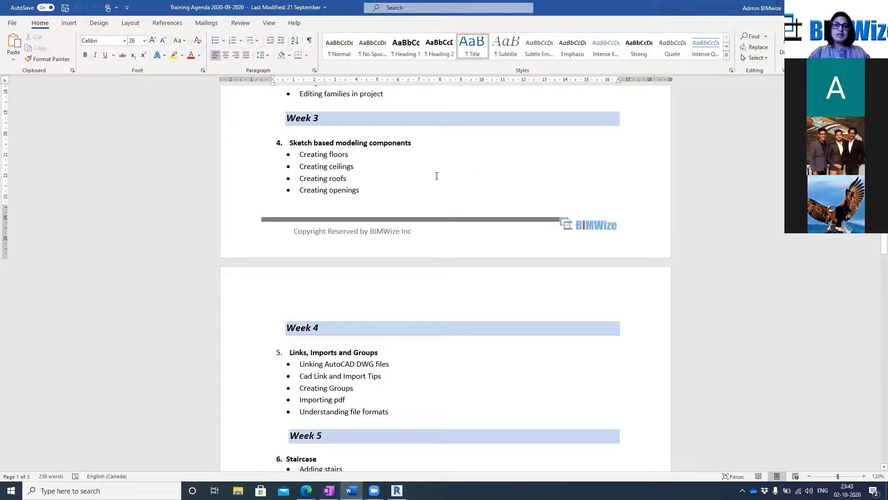
Review the Week 3 topics in the training agenda, and switch to the FLOORS project in Revit
{"action": "scroll", "coordinate": [435, 175], "scroll_direction": "up", "scroll_amount": 3}
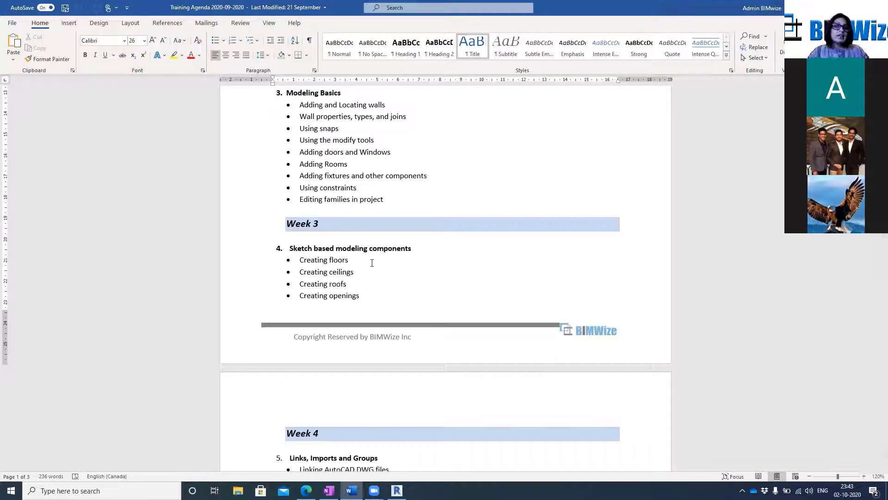
{"action": "left_click", "coordinate": [834, 7]}
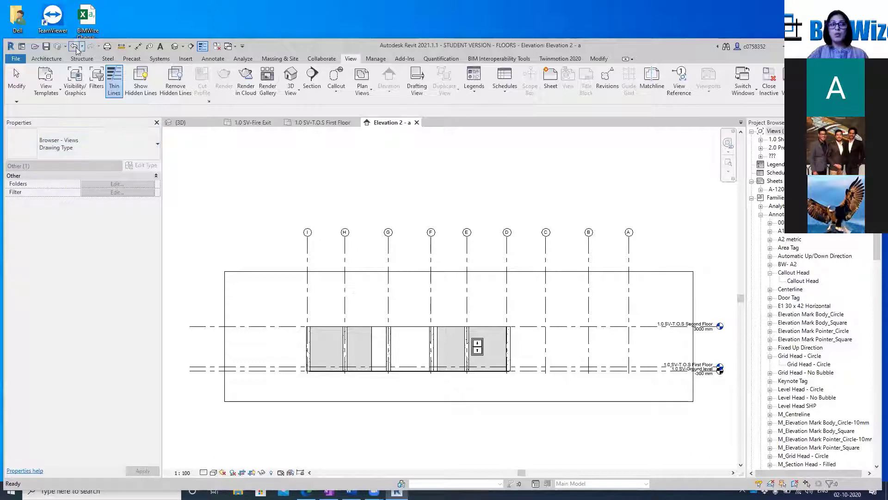
{"action": "left_click", "coordinate": [46, 58]}
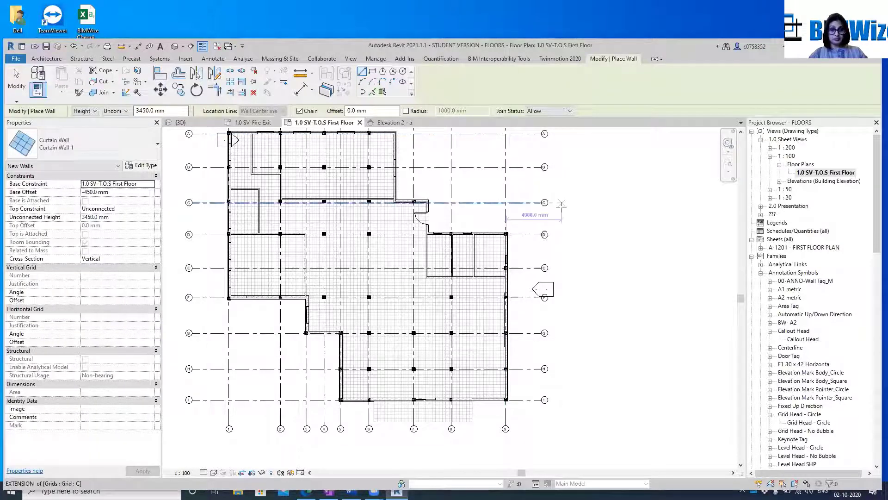
{"action": "left_click", "coordinate": [46, 58]}
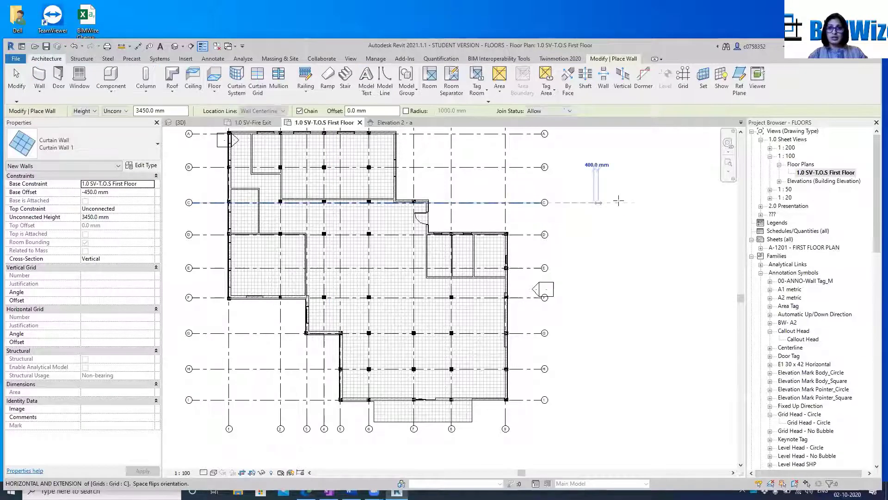
{"action": "left_click", "coordinate": [629, 202]}
{"action": "scroll", "coordinate": [628, 207], "scroll_direction": "up", "scroll_amount": 2}
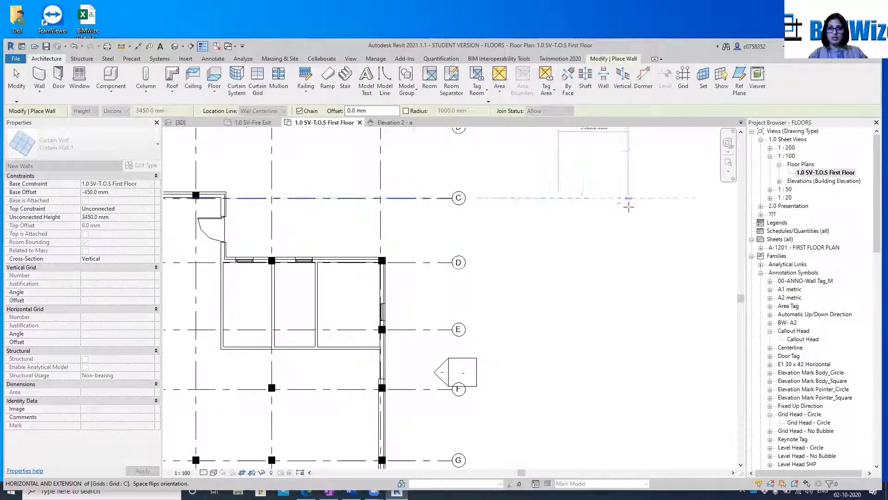
{"action": "left_click", "coordinate": [625, 204]}
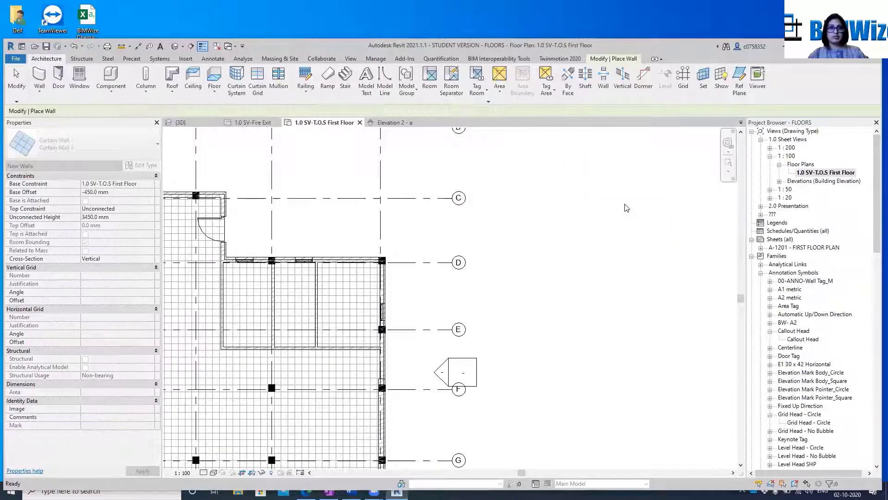
Draw a horizontal Generic - 250mm basic wall about 3500 mm long between grids C and D, outside the building
{"action": "left_click", "coordinate": [115, 153]}
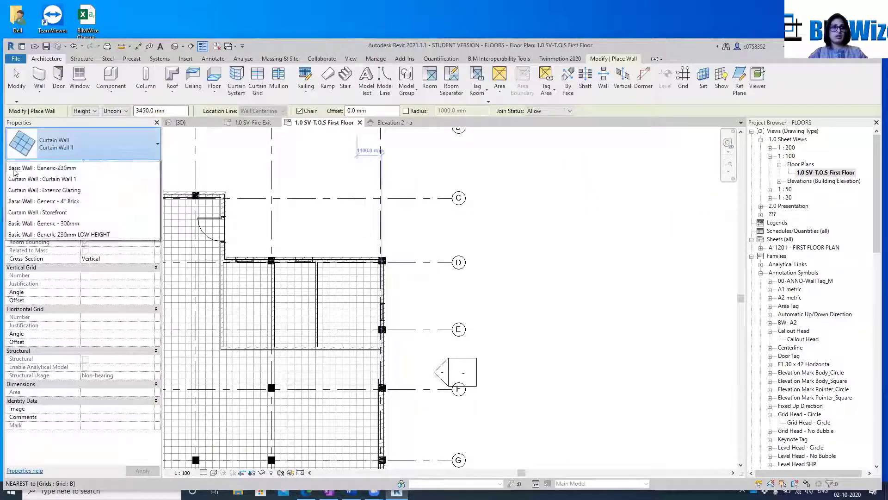
{"action": "scroll", "coordinate": [70, 222], "scroll_direction": "up", "scroll_amount": 6}
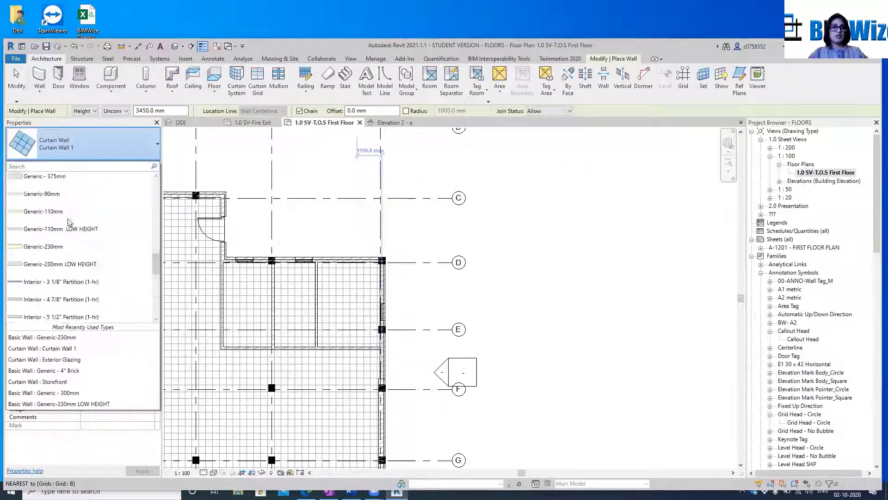
{"action": "scroll", "coordinate": [70, 222], "scroll_direction": "up", "scroll_amount": 3}
{"action": "left_click", "coordinate": [66, 212]}
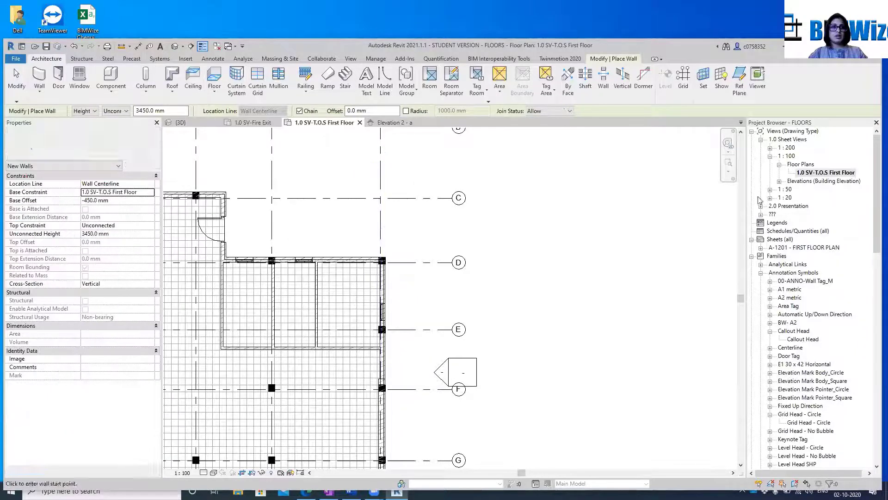
{"action": "left_click", "coordinate": [568, 191]}
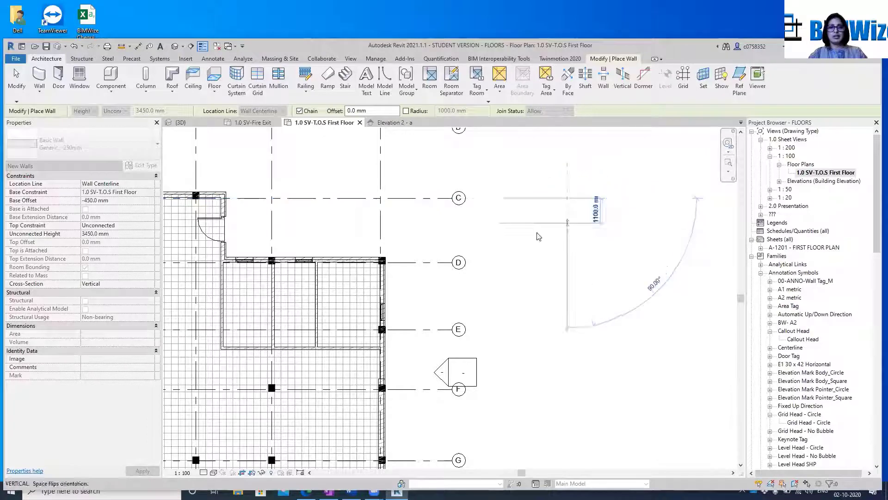
{"action": "key", "text": "Escape"}
{"action": "left_click", "coordinate": [285, 223]}
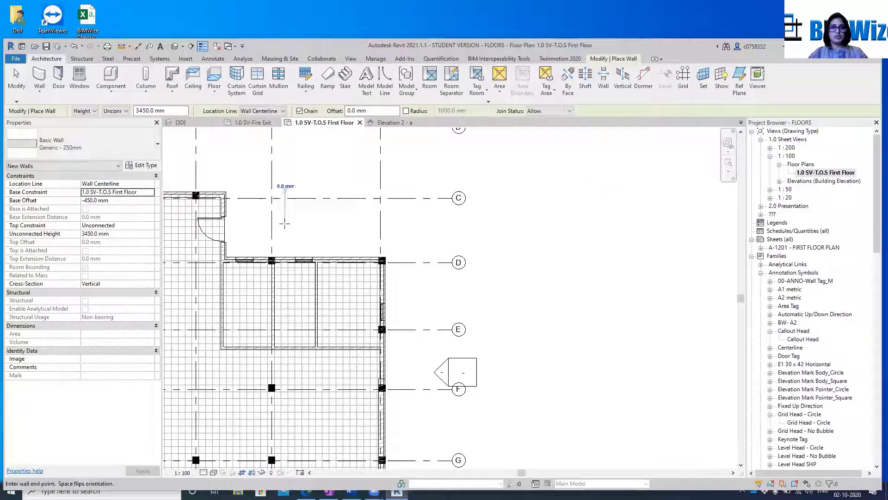
{"action": "left_click", "coordinate": [364, 224]}
{"action": "key", "text": "Escape"}
{"action": "key", "text": "Escape"}
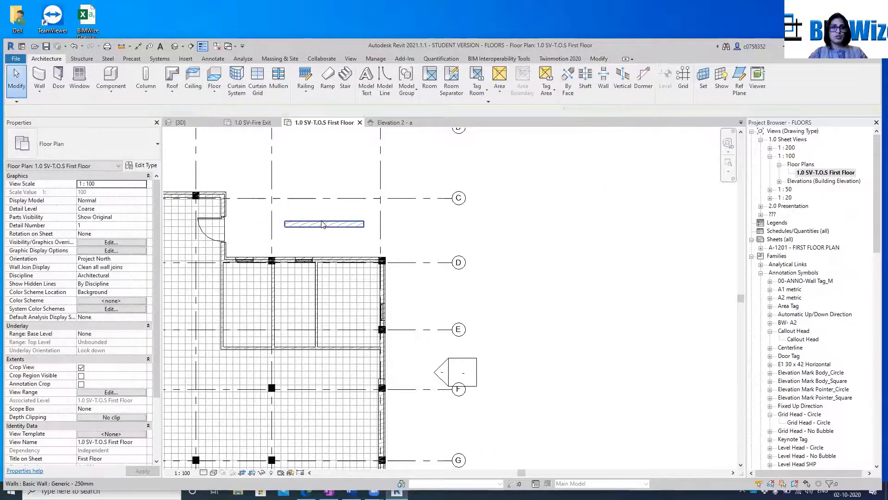
Set the new wall's cross-section to Slanted with an angle from vertical of 15°
{"action": "left_click", "coordinate": [324, 224]}
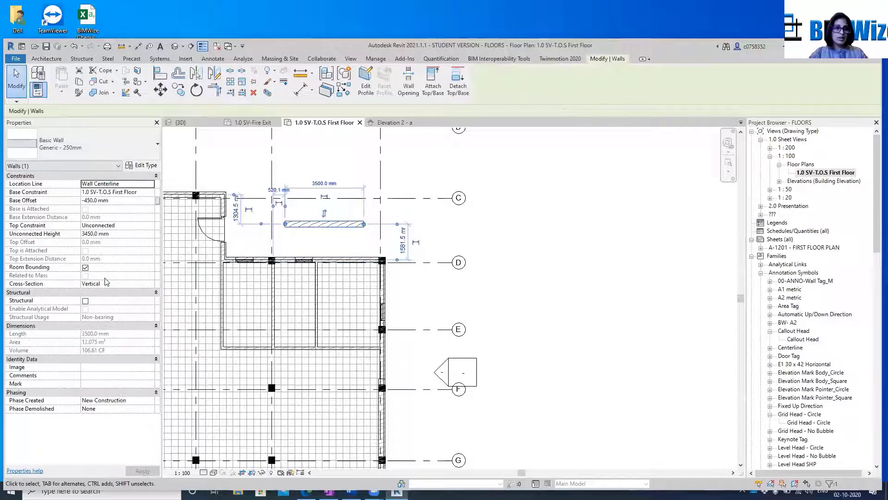
{"action": "left_click", "coordinate": [127, 285]}
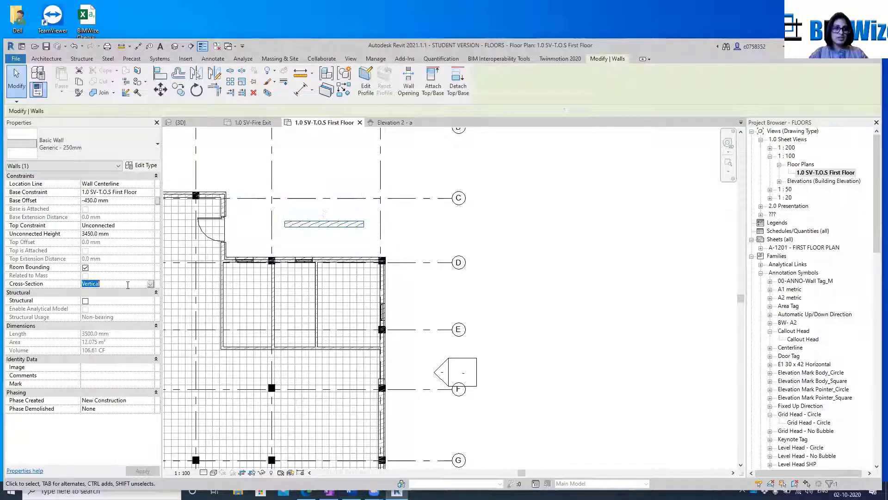
{"action": "left_click", "coordinate": [150, 285]}
{"action": "left_click", "coordinate": [113, 299]}
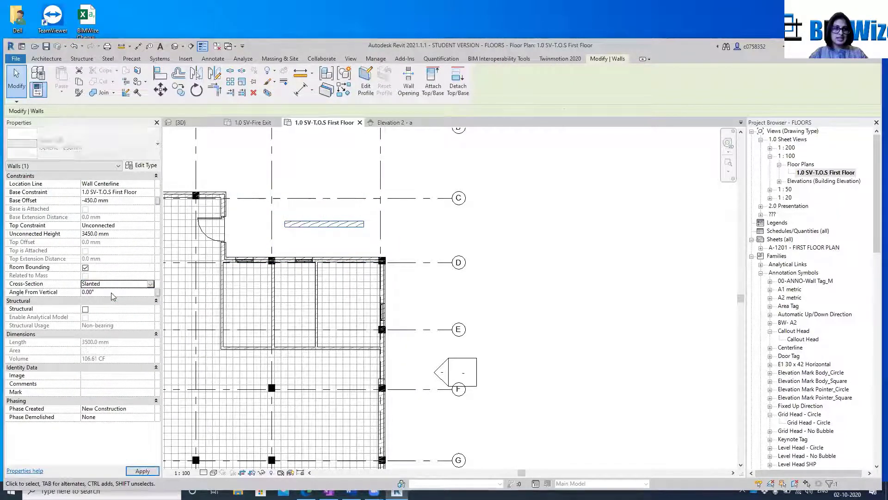
{"action": "left_click", "coordinate": [110, 292]}
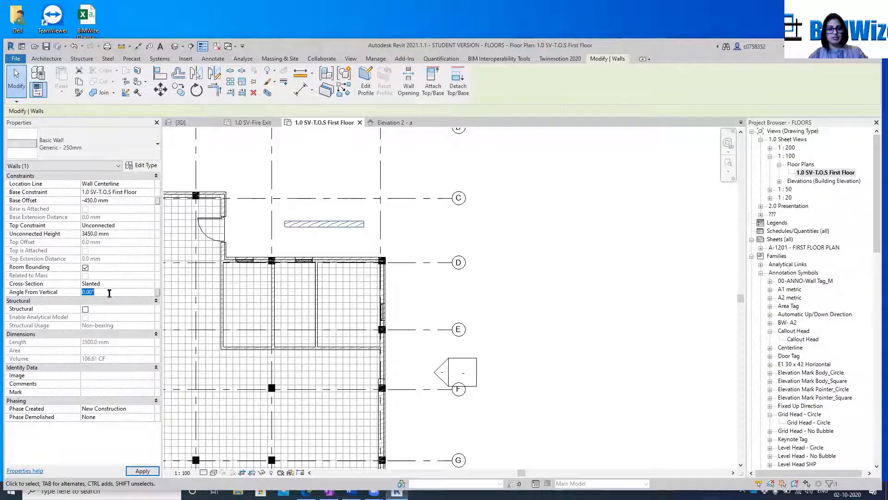
{"action": "type", "text": "15"}
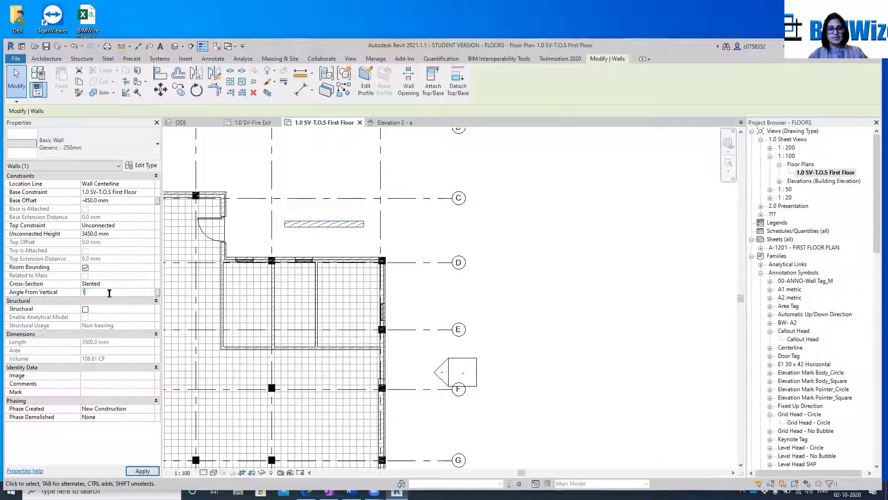
{"action": "left_click", "coordinate": [135, 470]}
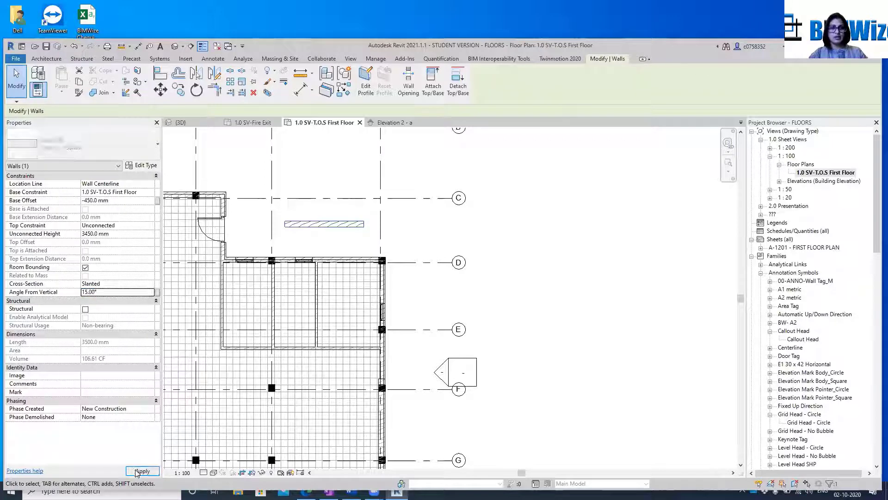
{"action": "left_click", "coordinate": [462, 219]}
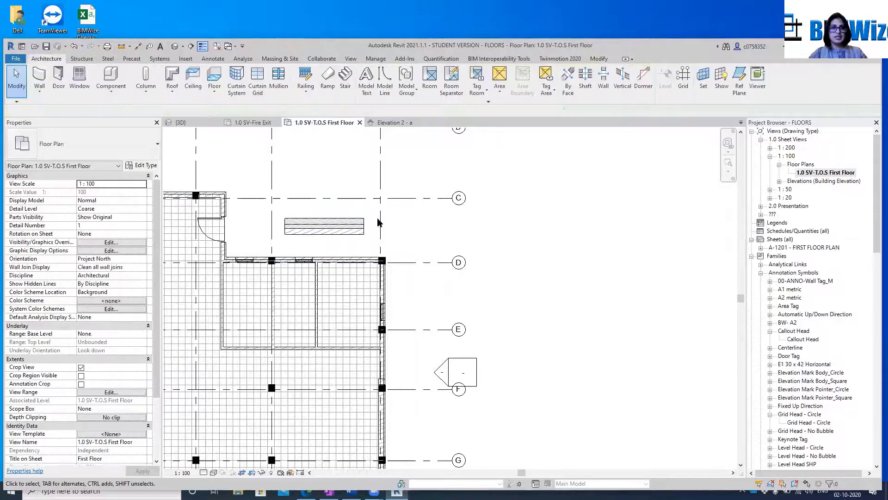
Go to Elevation 2 - a from its marker near grid F to examine the slanted wall from the side
{"action": "scroll", "coordinate": [435, 217], "scroll_direction": "up", "scroll_amount": 4}
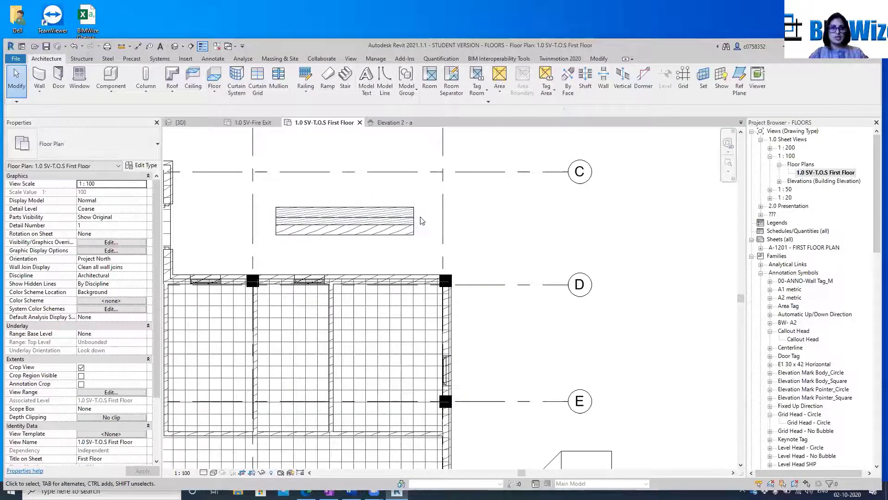
{"action": "scroll", "coordinate": [417, 211], "scroll_direction": "down", "scroll_amount": 3}
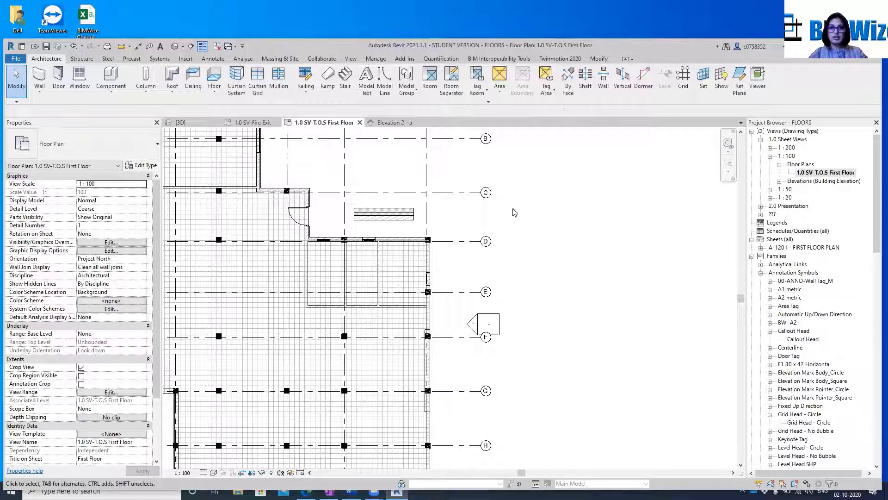
{"action": "scroll", "coordinate": [506, 216], "scroll_direction": "down", "scroll_amount": 3}
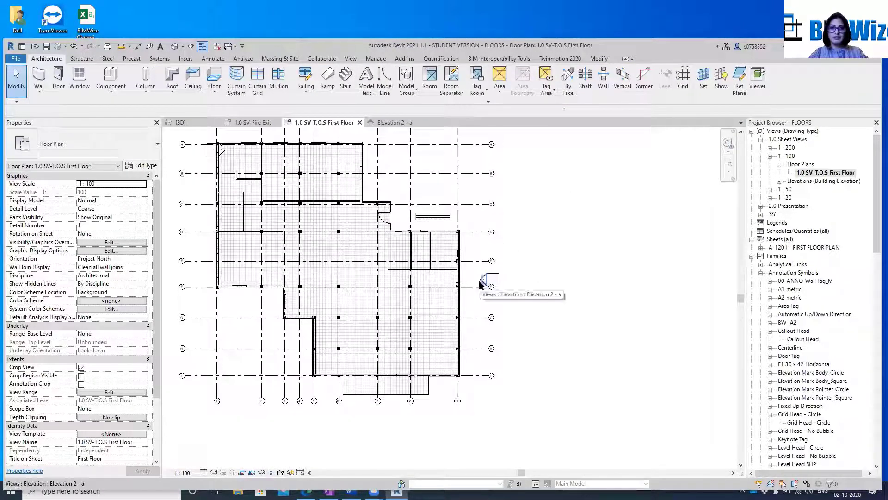
{"action": "right_click", "coordinate": [481, 282]}
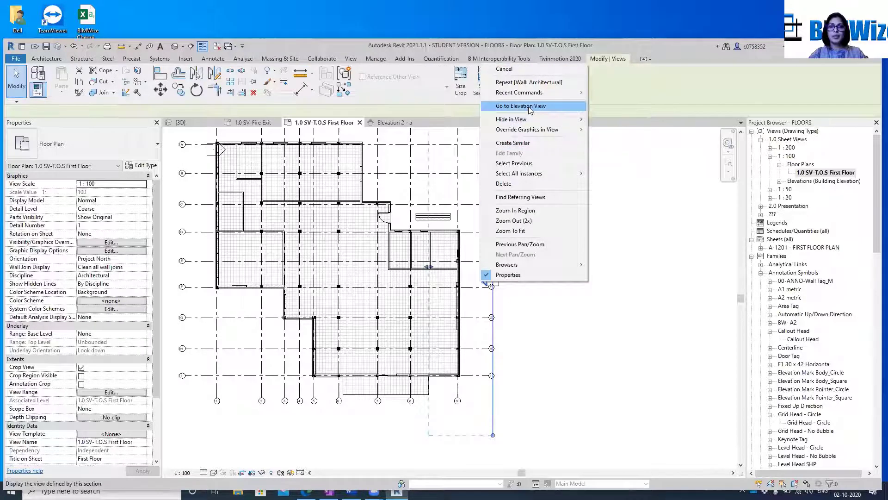
{"action": "left_click", "coordinate": [529, 109]}
{"action": "scroll", "coordinate": [536, 324], "scroll_direction": "up", "scroll_amount": 2}
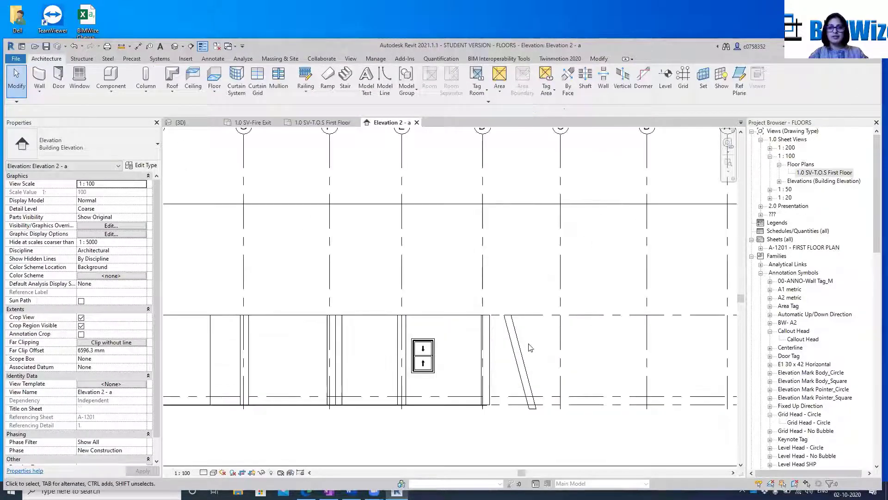
Set the slanted wall's angle from vertical to 0° and its cross-section back to Vertical
{"action": "left_click", "coordinate": [521, 354]}
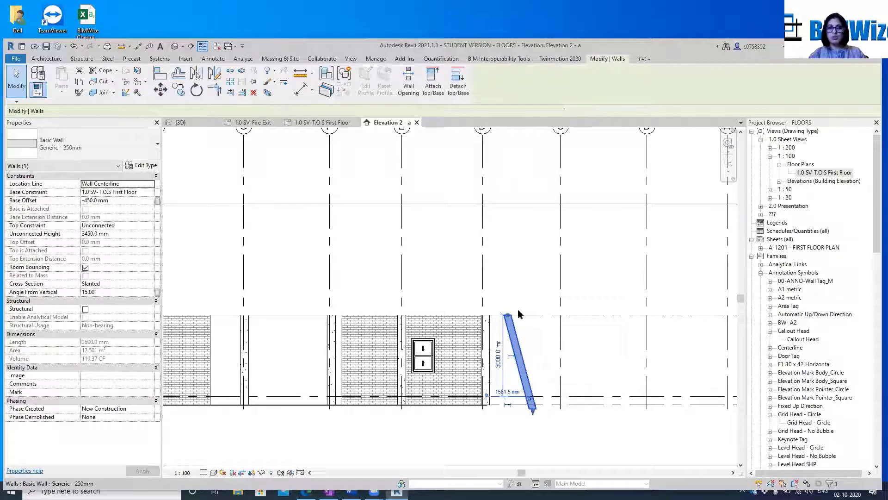
{"action": "left_click", "coordinate": [107, 293]}
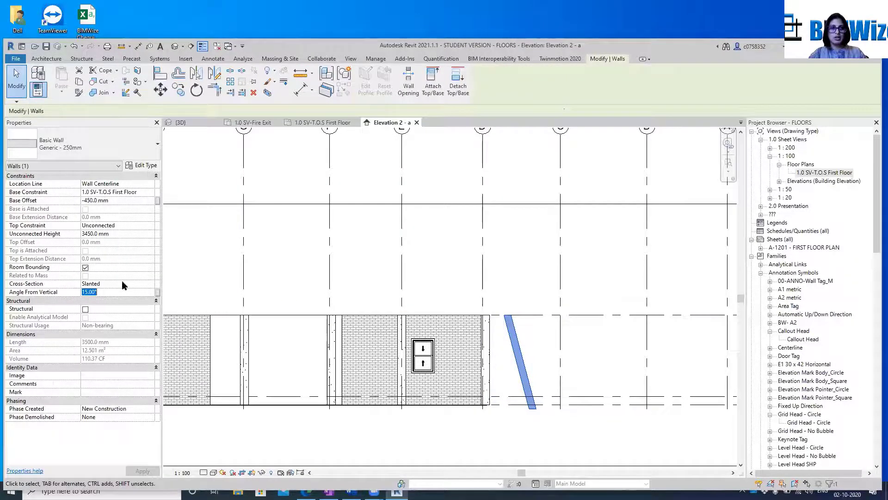
{"action": "double_click", "coordinate": [145, 292]}
{"action": "type", "text": "0"}
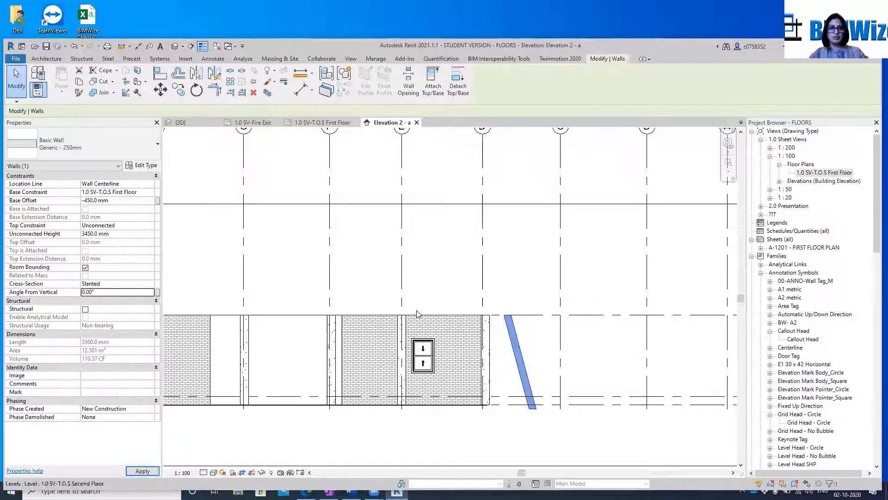
{"action": "left_click", "coordinate": [149, 284]}
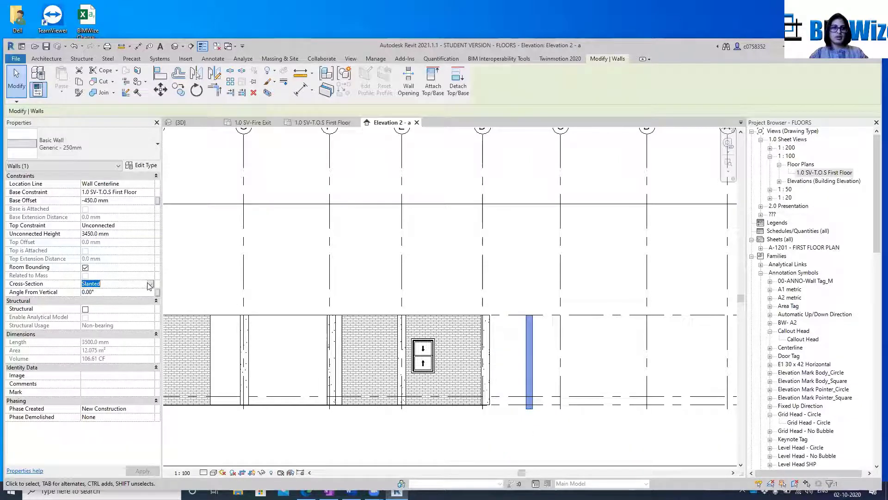
{"action": "left_click", "coordinate": [150, 284]}
{"action": "left_click", "coordinate": [111, 292]}
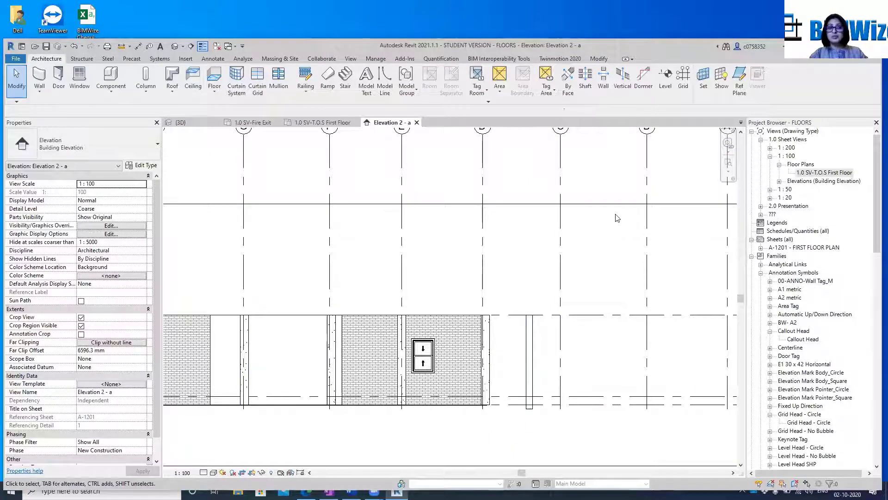
Delete the freestanding Generic - 250mm wall beside grid D
{"action": "left_click", "coordinate": [534, 346]}
{"action": "key", "text": "Delete"}
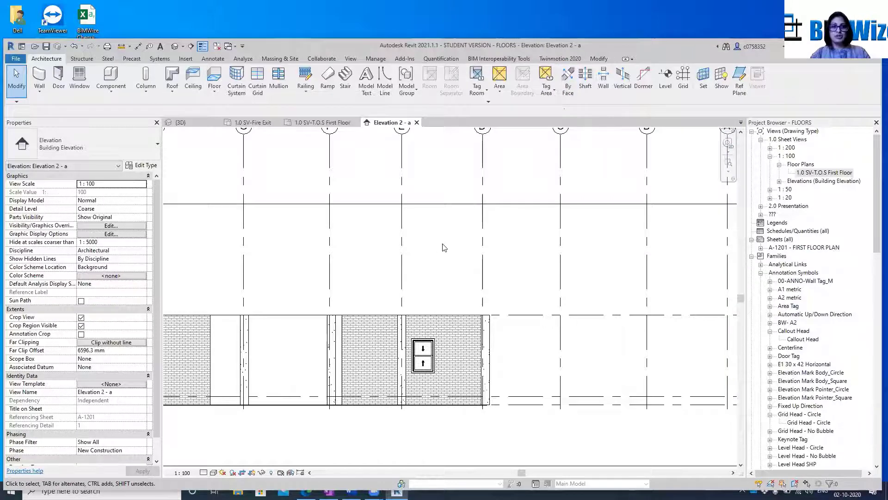
Open the default 3D view and select the Generic- 300mm floor at the base of the building
{"action": "scroll", "coordinate": [515, 258], "scroll_direction": "down", "scroll_amount": 5}
{"action": "scroll", "coordinate": [402, 324], "scroll_direction": "up", "scroll_amount": 4}
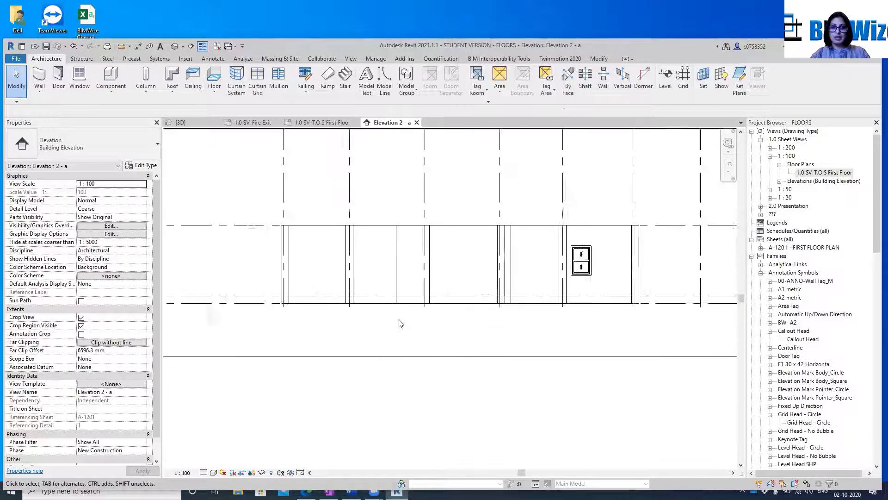
{"action": "left_click", "coordinate": [174, 46]}
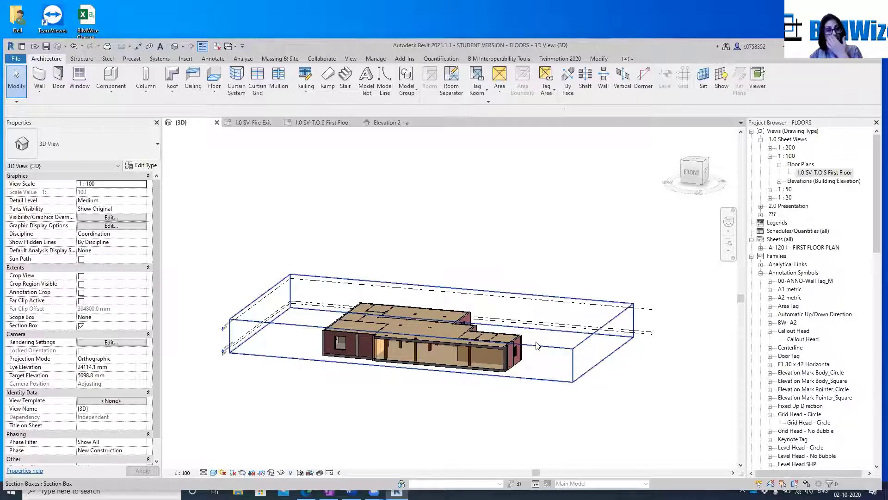
{"action": "scroll", "coordinate": [401, 377], "scroll_direction": "up", "scroll_amount": 5}
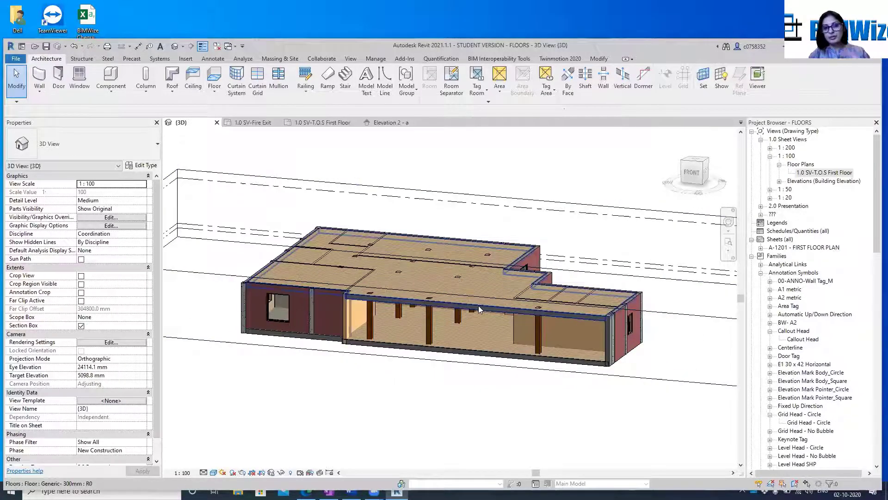
{"action": "scroll", "coordinate": [344, 333], "scroll_direction": "up", "scroll_amount": 4}
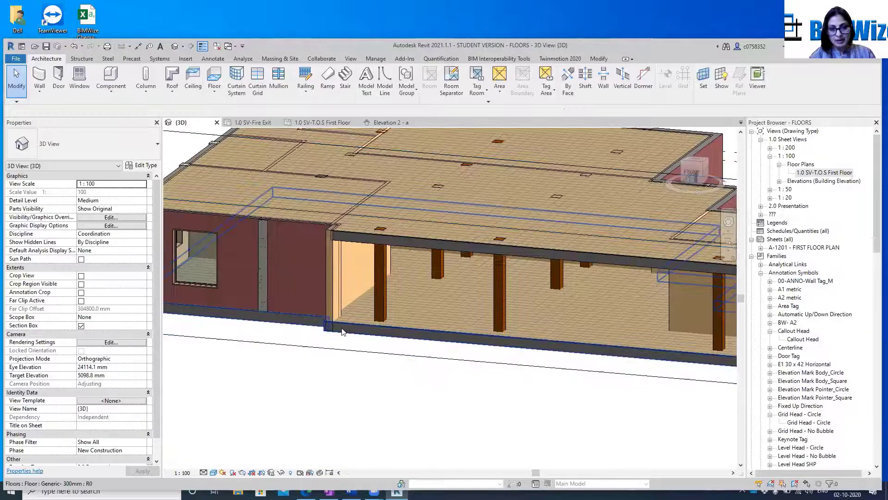
{"action": "left_click", "coordinate": [343, 330]}
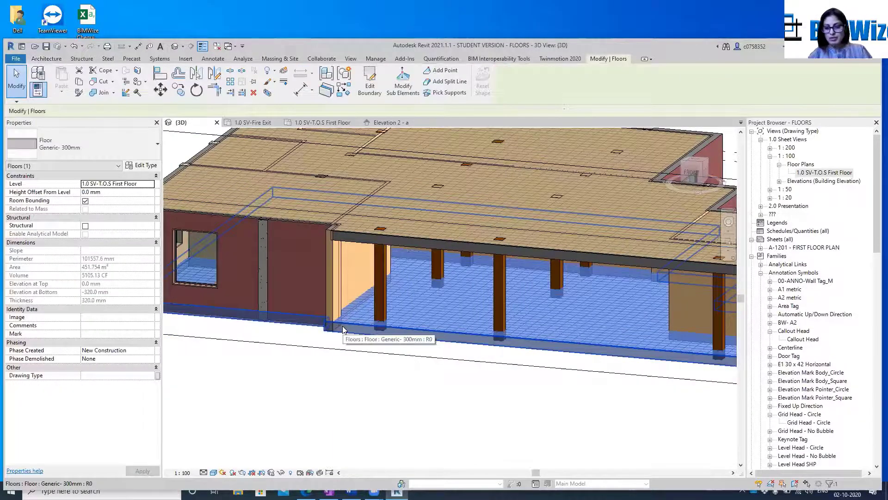
Delete both Generic- 300mm floors, the one at the base and the one on top of the building
{"action": "key", "text": "Escape"}
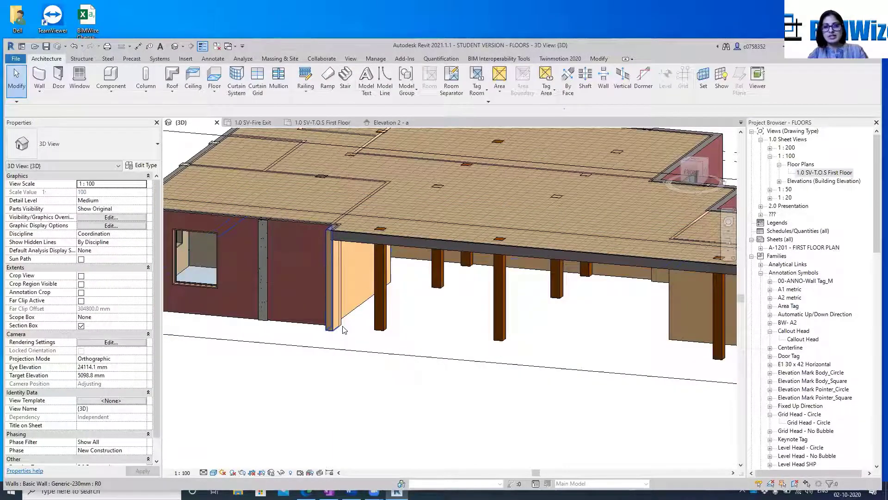
{"action": "left_click", "coordinate": [355, 232]}
{"action": "key", "text": "Delete"}
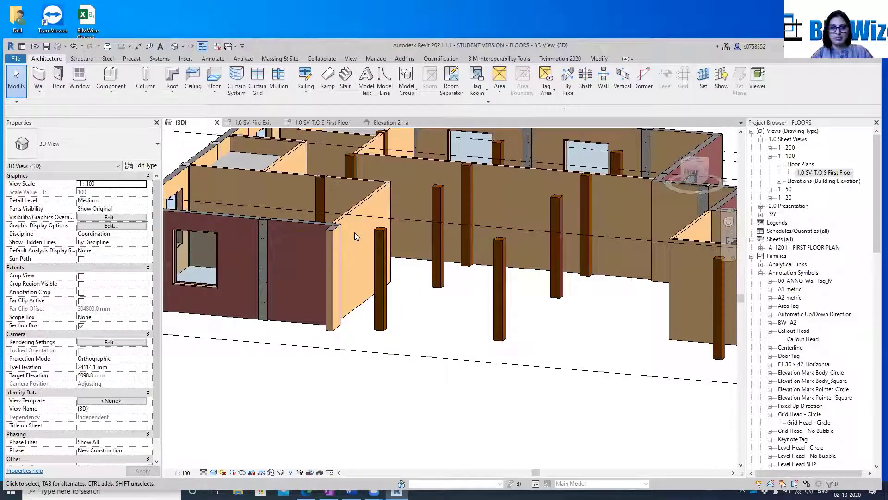
{"action": "scroll", "coordinate": [354, 232], "scroll_direction": "down", "scroll_amount": 2}
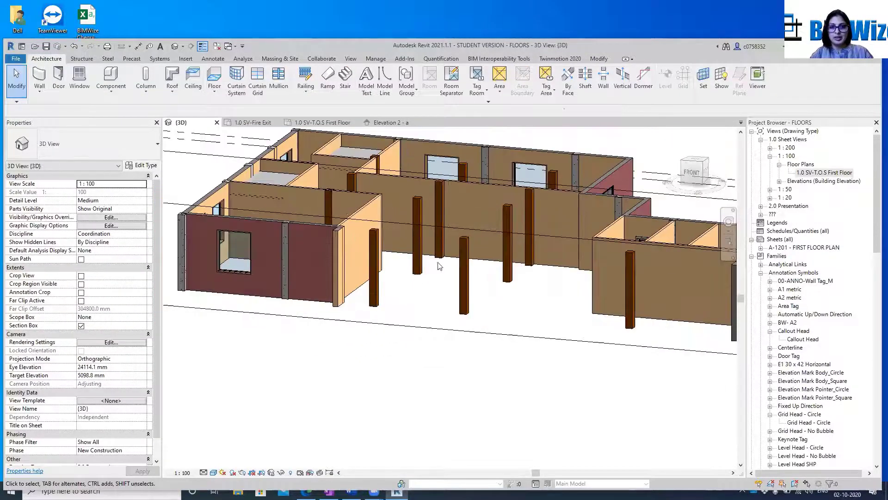
Open the 1.0 SV-T.O.S First Floor plan and delete the Elevation 1 marker near grids A and 1, along with its view
{"action": "double_click", "coordinate": [824, 173]}
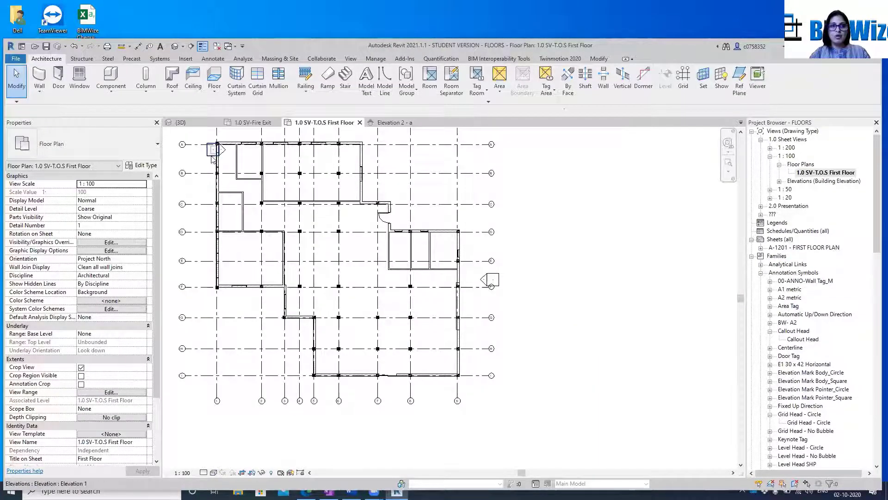
{"action": "middle_click_drag", "start_coordinate": [247, 183], "coordinate": [300, 210]}
{"action": "scroll", "coordinate": [235, 153], "scroll_direction": "up", "scroll_amount": 4}
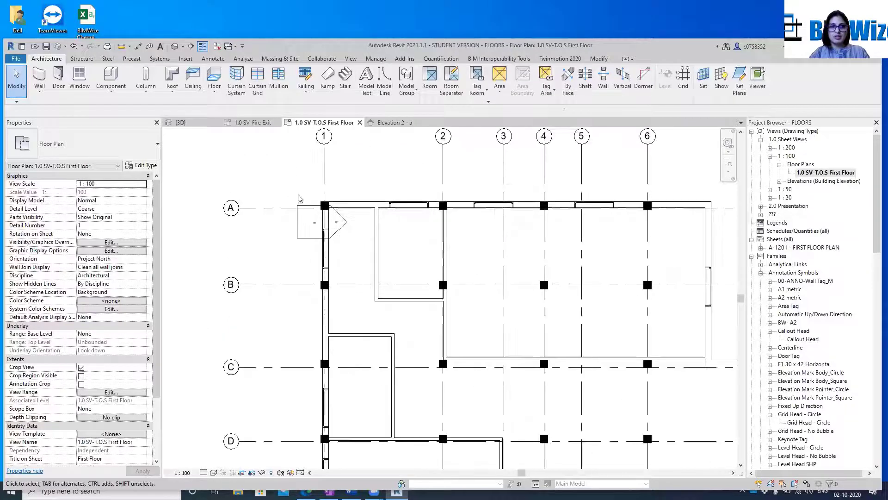
{"action": "left_click", "coordinate": [295, 235]}
{"action": "key", "text": "Delete"}
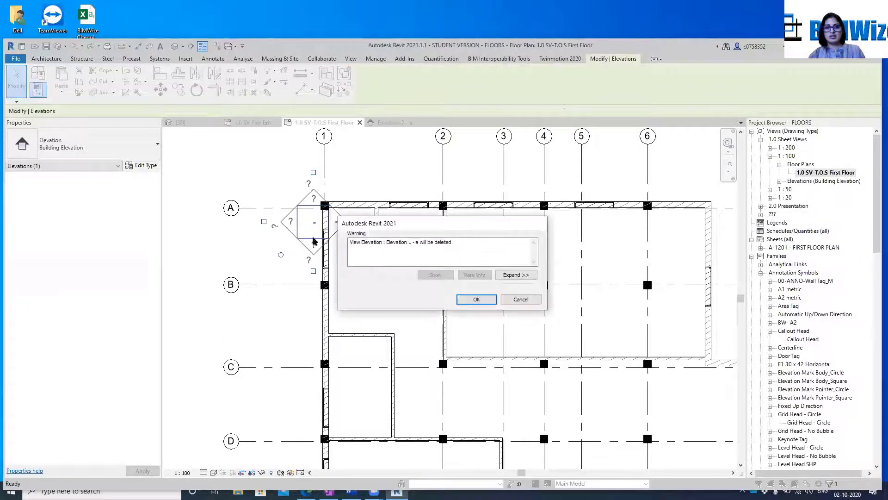
{"action": "left_click", "coordinate": [477, 300]}
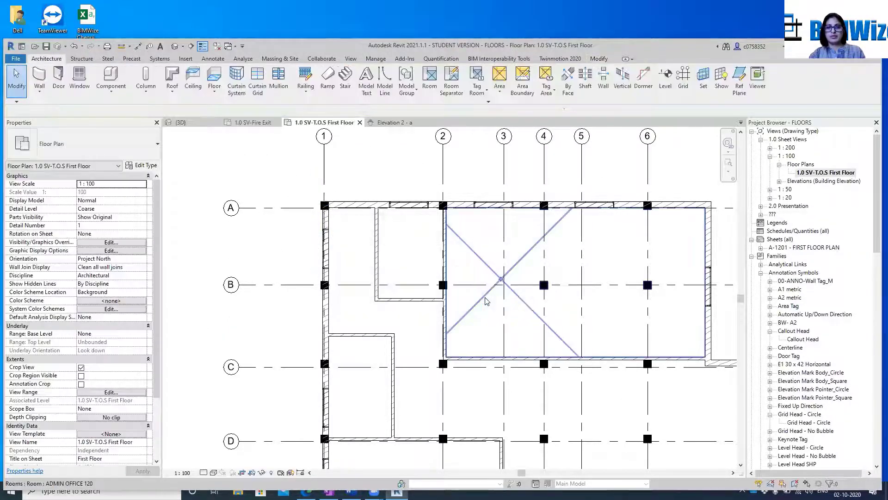
{"action": "scroll", "coordinate": [285, 225], "scroll_direction": "down", "scroll_amount": 3}
{"action": "scroll", "coordinate": [333, 194], "scroll_direction": "down", "scroll_amount": 4}
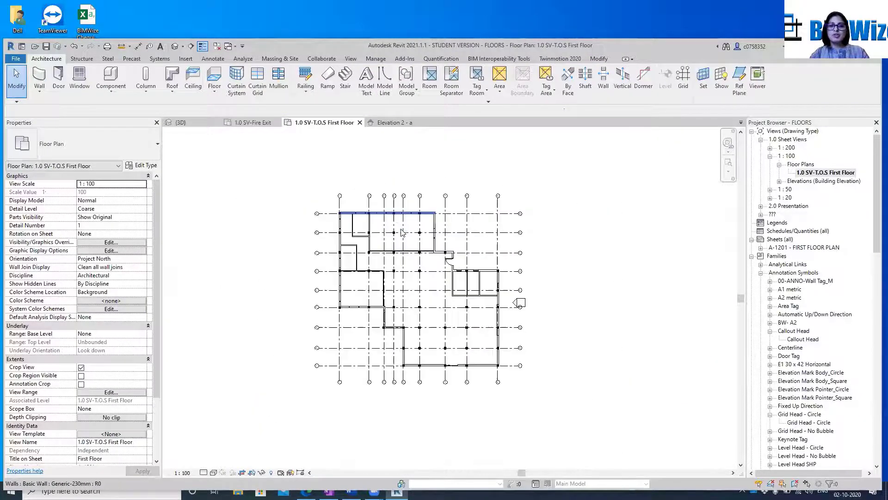
{"action": "scroll", "coordinate": [380, 248], "scroll_direction": "up", "scroll_amount": 4}
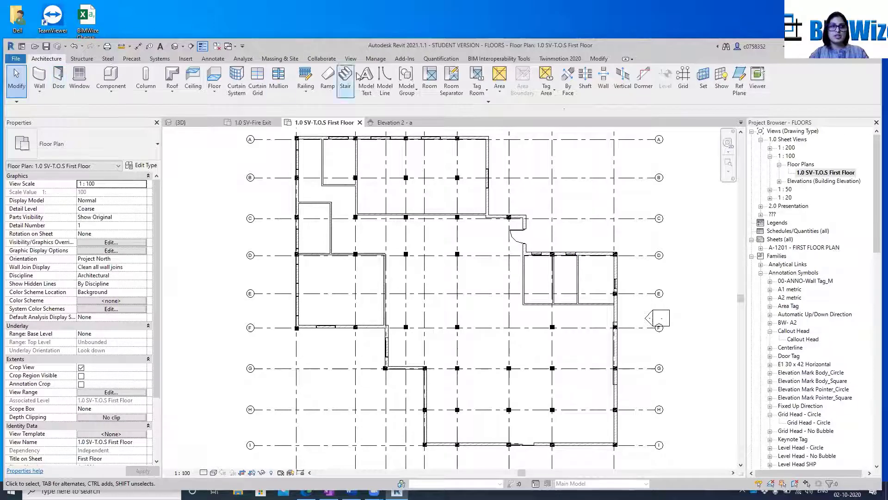
{"action": "left_click", "coordinate": [214, 76]}
{"action": "key", "text": "Escape"}
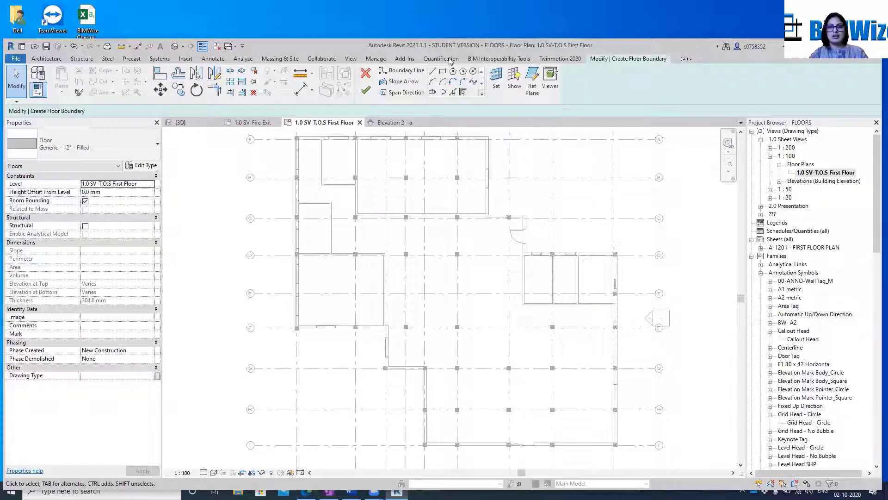
{"action": "left_click", "coordinate": [365, 74]}
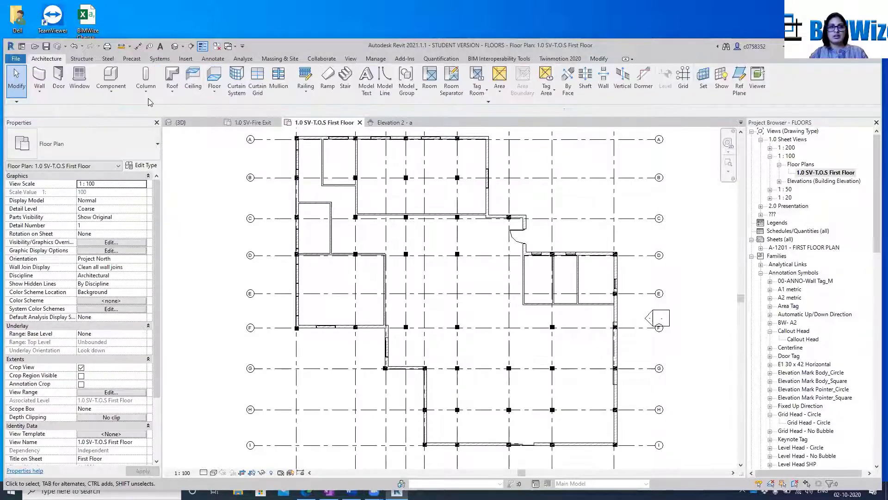
Start an architectural floor with Pick Lines, picking the outer faces of the grid A wall and the wall running from it to grid C
{"action": "left_click", "coordinate": [215, 98]}
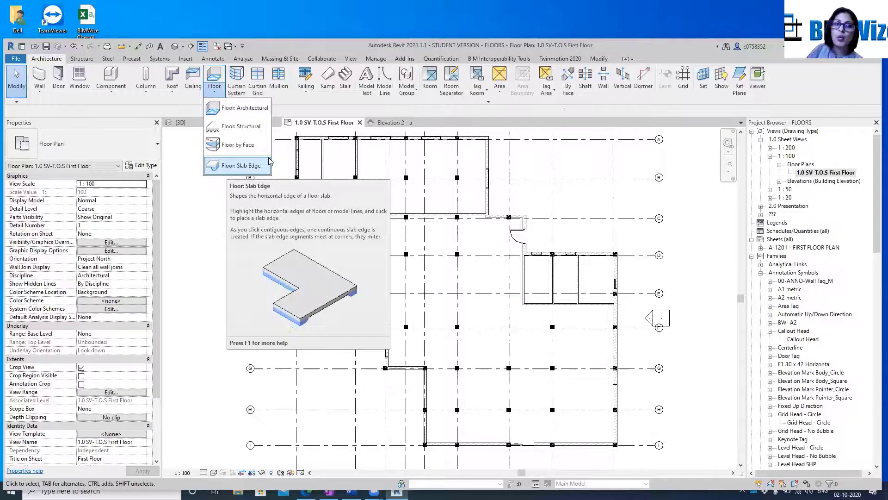
{"action": "left_click", "coordinate": [258, 109]}
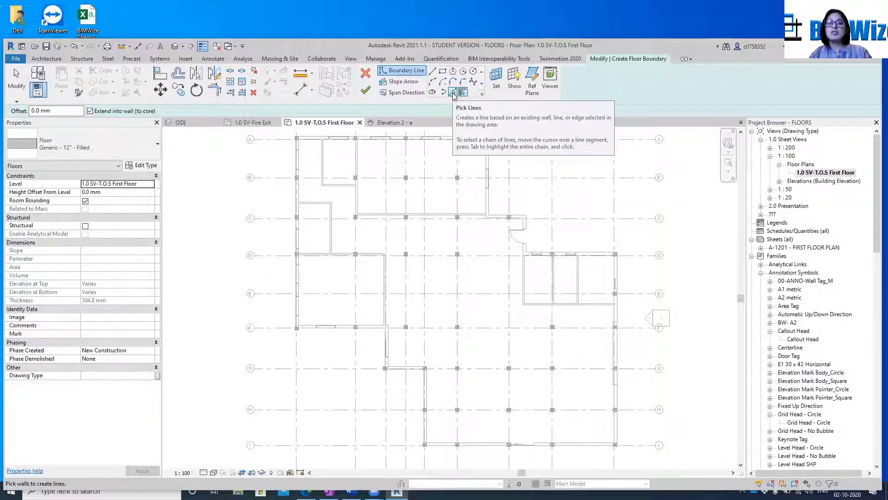
{"action": "left_click", "coordinate": [454, 94]}
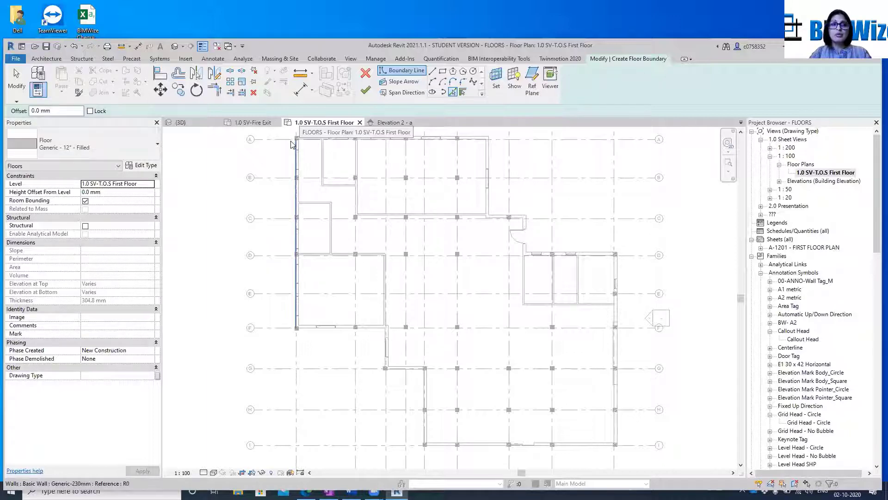
{"action": "scroll", "coordinate": [299, 139], "scroll_direction": "up", "scroll_amount": 4}
{"action": "middle_click_drag", "start_coordinate": [346, 173], "coordinate": [315, 276]}
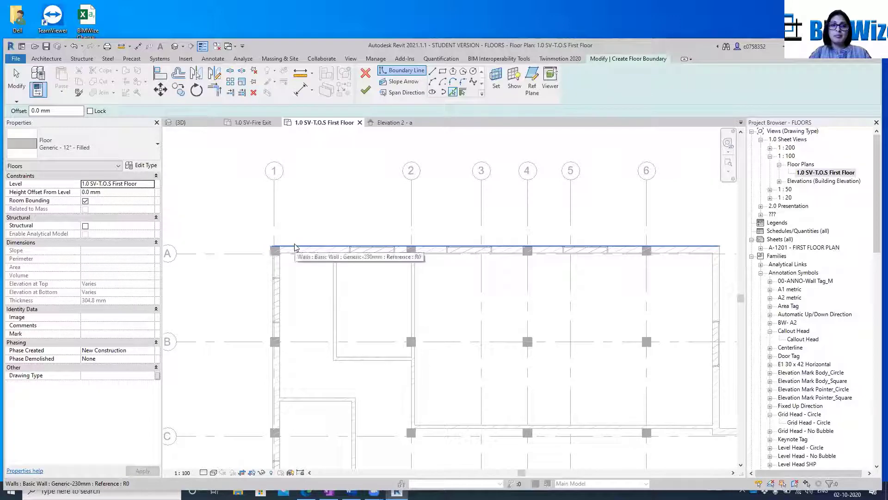
{"action": "left_click", "coordinate": [295, 248]}
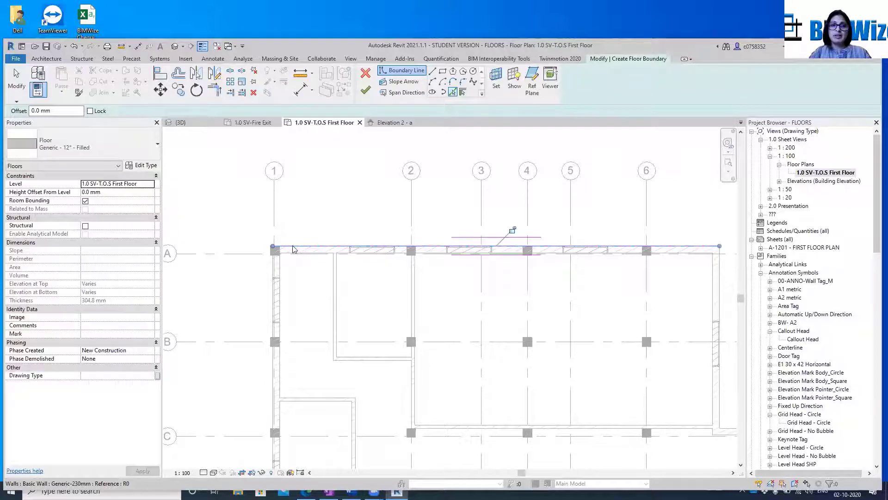
{"action": "left_click", "coordinate": [722, 258]}
Add boundary lines along the outer wall faces at grid C, beside the entrance door, along grid D, and along grid 9 to grid F
{"action": "scroll", "coordinate": [700, 341], "scroll_direction": "down", "scroll_amount": 3}
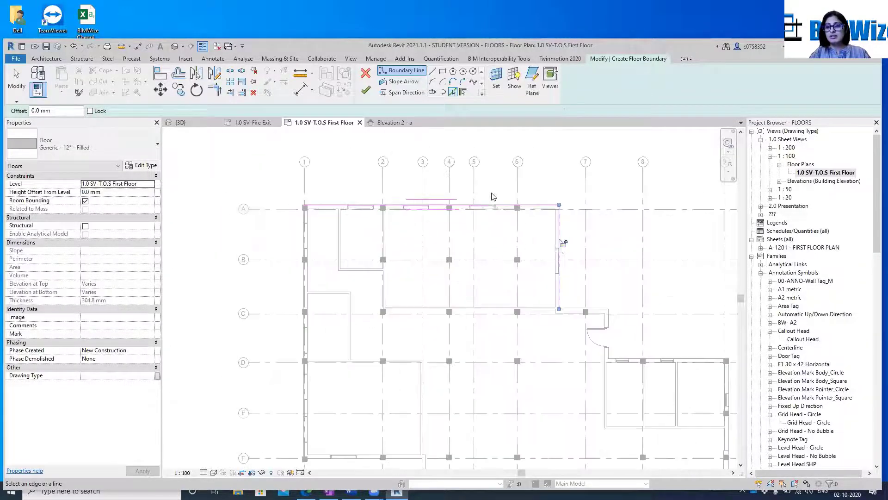
{"action": "scroll", "coordinate": [586, 276], "scroll_direction": "up", "scroll_amount": 3}
{"action": "left_click", "coordinate": [615, 351]}
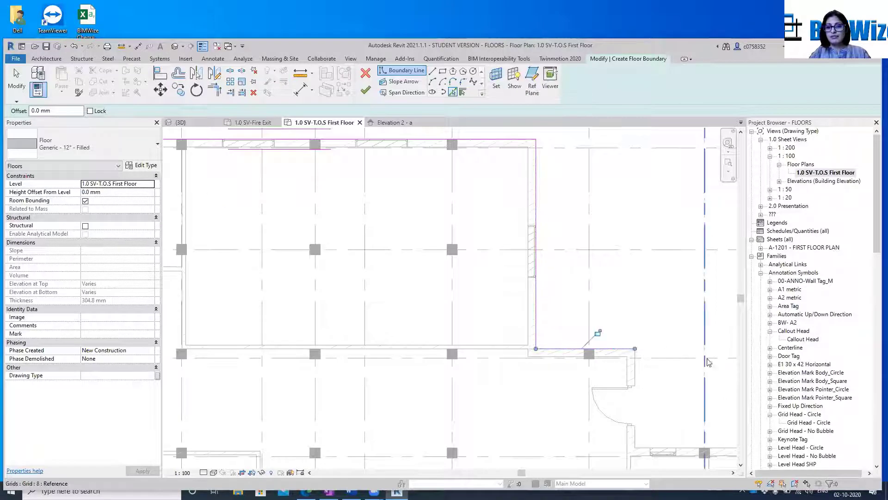
{"action": "left_click", "coordinate": [632, 370]}
{"action": "scroll", "coordinate": [551, 273], "scroll_direction": "down", "scroll_amount": 3}
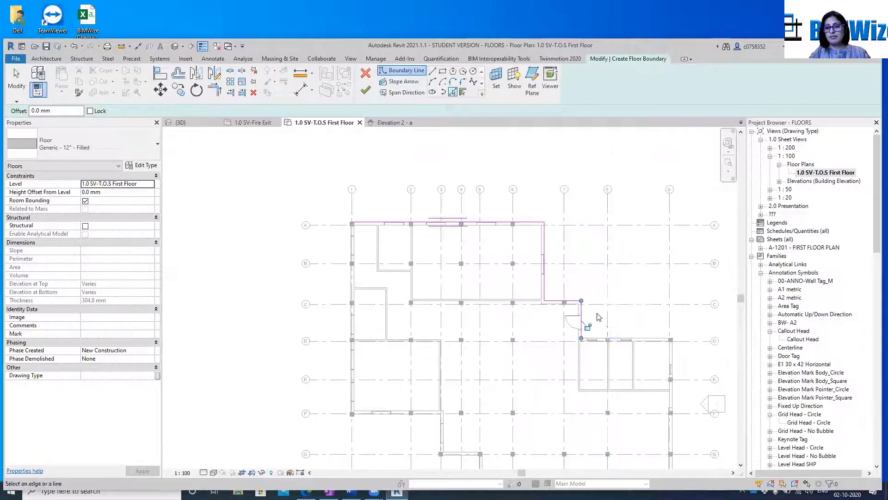
{"action": "scroll", "coordinate": [670, 331], "scroll_direction": "up", "scroll_amount": 1}
{"action": "scroll", "coordinate": [670, 331], "scroll_direction": "up", "scroll_amount": 1}
{"action": "left_click", "coordinate": [638, 348]}
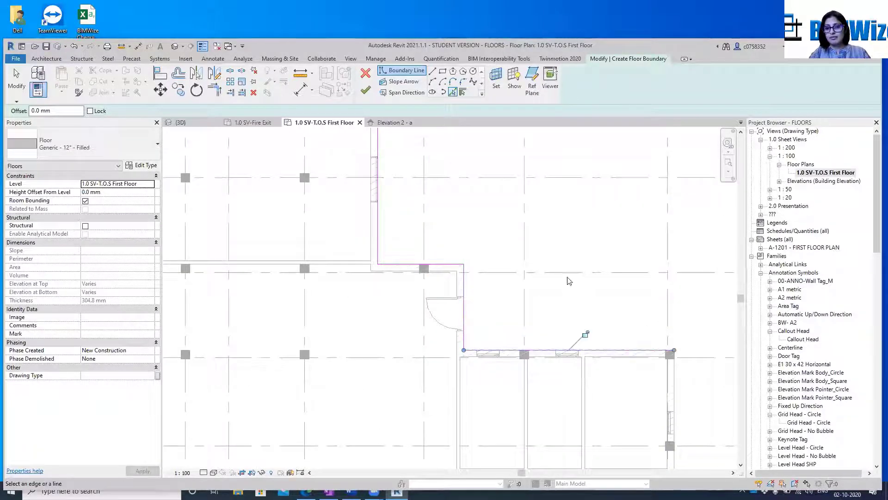
{"action": "scroll", "coordinate": [638, 327], "scroll_direction": "down", "scroll_amount": 1}
{"action": "left_click", "coordinate": [622, 343]}
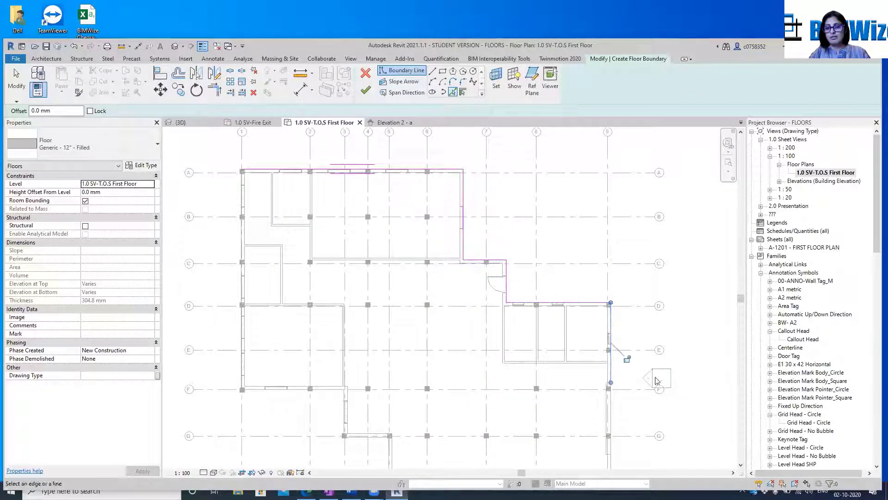
Continue the floor boundary along the outer wall faces on grid I, grid 5, grid G and grid 3
{"action": "scroll", "coordinate": [540, 343], "scroll_direction": "down", "scroll_amount": 2}
{"action": "scroll", "coordinate": [540, 343], "scroll_direction": "up", "scroll_amount": 3}
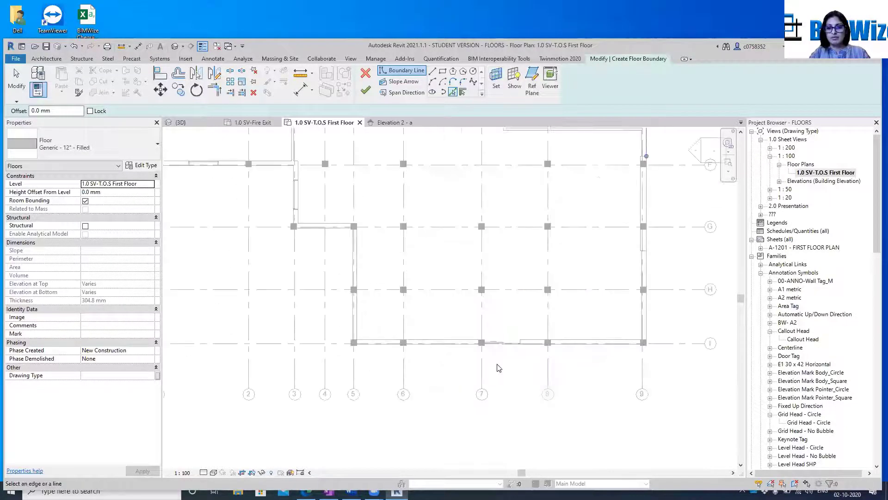
{"action": "scroll", "coordinate": [498, 367], "scroll_direction": "up", "scroll_amount": 3}
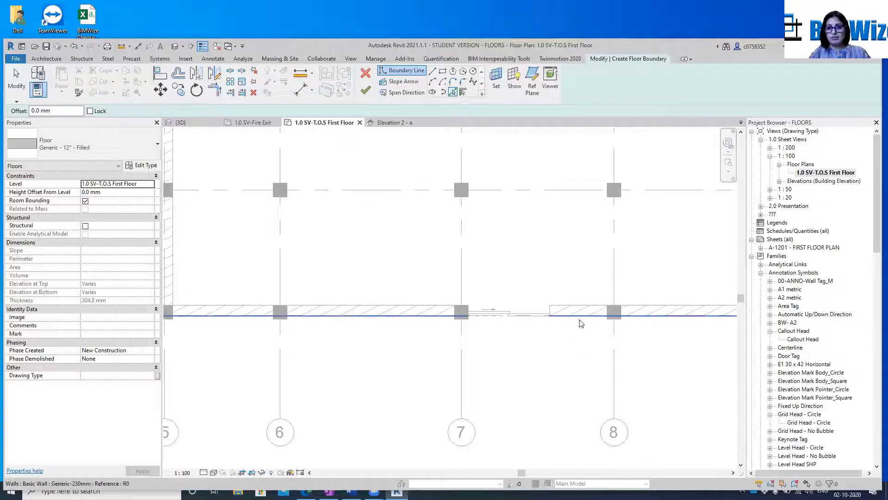
{"action": "scroll", "coordinate": [535, 320], "scroll_direction": "down", "scroll_amount": 4}
{"action": "scroll", "coordinate": [534, 282], "scroll_direction": "up", "scroll_amount": 4}
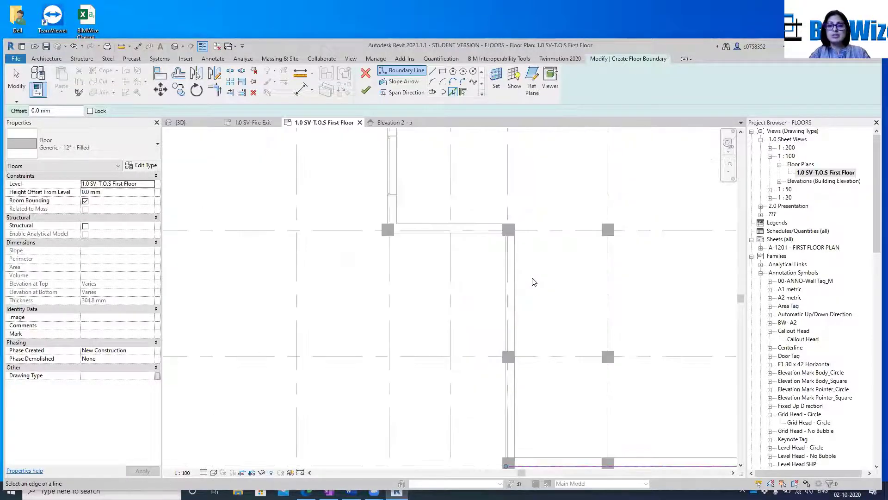
{"action": "left_click", "coordinate": [506, 293]}
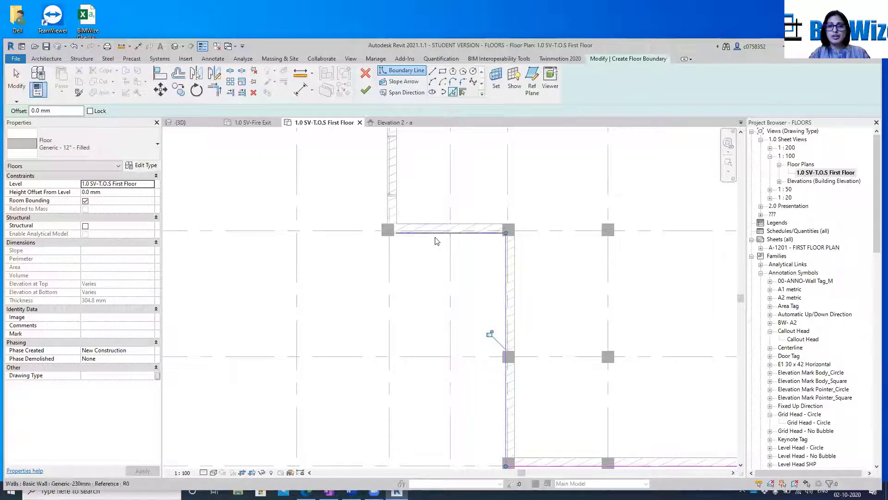
{"action": "left_click", "coordinate": [425, 237]}
{"action": "left_click", "coordinate": [389, 206]}
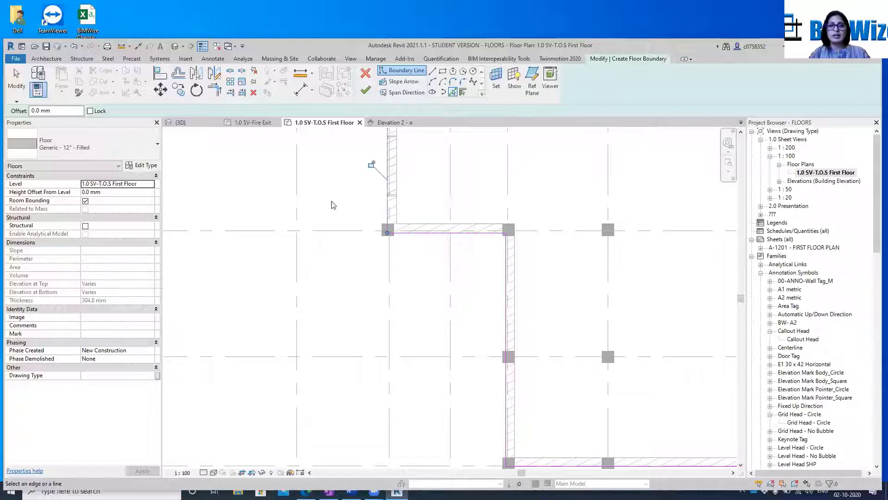
Add floor boundary lines along the outer faces of the grid F wall between grids 3 and 1 and the grid 1 wall up to grid A
{"action": "scroll", "coordinate": [333, 205], "scroll_direction": "down", "scroll_amount": 3}
{"action": "scroll", "coordinate": [318, 208], "scroll_direction": "up", "scroll_amount": 4}
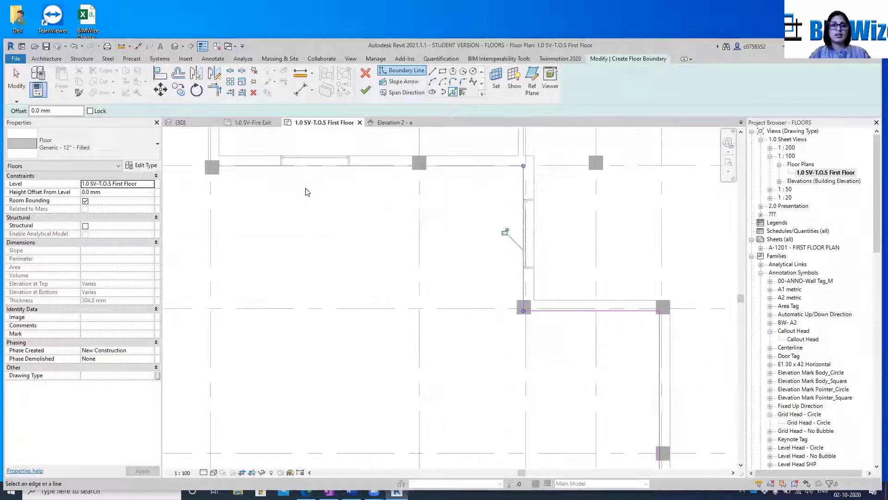
{"action": "left_click", "coordinate": [308, 168]}
{"action": "scroll", "coordinate": [397, 208], "scroll_direction": "down", "scroll_amount": 3}
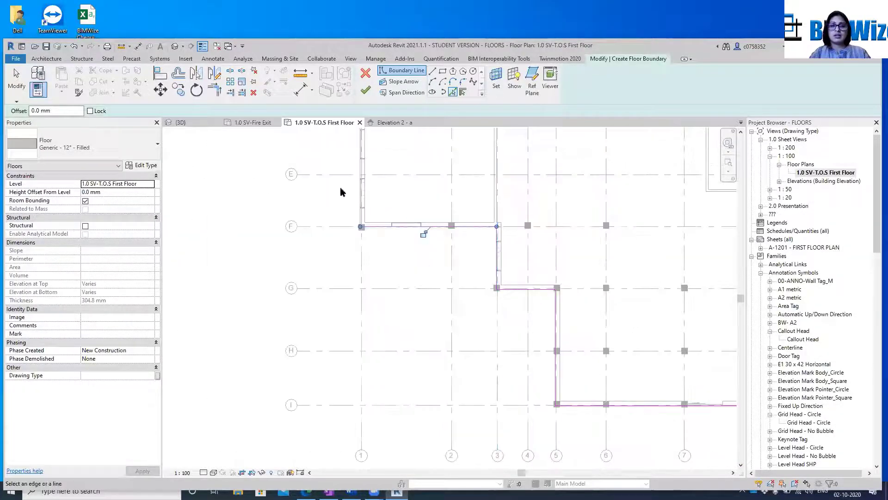
{"action": "scroll", "coordinate": [341, 190], "scroll_direction": "up", "scroll_amount": 3}
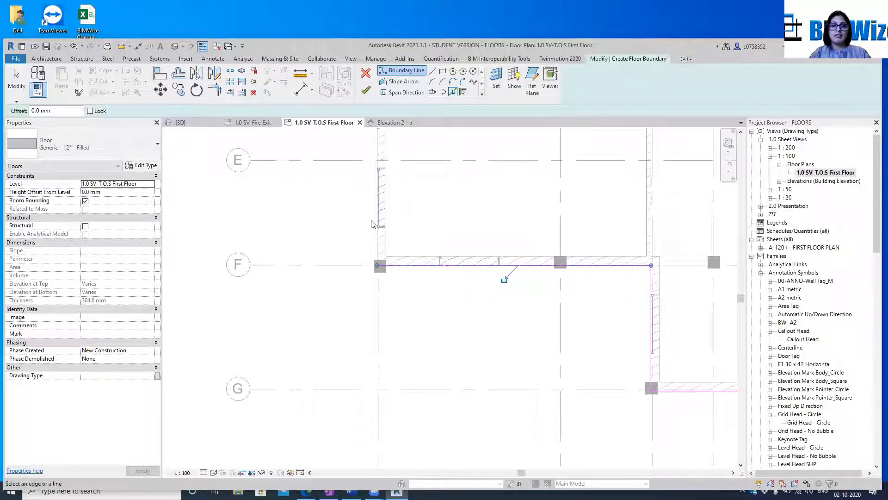
{"action": "scroll", "coordinate": [370, 220], "scroll_direction": "up", "scroll_amount": 4}
{"action": "left_click", "coordinate": [384, 276]}
{"action": "scroll", "coordinate": [384, 276], "scroll_direction": "down", "scroll_amount": 5}
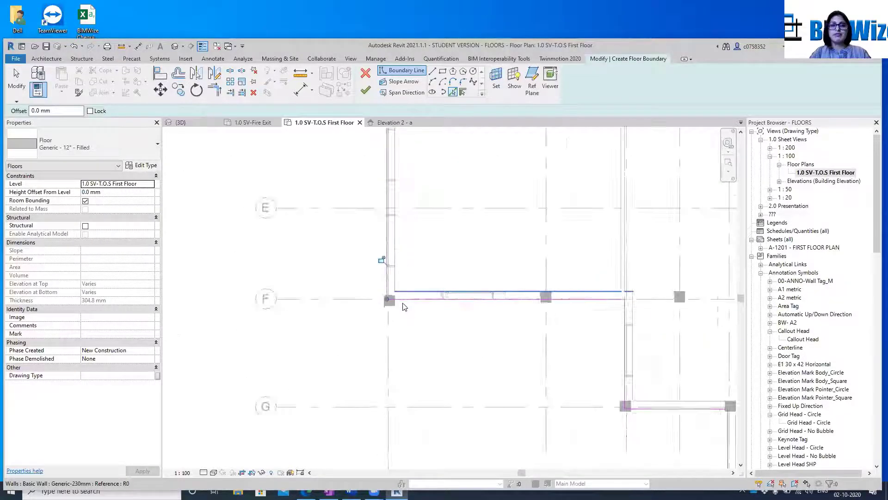
{"action": "scroll", "coordinate": [416, 273], "scroll_direction": "up", "scroll_amount": 5}
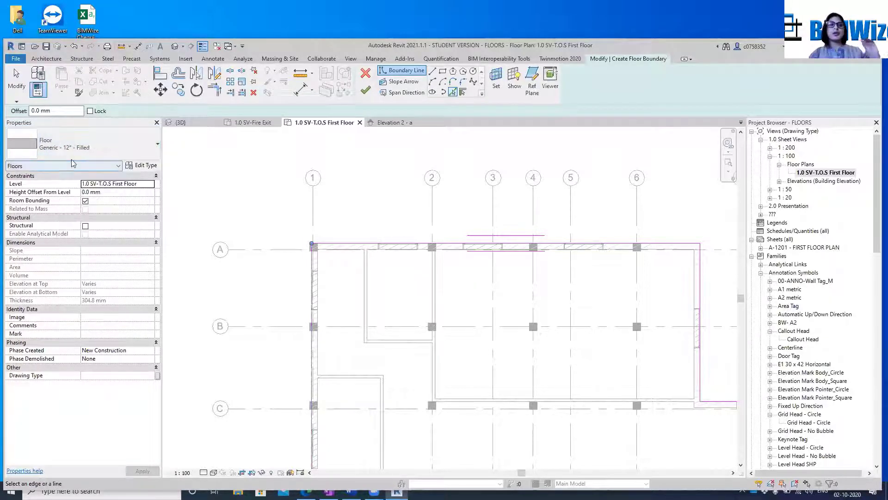
Review the available floor types and try to finish the floor sketch with the Generic - 12" - Filled type
{"action": "left_click", "coordinate": [102, 144]}
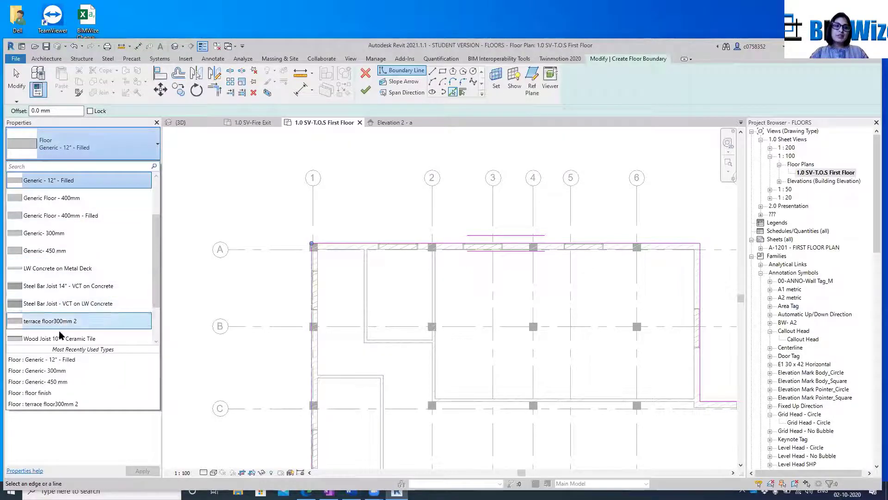
{"action": "scroll", "coordinate": [61, 333], "scroll_direction": "down", "scroll_amount": 2}
{"action": "scroll", "coordinate": [61, 324], "scroll_direction": "up", "scroll_amount": 5}
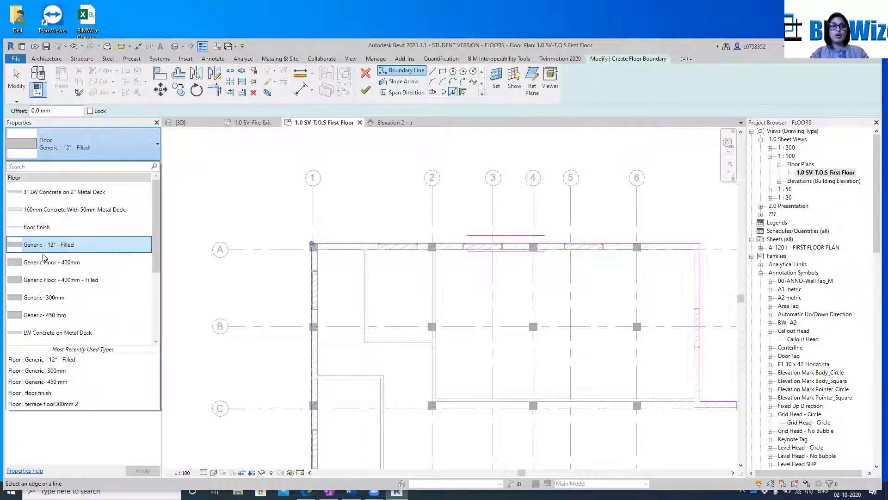
{"action": "scroll", "coordinate": [81, 305], "scroll_direction": "down", "scroll_amount": 3}
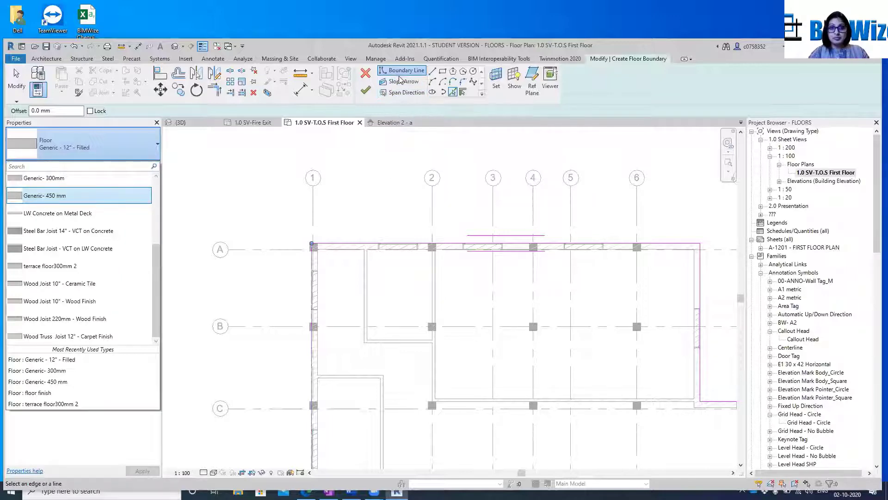
{"action": "left_click", "coordinate": [365, 90]}
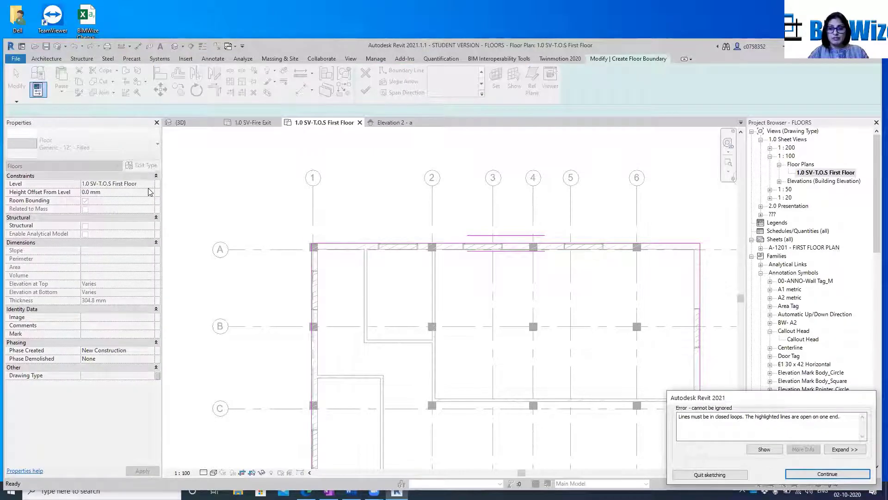
Dismiss the open-loop error and trim the floor boundary lines along grid 9 and grid I into a closed corner
{"action": "left_click_drag", "start_coordinate": [750, 397], "coordinate": [751, 395]}
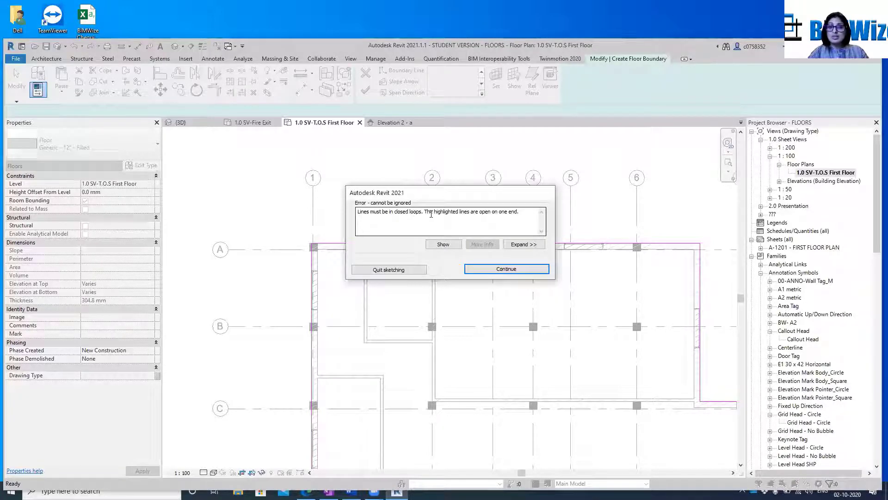
{"action": "left_click", "coordinate": [469, 270]}
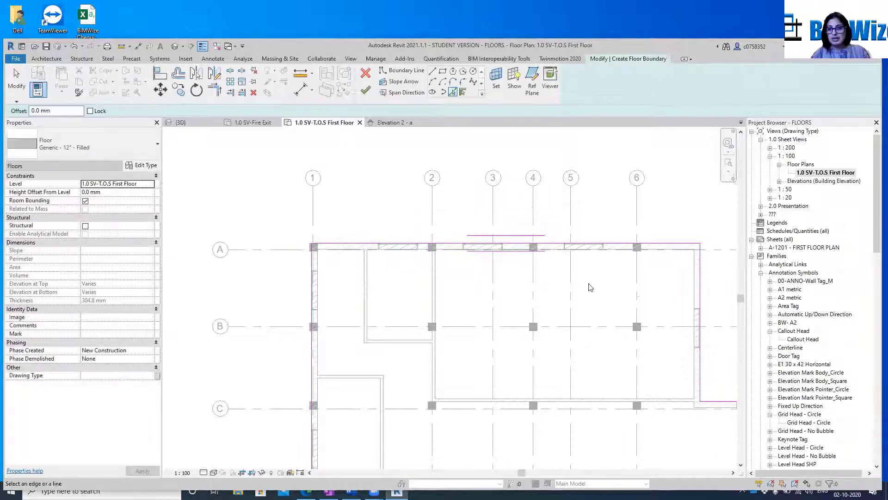
{"action": "scroll", "coordinate": [590, 287], "scroll_direction": "down", "scroll_amount": 4}
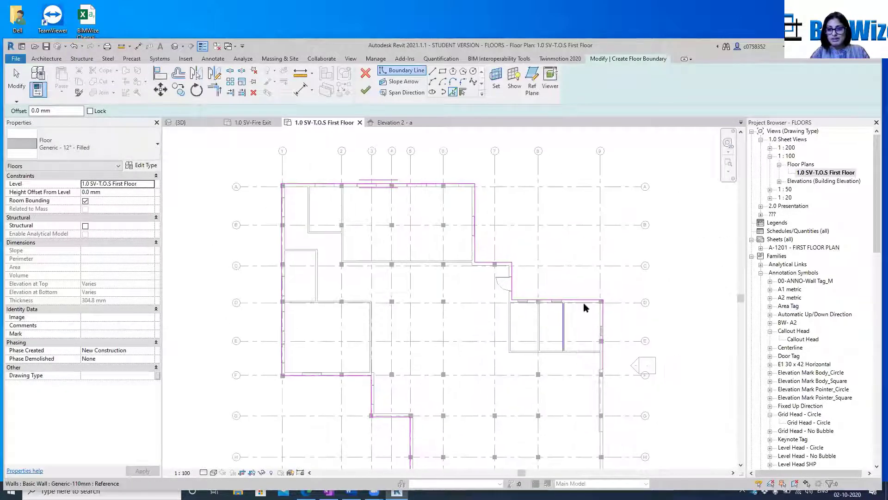
{"action": "scroll", "coordinate": [583, 302], "scroll_direction": "up", "scroll_amount": 5}
{"action": "scroll", "coordinate": [555, 246], "scroll_direction": "down", "scroll_amount": 3}
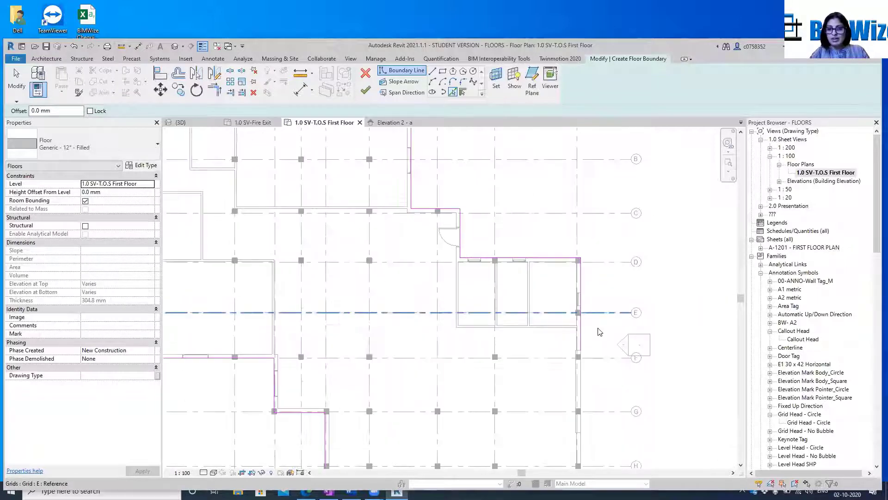
{"action": "middle_click_drag", "start_coordinate": [599, 331], "coordinate": [577, 179]}
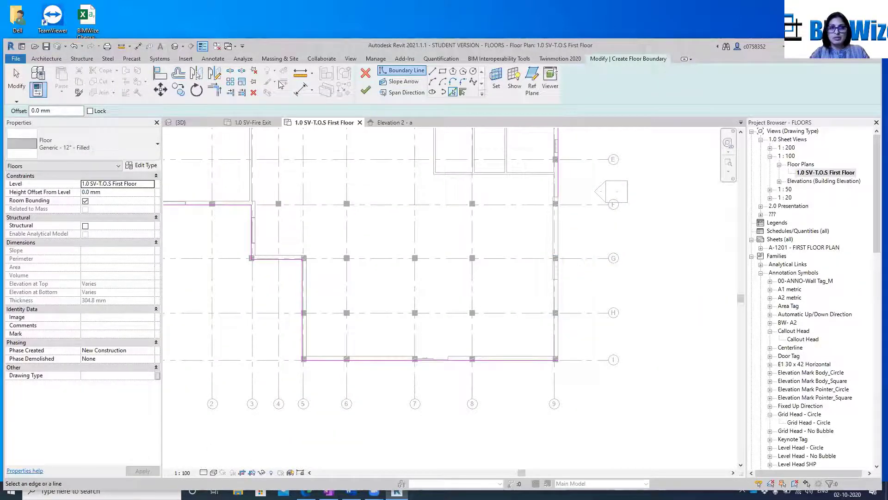
{"action": "left_click", "coordinate": [216, 90]}
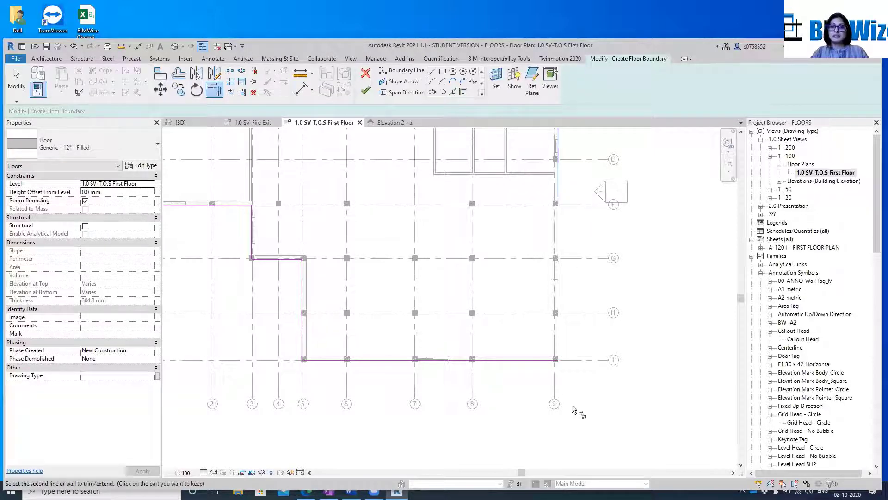
{"action": "key", "text": "t"}
{"action": "key", "text": "r"}
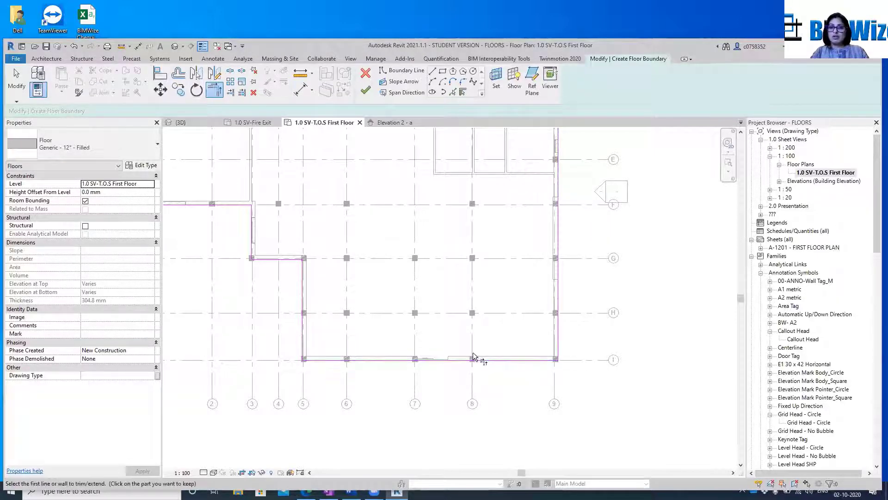
Check the remaining boundary corners, finish the floor sketch and dismiss the save reminder without saving
{"action": "scroll", "coordinate": [634, 351], "scroll_direction": "down", "scroll_amount": 1}
{"action": "scroll", "coordinate": [665, 379], "scroll_direction": "down", "scroll_amount": 2}
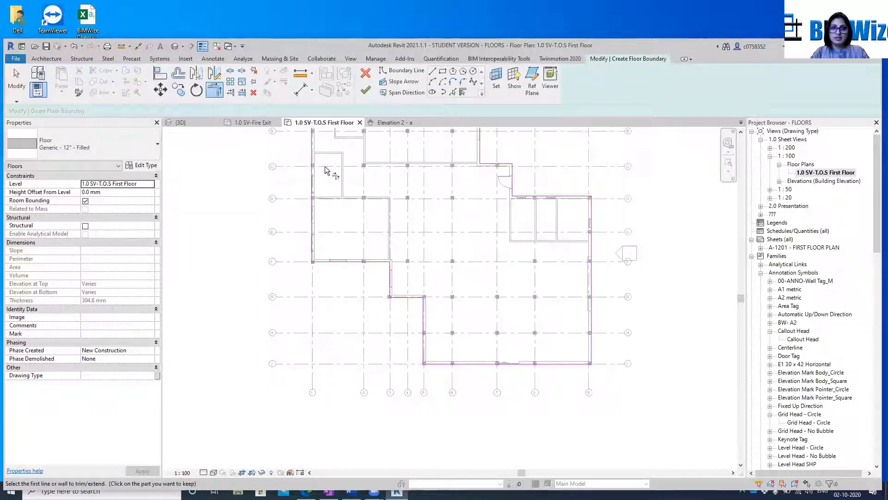
{"action": "middle_click_drag", "start_coordinate": [389, 262], "coordinate": [376, 296]}
{"action": "scroll", "coordinate": [340, 186], "scroll_direction": "up", "scroll_amount": 3}
{"action": "scroll", "coordinate": [340, 187], "scroll_direction": "up", "scroll_amount": 3}
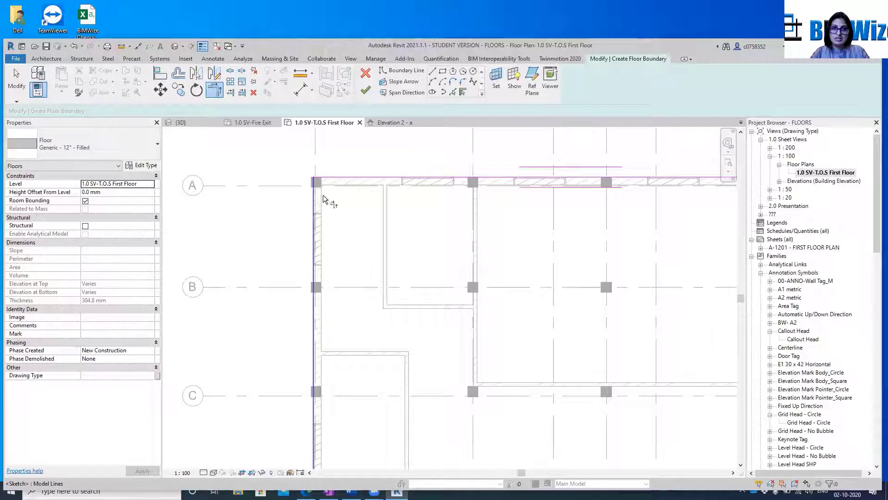
{"action": "scroll", "coordinate": [323, 199], "scroll_direction": "down", "scroll_amount": 5}
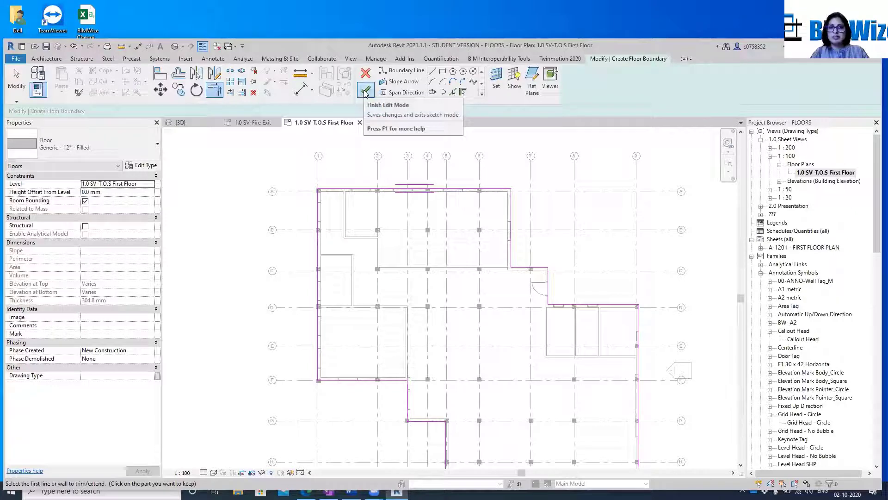
{"action": "left_click", "coordinate": [365, 92]}
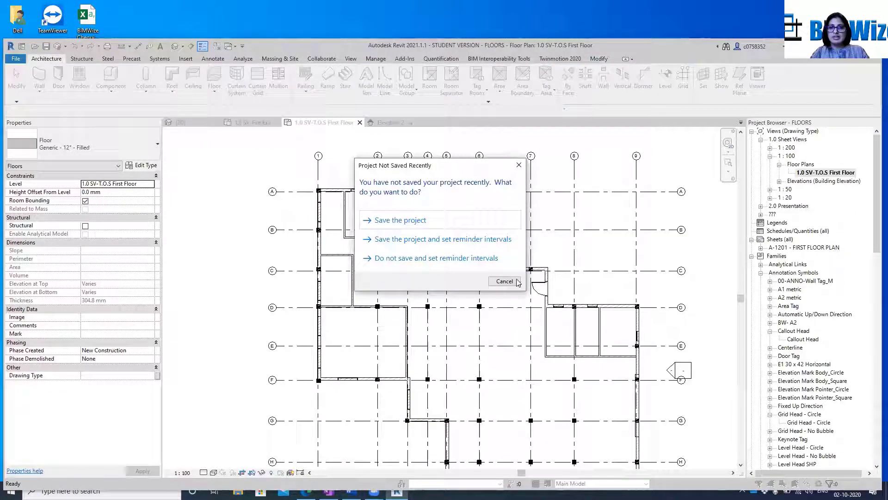
{"action": "left_click", "coordinate": [504, 281]}
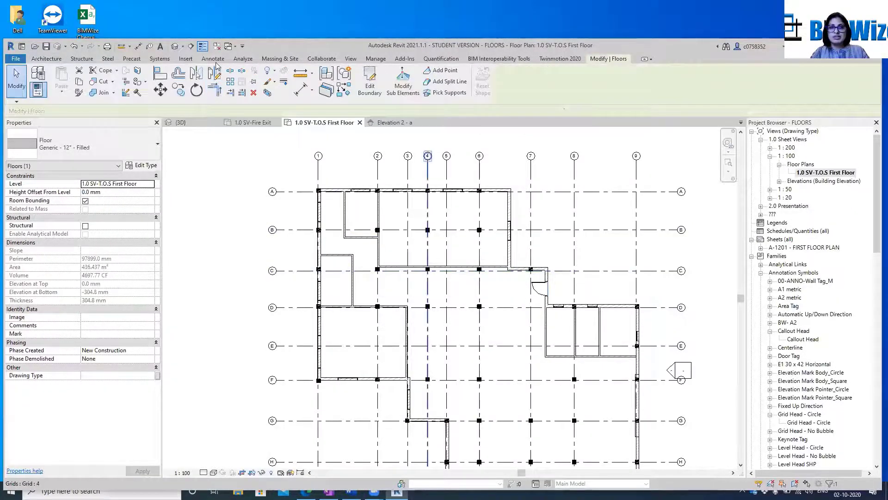
Open the 3D view, select the Generic - 12" - Filled floor and start editing its boundary
{"action": "left_click", "coordinate": [175, 48]}
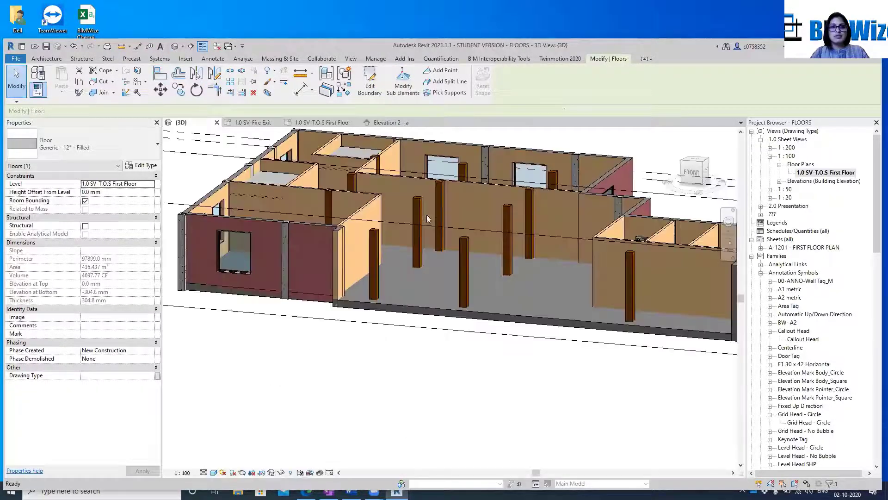
{"action": "left_click", "coordinate": [375, 308]}
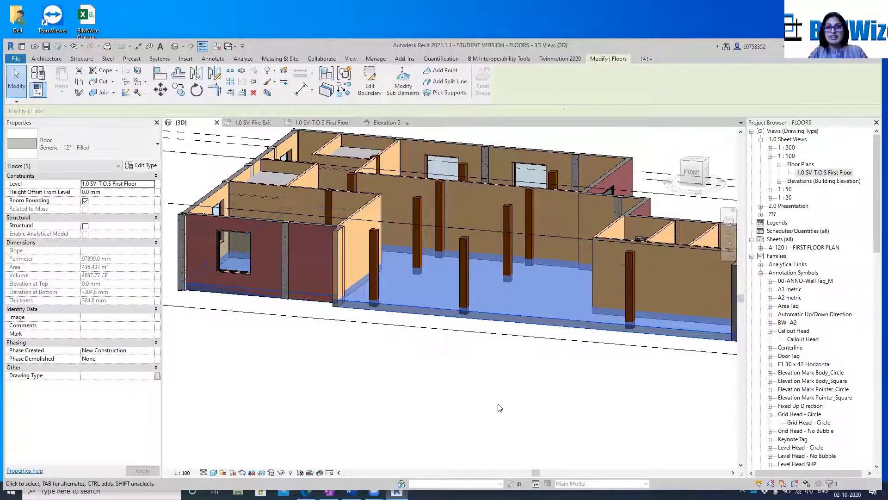
{"action": "left_click", "coordinate": [481, 336]}
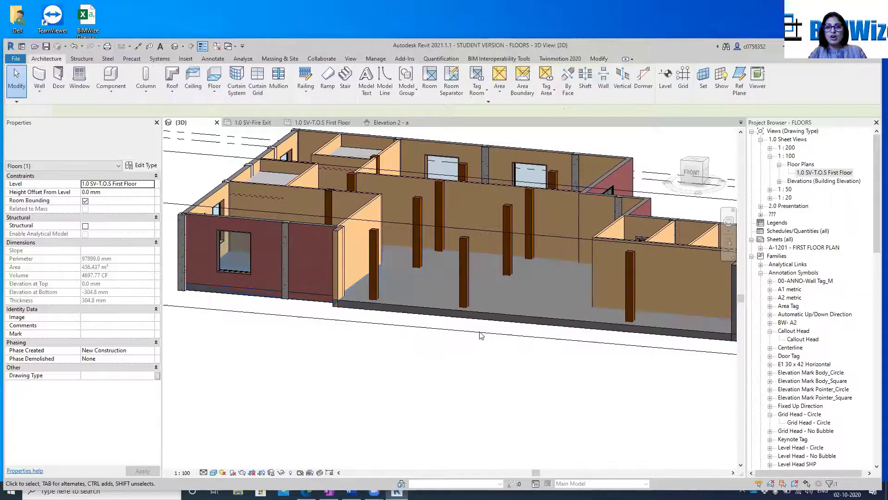
{"action": "left_click", "coordinate": [498, 314]}
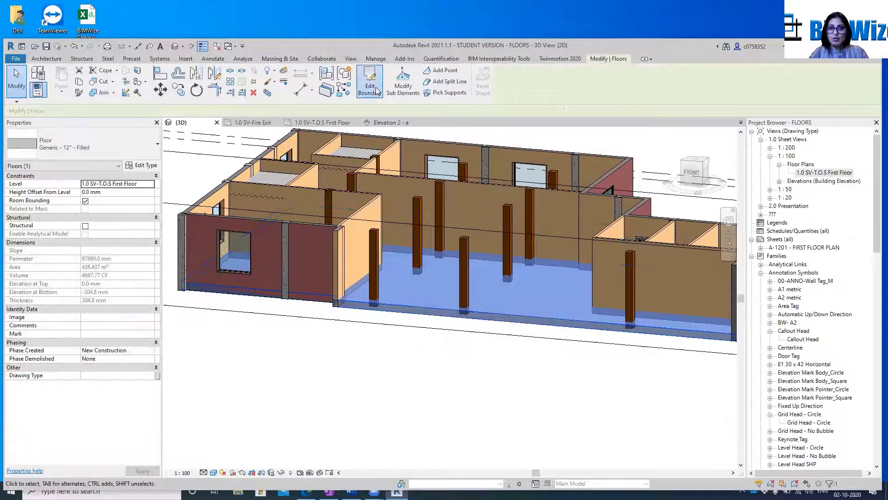
Close the 1.0 SV-Fire Exit and Elevation 2 - a views and switch to the 1.0 SV-T.O.S First Floor plan
{"action": "left_click", "coordinate": [277, 122]}
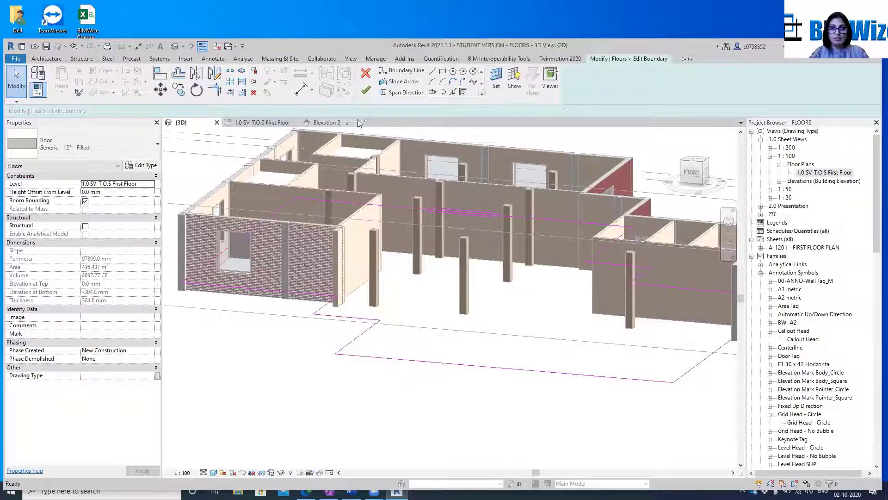
{"action": "left_click", "coordinate": [355, 123]}
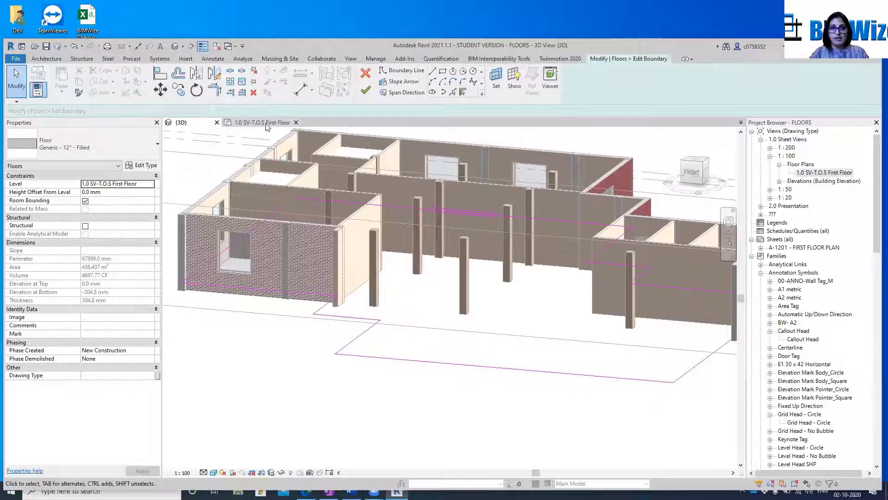
{"action": "left_click", "coordinate": [273, 122]}
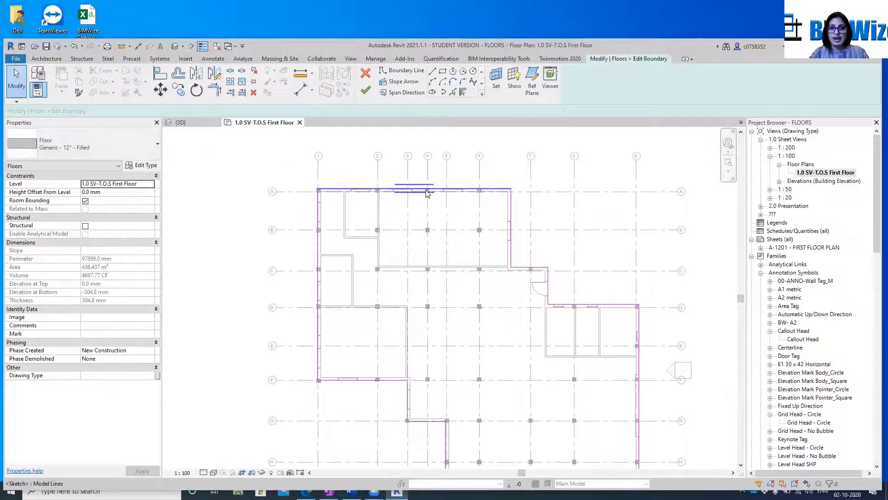
Move the floor boundary line along grid A down to grid C and cancel the line-too-short error
{"action": "left_click", "coordinate": [457, 192]}
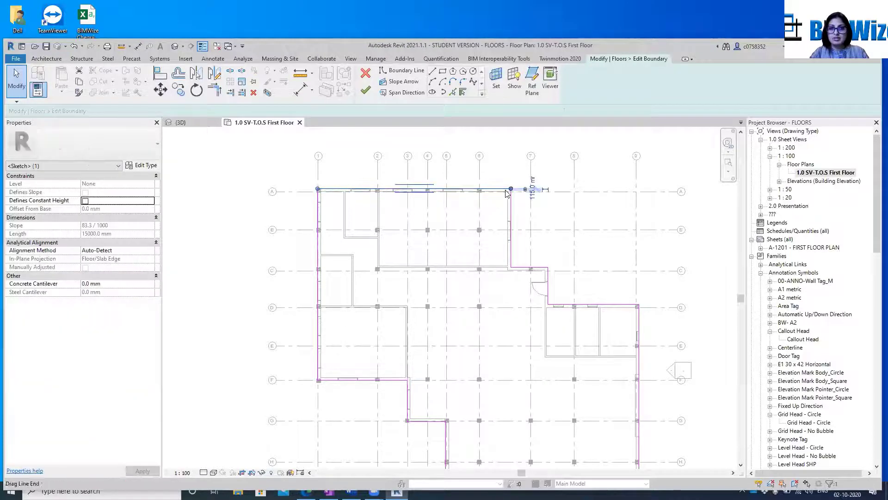
{"action": "left_click_drag", "start_coordinate": [507, 193], "coordinate": [483, 305]}
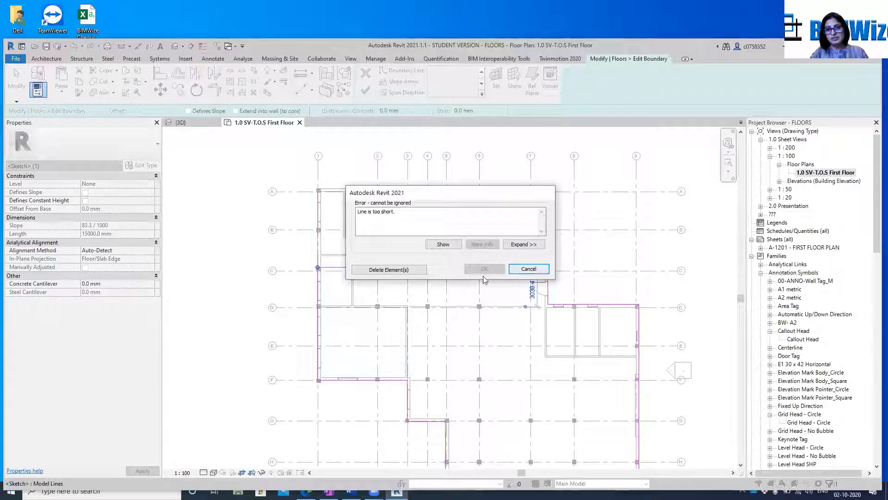
{"action": "left_click", "coordinate": [529, 269]}
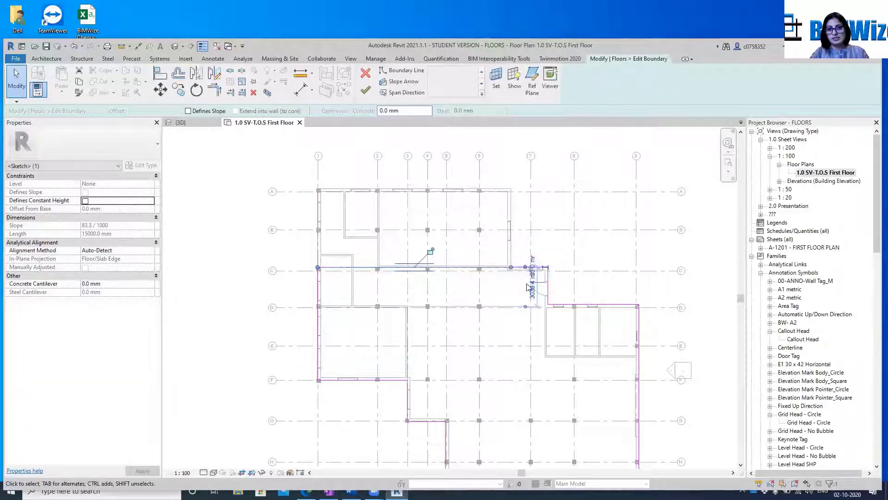
{"action": "scroll", "coordinate": [526, 286], "scroll_direction": "up", "scroll_amount": 6}
{"action": "left_click", "coordinate": [614, 267]}
{"action": "scroll", "coordinate": [562, 242], "scroll_direction": "down", "scroll_amount": 6}
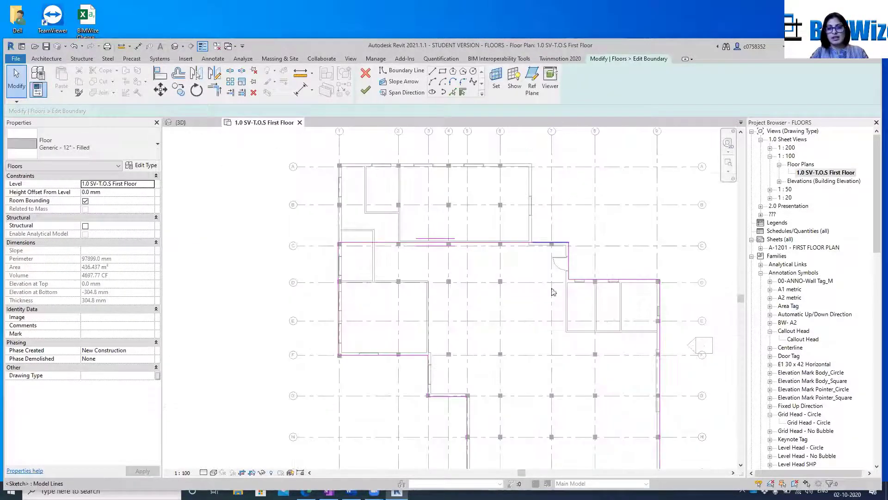
Stretch the end of the grid G boundary line from grid 5 to the boundary line along grid 9
{"action": "middle_click_drag", "start_coordinate": [557, 302], "coordinate": [512, 243]}
{"action": "left_click", "coordinate": [408, 337]}
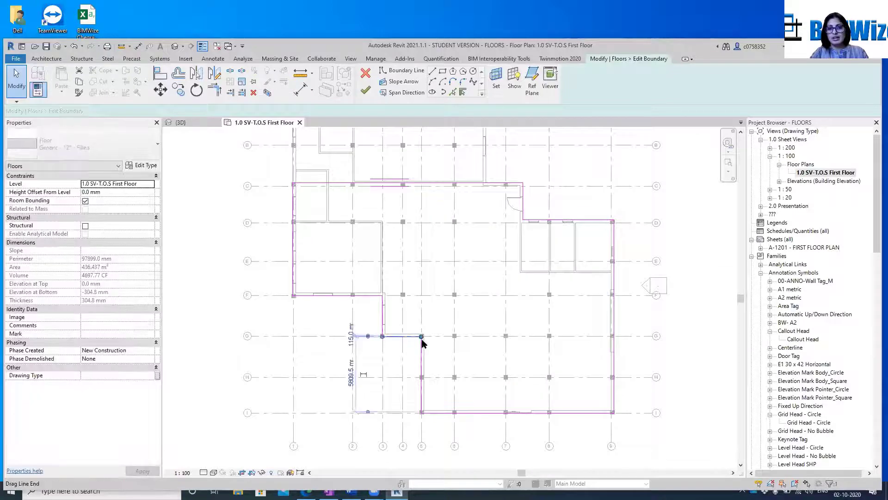
{"action": "left_click_drag", "start_coordinate": [421, 336], "coordinate": [613, 337]}
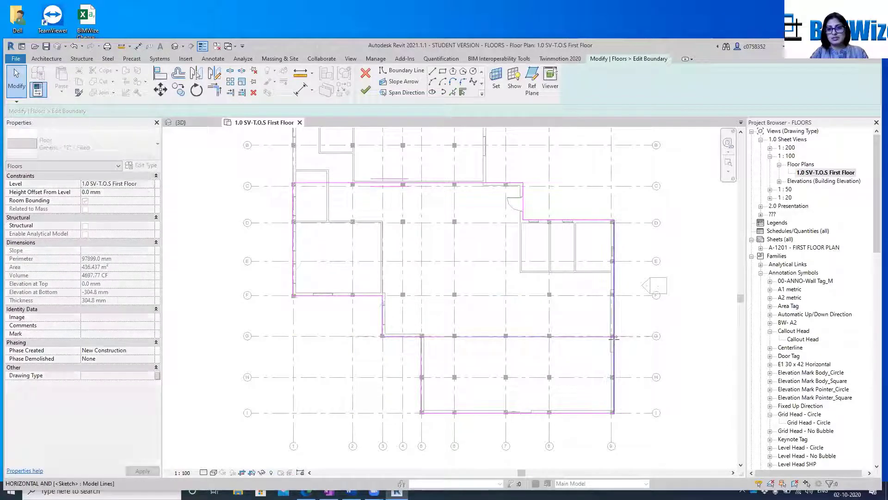
{"action": "left_click", "coordinate": [612, 337]}
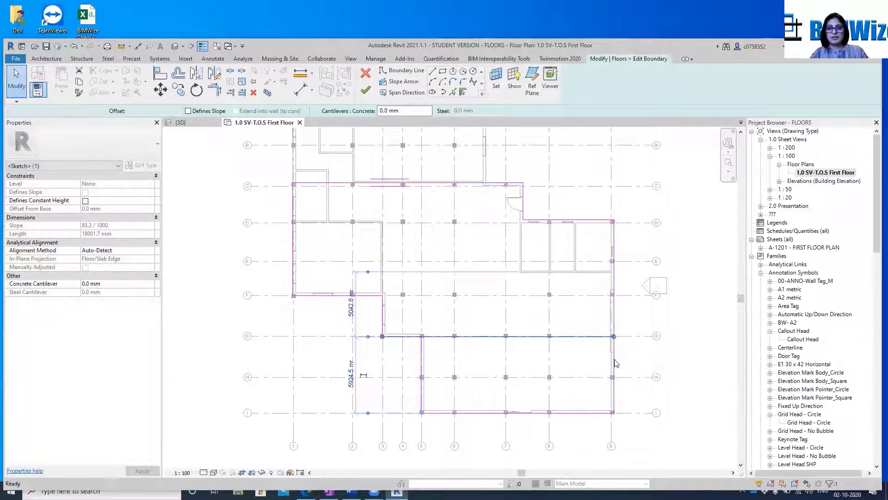
{"action": "key", "text": "Escape"}
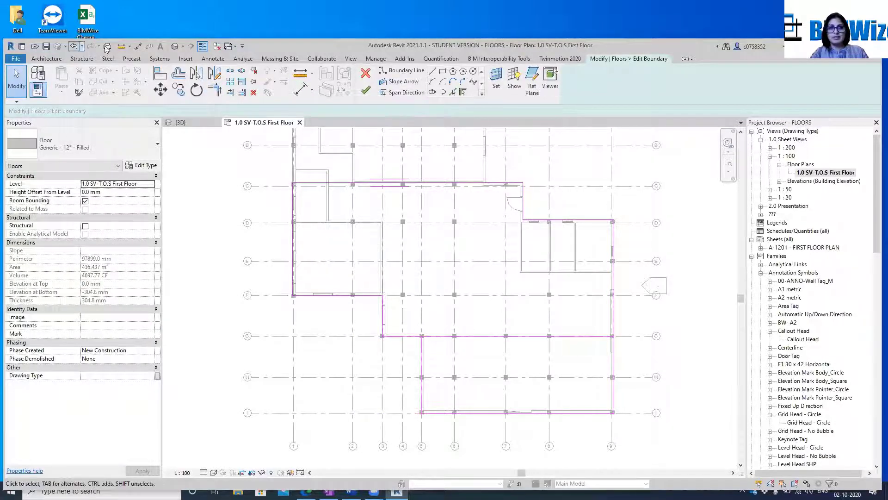
Trim the grid 9 boundary line to a corner with the grid G line and delete the boundary line along grid 5
{"action": "left_click", "coordinate": [214, 91]}
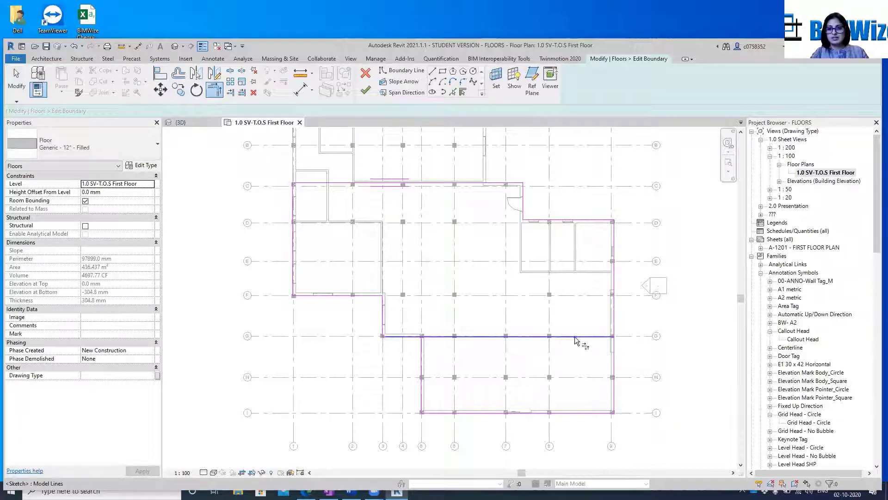
{"action": "left_click", "coordinate": [400, 336]}
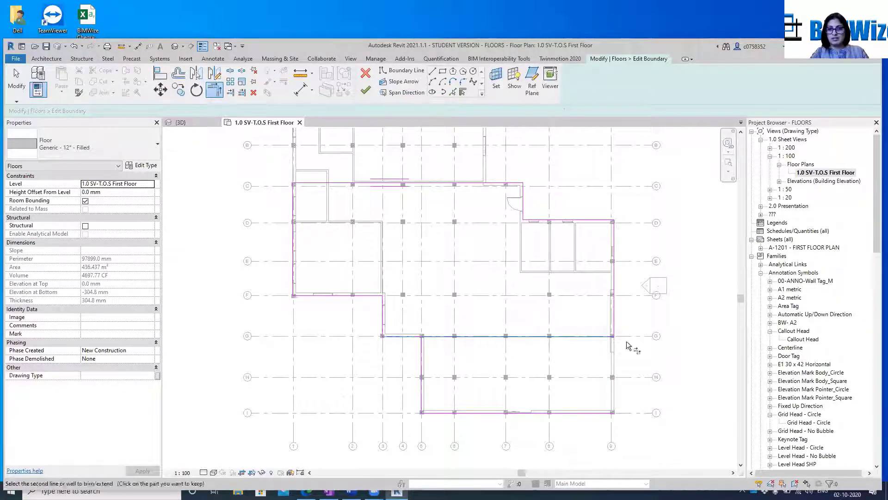
{"action": "key", "text": "Escape"}
{"action": "key", "text": "Escape"}
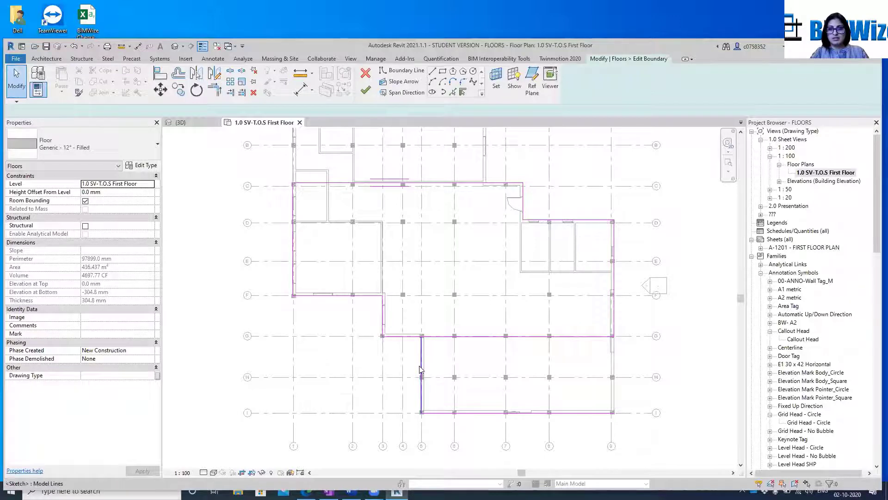
{"action": "left_click", "coordinate": [421, 369]}
{"action": "key", "text": "Delete"}
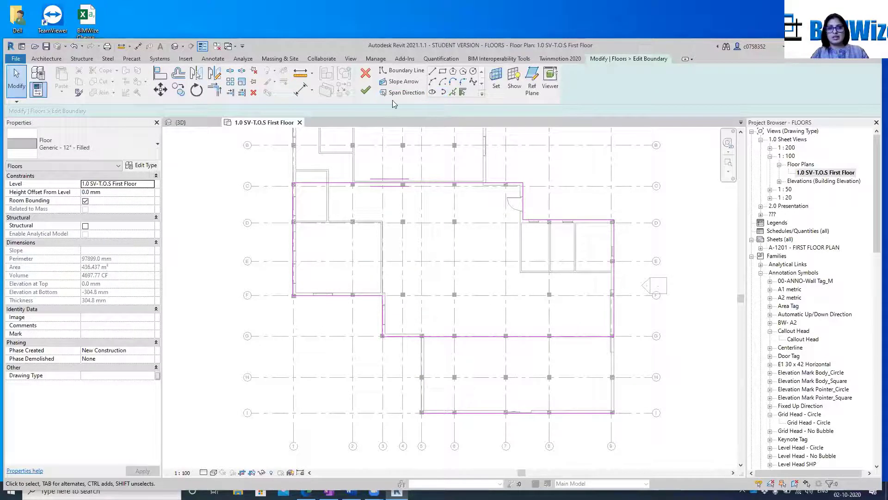
Try to finish the edited floor boundary, dismiss the error and inspect the boundary lines around grids 3 and G
{"action": "left_click", "coordinate": [367, 89]}
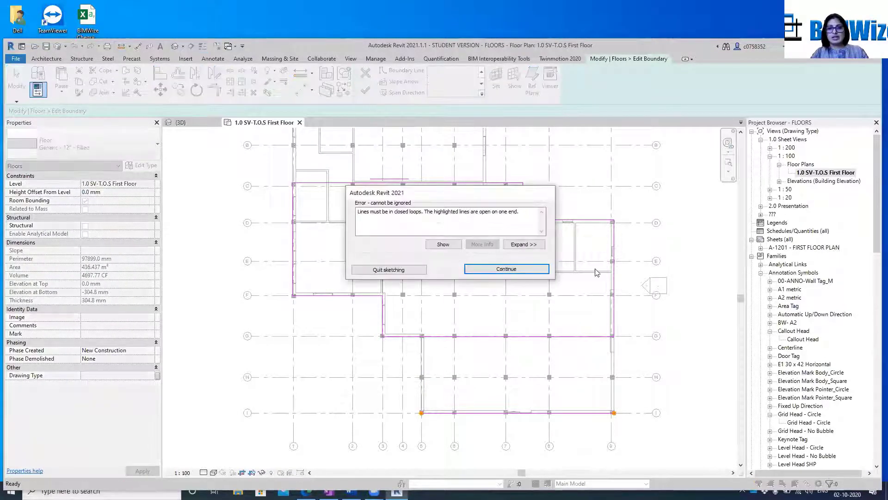
{"action": "left_click", "coordinate": [506, 268]}
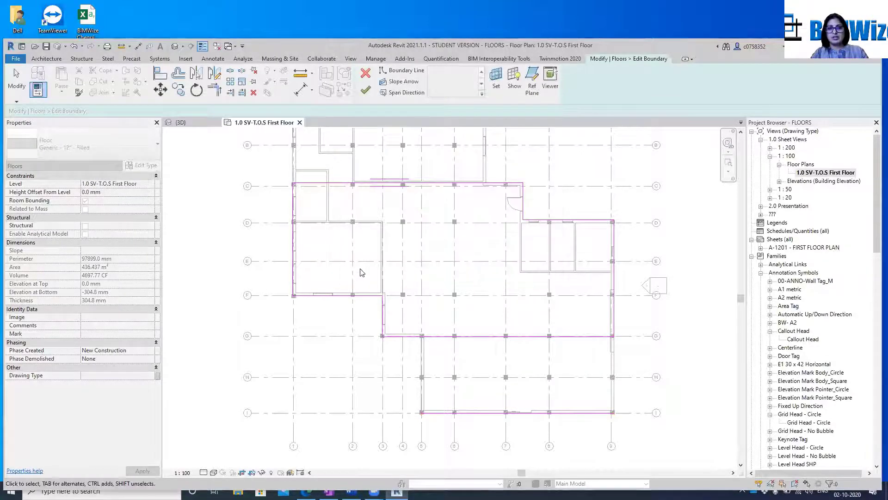
{"action": "scroll", "coordinate": [627, 263], "scroll_direction": "up", "scroll_amount": 1}
{"action": "scroll", "coordinate": [368, 357], "scroll_direction": "up", "scroll_amount": 2}
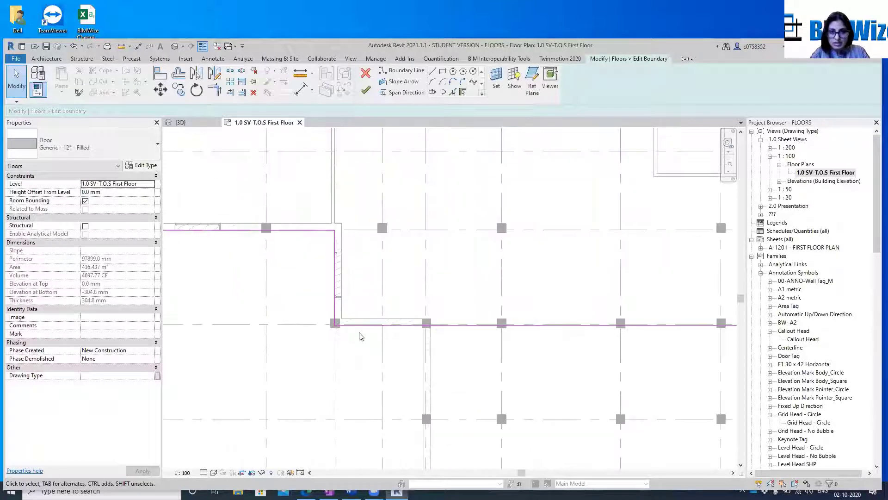
{"action": "scroll", "coordinate": [361, 336], "scroll_direction": "down", "scroll_amount": 2}
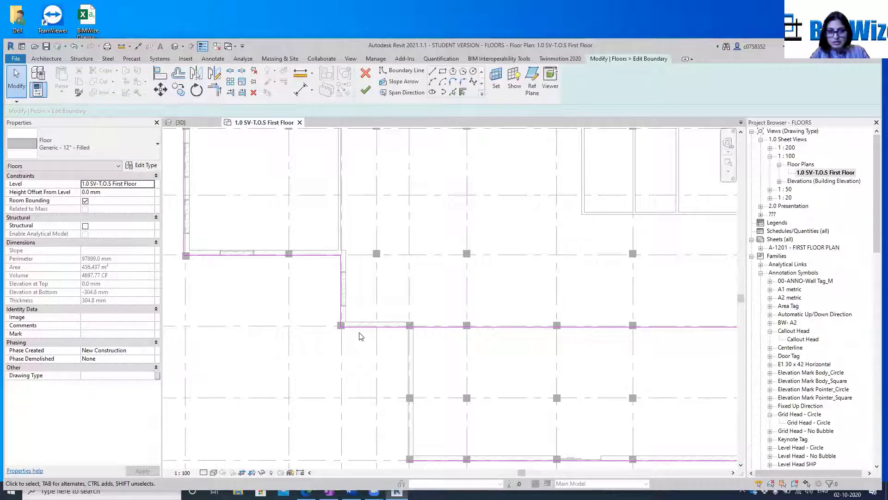
{"action": "scroll", "coordinate": [362, 336], "scroll_direction": "down", "scroll_amount": 3}
{"action": "scroll", "coordinate": [325, 211], "scroll_direction": "up", "scroll_amount": 3}
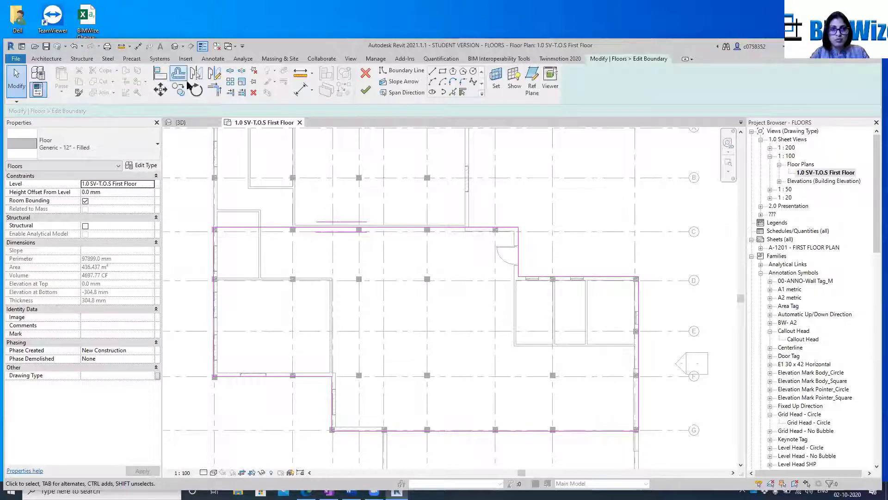
{"action": "left_click", "coordinate": [215, 89]}
{"action": "left_click", "coordinate": [242, 230]}
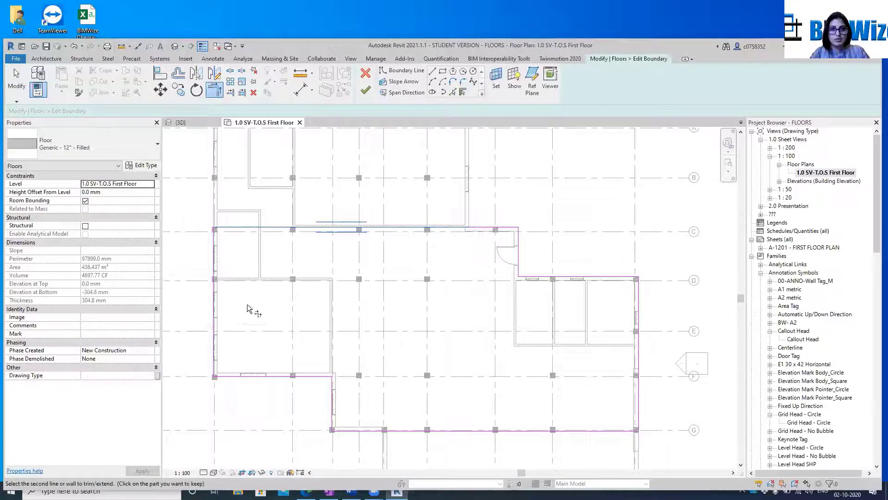
{"action": "key", "text": "Escape"}
{"action": "key", "text": "Escape"}
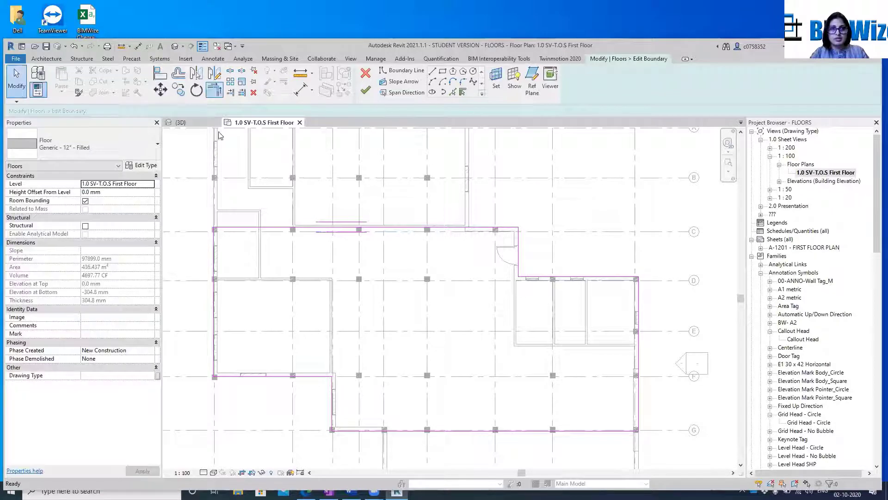
{"action": "left_click", "coordinate": [214, 358]}
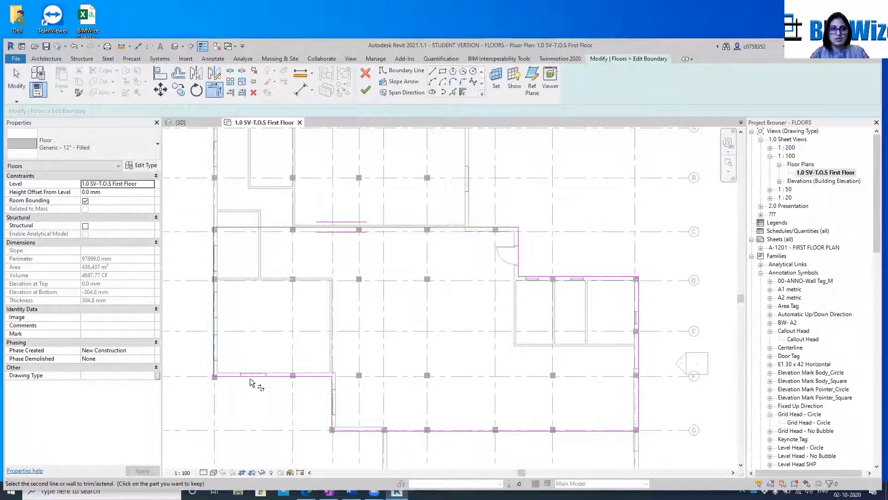
{"action": "key", "text": "Escape"}
{"action": "key", "text": "Escape"}
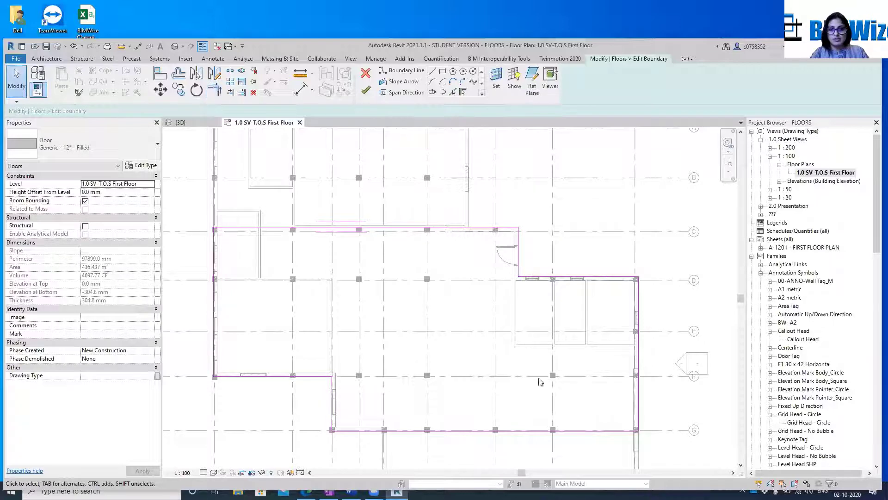
Delete the leftover boundary line along grid I and finish the floor boundary edit
{"action": "scroll", "coordinate": [384, 227], "scroll_direction": "down", "scroll_amount": 3}
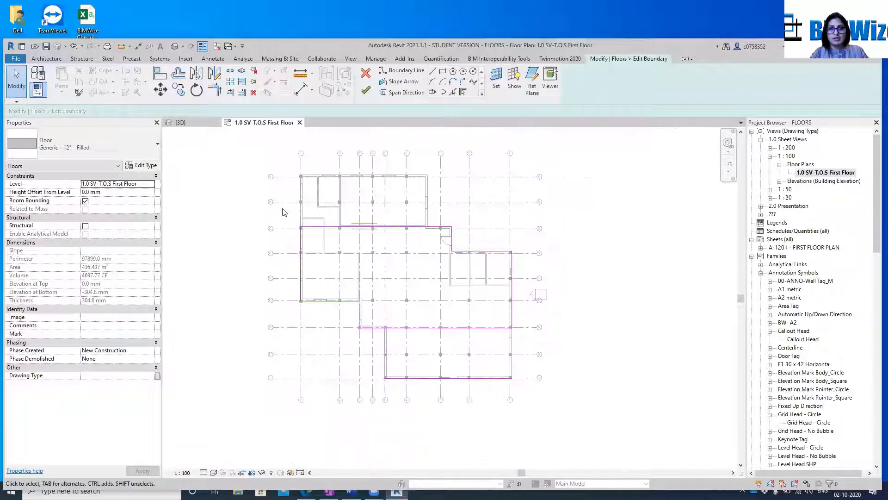
{"action": "left_click_drag", "start_coordinate": [531, 366], "coordinate": [585, 384]}
{"action": "left_click", "coordinate": [389, 246]}
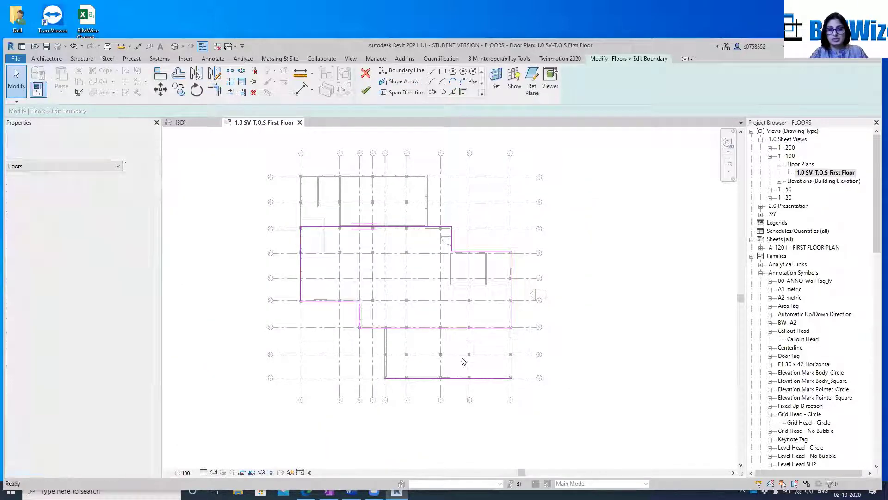
{"action": "left_click", "coordinate": [470, 377]}
{"action": "key", "text": "Delete"}
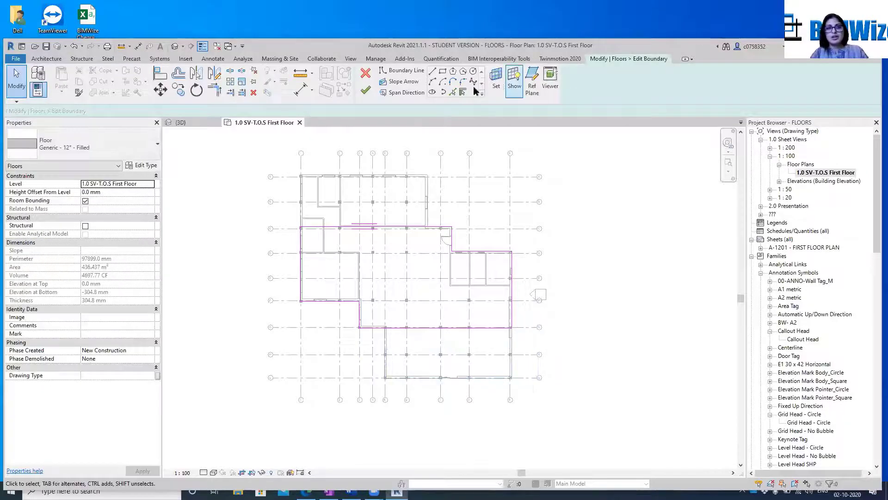
{"action": "left_click", "coordinate": [364, 91]}
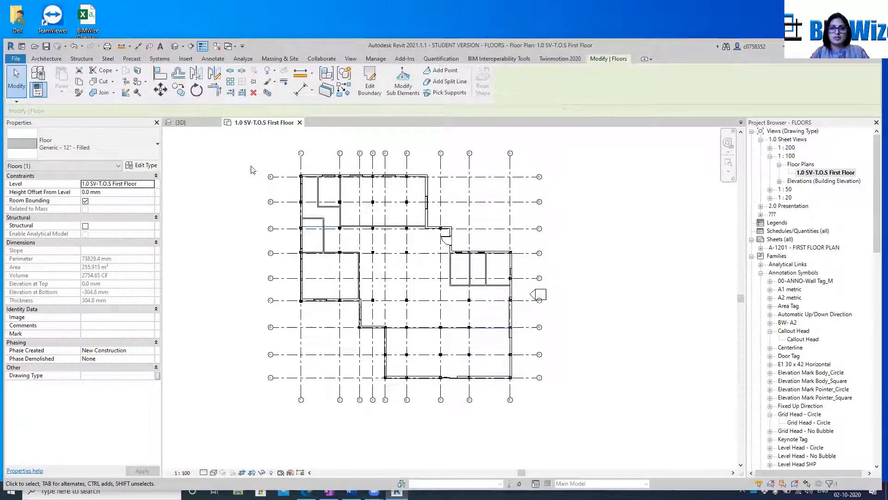
{"action": "left_click", "coordinate": [654, 193]}
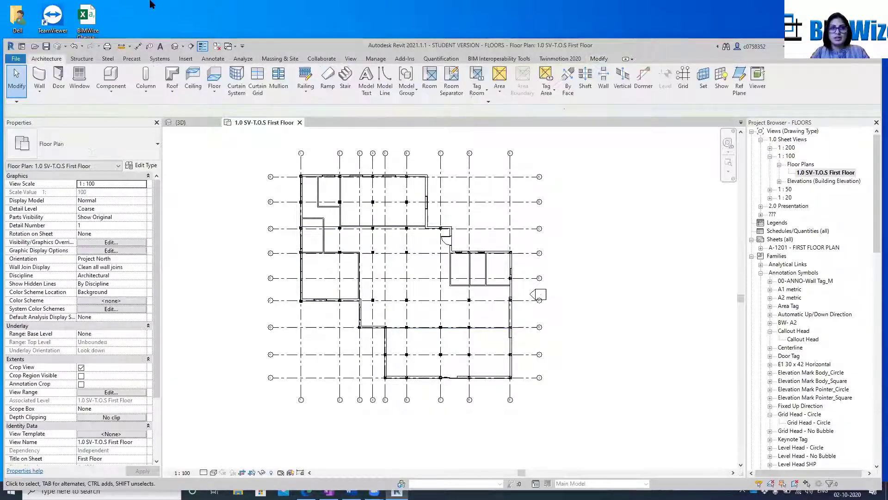
Open the default 3D view and orient it to the top-right-back corner to examine the edited floor
{"action": "left_click", "coordinate": [184, 46]}
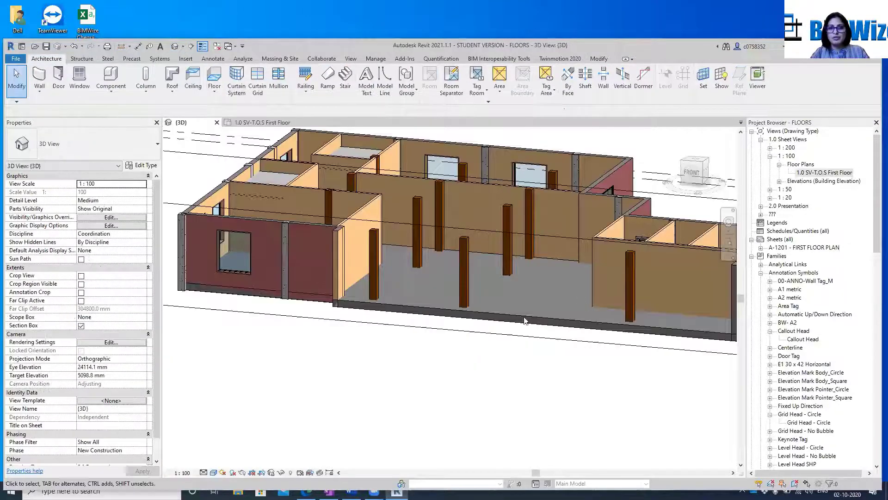
{"action": "scroll", "coordinate": [370, 335], "scroll_direction": "down", "scroll_amount": 3}
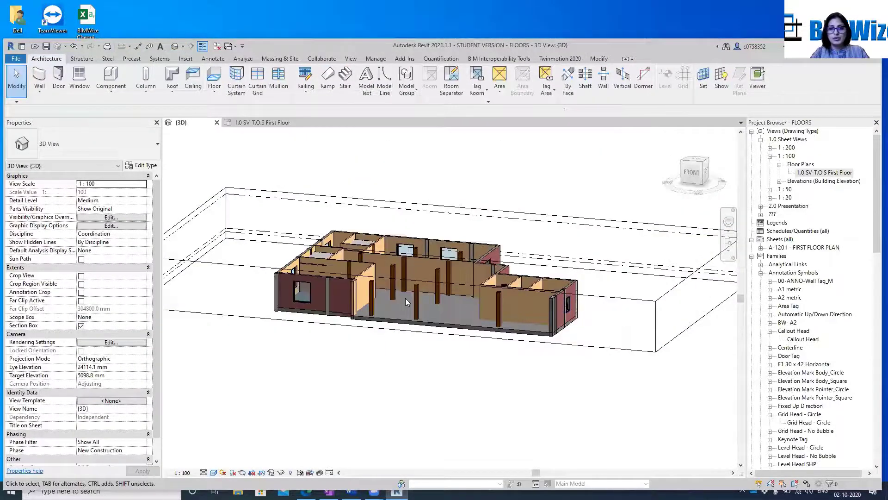
{"action": "scroll", "coordinate": [403, 298], "scroll_direction": "up", "scroll_amount": 2}
{"action": "scroll", "coordinate": [403, 298], "scroll_direction": "down", "scroll_amount": 2}
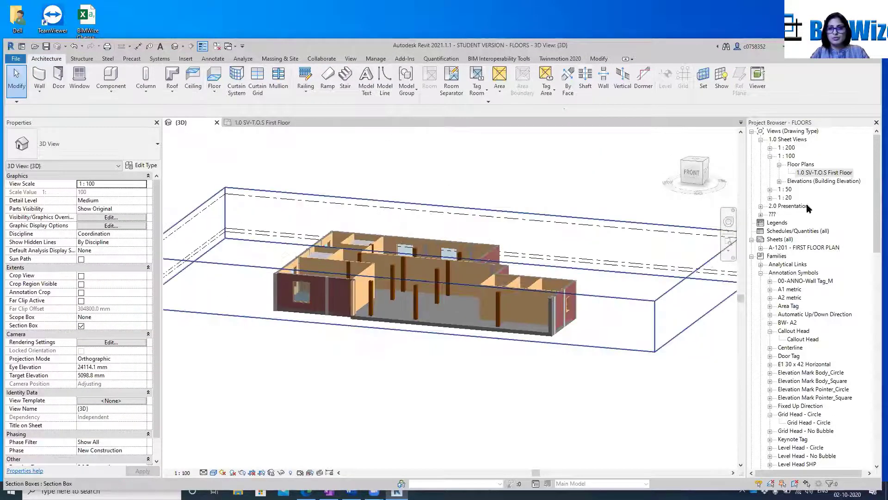
{"action": "left_click", "coordinate": [707, 159]}
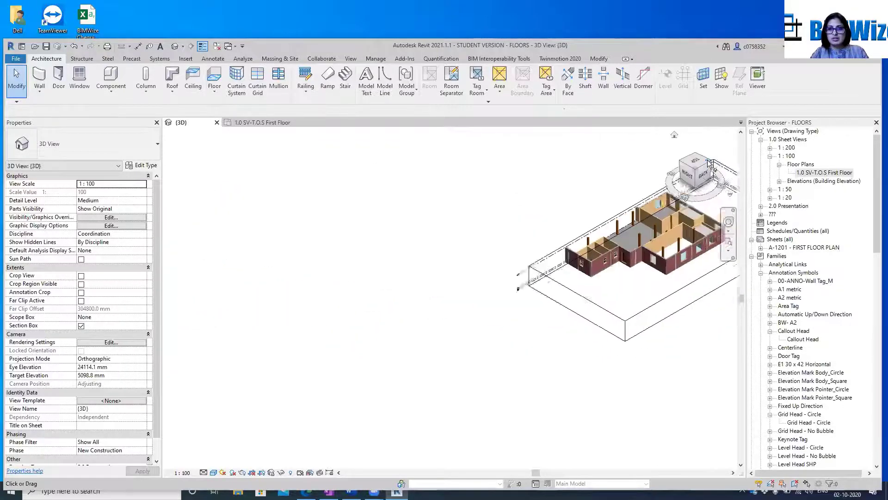
{"action": "scroll", "coordinate": [499, 349], "scroll_direction": "up", "scroll_amount": 3}
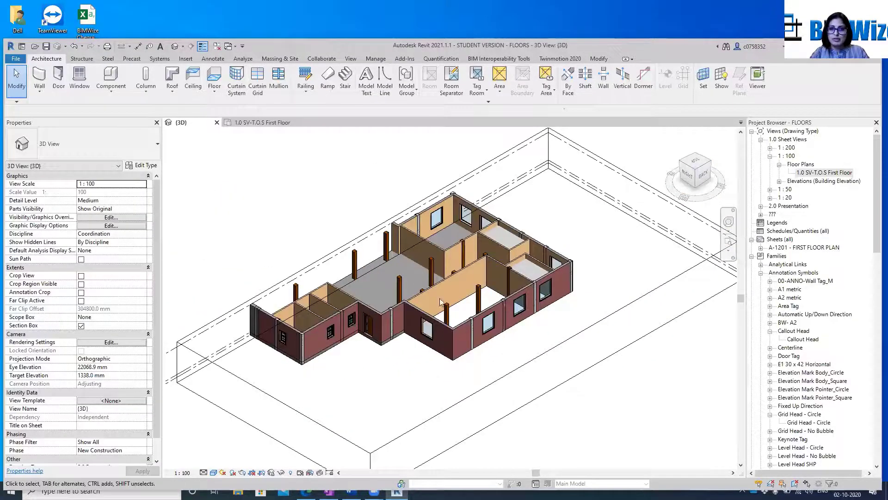
{"action": "scroll", "coordinate": [419, 299], "scroll_direction": "down", "scroll_amount": 3}
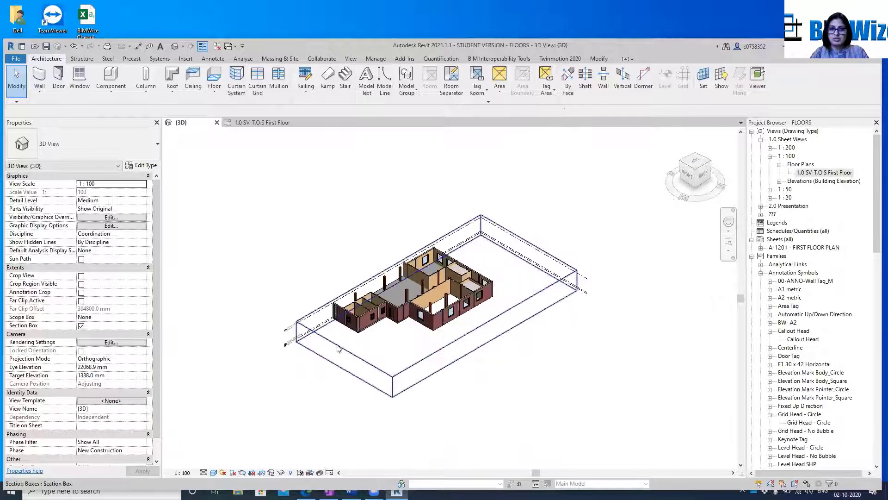
Extend the front face of the 3D view's section box outward past the building's front walls
{"action": "left_click", "coordinate": [340, 326]}
{"action": "scroll", "coordinate": [371, 291], "scroll_direction": "up", "scroll_amount": 3}
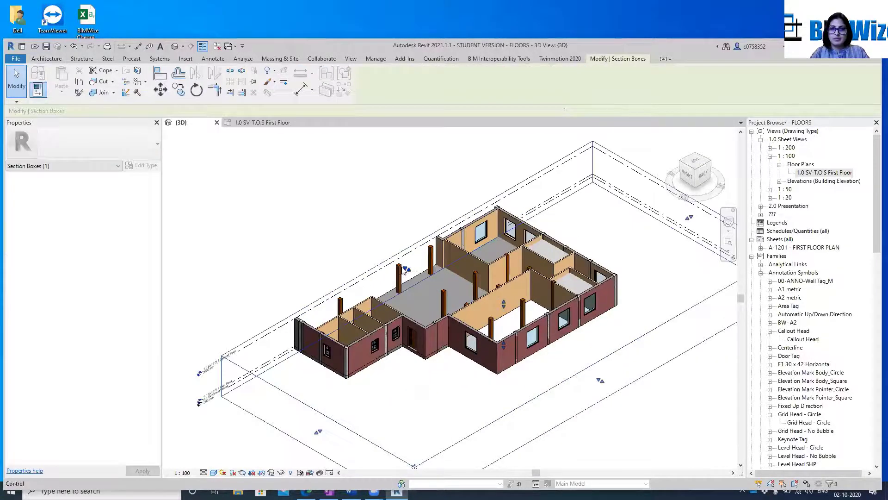
{"action": "left_click_drag", "start_coordinate": [376, 243], "coordinate": [314, 190]}
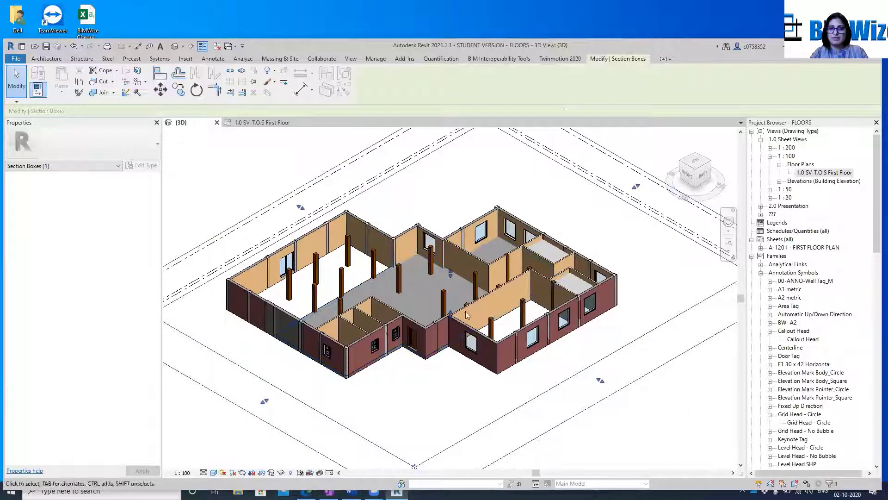
{"action": "double_click", "coordinate": [366, 283]}
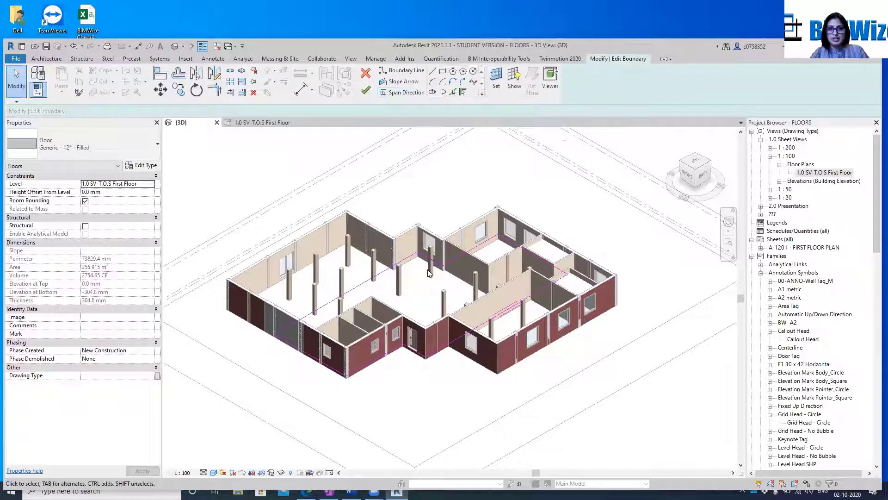
{"action": "left_click", "coordinate": [366, 73]}
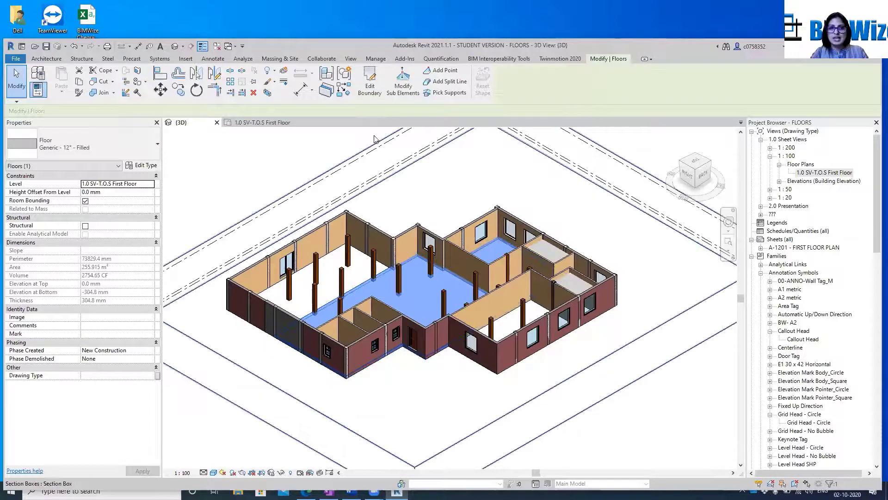
{"action": "double_click", "coordinate": [366, 285]}
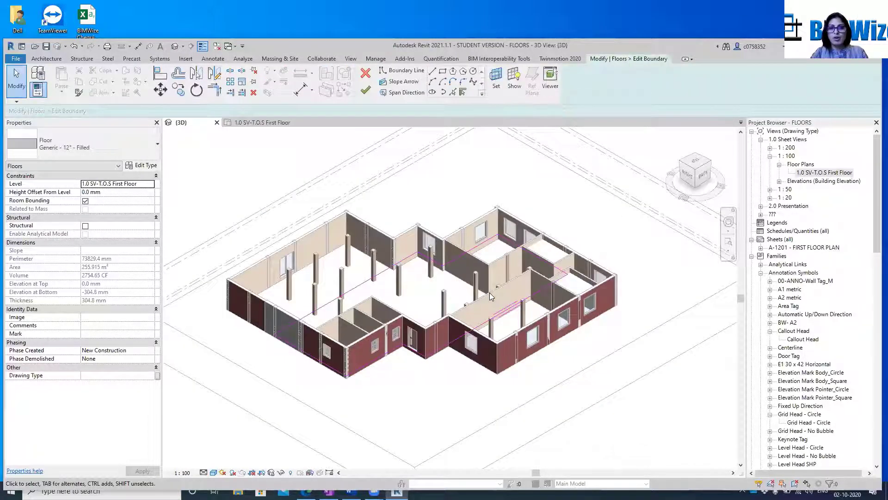
{"action": "left_click", "coordinate": [365, 74]}
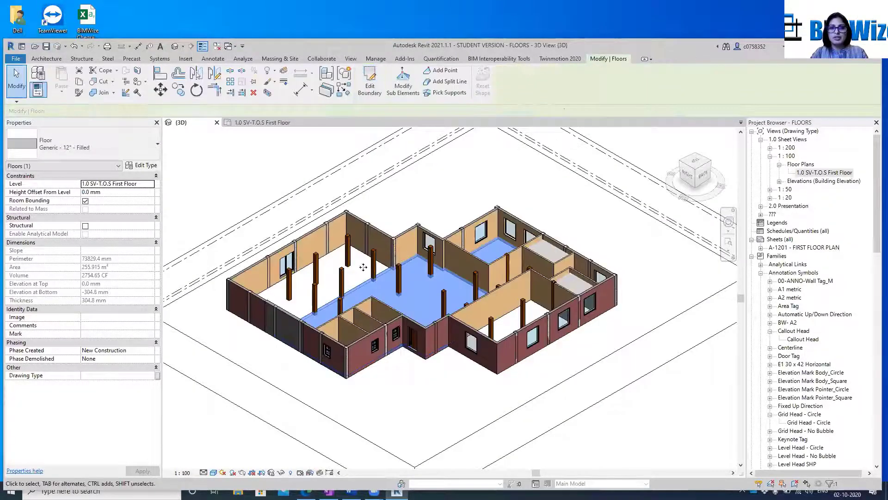
{"action": "key", "text": "Escape"}
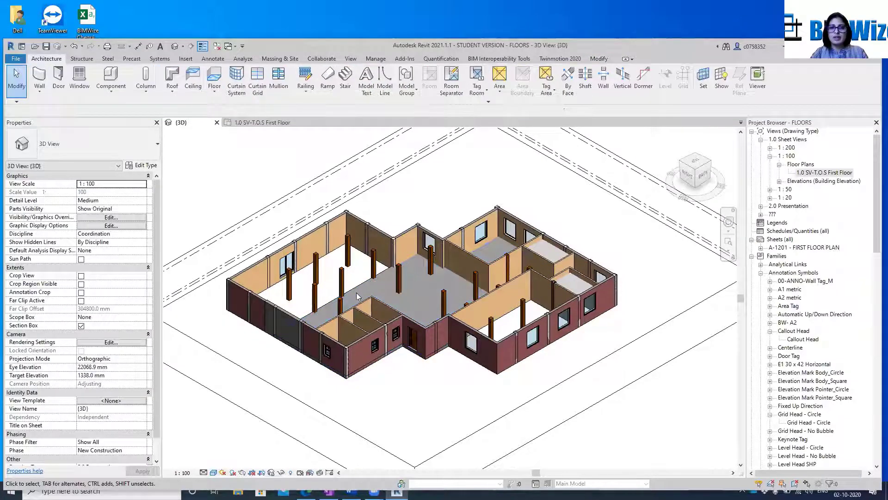
Edit the floor's boundary in the first-floor plan and draw a slope arrow about 24950 mm long from grid 1 to grid 9, between grids D and E
{"action": "double_click", "coordinate": [357, 292]}
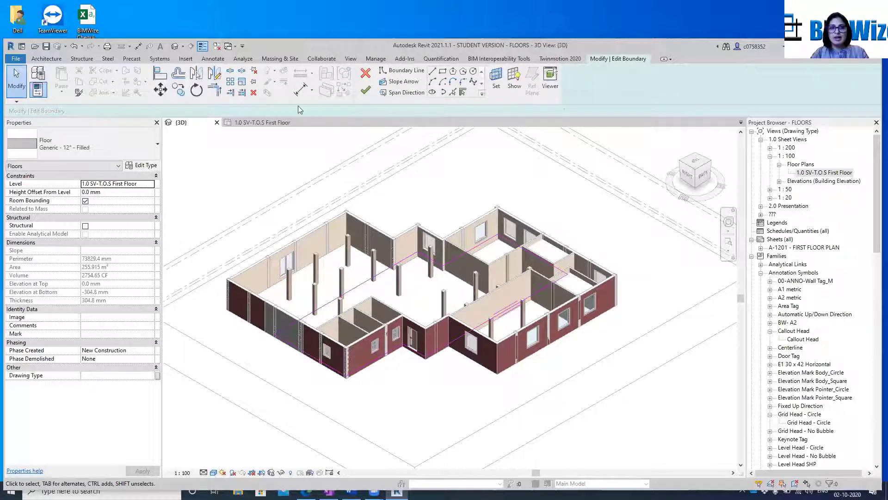
{"action": "left_click", "coordinate": [253, 123]}
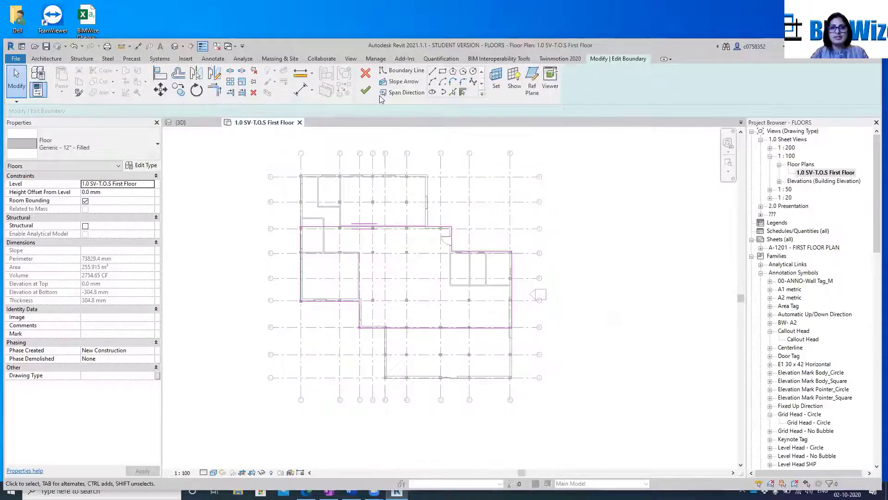
{"action": "left_click", "coordinate": [407, 83]}
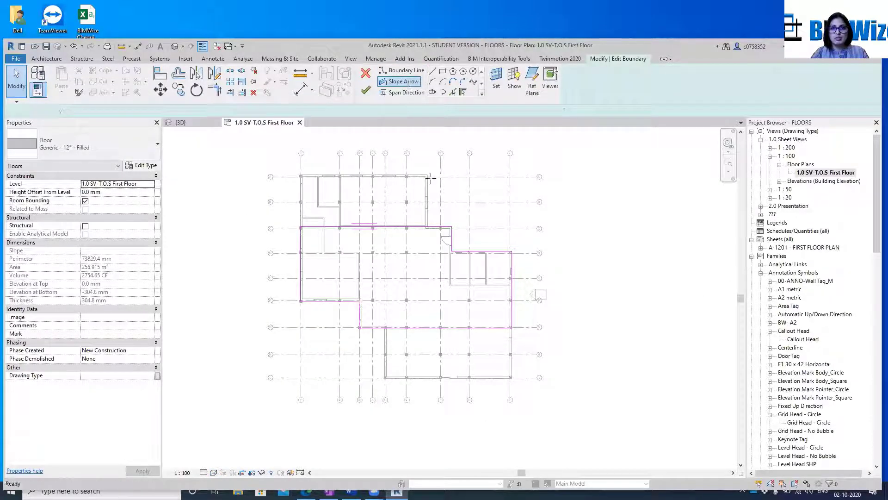
{"action": "scroll", "coordinate": [363, 289], "scroll_direction": "up", "scroll_amount": 3}
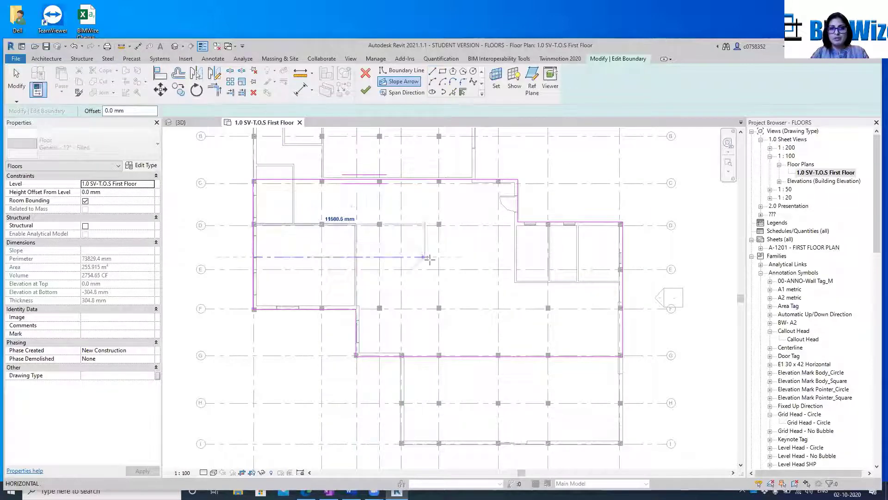
{"action": "left_click", "coordinate": [621, 257]}
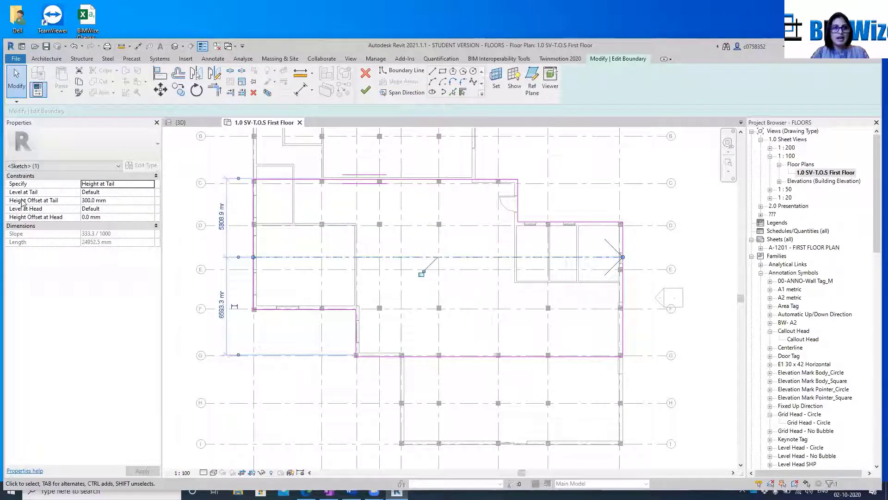
Set the slope arrow's Height Offset at Tail to 150 mm and finish the floor boundary edit
{"action": "left_click", "coordinate": [110, 202]}
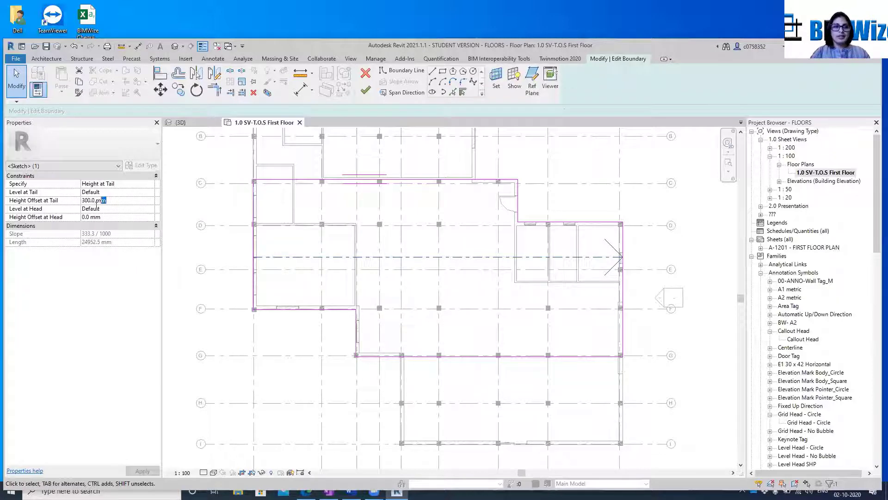
{"action": "left_click_drag", "start_coordinate": [96, 206], "coordinate": [75, 209]}
{"action": "type", "text": "15"}
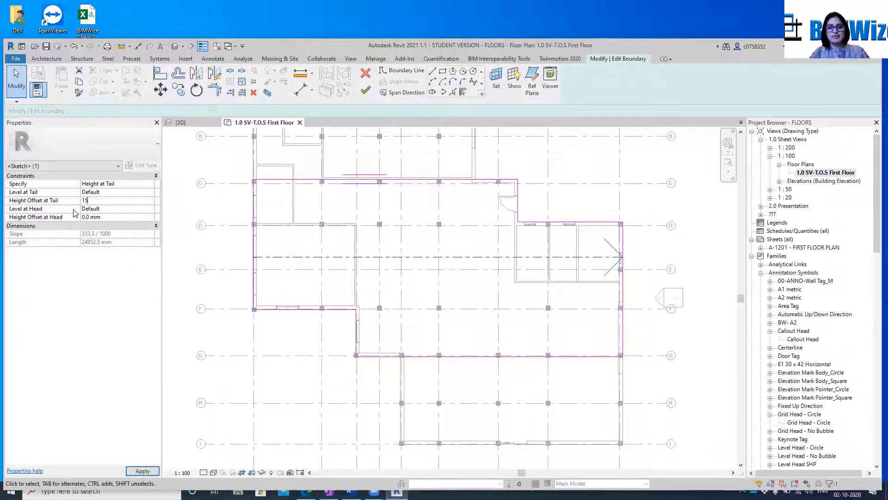
{"action": "type", "text": "0"}
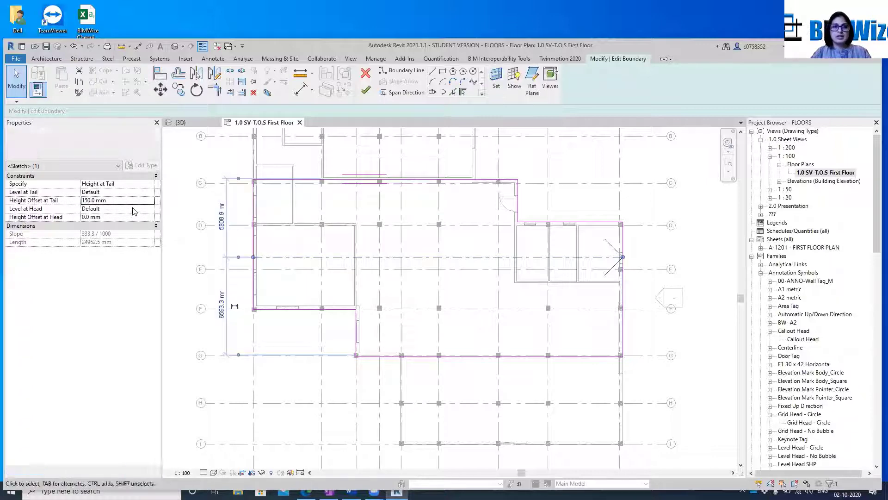
{"action": "left_click", "coordinate": [365, 90]}
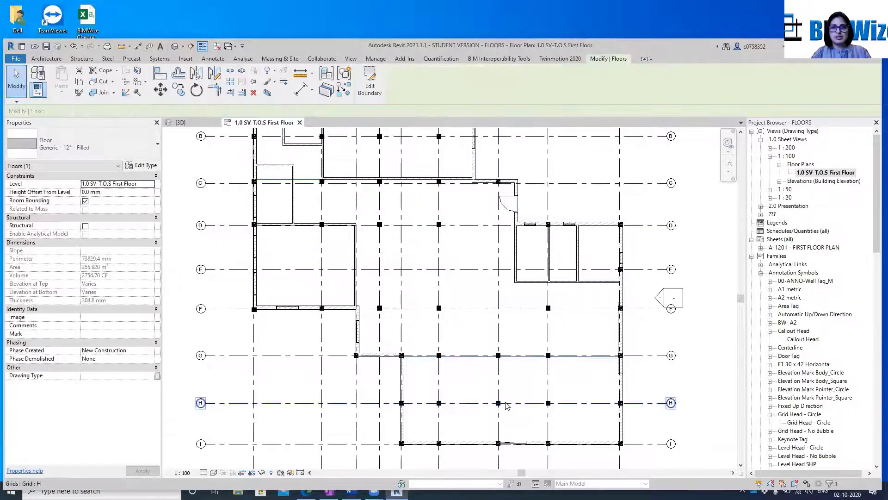
{"action": "left_click", "coordinate": [458, 273]}
Switch to the 3D view and examine the sloped first-floor slab
{"action": "scroll", "coordinate": [460, 273], "scroll_direction": "down", "scroll_amount": 3}
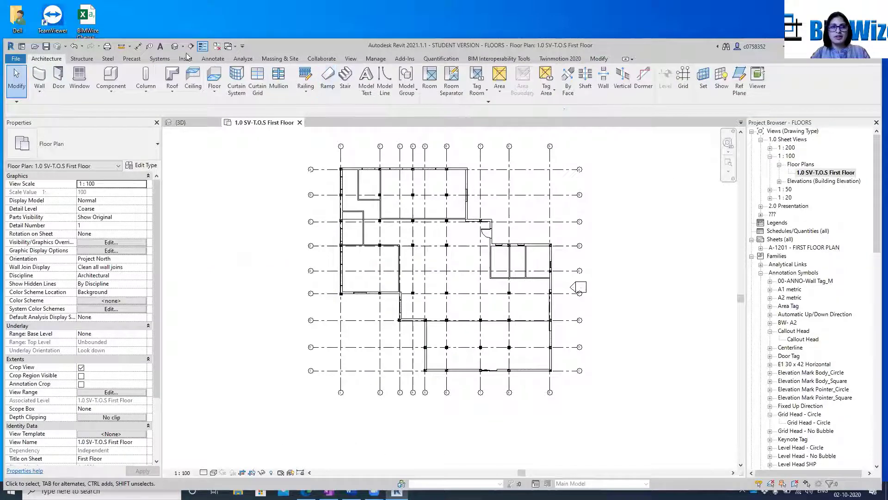
{"action": "left_click", "coordinate": [189, 121]}
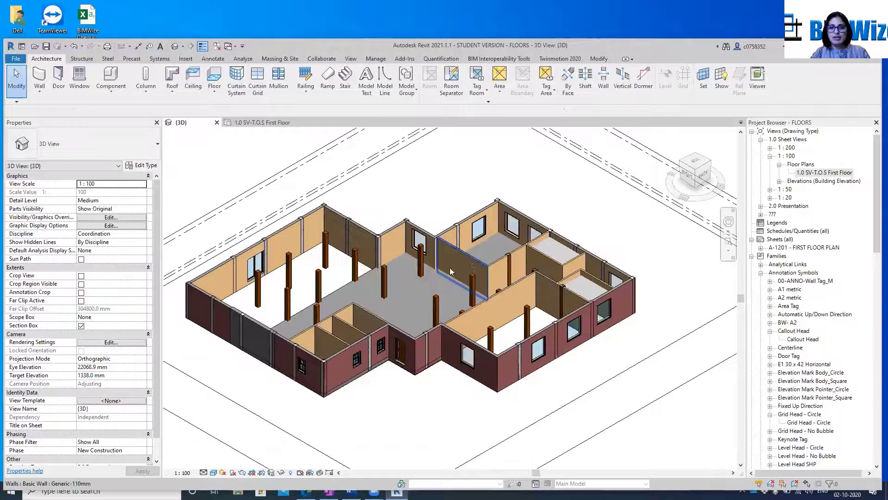
{"action": "left_click", "coordinate": [370, 276]}
{"action": "right_click", "coordinate": [368, 276]}
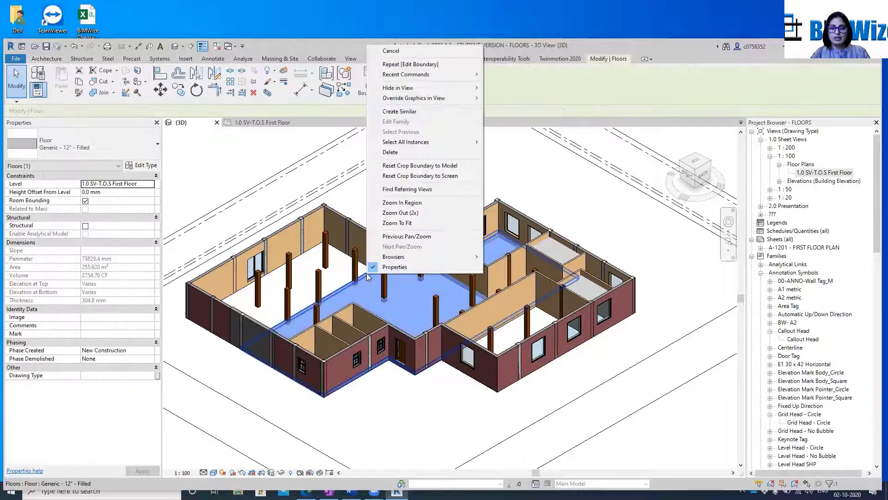
{"action": "key", "text": "Escape"}
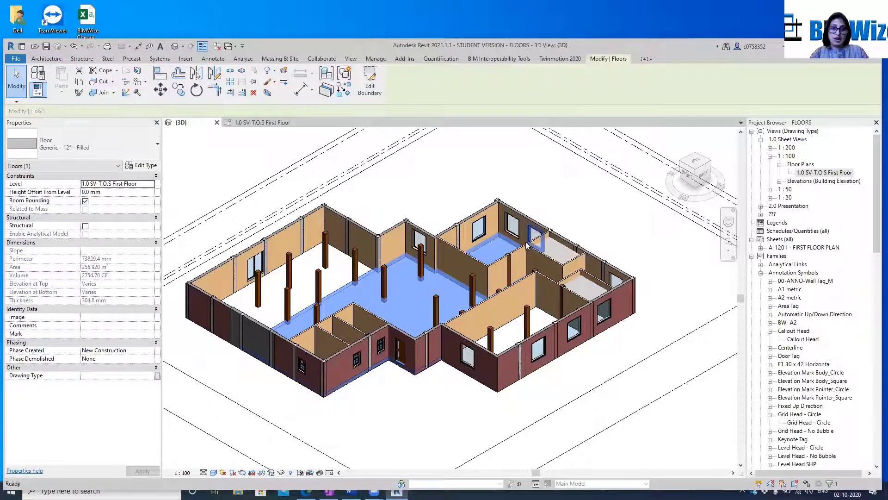
{"action": "key", "text": "Escape"}
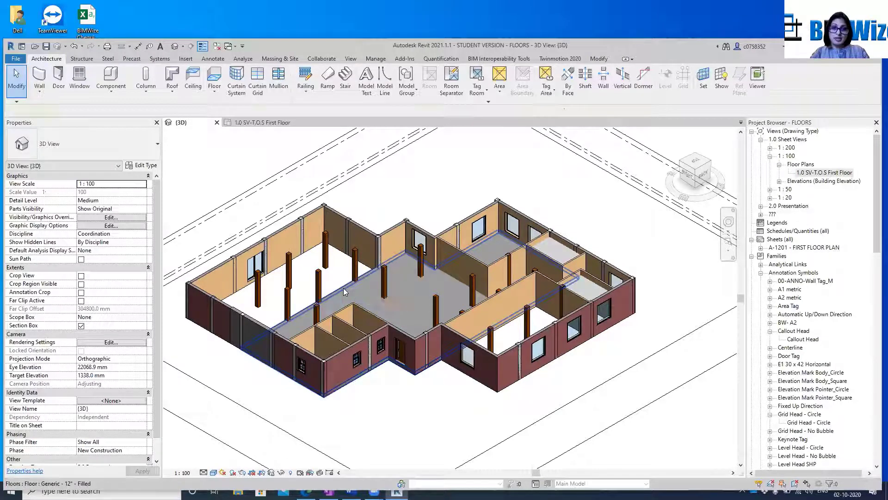
Select the first-floor slab and temporarily isolate its category in the 3D view
{"action": "left_click", "coordinate": [344, 288]}
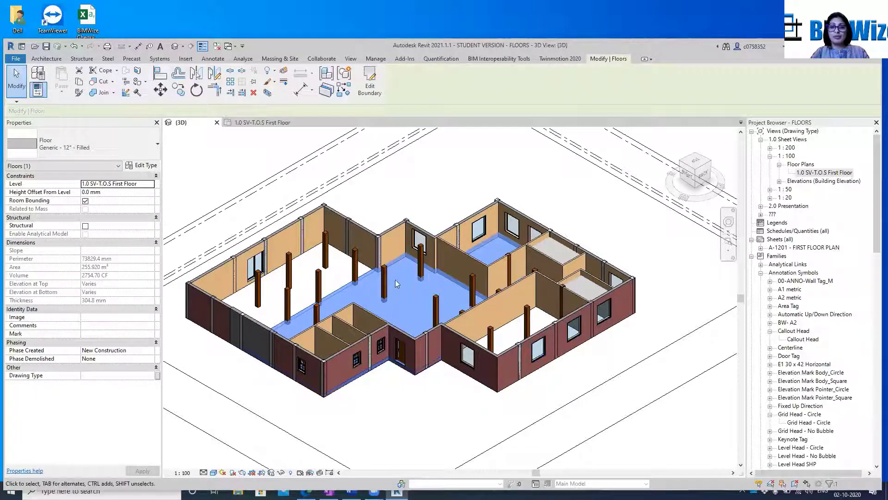
{"action": "key", "text": "Escape"}
{"action": "left_click", "coordinate": [345, 291]}
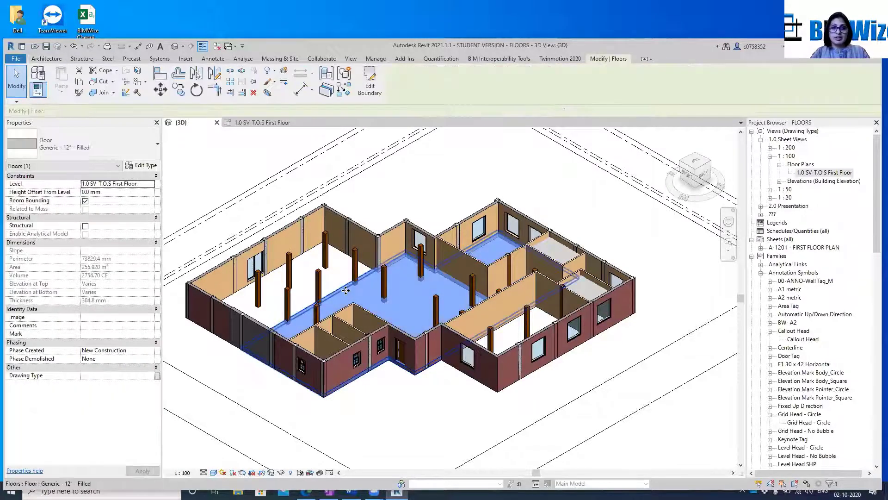
{"action": "right_click", "coordinate": [345, 290]}
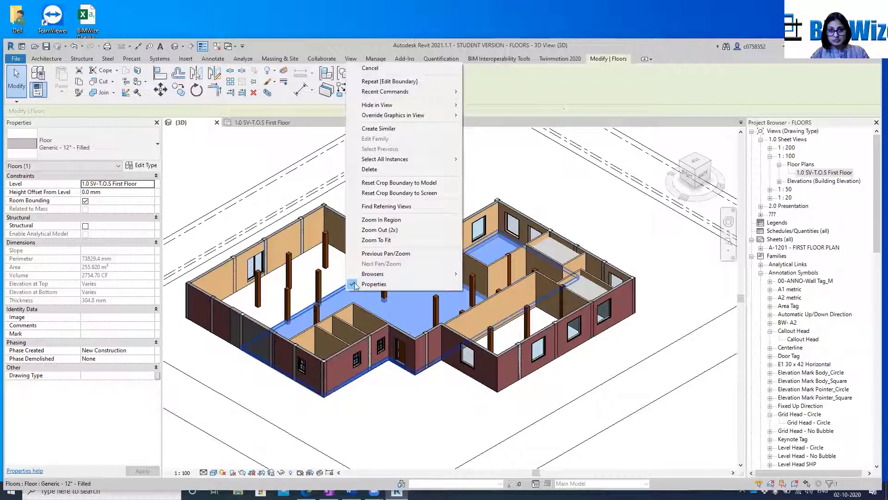
{"action": "left_click", "coordinate": [342, 460]}
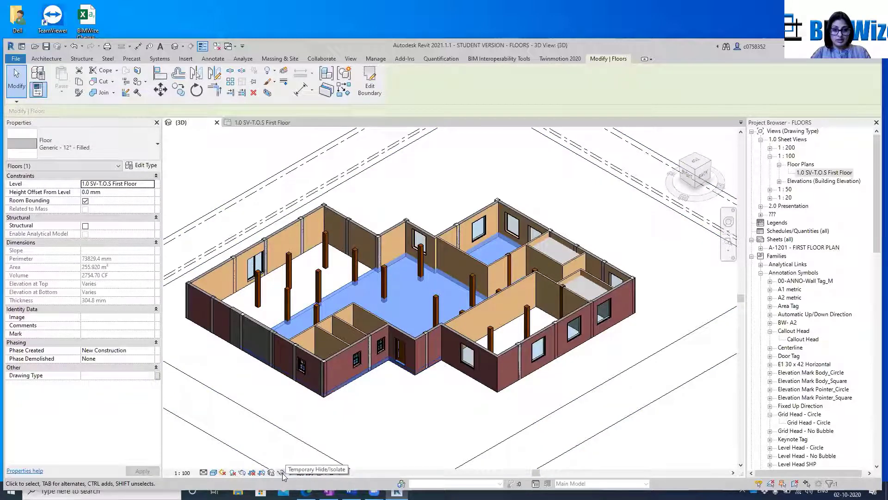
{"action": "left_click", "coordinate": [282, 473]}
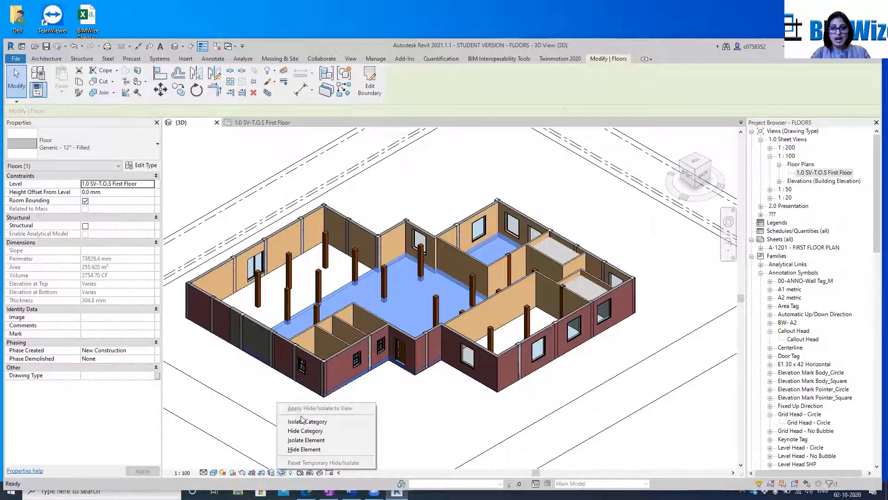
{"action": "key", "text": "Escape"}
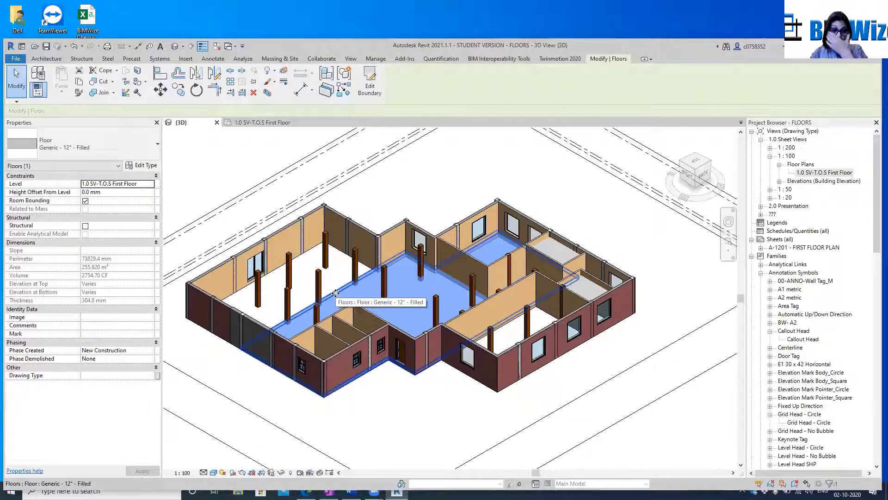
{"action": "left_click", "coordinate": [280, 472]}
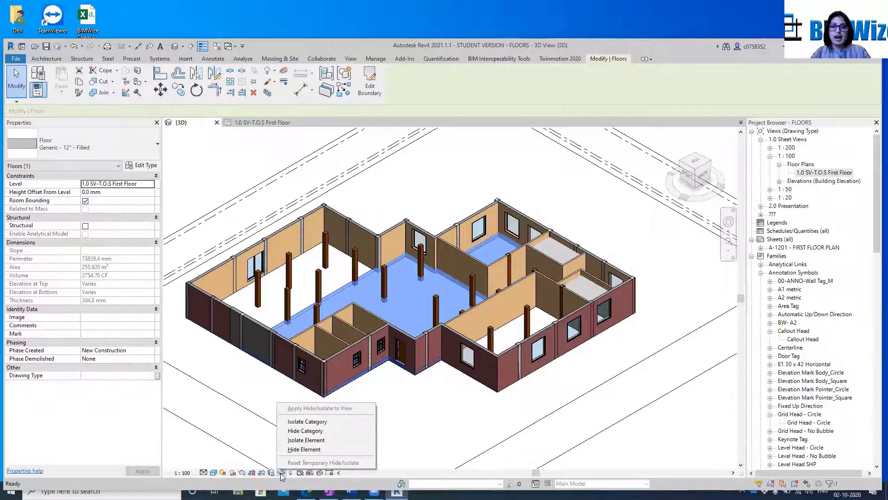
{"action": "left_click", "coordinate": [322, 421]}
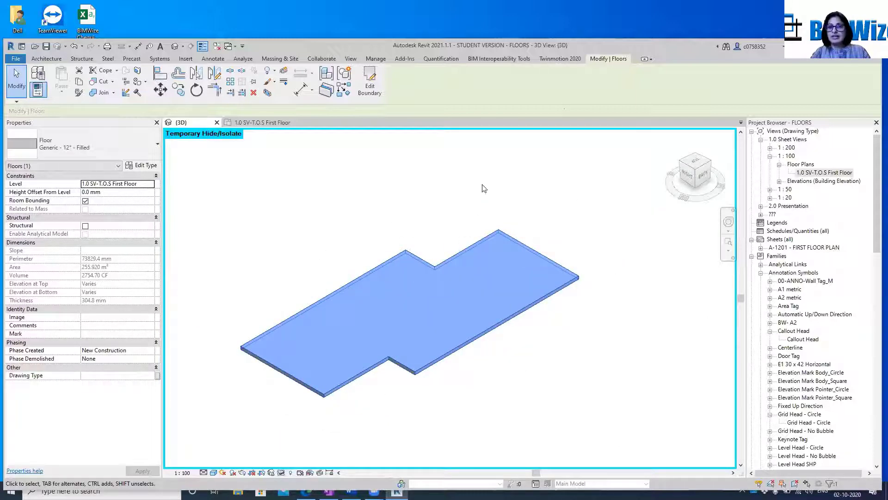
Examine the isolated floor slab and reset the temporary isolation to restore the whole building
{"action": "scroll", "coordinate": [414, 256], "scroll_direction": "up", "scroll_amount": 5}
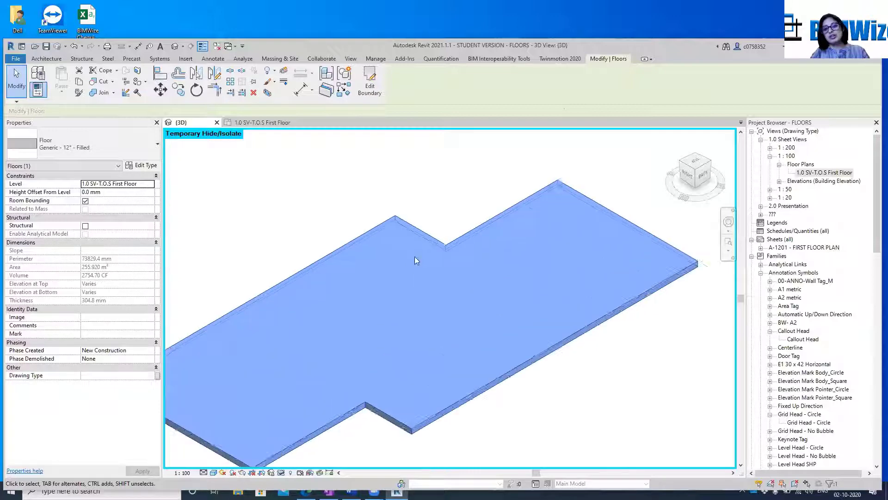
{"action": "key", "text": "Escape"}
{"action": "scroll", "coordinate": [465, 230], "scroll_direction": "down", "scroll_amount": 4}
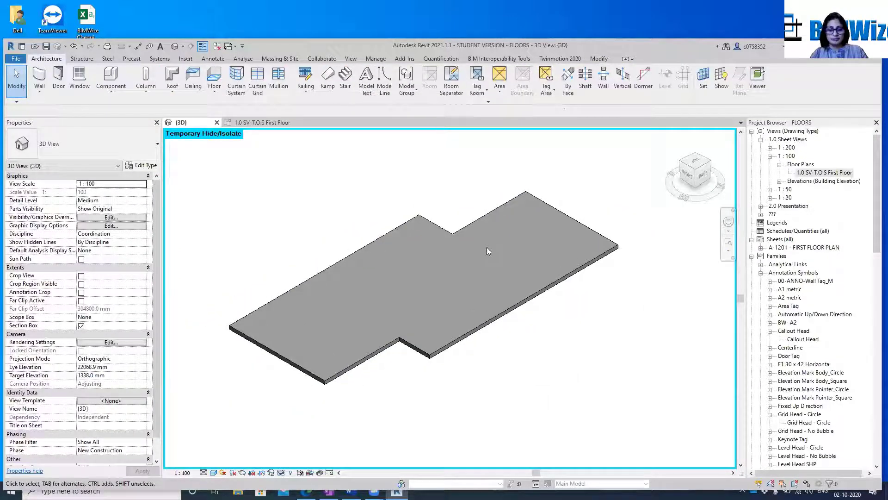
{"action": "key", "text": "h"}
{"action": "key", "text": "r"}
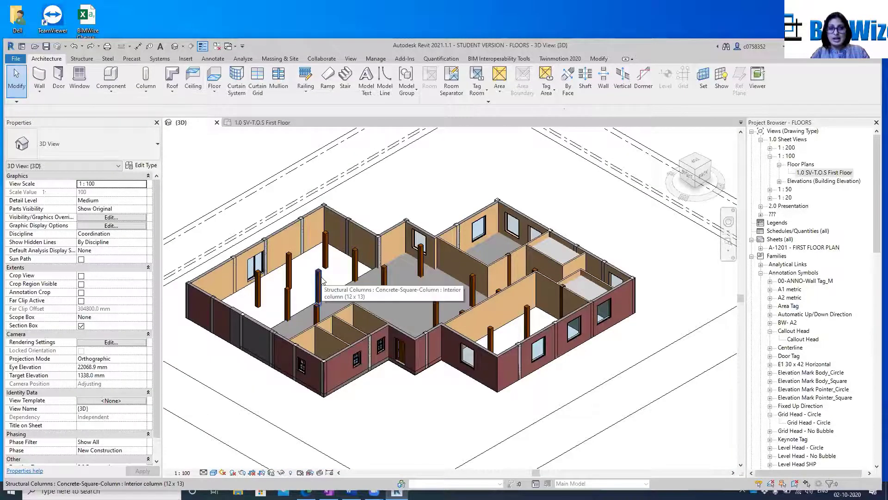
Temporarily isolate the single interior column at grid location G-7 as an element, and reset the isolation
{"action": "scroll", "coordinate": [319, 277], "scroll_direction": "up", "scroll_amount": 3}
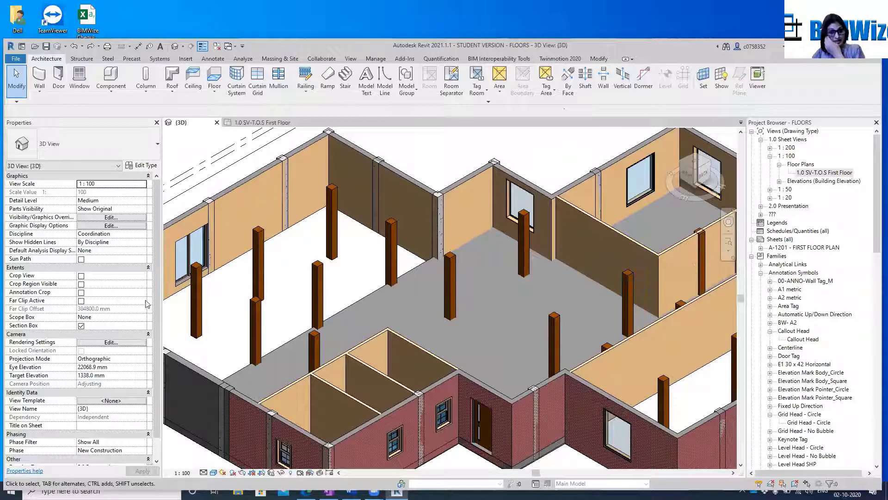
{"action": "left_click", "coordinate": [320, 282]}
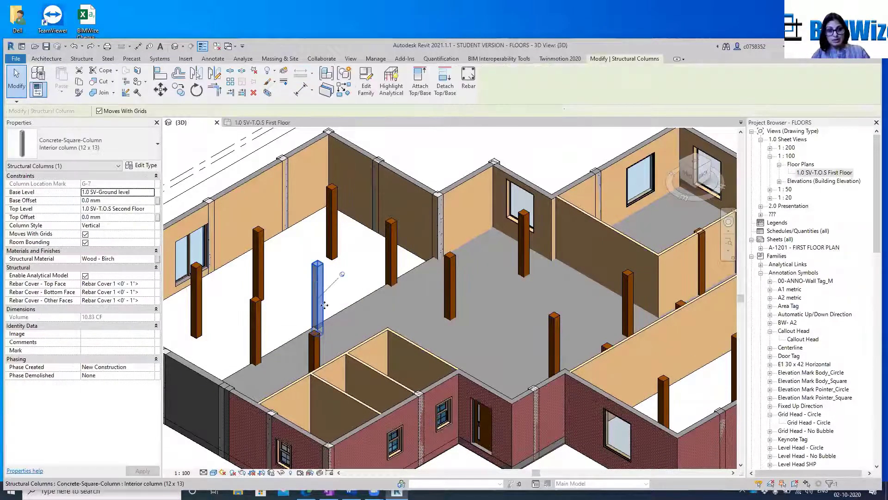
{"action": "left_click", "coordinate": [282, 472]}
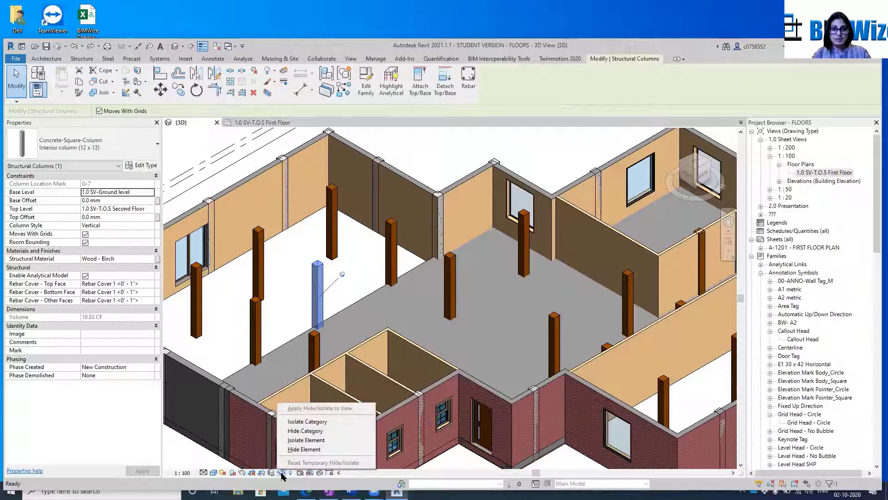
{"action": "left_click", "coordinate": [326, 442]}
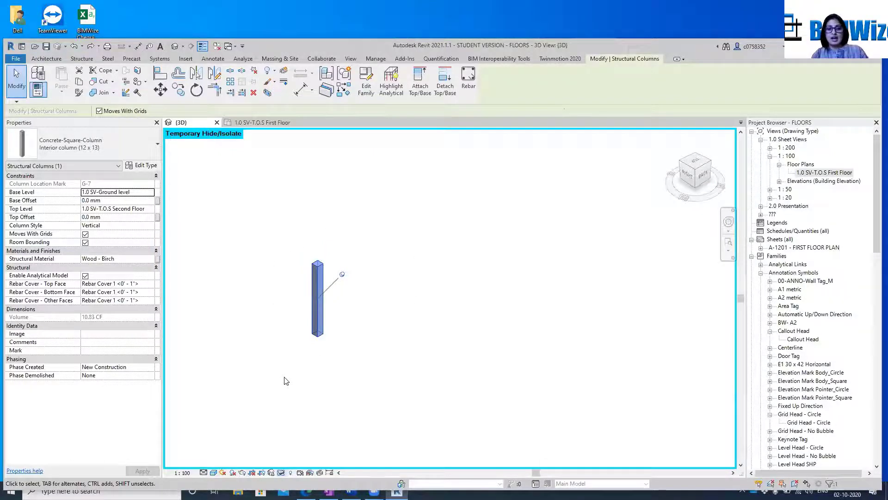
{"action": "key", "text": "h"}
{"action": "key", "text": "r"}
{"action": "key", "text": "Escape"}
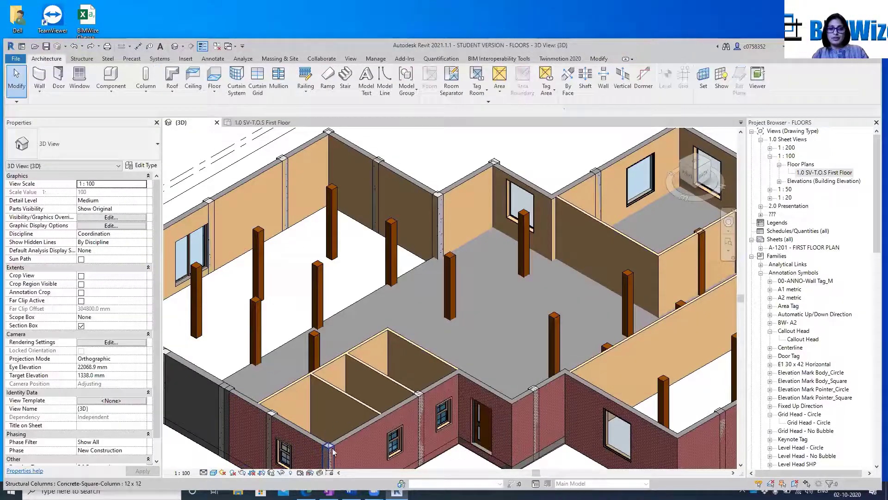
Temporarily isolate the whole structural column category from the same interior column, and reset the temporary isolation
{"action": "left_click", "coordinate": [316, 279]}
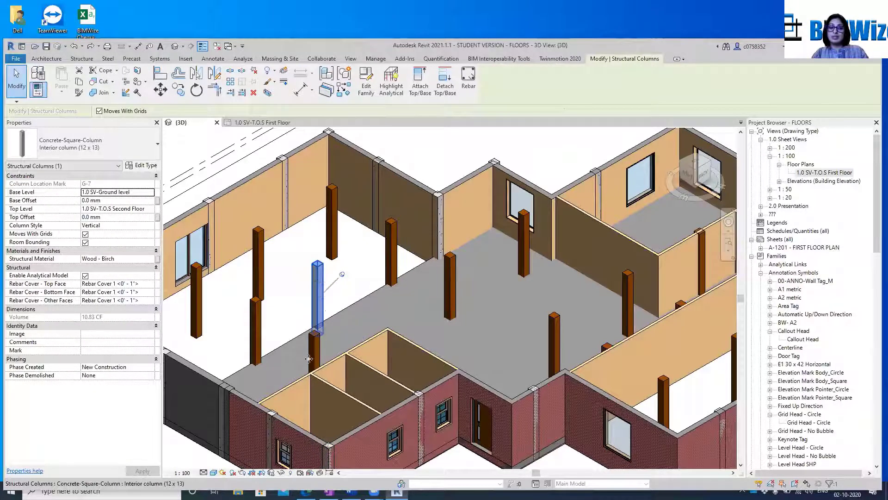
{"action": "left_click", "coordinate": [282, 472]}
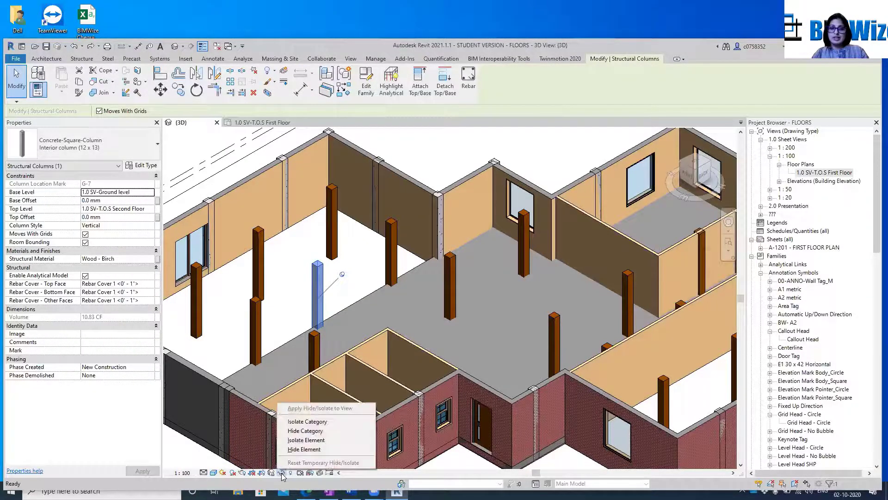
{"action": "left_click", "coordinate": [307, 421]}
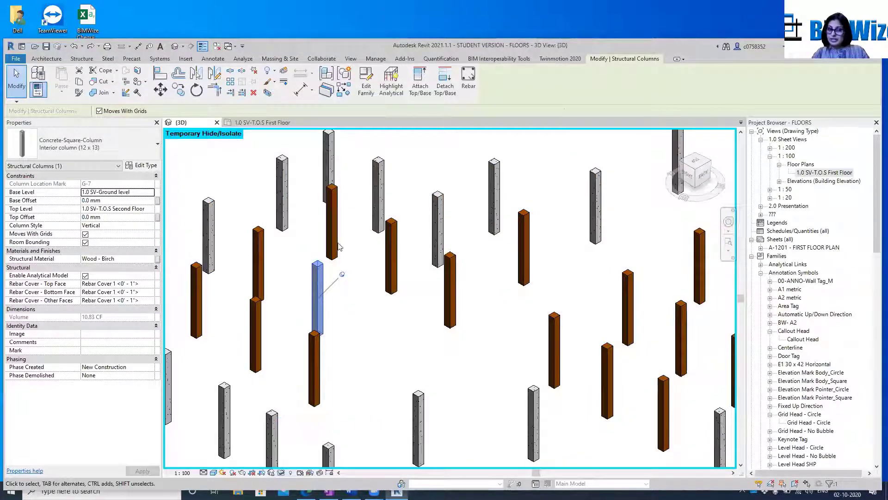
{"action": "scroll", "coordinate": [444, 291], "scroll_direction": "down", "scroll_amount": 3}
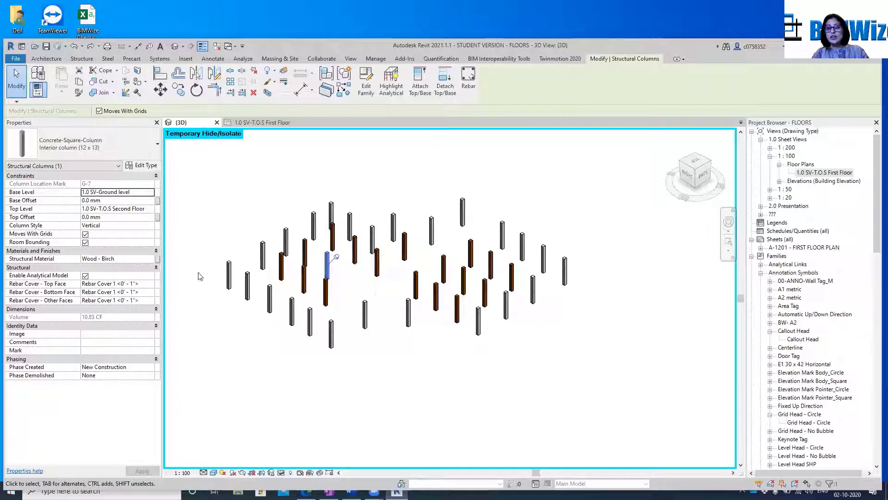
{"action": "key", "text": "Escape"}
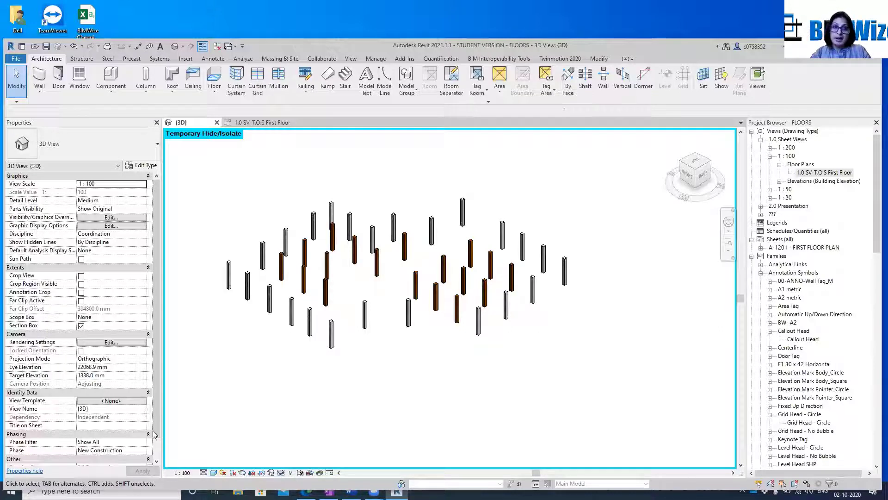
{"action": "left_click", "coordinate": [282, 472]}
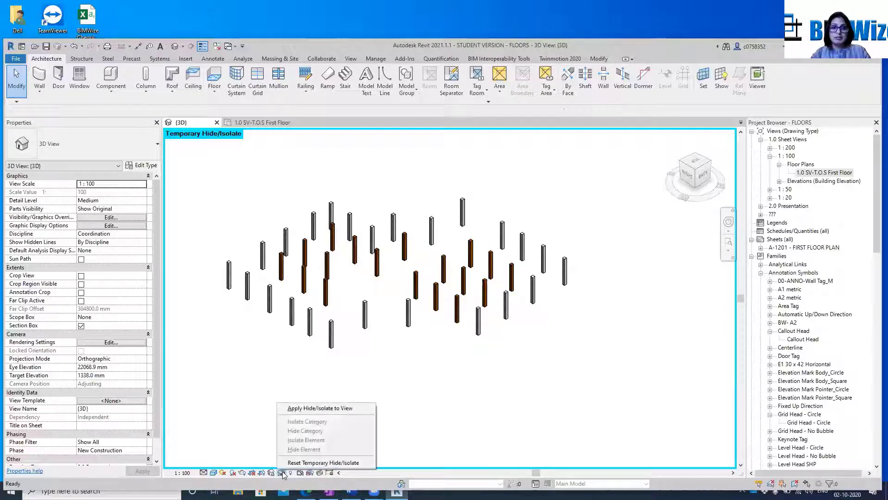
{"action": "left_click", "coordinate": [295, 462]}
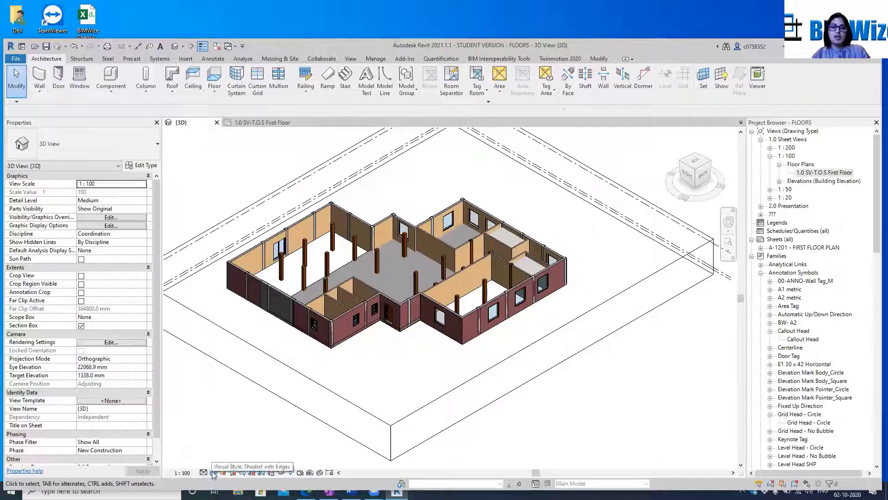
Display the 3D view in the Wireframe visual style
{"action": "left_click", "coordinate": [204, 472]}
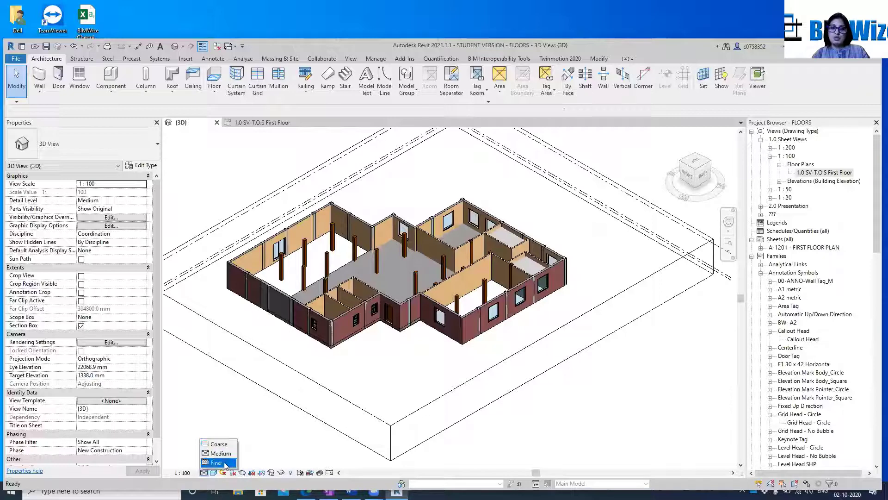
{"action": "left_click", "coordinate": [213, 472]}
{"action": "left_click", "coordinate": [213, 472]}
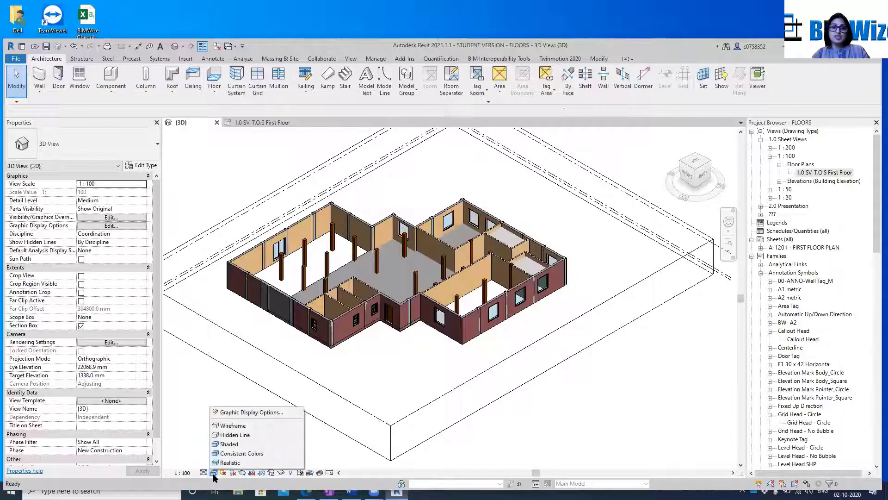
{"action": "left_click", "coordinate": [236, 427]}
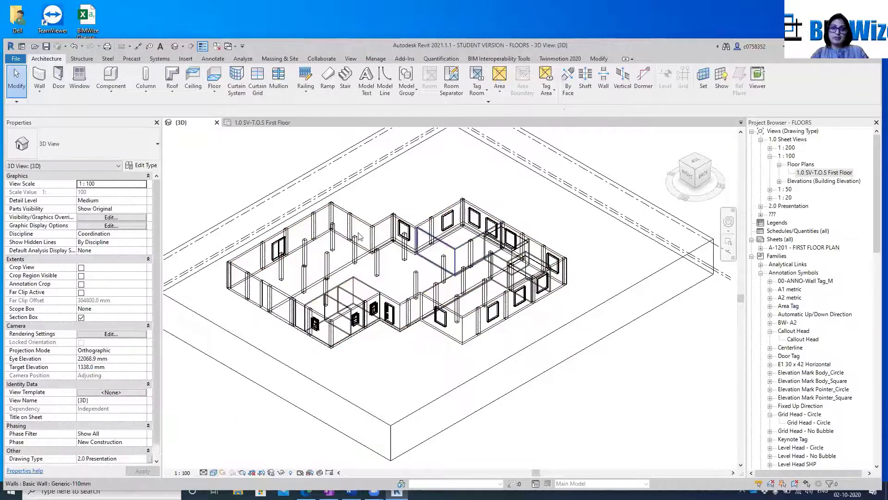
Display the 3D view in the Hidden Line visual style and return it to Shaded
{"action": "left_click", "coordinate": [214, 473]}
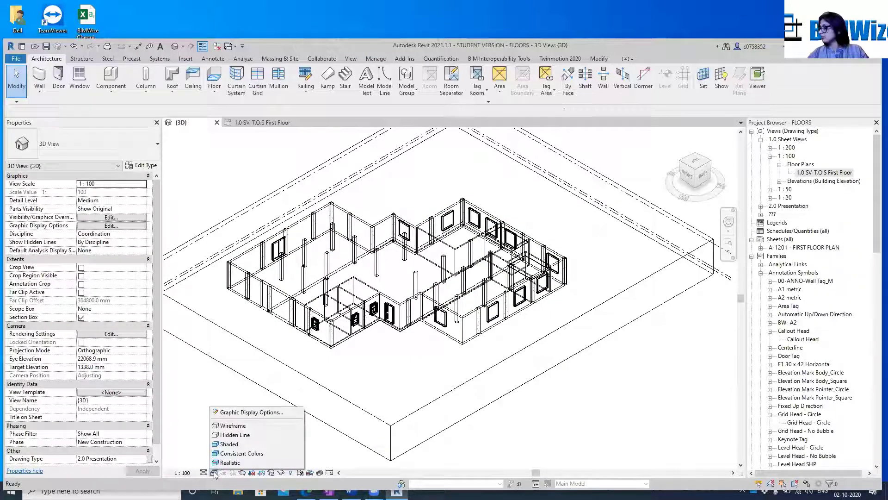
{"action": "left_click", "coordinate": [243, 434]}
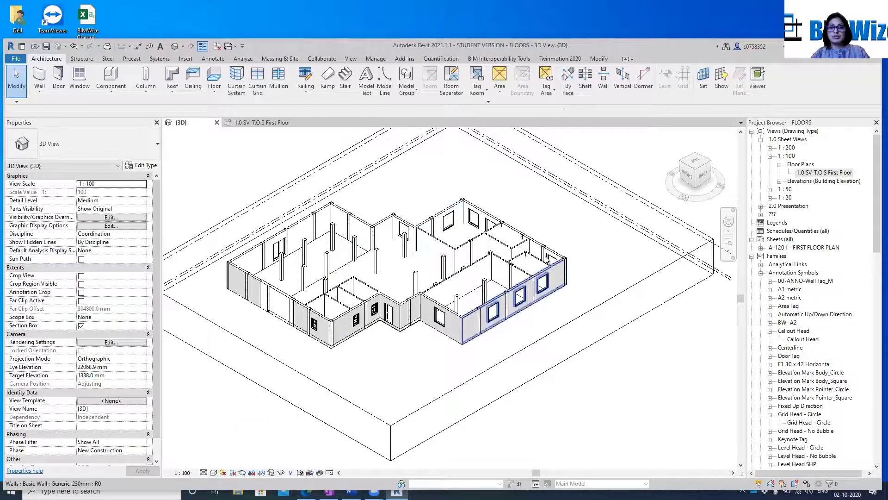
{"action": "left_click", "coordinate": [214, 473]}
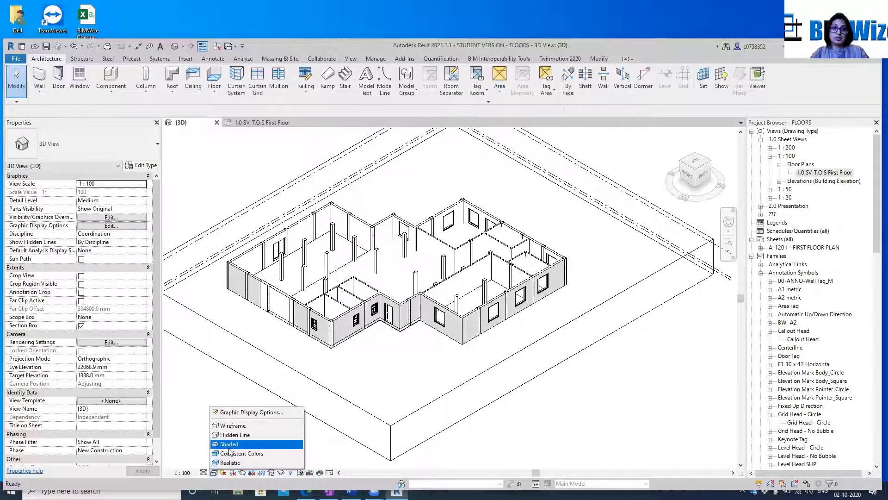
{"action": "left_click", "coordinate": [241, 445]}
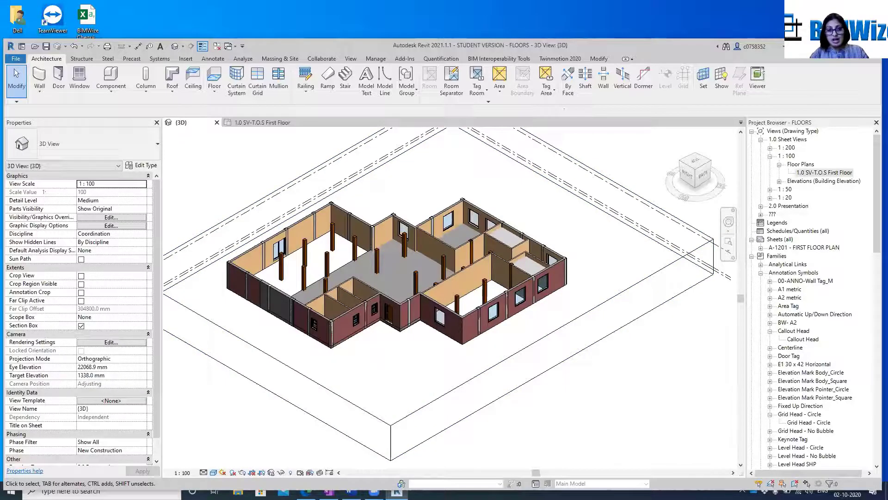
Turn on Crop View for the 3D view, and examine the model in Reveal Hidden Elements mode before leaving that mode
{"action": "left_click", "coordinate": [260, 474]}
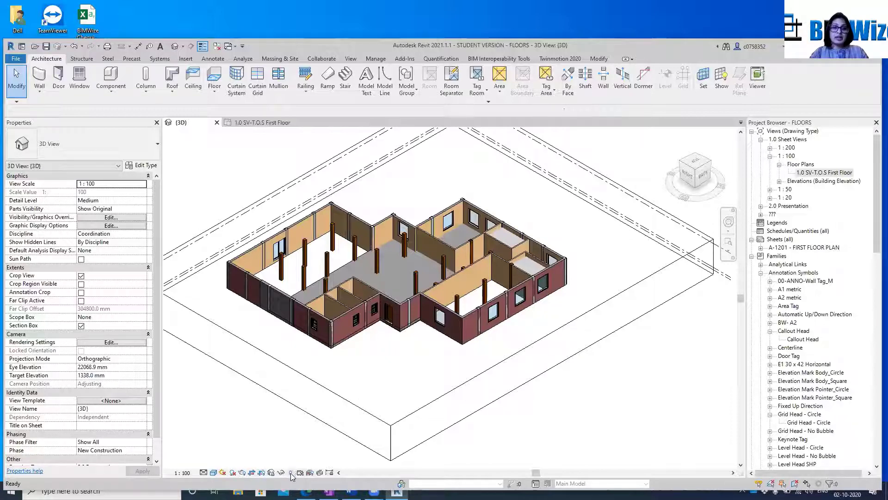
{"action": "left_click", "coordinate": [291, 473]}
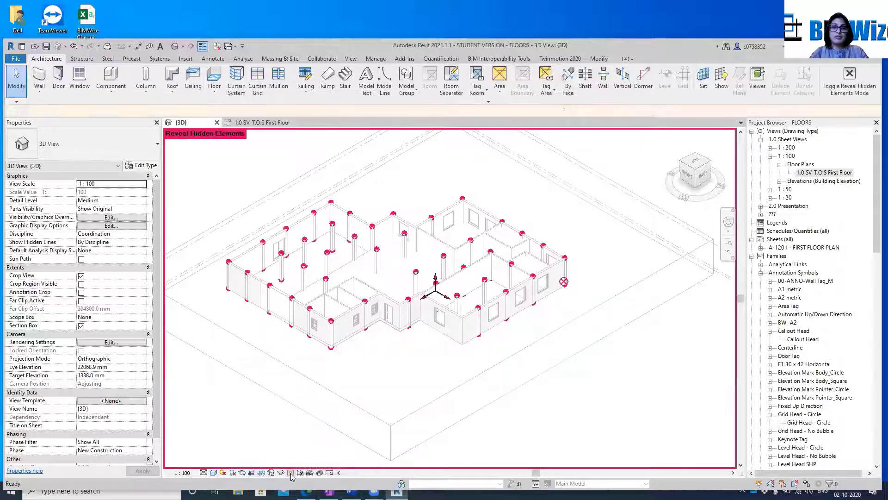
{"action": "scroll", "coordinate": [330, 235], "scroll_direction": "up", "scroll_amount": 5}
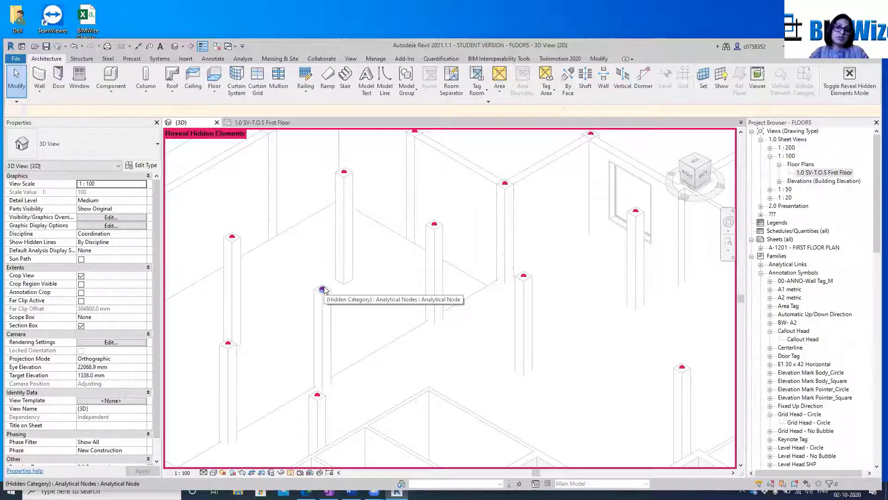
{"action": "scroll", "coordinate": [322, 290], "scroll_direction": "down", "scroll_amount": 5}
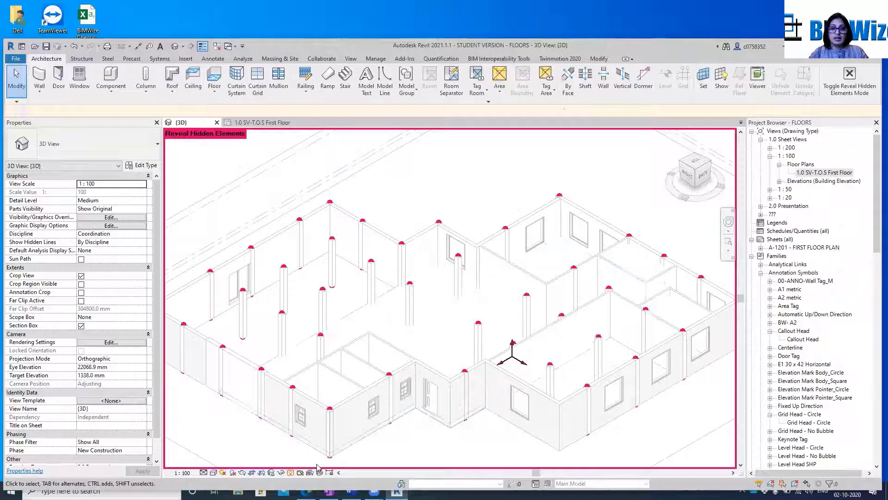
{"action": "left_click", "coordinate": [290, 472]}
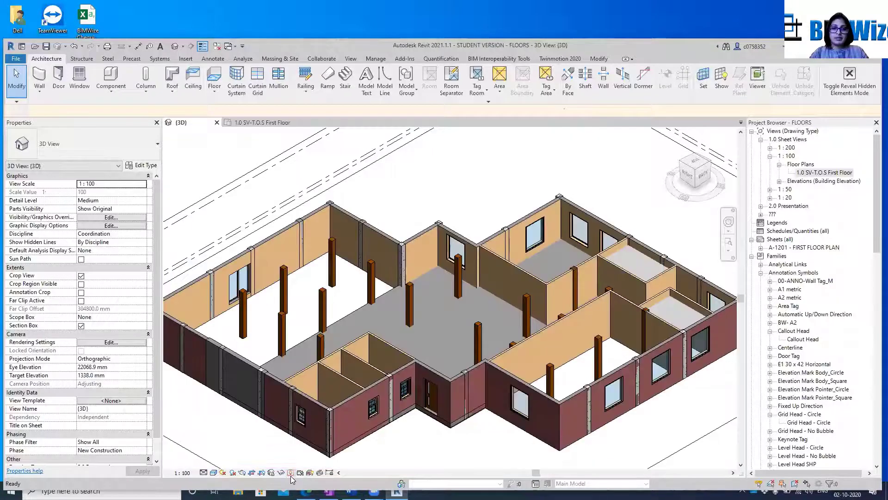
Hide the whole structural column category in the 3D view, starting from an interior column
{"action": "right_click", "coordinate": [411, 301]}
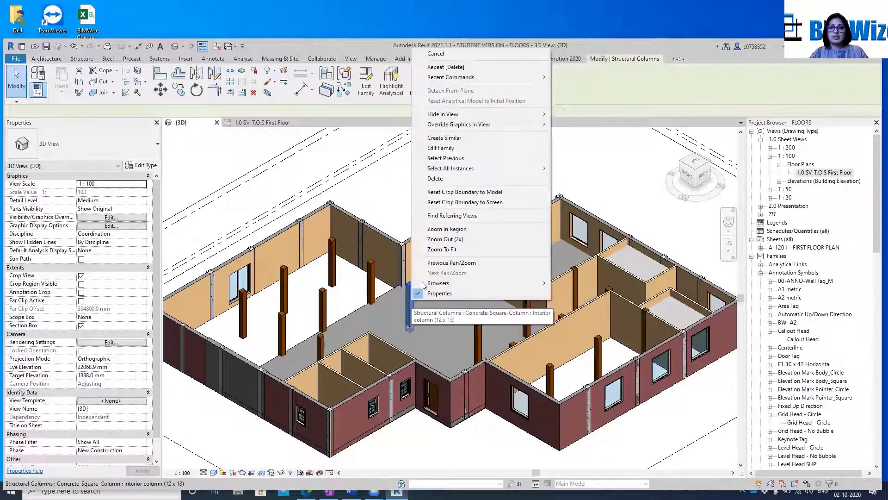
{"action": "mouse_move", "coordinate": [505, 115]}
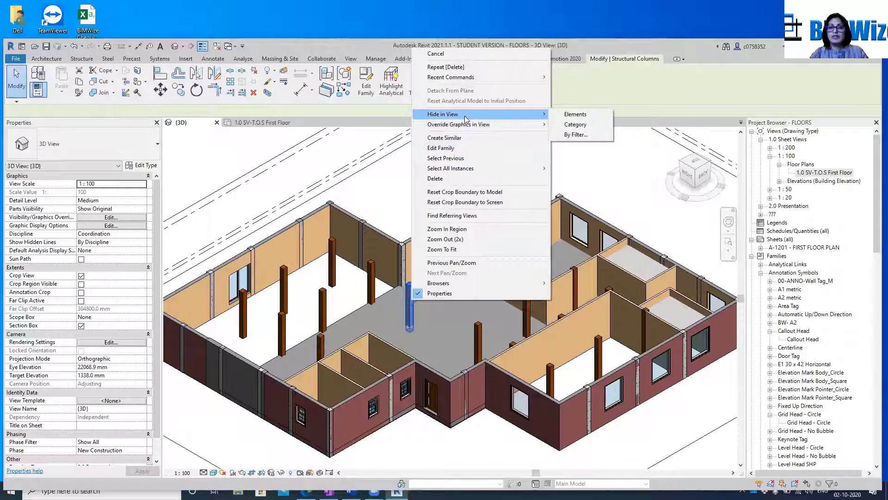
{"action": "left_click", "coordinate": [582, 124]}
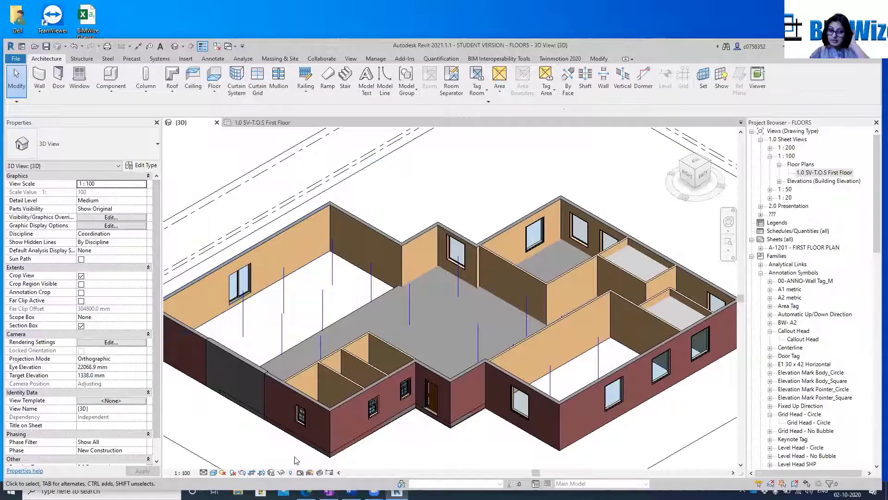
{"action": "scroll", "coordinate": [609, 225], "scroll_direction": "down", "scroll_amount": 3}
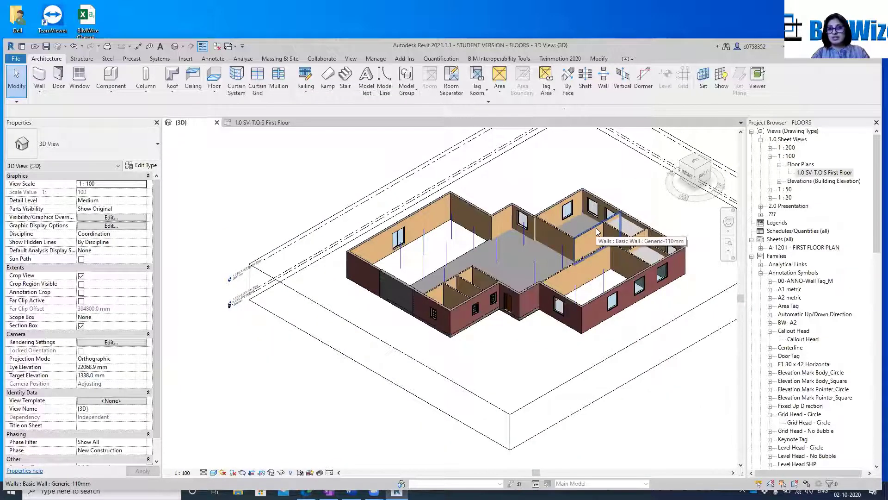
{"action": "scroll", "coordinate": [409, 444], "scroll_direction": "up", "scroll_amount": 1}
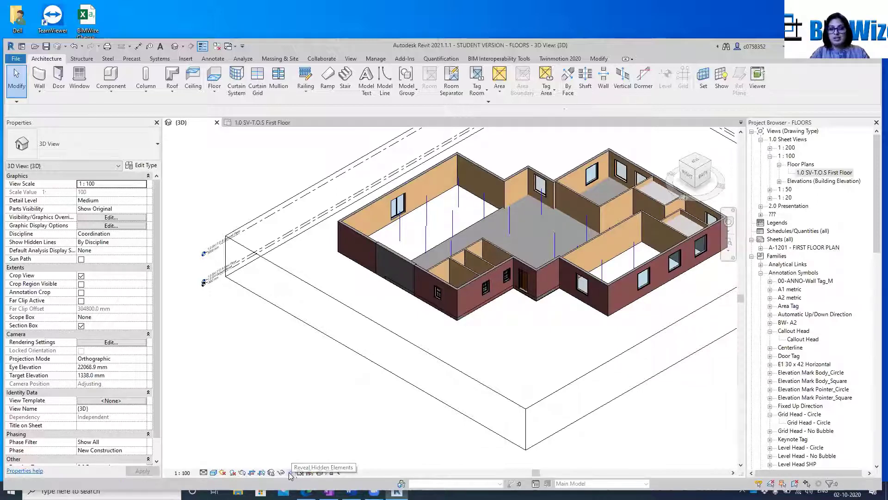
Unhide the structural column category in Reveal Hidden Elements mode, and leave that mode
{"action": "left_click", "coordinate": [290, 473]}
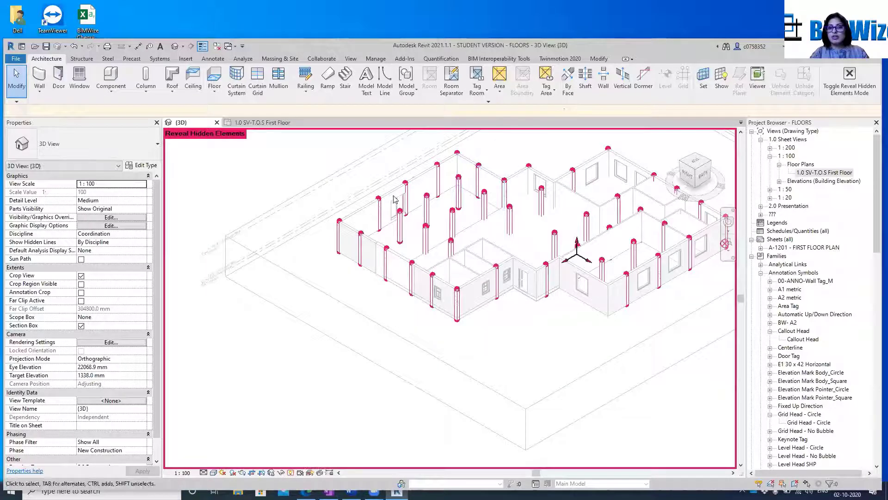
{"action": "right_click", "coordinate": [453, 222]}
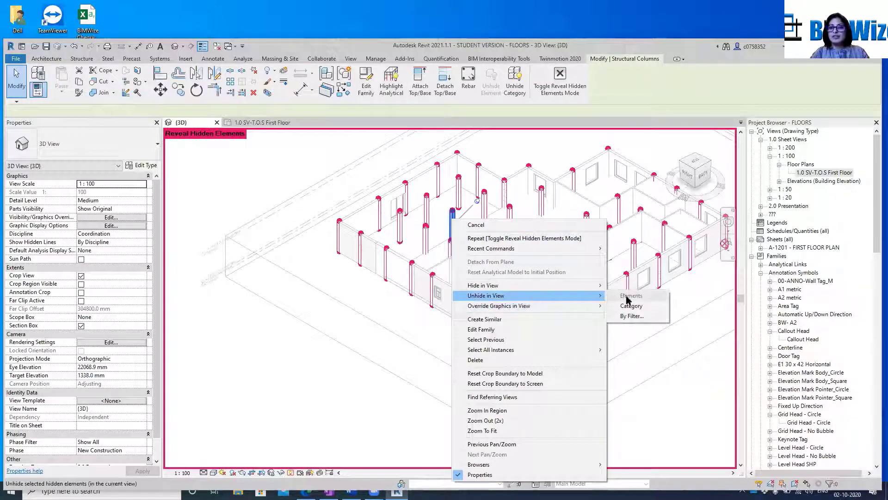
{"action": "left_click", "coordinate": [622, 306]}
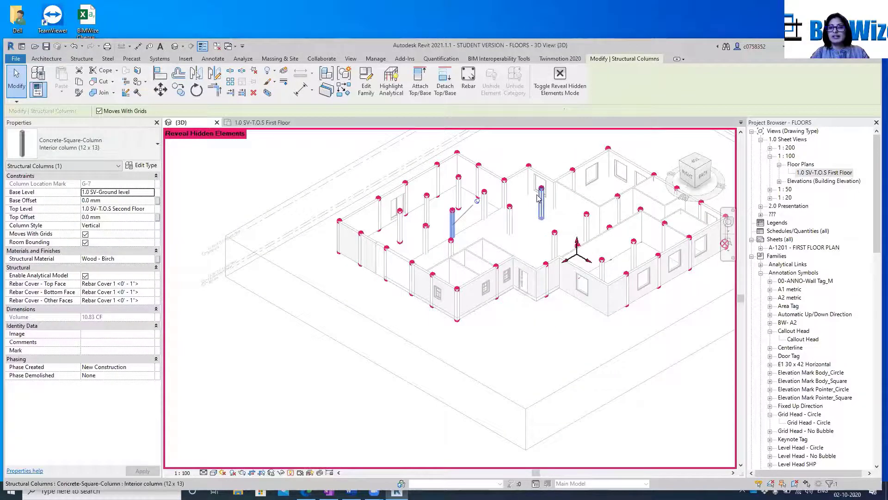
{"action": "left_click", "coordinate": [290, 472]}
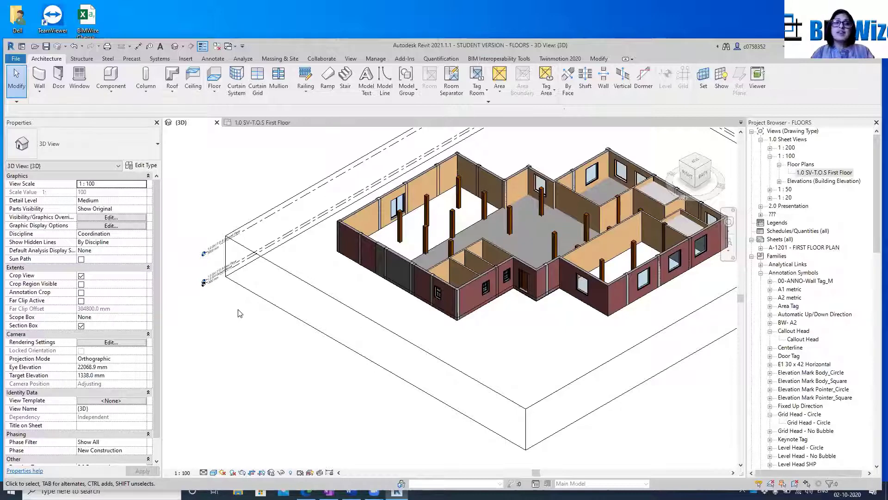
Open the 1.0 SV-T.O.S First Floor plan and begin a sketched ceiling on it
{"action": "scroll", "coordinate": [443, 303], "scroll_direction": "down", "scroll_amount": 1}
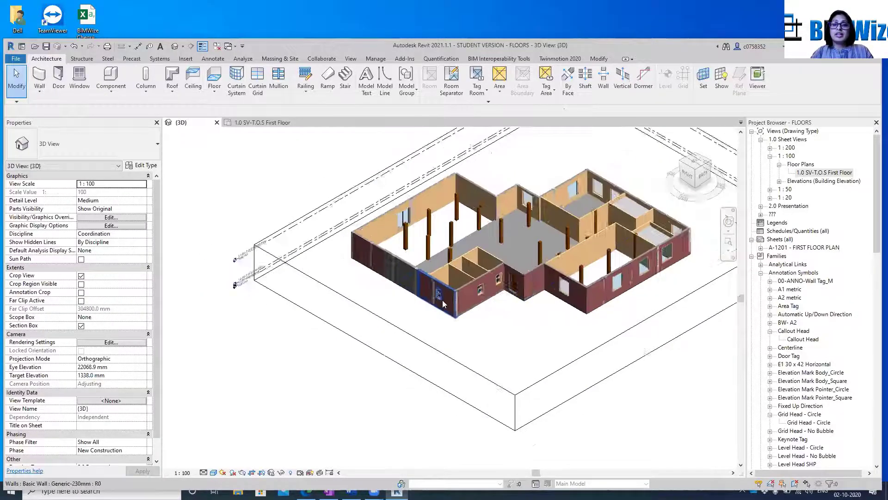
{"action": "scroll", "coordinate": [512, 203], "scroll_direction": "up", "scroll_amount": 2}
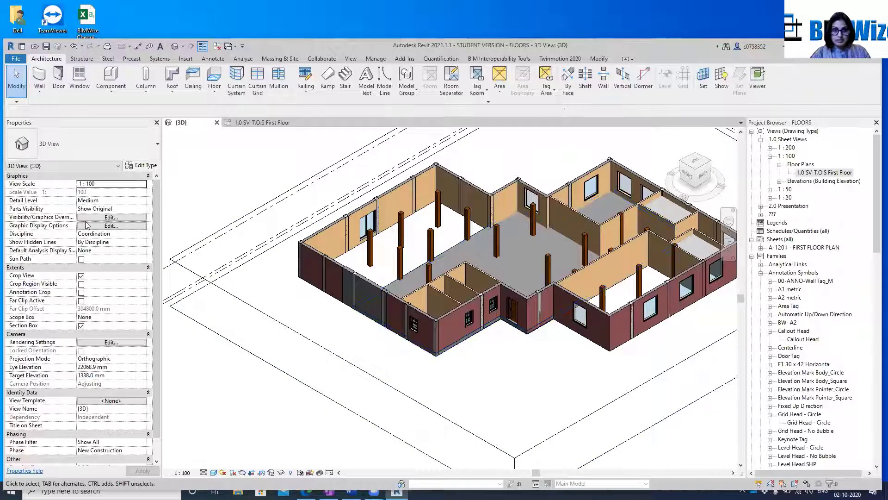
{"action": "left_click", "coordinate": [249, 123]}
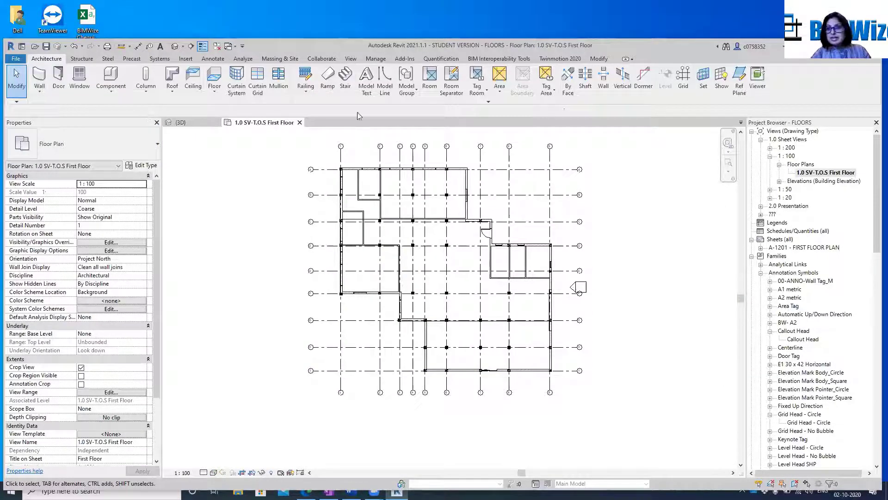
{"action": "left_click", "coordinate": [780, 181]}
{"action": "left_click", "coordinate": [770, 223]}
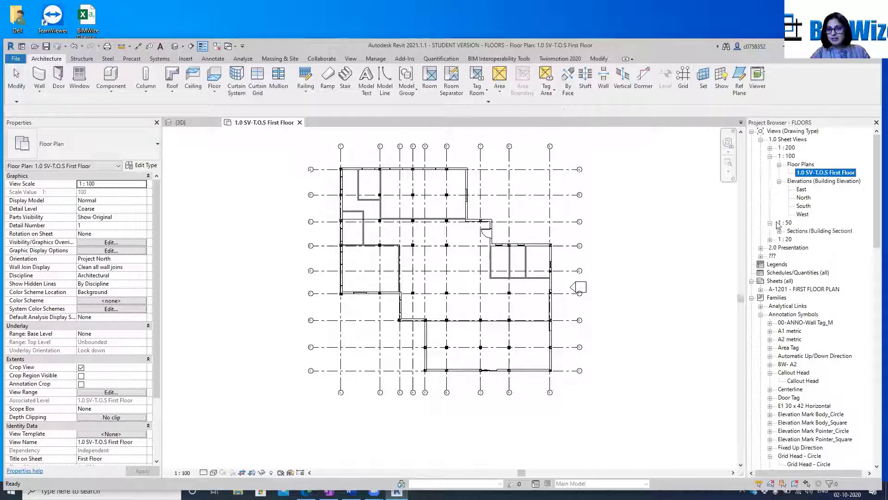
{"action": "left_click", "coordinate": [193, 78]}
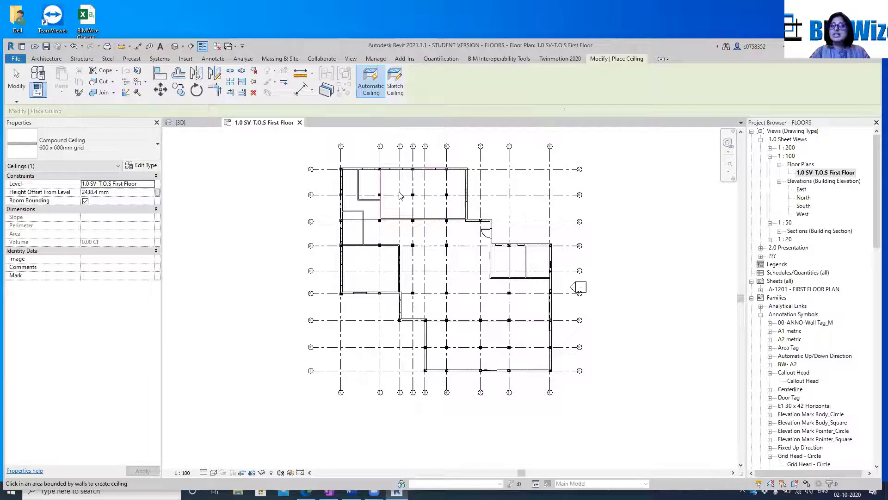
{"action": "left_click", "coordinate": [396, 82]}
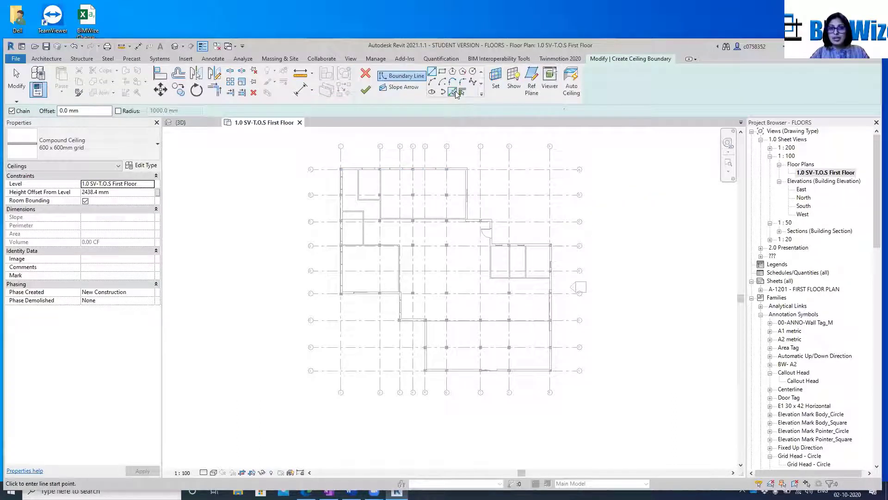
{"action": "left_click", "coordinate": [453, 91]}
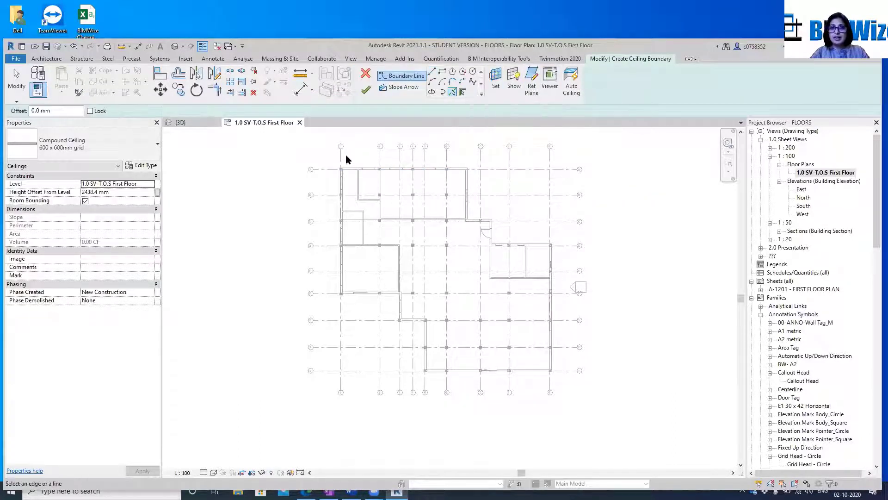
{"action": "left_click", "coordinate": [353, 167]}
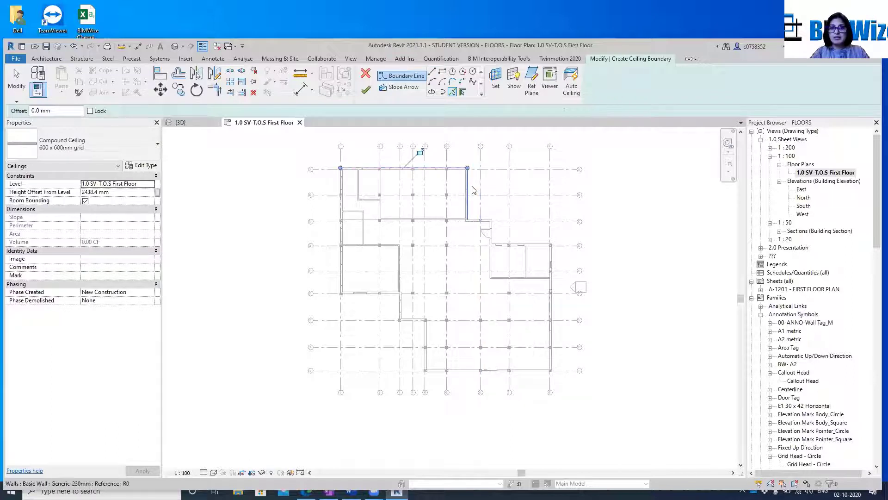
{"action": "left_click", "coordinate": [470, 178]}
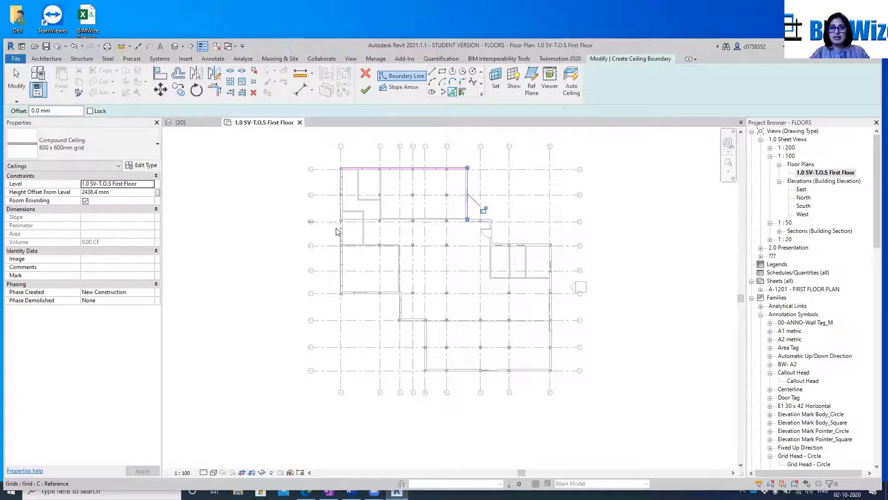
{"action": "scroll", "coordinate": [336, 242], "scroll_direction": "up", "scroll_amount": 3}
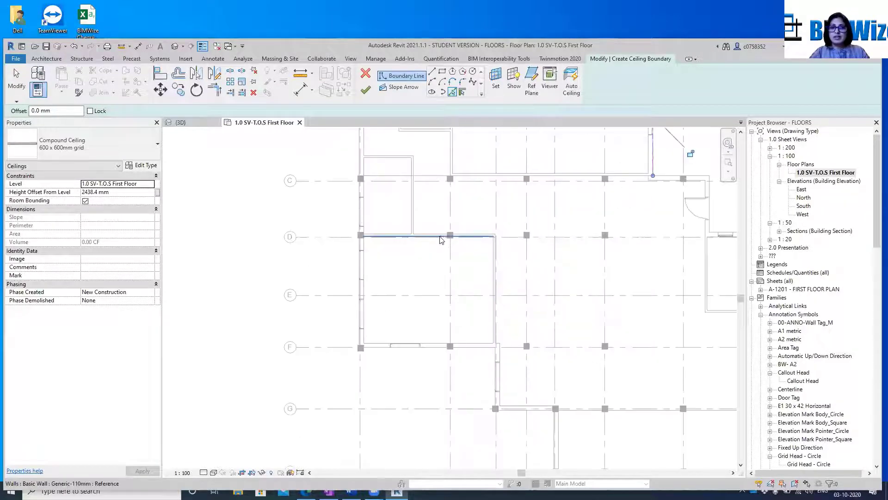
{"action": "scroll", "coordinate": [530, 243], "scroll_direction": "down", "scroll_amount": 5}
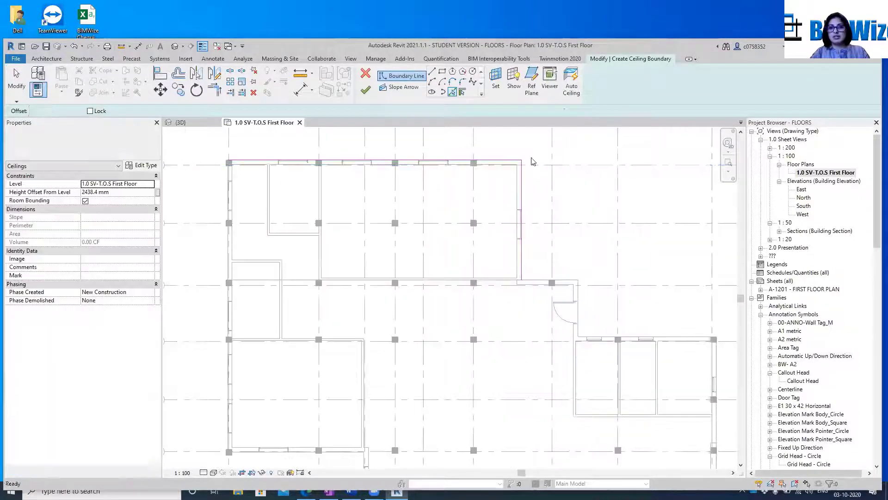
{"action": "key", "text": "Escape"}
{"action": "mouse_move", "coordinate": [215, 144]}
{"action": "left_mouse_down"}
{"action": "mouse_move", "coordinate": [406, 204]}
{"action": "mouse_move", "coordinate": [461, 257]}
{"action": "left_mouse_up"}
{"action": "key", "text": "Escape"}
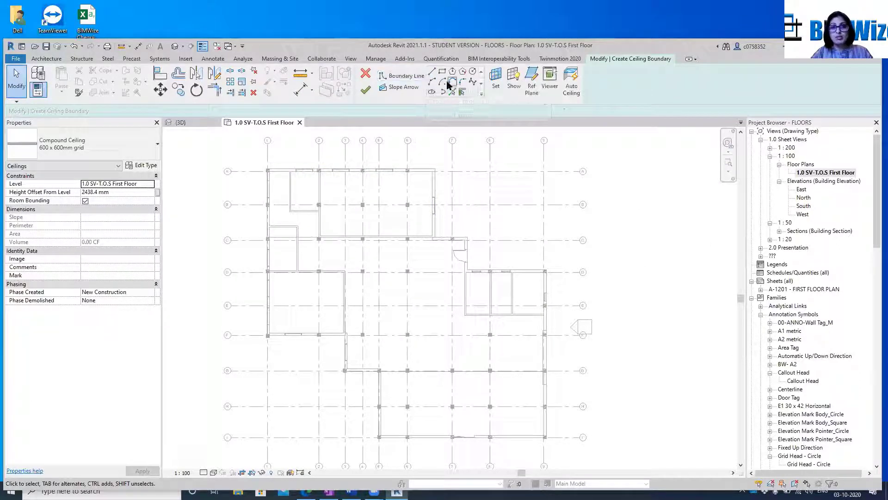
Create a 600 x 600mm grid ceiling with a rectangular boundary about 8919 mm long, from the inner wall corner at grid A to the column at grid D
{"action": "left_click", "coordinate": [432, 73]}
{"action": "scroll", "coordinate": [267, 181], "scroll_direction": "up", "scroll_amount": 5}
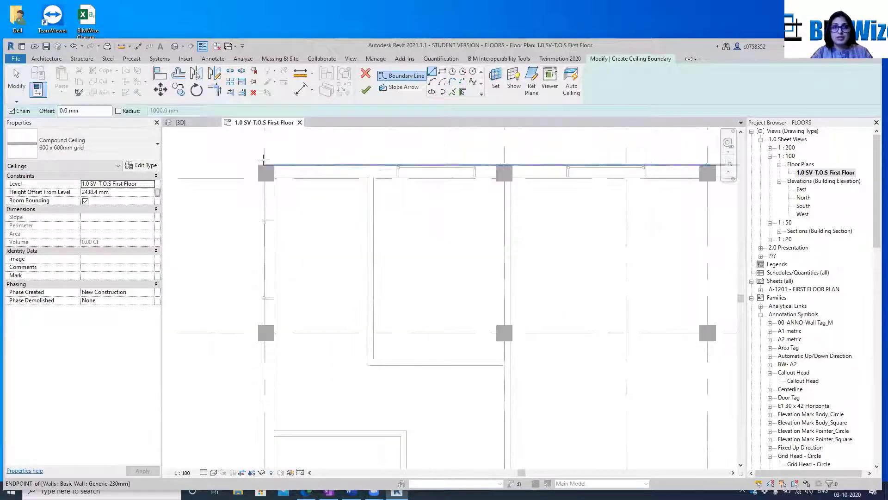
{"action": "left_click", "coordinate": [442, 71]}
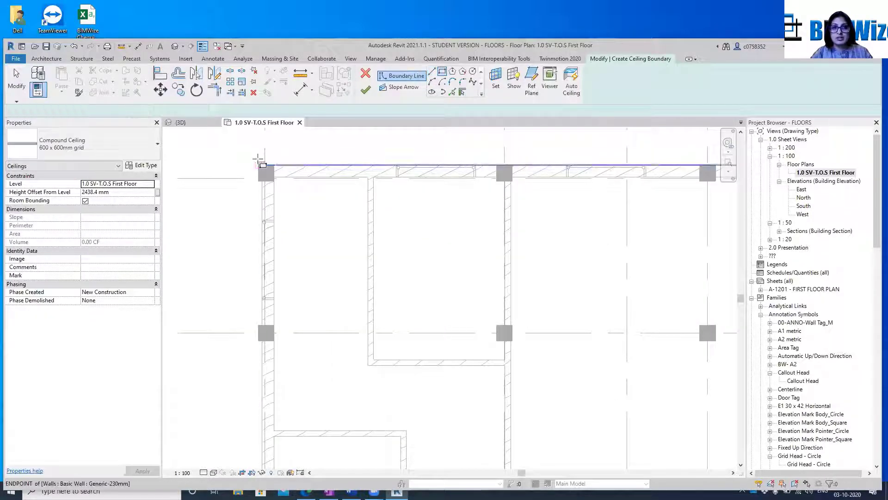
{"action": "left_click", "coordinate": [259, 164]}
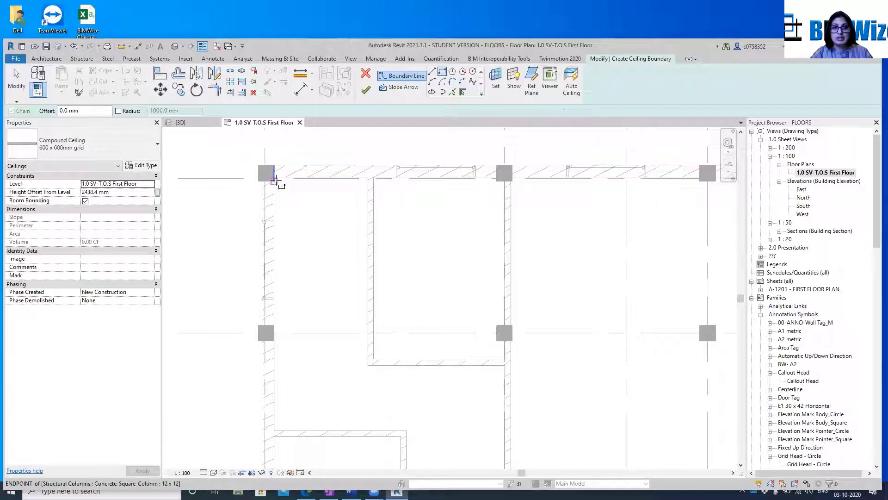
{"action": "scroll", "coordinate": [310, 194], "scroll_direction": "down", "scroll_amount": 3}
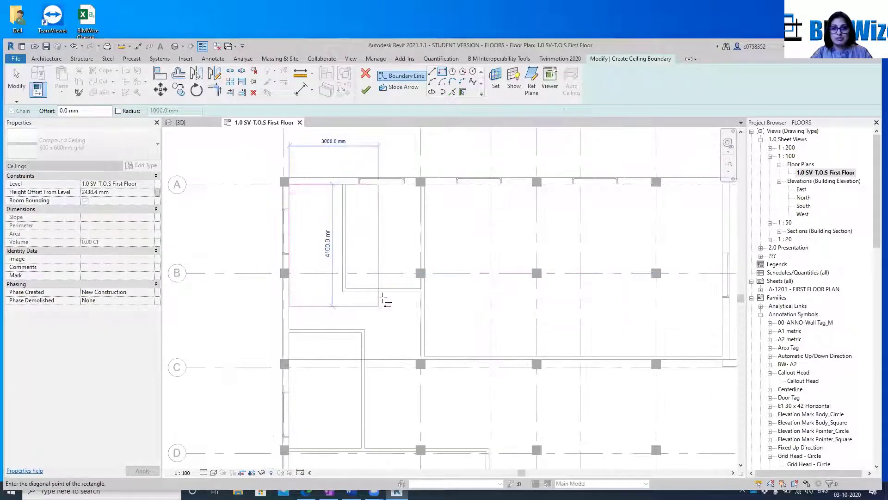
{"action": "scroll", "coordinate": [387, 302], "scroll_direction": "down", "scroll_amount": 2}
{"action": "scroll", "coordinate": [396, 378], "scroll_direction": "up", "scroll_amount": 4}
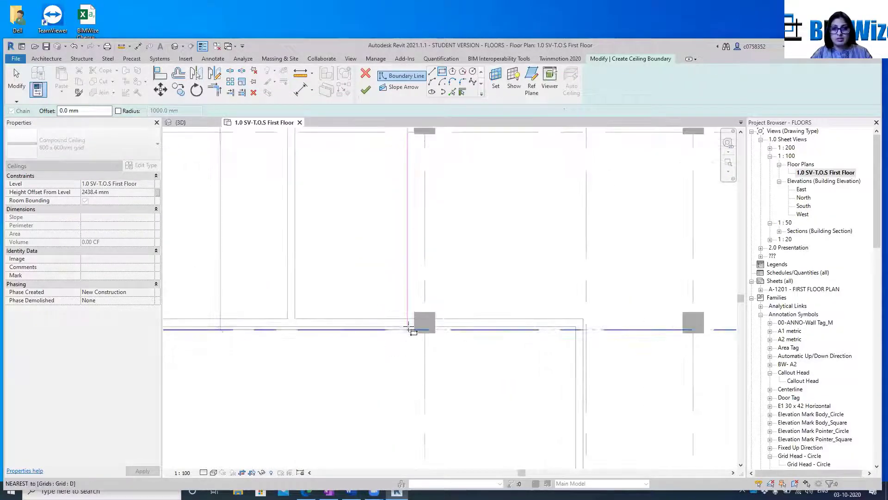
{"action": "left_click", "coordinate": [424, 322]}
{"action": "scroll", "coordinate": [407, 278], "scroll_direction": "down", "scroll_amount": 3}
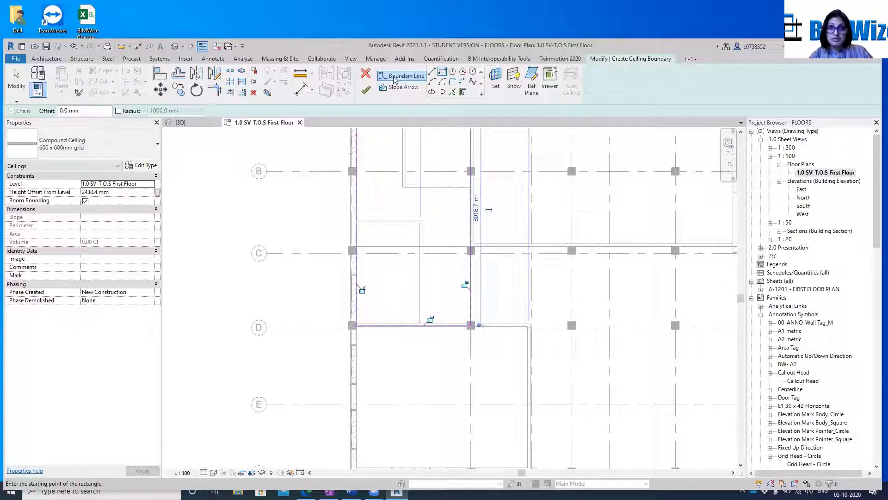
{"action": "left_click", "coordinate": [366, 92]}
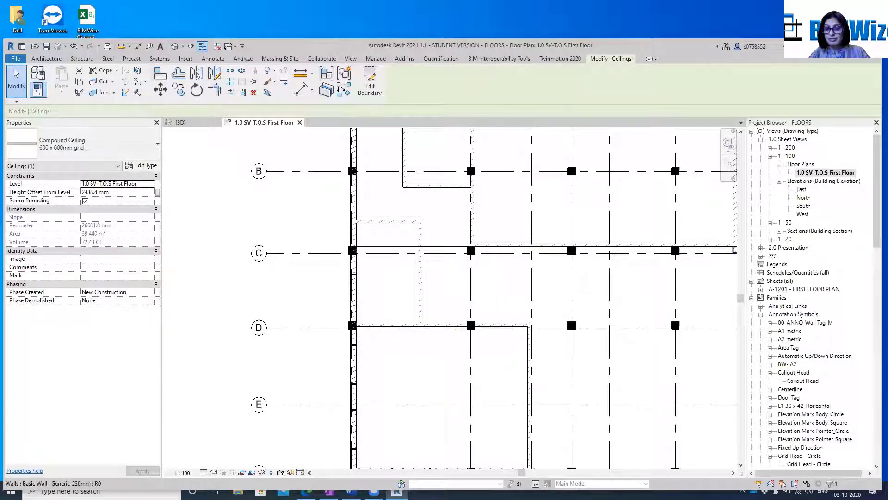
Open the 1.0 SV-T.O.S Second Floor ceiling plan from the unassigned 1 : 100 views and inspect it for the new ceiling
{"action": "left_click", "coordinate": [761, 256]}
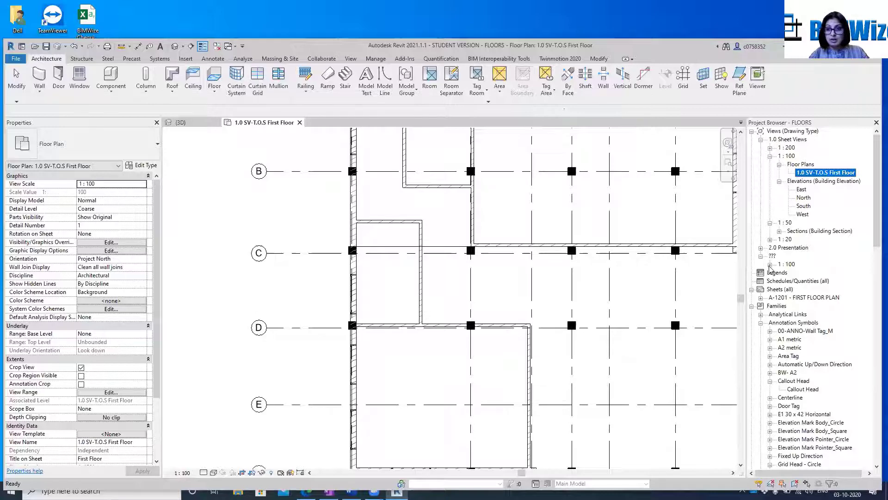
{"action": "left_click", "coordinate": [770, 265]}
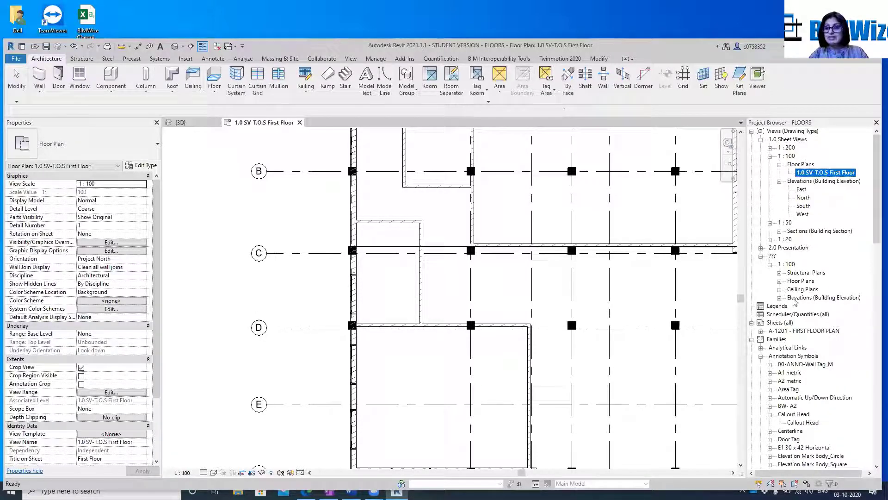
{"action": "left_click", "coordinate": [779, 289]}
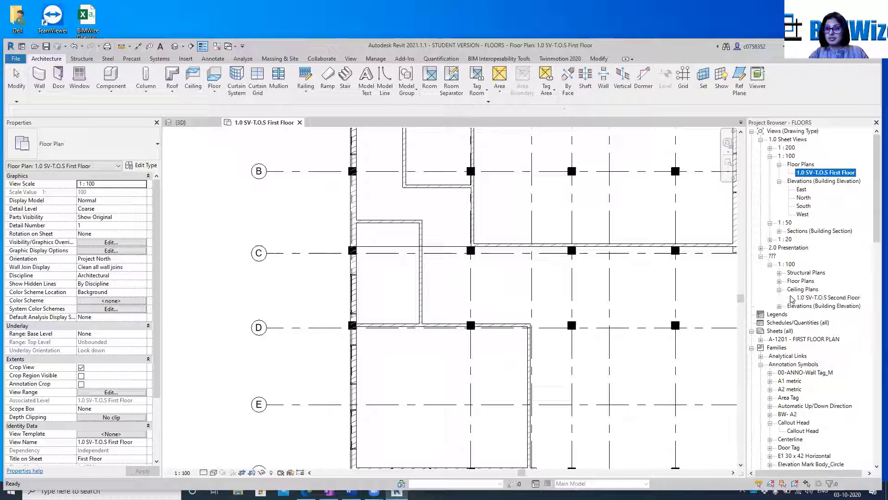
{"action": "double_click", "coordinate": [827, 298]}
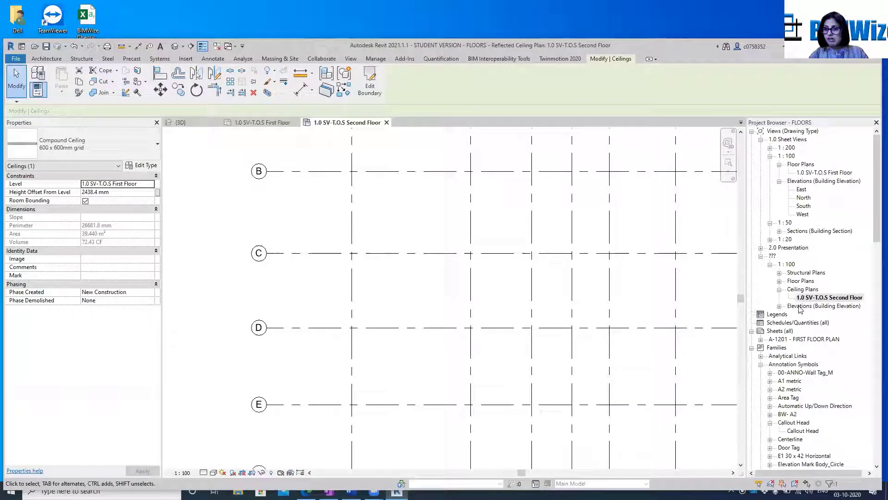
{"action": "scroll", "coordinate": [362, 236], "scroll_direction": "down", "scroll_amount": 4}
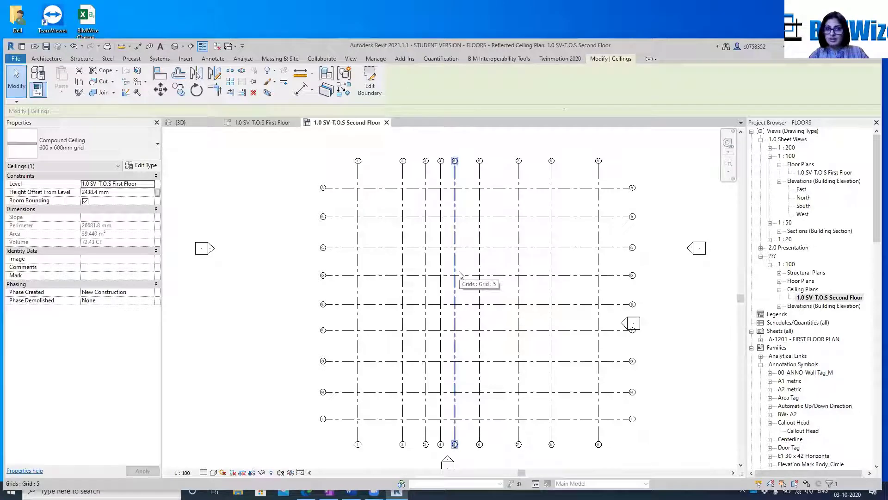
Examine the new 600 x 600mm grid ceiling between the interior walls in the 3D view
{"action": "left_click", "coordinate": [181, 123]}
{"action": "scroll", "coordinate": [555, 301], "scroll_direction": "up", "scroll_amount": 1}
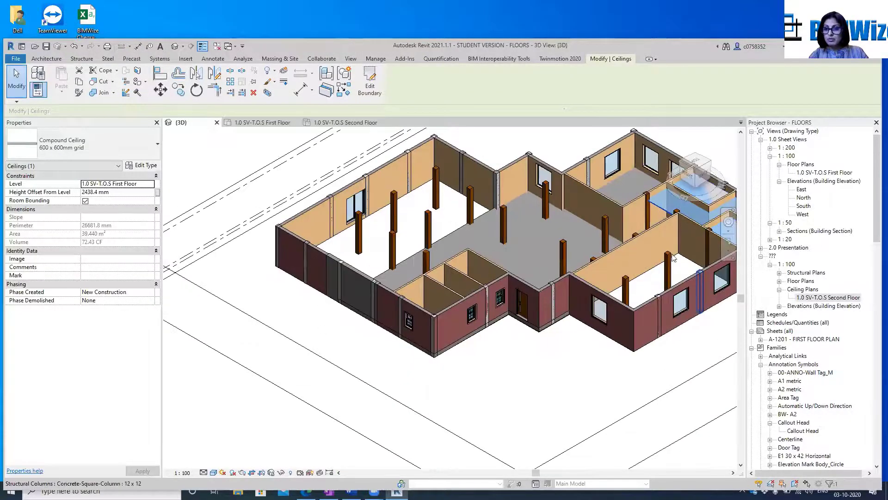
{"action": "middle_click_drag", "start_coordinate": [601, 278], "coordinate": [484, 287]}
{"action": "scroll", "coordinate": [594, 271], "scroll_direction": "up", "scroll_amount": 5}
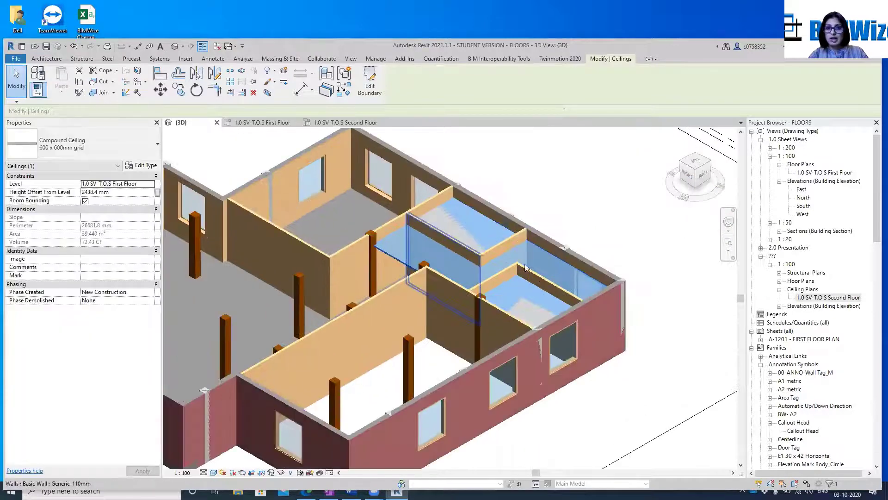
{"action": "left_click", "coordinate": [594, 271]}
{"action": "left_click", "coordinate": [375, 263]}
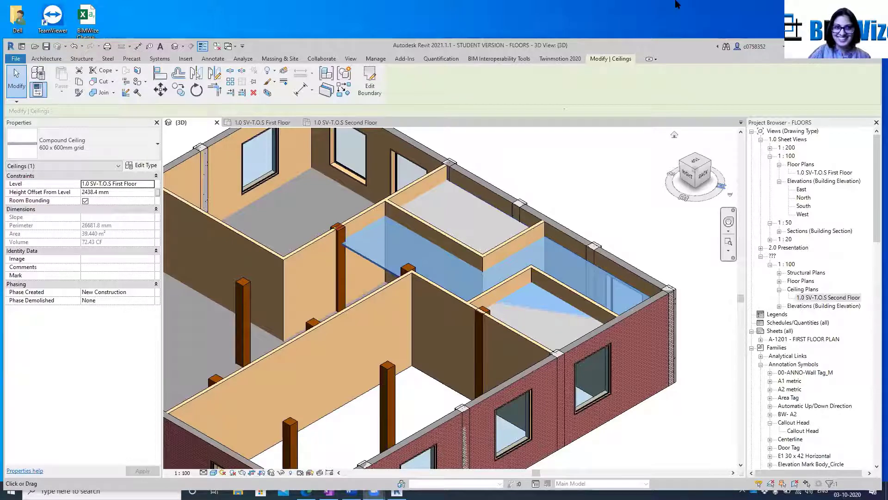
Create reflected ceiling plans for the 1.0 SV-Ground level and 1.0 SV-T.O.S First Floor levels
{"action": "left_click", "coordinate": [355, 62]}
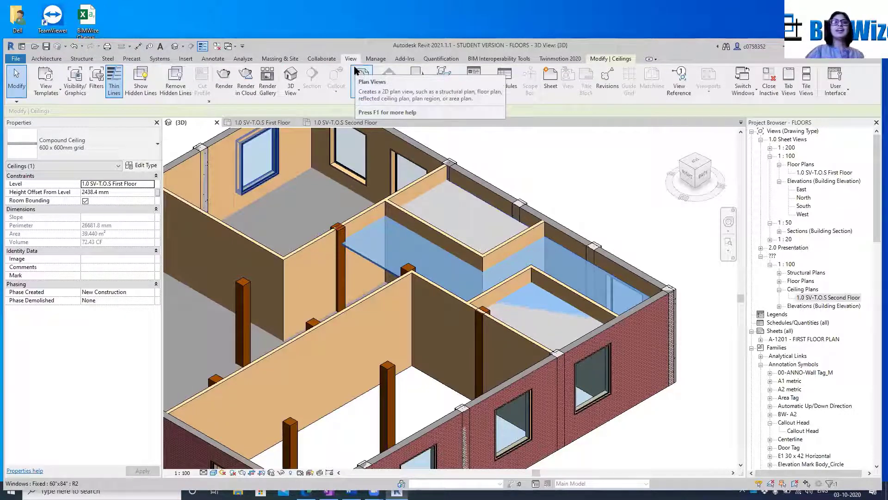
{"action": "left_click", "coordinate": [372, 91]}
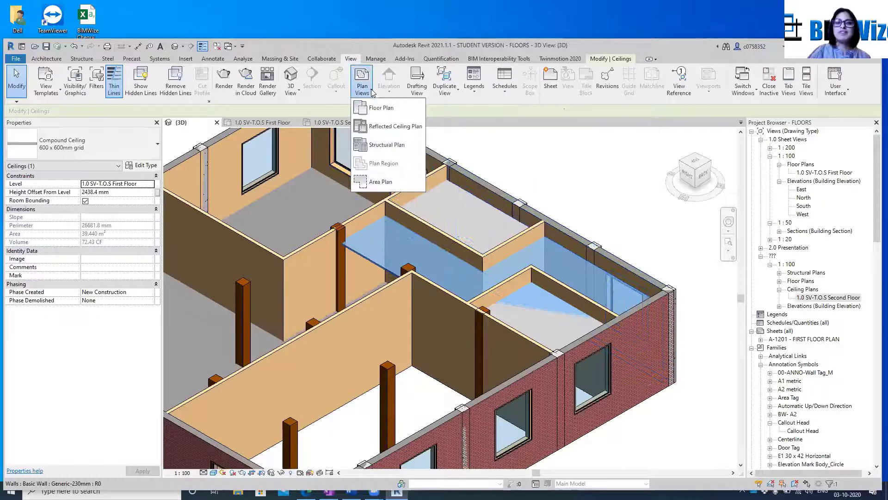
{"action": "left_click", "coordinate": [378, 125]}
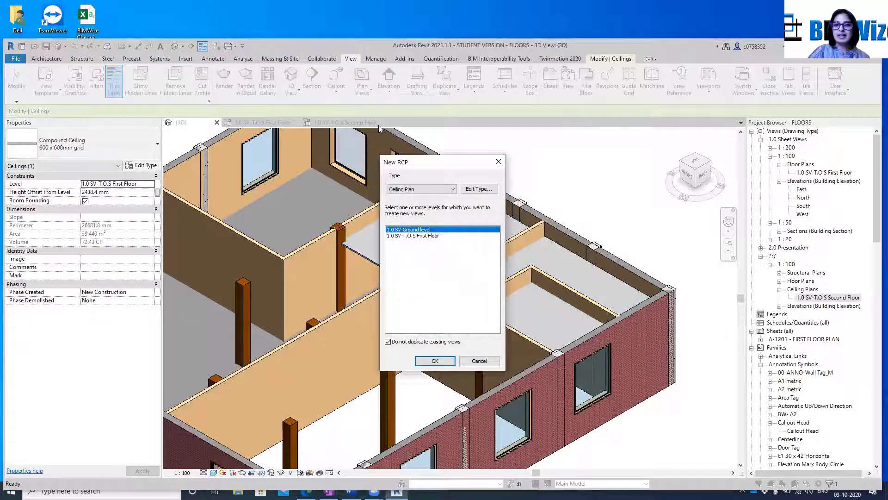
{"action": "left_click", "coordinate": [420, 236]}
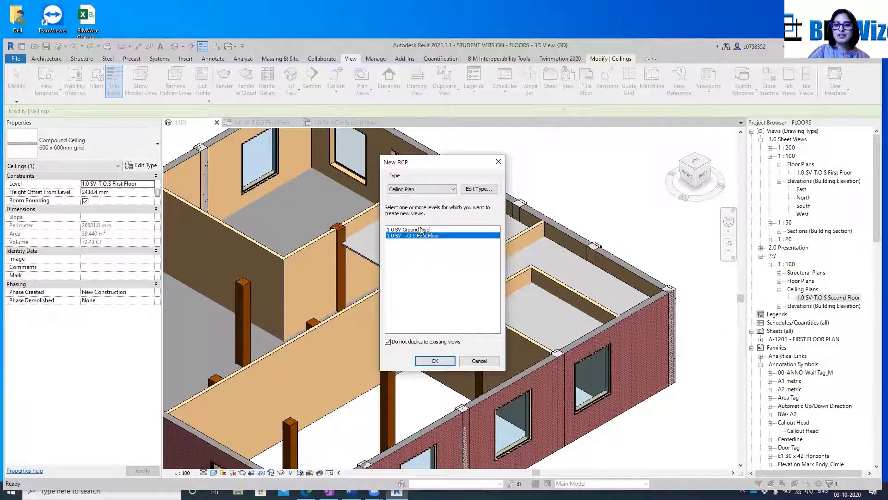
{"action": "left_click", "coordinate": [401, 230], "text": "ctrl"}
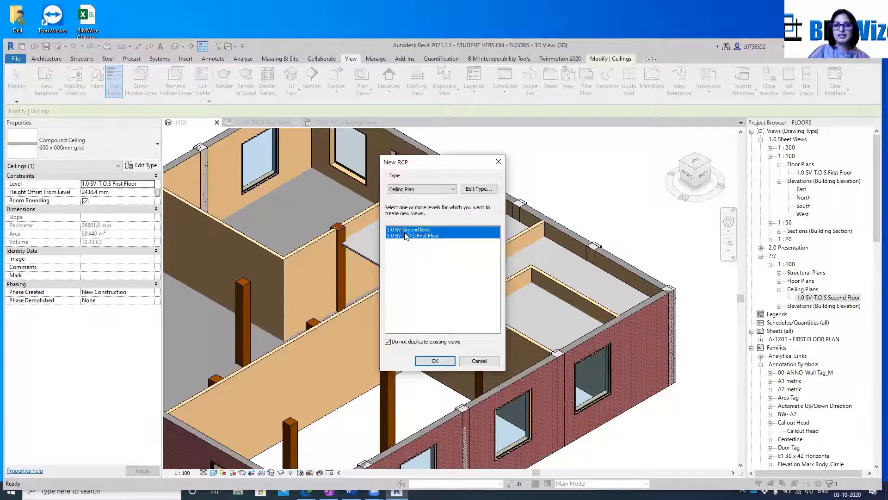
{"action": "left_click", "coordinate": [433, 361]}
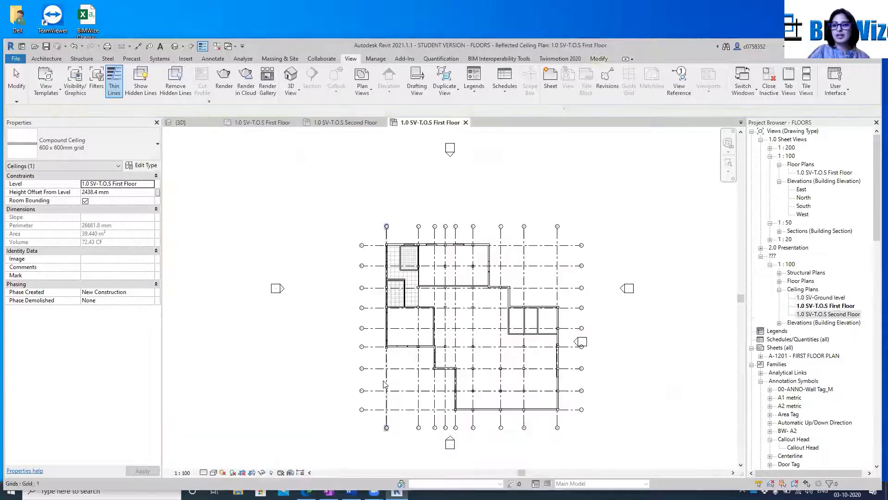
Set the drawing type of the Ground level, First Floor and Second Floor ceiling plans to 1.0 Sheet Views
{"action": "left_click", "coordinate": [837, 298]}
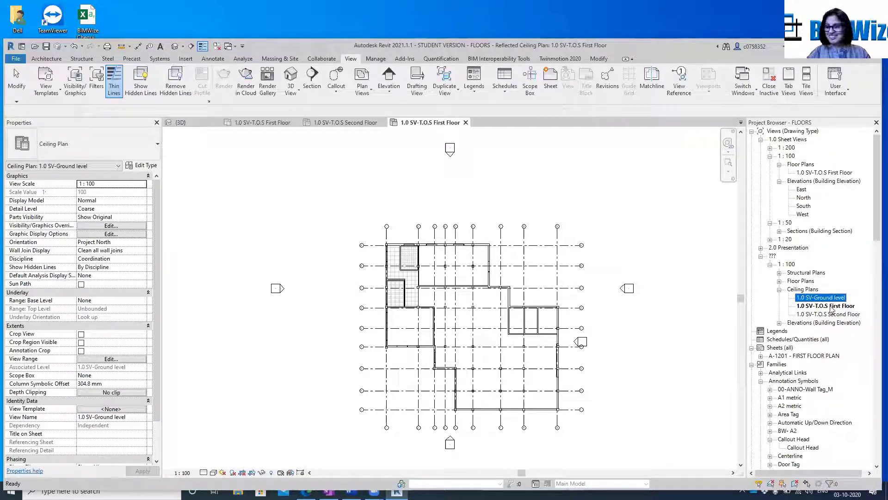
{"action": "left_click", "coordinate": [831, 306], "text": "ctrl"}
{"action": "left_click", "coordinate": [831, 314], "text": "ctrl"}
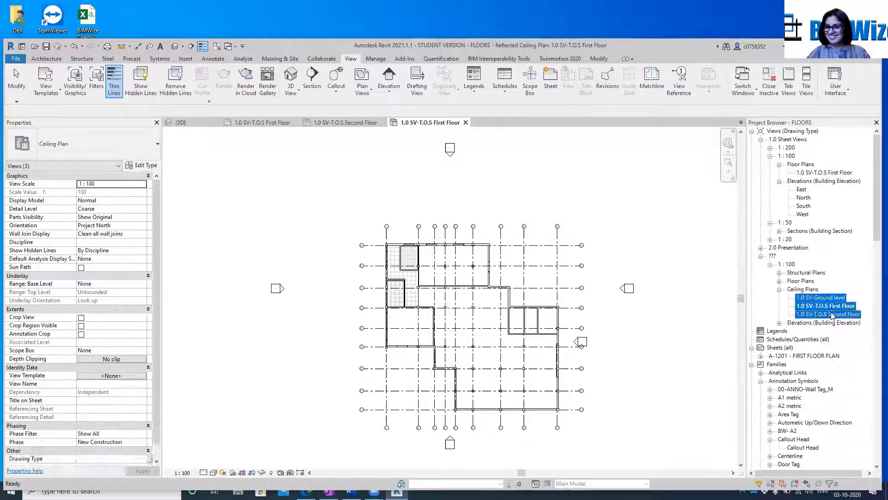
{"action": "left_click", "coordinate": [141, 458]}
{"action": "left_click", "coordinate": [143, 459]}
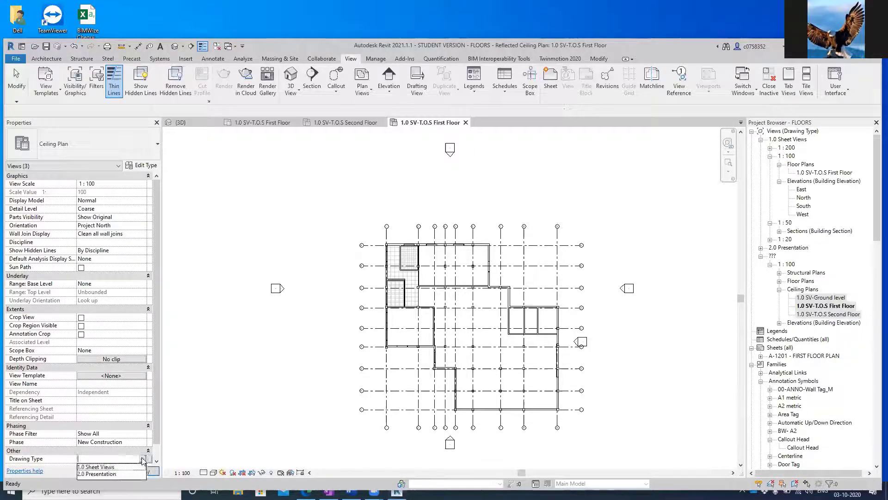
{"action": "left_click", "coordinate": [111, 466]}
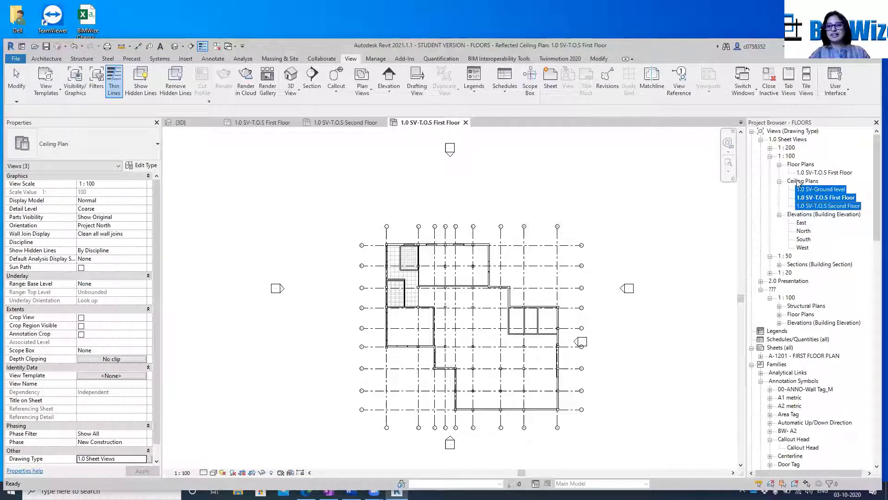
{"action": "left_click", "coordinate": [703, 233]}
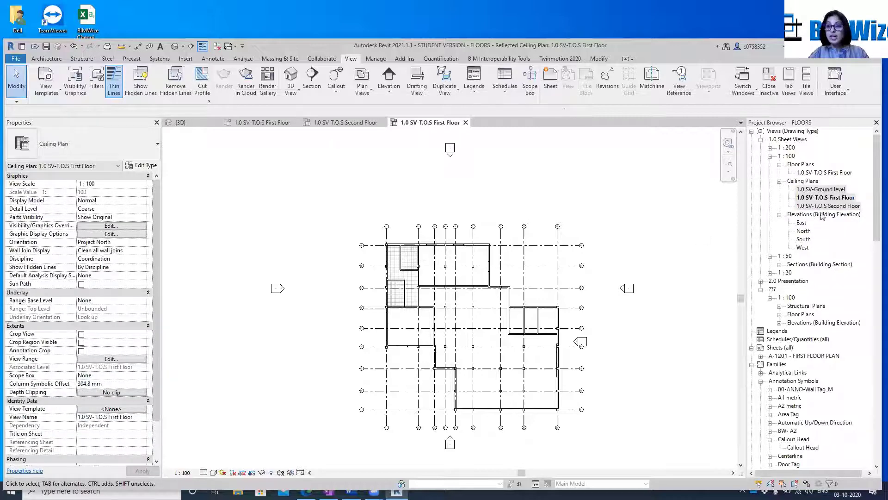
Compare the Ground level, First Floor and Second Floor ceiling plans to see which ones show the ceiling grids
{"action": "left_click", "coordinate": [817, 197]}
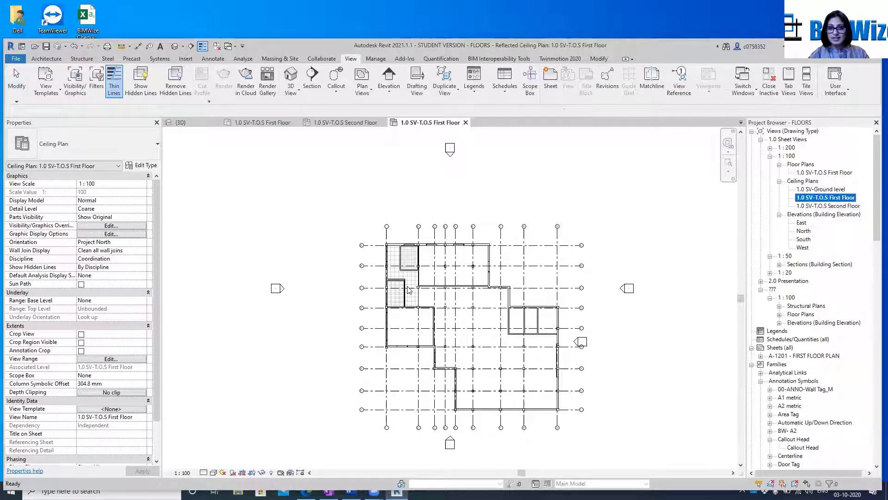
{"action": "left_click", "coordinate": [346, 289]}
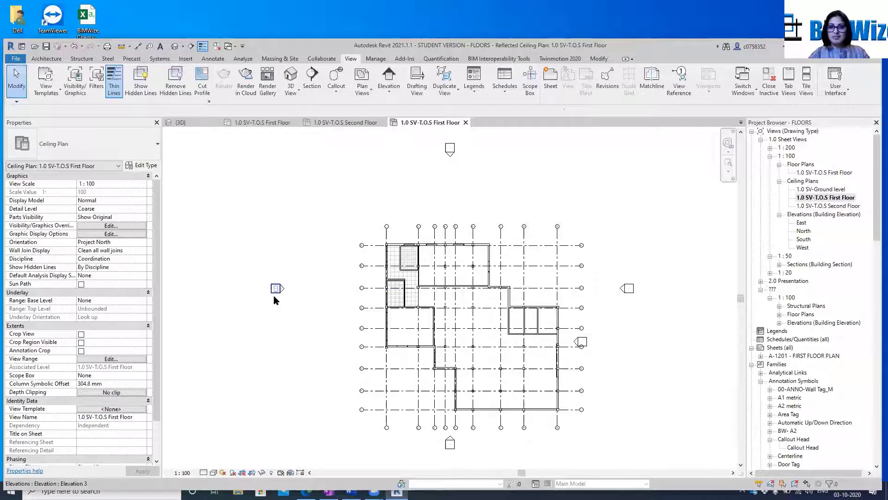
{"action": "left_click", "coordinate": [834, 191]}
{"action": "double_click", "coordinate": [834, 192]}
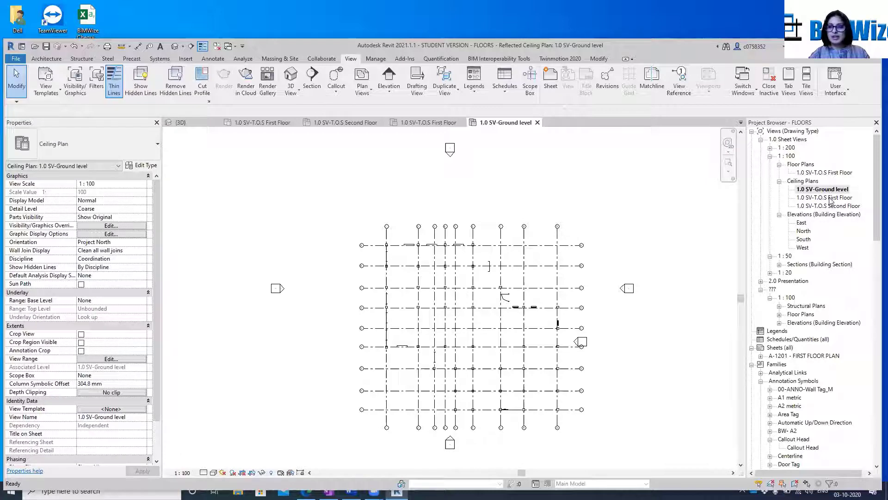
{"action": "double_click", "coordinate": [830, 198]}
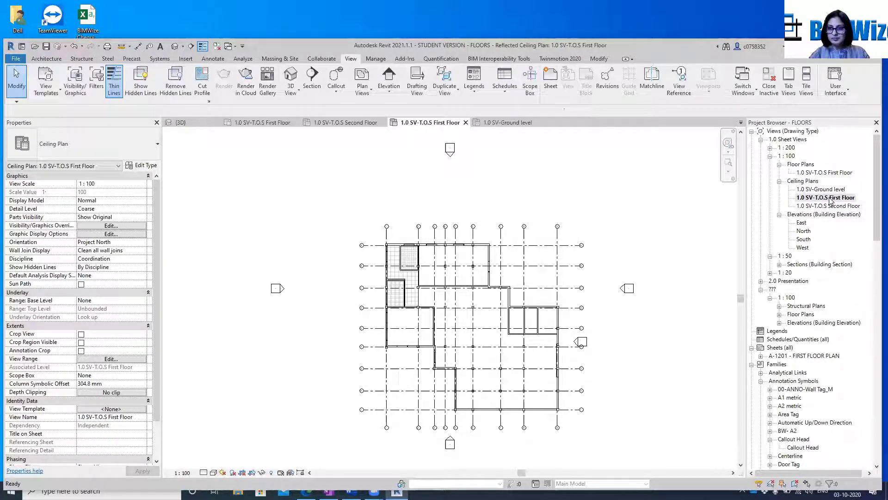
{"action": "double_click", "coordinate": [831, 206]}
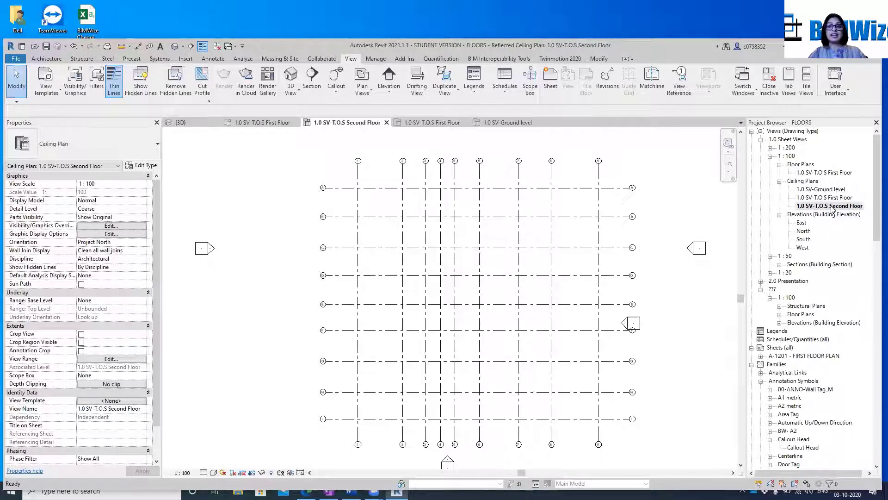
{"action": "double_click", "coordinate": [828, 198]}
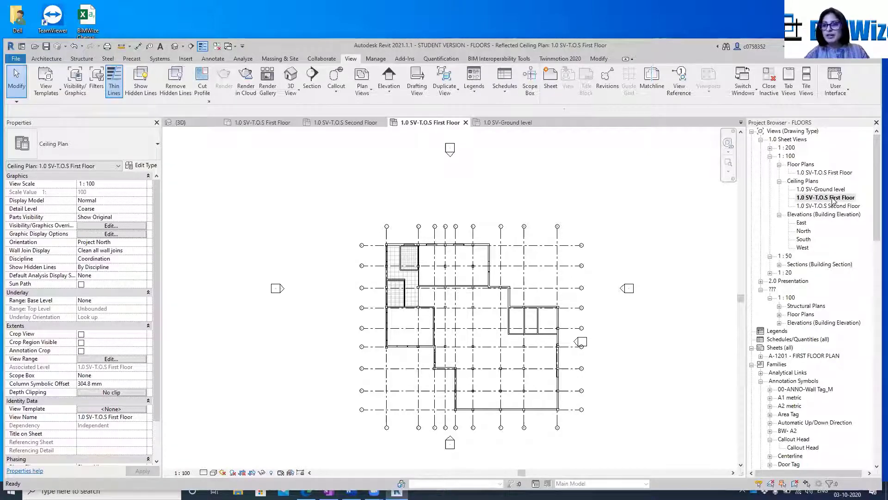
Compare the First Floor floor plan with its ceiling plan, and examine the ceiling grids around grids B to D
{"action": "double_click", "coordinate": [846, 173]}
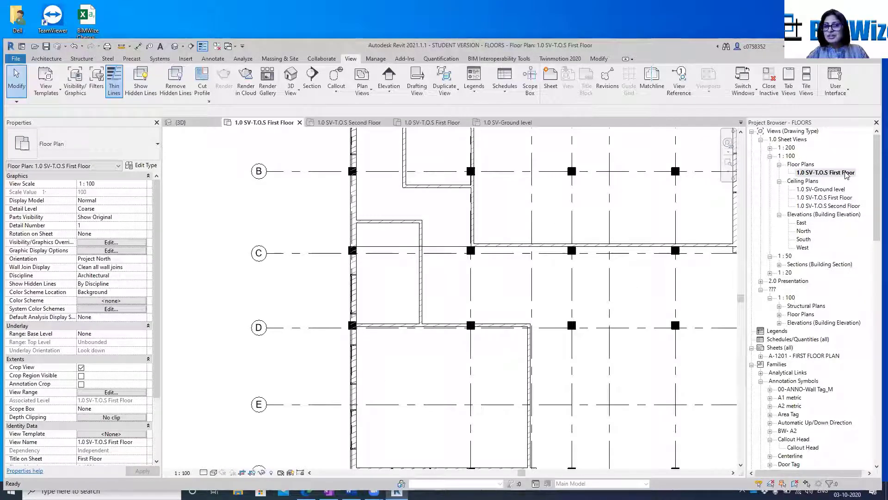
{"action": "left_click", "coordinate": [841, 198]}
{"action": "double_click", "coordinate": [840, 198]}
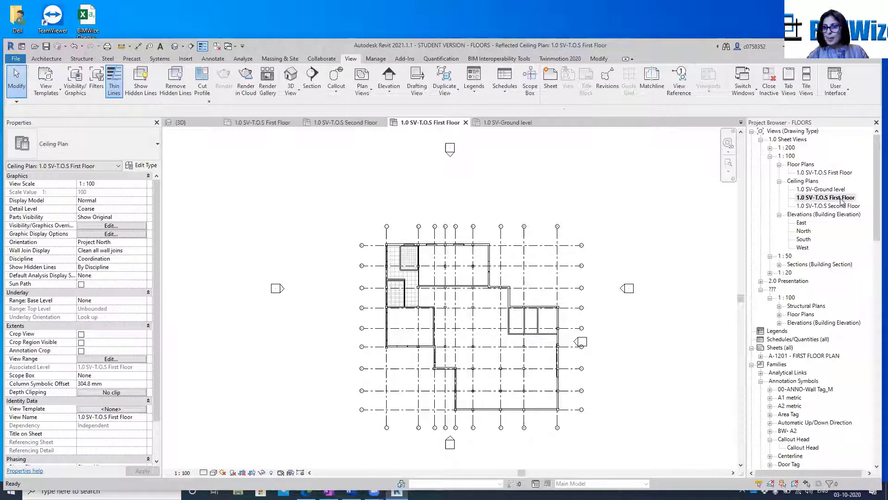
{"action": "scroll", "coordinate": [412, 283], "scroll_direction": "up", "scroll_amount": 5}
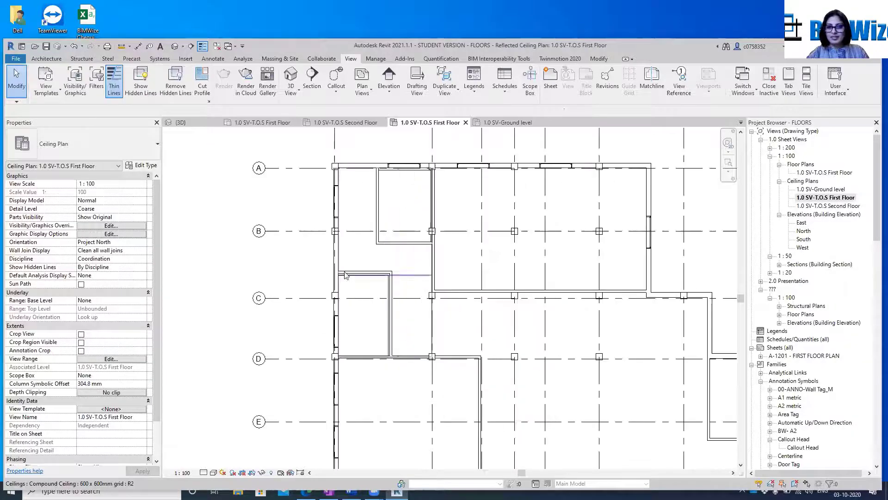
{"action": "scroll", "coordinate": [345, 275], "scroll_direction": "up", "scroll_amount": 4}
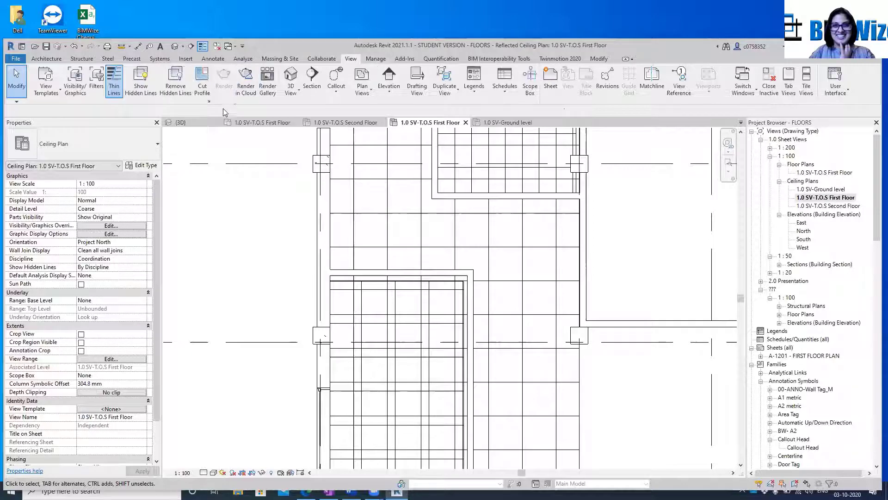
Extend the section box upwards and downwards around the building in the 3D view
{"action": "left_click", "coordinate": [206, 127]}
{"action": "scroll", "coordinate": [659, 206], "scroll_direction": "down", "scroll_amount": 8}
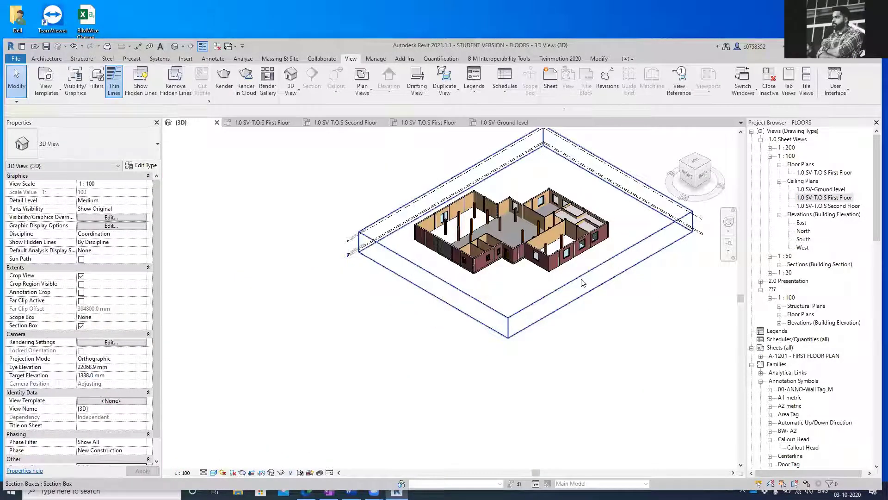
{"action": "left_click", "coordinate": [582, 282]}
{"action": "left_click_drag", "start_coordinate": [511, 151], "coordinate": [510, 139]}
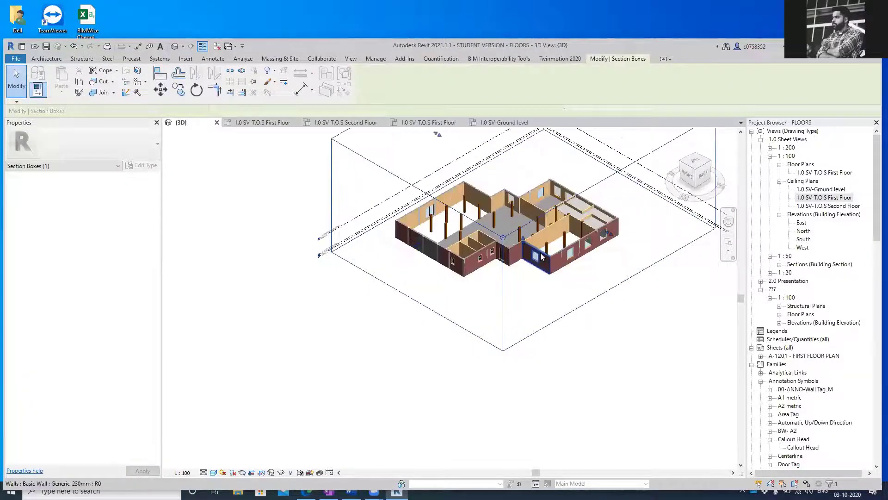
{"action": "scroll", "coordinate": [543, 256], "scroll_direction": "up", "scroll_amount": 5}
{"action": "left_click_drag", "start_coordinate": [503, 254], "coordinate": [522, 388]}
{"action": "scroll", "coordinate": [464, 219], "scroll_direction": "down", "scroll_amount": 3}
{"action": "scroll", "coordinate": [472, 222], "scroll_direction": "down", "scroll_amount": 2}
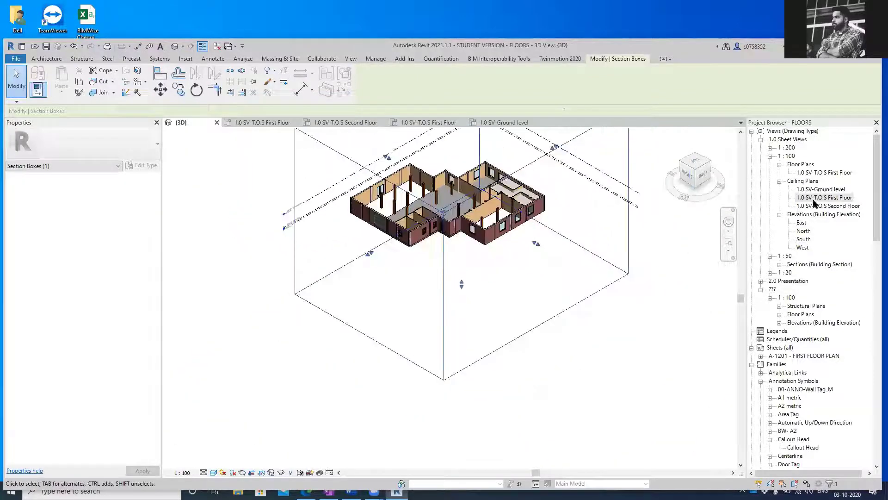
Change the corridor ceiling between grids A and D in the First Floor ceiling plan to the 600 x 1200mm grid type
{"action": "double_click", "coordinate": [828, 173]}
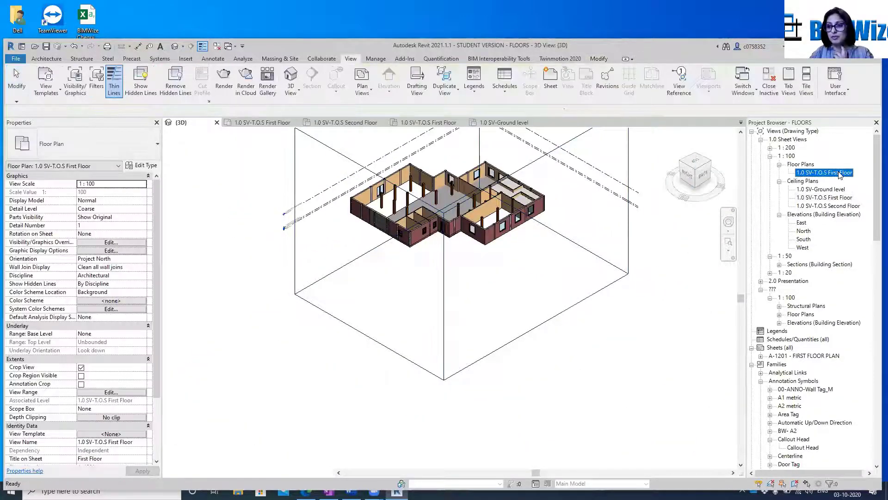
{"action": "double_click", "coordinate": [846, 197]}
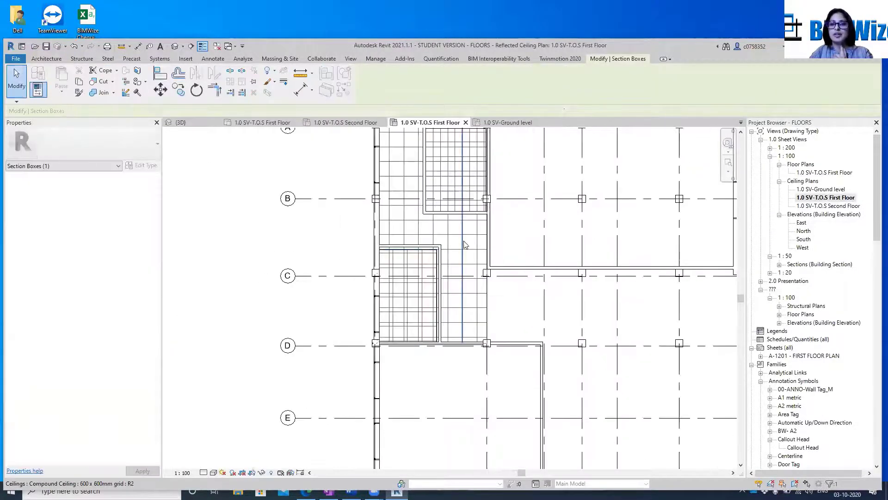
{"action": "left_click", "coordinate": [488, 321]}
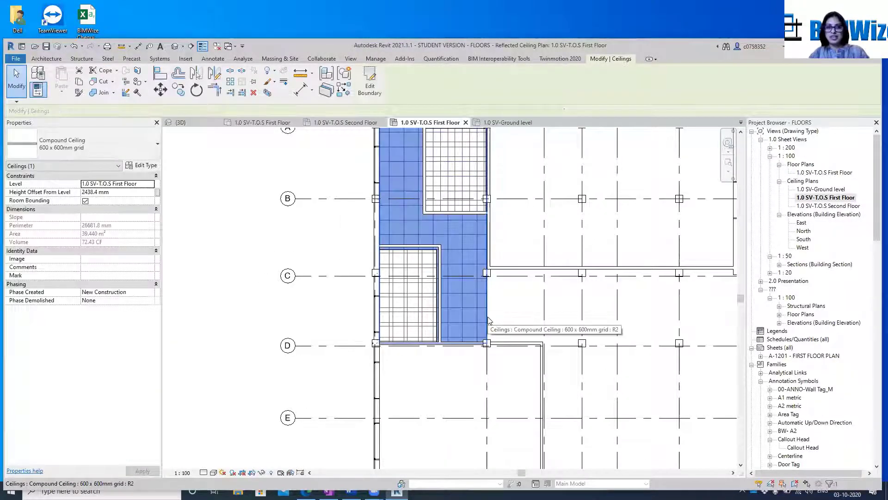
{"action": "left_click", "coordinate": [69, 149]}
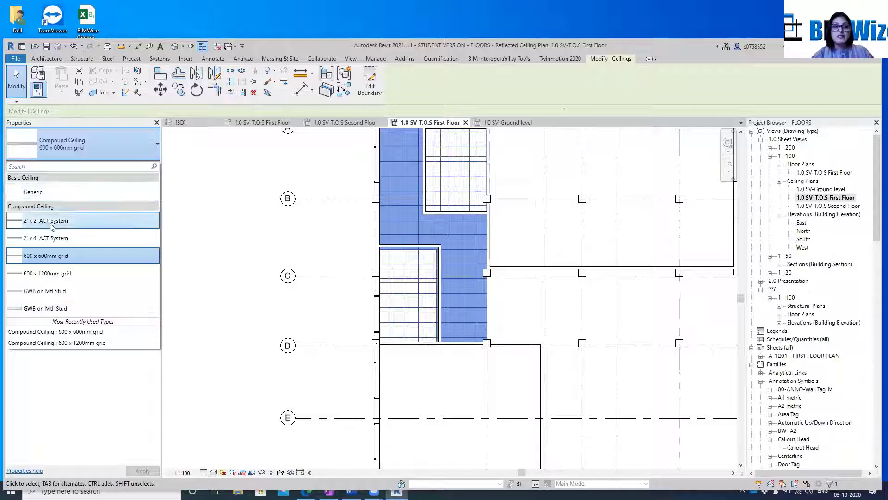
{"action": "left_click", "coordinate": [48, 273]}
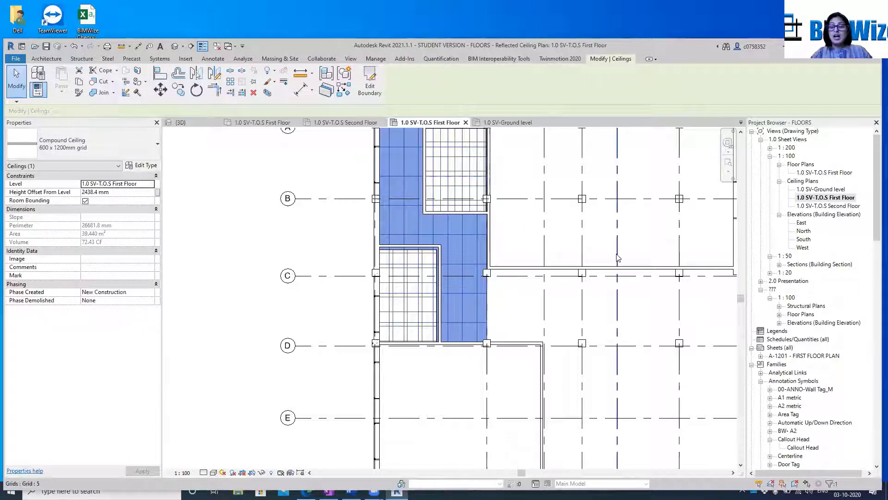
{"action": "left_click", "coordinate": [637, 177]}
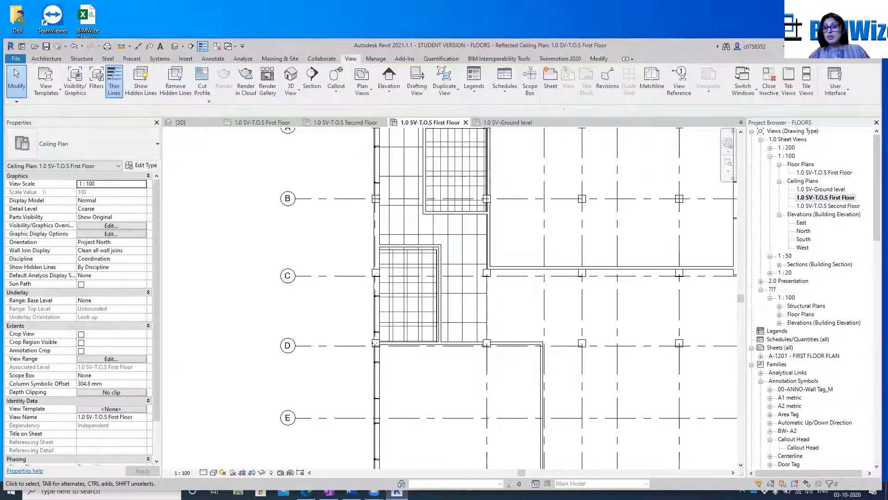
Turn on Crop View and Crop Region Visible for the First Floor ceiling plan
{"action": "scroll", "coordinate": [405, 281], "scroll_direction": "down", "scroll_amount": 4}
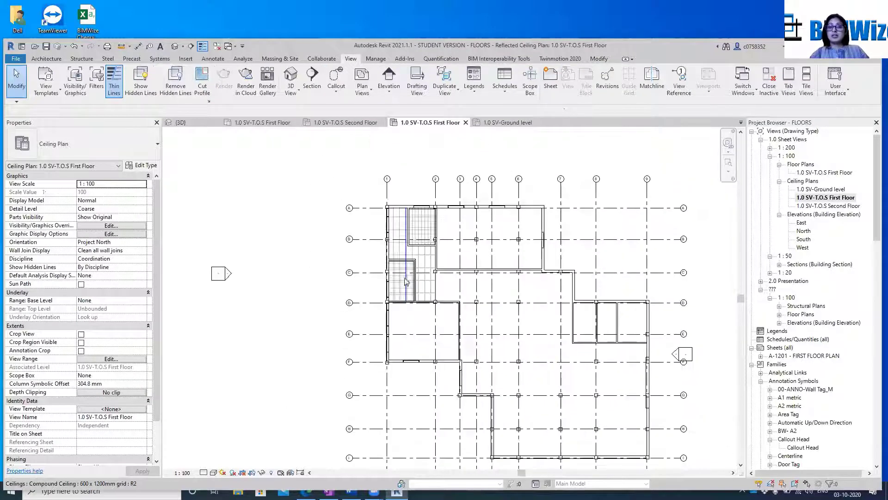
{"action": "scroll", "coordinate": [406, 281], "scroll_direction": "up", "scroll_amount": 1}
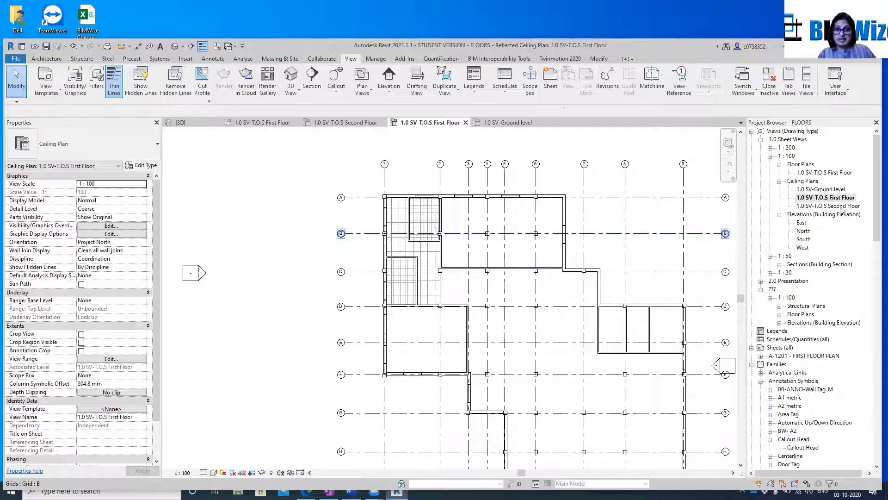
{"action": "scroll", "coordinate": [325, 283], "scroll_direction": "down", "scroll_amount": 1}
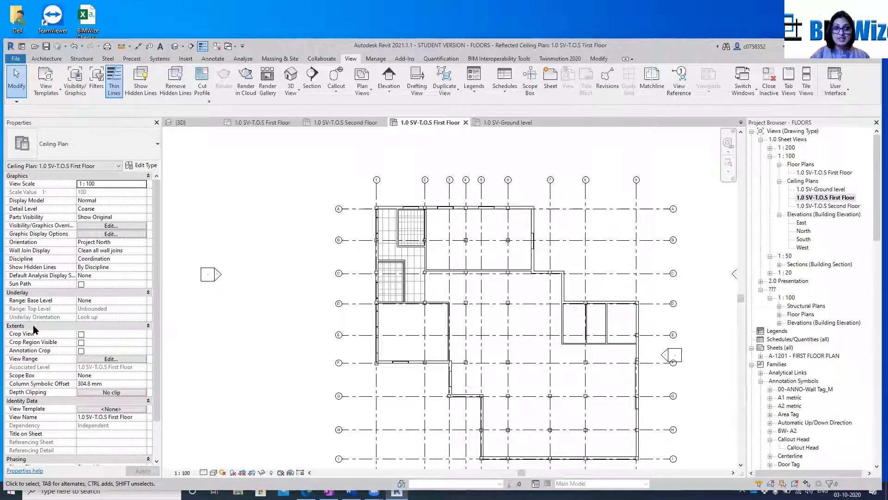
{"action": "left_click", "coordinate": [82, 334]}
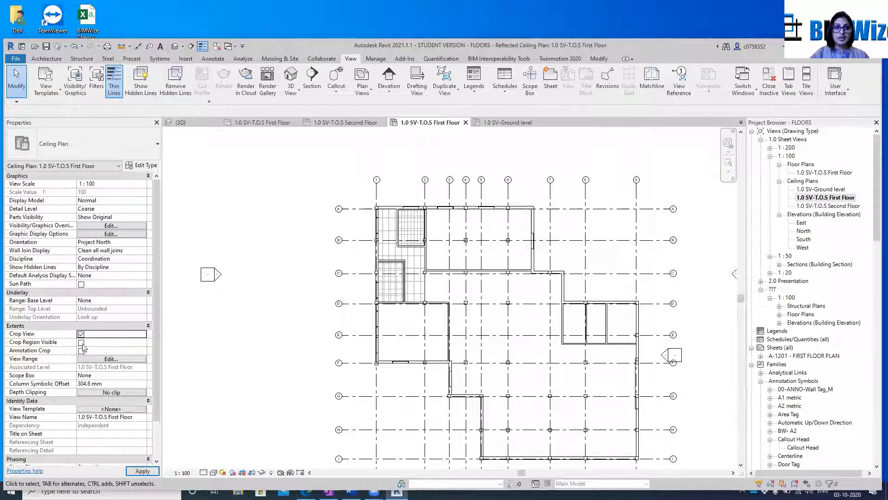
{"action": "left_click", "coordinate": [81, 343]}
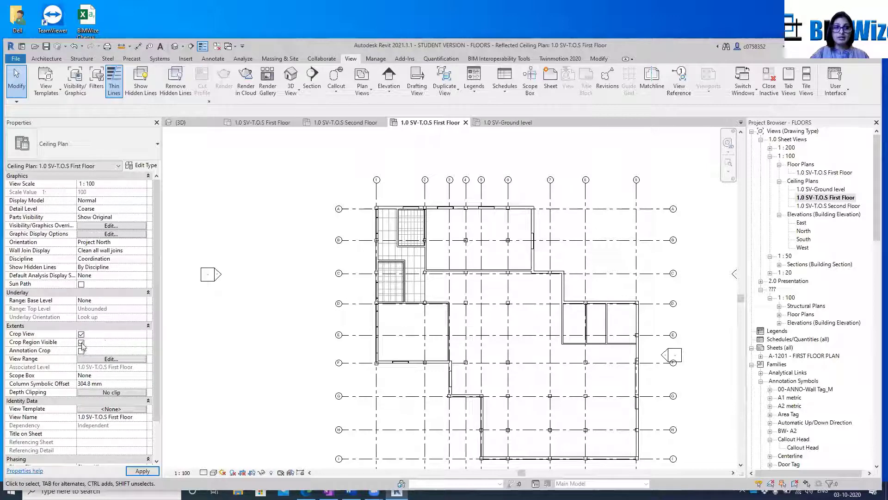
Open the First Floor ceiling plan's view range settings with the sample diagram shown, and move the dialog clear of the ceiling grids
{"action": "left_click", "coordinate": [105, 360]}
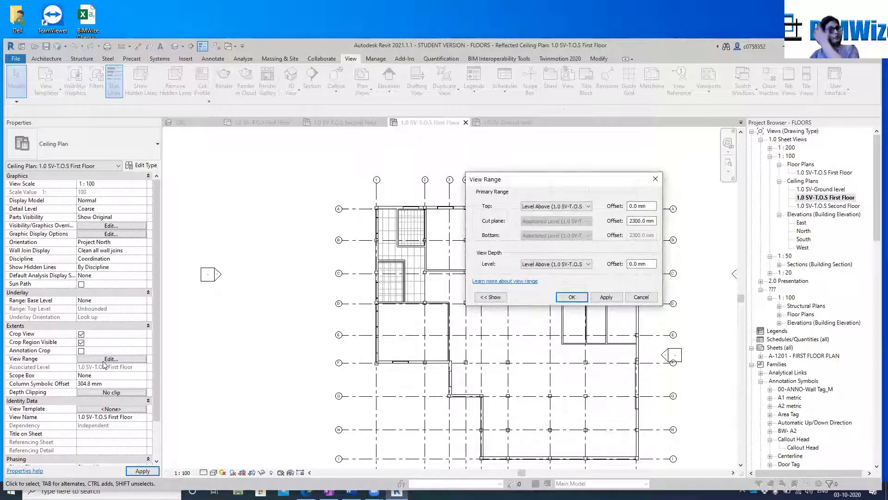
{"action": "left_click", "coordinate": [485, 300]}
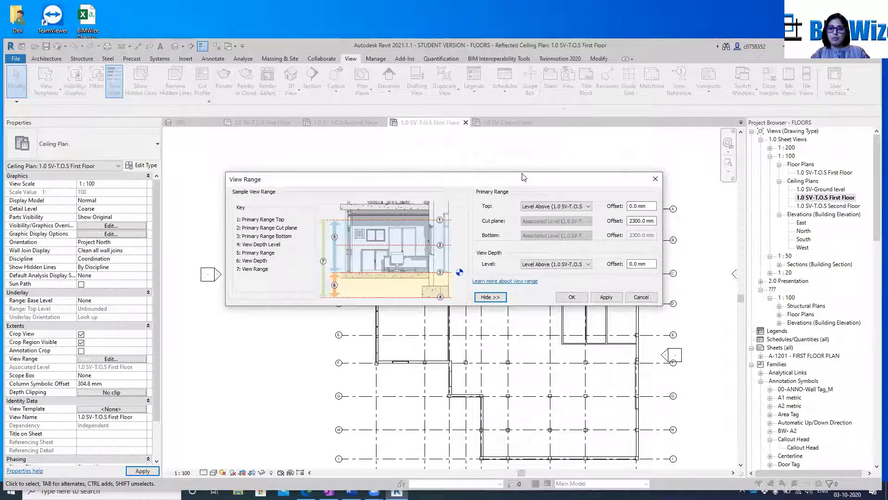
{"action": "left_click_drag", "start_coordinate": [523, 177], "coordinate": [516, 86]}
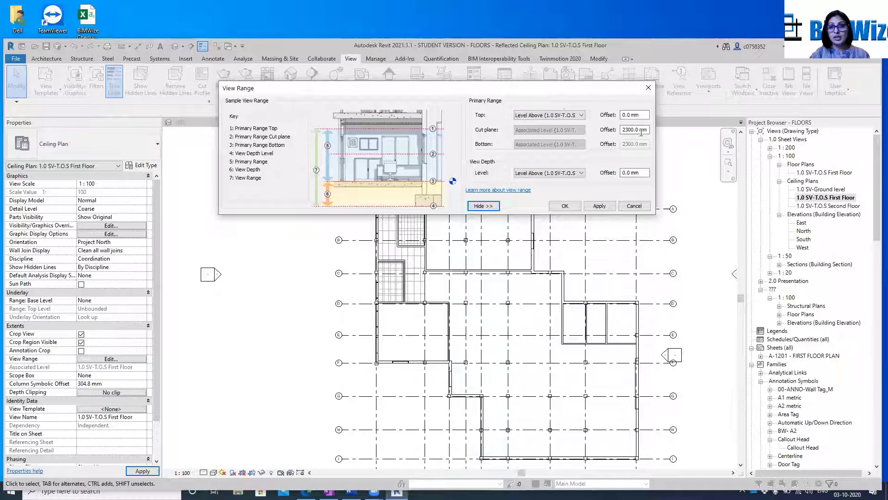
Try a view range with the top at the associated First Floor level and the cut plane offset at 1200 mm
{"action": "left_click", "coordinate": [581, 116]}
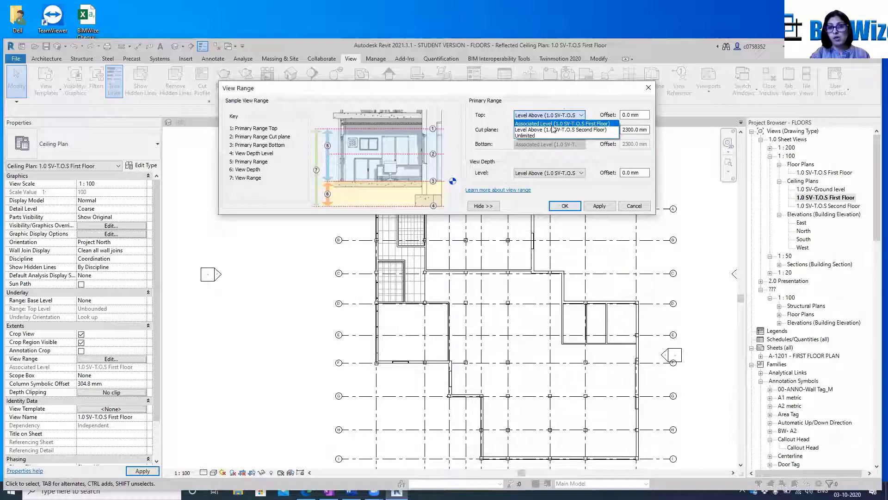
{"action": "left_click", "coordinate": [555, 124]}
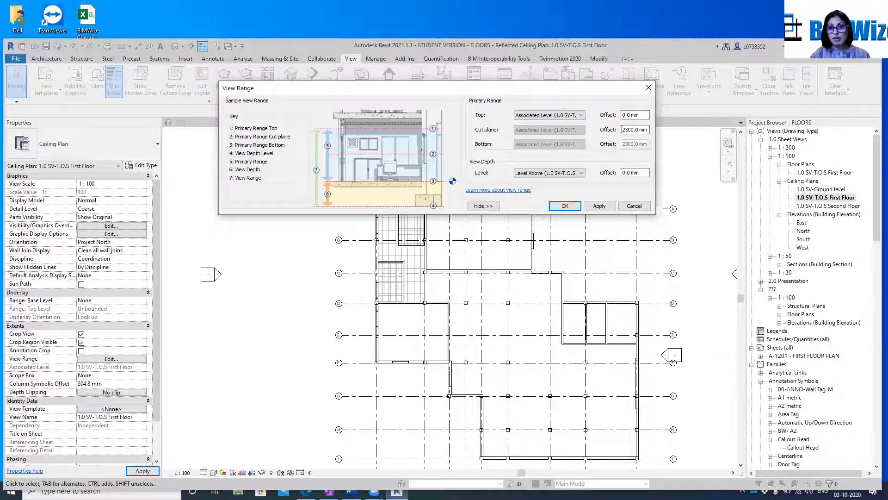
{"action": "left_click_drag", "start_coordinate": [622, 130], "coordinate": [659, 126]}
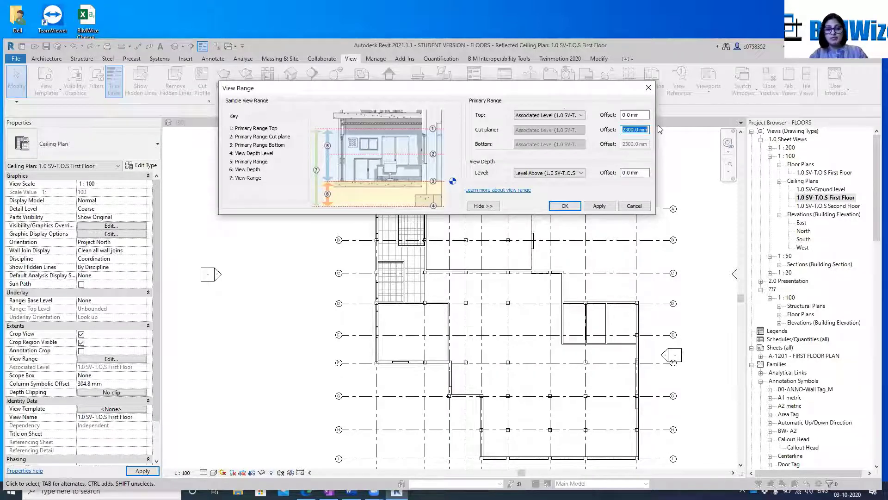
{"action": "type", "text": "1200"}
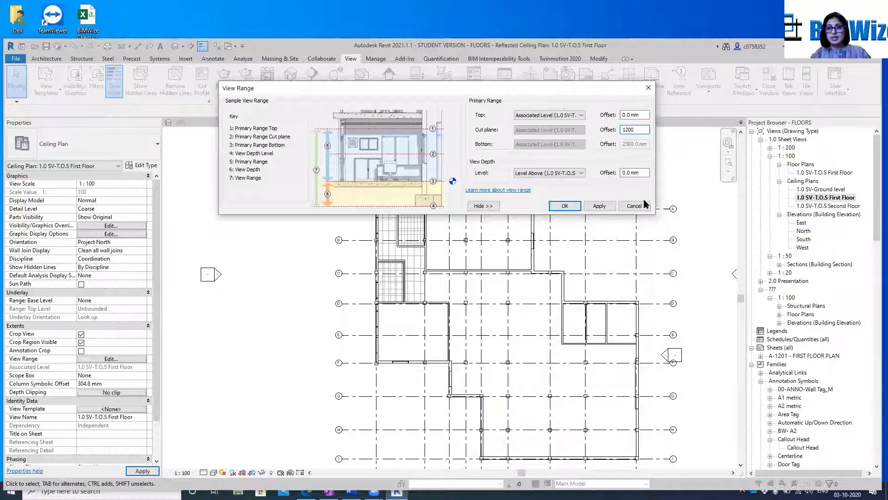
{"action": "left_click", "coordinate": [600, 207]}
{"action": "left_click", "coordinate": [601, 206]}
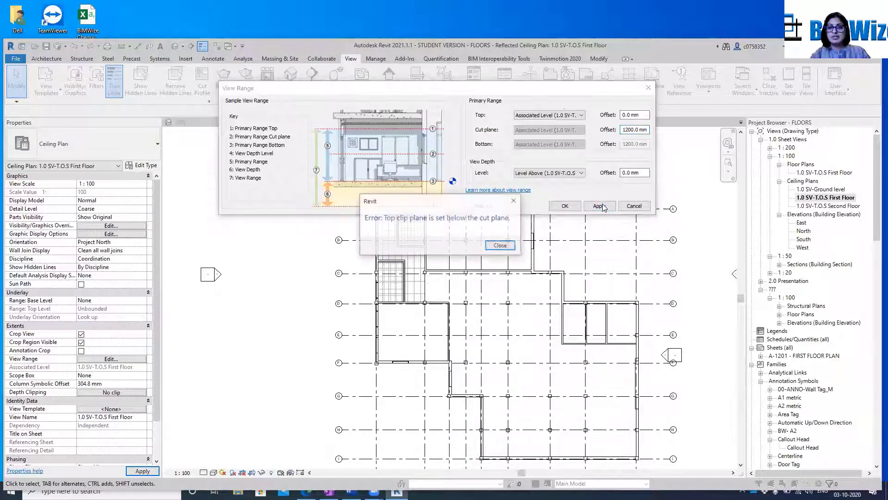
{"action": "left_click", "coordinate": [500, 245]}
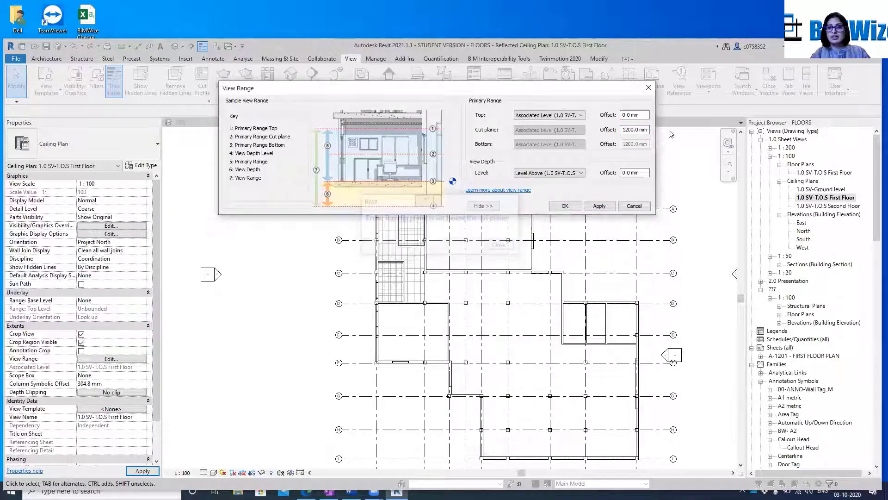
Set the view range top to Level Above (1.0 SV-T.O.S Second Floor) and apply it
{"action": "left_click", "coordinate": [582, 115]}
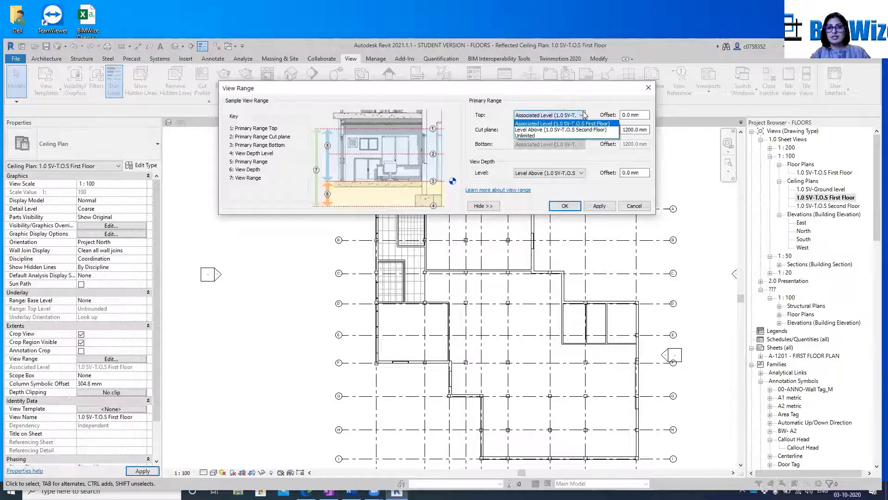
{"action": "left_click", "coordinate": [560, 129]}
{"action": "left_click", "coordinate": [602, 207]}
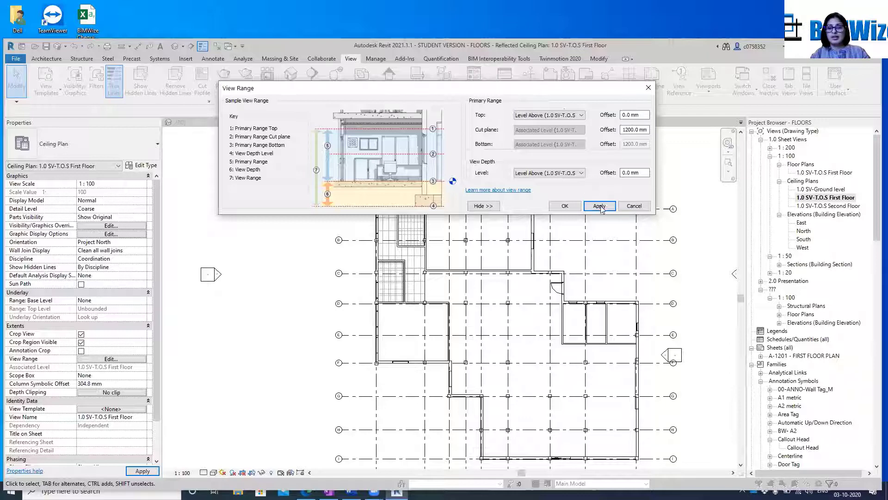
Set the cut plane offset to 800 mm and apply it to the ceiling plan
{"action": "left_click", "coordinate": [635, 130]}
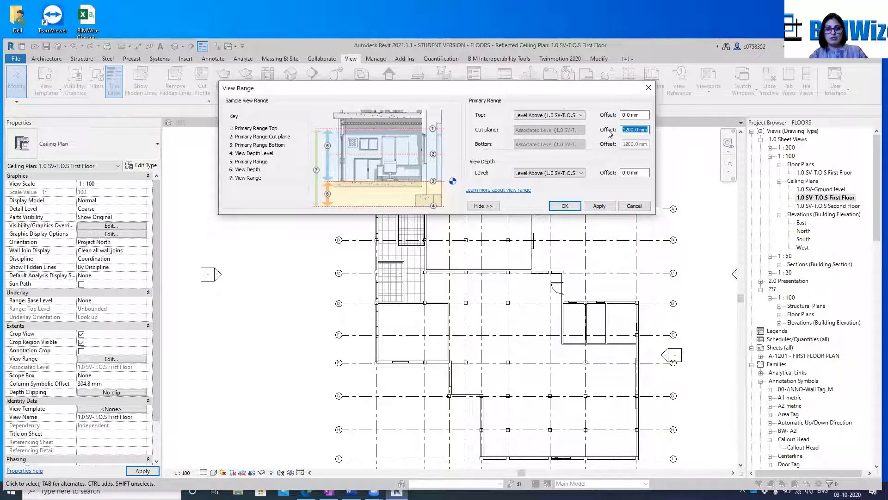
{"action": "type", "text": "800"}
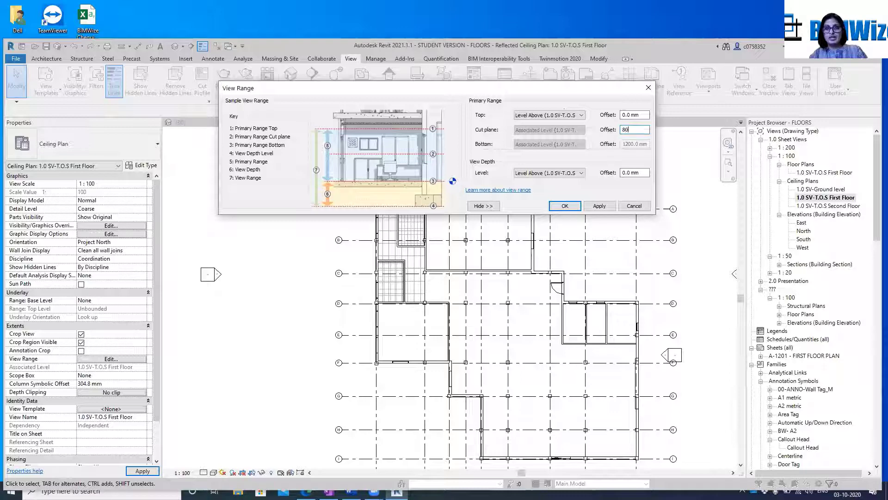
{"action": "left_click", "coordinate": [597, 206]}
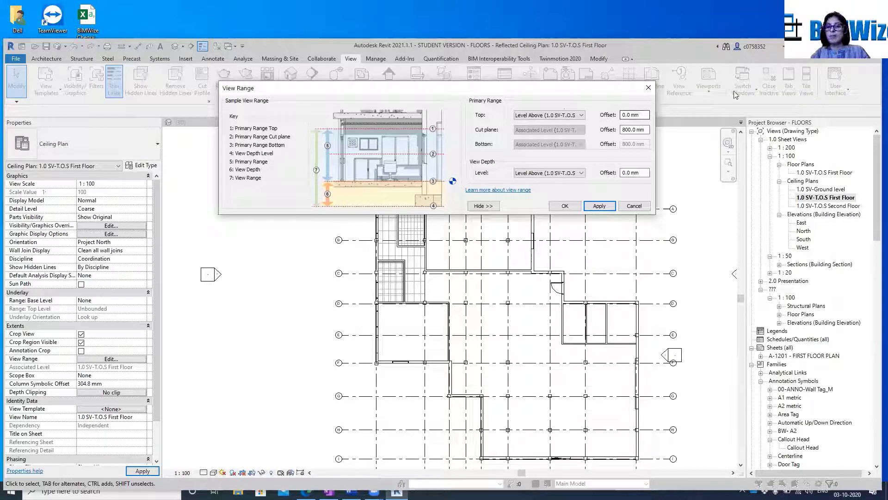
Set the cut plane offset to 2300 mm and apply the view range
{"action": "left_click", "coordinate": [647, 130]}
{"action": "left_click_drag", "start_coordinate": [646, 130], "coordinate": [590, 130]}
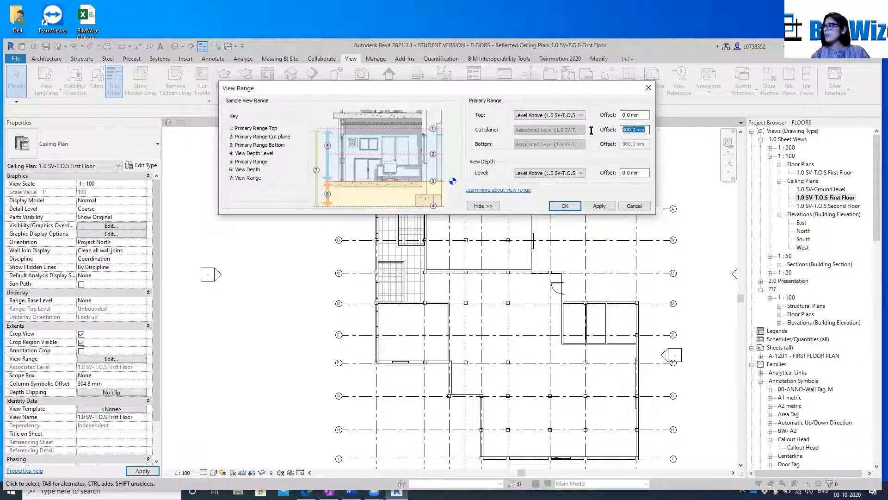
{"action": "type", "text": "230"}
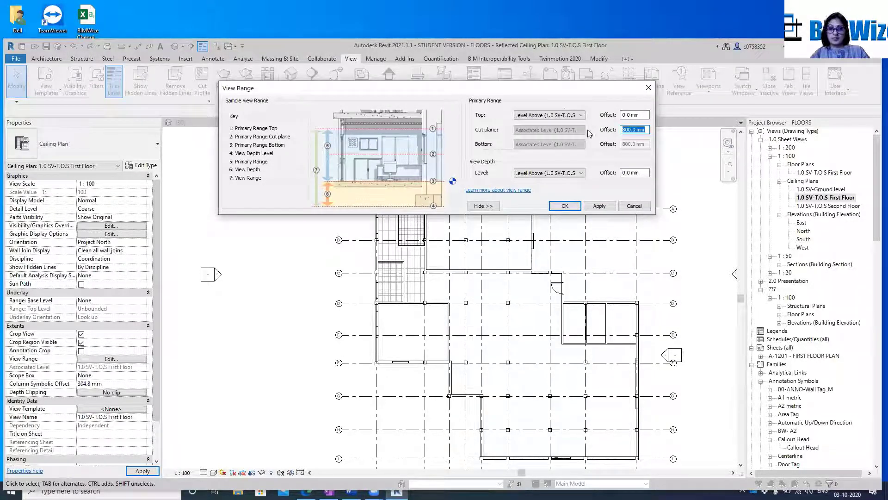
{"action": "type", "text": "00"}
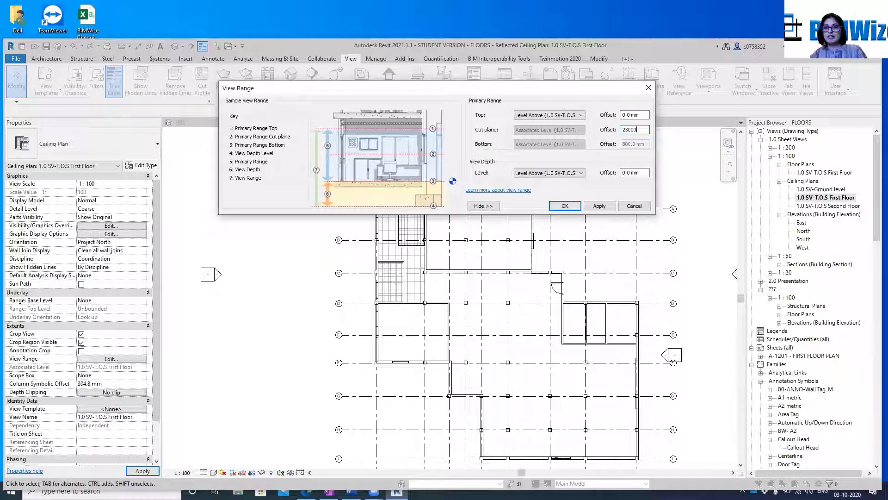
{"action": "key", "text": "BackSpace"}
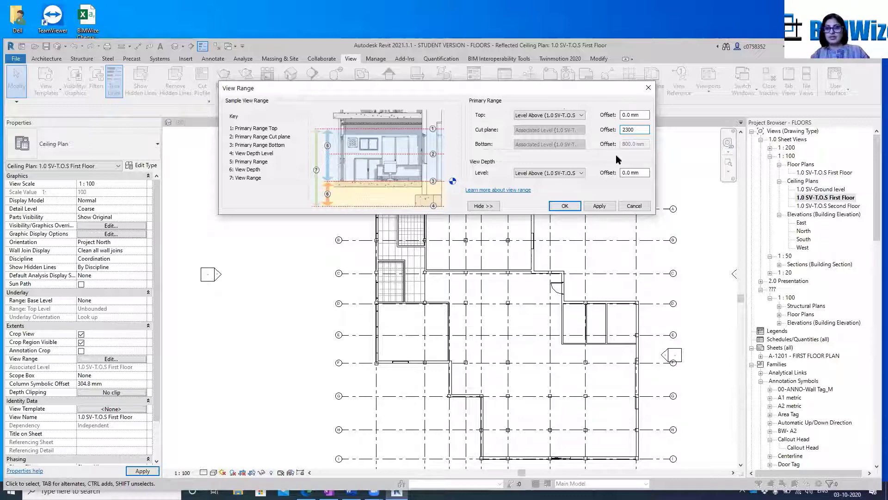
{"action": "left_click", "coordinate": [605, 206]}
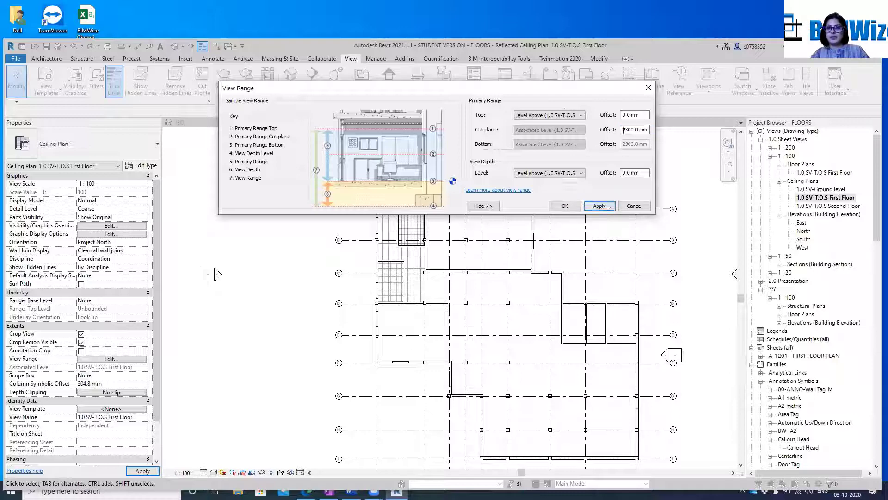
Try to apply Unlimited as the top of the ceiling plan's primary range
{"action": "left_click", "coordinate": [581, 115]}
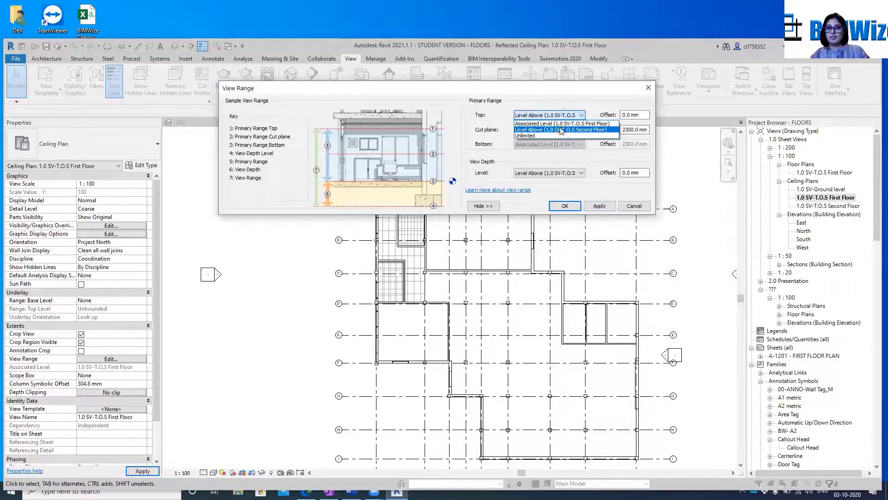
{"action": "left_click", "coordinate": [546, 135]}
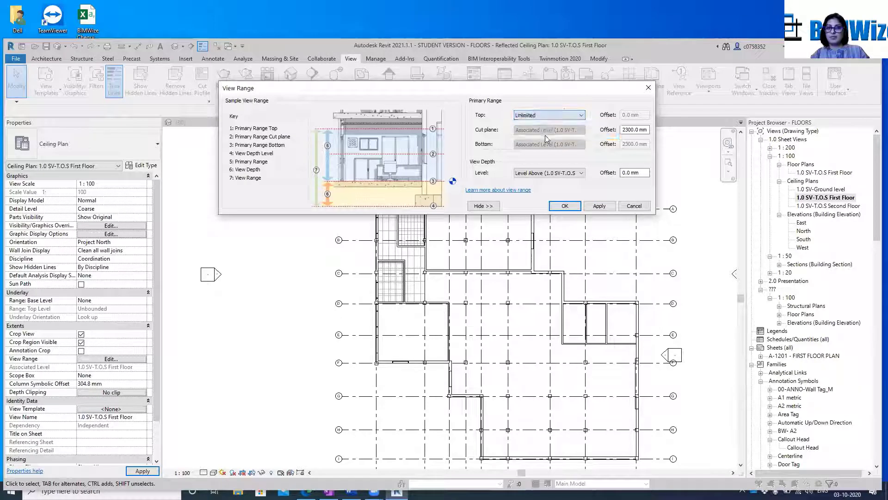
{"action": "left_click", "coordinate": [606, 204]}
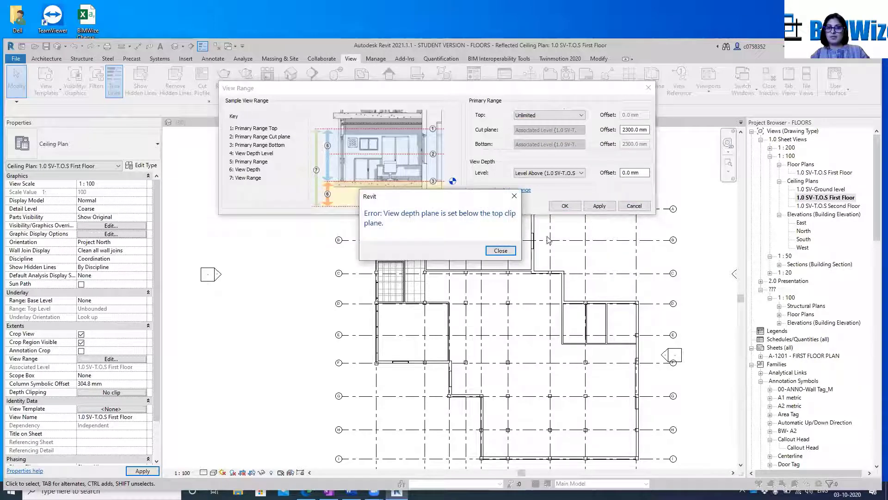
{"action": "left_click", "coordinate": [500, 250]}
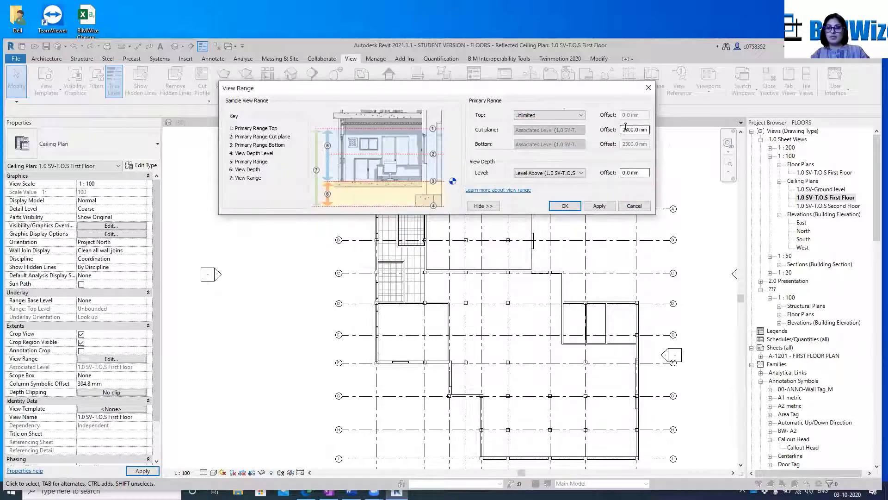
Try to apply a cut plane offset of 0 mm with the primary range top kept at Unlimited
{"action": "left_click_drag", "start_coordinate": [625, 130], "coordinate": [651, 124]}
{"action": "key", "text": "BackSpace"}
{"action": "key", "text": "BackSpace"}
{"action": "type", "text": "0"}
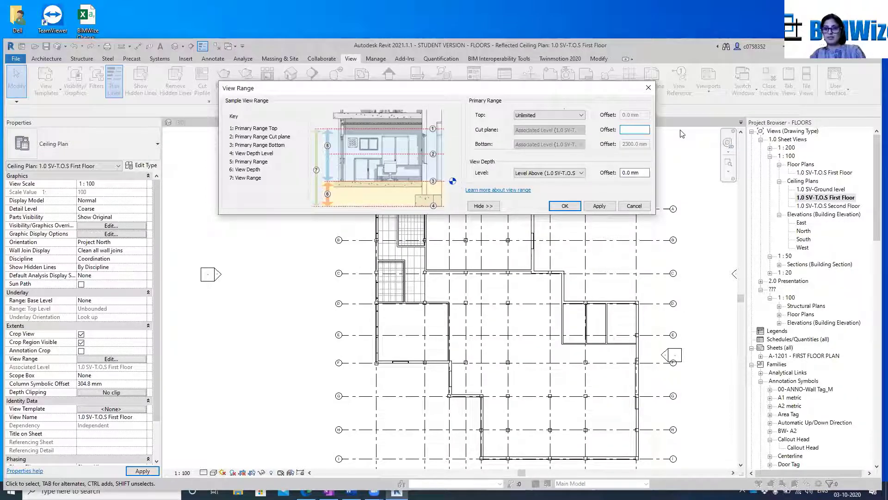
{"action": "left_click", "coordinate": [595, 206]}
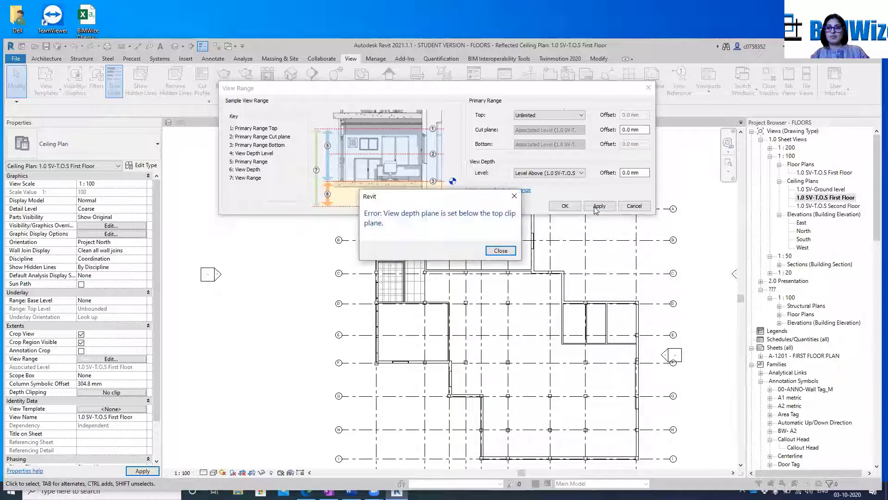
{"action": "left_click", "coordinate": [501, 252]}
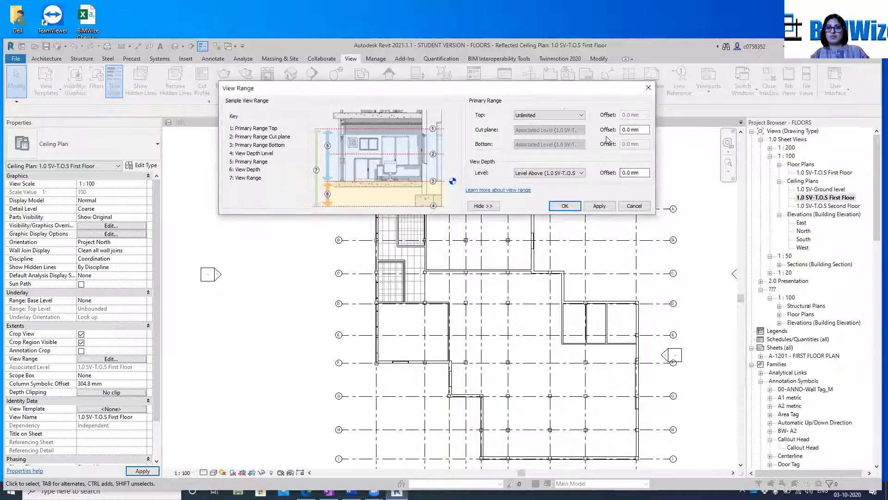
Set the primary range top to Level Above (1.0 SV-T.O.S Second Floor) and the cut plane offset to 800 mm, applying both
{"action": "left_click", "coordinate": [580, 116]}
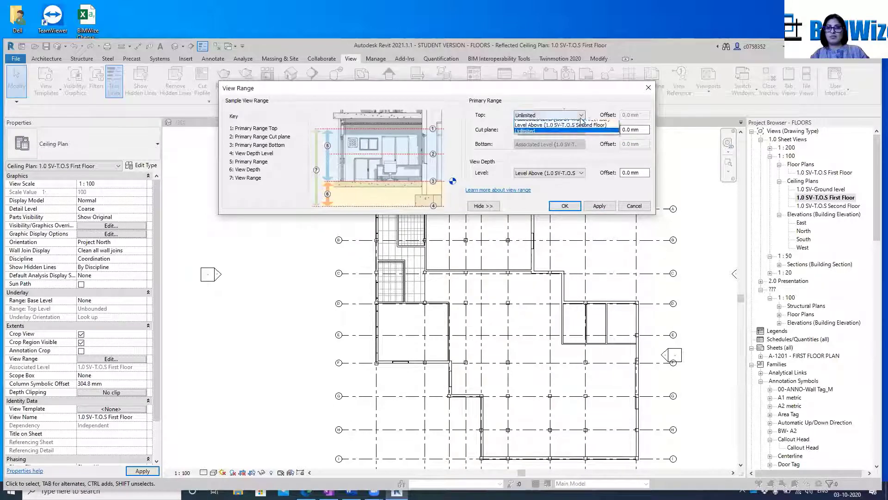
{"action": "left_click", "coordinate": [610, 126]}
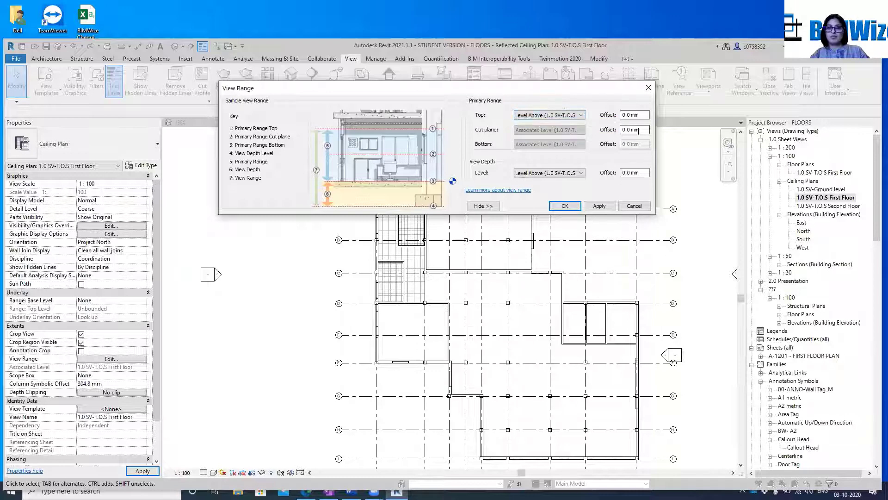
{"action": "left_click_drag", "start_coordinate": [642, 132], "coordinate": [622, 132]}
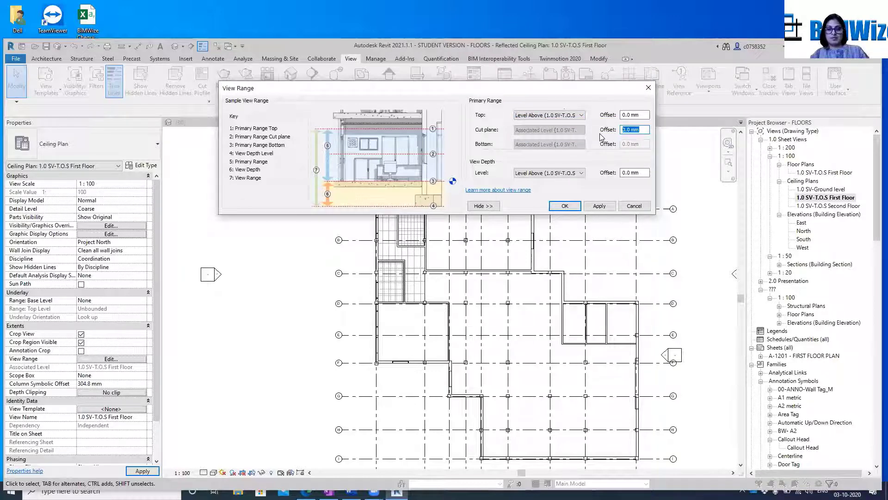
{"action": "type", "text": "800"}
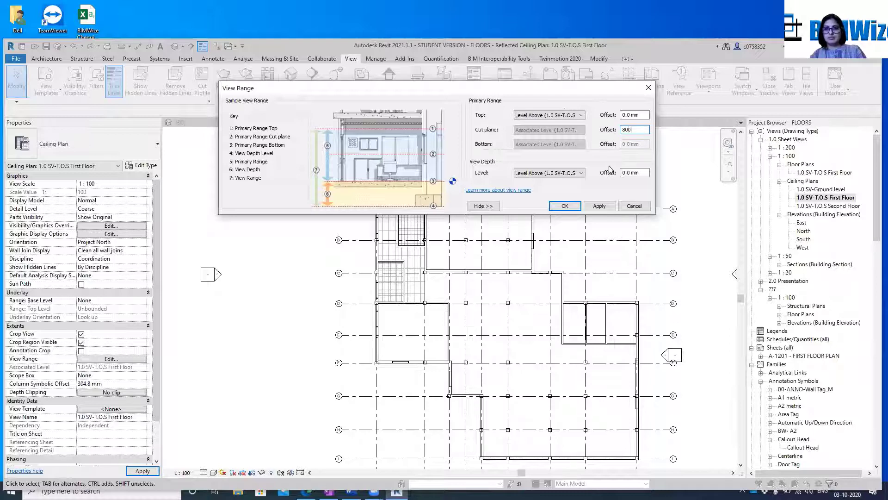
{"action": "left_click", "coordinate": [599, 206]}
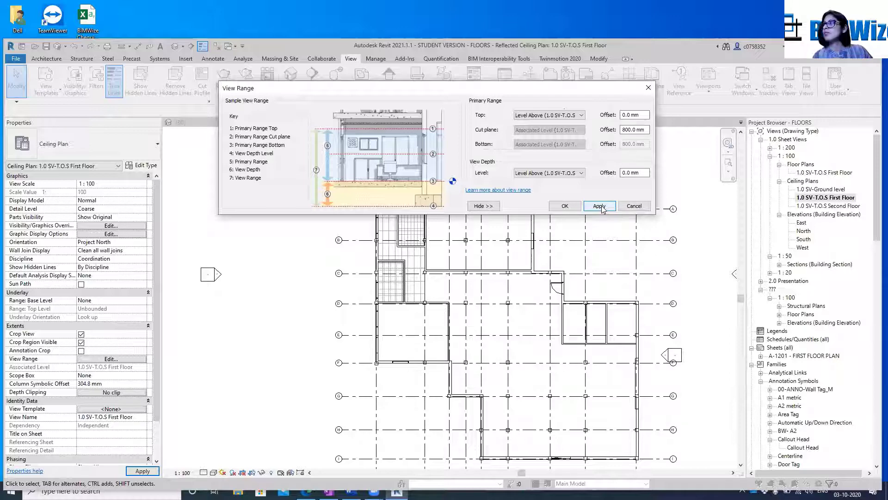
{"action": "left_click", "coordinate": [602, 209]}
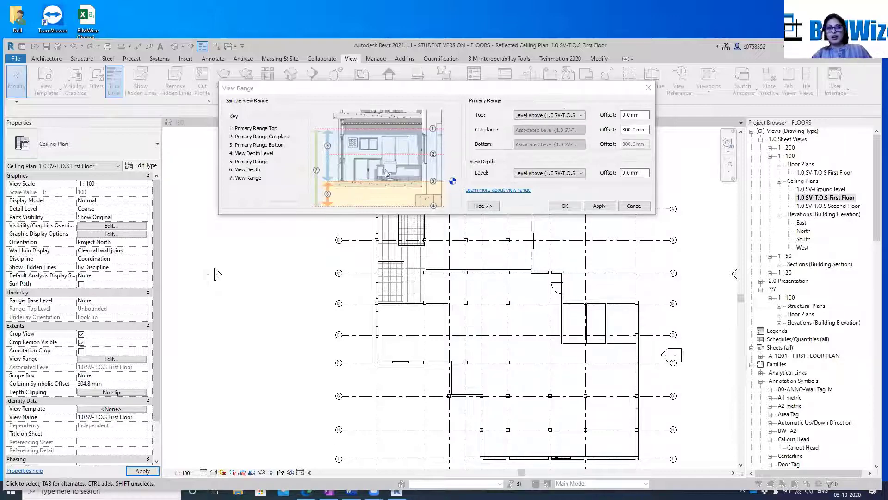
{"action": "left_click", "coordinate": [434, 91]}
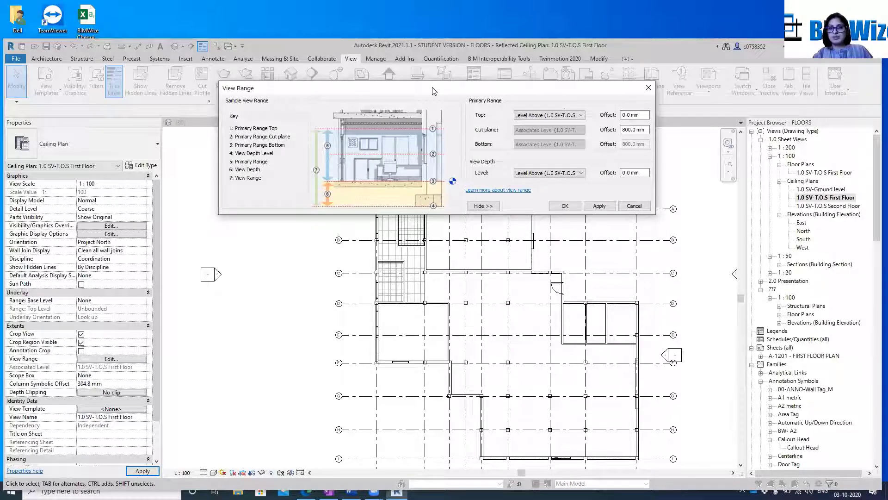
Set the cut plane offset to -800 mm and apply it to the First Floor ceiling plan
{"action": "left_click_drag", "start_coordinate": [434, 91], "coordinate": [424, 102]}
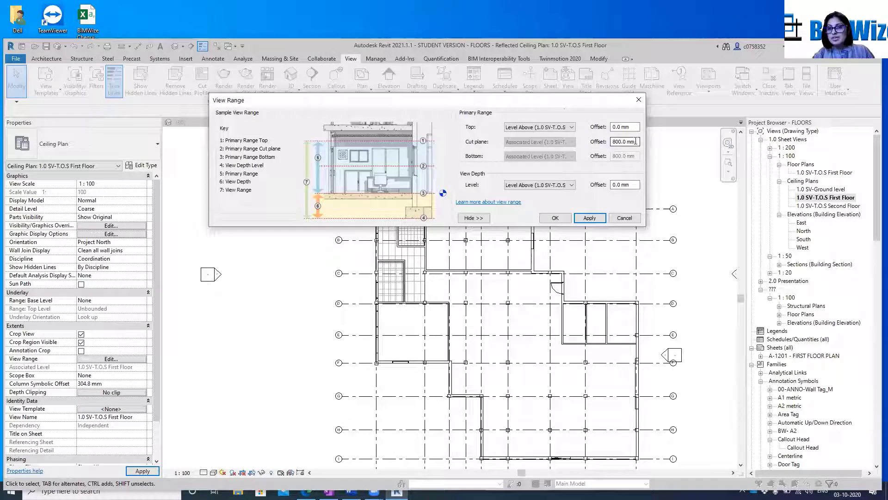
{"action": "left_click_drag", "start_coordinate": [636, 141], "coordinate": [603, 145]}
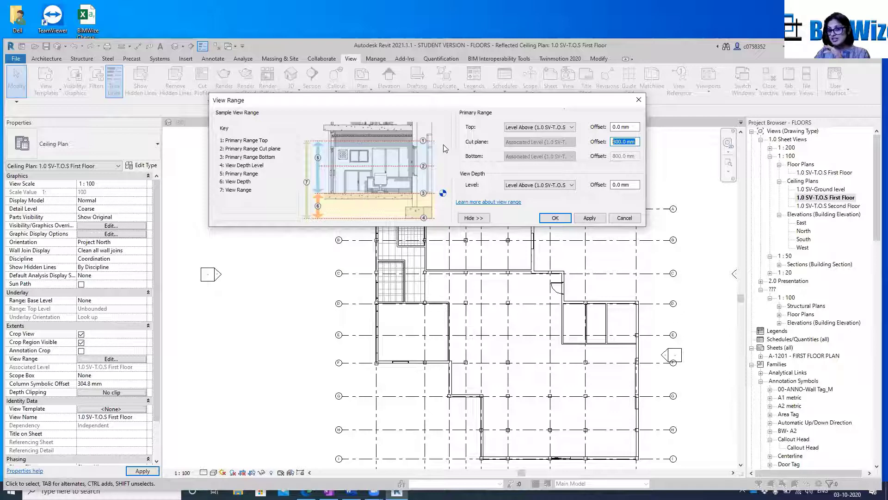
{"action": "left_click", "coordinate": [634, 142]}
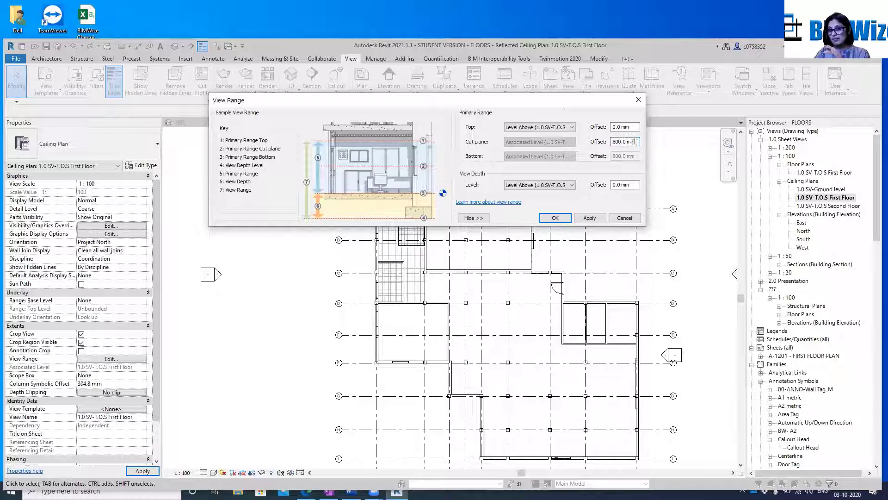
{"action": "left_click_drag", "start_coordinate": [633, 142], "coordinate": [601, 143]}
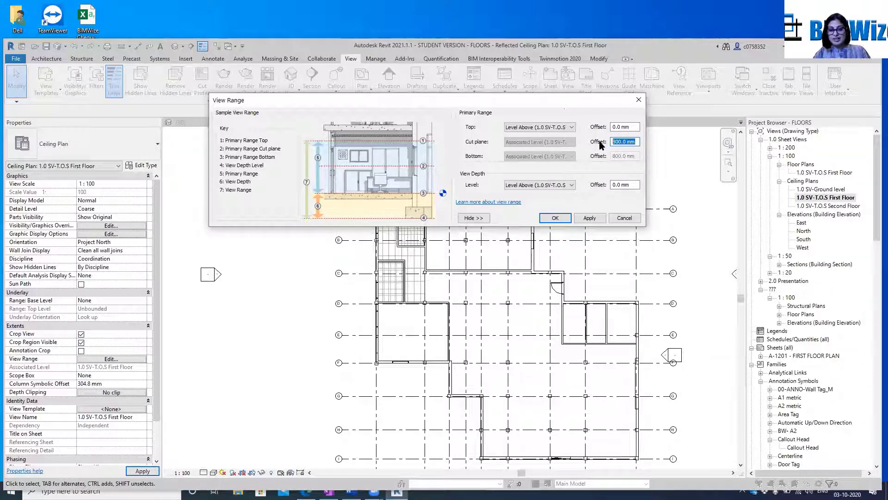
{"action": "type", "text": "-800"}
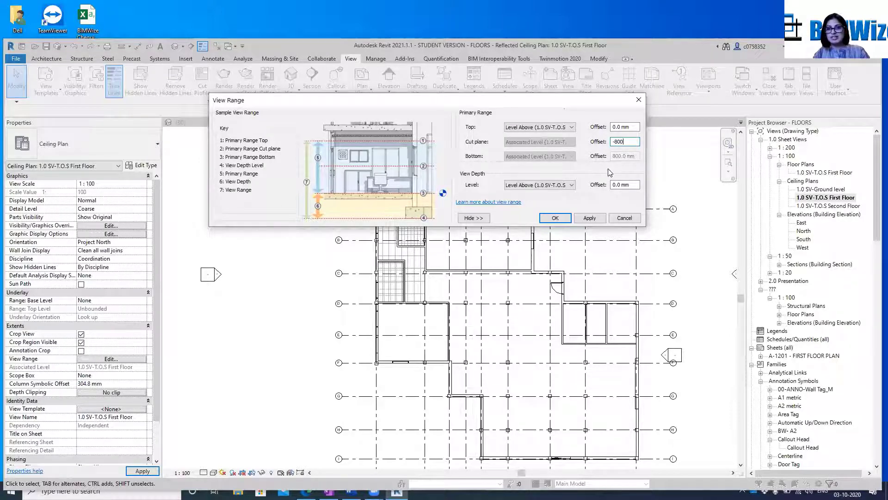
{"action": "left_click", "coordinate": [590, 218]}
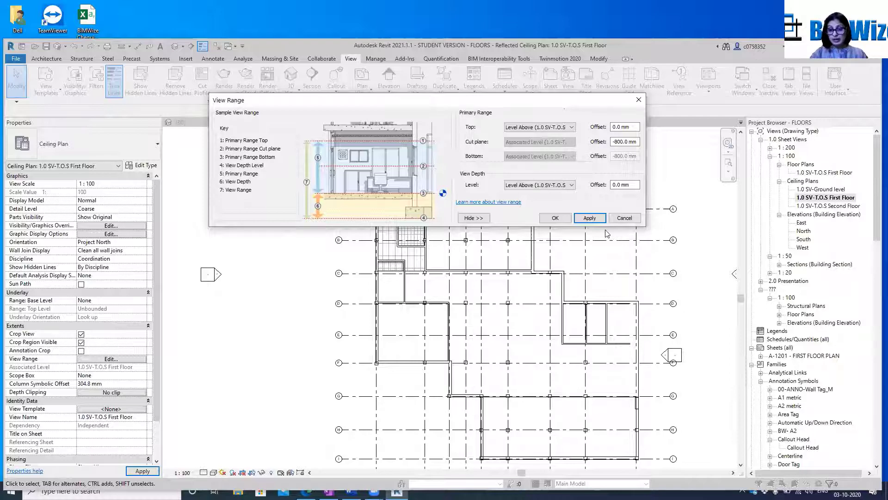
Close the view range settings and undo the recent view range and crop changes to the First Floor ceiling plan
{"action": "left_click", "coordinate": [624, 217]}
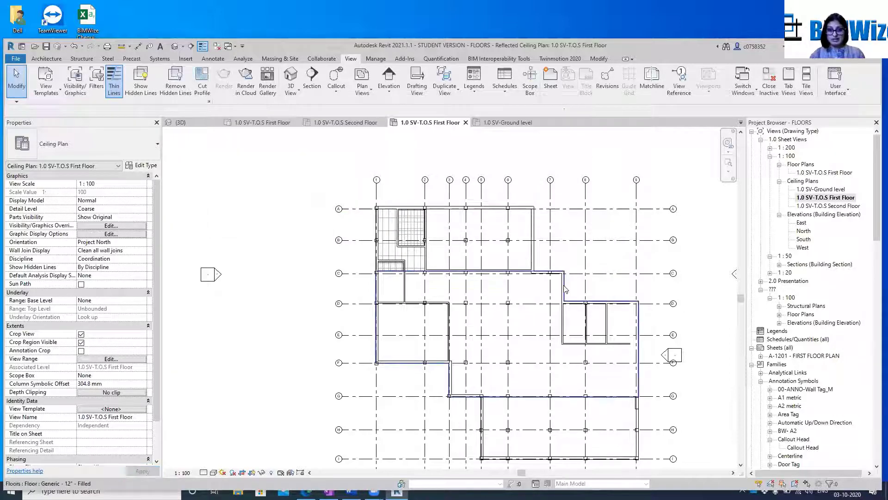
{"action": "key", "text": "ctrl+z"}
{"action": "key", "text": "ctrl+z"}
{"action": "key", "text": "ctrl+z"}
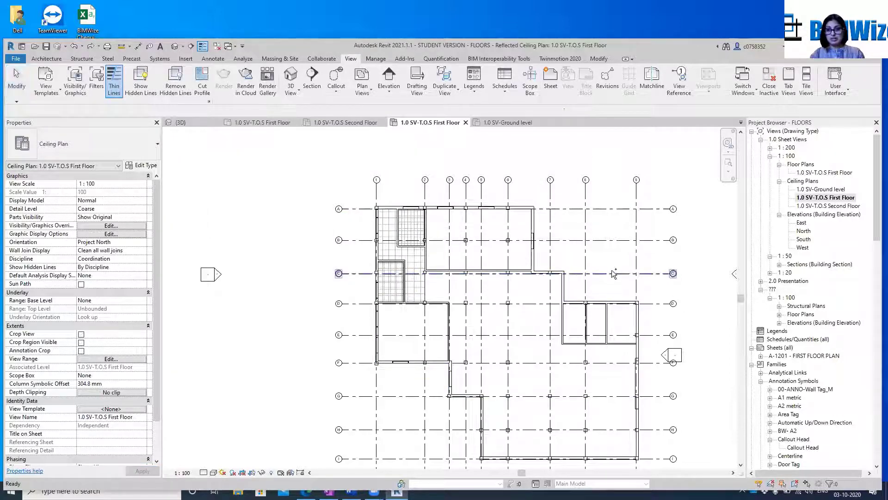
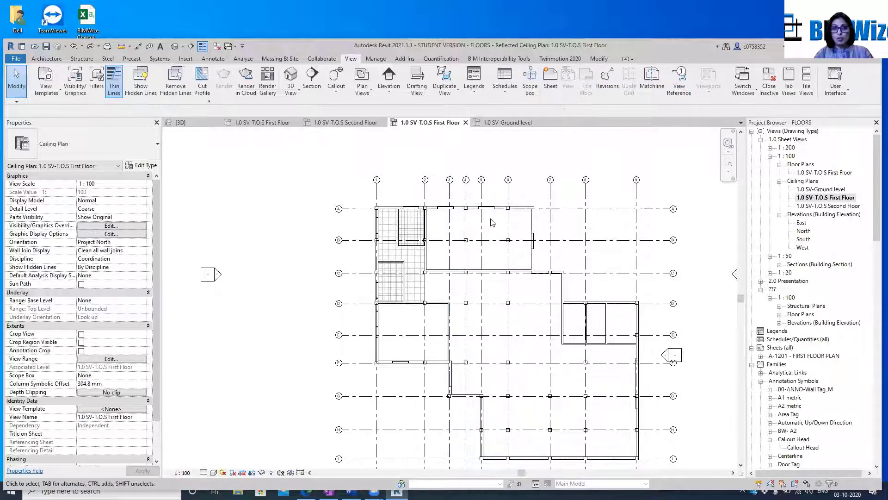
Place an automatic 600 x 600mm grid ceiling at a 2100 mm height offset in the upper middle room, dismissing the visibility warning
{"action": "scroll", "coordinate": [518, 264], "scroll_direction": "up", "scroll_amount": 4}
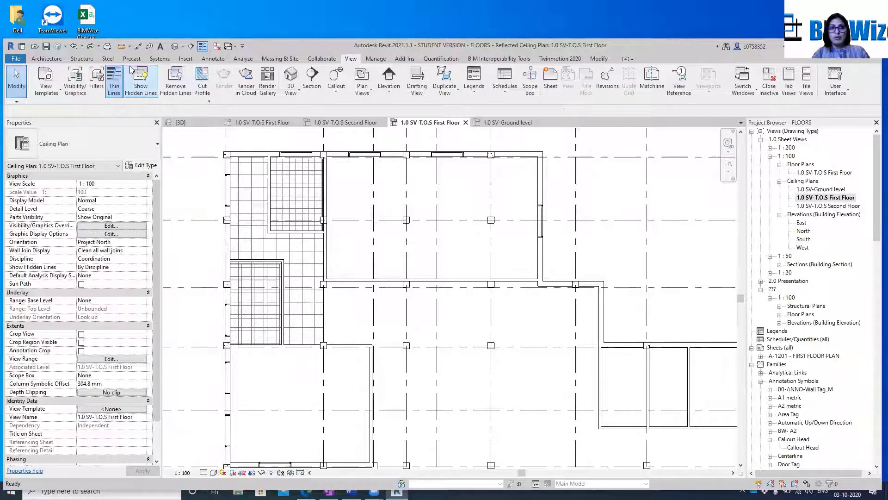
{"action": "left_click", "coordinate": [46, 58]}
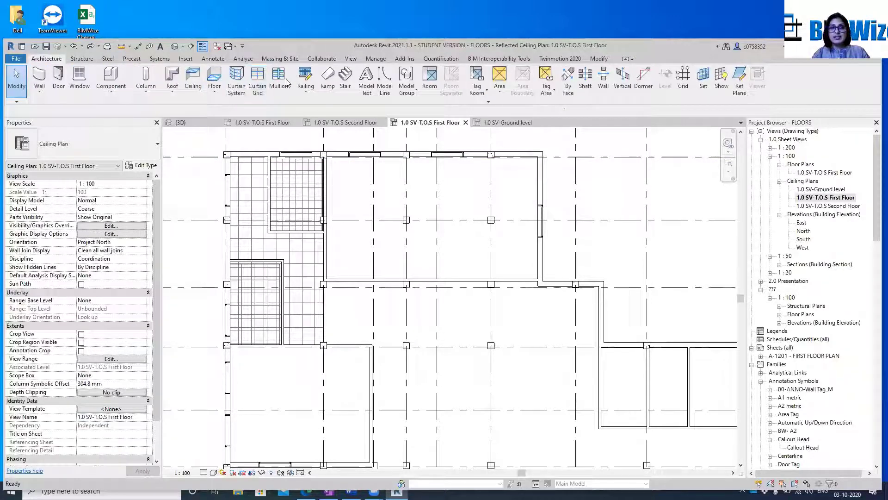
{"action": "left_click", "coordinate": [193, 82]}
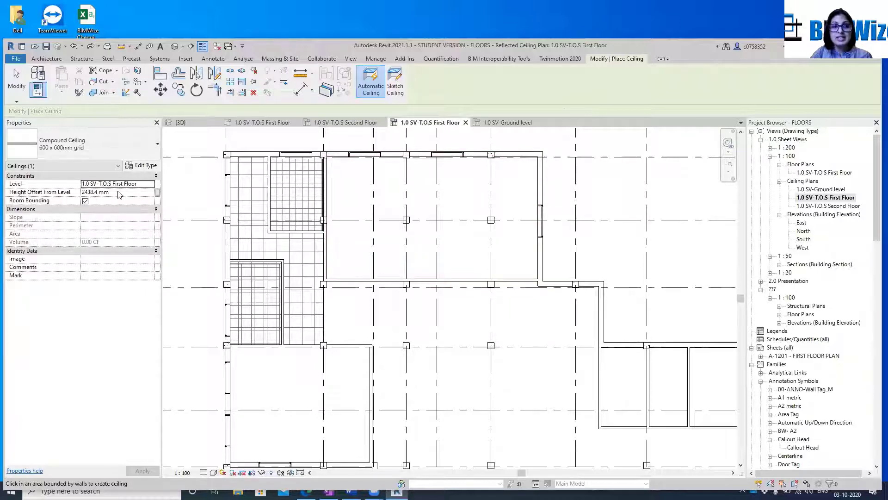
{"action": "left_click", "coordinate": [104, 192]}
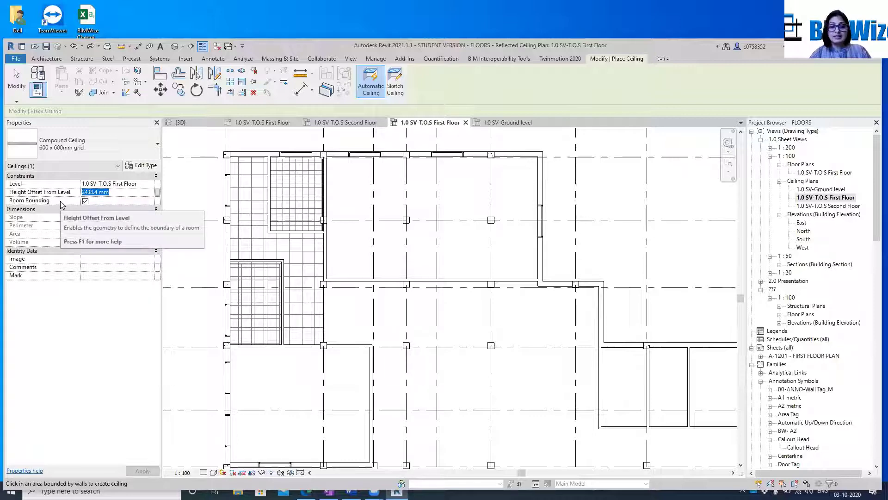
{"action": "type", "text": "2100"}
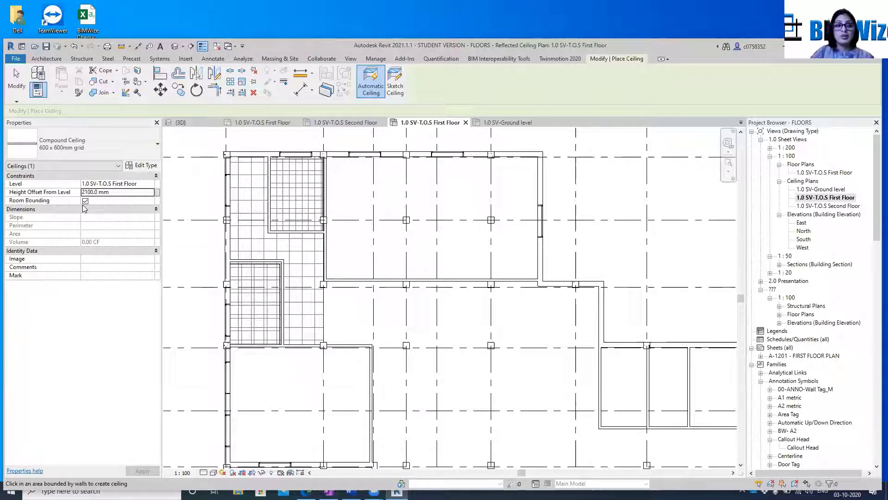
{"action": "left_click", "coordinate": [353, 240]}
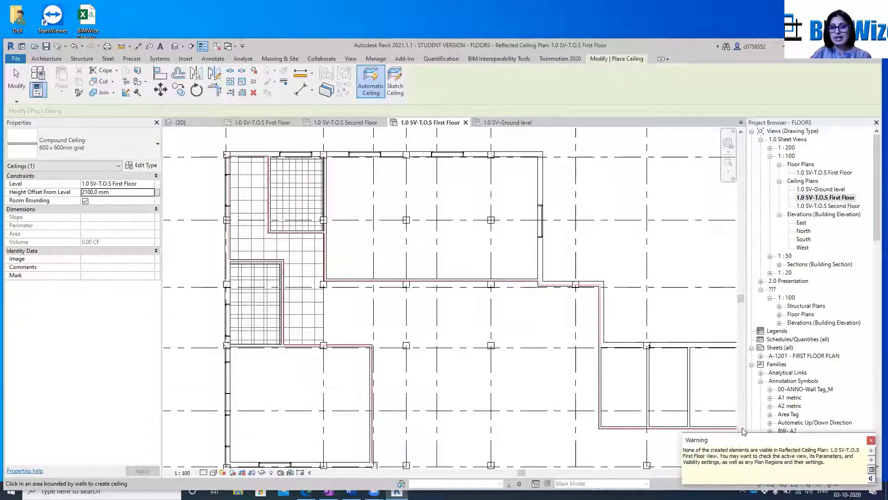
{"action": "left_click_drag", "start_coordinate": [750, 440], "coordinate": [666, 160]}
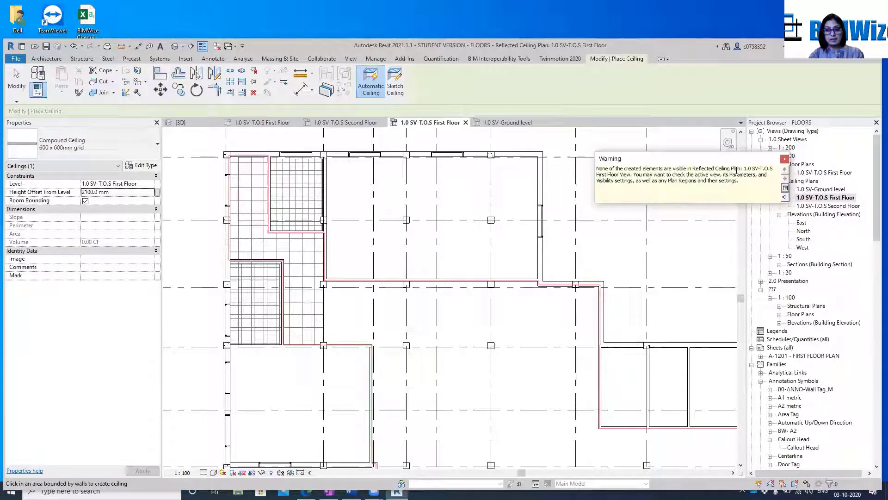
{"action": "left_click", "coordinate": [785, 159]}
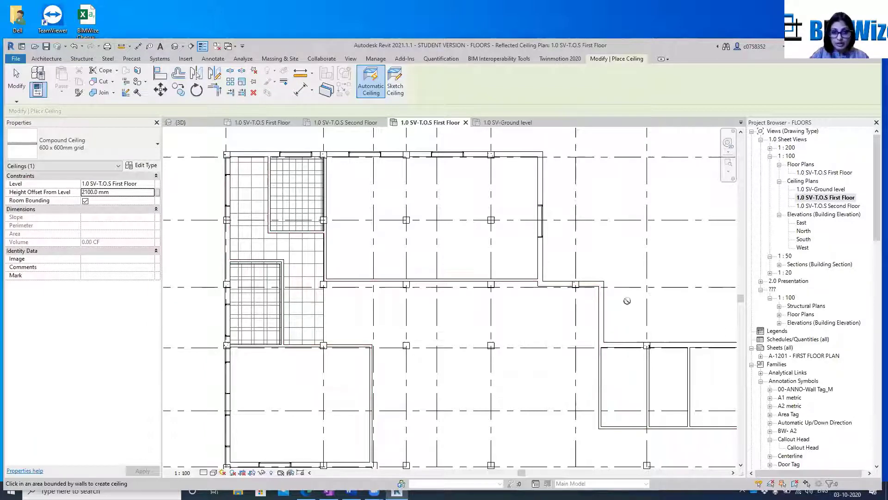
Place another automatic ceiling at a 2440 mm height offset in the large central area and end ceiling placement
{"action": "scroll", "coordinate": [397, 276], "scroll_direction": "down", "scroll_amount": 3}
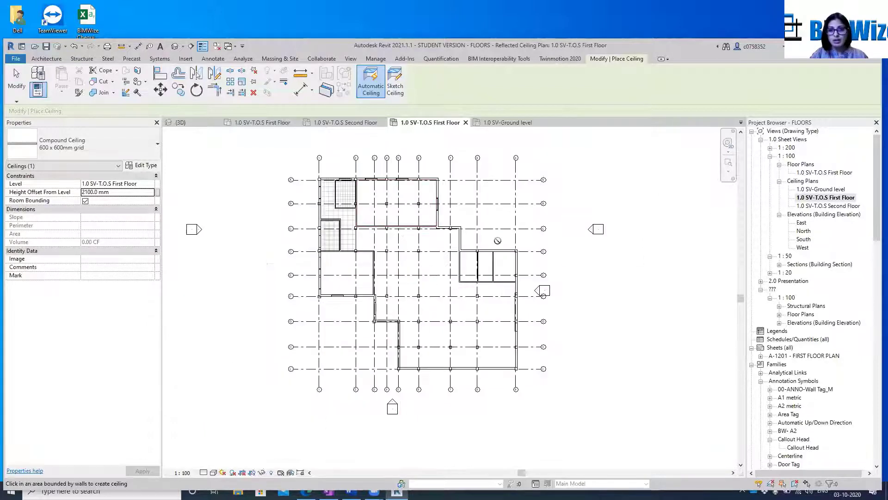
{"action": "scroll", "coordinate": [504, 267], "scroll_direction": "up", "scroll_amount": 2}
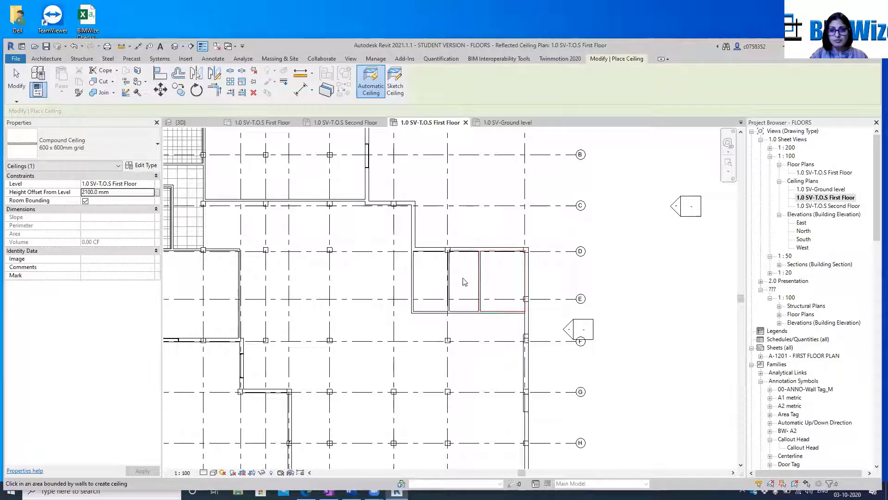
{"action": "scroll", "coordinate": [386, 308], "scroll_direction": "down", "scroll_amount": 3}
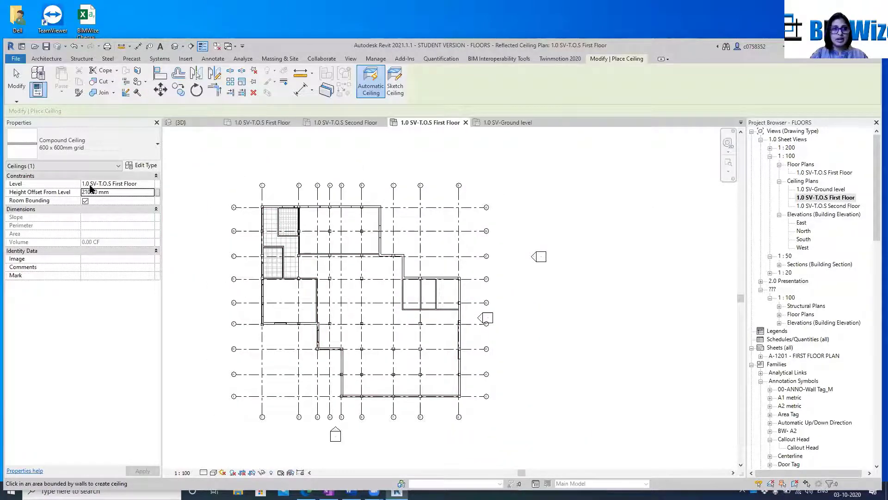
{"action": "left_click", "coordinate": [125, 185]}
{"action": "left_click", "coordinate": [129, 192]}
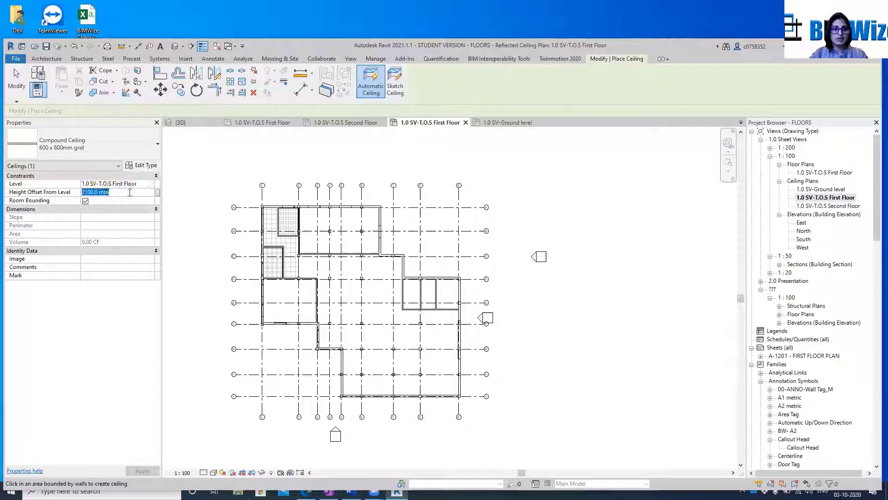
{"action": "type", "text": "2440"}
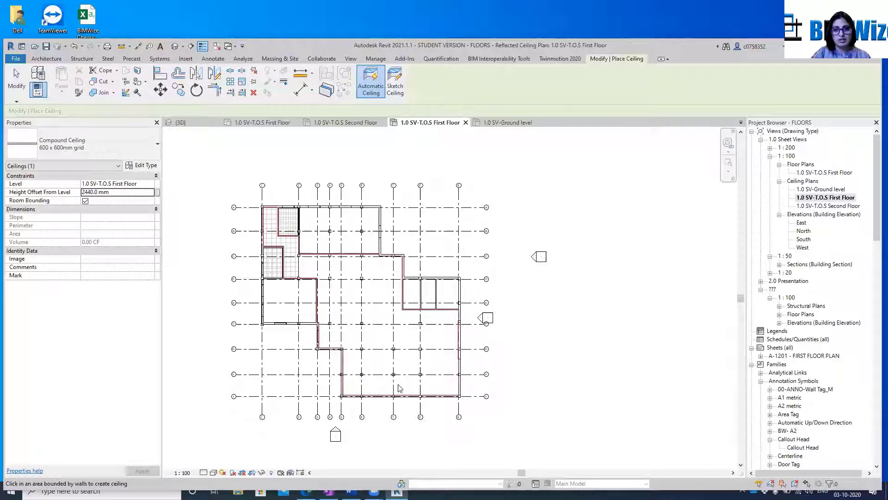
{"action": "left_click", "coordinate": [420, 387]}
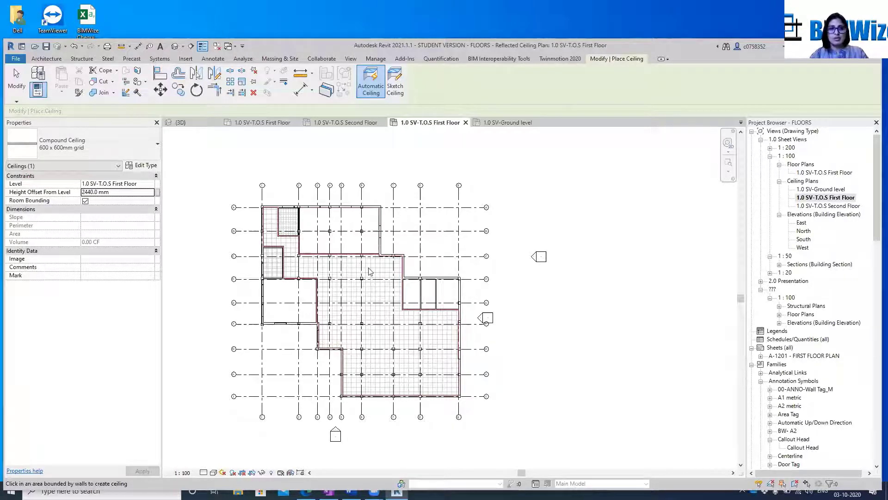
{"action": "key", "text": "Escape"}
{"action": "key", "text": "Escape"}
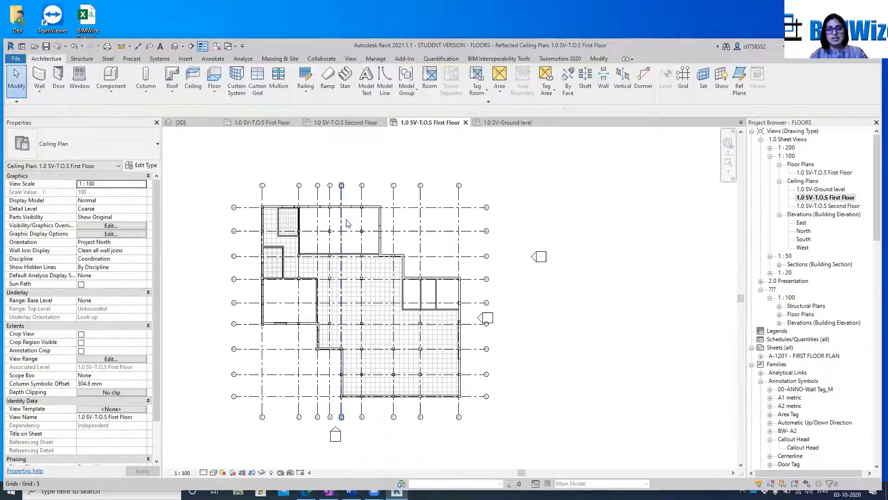
Open the 3D view and pull one side face of the section box inward to cut through the building
{"action": "left_click", "coordinate": [175, 46]}
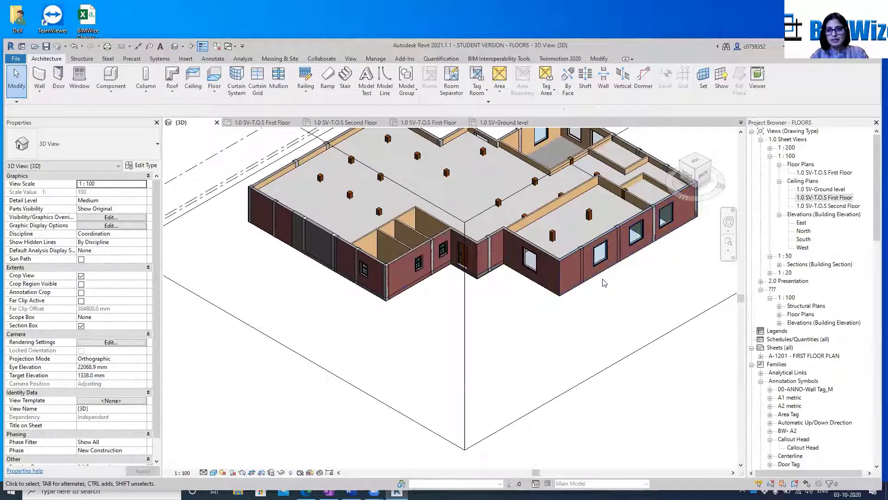
{"action": "scroll", "coordinate": [509, 303], "scroll_direction": "down", "scroll_amount": 5}
{"action": "scroll", "coordinate": [448, 280], "scroll_direction": "up", "scroll_amount": 2}
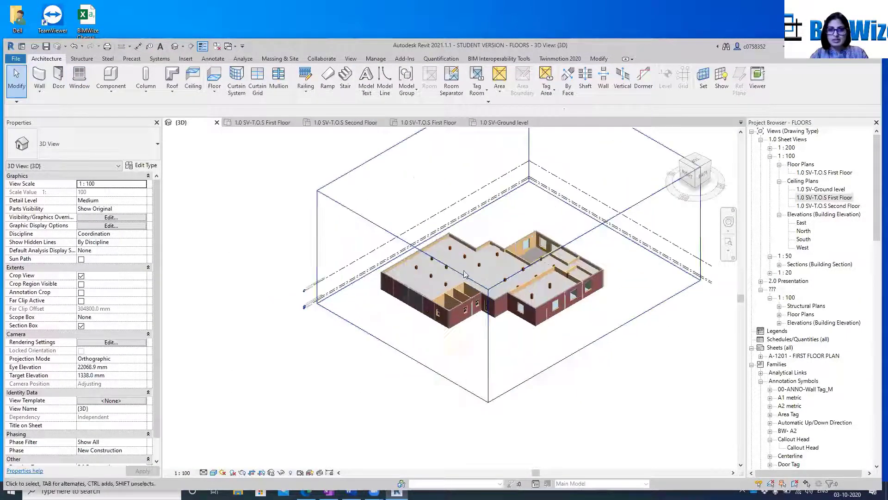
{"action": "left_click", "coordinate": [376, 225]}
{"action": "left_click_drag", "start_coordinate": [422, 186], "coordinate": [458, 300]}
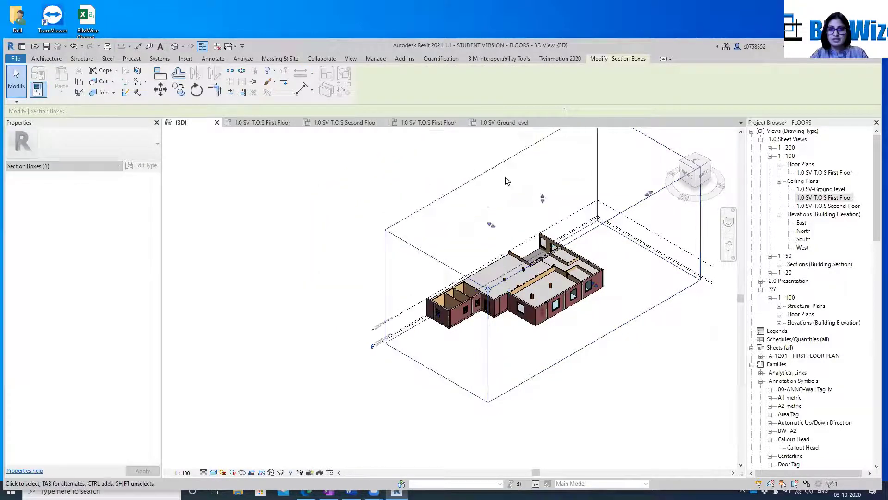
{"action": "mouse_move", "coordinate": [542, 203]}
{"action": "left_mouse_down"}
{"action": "mouse_move", "coordinate": [549, 245]}
{"action": "mouse_move", "coordinate": [548, 214]}
{"action": "left_mouse_up"}
Inspect the ceilings and walls of the cut-open building in 3D, then deselect the section box
{"action": "scroll", "coordinate": [548, 245], "scroll_direction": "up", "scroll_amount": 5}
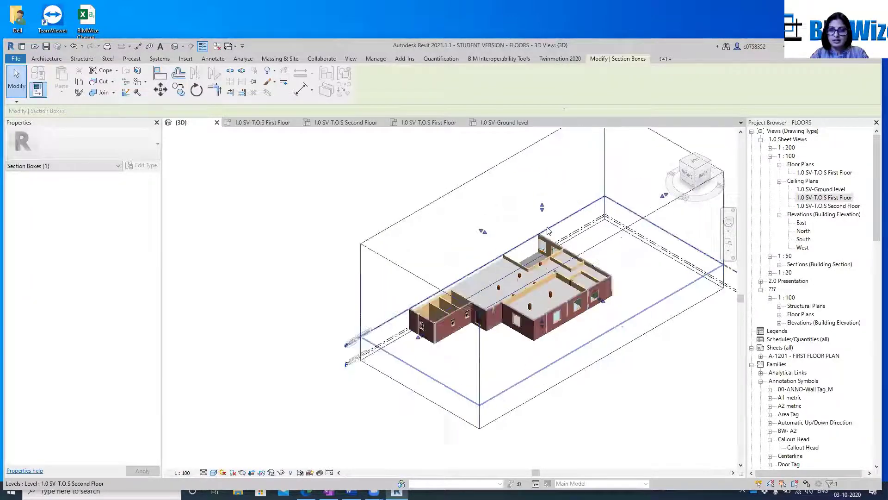
{"action": "middle_click_drag", "start_coordinate": [658, 303], "coordinate": [680, 259]}
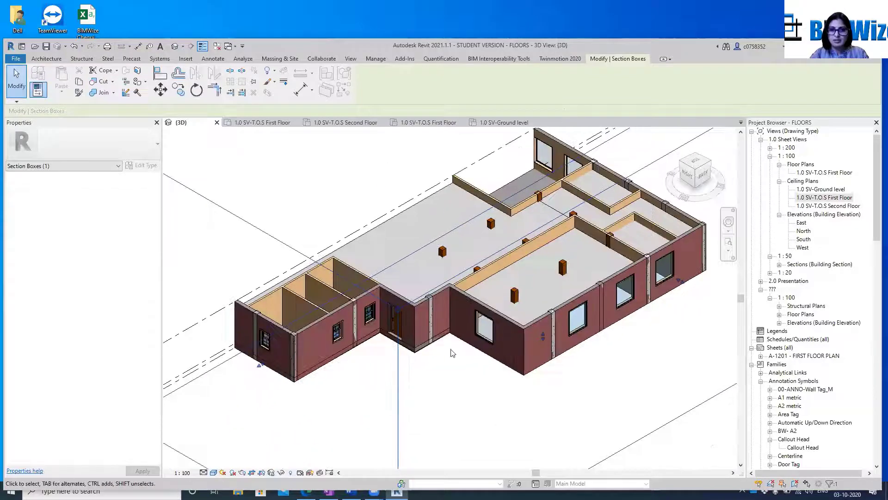
{"action": "middle_click_drag", "start_coordinate": [428, 383], "coordinate": [354, 460]}
{"action": "scroll", "coordinate": [424, 394], "scroll_direction": "up", "scroll_amount": 1}
{"action": "scroll", "coordinate": [441, 357], "scroll_direction": "up", "scroll_amount": 2}
{"action": "middle_click_drag", "start_coordinate": [542, 310], "coordinate": [445, 362]}
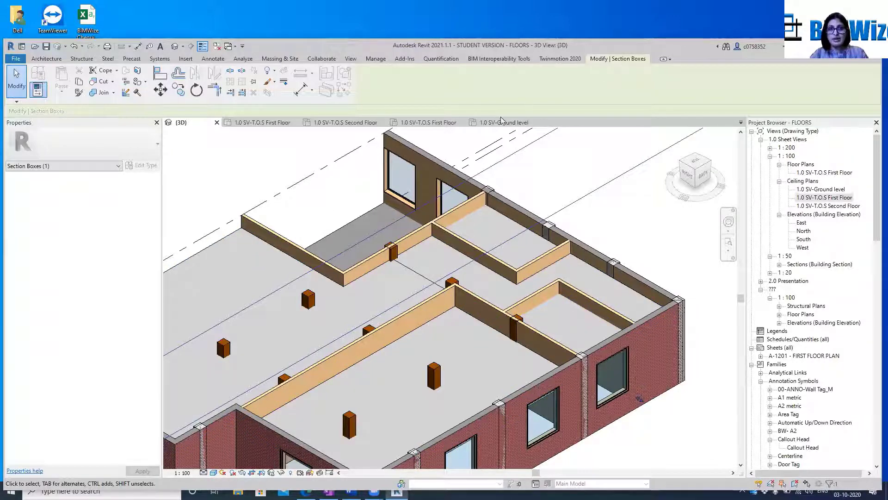
{"action": "key", "text": "Escape"}
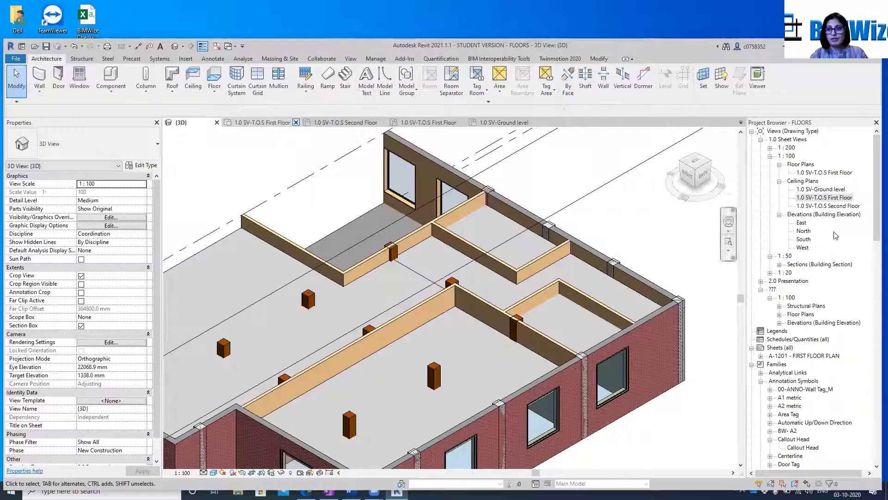
Reopen the First Floor ceiling plan and set its view range cut plane offset to 2000 mm
{"action": "double_click", "coordinate": [844, 199]}
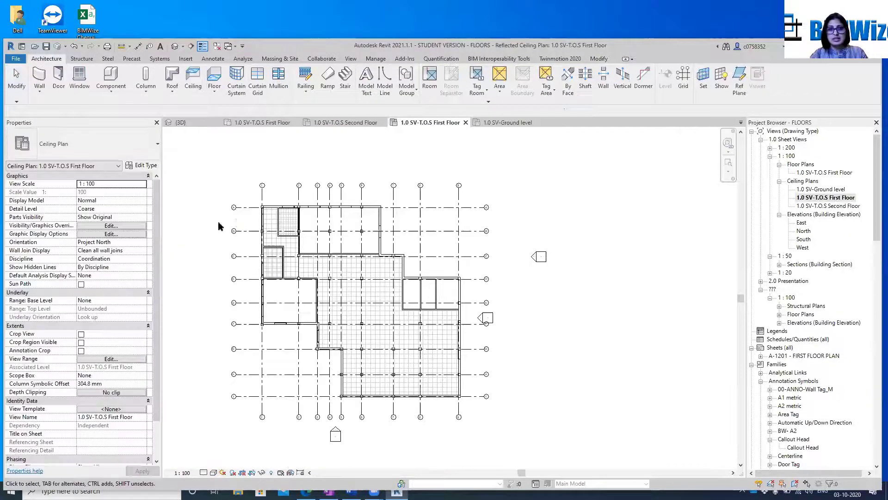
{"action": "scroll", "coordinate": [260, 271], "scroll_direction": "up", "scroll_amount": 4}
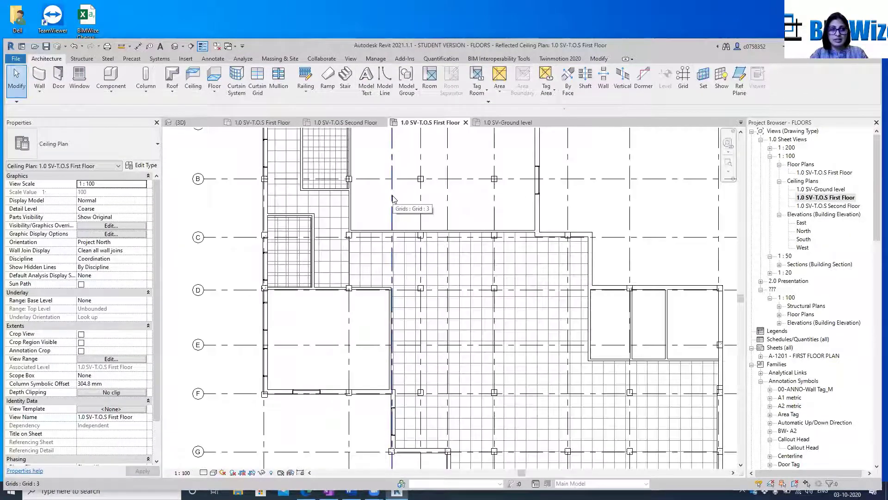
{"action": "left_click", "coordinate": [99, 360]}
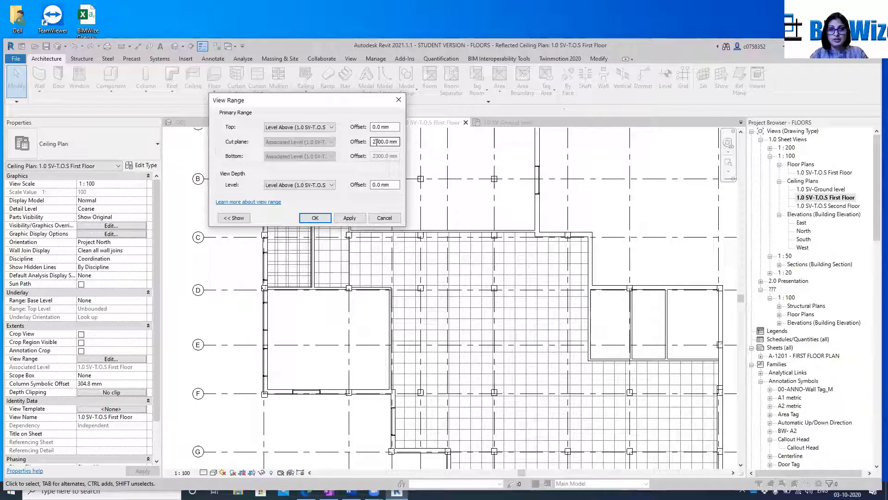
{"action": "left_click_drag", "start_coordinate": [373, 142], "coordinate": [403, 141]}
{"action": "type", "text": "20"}
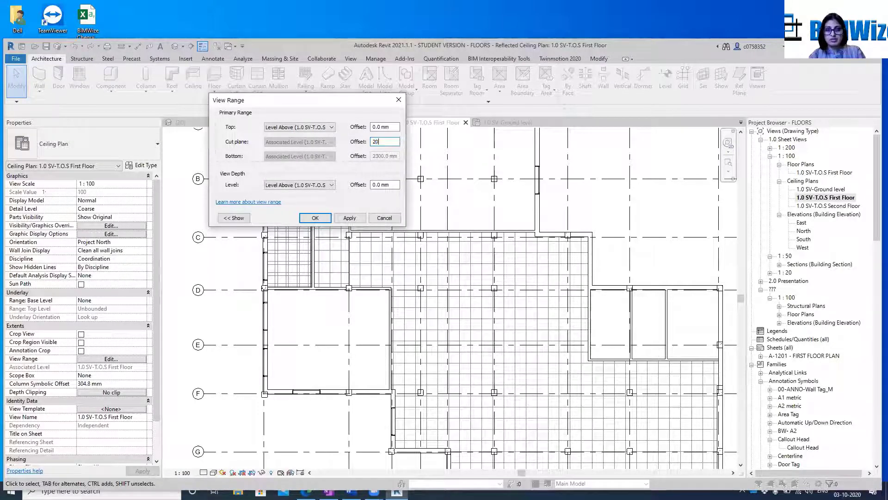
{"action": "type", "text": "00"}
{"action": "left_click", "coordinate": [349, 218]}
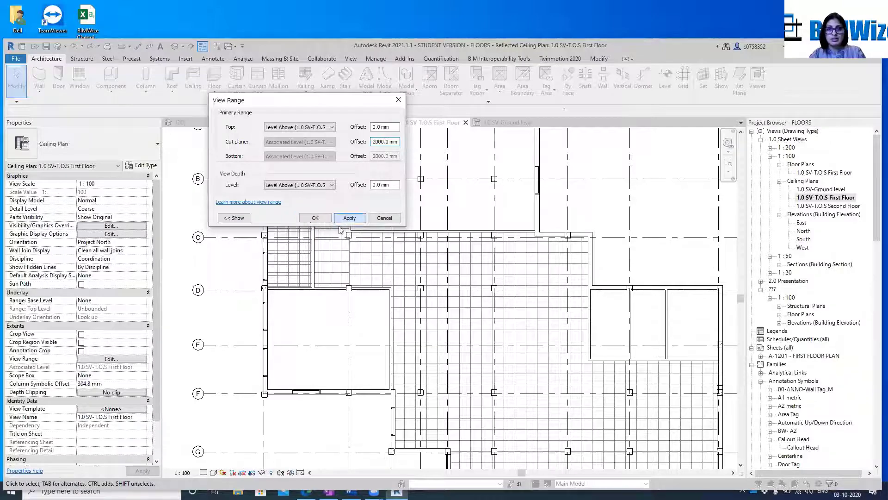
{"action": "left_click", "coordinate": [315, 218]}
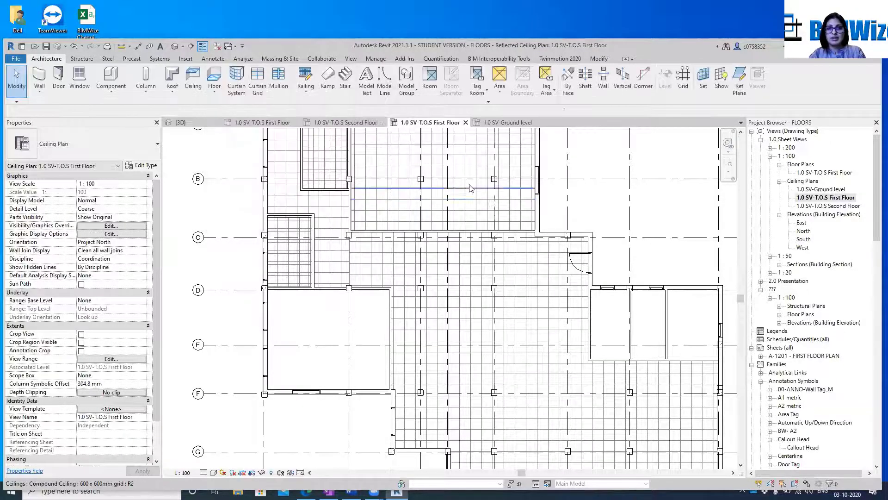
Examine the ceiling grids and openings across the First Floor ceiling plan
{"action": "scroll", "coordinate": [472, 228], "scroll_direction": "down", "scroll_amount": 3}
{"action": "scroll", "coordinate": [467, 222], "scroll_direction": "up", "scroll_amount": 5}
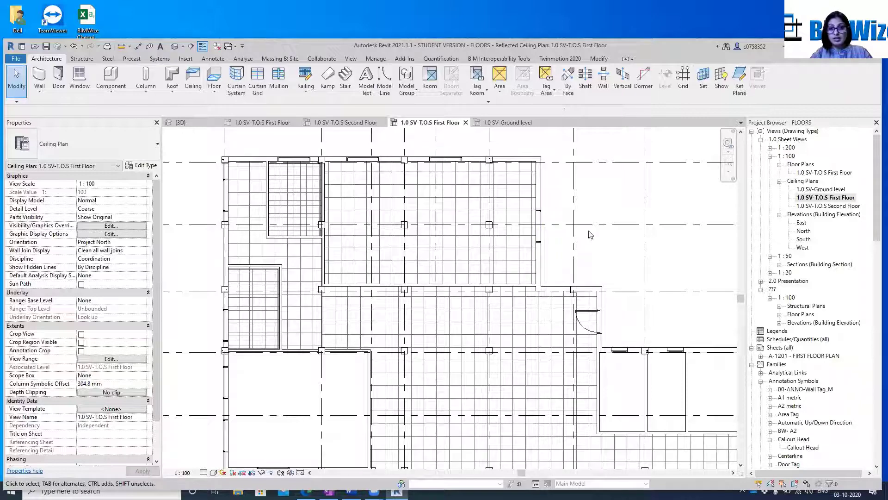
{"action": "scroll", "coordinate": [588, 227], "scroll_direction": "down", "scroll_amount": 4}
{"action": "middle_click_drag", "start_coordinate": [634, 227], "coordinate": [584, 224]}
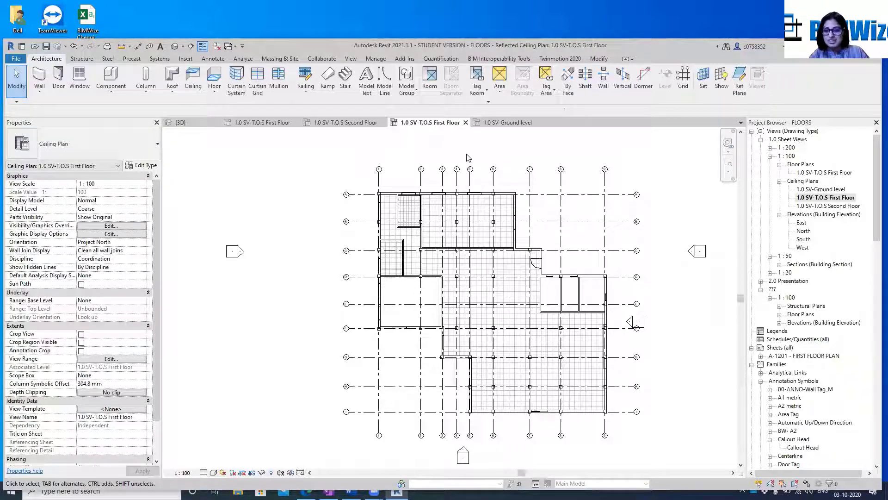
{"action": "middle_click_drag", "start_coordinate": [311, 370], "coordinate": [310, 321]}
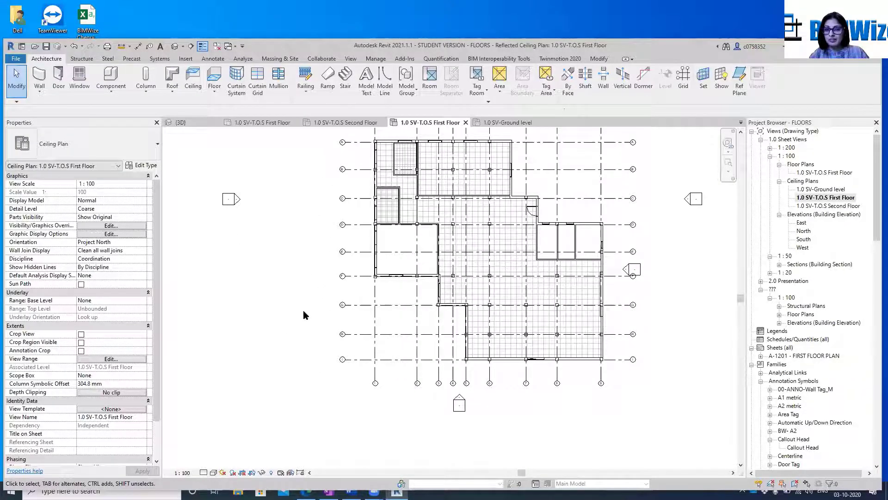
{"action": "scroll", "coordinate": [597, 206], "scroll_direction": "up", "scroll_amount": 1}
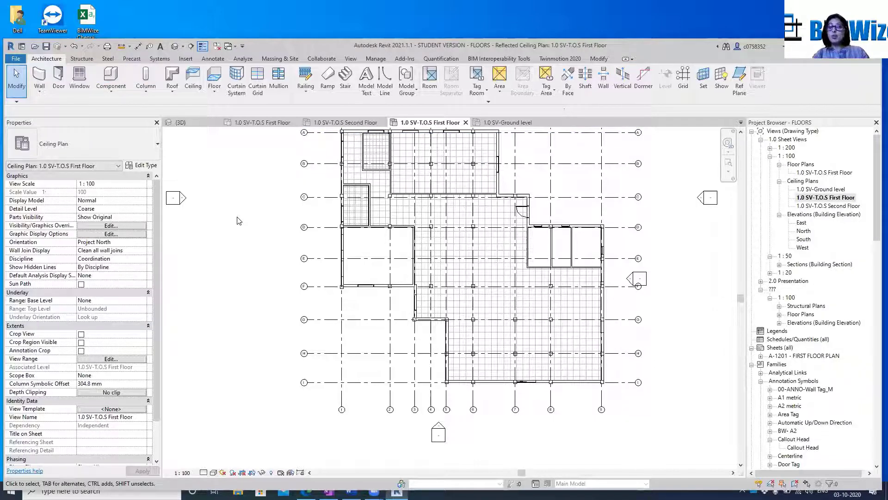
{"action": "scroll", "coordinate": [239, 221], "scroll_direction": "down", "scroll_amount": 1}
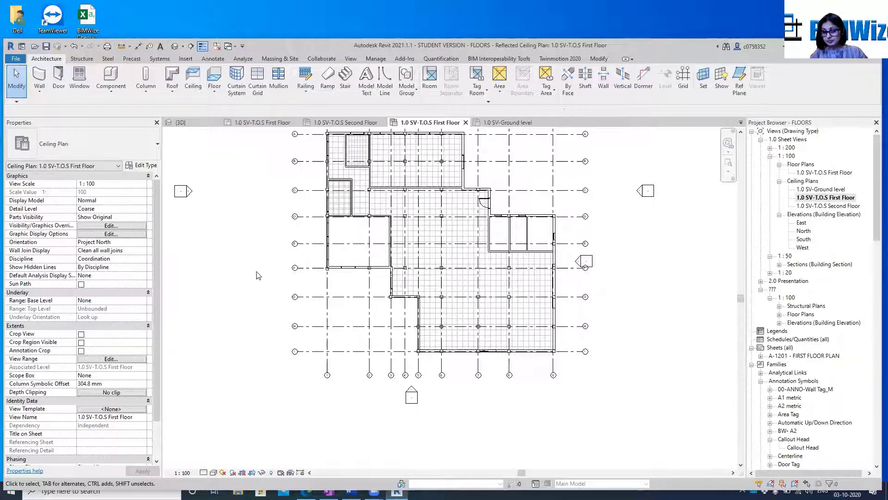
{"action": "scroll", "coordinate": [286, 336], "scroll_direction": "down", "scroll_amount": 2}
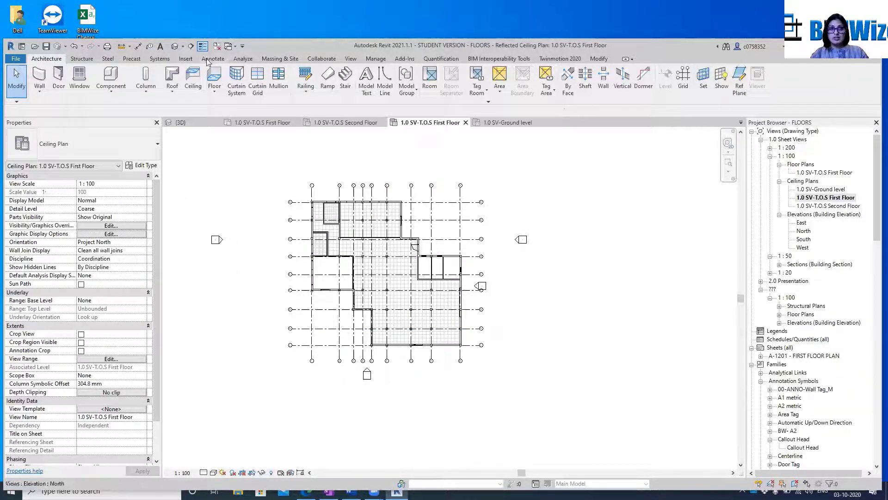
Close all inactive views, keeping only the First Floor ceiling plan open
{"action": "left_click", "coordinate": [217, 45]}
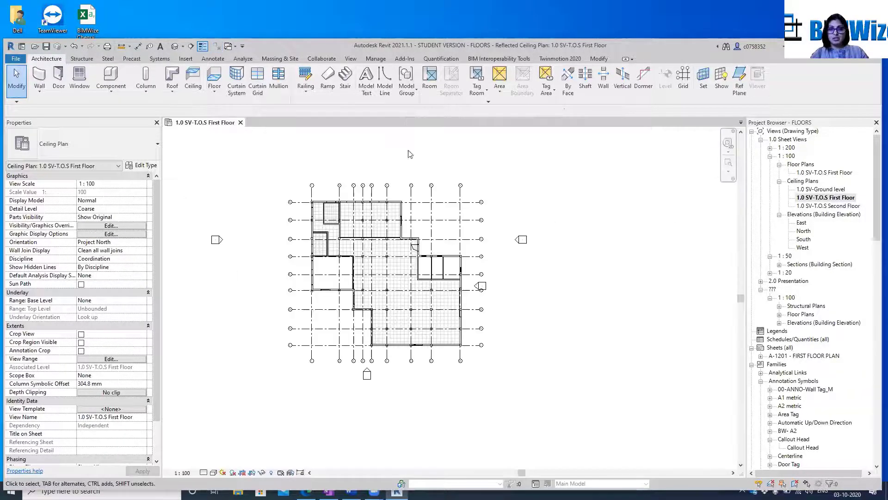
Open the 1.0 SV-T.O.S First Floor floor plan and start a Roof by Footprint sketch
{"action": "double_click", "coordinate": [833, 172]}
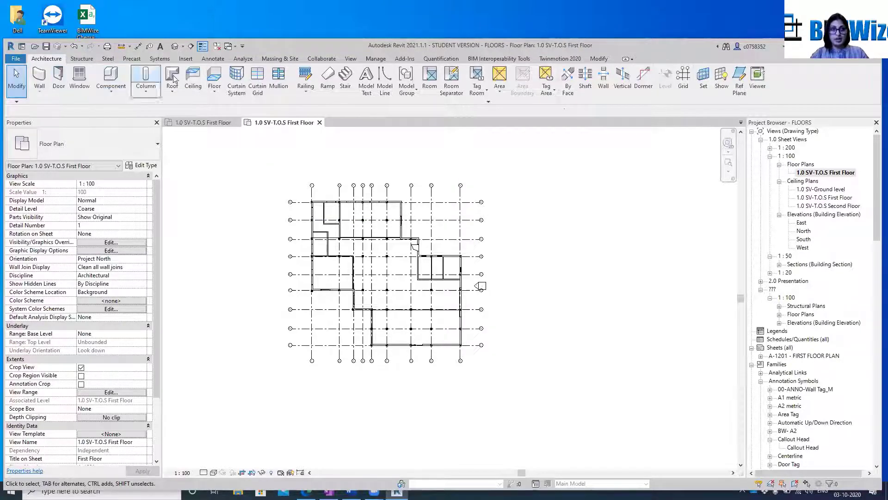
{"action": "left_click", "coordinate": [172, 90]}
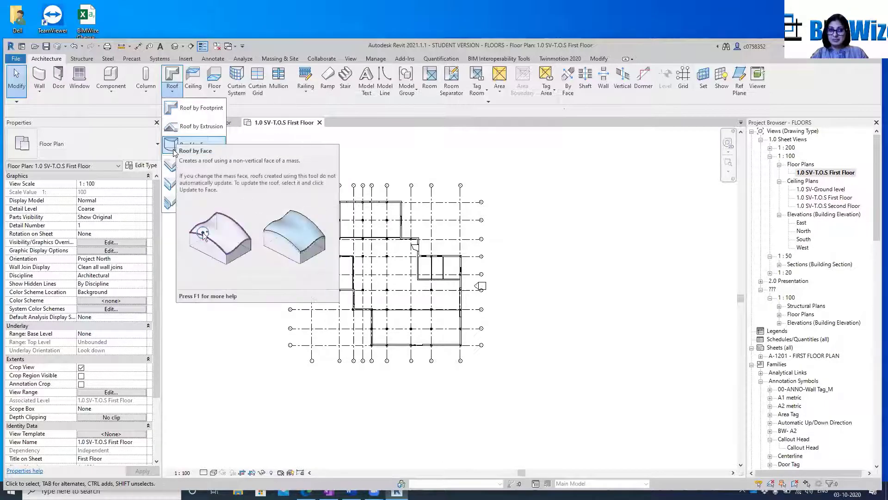
{"action": "left_click", "coordinate": [196, 110]}
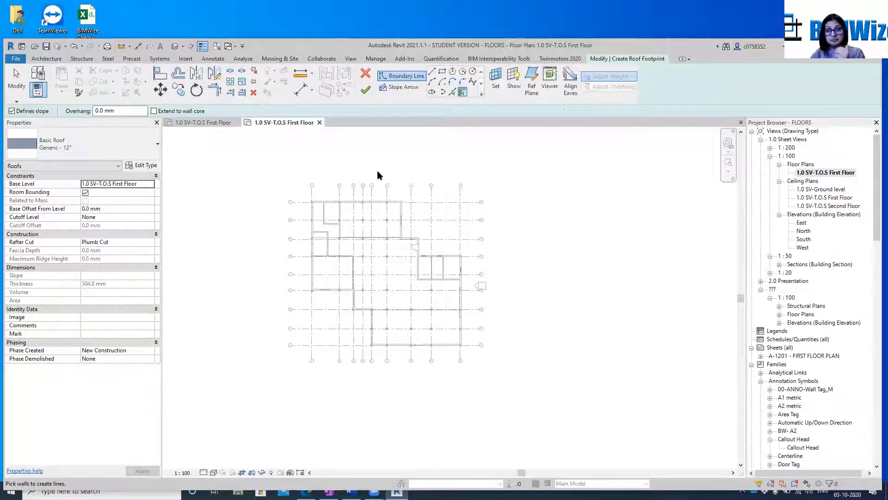
{"action": "left_click", "coordinate": [432, 72]}
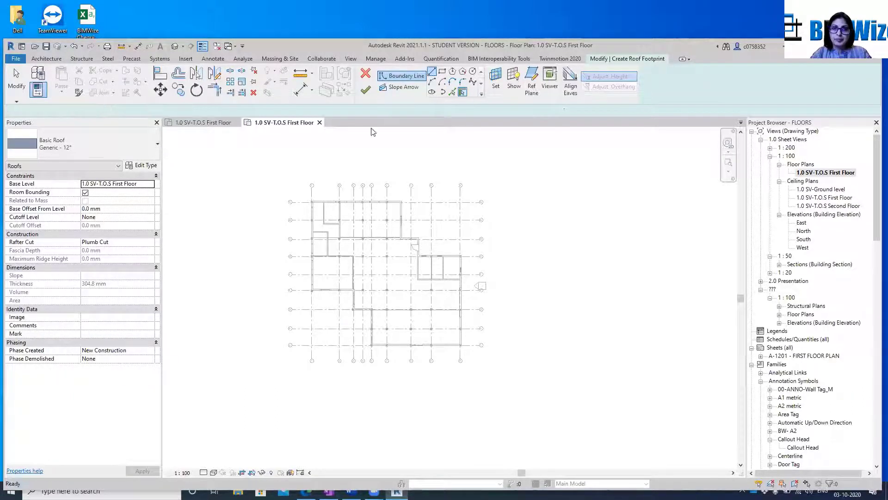
{"action": "scroll", "coordinate": [329, 190], "scroll_direction": "up", "scroll_amount": 1}
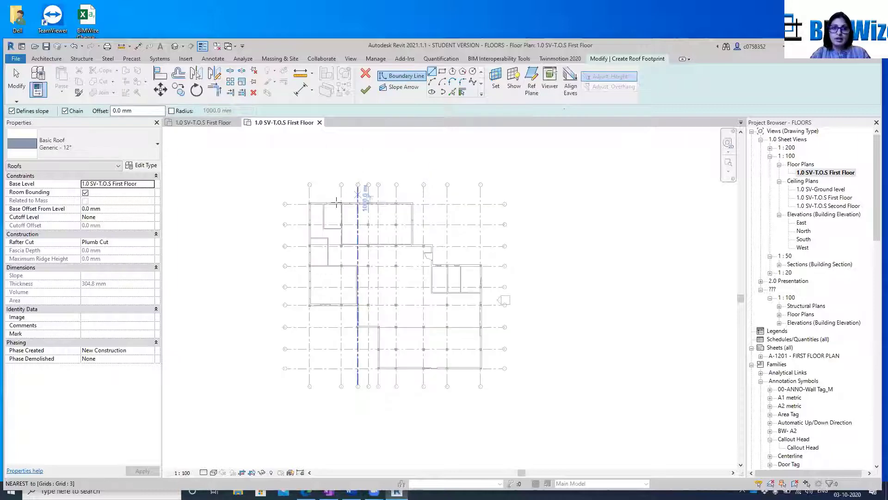
{"action": "scroll", "coordinate": [329, 204], "scroll_direction": "up", "scroll_amount": 2}
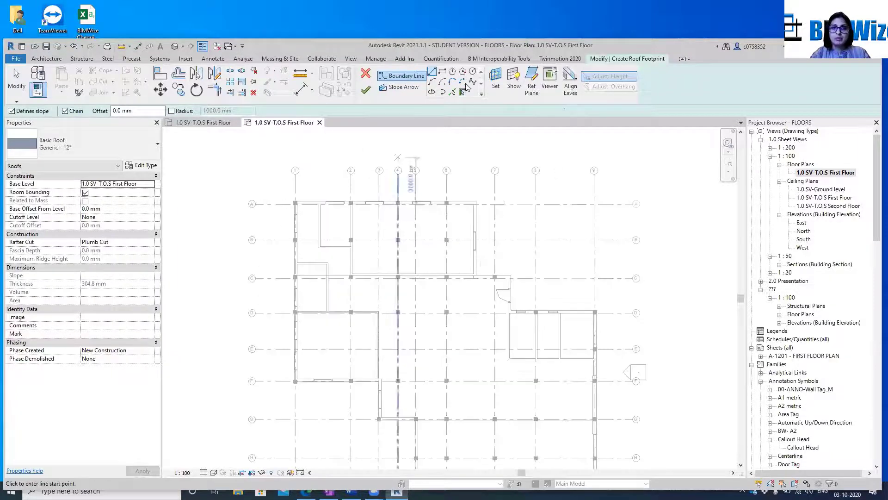
{"action": "left_click", "coordinate": [295, 203]}
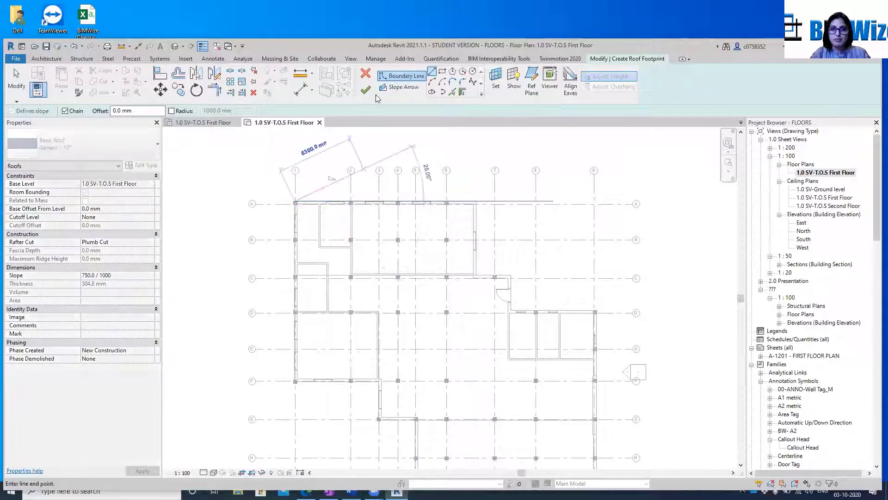
Sketch a rectangular roof boundary about 13,030 mm deep from the outer wall corner at grids 1 and A to the east wall just below grid E
{"action": "left_click", "coordinate": [442, 71]}
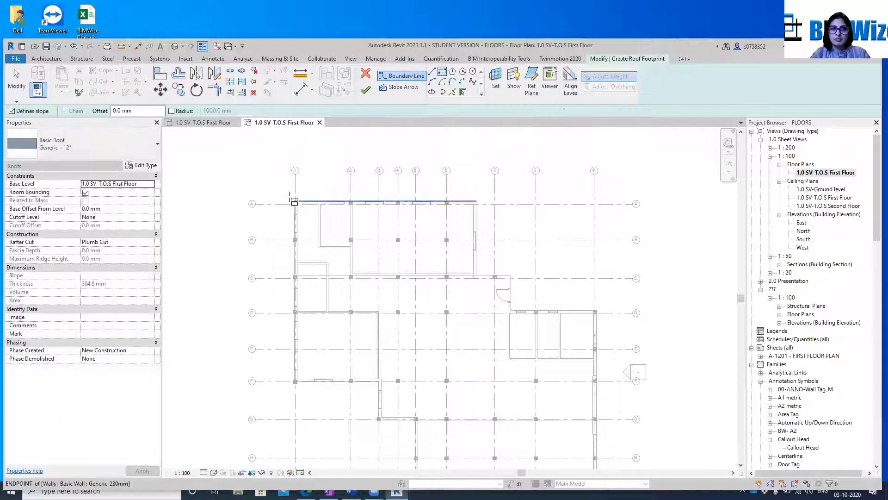
{"action": "scroll", "coordinate": [296, 195], "scroll_direction": "up", "scroll_amount": 3}
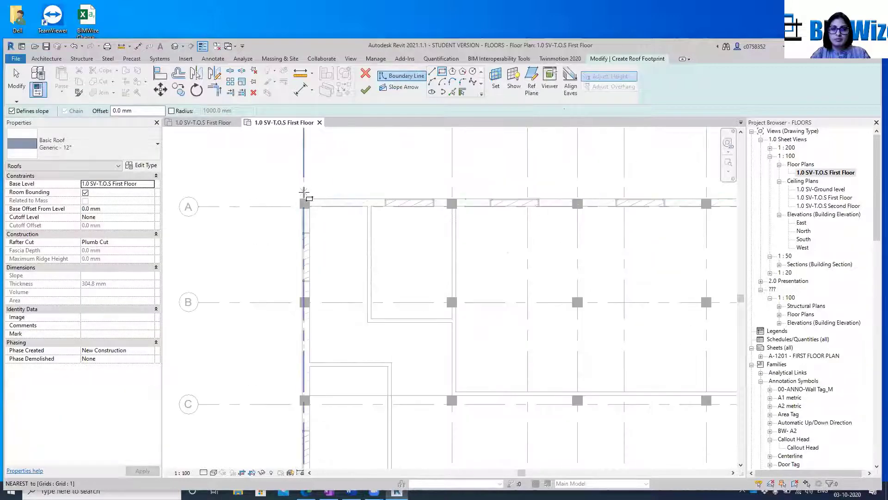
{"action": "left_click", "coordinate": [299, 196]}
{"action": "scroll", "coordinate": [300, 196], "scroll_direction": "down", "scroll_amount": 3}
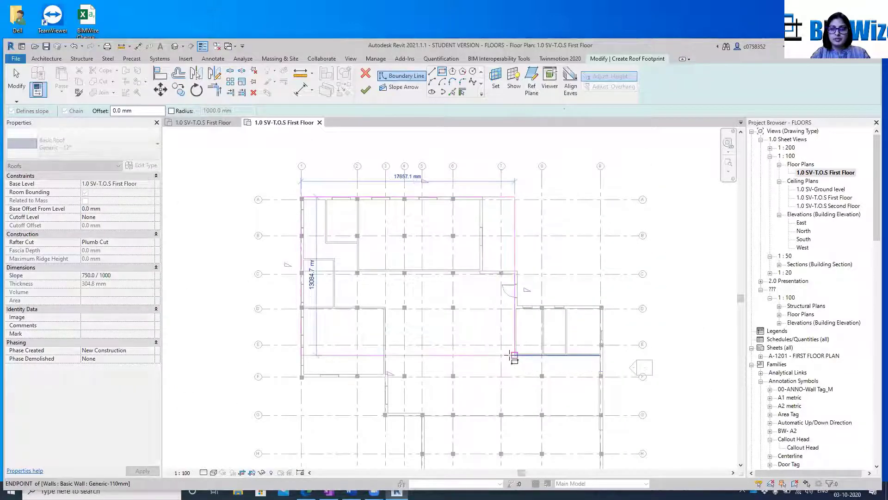
{"action": "scroll", "coordinate": [511, 355], "scroll_direction": "down", "scroll_amount": 1}
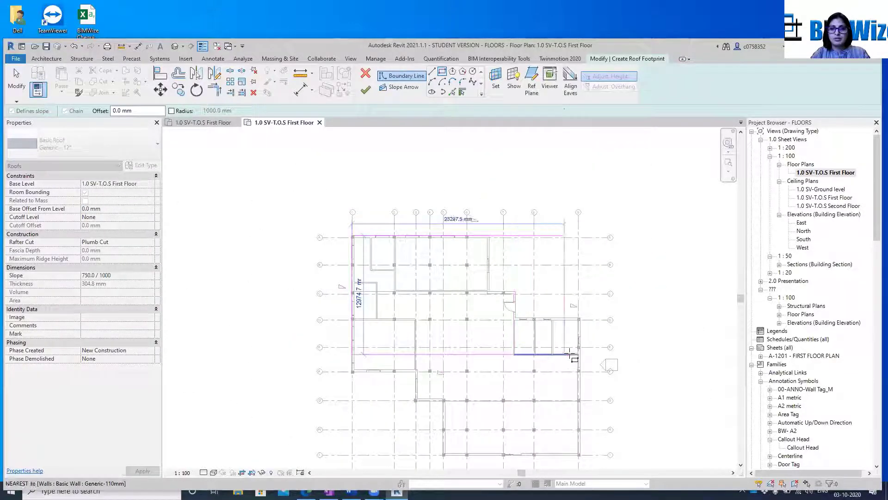
{"action": "scroll", "coordinate": [578, 354], "scroll_direction": "up", "scroll_amount": 3}
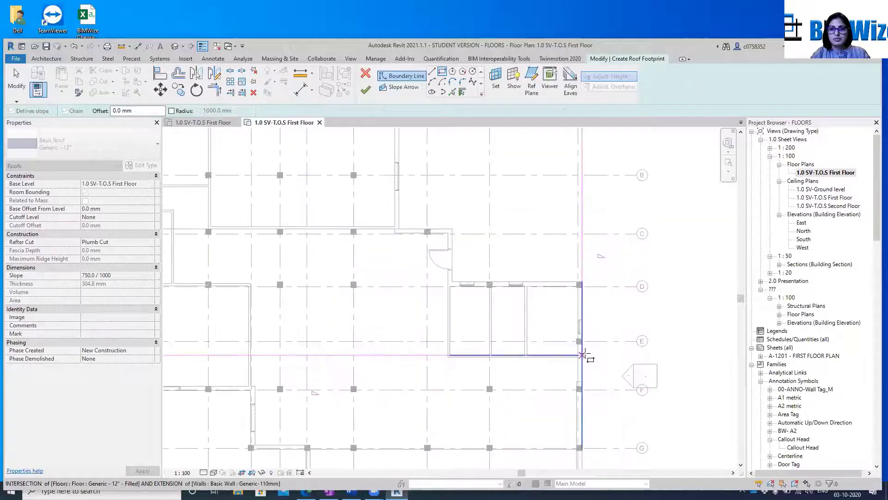
{"action": "left_click", "coordinate": [582, 355]}
Try to add a second boundary rectangle, about 14,655 by 10,737 mm, over the building's lower wing
{"action": "left_click", "coordinate": [581, 356]}
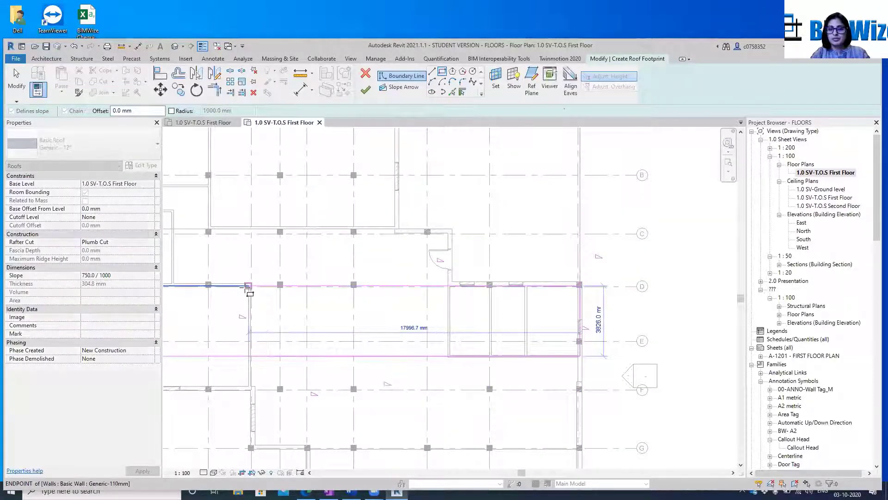
{"action": "scroll", "coordinate": [680, 292], "scroll_direction": "down", "scroll_amount": 3}
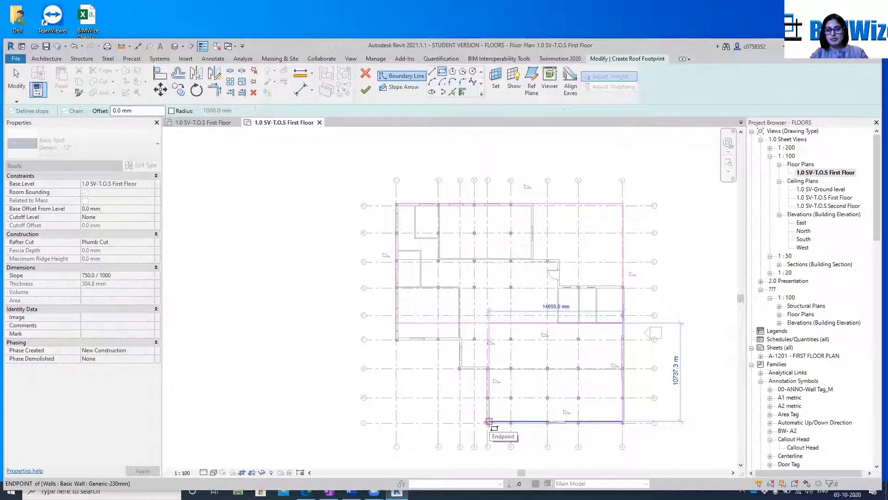
{"action": "left_click", "coordinate": [489, 422]}
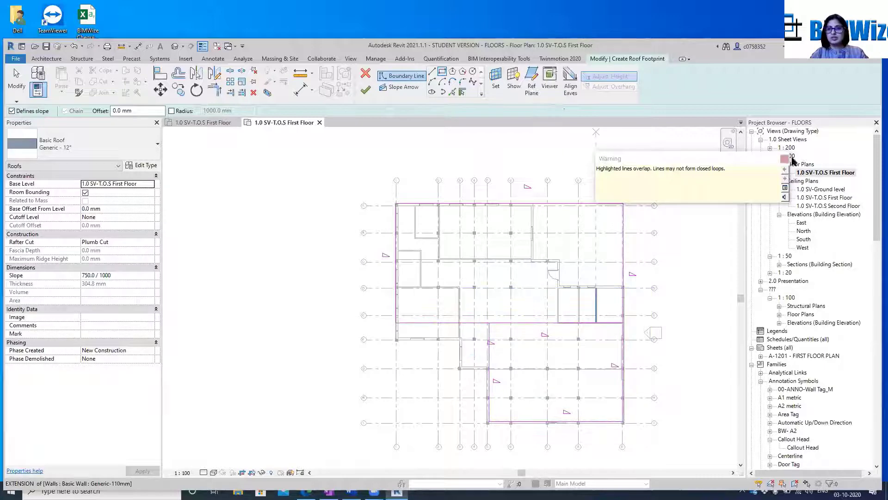
{"action": "left_click", "coordinate": [788, 160]}
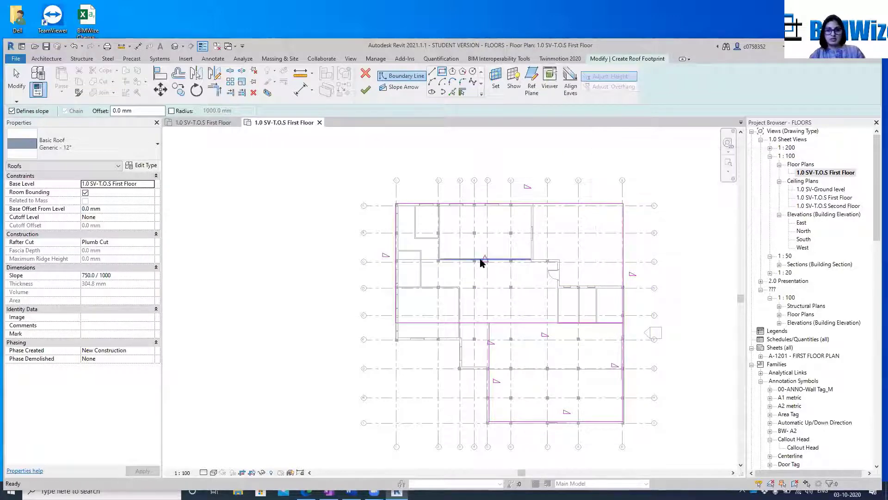
{"action": "key", "text": "Escape"}
{"action": "scroll", "coordinate": [480, 257], "scroll_direction": "up", "scroll_amount": 5}
{"action": "scroll", "coordinate": [654, 271], "scroll_direction": "down", "scroll_amount": 3}
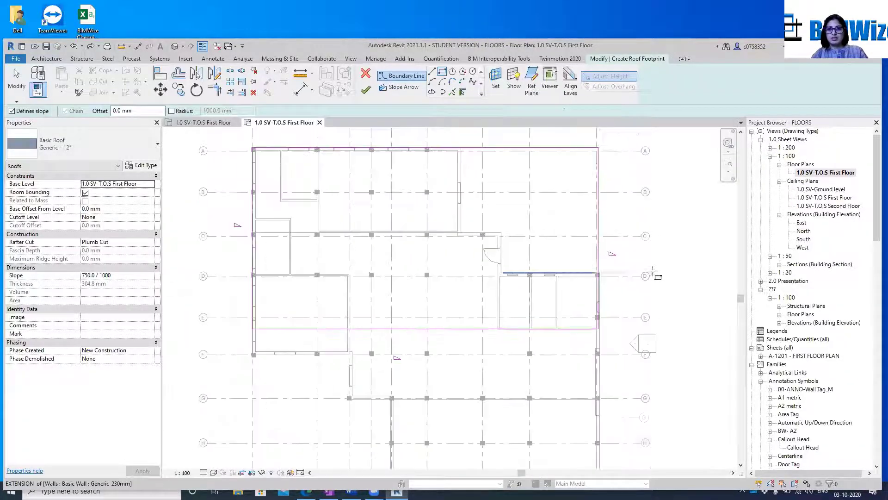
Move the roof's east boundary line outward and set its distance from the outer wall to 1500 mm
{"action": "left_click", "coordinate": [599, 179]}
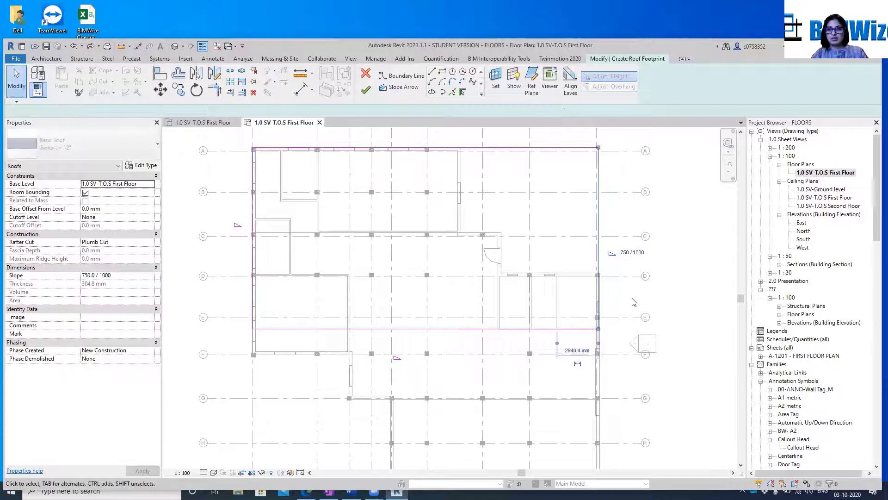
{"action": "scroll", "coordinate": [631, 298], "scroll_direction": "up", "scroll_amount": 3}
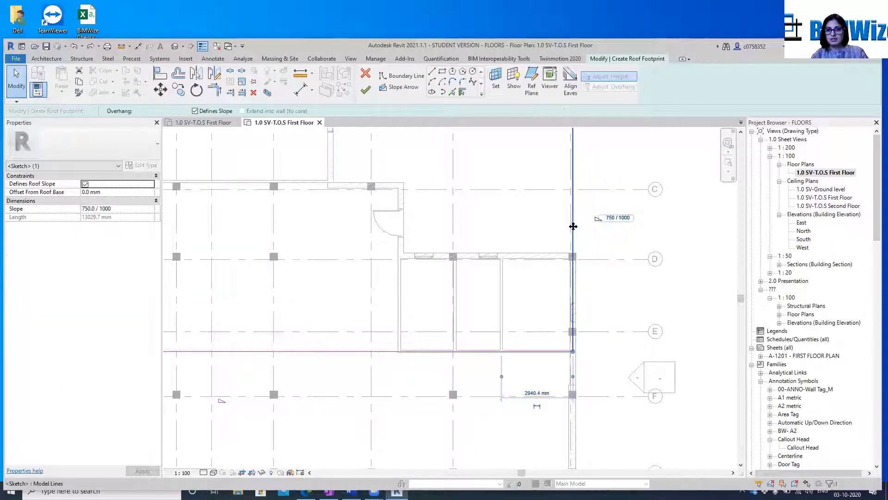
{"action": "left_click_drag", "start_coordinate": [581, 225], "coordinate": [624, 225]}
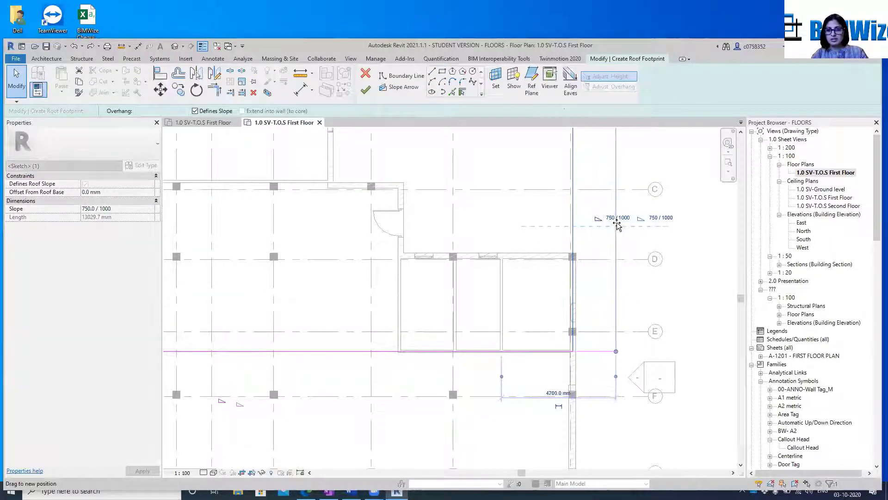
{"action": "scroll", "coordinate": [648, 267], "scroll_direction": "down", "scroll_amount": 2}
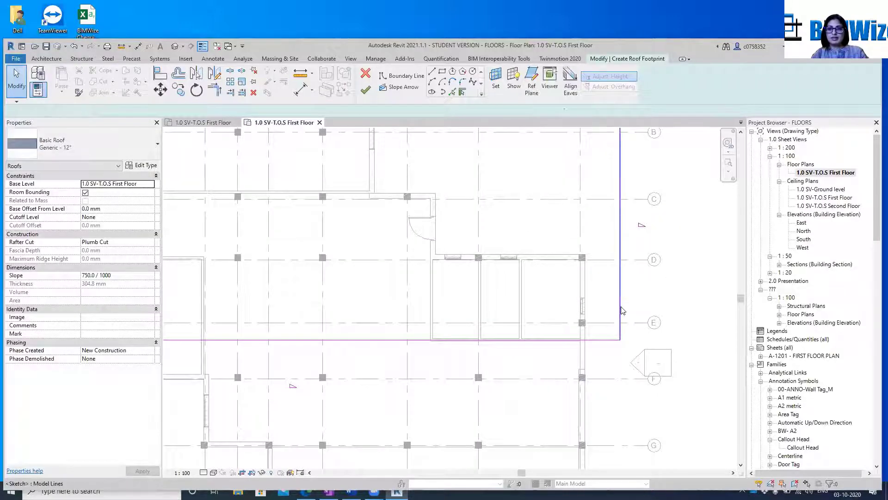
{"action": "left_click", "coordinate": [601, 362]}
{"action": "scroll", "coordinate": [606, 364], "scroll_direction": "up", "scroll_amount": 4}
{"action": "left_click", "coordinate": [597, 370]}
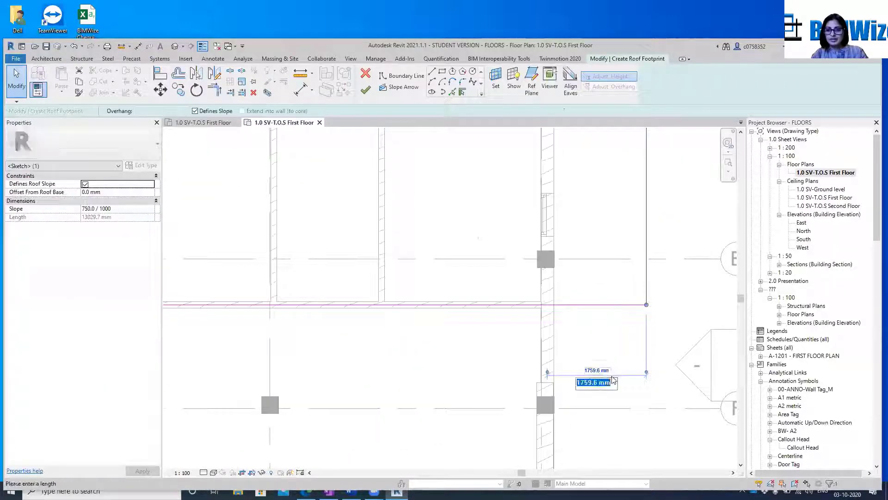
{"action": "type", "text": "150"}
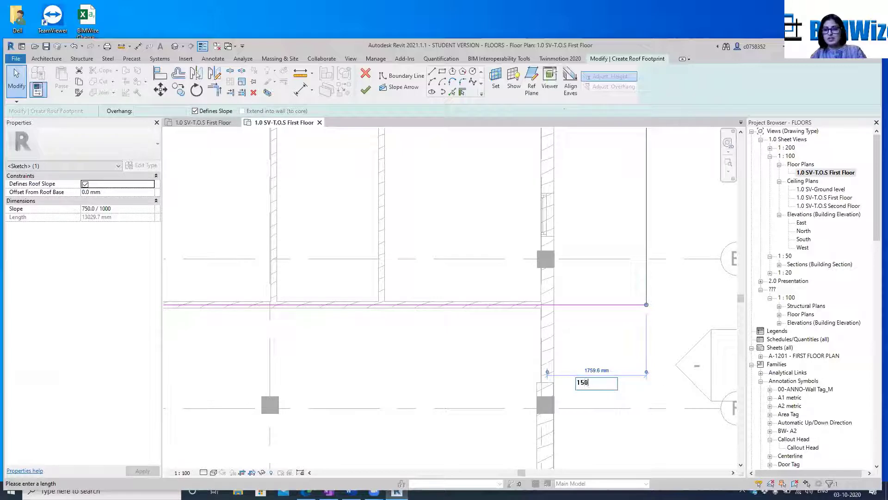
{"action": "type", "text": "0"}
{"action": "key", "text": "Return"}
Move the roof's north boundary line outward to the grid bubbles, about 2,512 mm beyond the outer wall
{"action": "scroll", "coordinate": [703, 349], "scroll_direction": "down", "scroll_amount": 5}
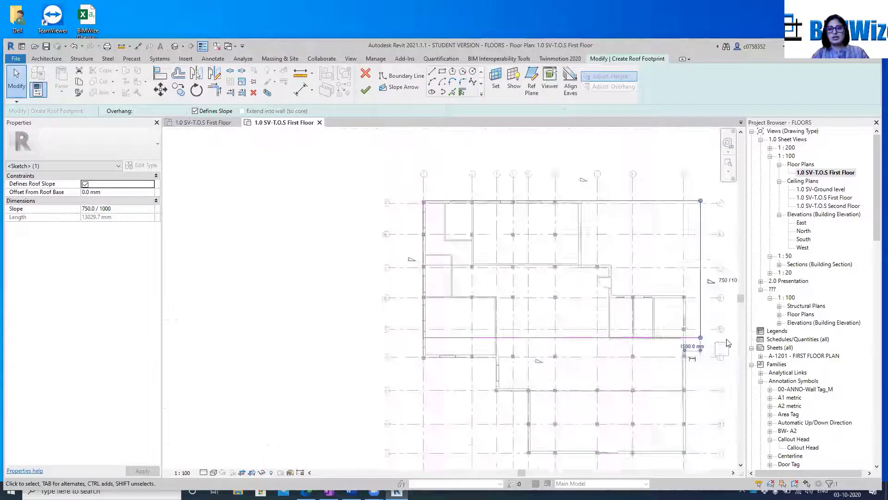
{"action": "scroll", "coordinate": [642, 234], "scroll_direction": "up", "scroll_amount": 3}
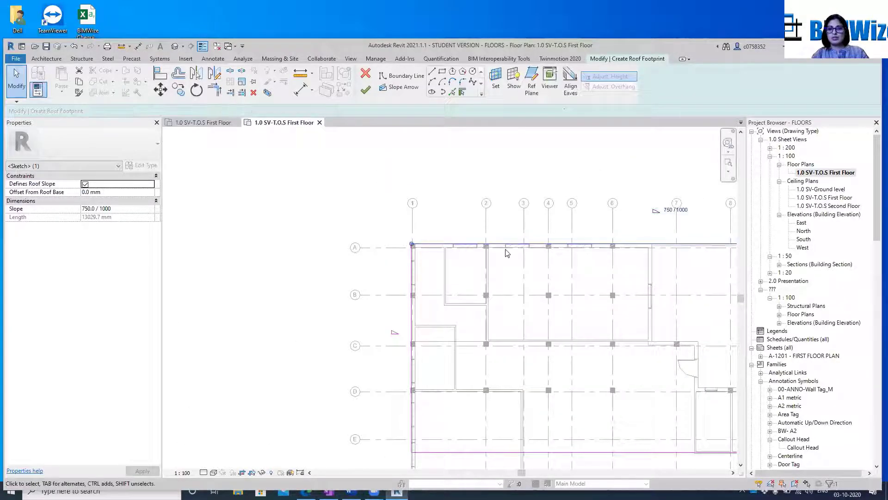
{"action": "left_click_drag", "start_coordinate": [486, 244], "coordinate": [481, 204]}
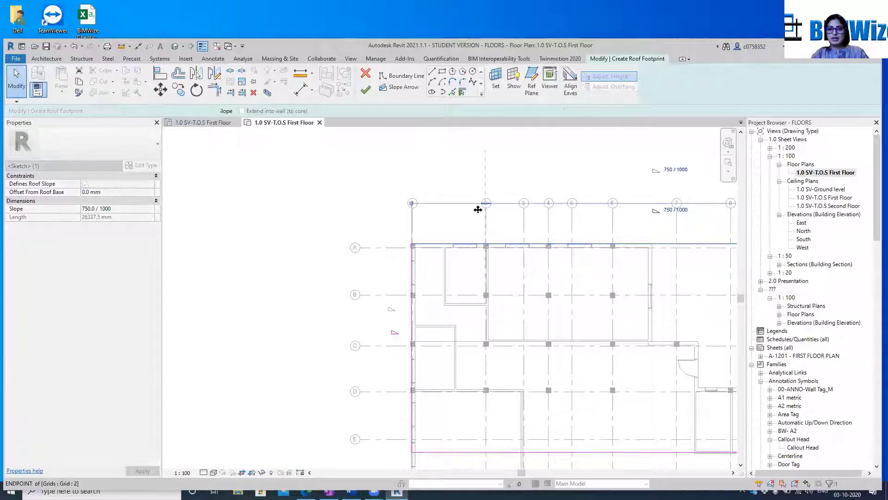
{"action": "middle_click_drag", "start_coordinate": [499, 227], "coordinate": [285, 243]}
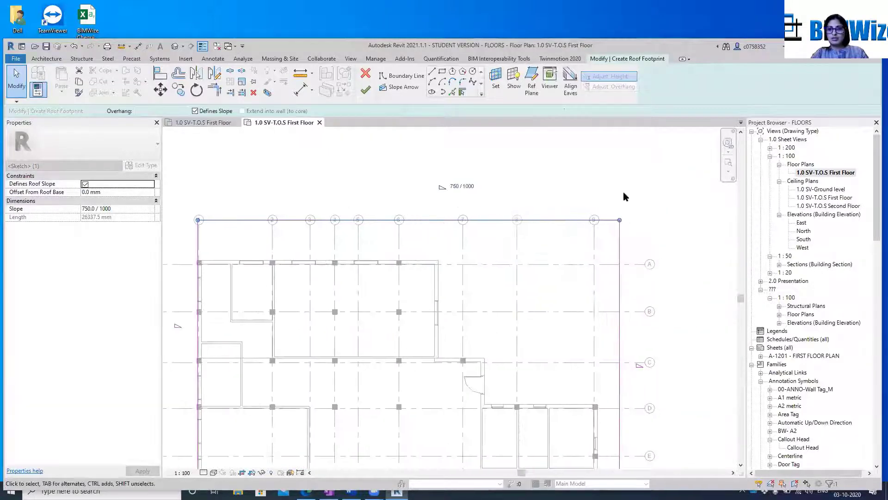
{"action": "left_click", "coordinate": [540, 210]}
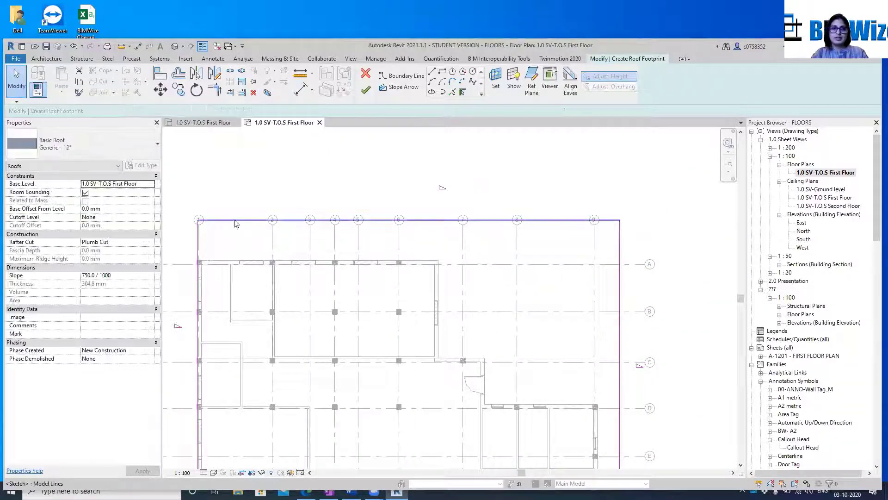
Measure the distance between the roof's north boundary line and the outer face of the wall on grid A
{"action": "left_click", "coordinate": [300, 74]}
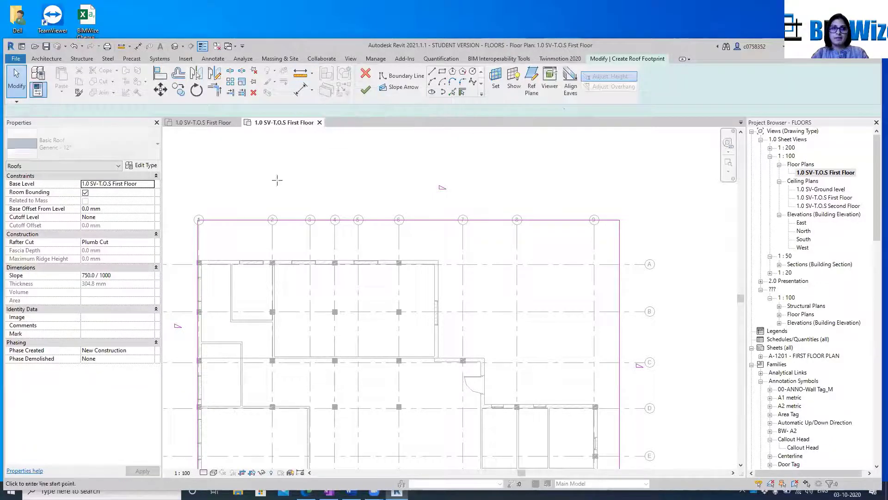
{"action": "left_click", "coordinate": [231, 220]}
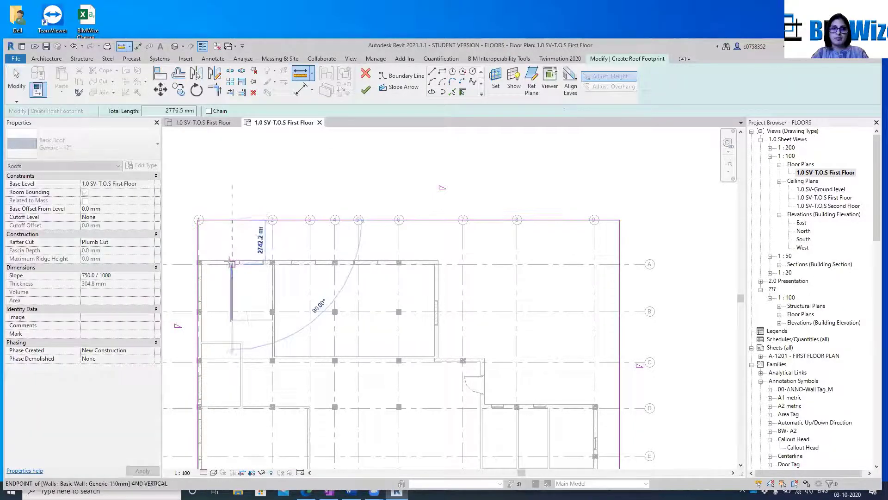
{"action": "scroll", "coordinate": [230, 262], "scroll_direction": "up", "scroll_amount": 4}
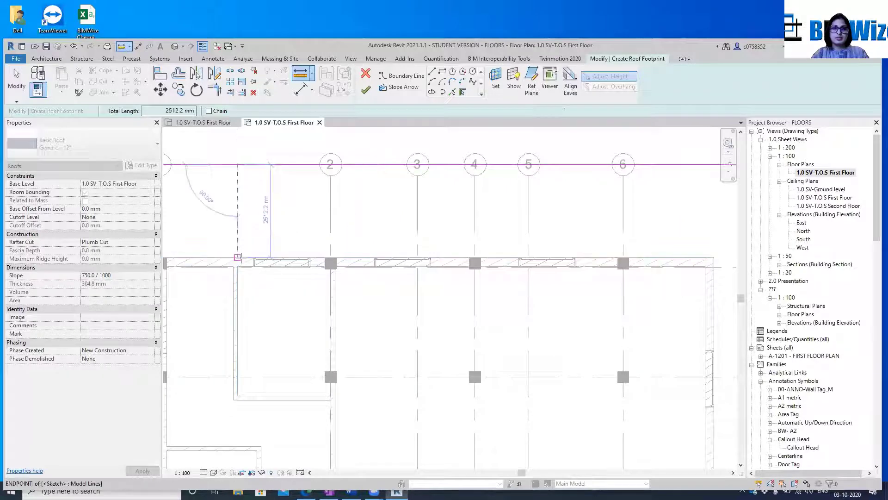
{"action": "left_click", "coordinate": [239, 258]}
{"action": "scroll", "coordinate": [435, 181], "scroll_direction": "down", "scroll_amount": 2}
{"action": "key", "text": "Escape"}
{"action": "key", "text": "Escape"}
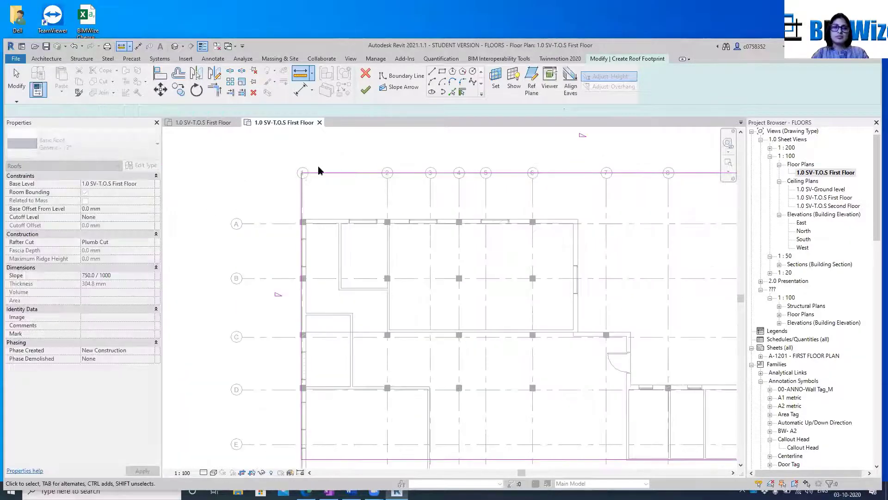
{"action": "left_click", "coordinate": [318, 172]}
{"action": "scroll", "coordinate": [320, 171], "scroll_direction": "down", "scroll_amount": 2}
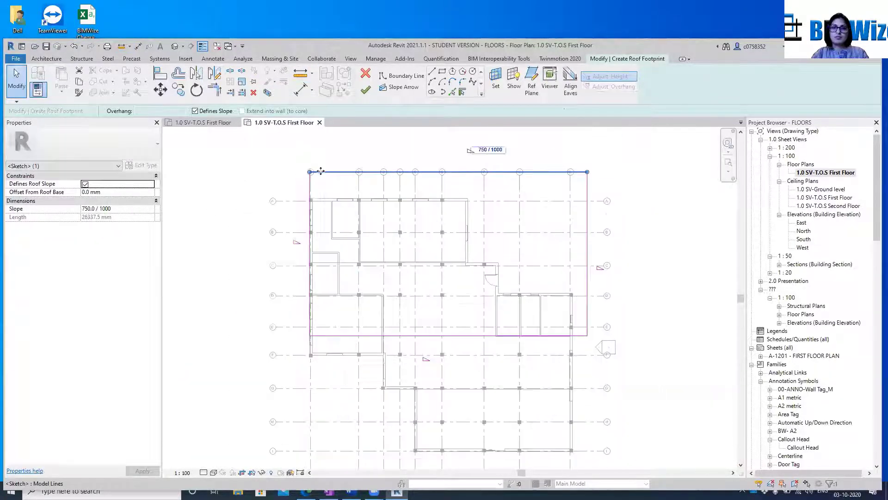
{"action": "left_click", "coordinate": [309, 183]}
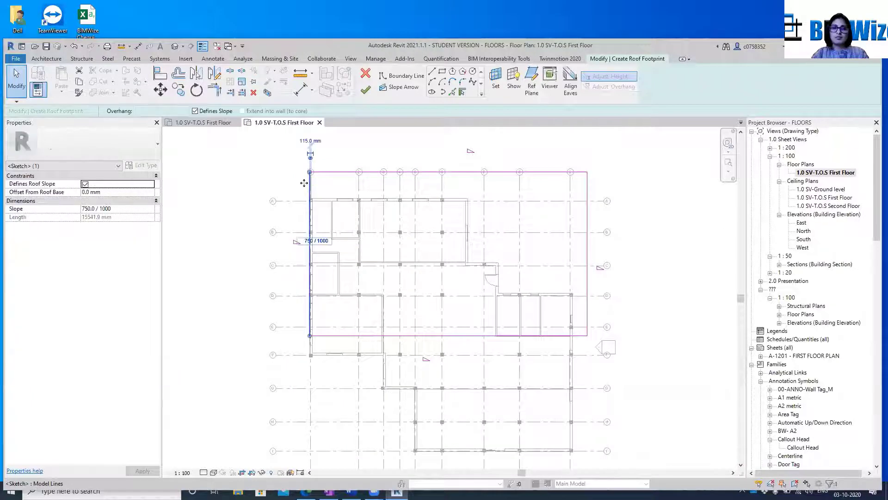
{"action": "scroll", "coordinate": [304, 183], "scroll_direction": "up", "scroll_amount": 2}
{"action": "key", "text": "Escape"}
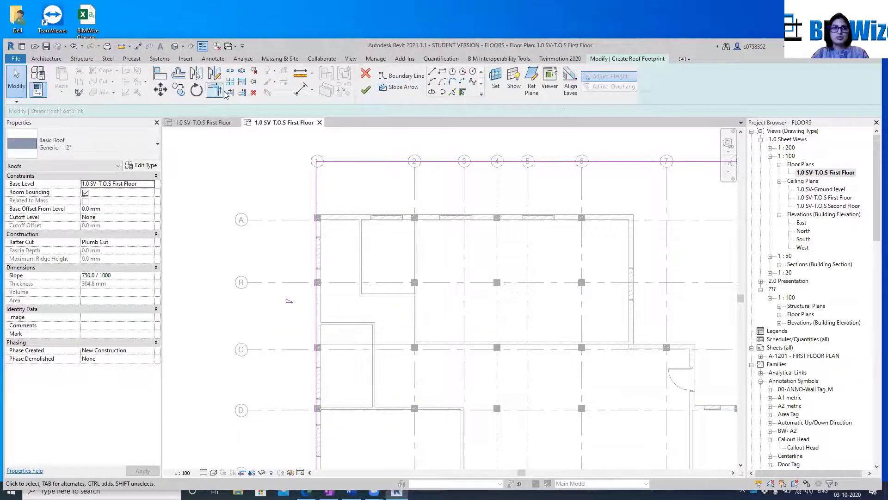
Undo the outward move of the roof's north boundary line
{"action": "left_click", "coordinate": [364, 163]}
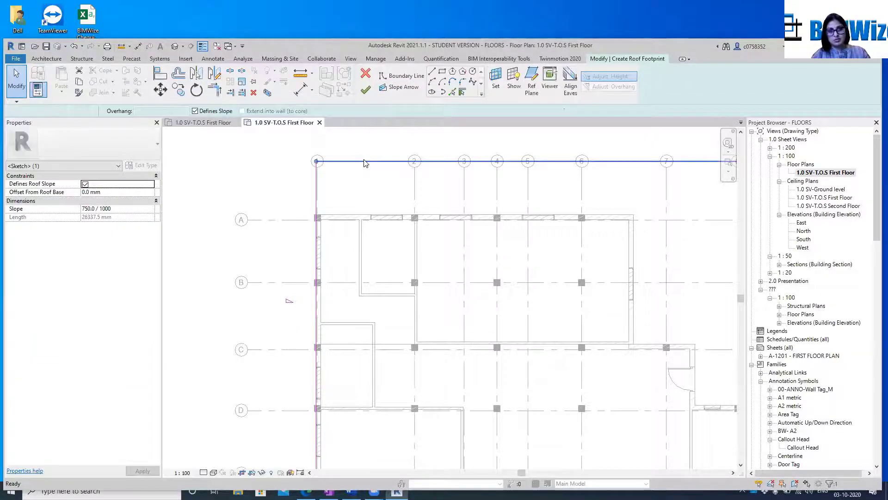
{"action": "key", "text": "ctrl+z"}
{"action": "scroll", "coordinate": [364, 163], "scroll_direction": "down", "scroll_amount": 1}
{"action": "middle_click_drag", "start_coordinate": [470, 159], "coordinate": [555, 200]}
{"action": "left_click", "coordinate": [441, 244]}
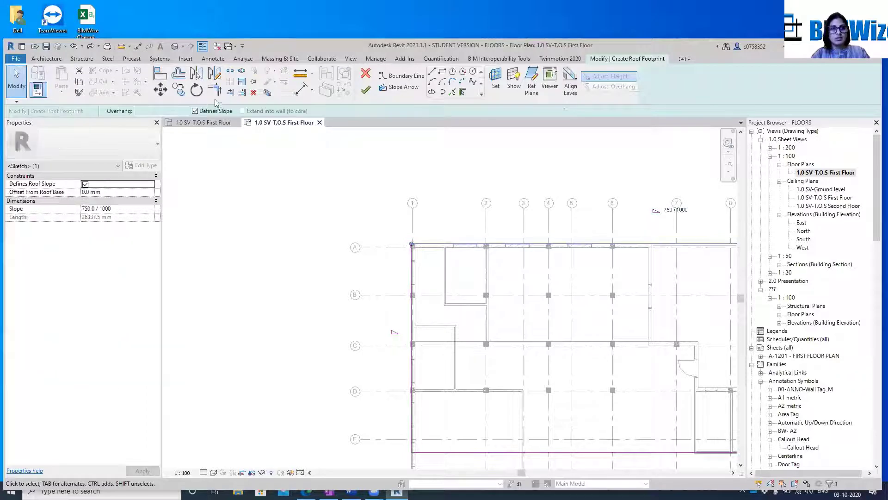
{"action": "key", "text": "Escape"}
Offset the roof's boundary rectangle outward from the walls by 1500 mm without keeping a copy
{"action": "left_click", "coordinate": [178, 74]}
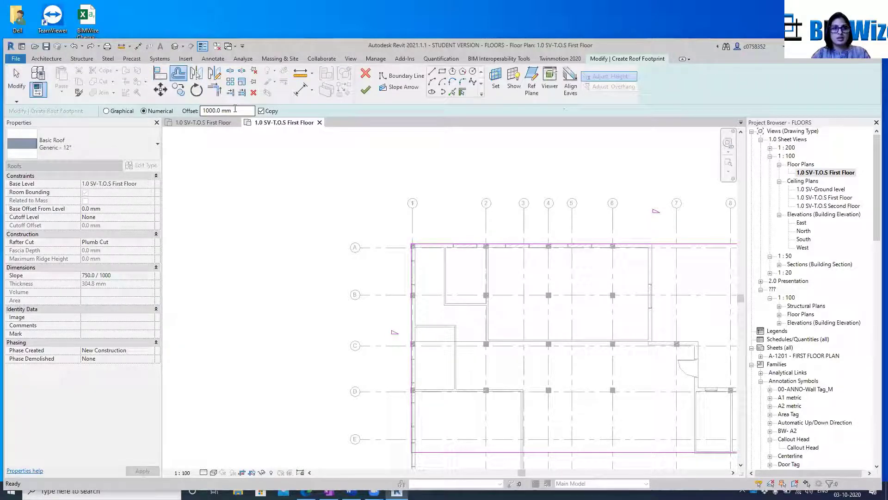
{"action": "left_click_drag", "start_coordinate": [230, 111], "coordinate": [186, 116]}
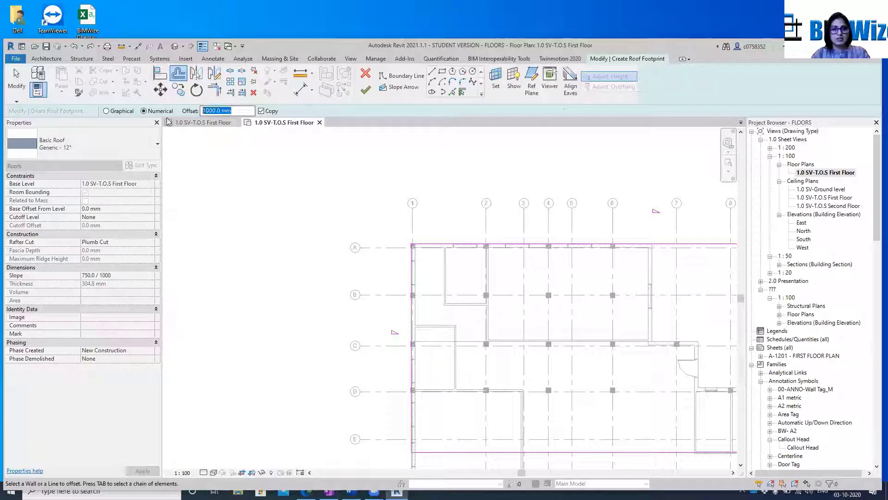
{"action": "type", "text": "1500"}
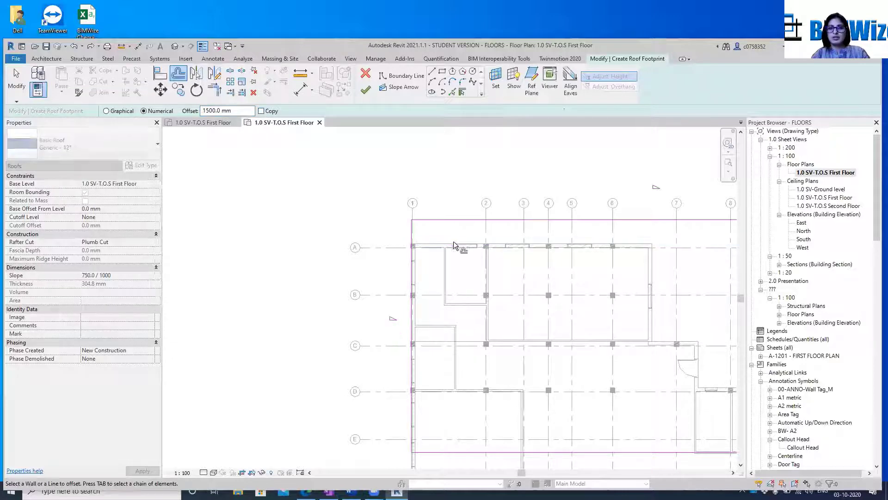
{"action": "scroll", "coordinate": [338, 236], "scroll_direction": "down", "scroll_amount": 3}
{"action": "scroll", "coordinate": [371, 222], "scroll_direction": "up", "scroll_amount": 5}
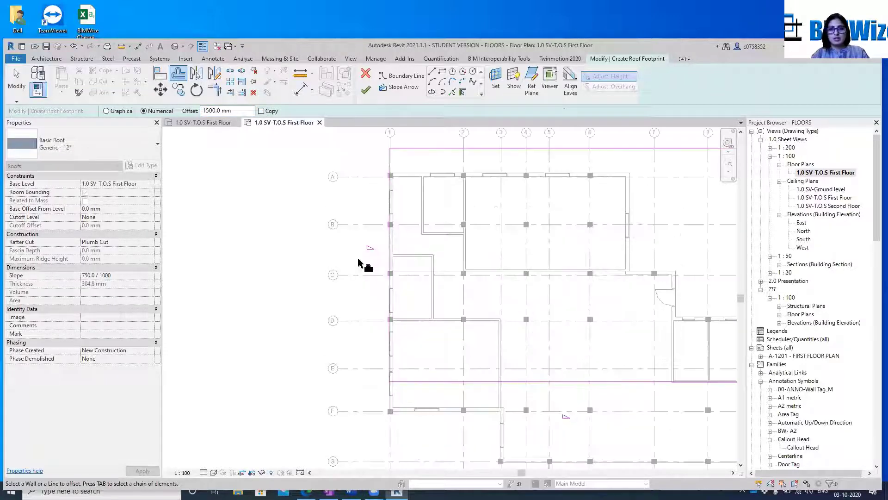
{"action": "scroll", "coordinate": [257, 281], "scroll_direction": "down", "scroll_amount": 3}
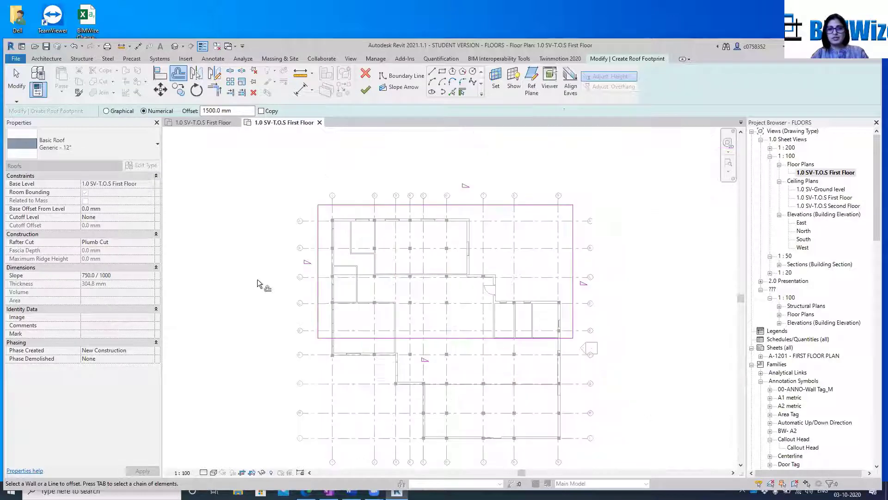
{"action": "key", "text": "Escape"}
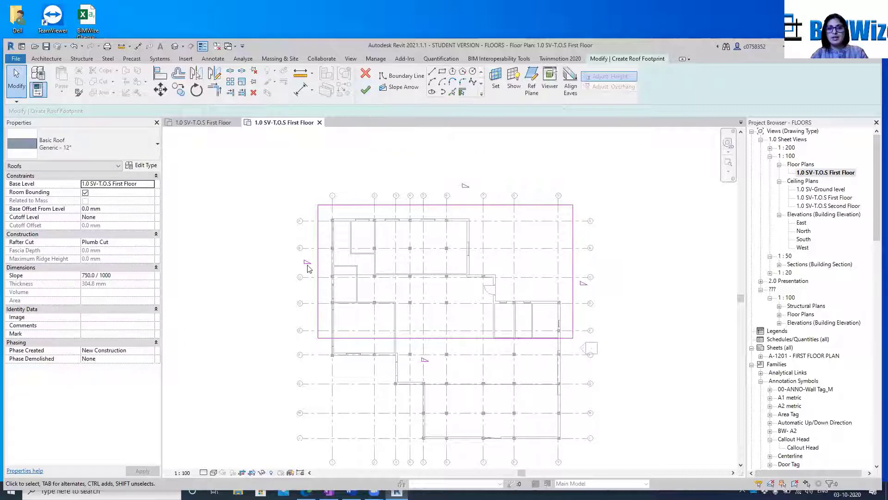
Set the slope of the roof's north boundary line to 0
{"action": "scroll", "coordinate": [308, 264], "scroll_direction": "up", "scroll_amount": 2}
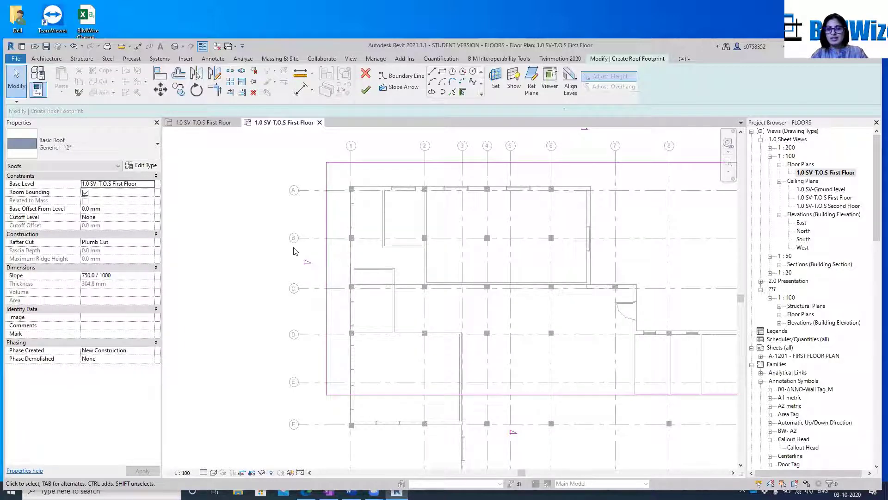
{"action": "scroll", "coordinate": [297, 247], "scroll_direction": "down", "scroll_amount": 2}
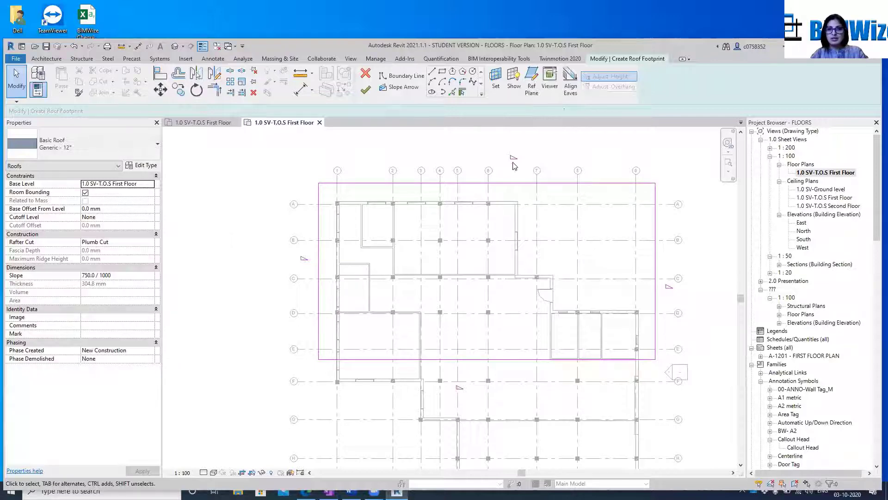
{"action": "left_click", "coordinate": [513, 184]}
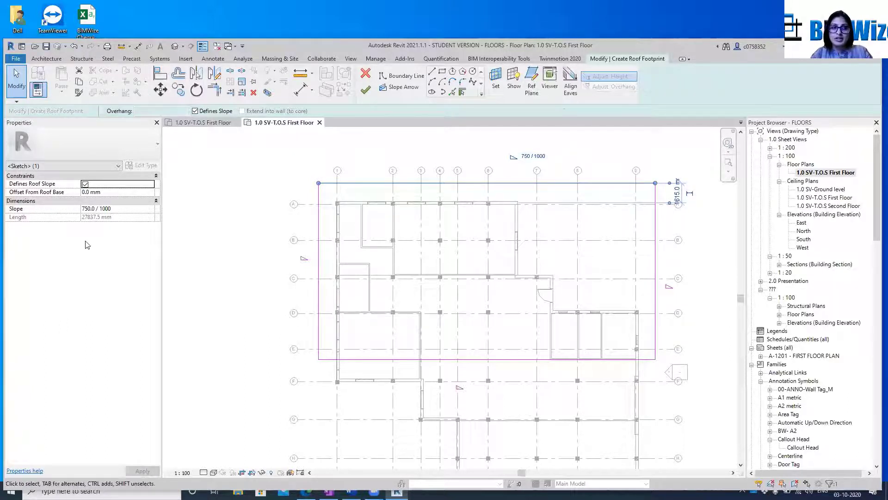
{"action": "left_click", "coordinate": [142, 208]}
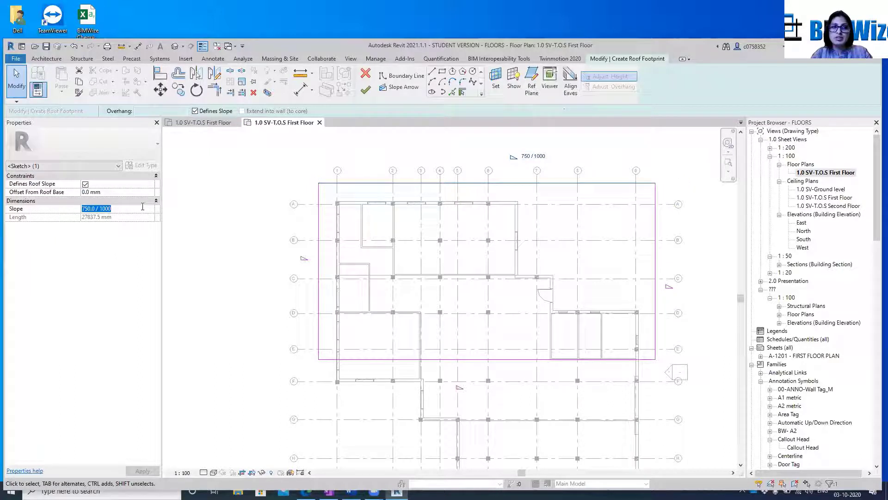
{"action": "type", "text": "0"}
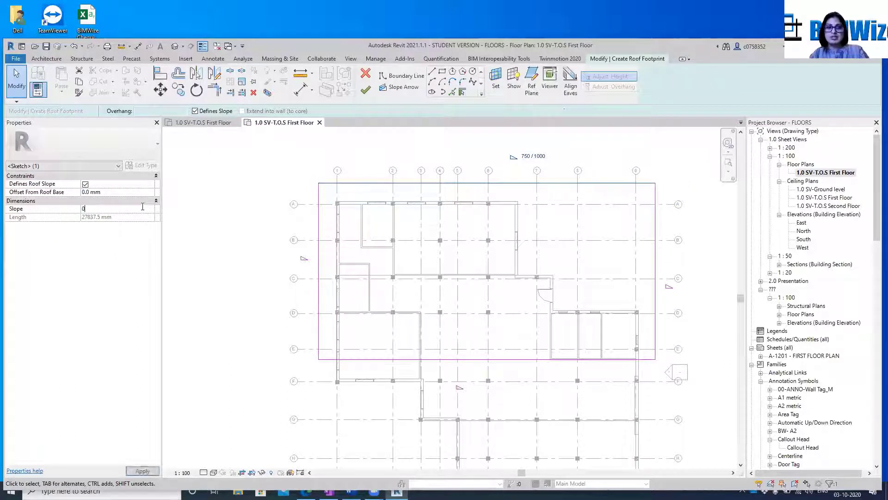
Set the slope of the roof's east and west boundary lines to 0
{"action": "left_click", "coordinate": [655, 277]}
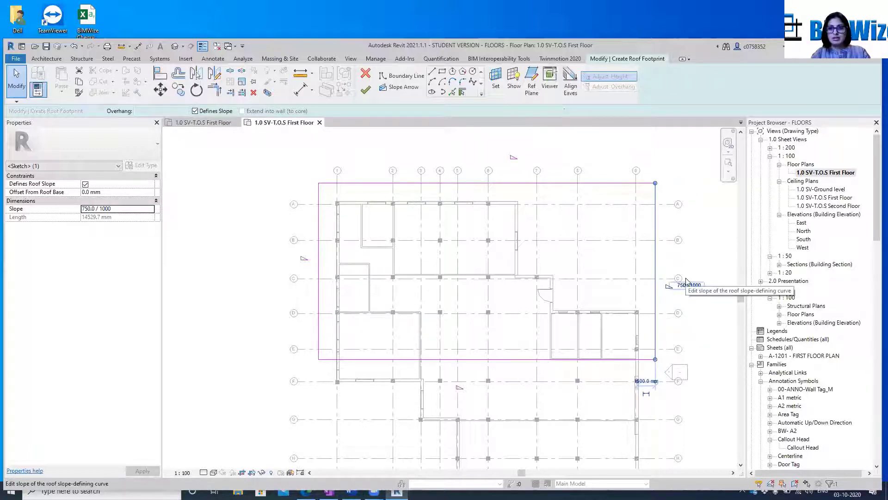
{"action": "left_click", "coordinate": [127, 209]}
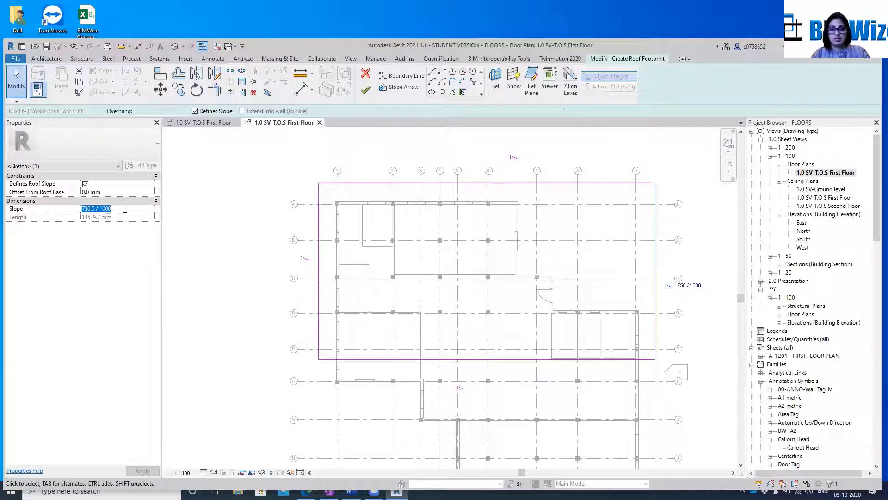
{"action": "type", "text": "0"}
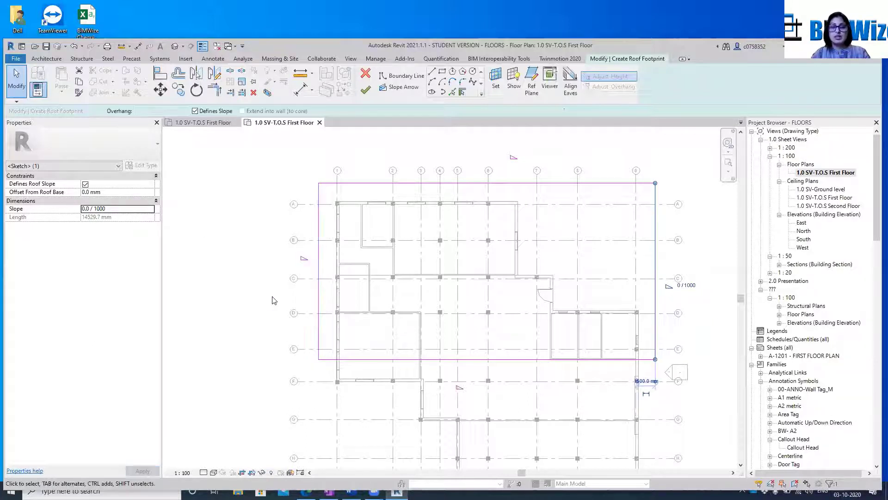
{"action": "left_click", "coordinate": [295, 287]}
{"action": "left_click", "coordinate": [318, 283]}
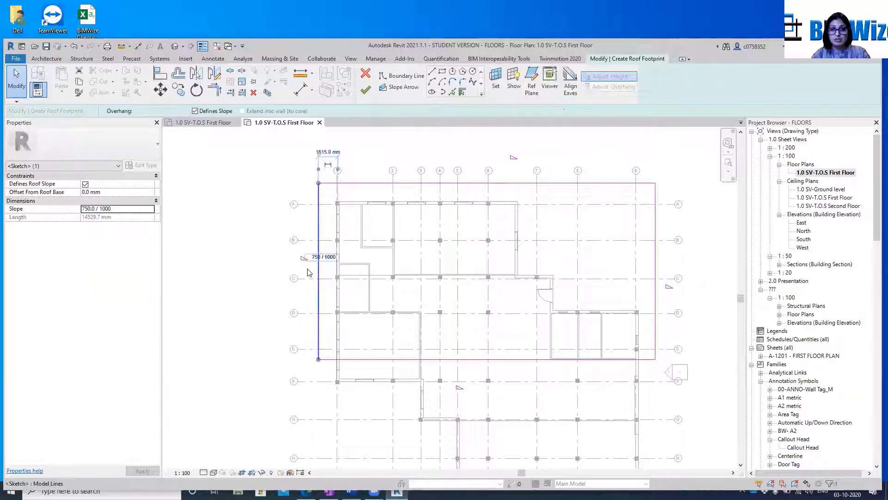
{"action": "left_click", "coordinate": [319, 257]}
{"action": "type", "text": "0"}
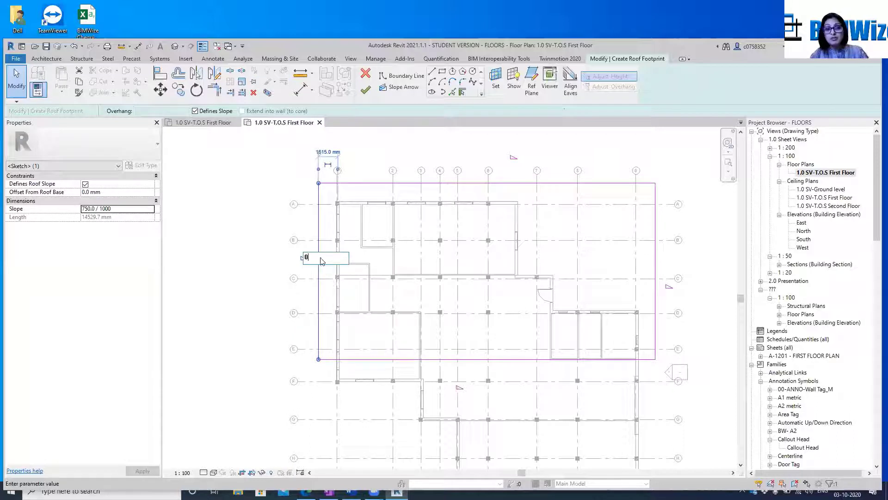
{"action": "key", "text": "Return"}
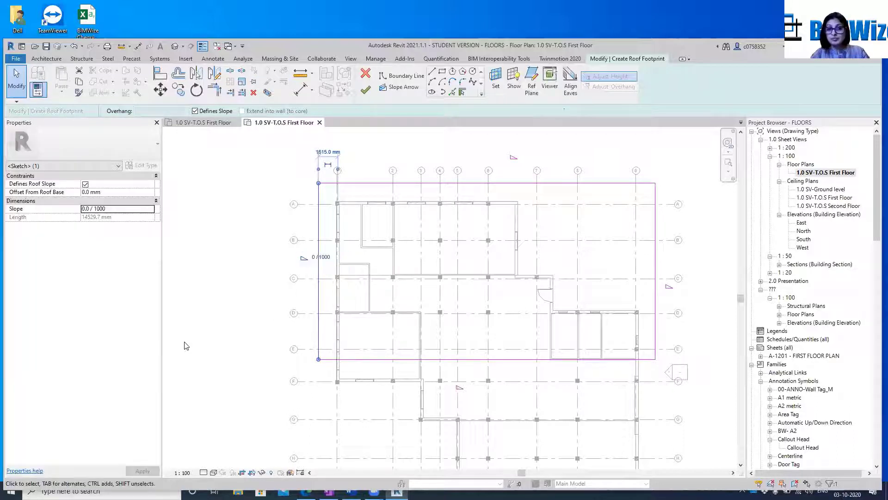
Try to finish the roof sketch, show its problem elements, and delete the roof without saving the project
{"action": "left_click", "coordinate": [366, 96]}
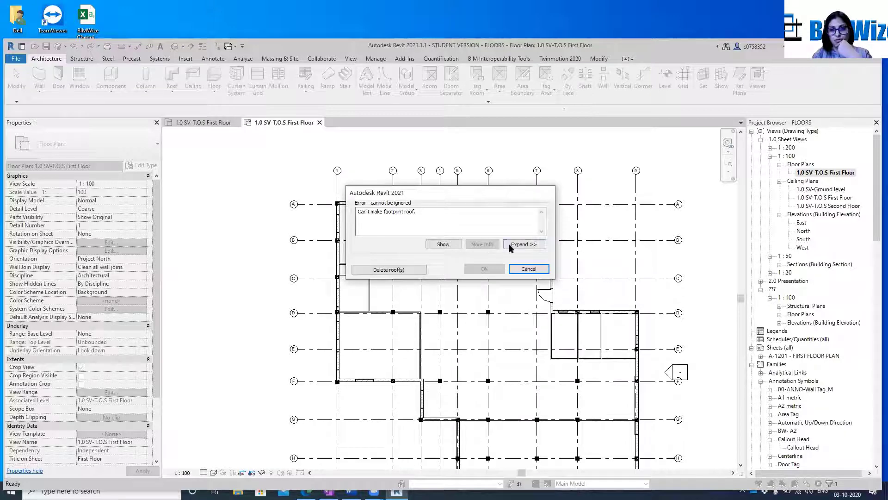
{"action": "left_click", "coordinate": [429, 245]}
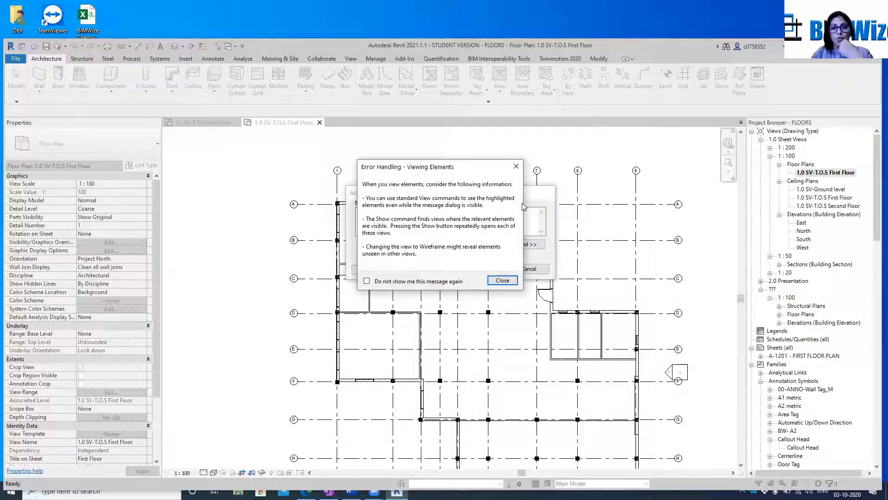
{"action": "left_click", "coordinate": [506, 280]}
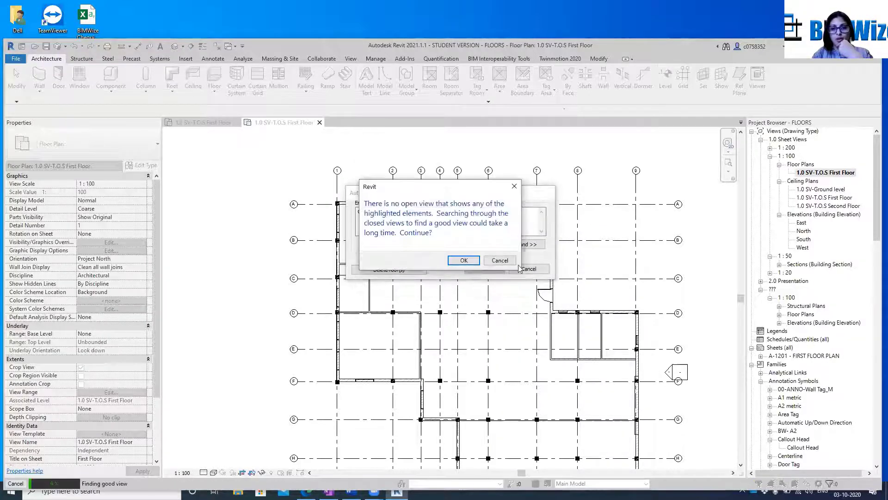
{"action": "left_click", "coordinate": [460, 259]}
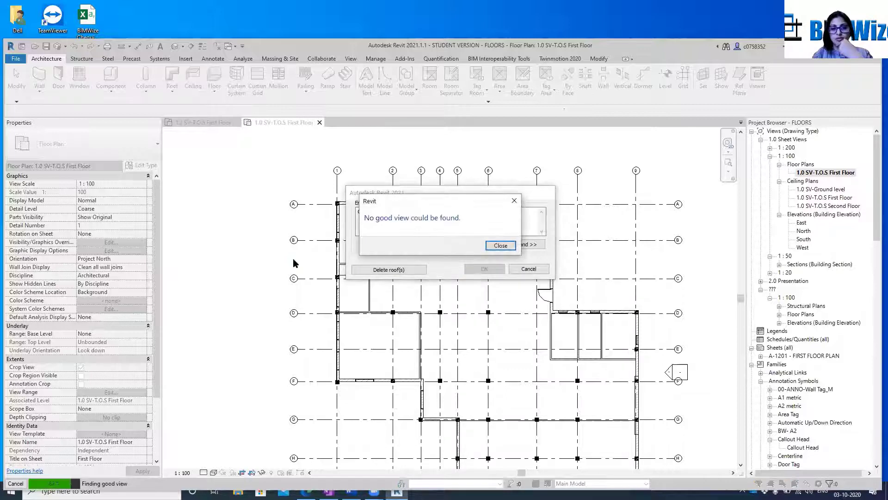
{"action": "left_click", "coordinate": [501, 245]}
{"action": "left_click", "coordinate": [388, 269]}
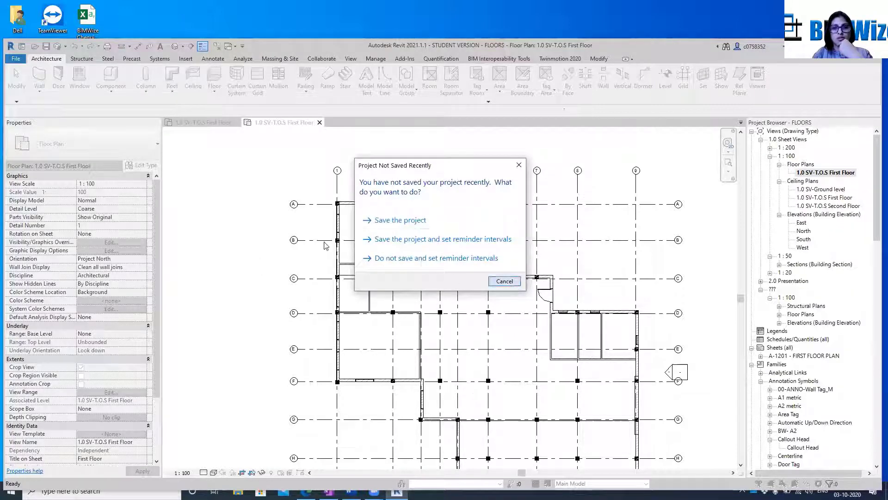
{"action": "left_click", "coordinate": [504, 280]}
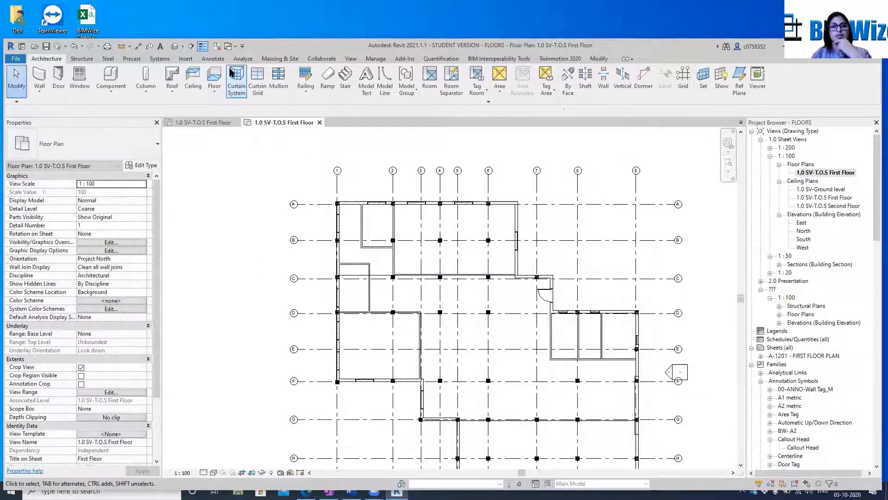
Start a new roof by footprint and sketch a slope-defining rectangle from the column at grids A-1 to the eastern column on grid F
{"action": "left_click", "coordinate": [172, 76]}
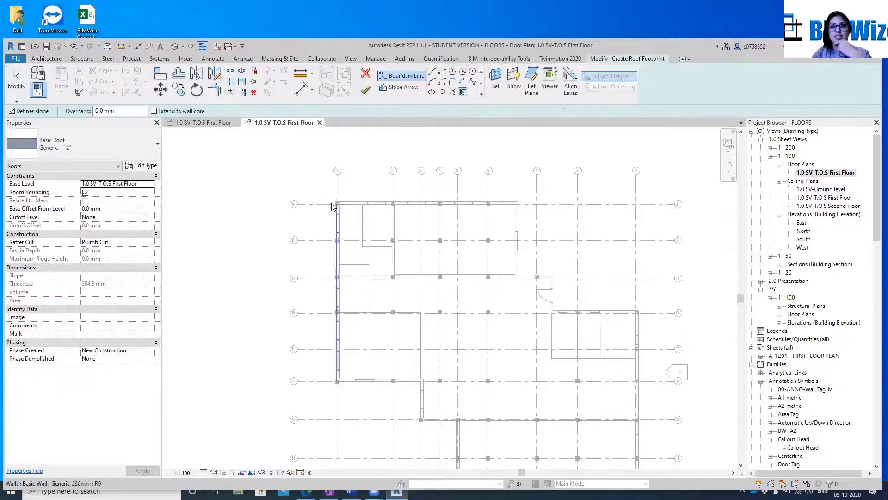
{"action": "left_click", "coordinate": [442, 70]}
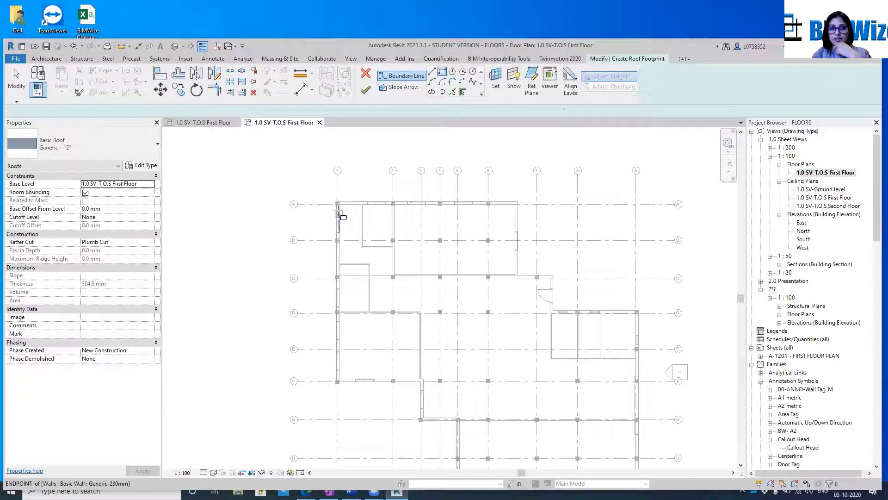
{"action": "scroll", "coordinate": [339, 208], "scroll_direction": "up", "scroll_amount": 5}
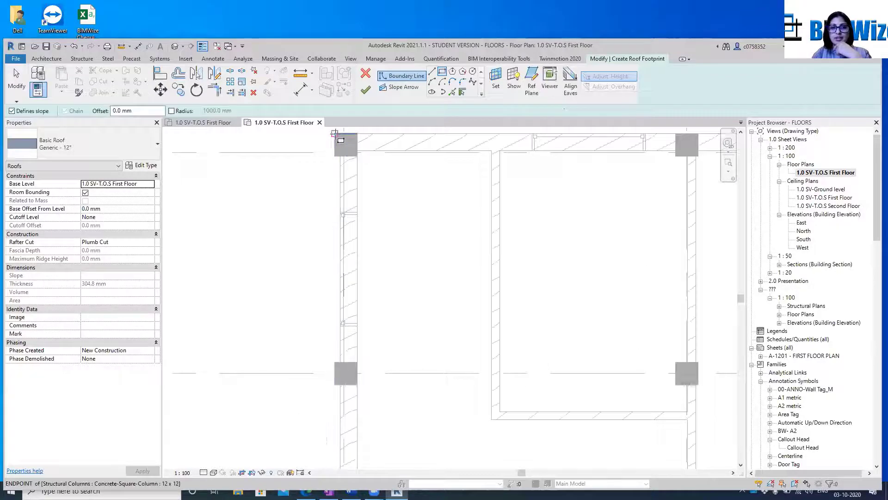
{"action": "left_click", "coordinate": [334, 133]}
{"action": "scroll", "coordinate": [335, 134], "scroll_direction": "down", "scroll_amount": 5}
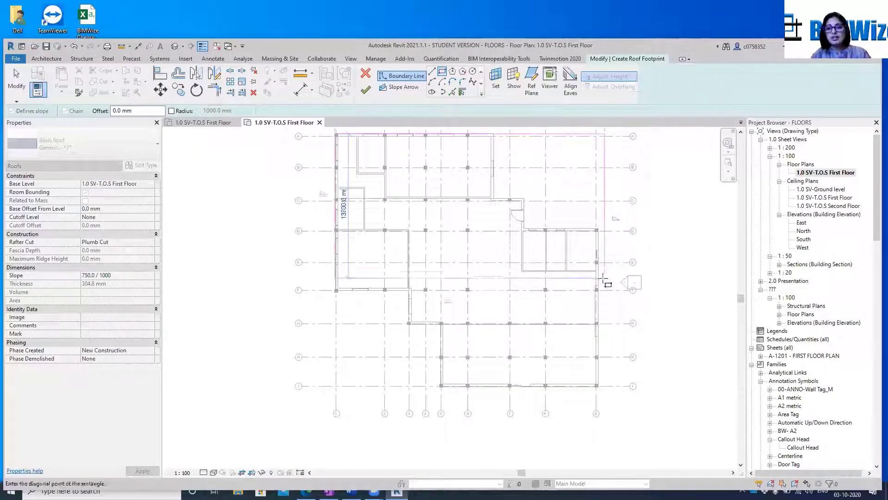
{"action": "scroll", "coordinate": [598, 285], "scroll_direction": "up", "scroll_amount": 5}
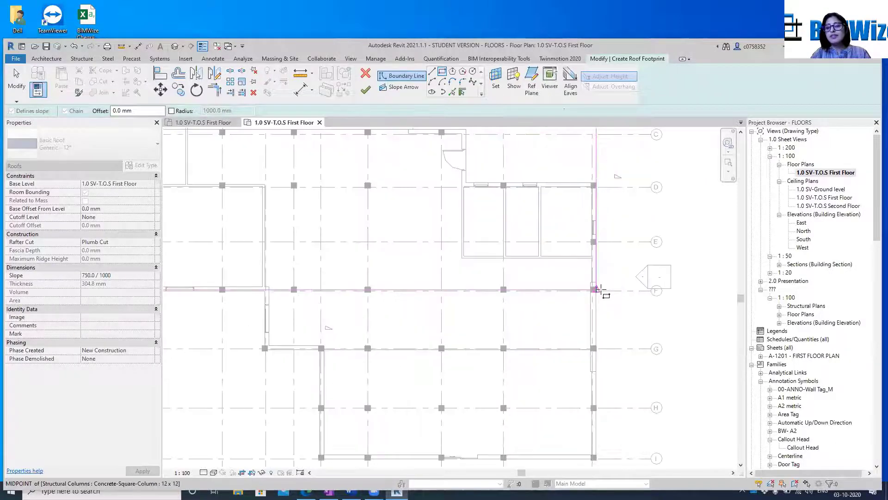
{"action": "left_click", "coordinate": [600, 290]}
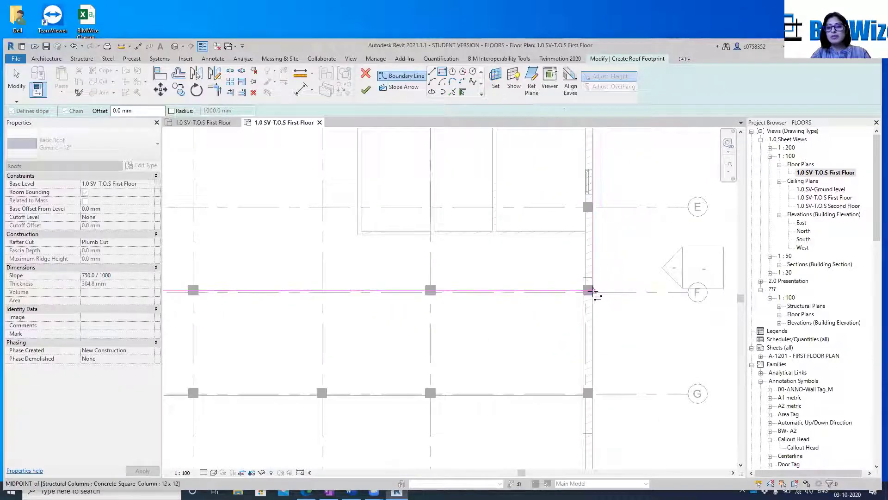
{"action": "scroll", "coordinate": [606, 287], "scroll_direction": "down", "scroll_amount": 5}
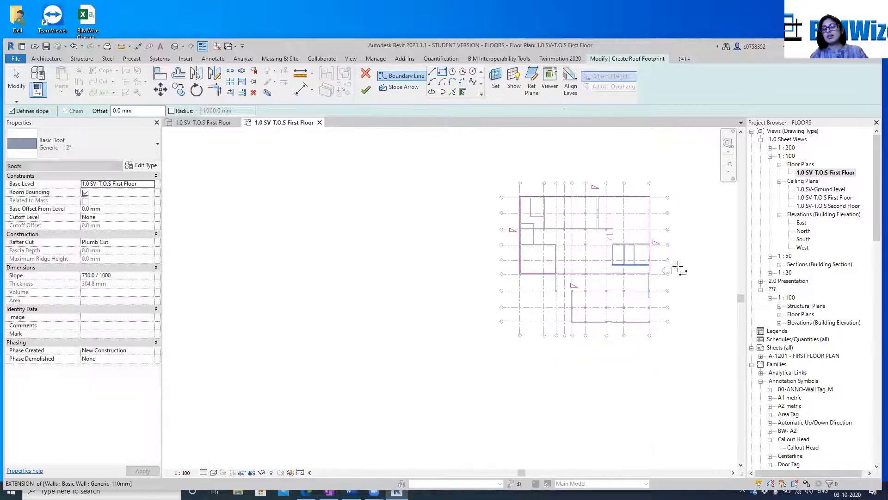
{"action": "key", "text": "Escape"}
{"action": "key", "text": "Escape"}
Finish the roof sketch and open the default 3D view to inspect the roof
{"action": "scroll", "coordinate": [666, 266], "scroll_direction": "down", "scroll_amount": 2}
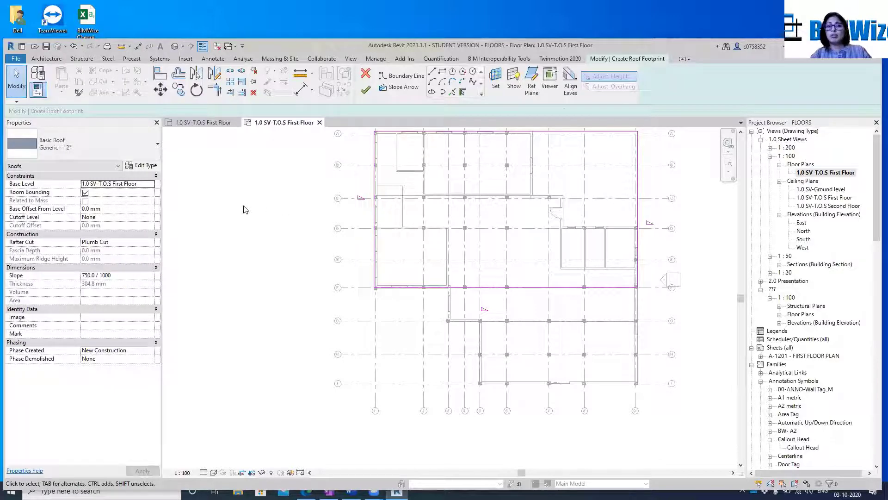
{"action": "left_click", "coordinate": [365, 91]}
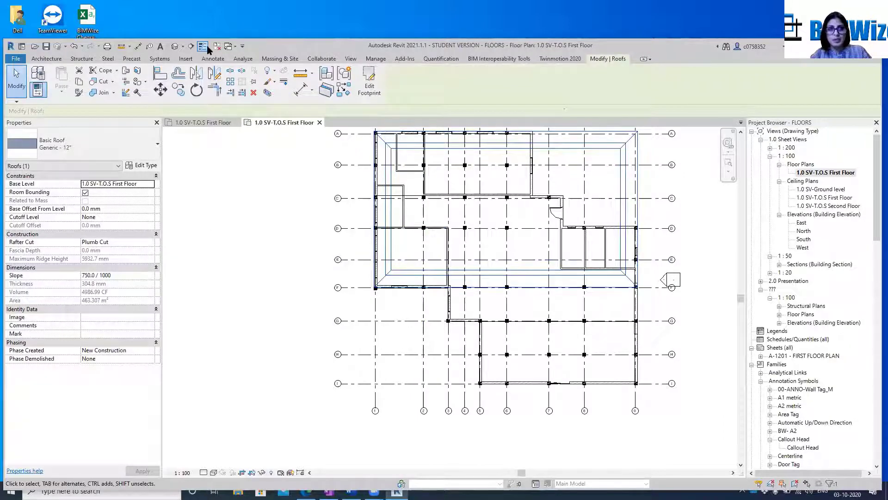
{"action": "left_click", "coordinate": [174, 46]}
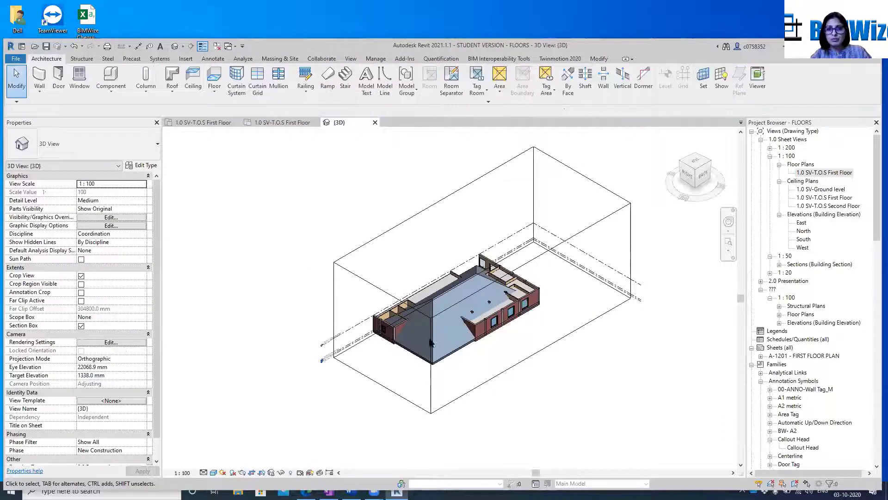
Set the roof's base level to 1.0 SV-T.O.S Second Floor
{"action": "scroll", "coordinate": [430, 342], "scroll_direction": "up", "scroll_amount": 4}
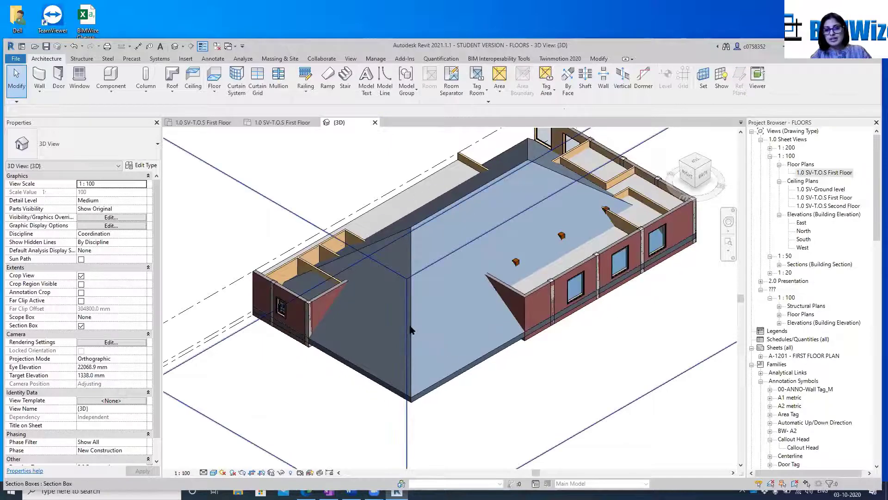
{"action": "left_click", "coordinate": [411, 330]}
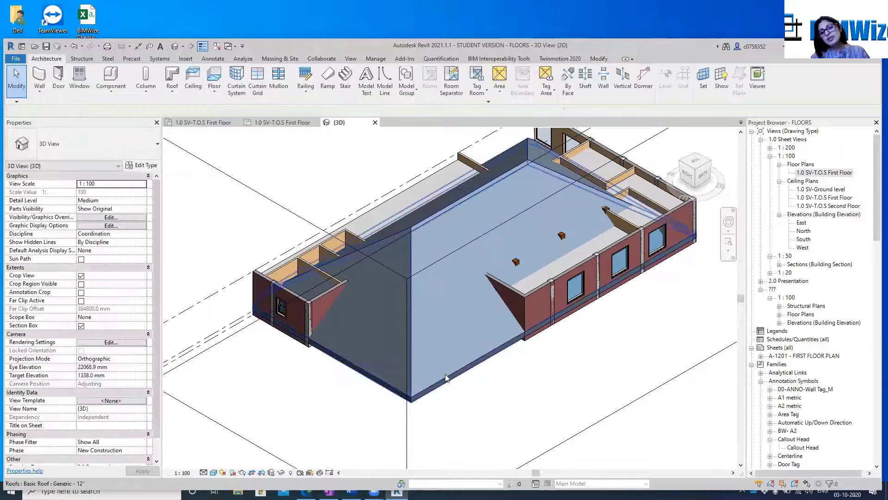
{"action": "left_click", "coordinate": [447, 377]}
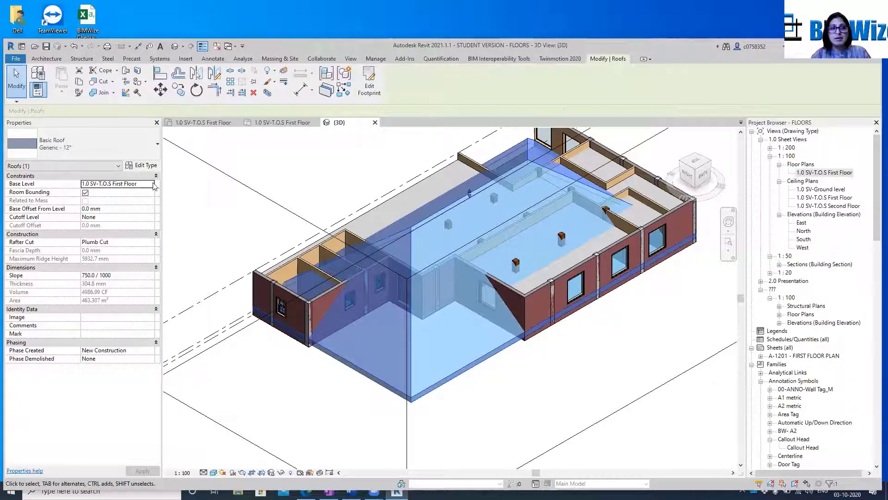
{"action": "left_click", "coordinate": [146, 184]}
{"action": "left_click", "coordinate": [150, 184]}
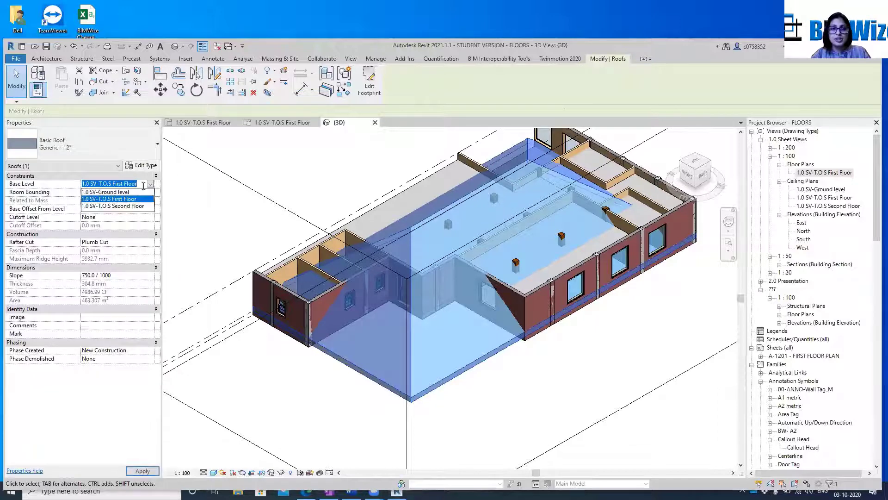
{"action": "left_click", "coordinate": [124, 206]}
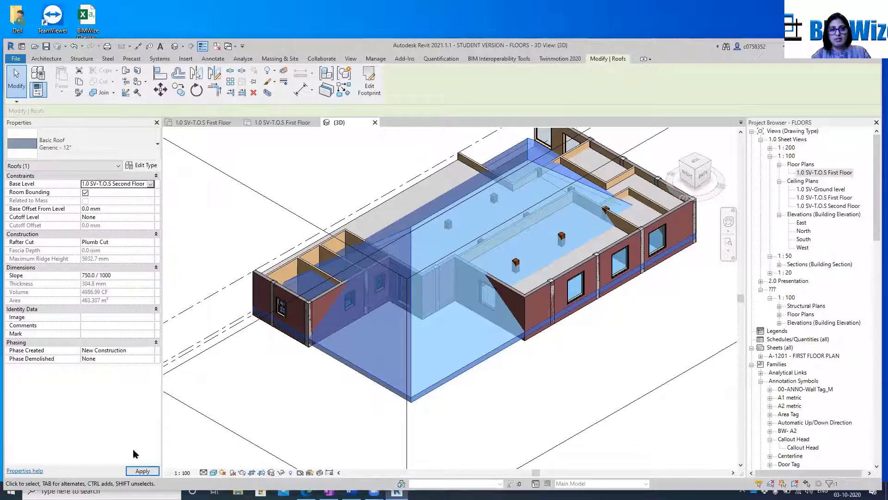
{"action": "left_click", "coordinate": [143, 471]}
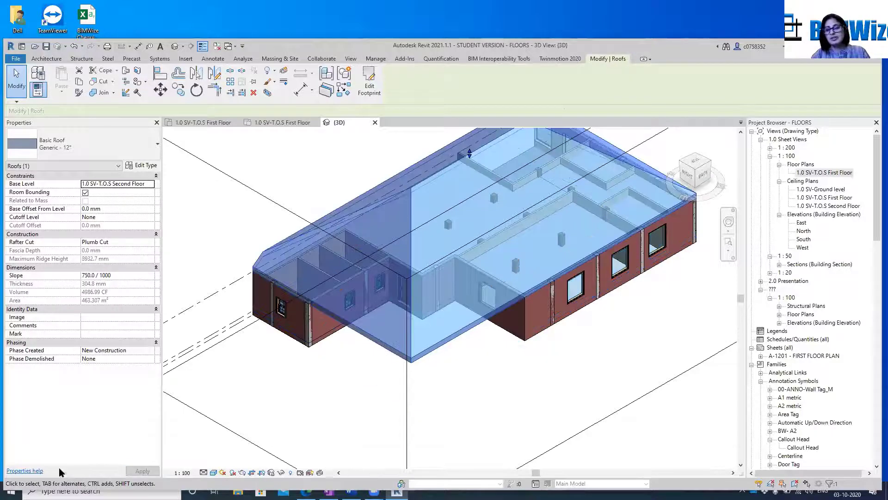
{"action": "key", "text": "Escape"}
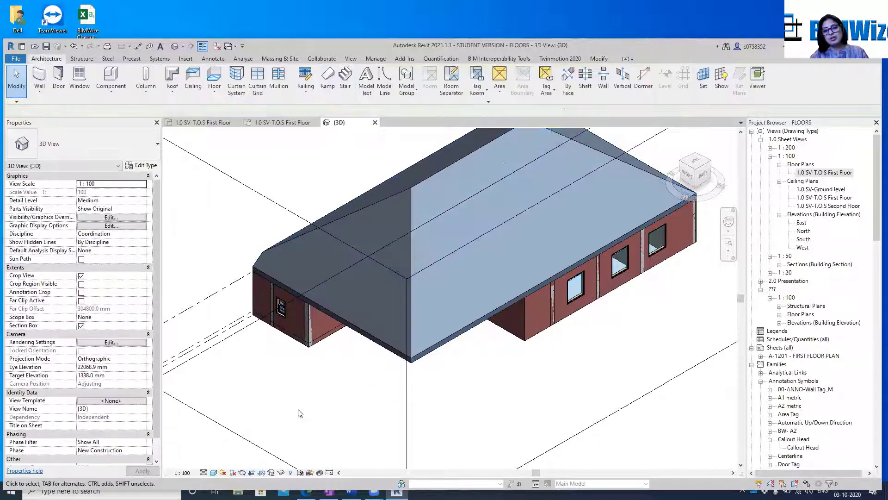
Edit the roof's footprint and set the slope of the short boundary line at the building's far end to 0
{"action": "left_click", "coordinate": [441, 349]}
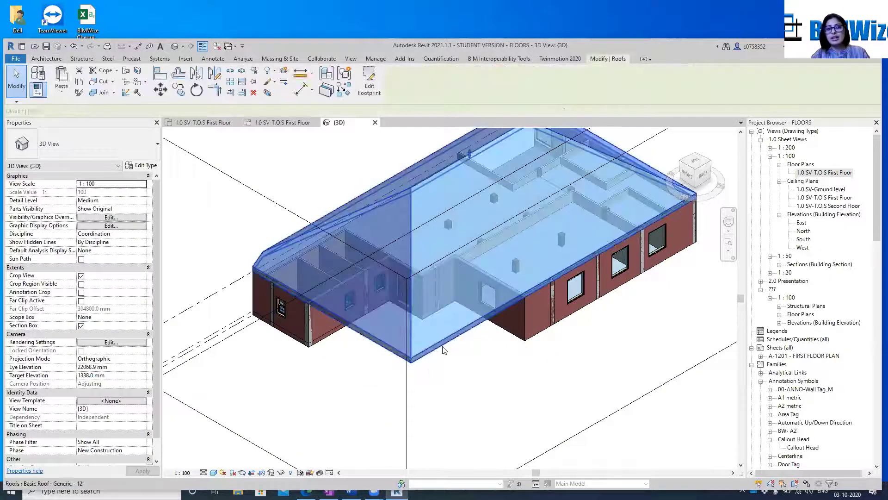
{"action": "left_click", "coordinate": [370, 84]}
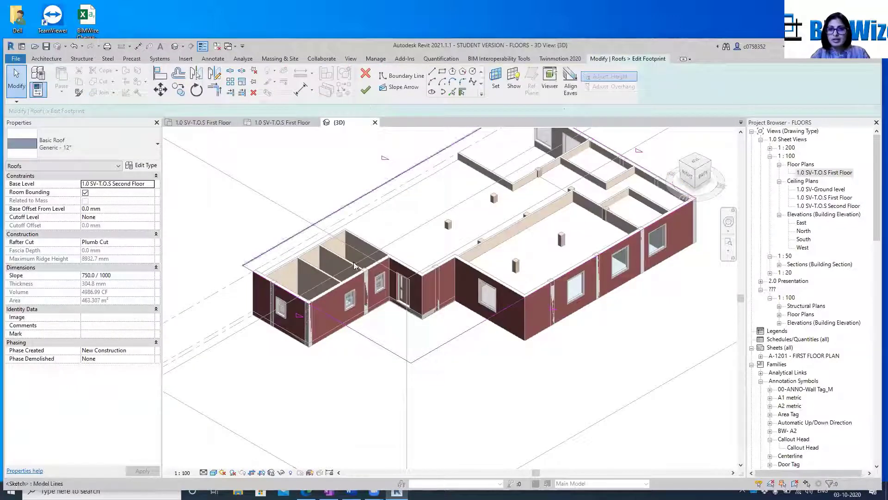
{"action": "scroll", "coordinate": [608, 160], "scroll_direction": "down", "scroll_amount": 2}
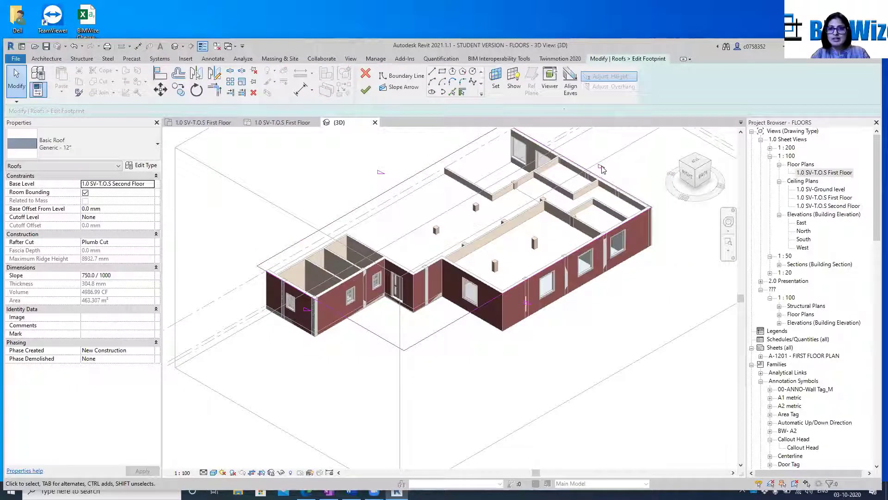
{"action": "left_click", "coordinate": [598, 183]}
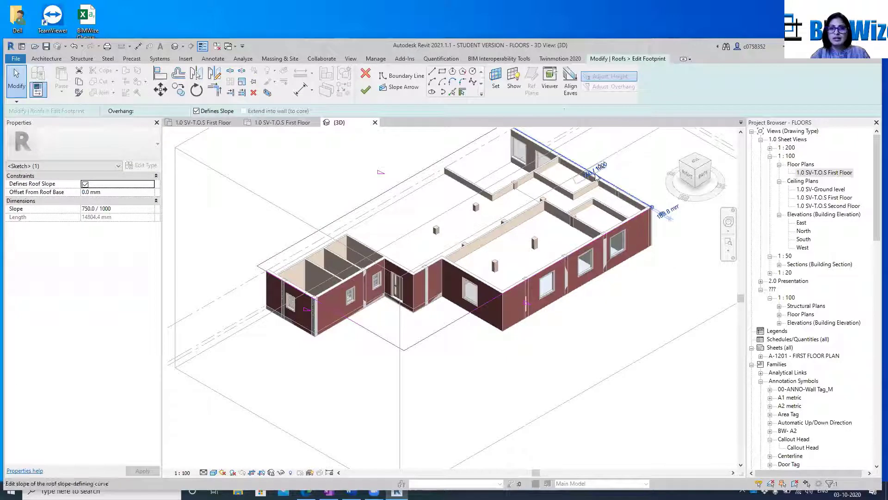
{"action": "left_click", "coordinate": [592, 175]}
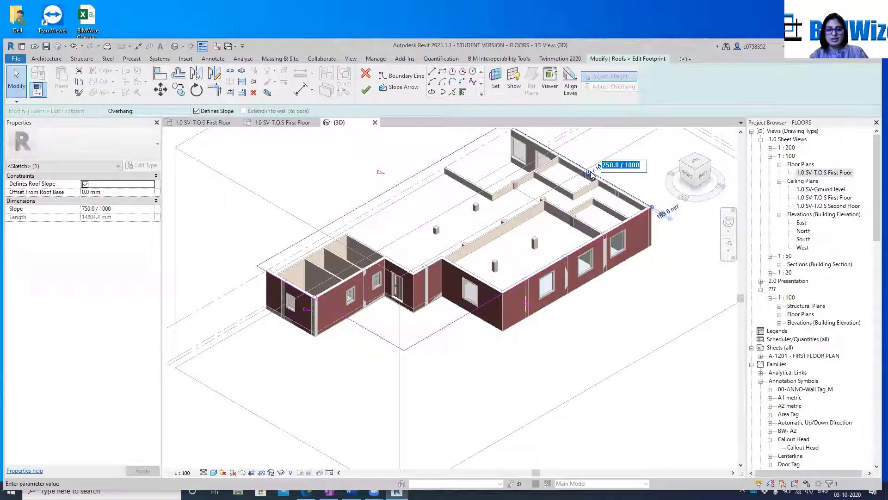
{"action": "type", "text": "0"}
{"action": "key", "text": "Return"}
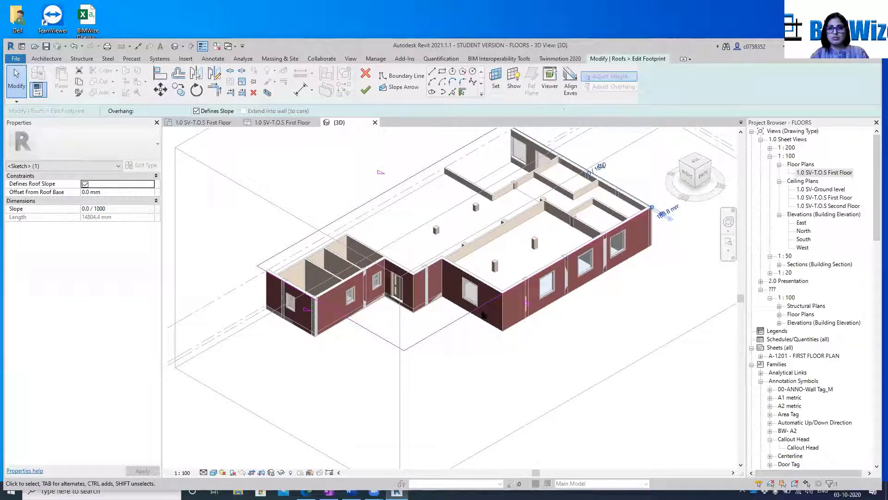
Set the slope of both long roof boundary lines to 0 and try to finish the footprint
{"action": "left_click", "coordinate": [457, 321]}
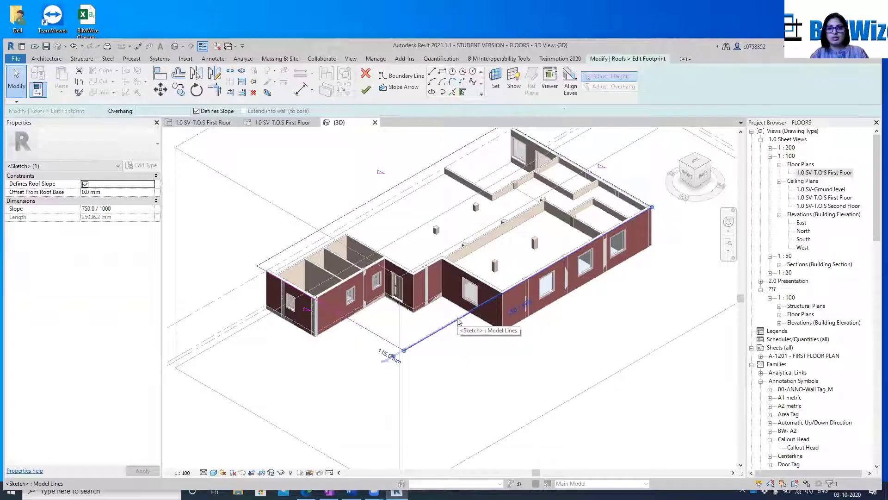
{"action": "left_click", "coordinate": [120, 208]}
{"action": "type", "text": "0"}
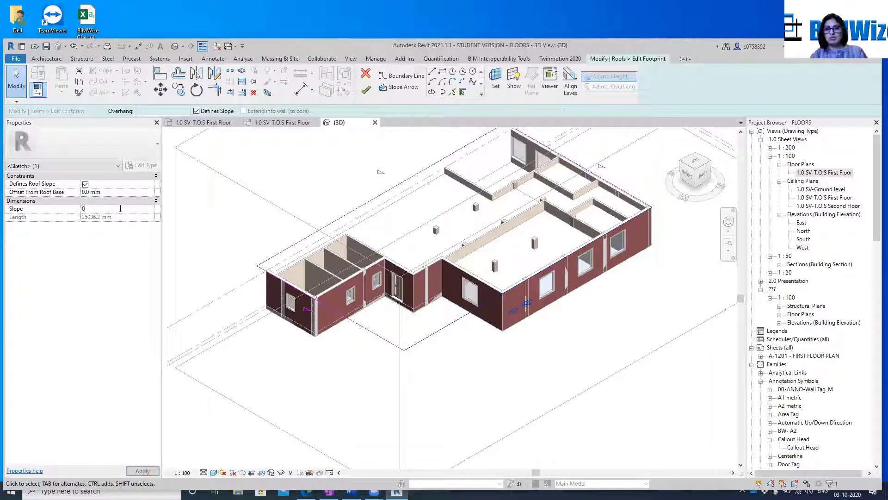
{"action": "left_click", "coordinate": [377, 197]}
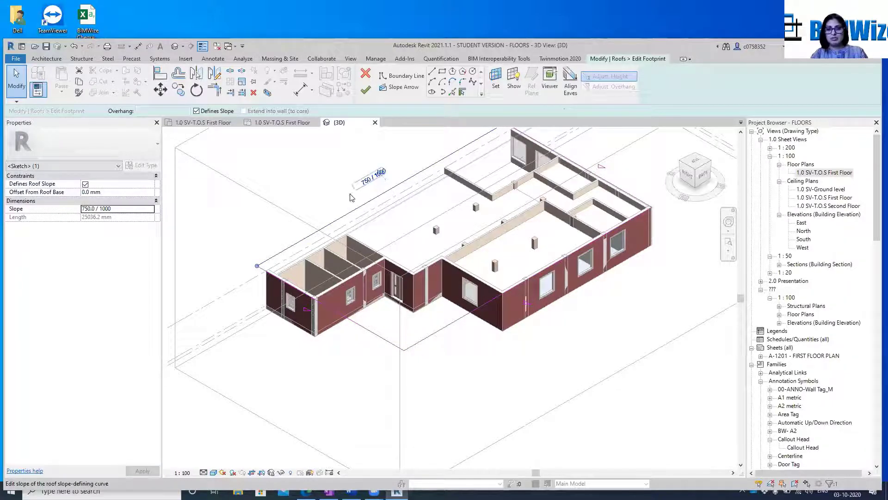
{"action": "left_click", "coordinate": [367, 183]}
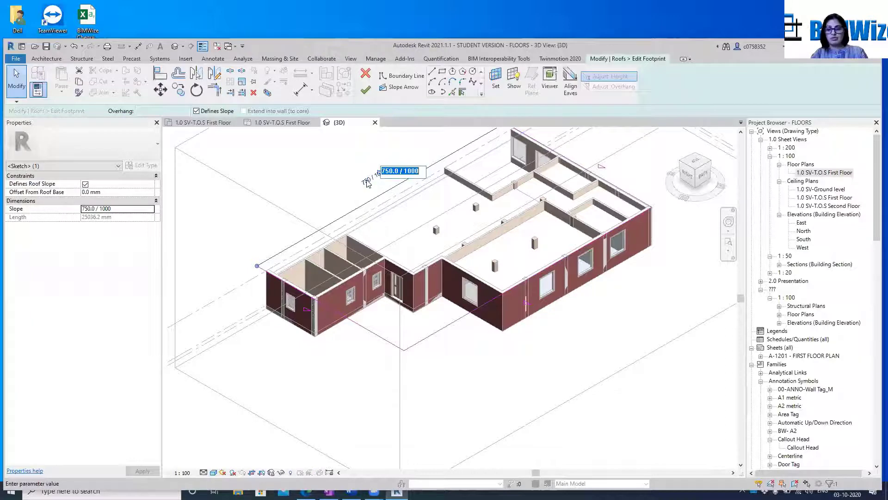
{"action": "type", "text": "0"}
{"action": "key", "text": "Return"}
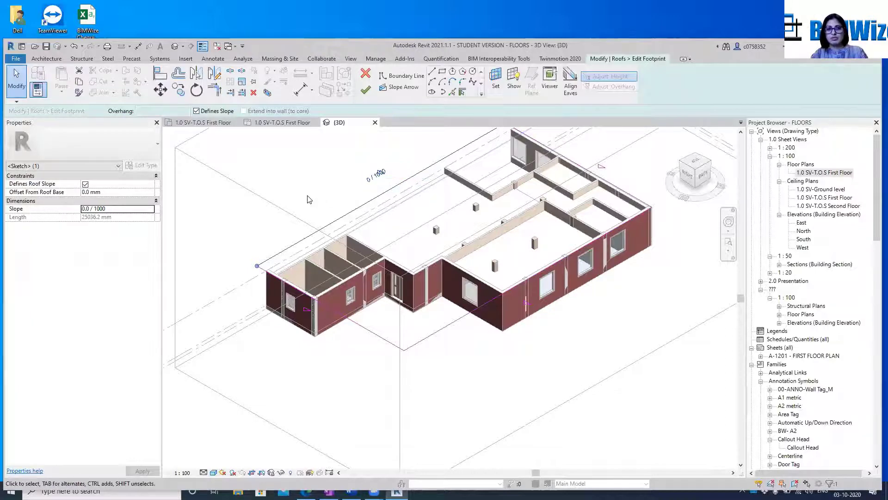
{"action": "left_click", "coordinate": [364, 90]}
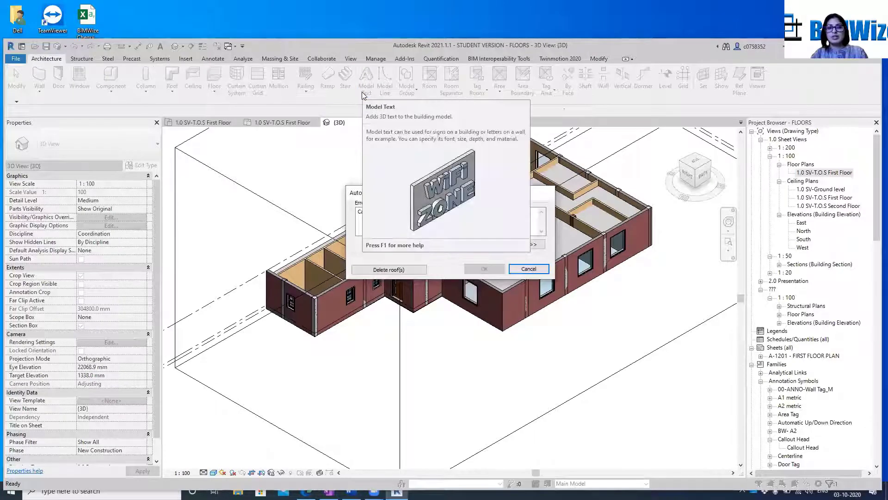
{"action": "left_click", "coordinate": [528, 268]}
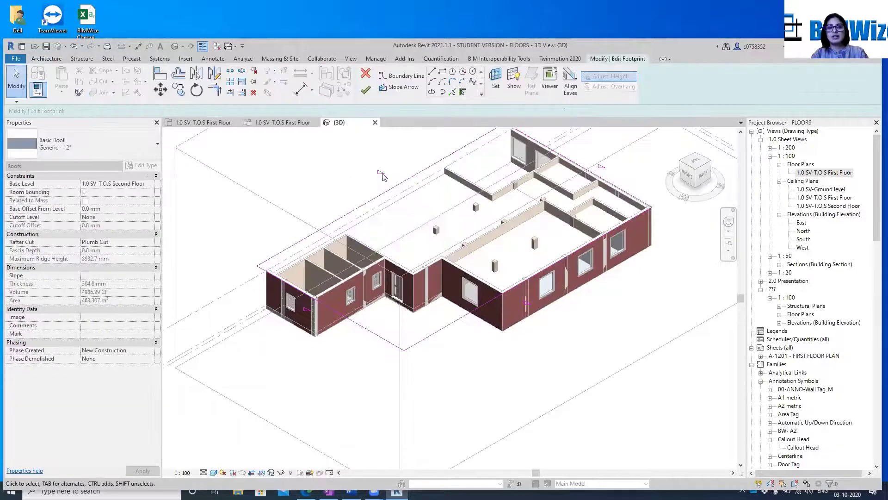
Set the slope of the rear long boundary line to 750 / 1000 and try to finish the footprint again
{"action": "left_click", "coordinate": [396, 190]}
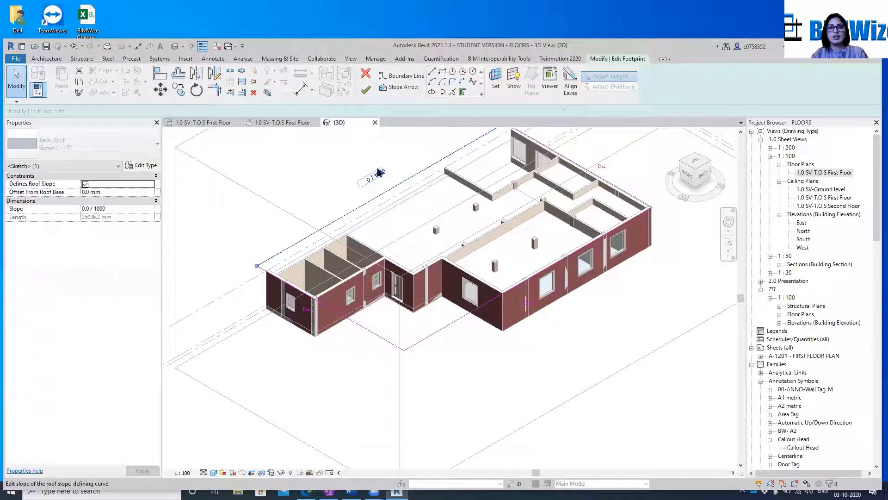
{"action": "left_click", "coordinate": [109, 209]}
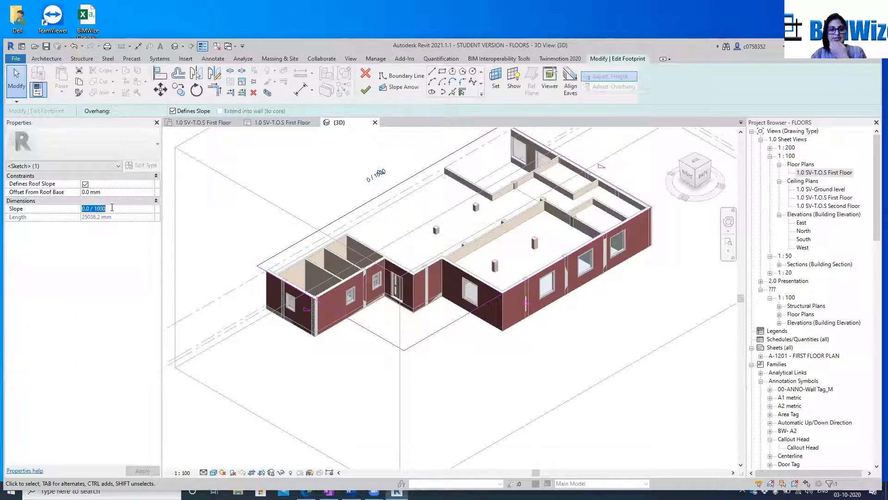
{"action": "type", "text": "75"}
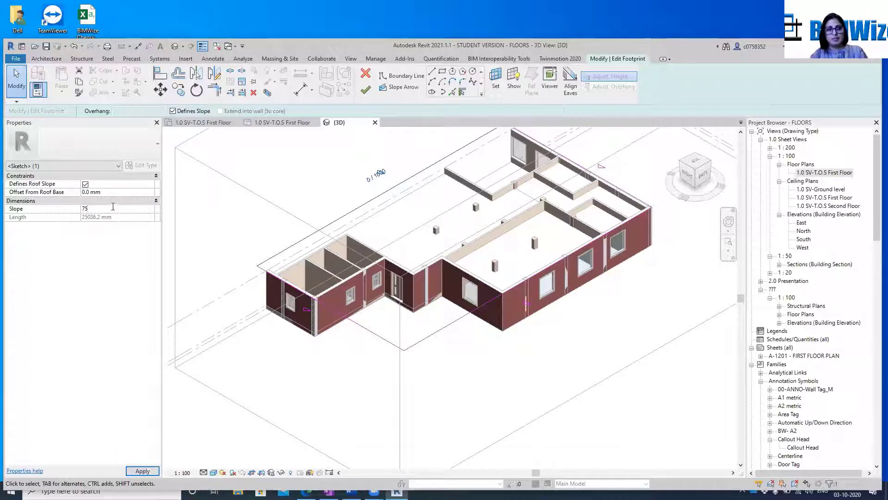
{"action": "type", "text": "0"}
{"action": "key", "text": "Return"}
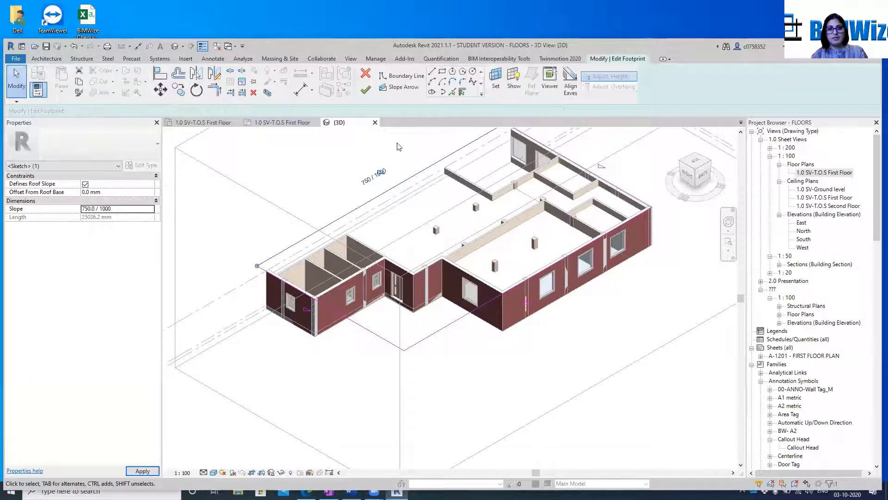
{"action": "left_click", "coordinate": [365, 89]}
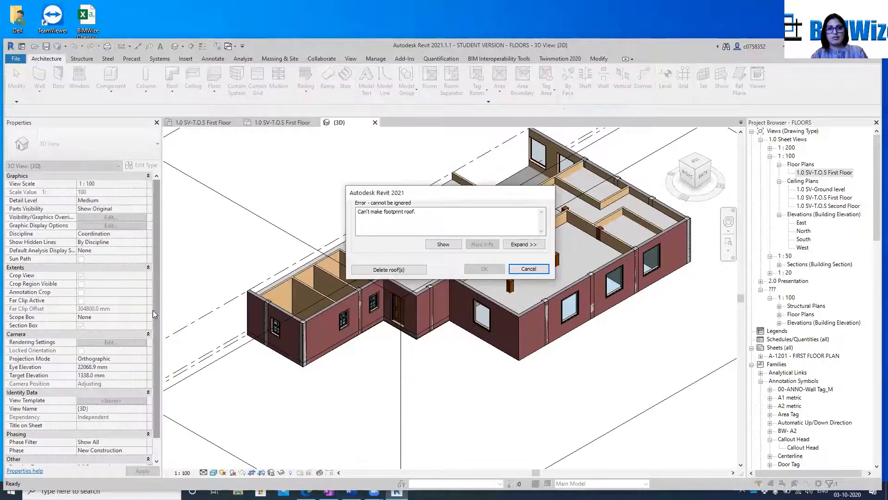
{"action": "left_click", "coordinate": [529, 269]}
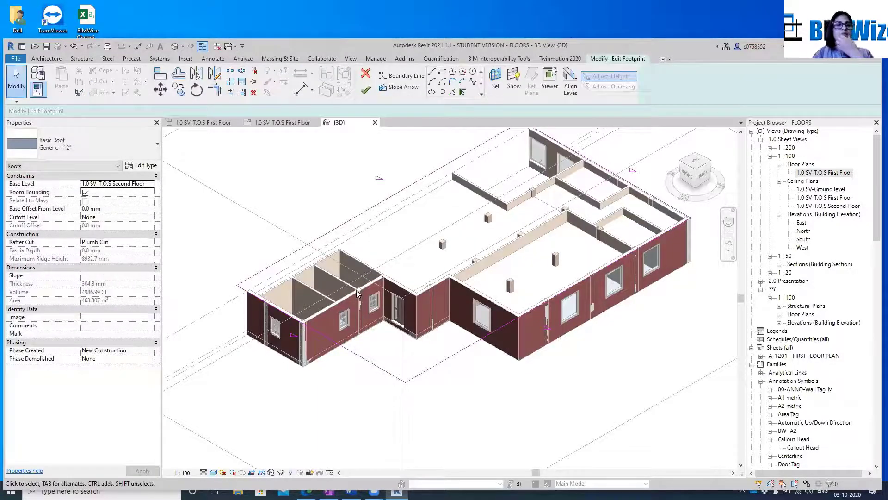
Set the roof's rafter cut to Two Cut - Square and try to finish the footprint
{"action": "left_click", "coordinate": [134, 243]}
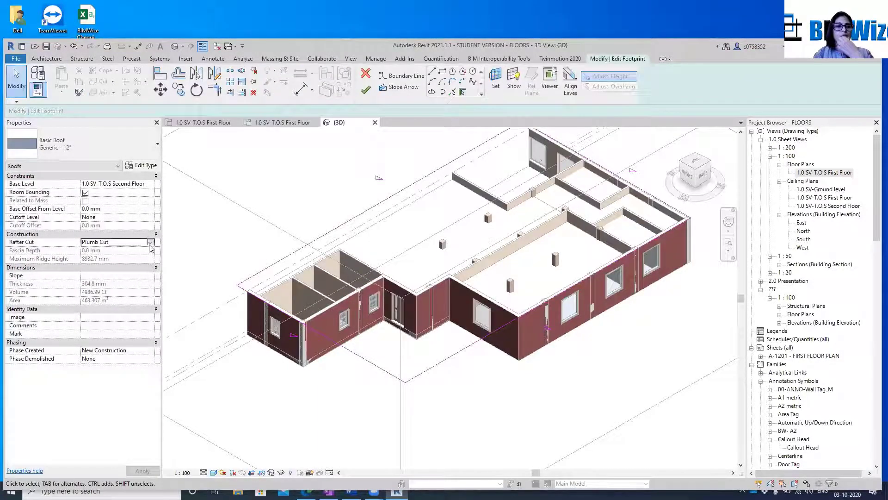
{"action": "left_click", "coordinate": [101, 265]}
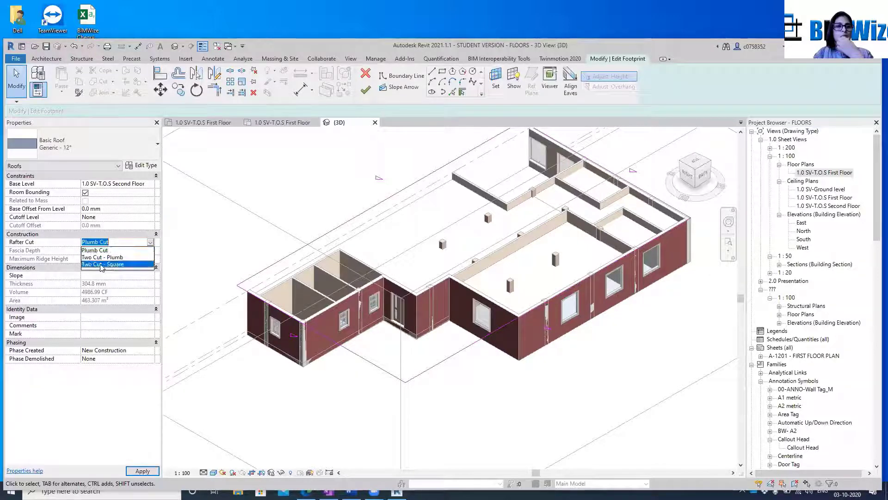
{"action": "left_click", "coordinate": [142, 470]}
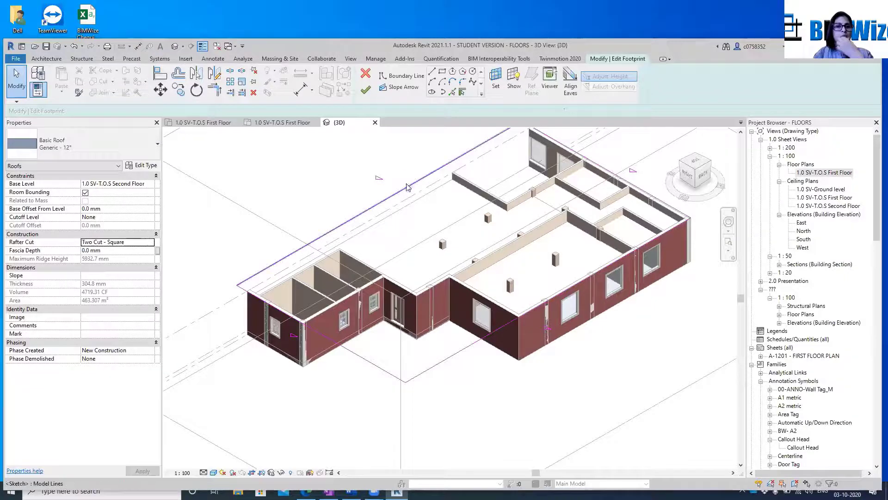
{"action": "left_click", "coordinate": [376, 89]}
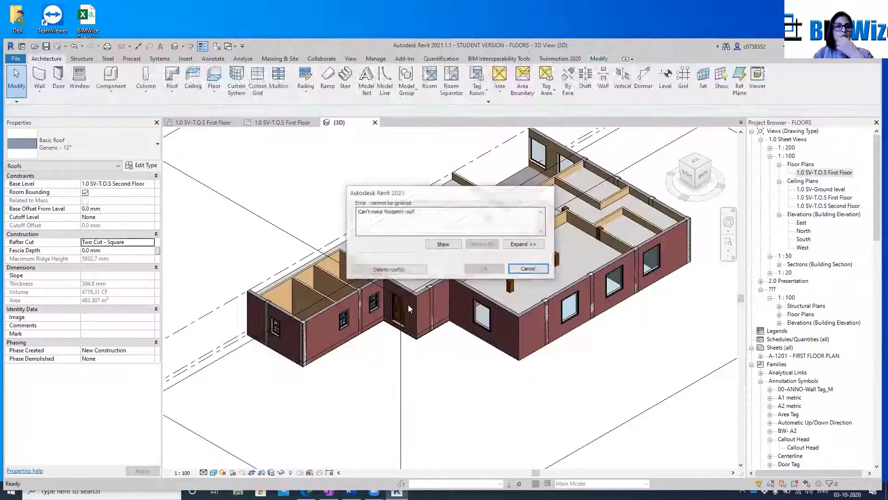
{"action": "left_click", "coordinate": [523, 271]}
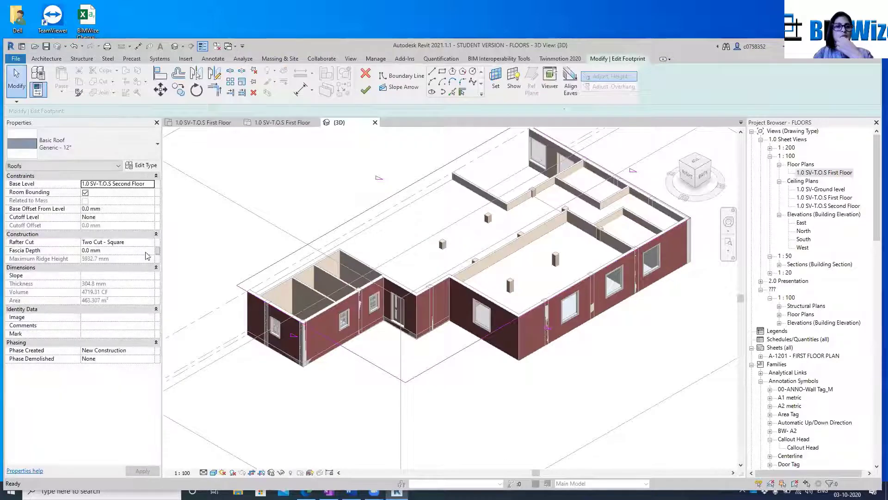
{"action": "scroll", "coordinate": [252, 275], "scroll_direction": "up", "scroll_amount": 1}
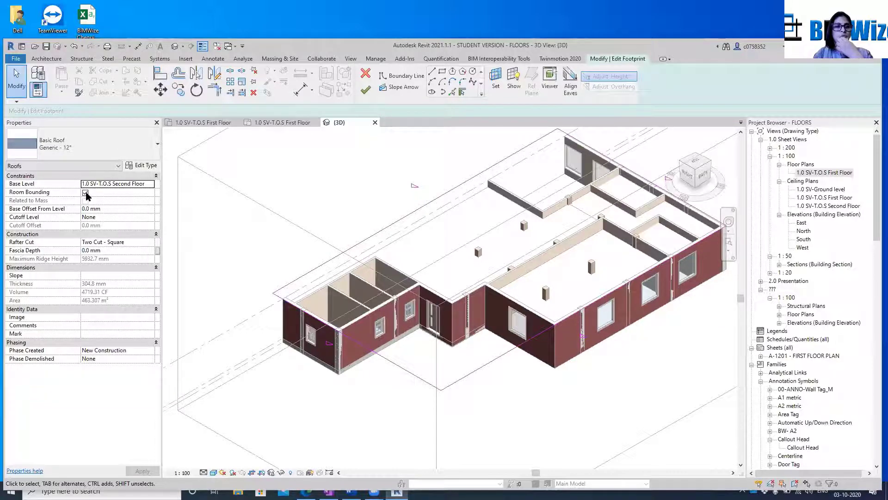
{"action": "left_click", "coordinate": [108, 209]}
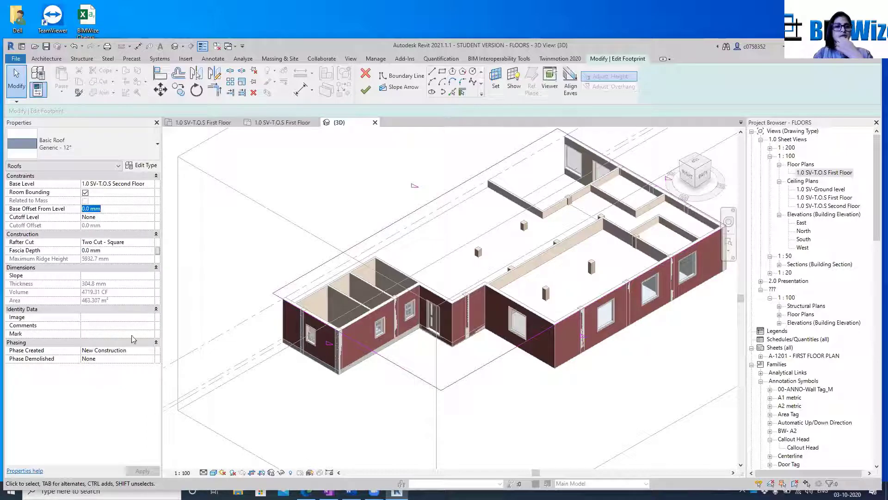
{"action": "scroll", "coordinate": [479, 227], "scroll_direction": "down", "scroll_amount": 5}
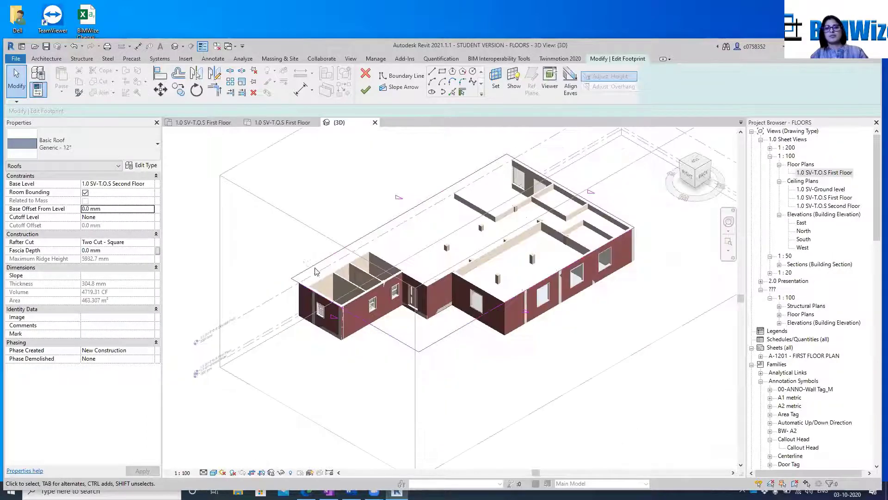
{"action": "scroll", "coordinate": [561, 307], "scroll_direction": "down", "scroll_amount": 3}
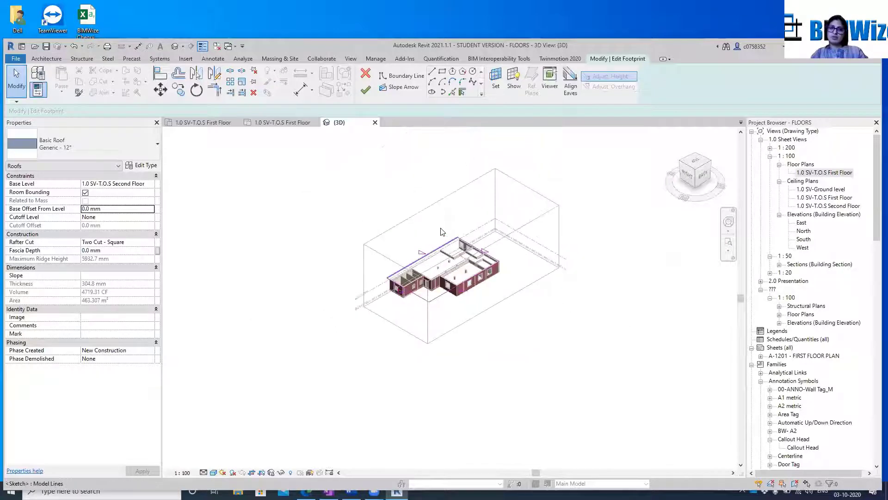
Discard the footprint sketch changes and return to the roof in the 3D view
{"action": "left_click", "coordinate": [365, 73]}
{"action": "left_click", "coordinate": [466, 250]}
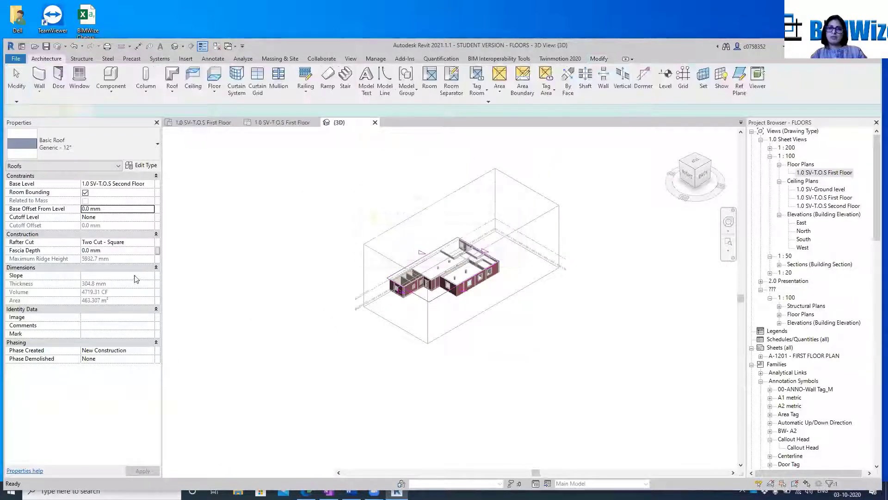
{"action": "scroll", "coordinate": [435, 287], "scroll_direction": "up", "scroll_amount": 5}
{"action": "key", "text": "Escape"}
{"action": "scroll", "coordinate": [302, 329], "scroll_direction": "down", "scroll_amount": 4}
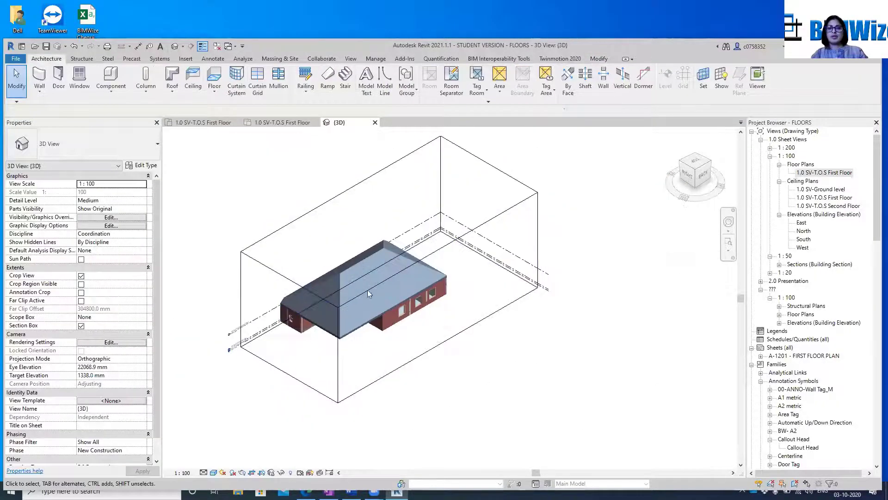
Stretch the far long side of the 3D view's section box outward to include the rest of the building
{"action": "left_click", "coordinate": [326, 199]}
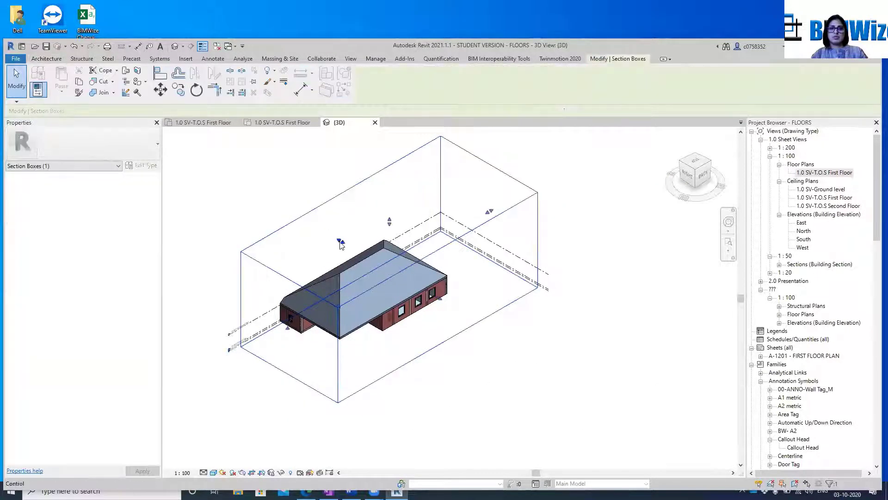
{"action": "left_click_drag", "start_coordinate": [341, 241], "coordinate": [232, 212]}
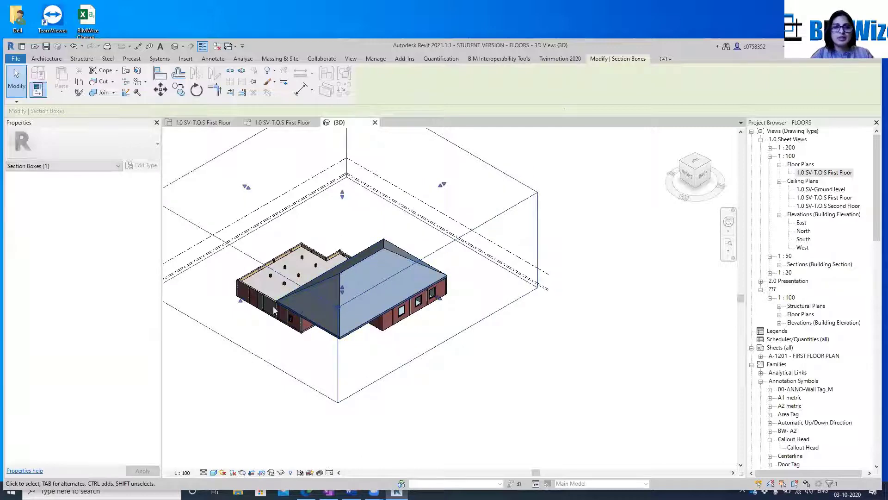
{"action": "scroll", "coordinate": [273, 306], "scroll_direction": "up", "scroll_amount": 5}
{"action": "middle_click_drag", "start_coordinate": [596, 280], "coordinate": [455, 295]}
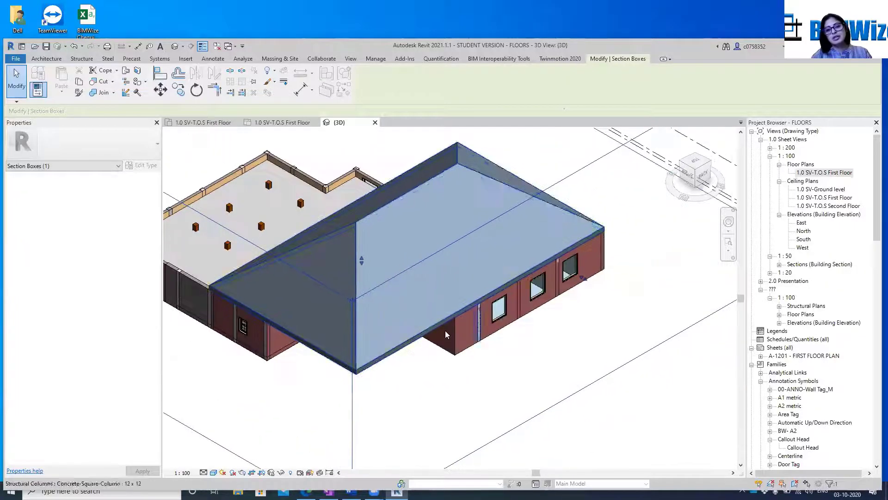
{"action": "key", "text": "Escape"}
Set the slope of the whole roof to 100 / 1000
{"action": "left_click", "coordinate": [377, 363]}
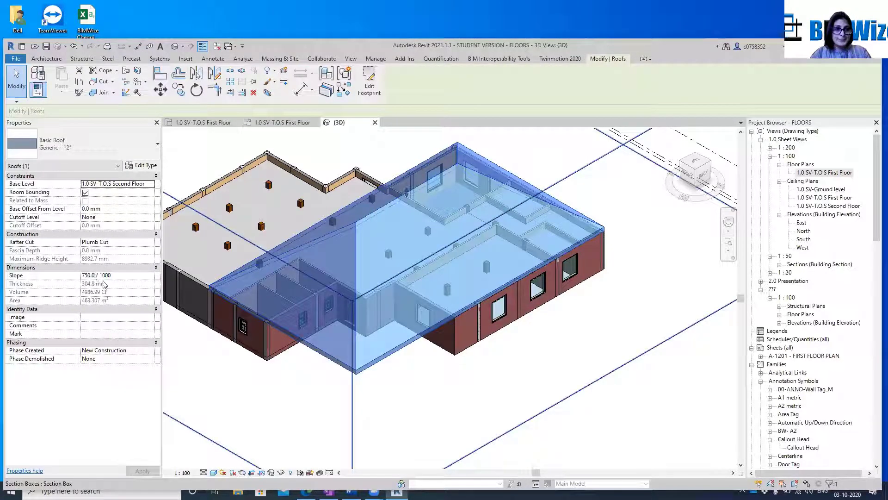
{"action": "left_click", "coordinate": [125, 275]}
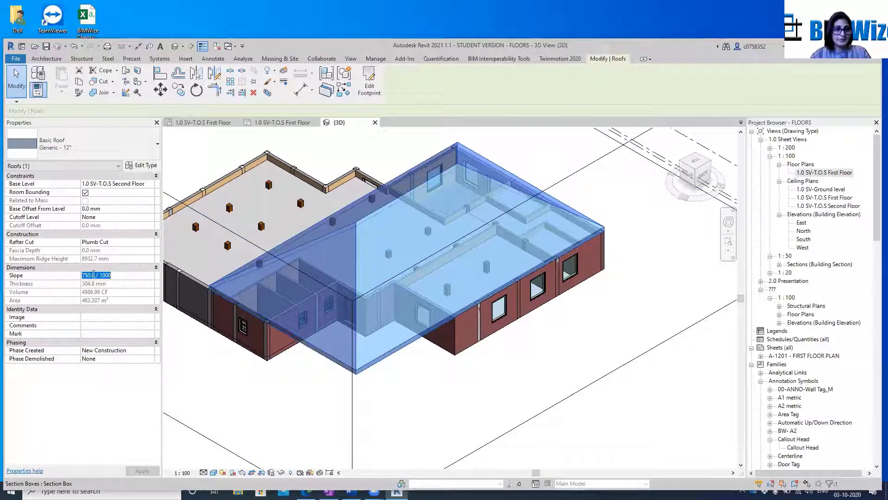
{"action": "left_click_drag", "start_coordinate": [96, 274], "coordinate": [77, 273]}
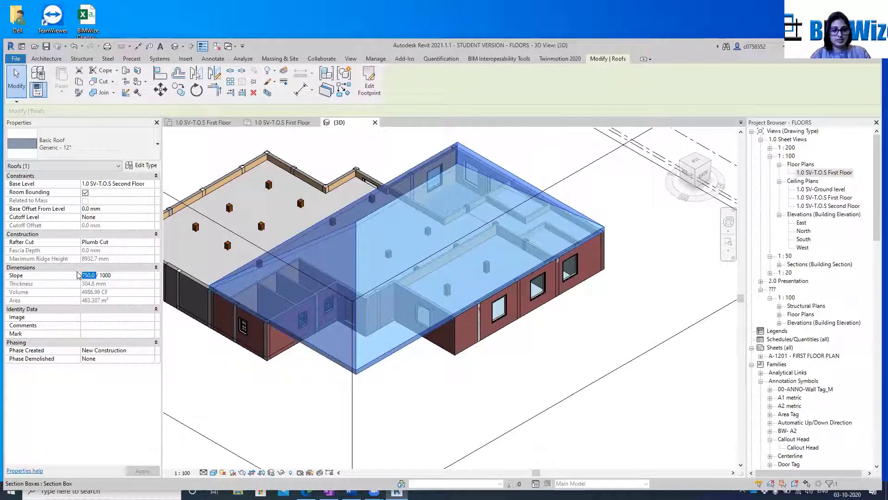
{"action": "type", "text": "1"}
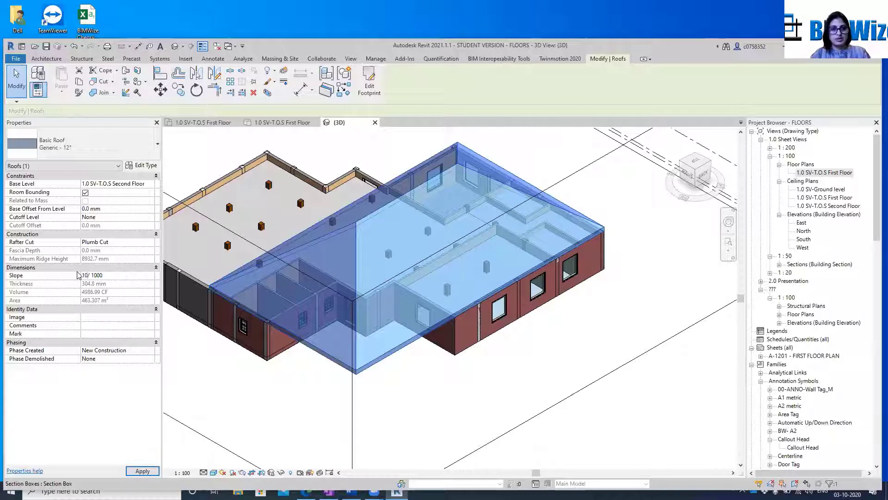
{"action": "type", "text": "00"}
{"action": "key", "text": "Return"}
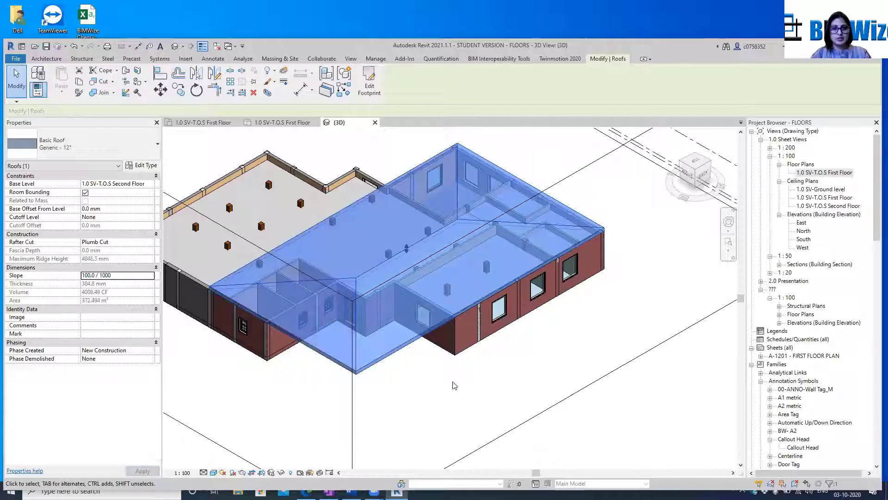
{"action": "left_click", "coordinate": [564, 417]}
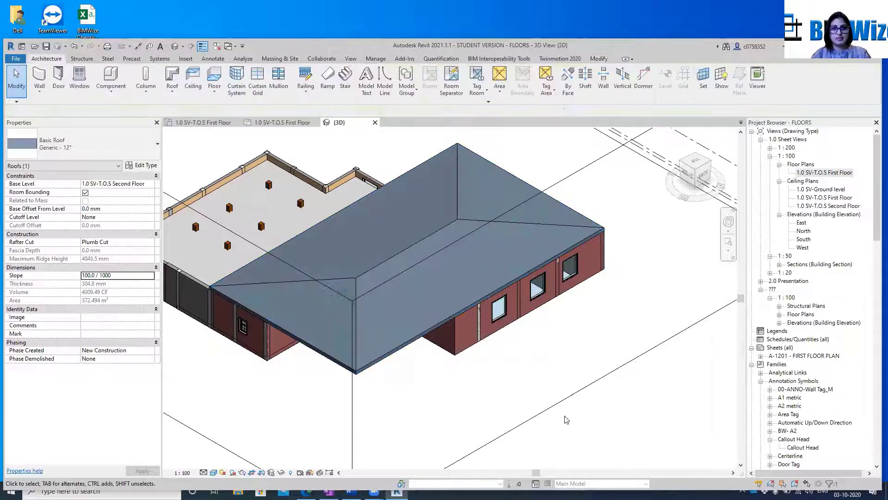
Flatten the whole roof by setting its slope to 0 / 1000
{"action": "left_click", "coordinate": [380, 360]}
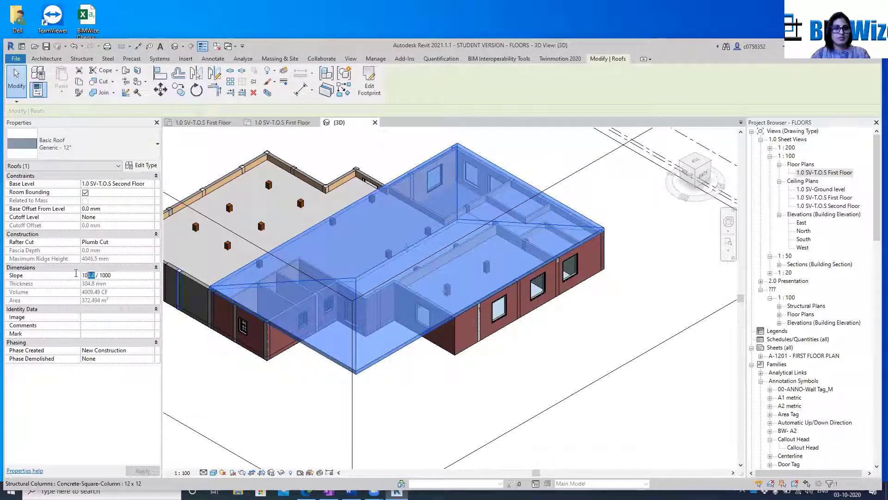
{"action": "left_click_drag", "start_coordinate": [75, 273], "coordinate": [75, 274]}
{"action": "type", "text": "0"}
{"action": "left_click", "coordinate": [143, 471]}
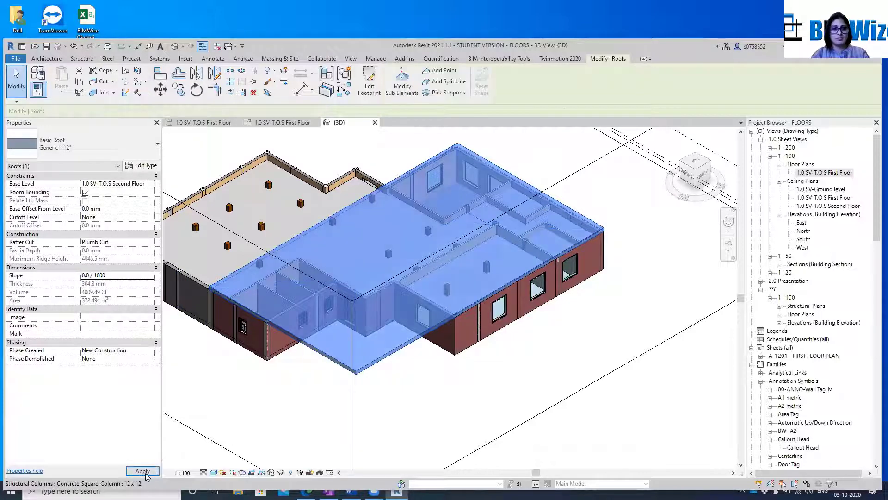
{"action": "left_click", "coordinate": [415, 351]}
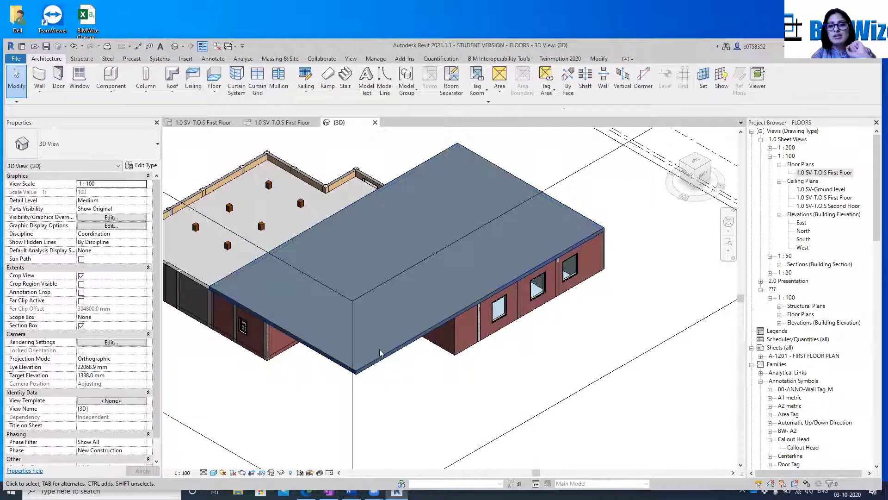
Check the slope of the roof's far long boundary line in the footprint sketch and finish the footprint
{"action": "left_click", "coordinate": [372, 362]}
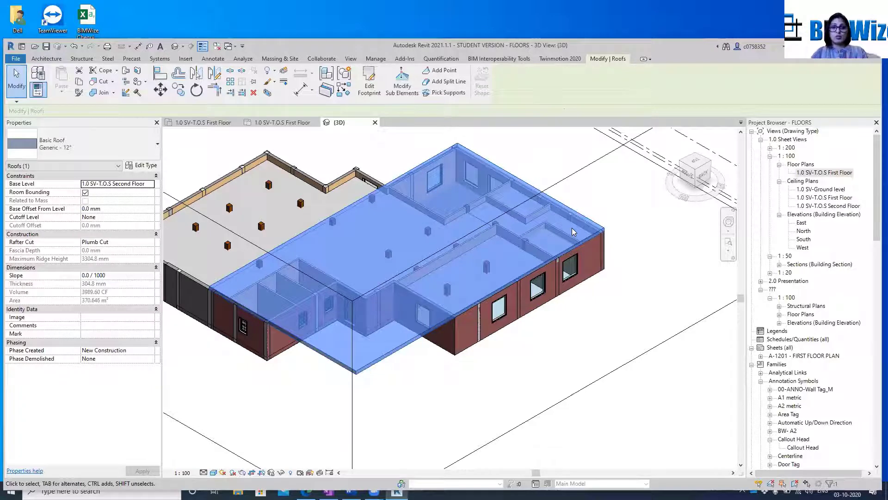
{"action": "key", "text": "Escape"}
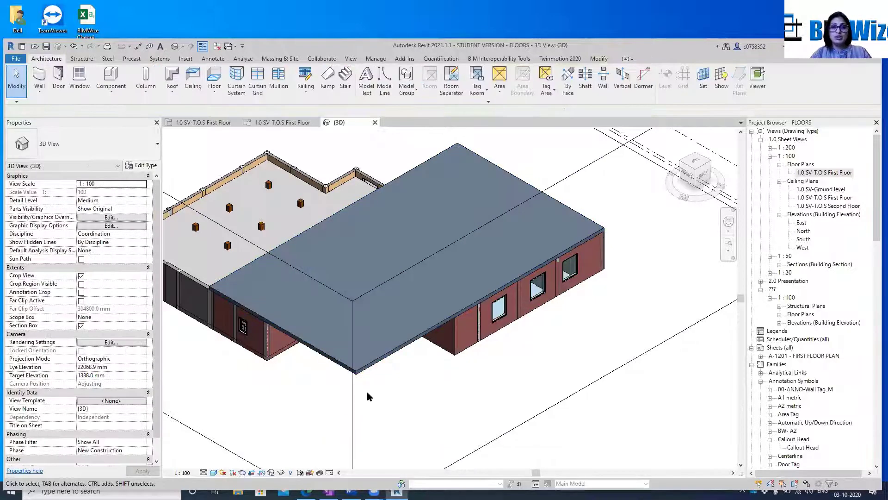
{"action": "left_click", "coordinate": [376, 363]}
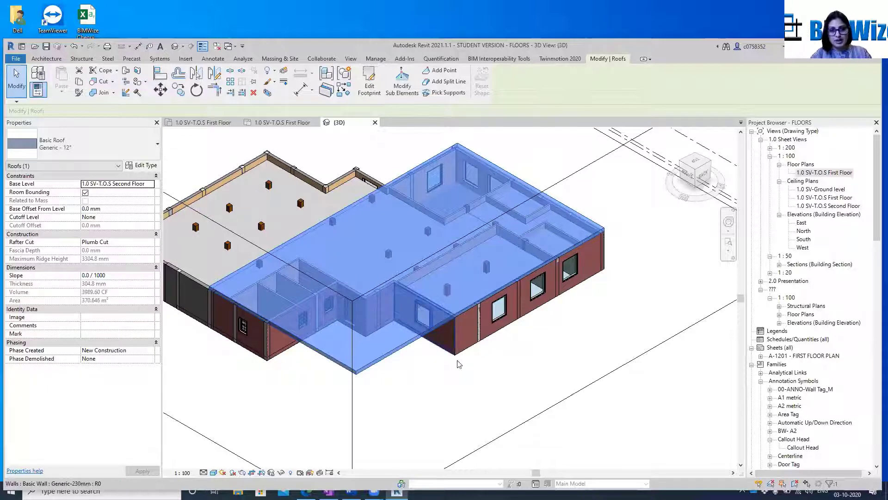
{"action": "left_click", "coordinate": [395, 353]}
{"action": "double_click", "coordinate": [395, 352]}
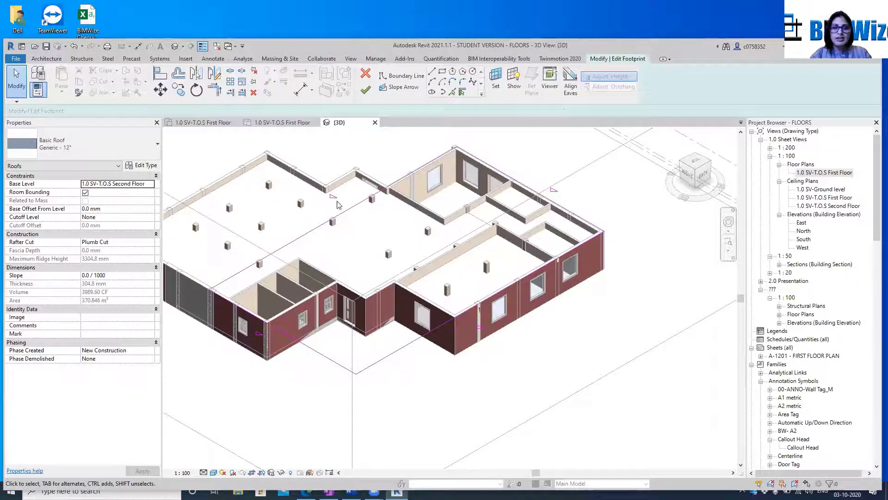
{"action": "left_click", "coordinate": [344, 212]}
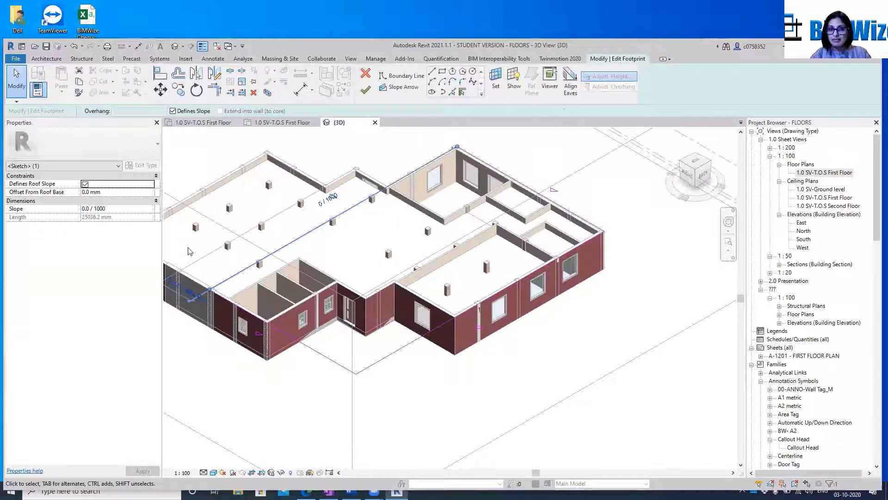
{"action": "left_click", "coordinate": [365, 89]}
{"action": "left_click", "coordinate": [372, 357]}
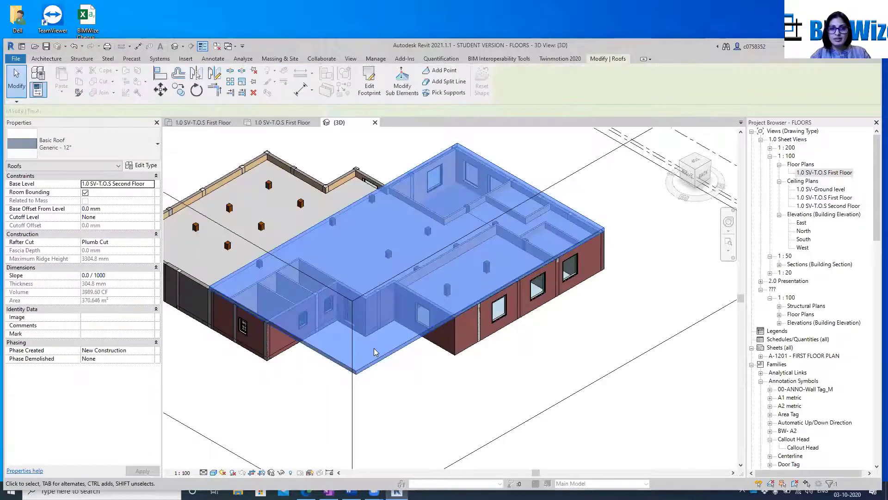
{"action": "left_click", "coordinate": [434, 405]}
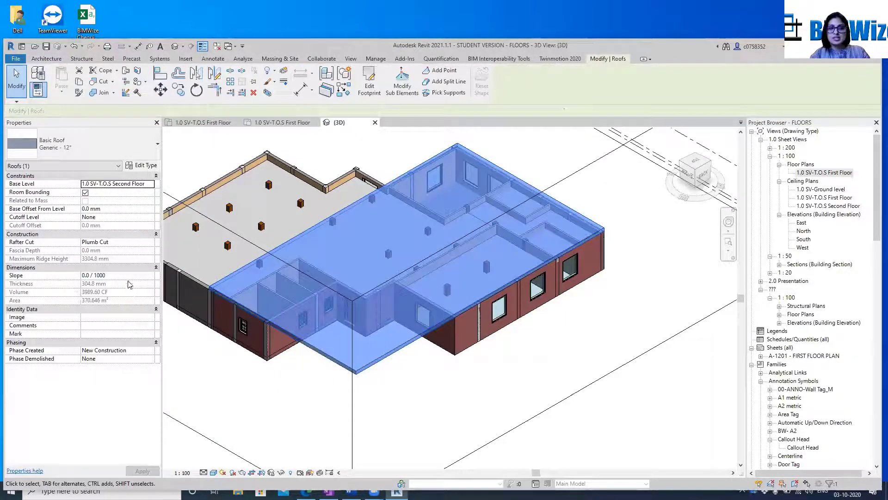
Change the flat roof's type to Generic - 18"
{"action": "left_click", "coordinate": [123, 275]}
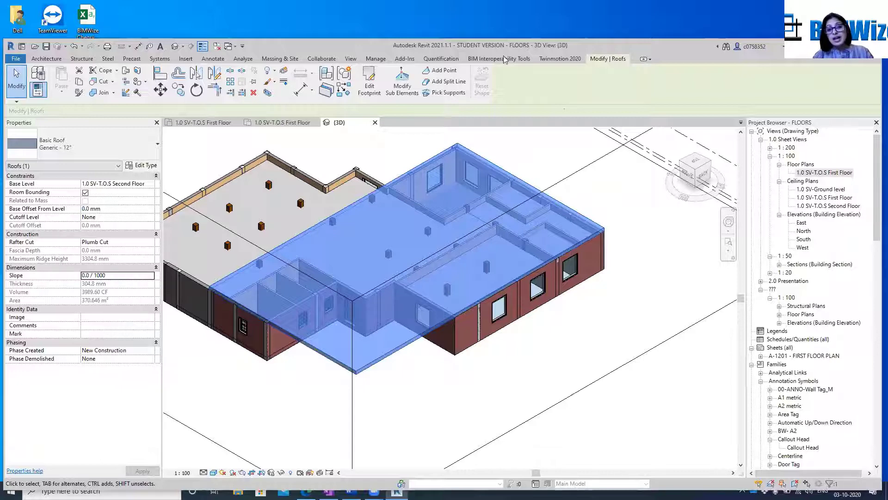
{"action": "scroll", "coordinate": [436, 185], "scroll_direction": "down", "scroll_amount": 4}
{"action": "middle_click_drag", "start_coordinate": [451, 253], "coordinate": [528, 301]}
{"action": "scroll", "coordinate": [513, 345], "scroll_direction": "up", "scroll_amount": 5}
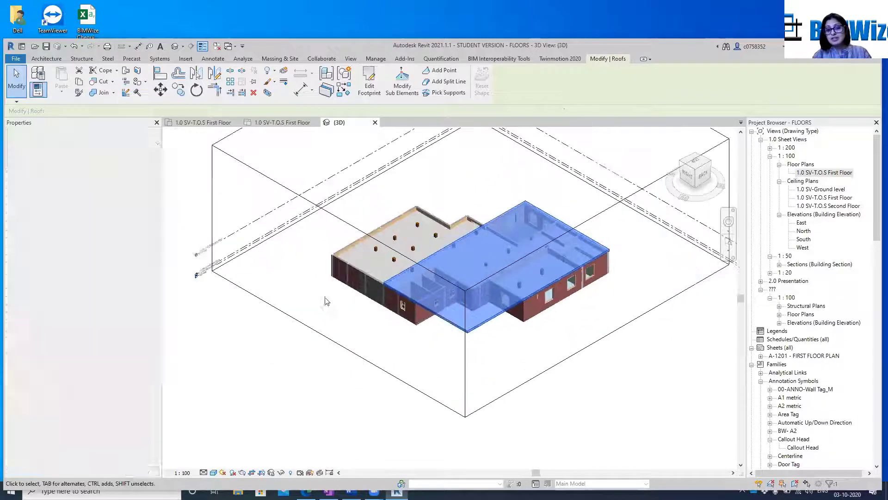
{"action": "scroll", "coordinate": [464, 278], "scroll_direction": "down", "scroll_amount": 4}
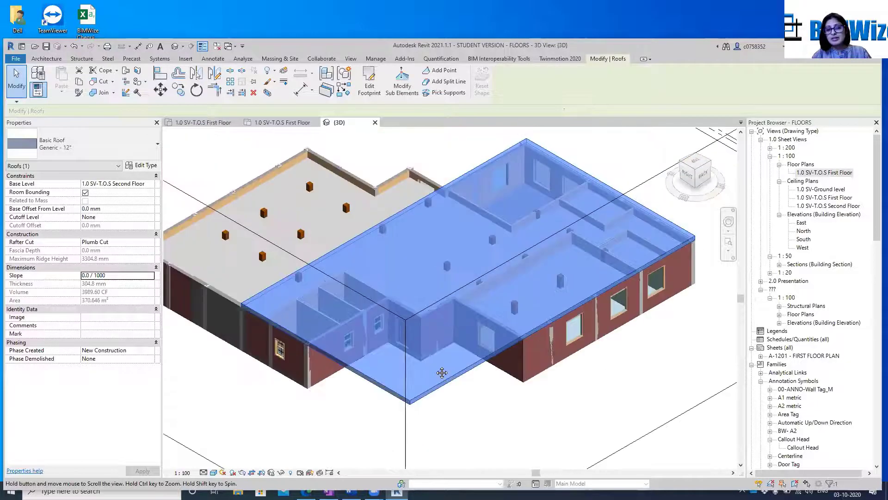
{"action": "left_click", "coordinate": [444, 396]}
{"action": "left_click", "coordinate": [445, 380]}
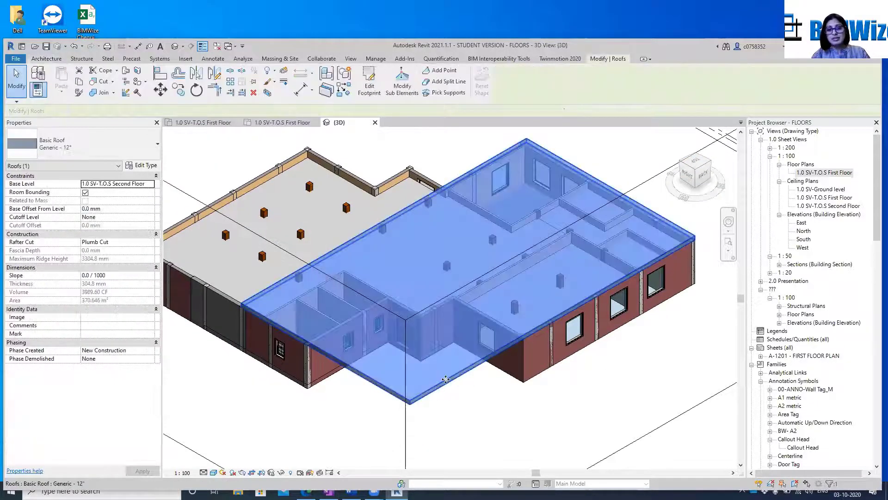
{"action": "left_click", "coordinate": [136, 149]}
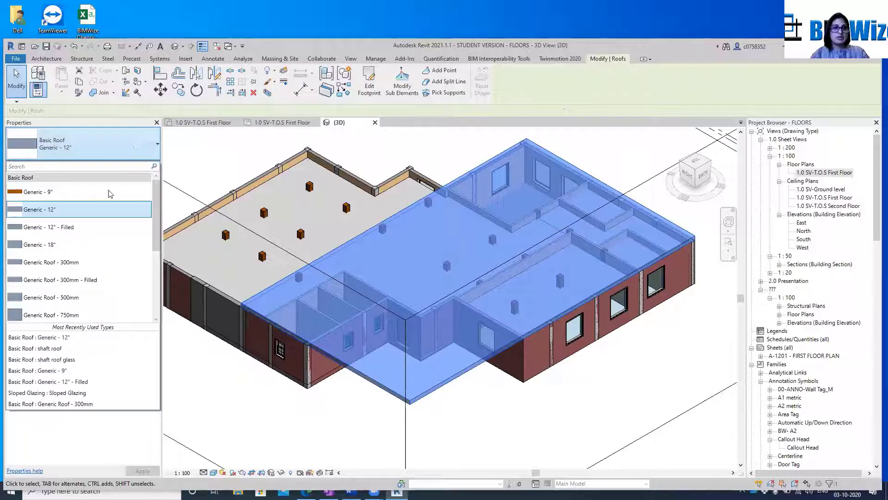
{"action": "left_click", "coordinate": [90, 247]}
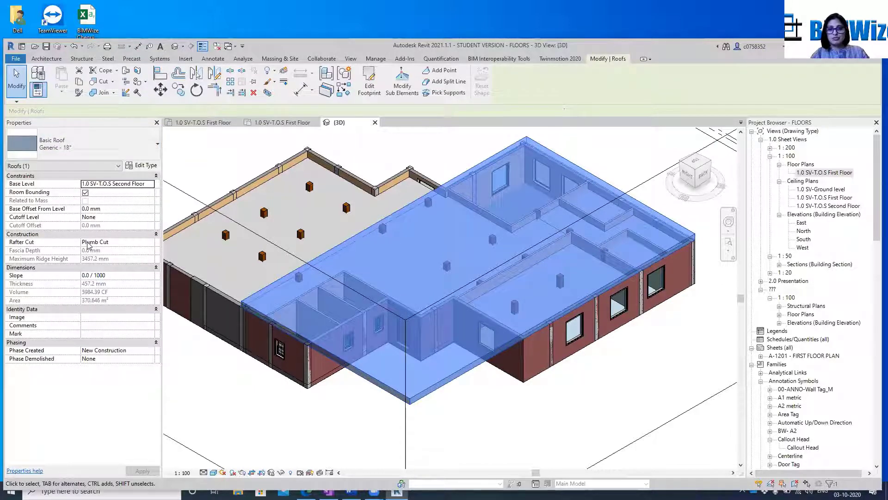
Change the flat roof's type to Generic Roof - 750mm and deselect it
{"action": "scroll", "coordinate": [273, 259], "scroll_direction": "up", "scroll_amount": 1}
{"action": "left_click", "coordinate": [92, 146]}
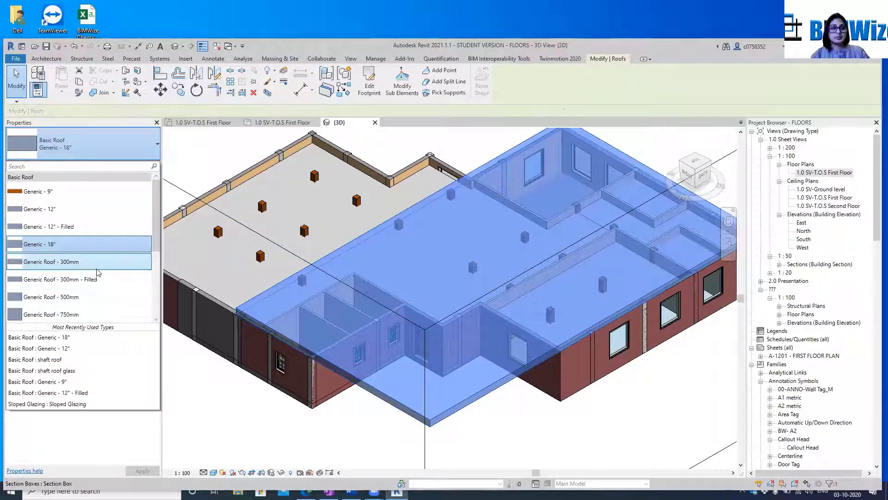
{"action": "left_click", "coordinate": [80, 316]}
{"action": "left_click", "coordinate": [194, 361]}
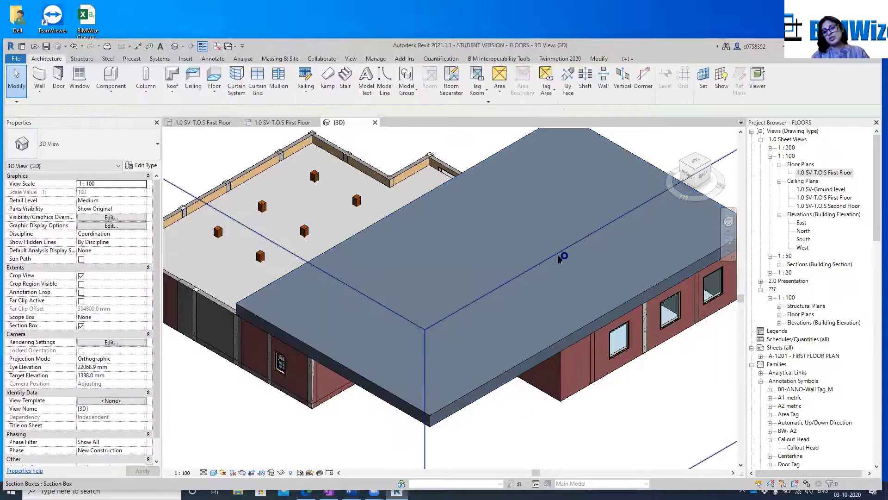
{"action": "scroll", "coordinate": [499, 253], "scroll_direction": "down", "scroll_amount": 1}
{"action": "scroll", "coordinate": [499, 253], "scroll_direction": "down", "scroll_amount": 1}
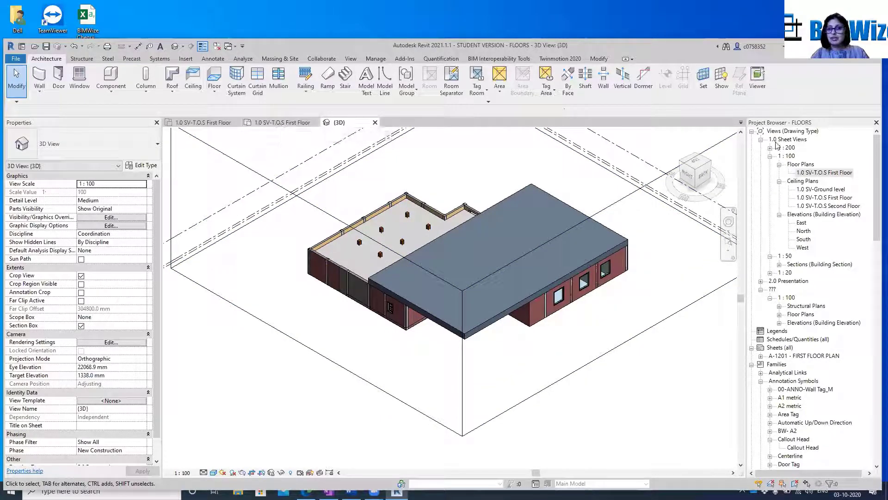
Start another footprint roof in the 1.0 SV-T.O.S First Floor plan, with its base level set to 1.0 SV-T.O.S Second Floor
{"action": "double_click", "coordinate": [836, 173]}
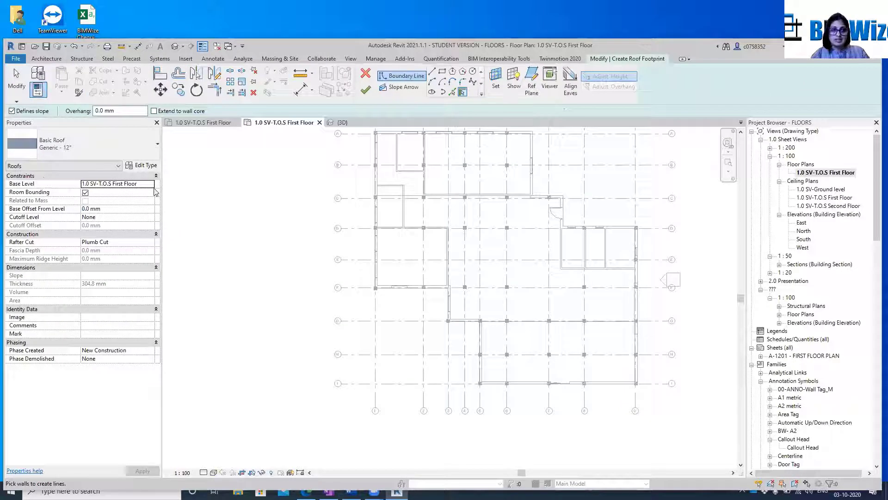
{"action": "left_click", "coordinate": [150, 184]}
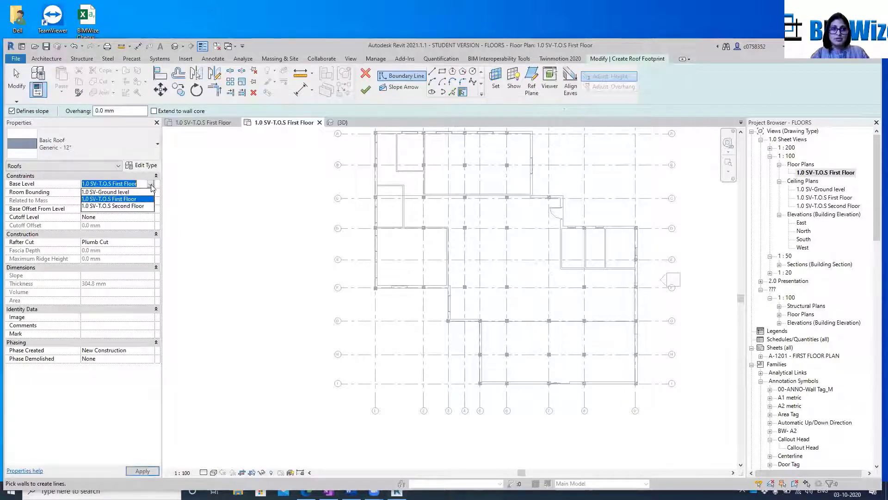
{"action": "left_click", "coordinate": [128, 206]}
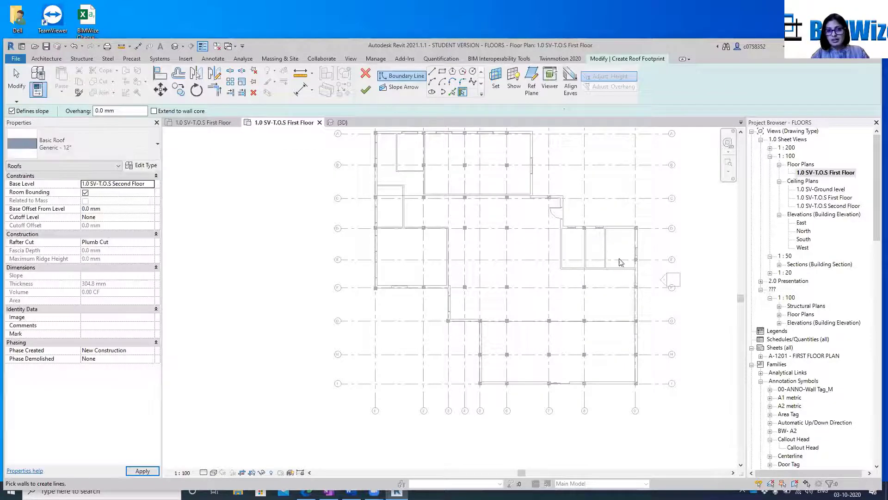
{"action": "middle_click_drag", "start_coordinate": [619, 292], "coordinate": [587, 363]}
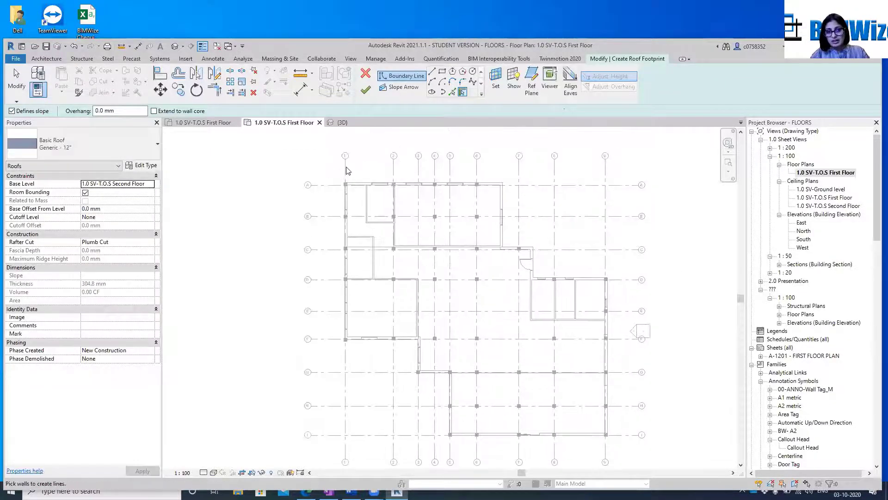
{"action": "scroll", "coordinate": [348, 171], "scroll_direction": "up", "scroll_amount": 1}
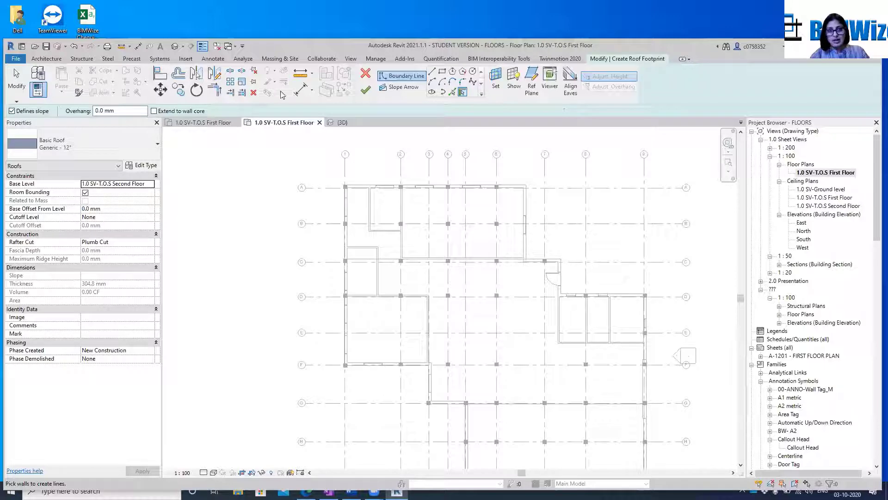
{"action": "left_click", "coordinate": [442, 71]}
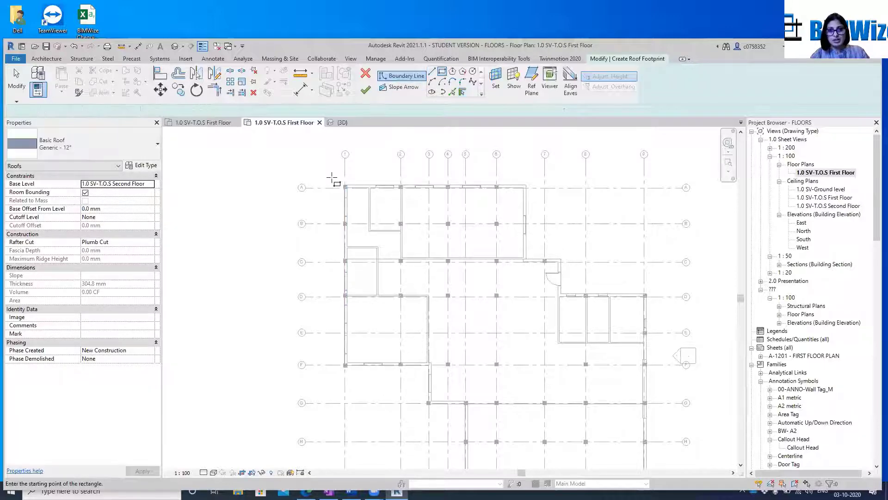
{"action": "left_click", "coordinate": [331, 177]}
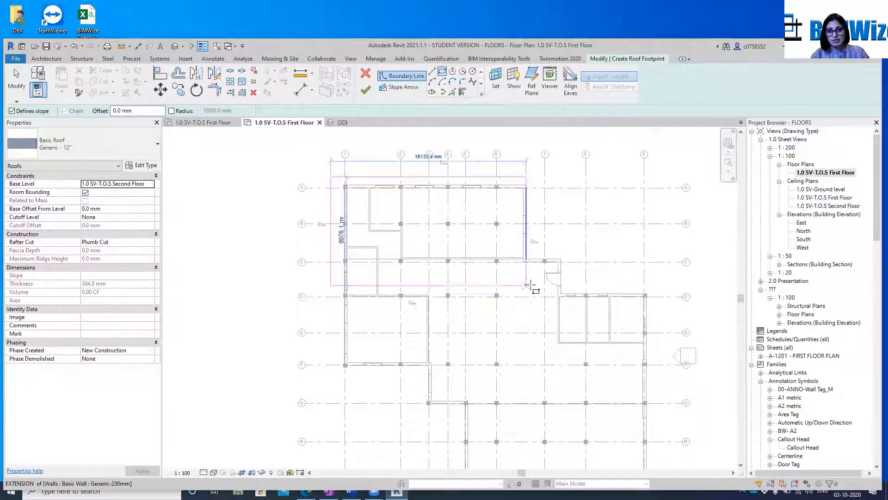
{"action": "left_click", "coordinate": [558, 295]}
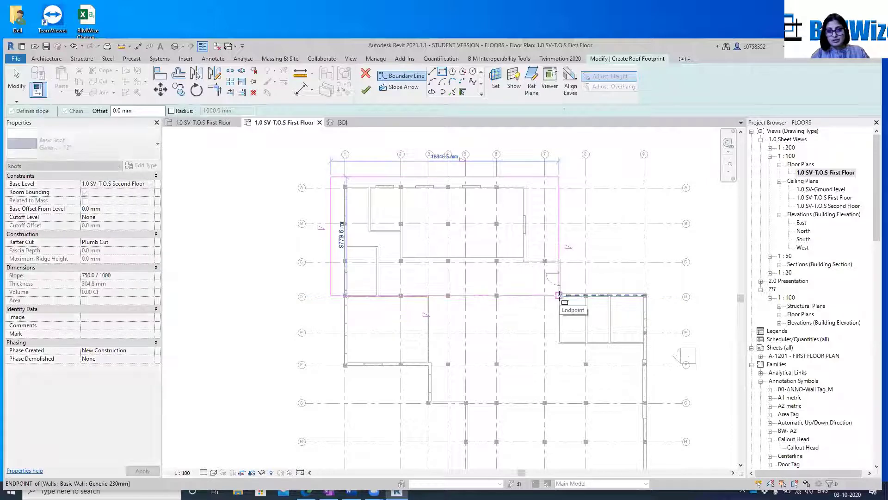
{"action": "left_click", "coordinate": [575, 295]}
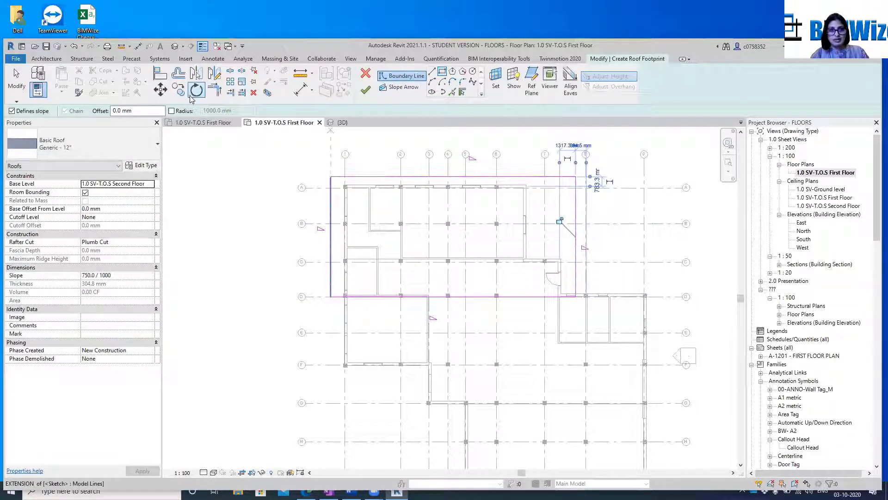
{"action": "left_click", "coordinate": [343, 122]}
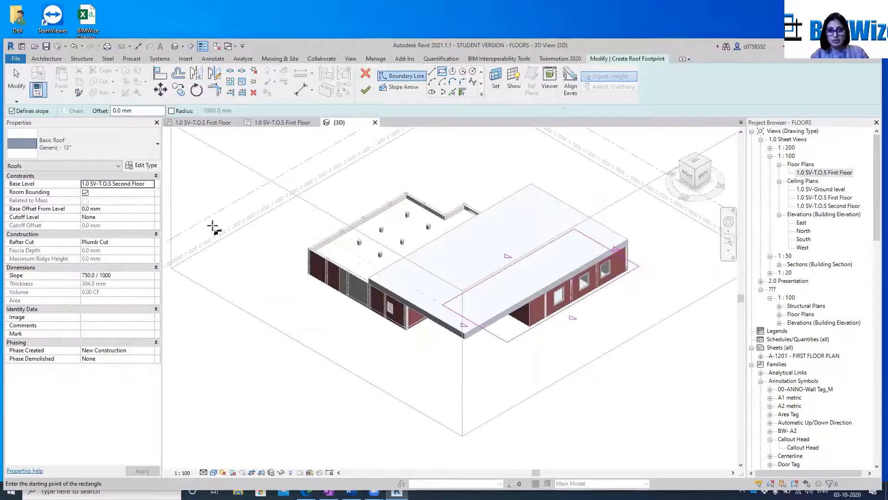
{"action": "key", "text": "Escape"}
{"action": "key", "text": "Escape"}
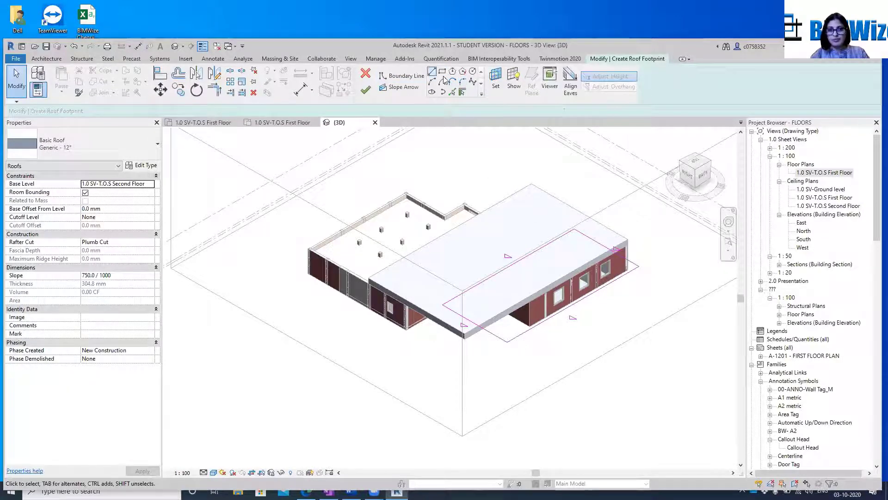
{"action": "left_click", "coordinate": [365, 73]}
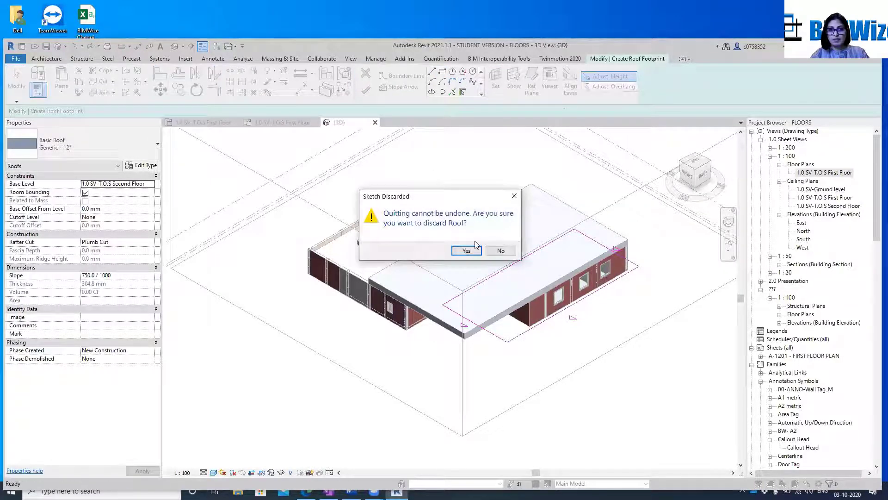
{"action": "left_click", "coordinate": [466, 251]}
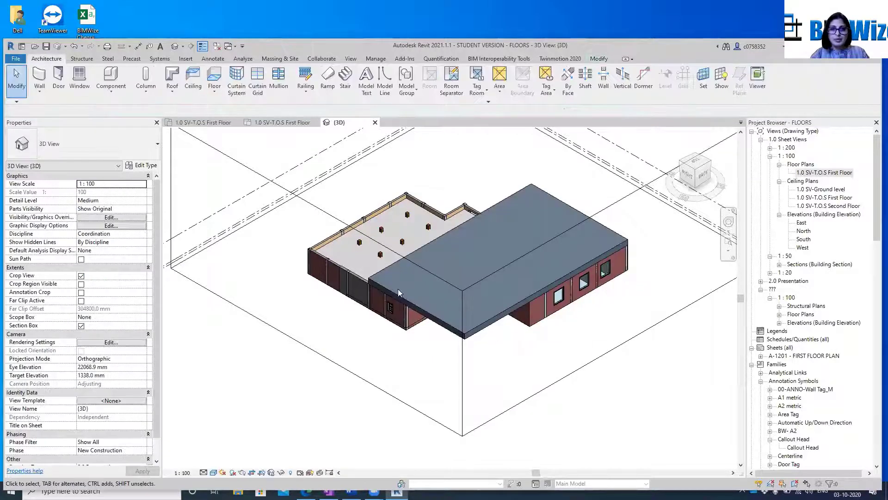
{"action": "scroll", "coordinate": [331, 258], "scroll_direction": "up", "scroll_amount": 4}
{"action": "scroll", "coordinate": [331, 258], "scroll_direction": "down", "scroll_amount": 4}
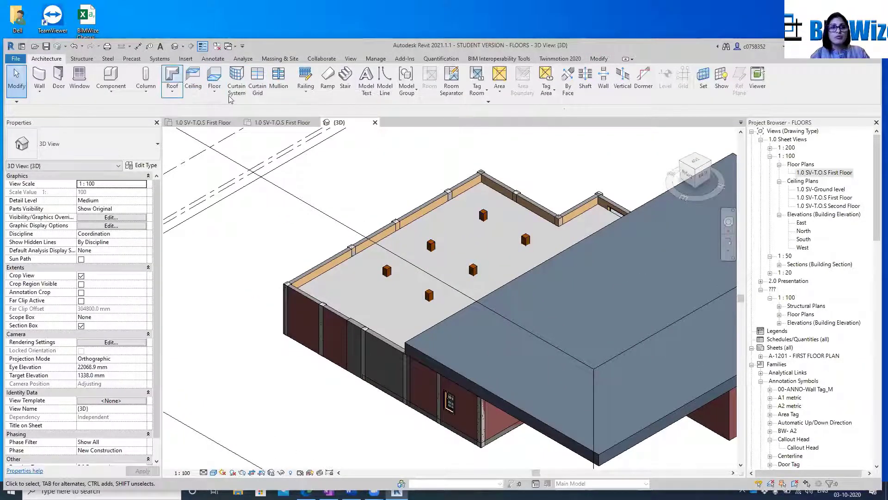
{"action": "left_click", "coordinate": [174, 78]}
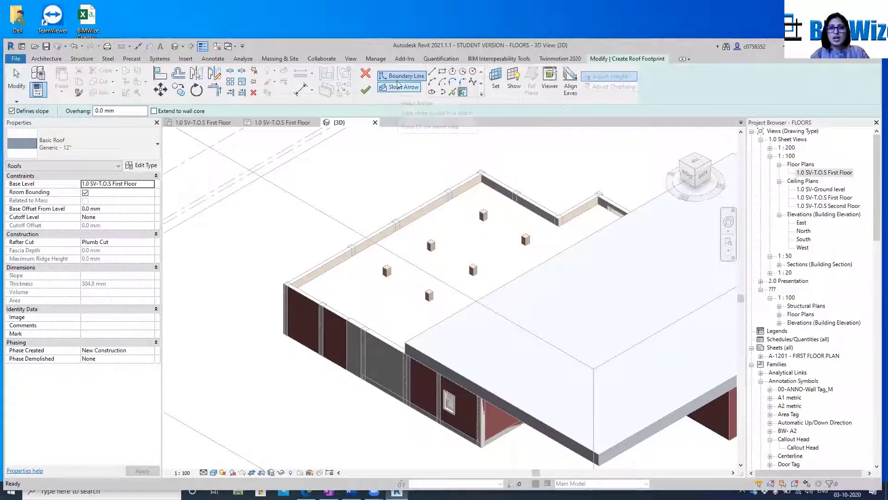
{"action": "left_click", "coordinate": [442, 71]}
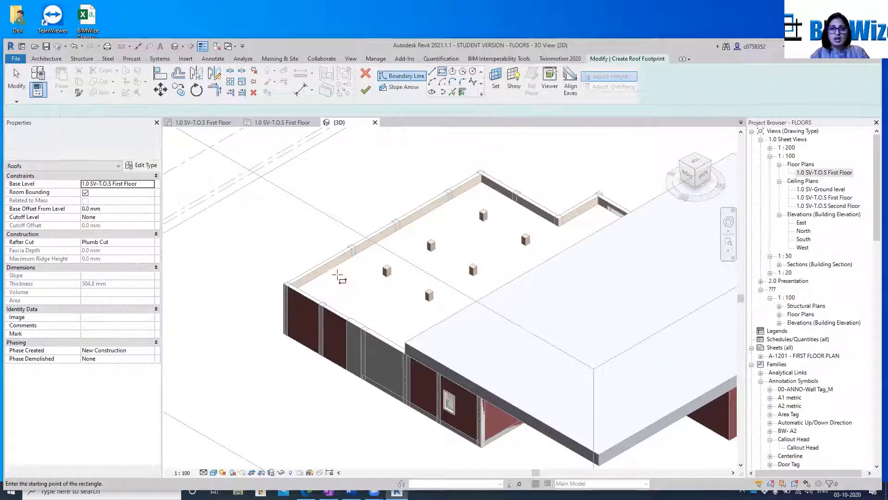
{"action": "scroll", "coordinate": [277, 286], "scroll_direction": "up", "scroll_amount": 5}
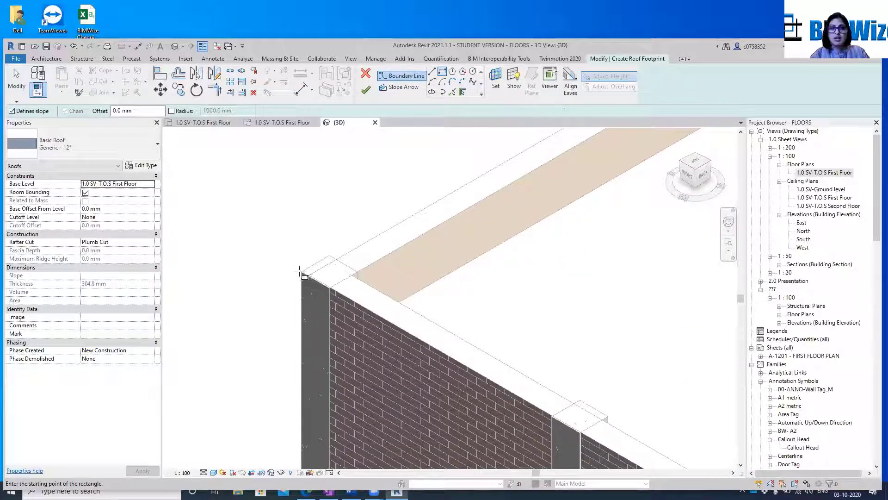
{"action": "left_click", "coordinate": [289, 123]}
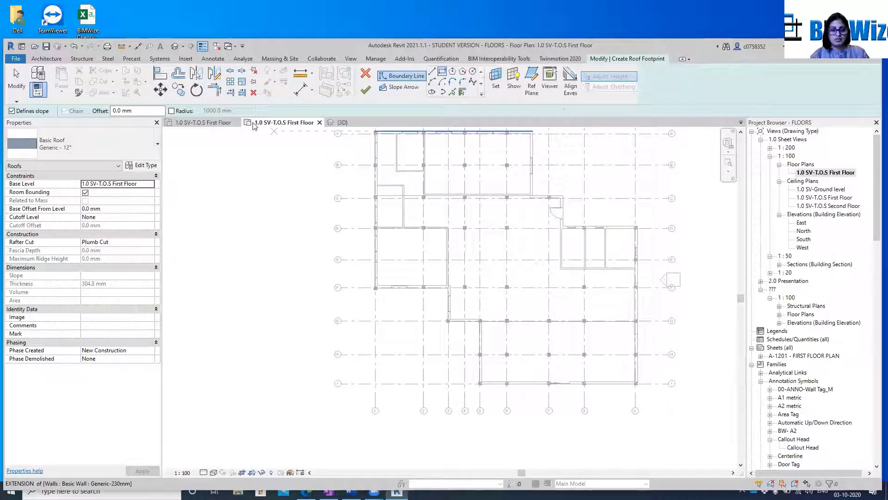
Tile the open views and discard the unfinished footprint roof sketch
{"action": "key", "text": "w"}
{"action": "key", "text": "t"}
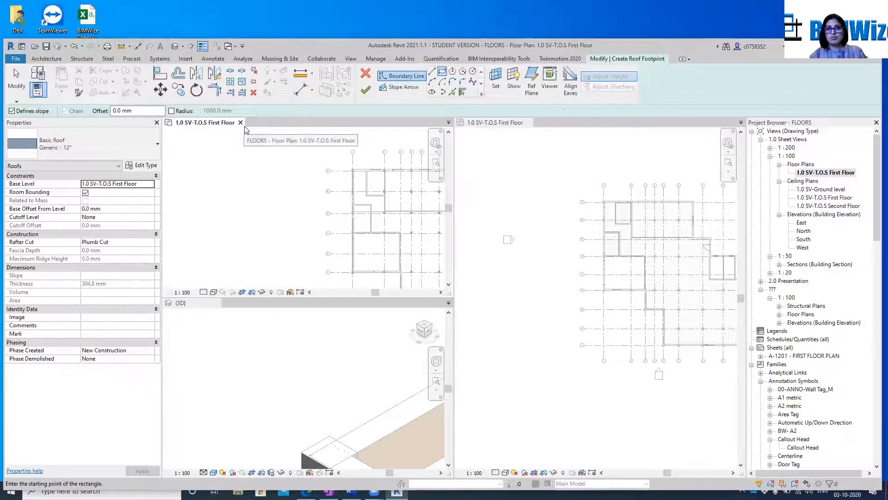
{"action": "left_click", "coordinate": [267, 195]}
{"action": "key", "text": "Escape"}
{"action": "key", "text": "Escape"}
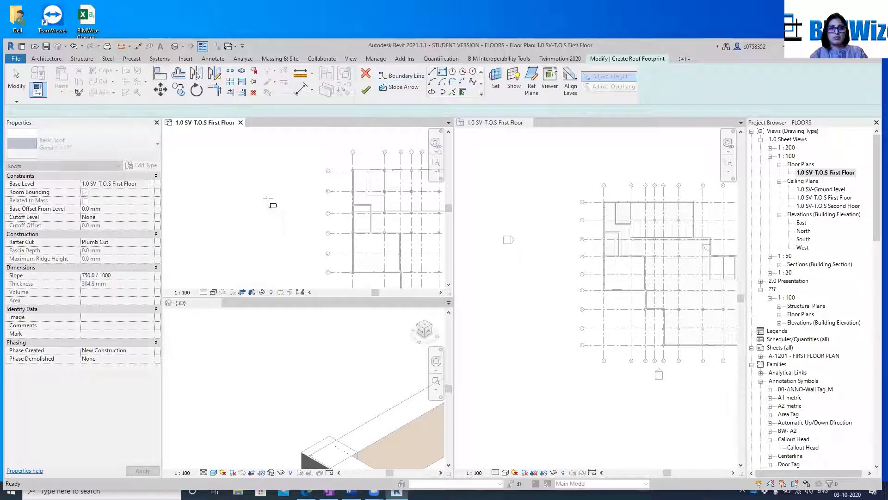
{"action": "left_click", "coordinate": [366, 72]}
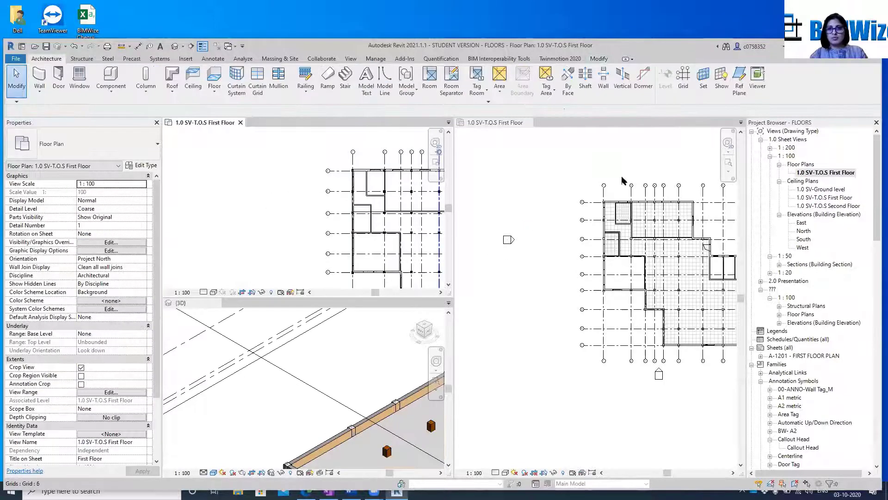
Close the First Floor ceiling plan, keep the floor plan and 3D view tiled, and make the floor plan the active view
{"action": "left_click", "coordinate": [537, 227]}
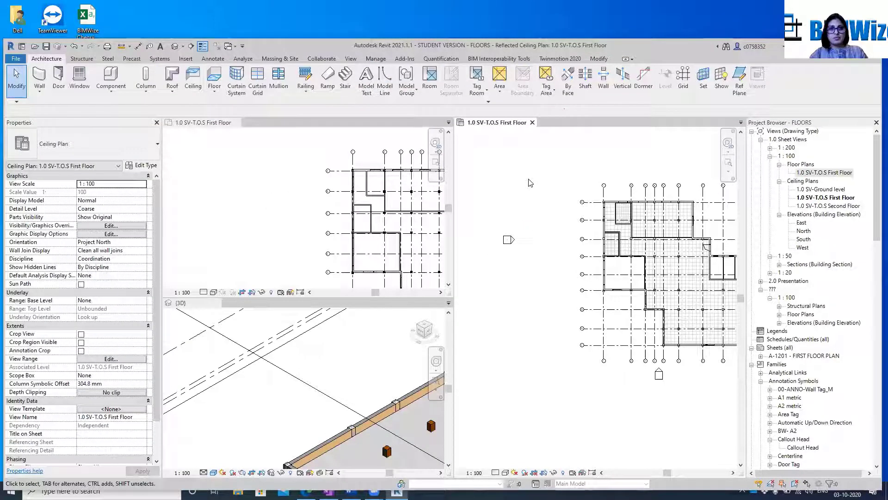
{"action": "left_click", "coordinate": [533, 122]}
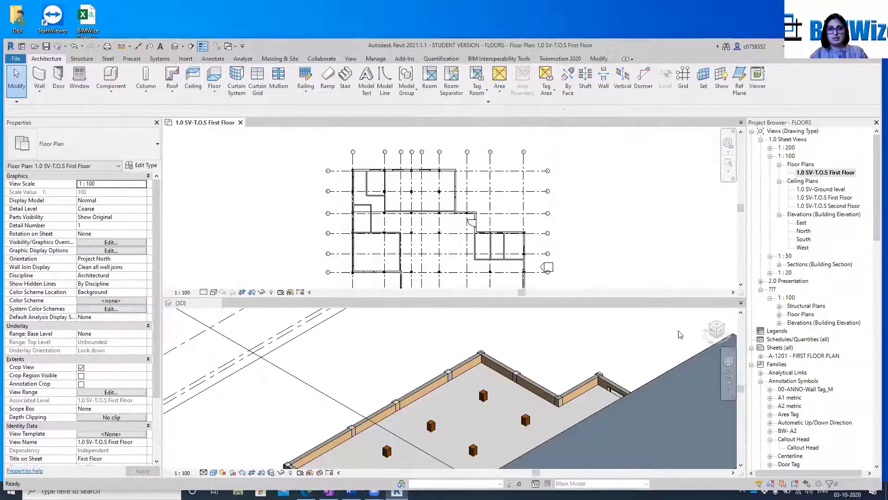
{"action": "scroll", "coordinate": [451, 219], "scroll_direction": "down", "scroll_amount": 2}
{"action": "left_click", "coordinate": [630, 307]}
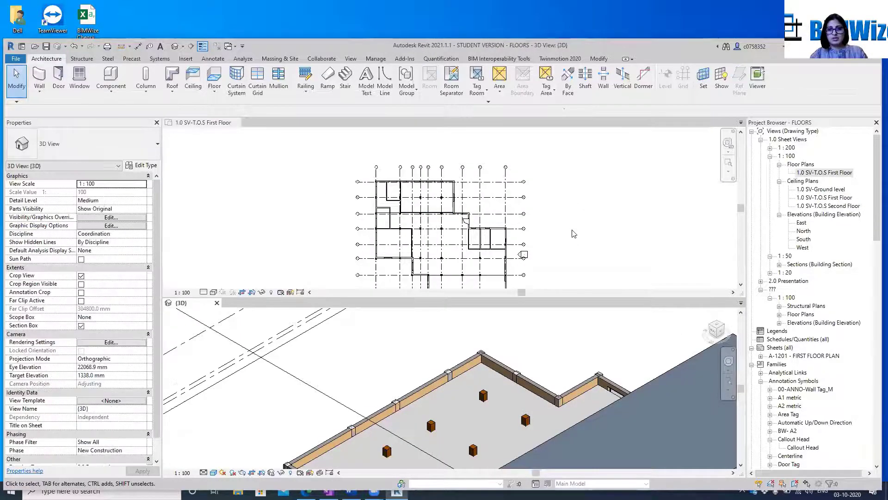
{"action": "scroll", "coordinate": [418, 176], "scroll_direction": "down", "scroll_amount": 2}
{"action": "scroll", "coordinate": [398, 359], "scroll_direction": "down", "scroll_amount": 3}
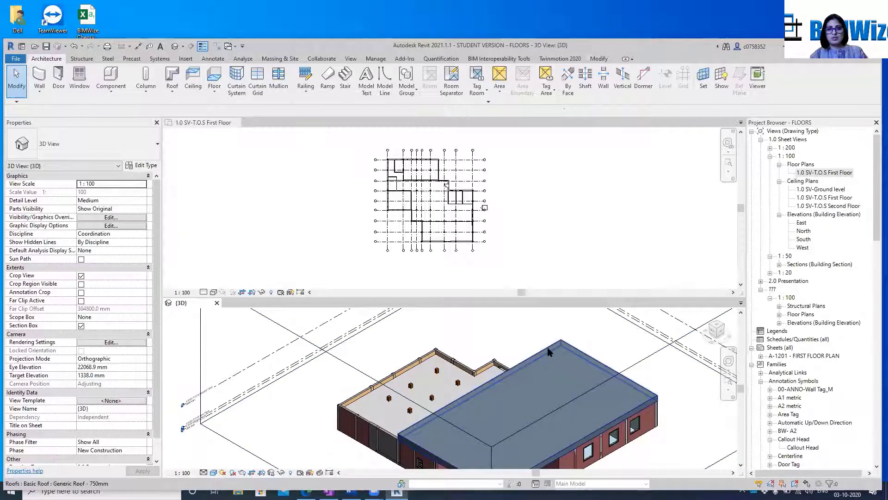
{"action": "left_click", "coordinate": [548, 347]}
{"action": "left_click", "coordinate": [272, 210]}
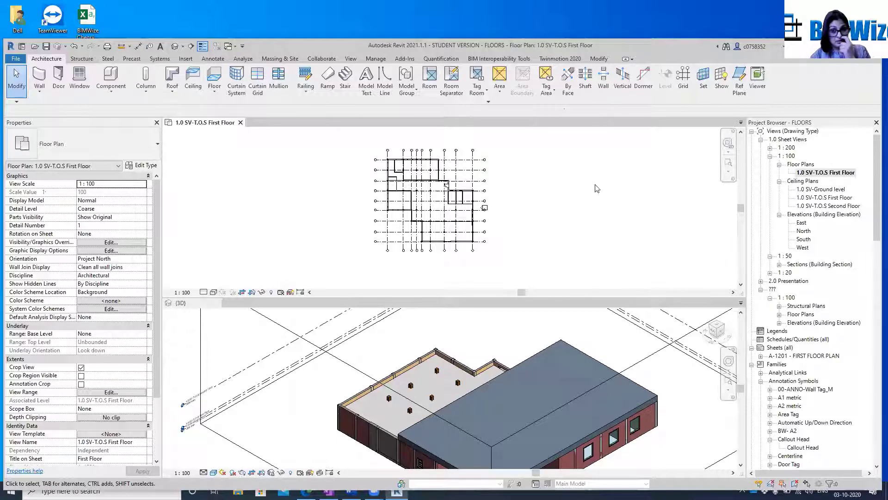
Set the top of the First Floor plan's view range to Unlimited
{"action": "scroll", "coordinate": [462, 201], "scroll_direction": "up", "scroll_amount": 3}
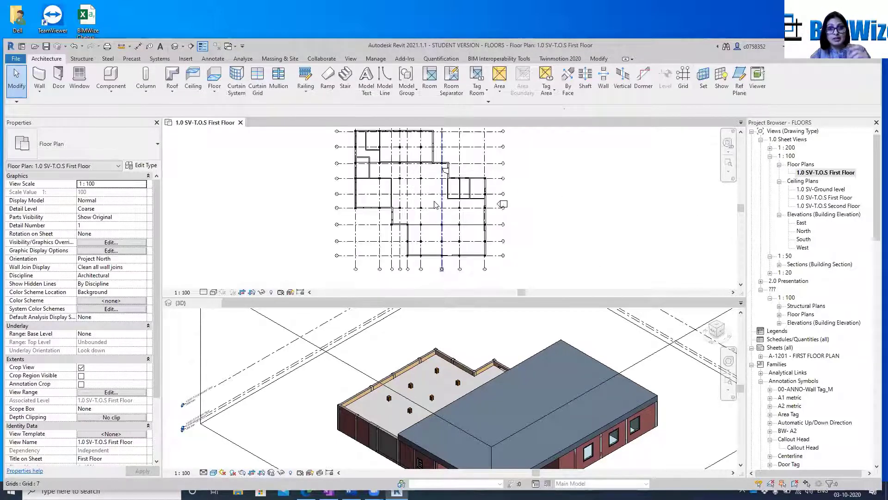
{"action": "middle_click_drag", "start_coordinate": [507, 244], "coordinate": [501, 191]}
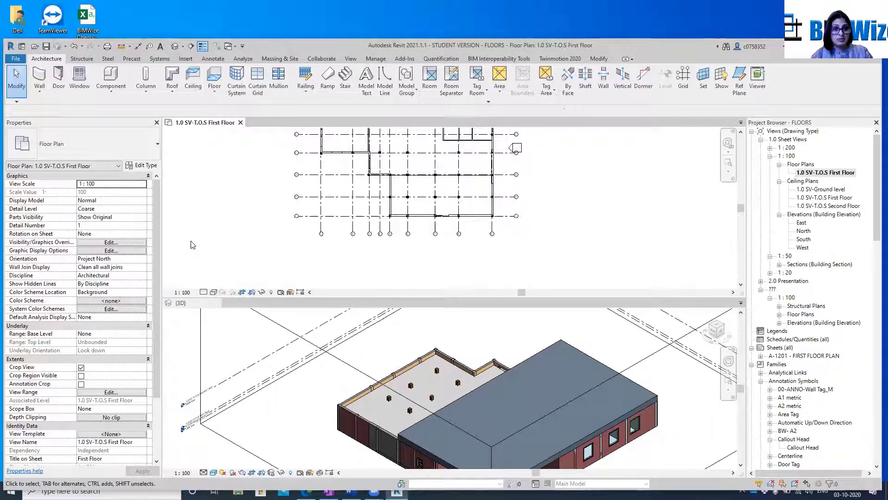
{"action": "left_click", "coordinate": [131, 393]}
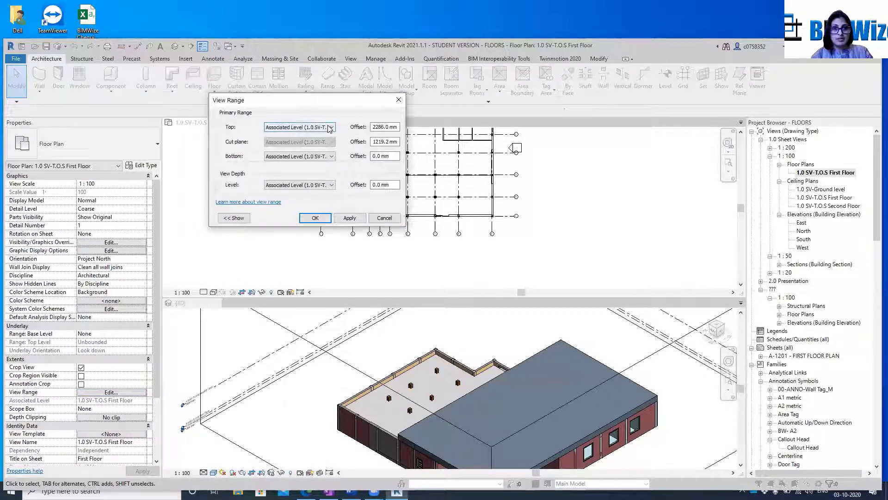
{"action": "left_click", "coordinate": [332, 127]}
{"action": "left_click", "coordinate": [285, 148]}
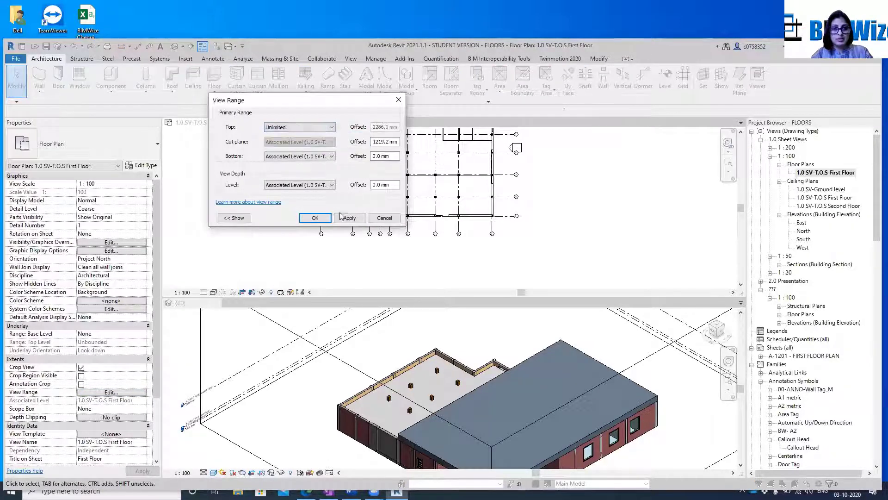
{"action": "left_click", "coordinate": [359, 218]}
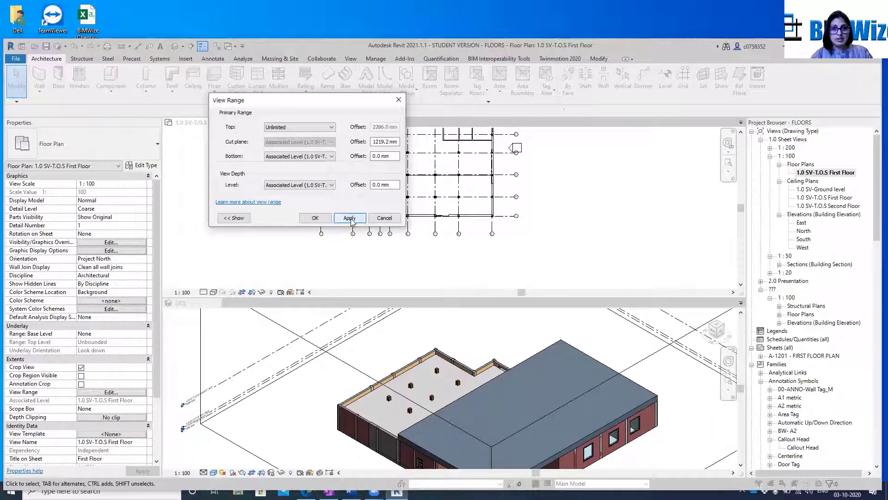
{"action": "left_click", "coordinate": [314, 218]}
{"action": "scroll", "coordinate": [519, 148], "scroll_direction": "down", "scroll_amount": 3}
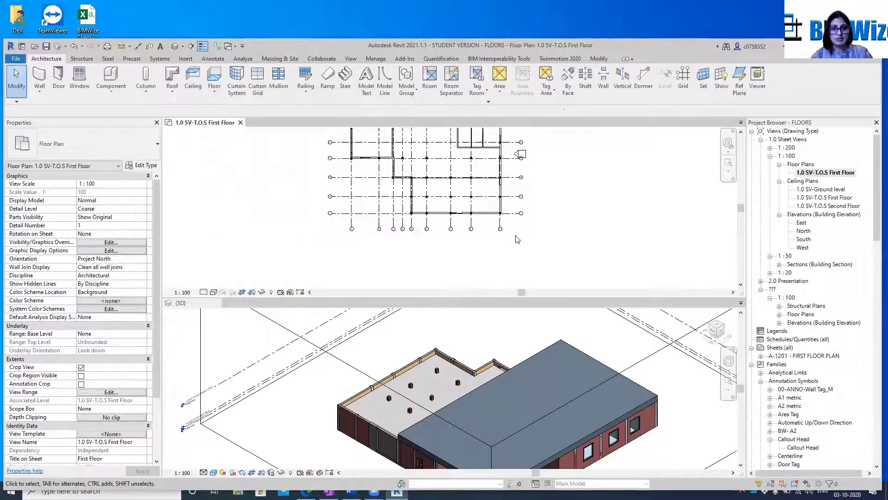
Set the cut plane offset in the First Floor plan's view range to 0 mm
{"action": "middle_click_drag", "start_coordinate": [531, 165], "coordinate": [502, 229]}
{"action": "left_click", "coordinate": [117, 393]}
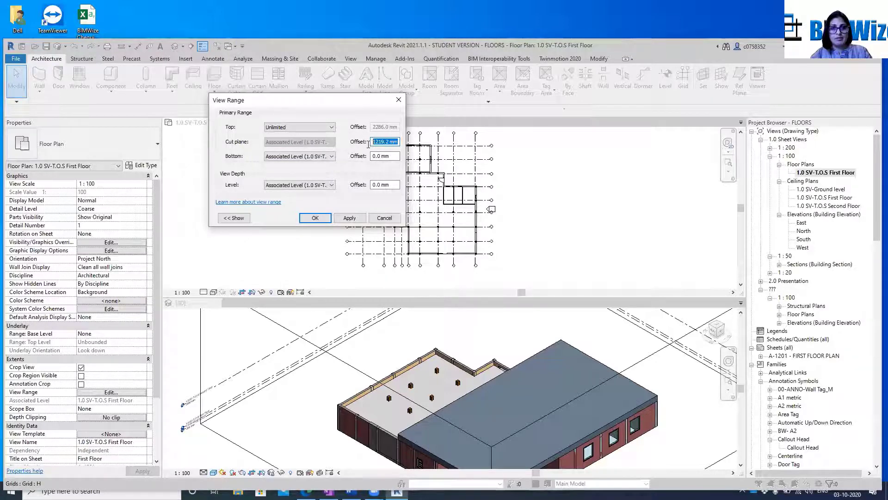
{"action": "type", "text": "0"}
{"action": "left_click", "coordinate": [346, 218]}
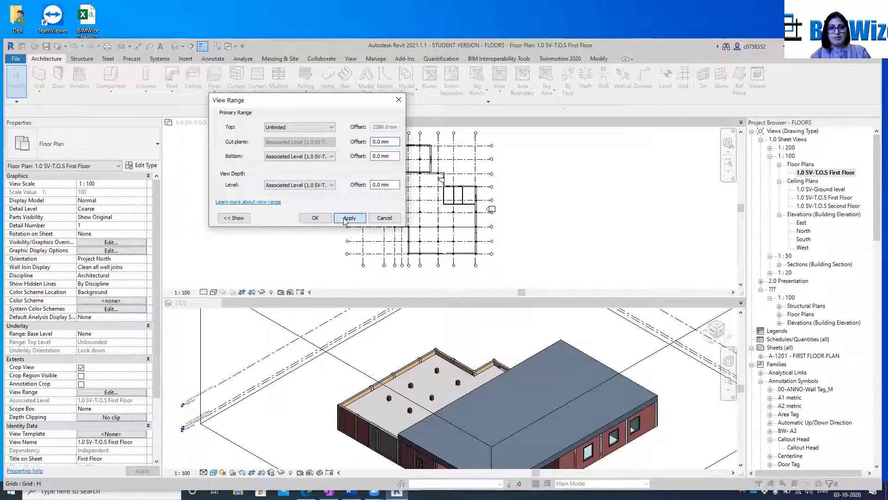
{"action": "left_click", "coordinate": [315, 217]}
{"action": "scroll", "coordinate": [468, 210], "scroll_direction": "up", "scroll_amount": 3}
{"action": "middle_click_drag", "start_coordinate": [468, 211], "coordinate": [467, 254]}
{"action": "scroll", "coordinate": [455, 218], "scroll_direction": "down", "scroll_amount": 2}
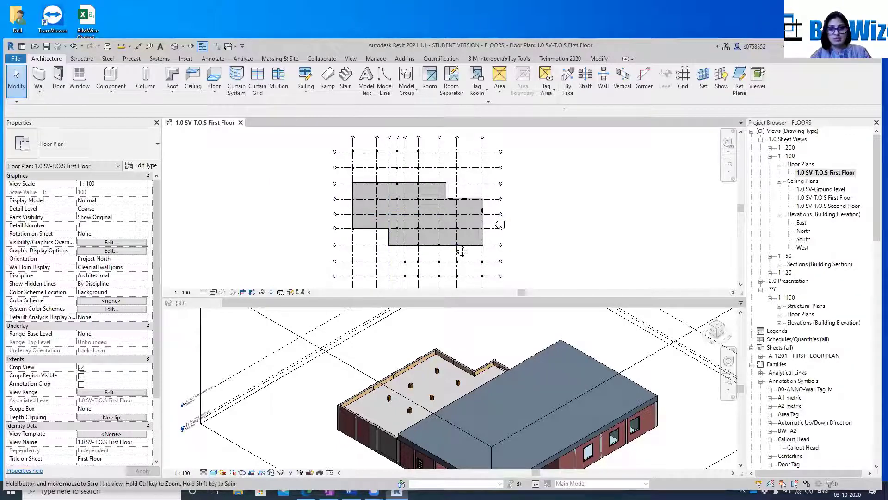
{"action": "middle_click_drag", "start_coordinate": [462, 250], "coordinate": [460, 233]}
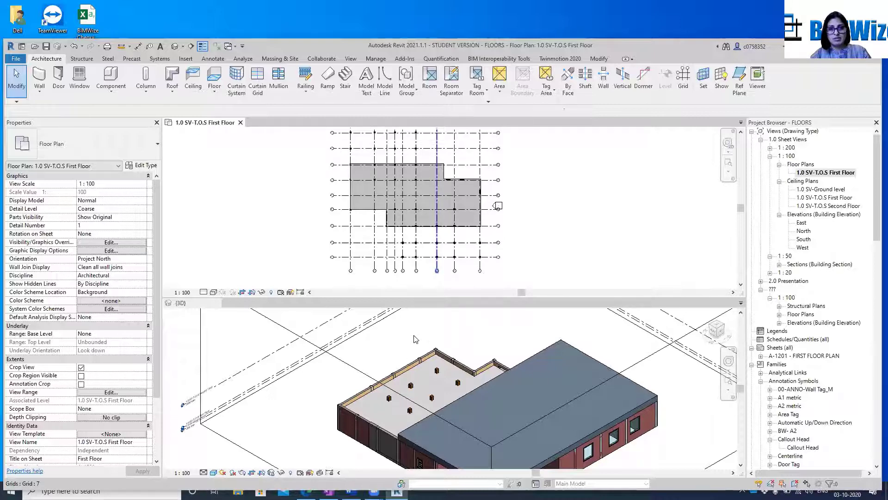
Set the top of the First Floor plan's view range to Level Above
{"action": "left_click", "coordinate": [101, 394]}
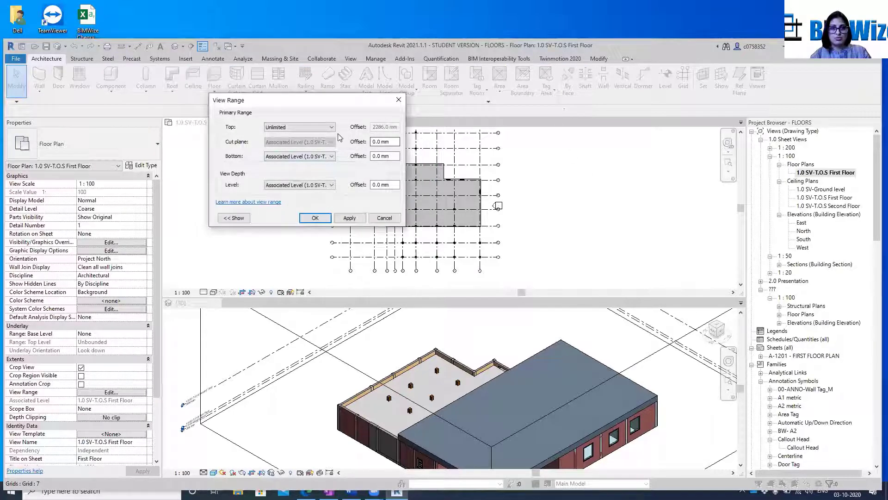
{"action": "left_click", "coordinate": [324, 127]}
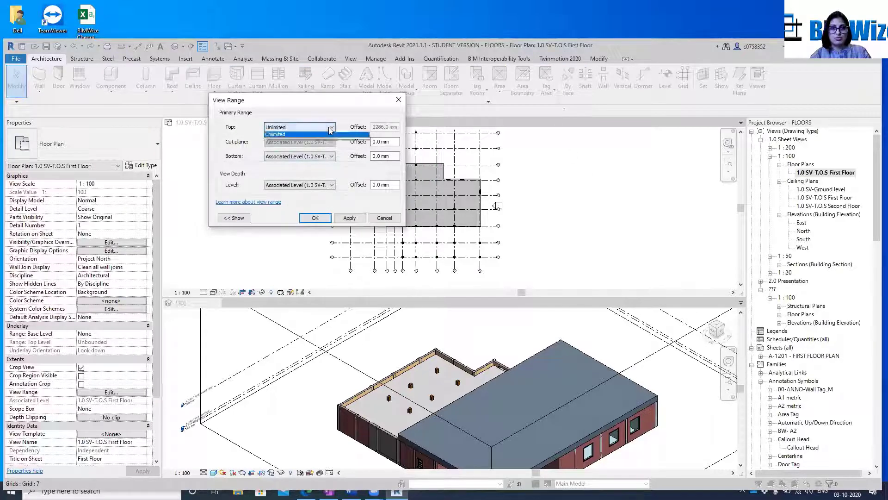
{"action": "left_click", "coordinate": [357, 216]}
{"action": "left_click", "coordinate": [323, 220]}
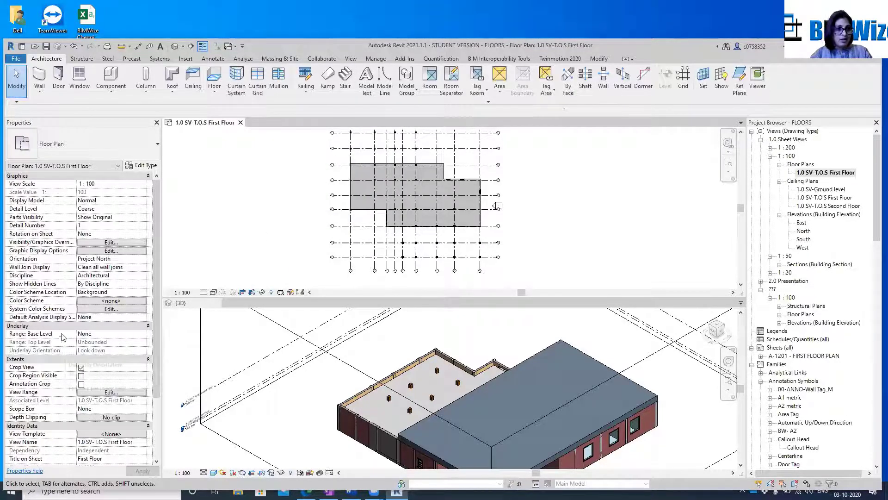
Try setting the First Floor plan's underlay base level to 1.0 SV-T.O.S Second Floor and review its view range
{"action": "left_click", "coordinate": [104, 331]}
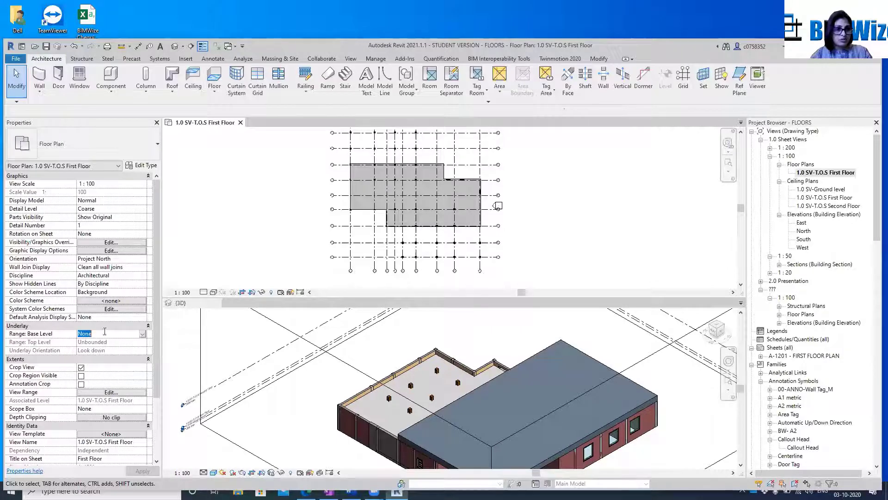
{"action": "left_click", "coordinate": [142, 334]}
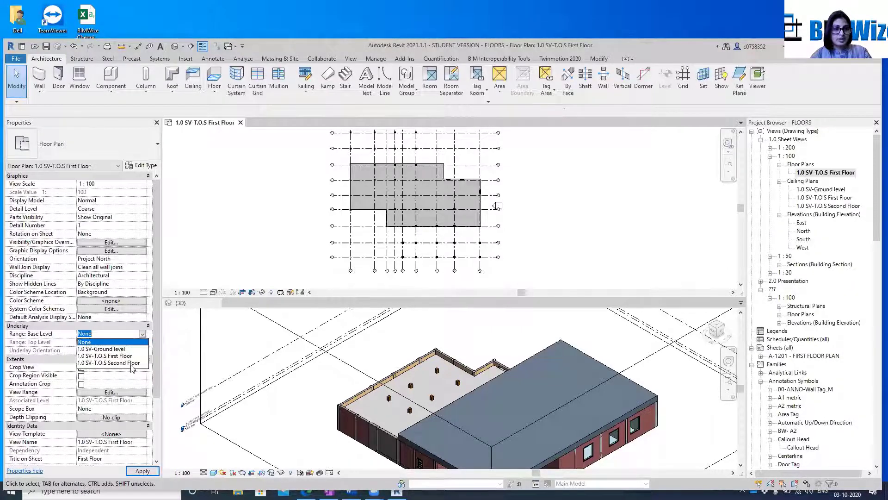
{"action": "left_click", "coordinate": [111, 362]}
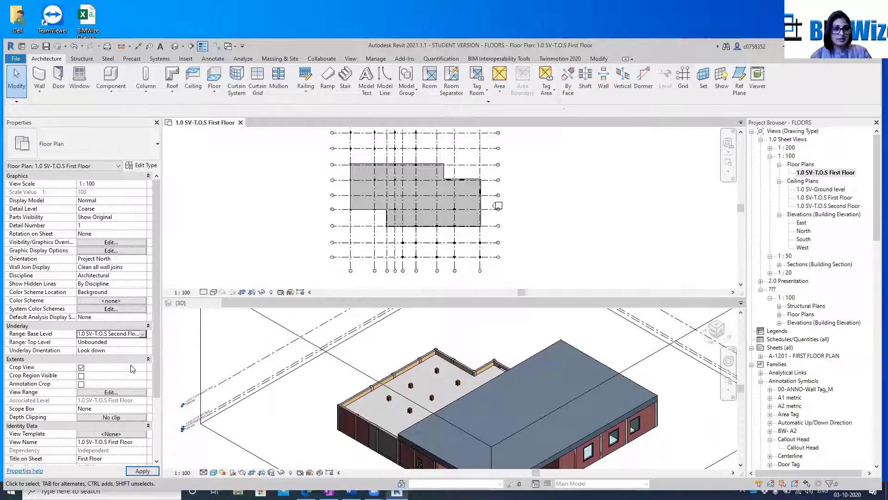
{"action": "left_click", "coordinate": [142, 470]}
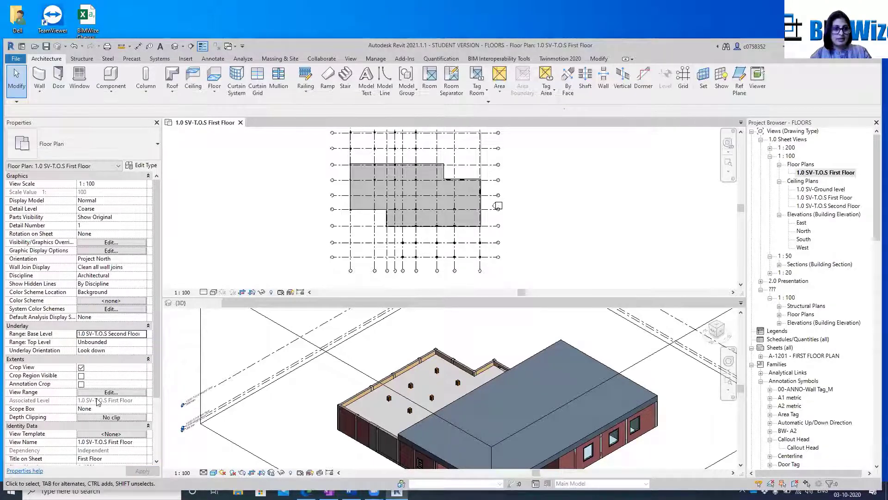
{"action": "left_click", "coordinate": [111, 392]}
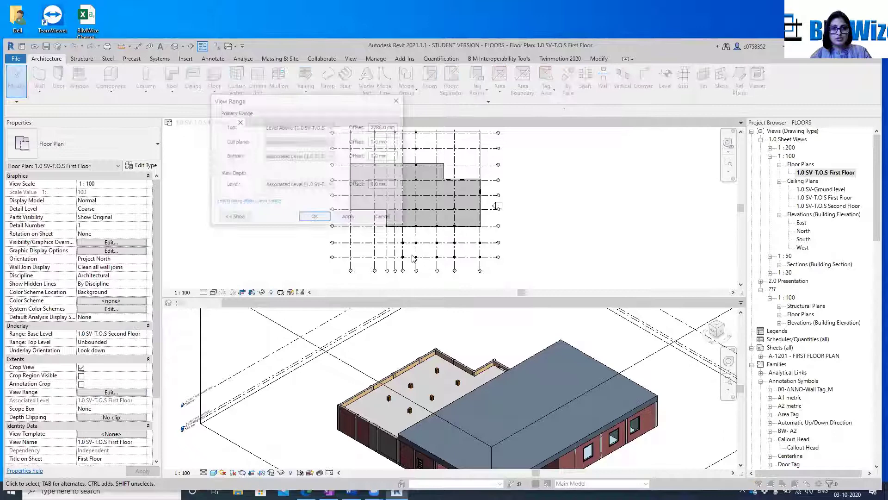
{"action": "left_click", "coordinate": [382, 220]}
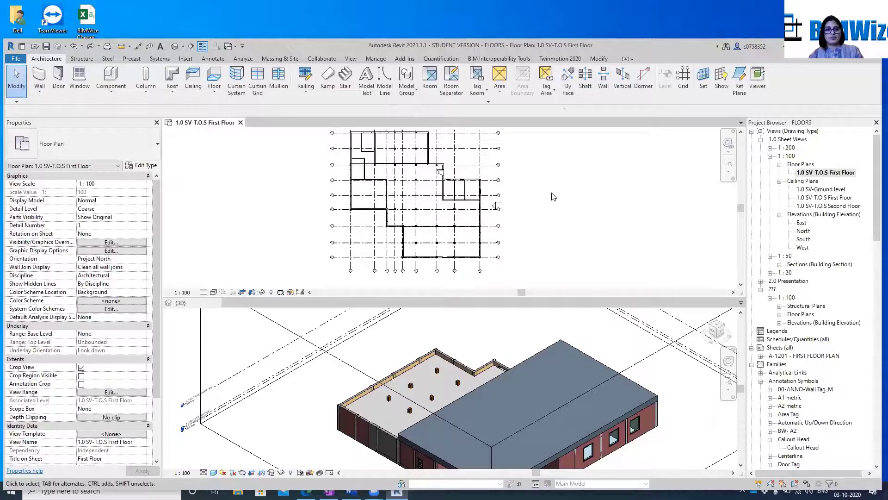
Set the underlay base level of the First Floor plan to 1.0 SV-T.O.S Second Floor
{"action": "left_click", "coordinate": [129, 335]}
{"action": "left_click", "coordinate": [143, 335]}
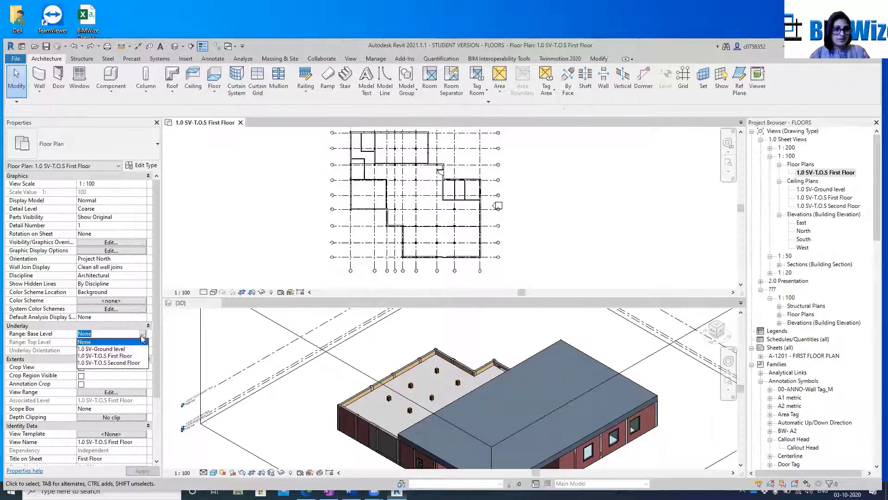
{"action": "left_click", "coordinate": [107, 363]}
{"action": "left_click", "coordinate": [143, 471]}
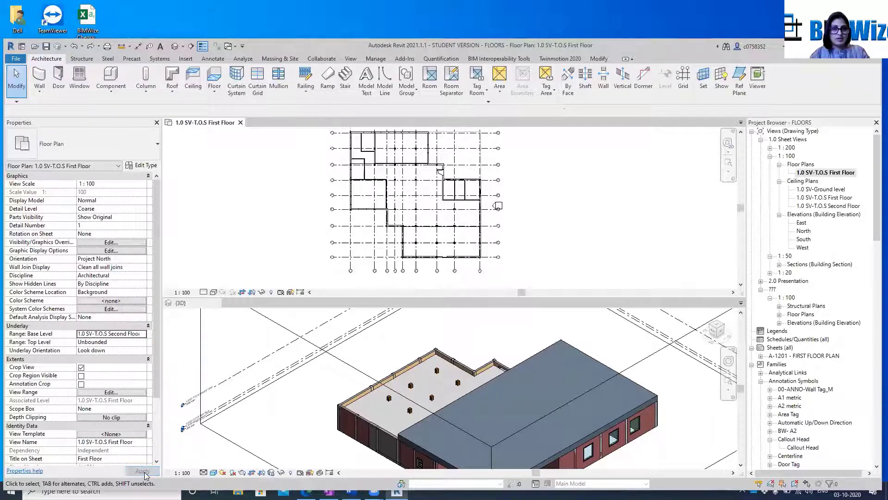
Examine the walls and grids in the First Floor plan for the effect of the Second Floor underlay
{"action": "scroll", "coordinate": [561, 155], "scroll_direction": "up", "scroll_amount": 2}
{"action": "middle_click_drag", "start_coordinate": [561, 155], "coordinate": [573, 265]}
{"action": "scroll", "coordinate": [512, 193], "scroll_direction": "up", "scroll_amount": 5}
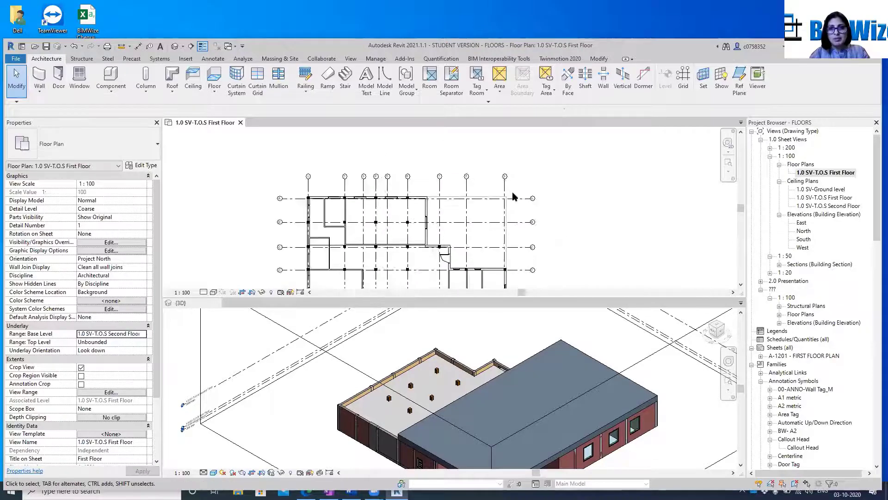
{"action": "scroll", "coordinate": [477, 197], "scroll_direction": "down", "scroll_amount": 4}
{"action": "scroll", "coordinate": [477, 200], "scroll_direction": "down", "scroll_amount": 1}
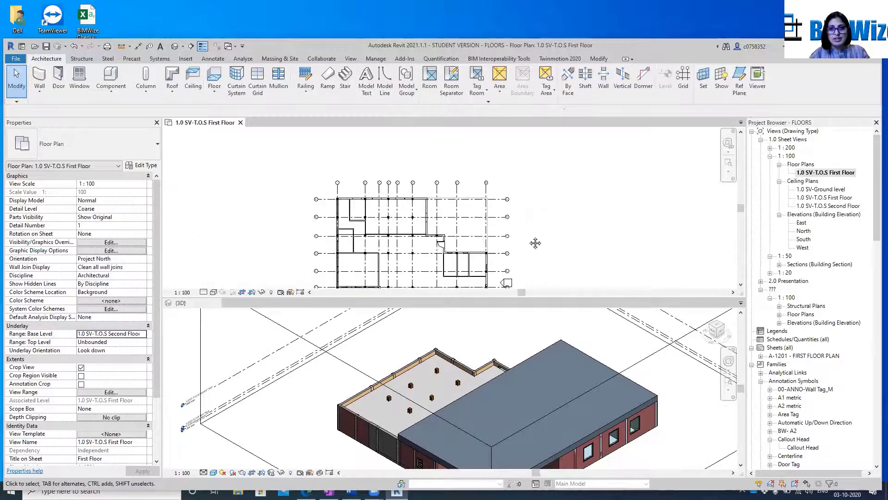
{"action": "middle_click_drag", "start_coordinate": [533, 242], "coordinate": [525, 199]}
{"action": "scroll", "coordinate": [481, 226], "scroll_direction": "up", "scroll_amount": 5}
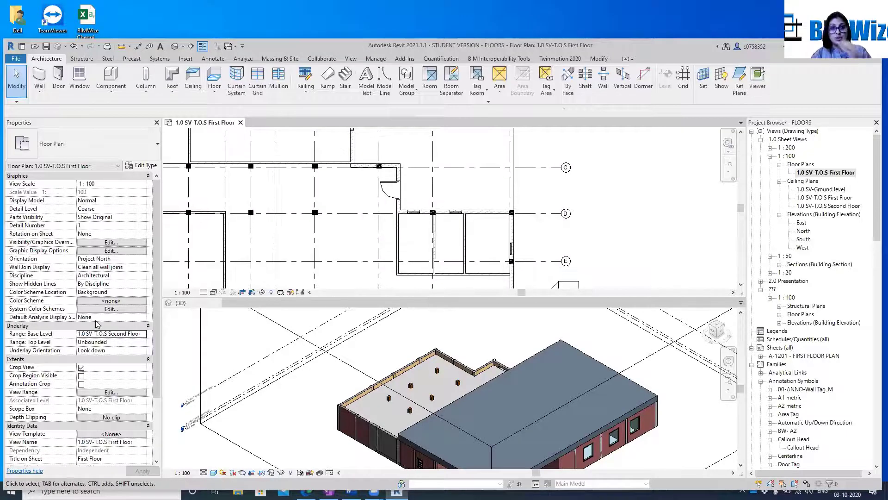
{"action": "scroll", "coordinate": [483, 215], "scroll_direction": "down", "scroll_amount": 5}
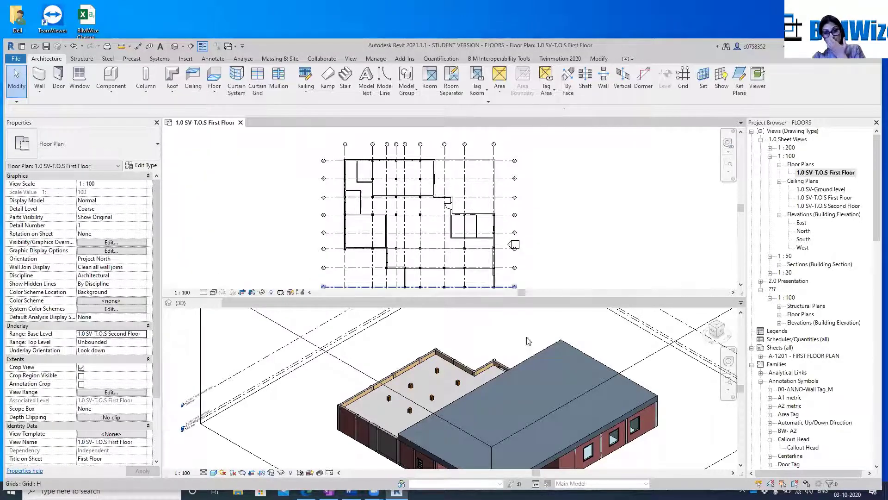
View the building in 3D from another isometric corner and return to the First Floor plan to inspect its walls
{"action": "left_click", "coordinate": [722, 327]}
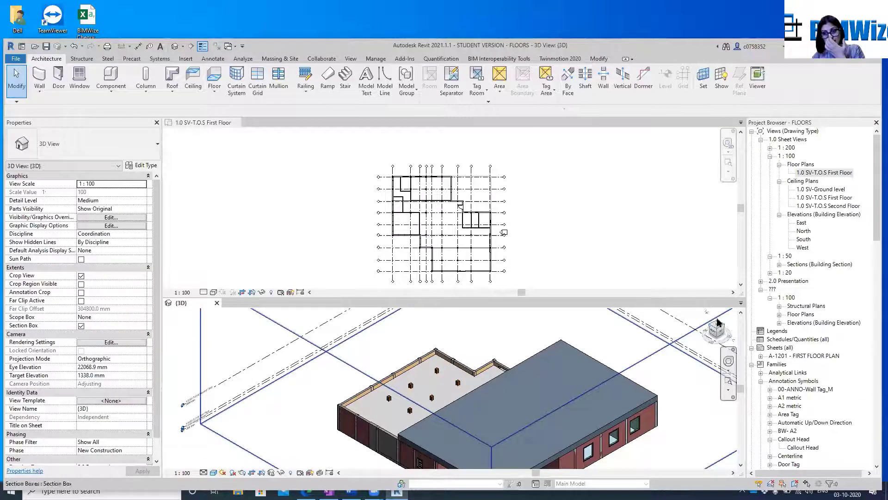
{"action": "left_click", "coordinate": [717, 325]}
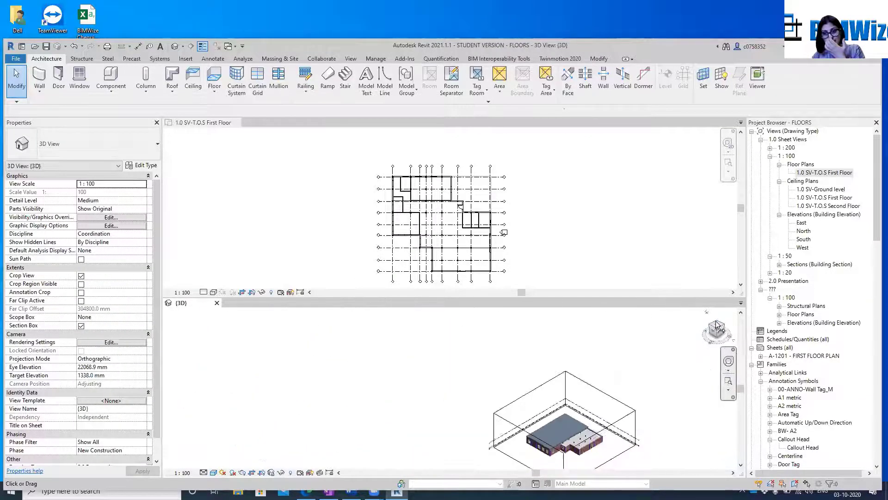
{"action": "scroll", "coordinate": [416, 198], "scroll_direction": "up", "scroll_amount": 1}
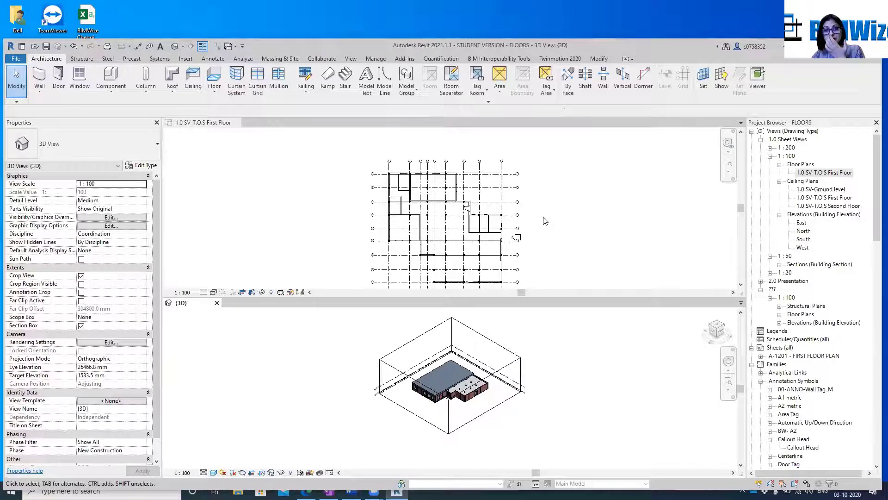
{"action": "left_click", "coordinate": [545, 222]}
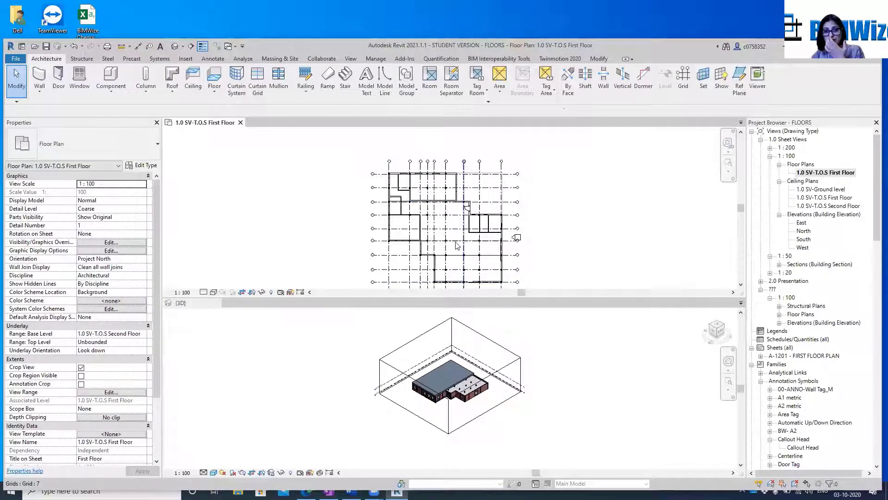
{"action": "scroll", "coordinate": [457, 245], "scroll_direction": "up", "scroll_amount": 1}
{"action": "scroll", "coordinate": [451, 238], "scroll_direction": "up", "scroll_amount": 1}
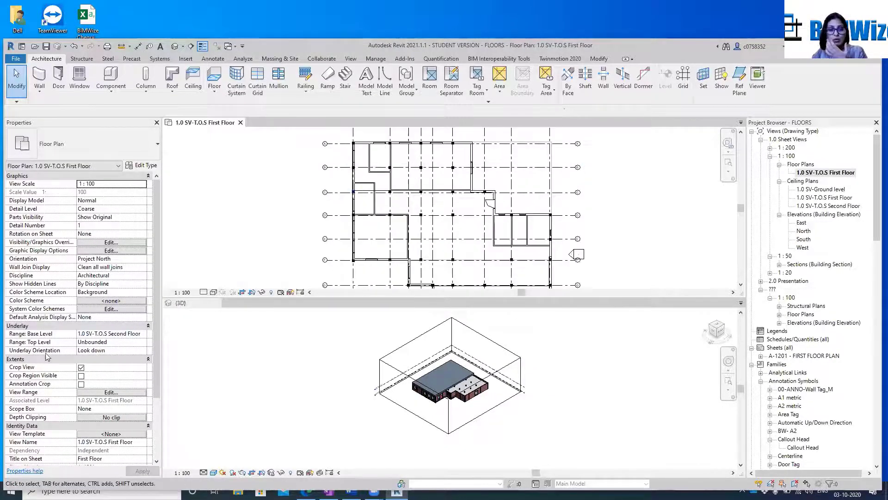
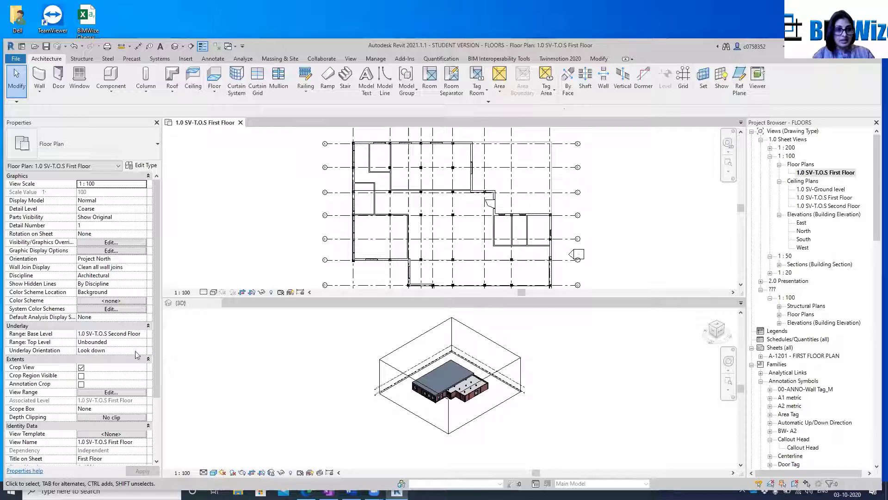
Set the First Floor plan's underlay orientation to Look up and apply the change
{"action": "left_click", "coordinate": [136, 351]}
{"action": "left_click", "coordinate": [144, 351]}
{"action": "left_click", "coordinate": [106, 367]}
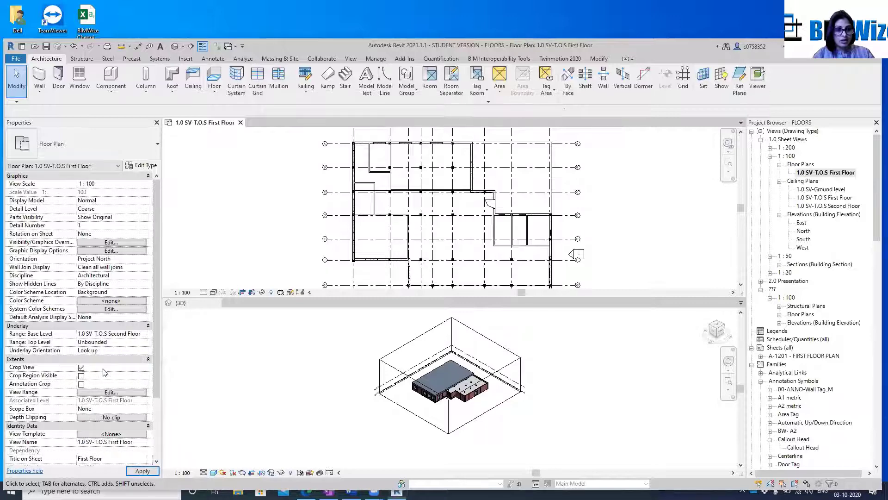
{"action": "left_click", "coordinate": [144, 474]}
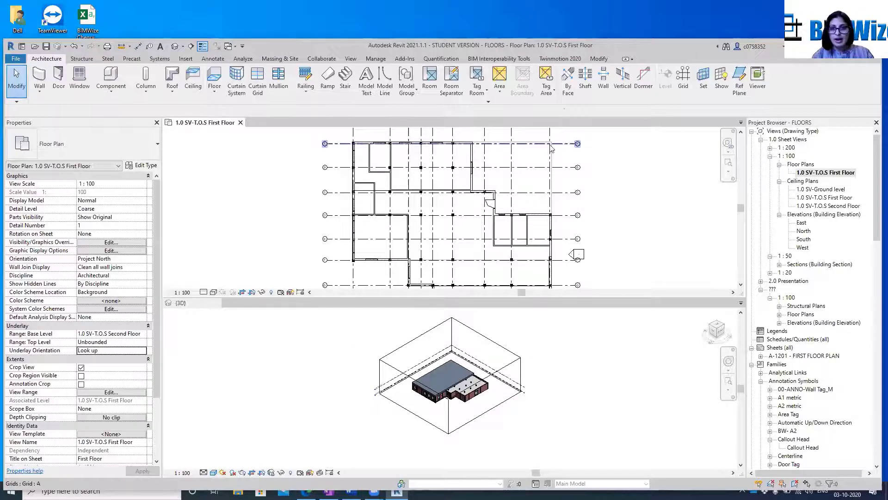
Examine the First Floor plan from Grid A down to the southern walls for the effect of the upward-looking underlay
{"action": "scroll", "coordinate": [561, 142], "scroll_direction": "up", "scroll_amount": 3}
{"action": "scroll", "coordinate": [548, 149], "scroll_direction": "up", "scroll_amount": 2}
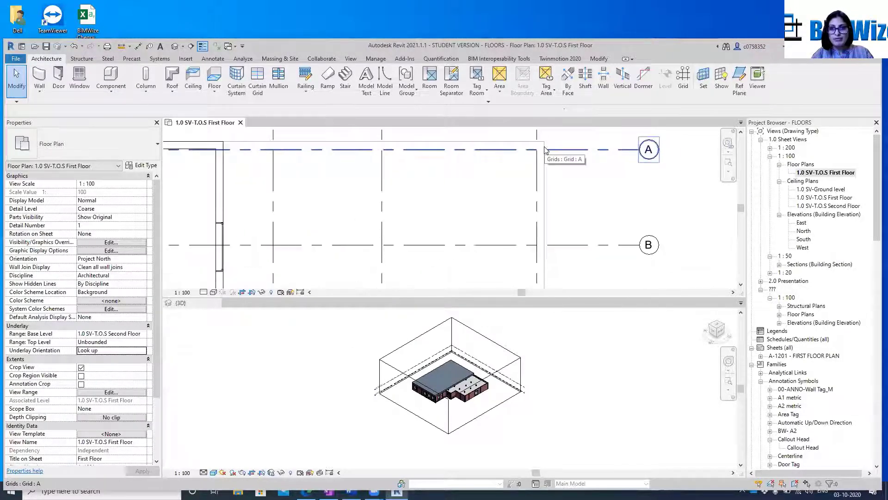
{"action": "scroll", "coordinate": [545, 148], "scroll_direction": "down", "scroll_amount": 1}
{"action": "middle_click_drag", "start_coordinate": [539, 249], "coordinate": [563, 157]}
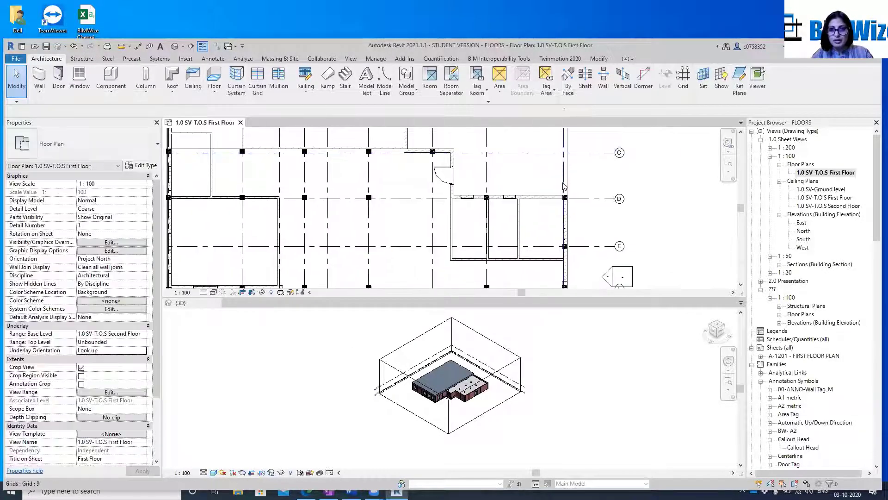
{"action": "middle_click_drag", "start_coordinate": [452, 197], "coordinate": [562, 187]}
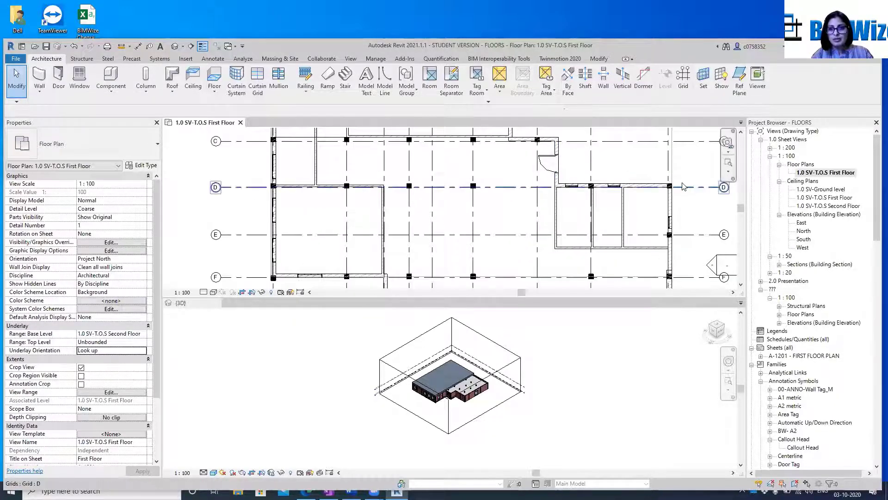
{"action": "scroll", "coordinate": [680, 190], "scroll_direction": "down", "scroll_amount": 4}
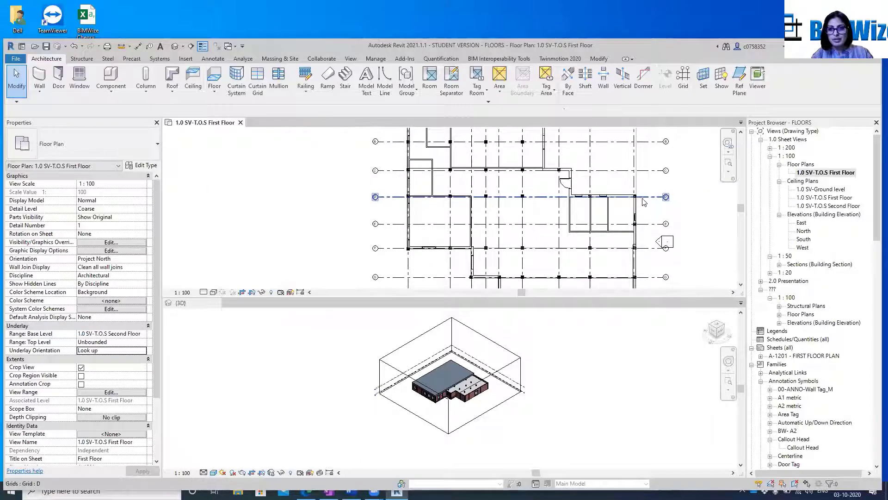
{"action": "middle_click_drag", "start_coordinate": [636, 214], "coordinate": [599, 168]}
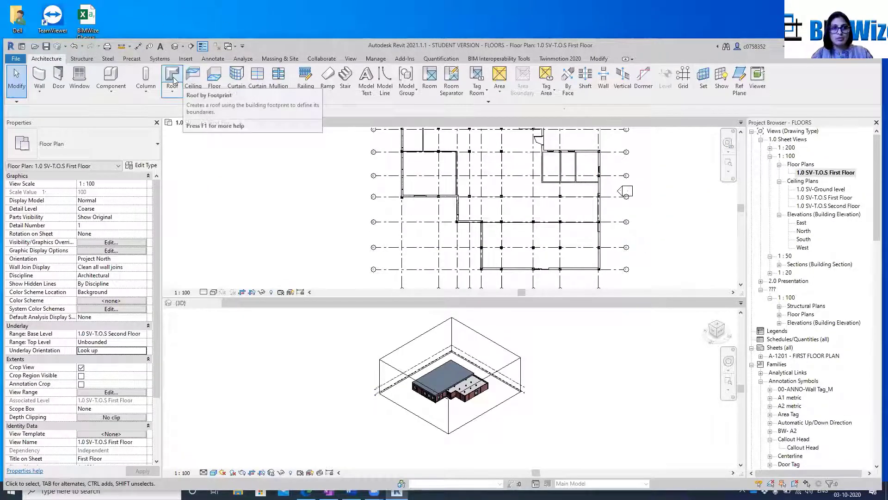
Start a roof by footprint and sketch a rectangular boundary about 11768 mm deep from the east wall window to the southwest corner at Grid I
{"action": "scroll", "coordinate": [620, 190], "scroll_direction": "up", "scroll_amount": 4}
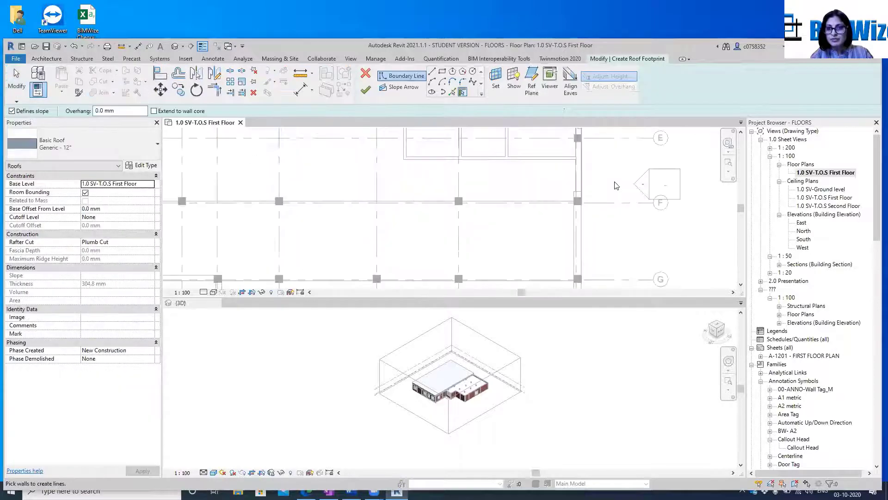
{"action": "middle_click_drag", "start_coordinate": [625, 149], "coordinate": [588, 225]}
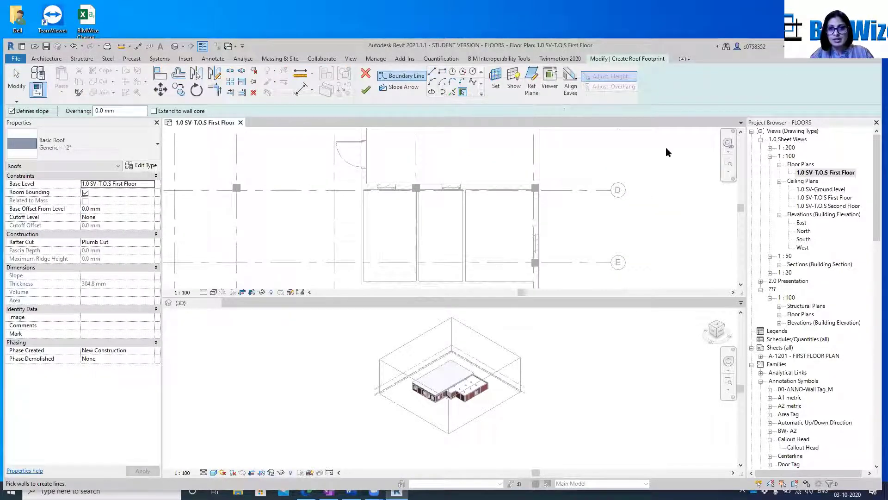
{"action": "scroll", "coordinate": [666, 147], "scroll_direction": "down", "scroll_amount": 2}
{"action": "middle_click_drag", "start_coordinate": [629, 231], "coordinate": [626, 212]}
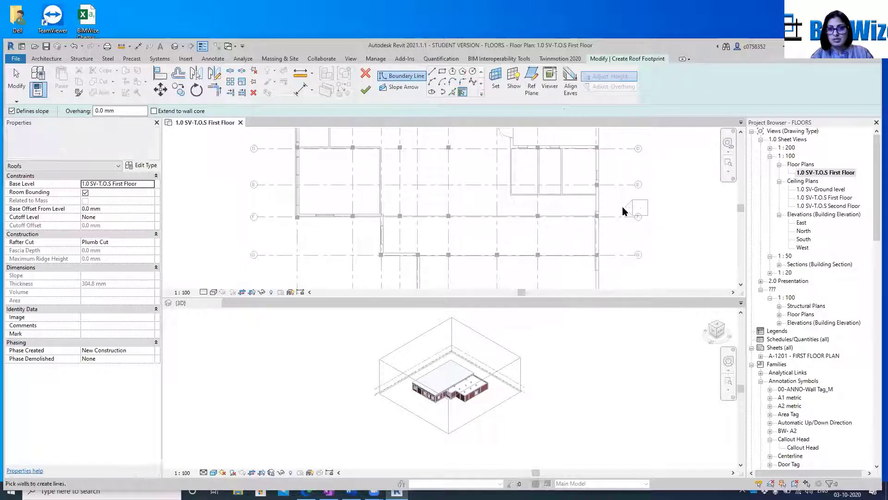
{"action": "left_click", "coordinate": [442, 72]}
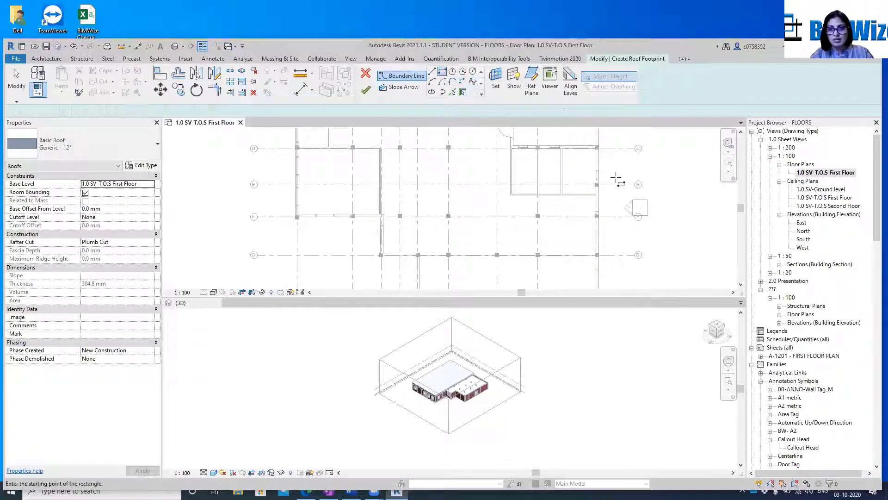
{"action": "left_click", "coordinate": [599, 184]}
{"action": "scroll", "coordinate": [601, 184], "scroll_direction": "down", "scroll_amount": 3}
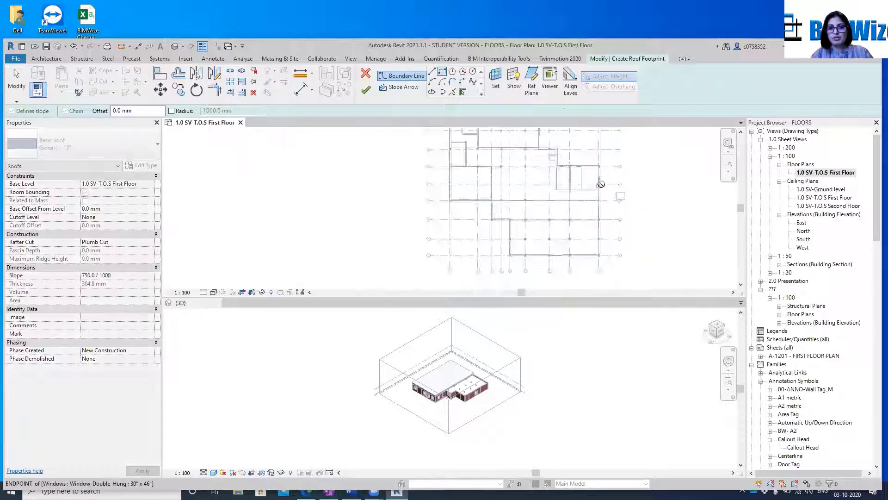
{"action": "scroll", "coordinate": [494, 251], "scroll_direction": "up", "scroll_amount": 2}
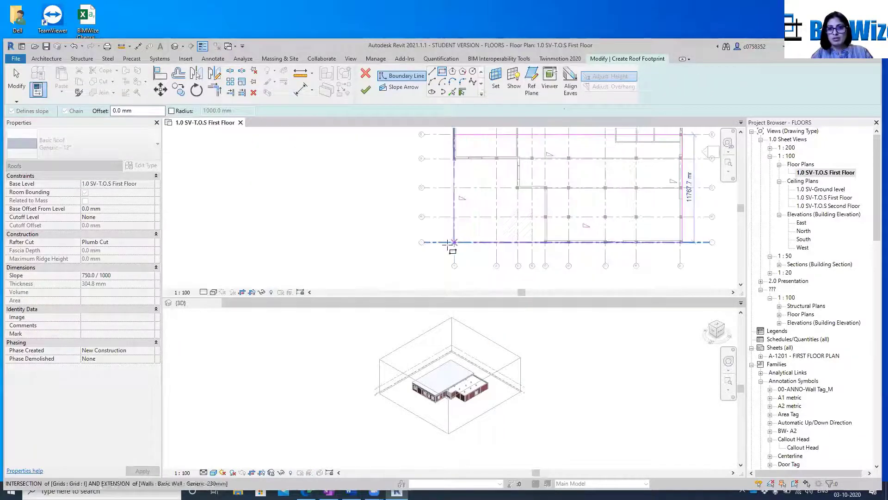
{"action": "left_click", "coordinate": [455, 242]}
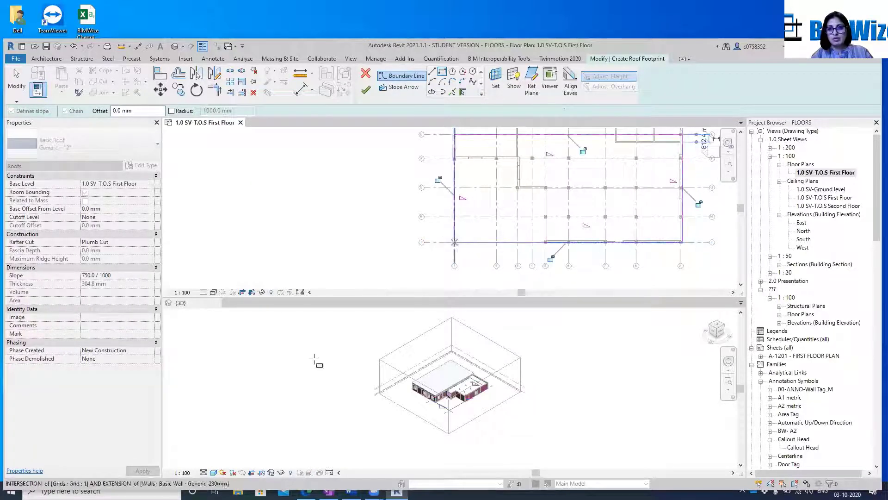
Check the rectangular roof boundary against the building in 3D and finish the footprint sketch
{"action": "scroll", "coordinate": [509, 413], "scroll_direction": "up", "scroll_amount": 5}
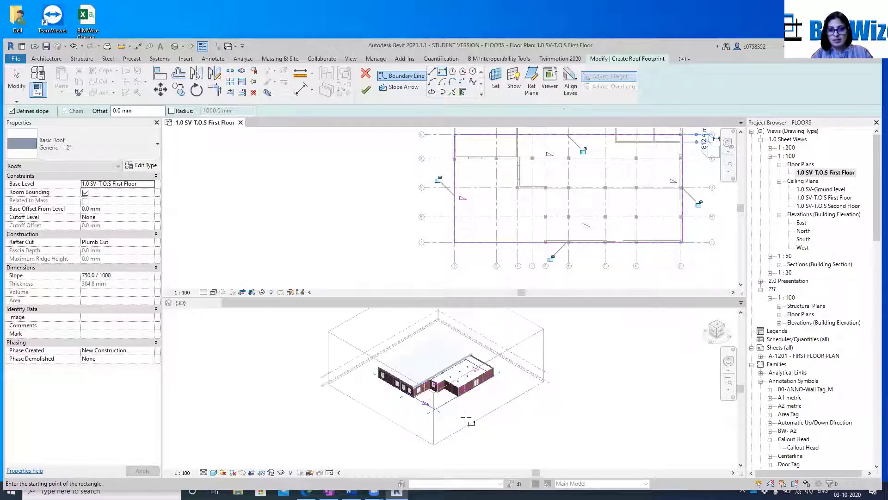
{"action": "scroll", "coordinate": [462, 389], "scroll_direction": "up", "scroll_amount": 4}
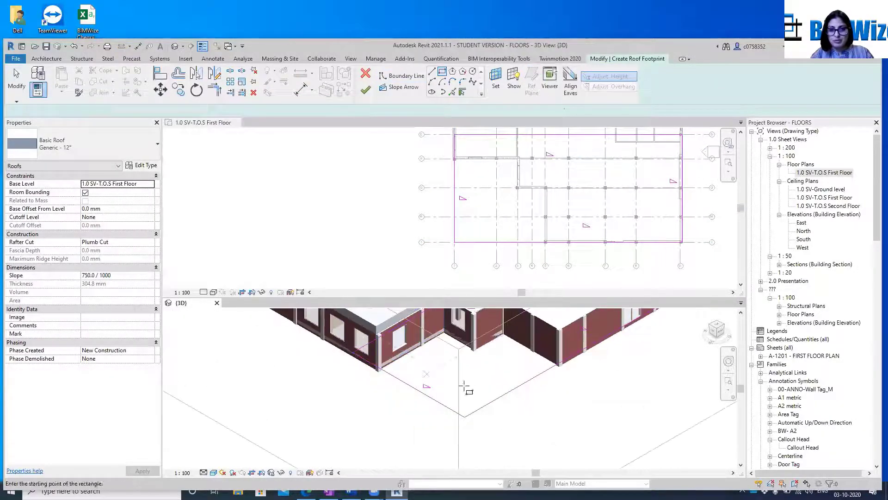
{"action": "middle_click_drag", "start_coordinate": [458, 397], "coordinate": [418, 481]}
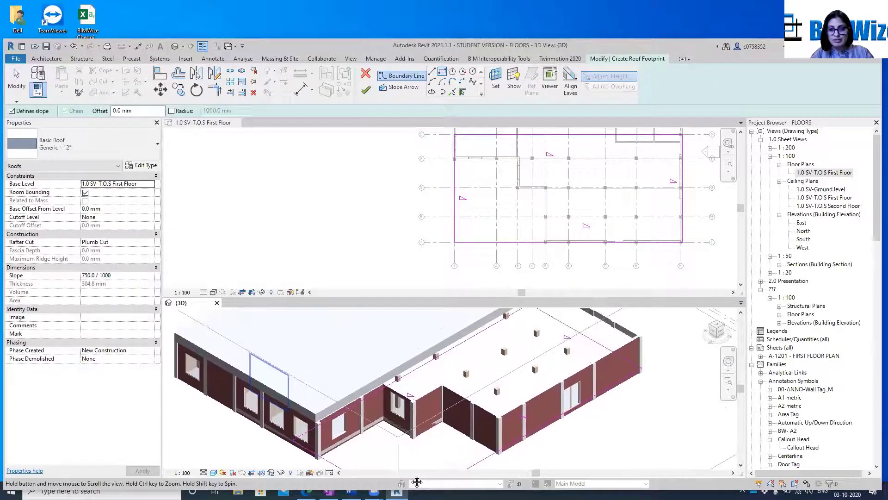
{"action": "scroll", "coordinate": [416, 462], "scroll_direction": "down", "scroll_amount": 4}
{"action": "left_click", "coordinate": [674, 296]}
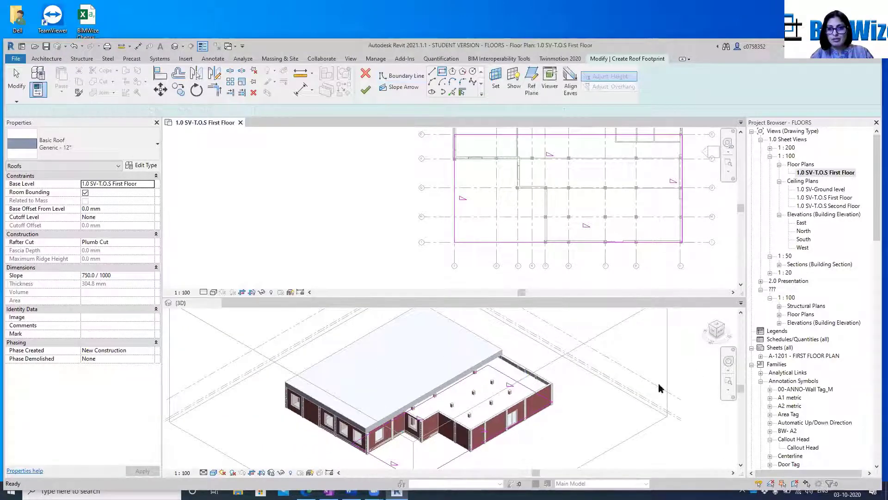
{"action": "scroll", "coordinate": [657, 237], "scroll_direction": "down", "scroll_amount": 3}
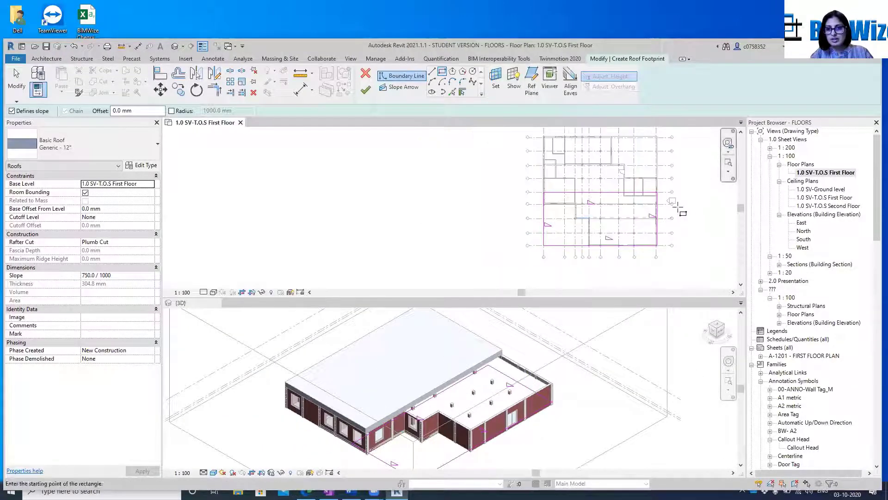
{"action": "scroll", "coordinate": [677, 203], "scroll_direction": "up", "scroll_amount": 1}
{"action": "left_click", "coordinate": [373, 93]}
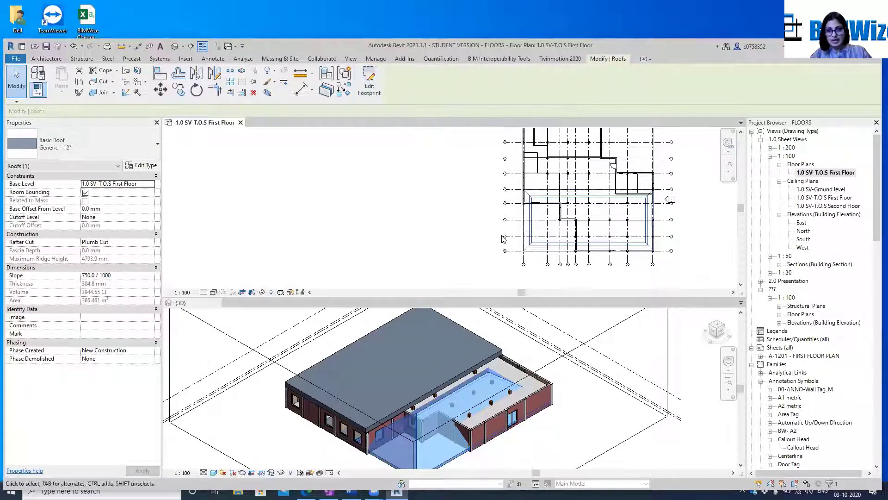
Set the new roof's base level to 1.0 SV-T.O.S Second Floor
{"action": "left_click", "coordinate": [529, 282]}
{"action": "left_click", "coordinate": [535, 251]}
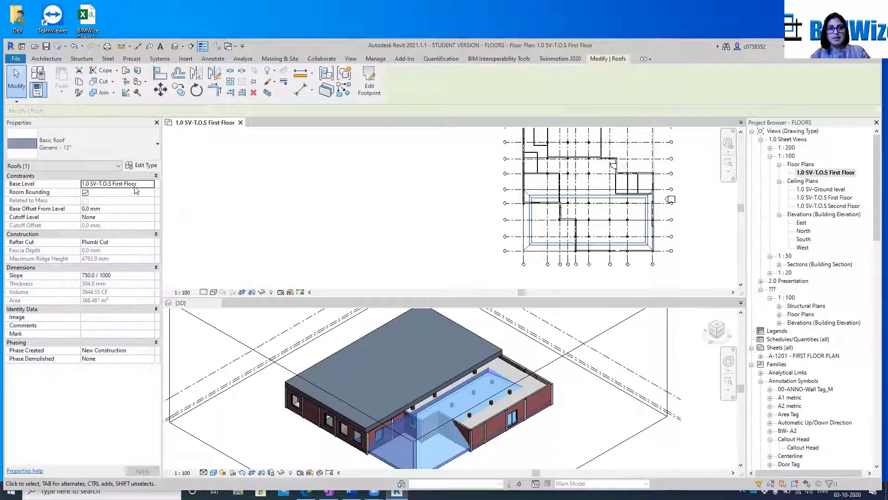
{"action": "left_click", "coordinate": [150, 184]}
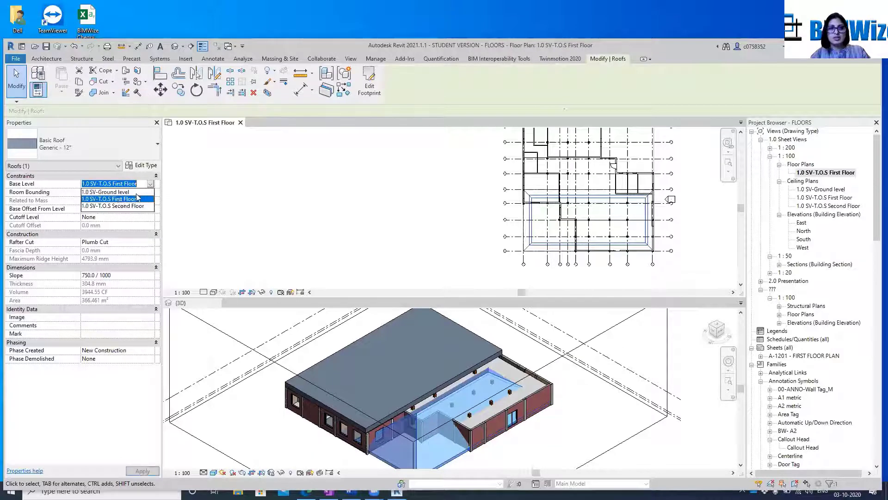
{"action": "left_click", "coordinate": [106, 208]}
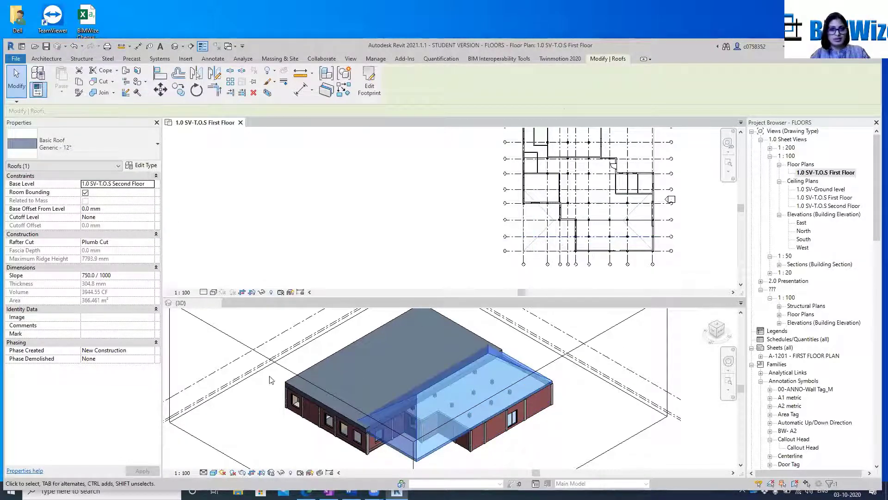
Change the new roof's rafter cut to Two Cut - Plumb and deselect the roof
{"action": "left_click", "coordinate": [149, 245]}
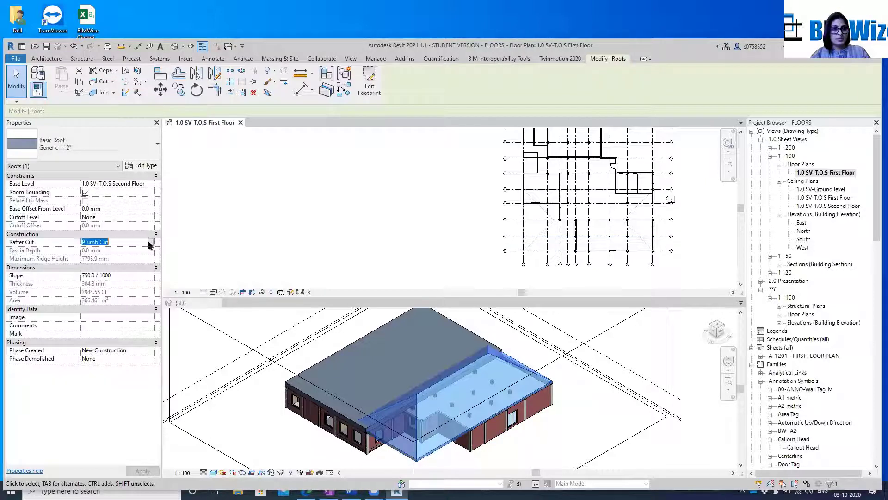
{"action": "left_click", "coordinate": [150, 243]}
{"action": "left_click", "coordinate": [114, 257]}
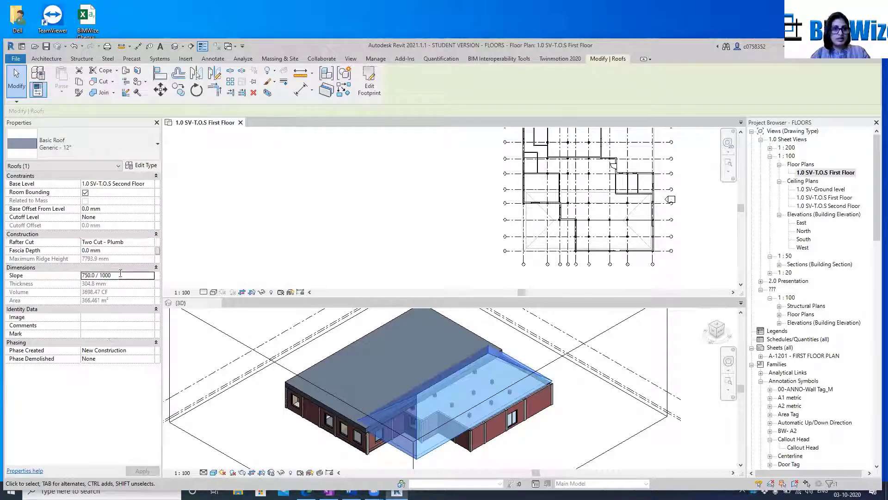
{"action": "key", "text": "Escape"}
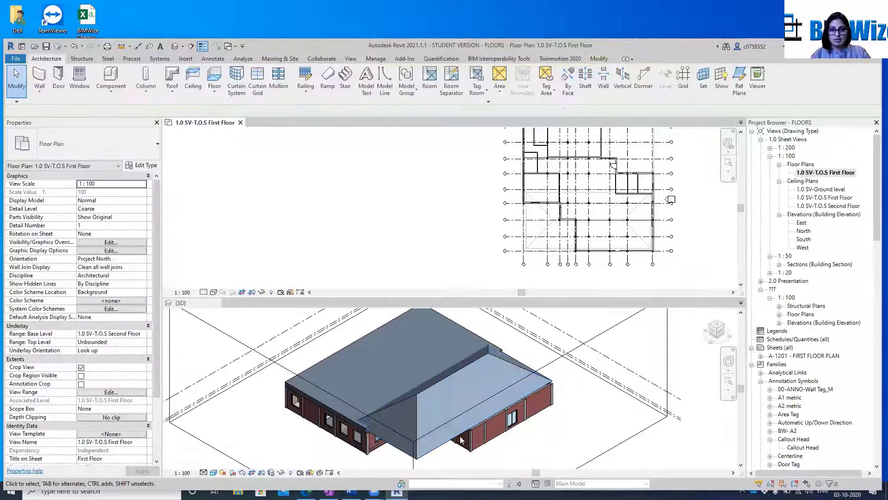
Reopen the new hipped roof's footprint for editing in 3D and set the slope of its east boundary line to 2 / 1000
{"action": "left_click", "coordinate": [430, 454]}
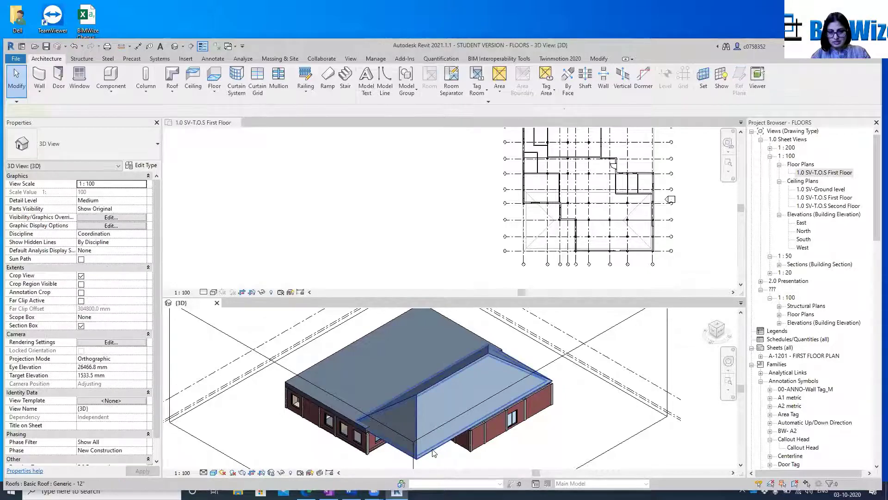
{"action": "left_click", "coordinate": [433, 453]}
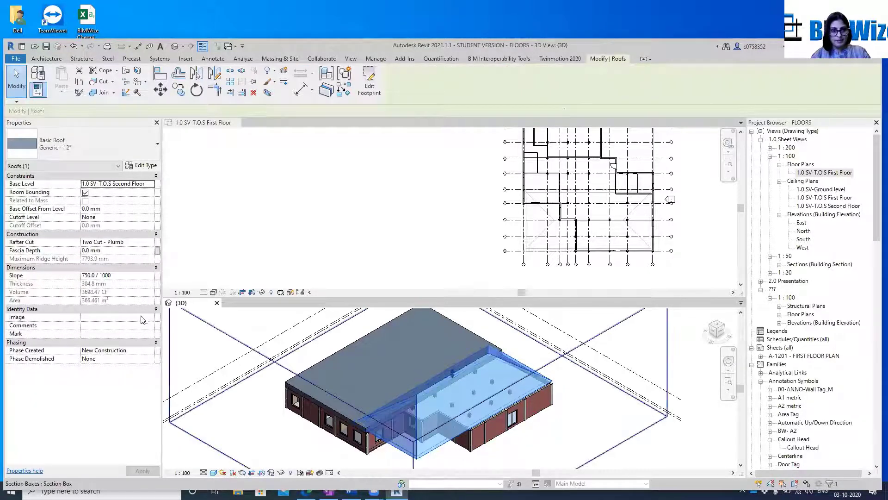
{"action": "left_click", "coordinate": [120, 274]}
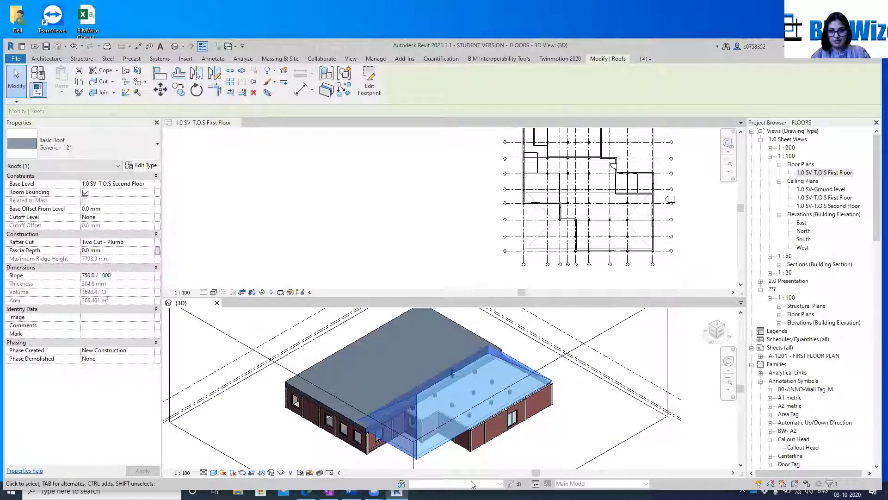
{"action": "left_click", "coordinate": [370, 92]}
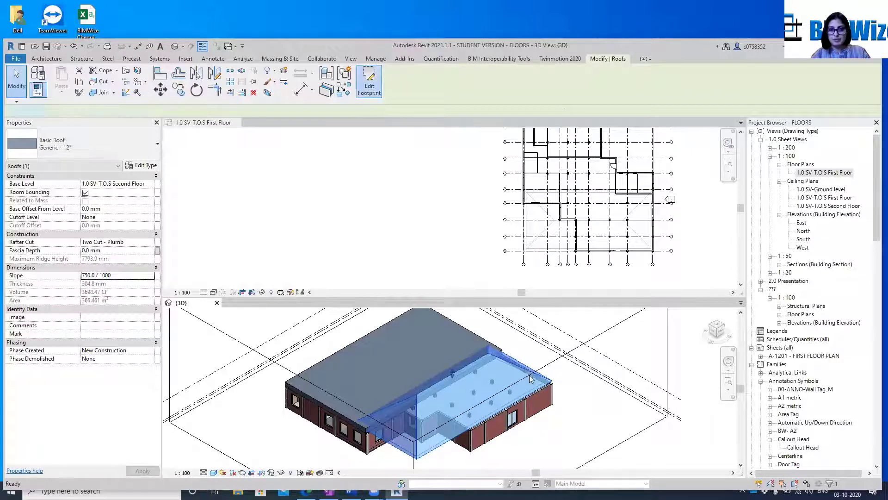
{"action": "left_click", "coordinate": [518, 368]}
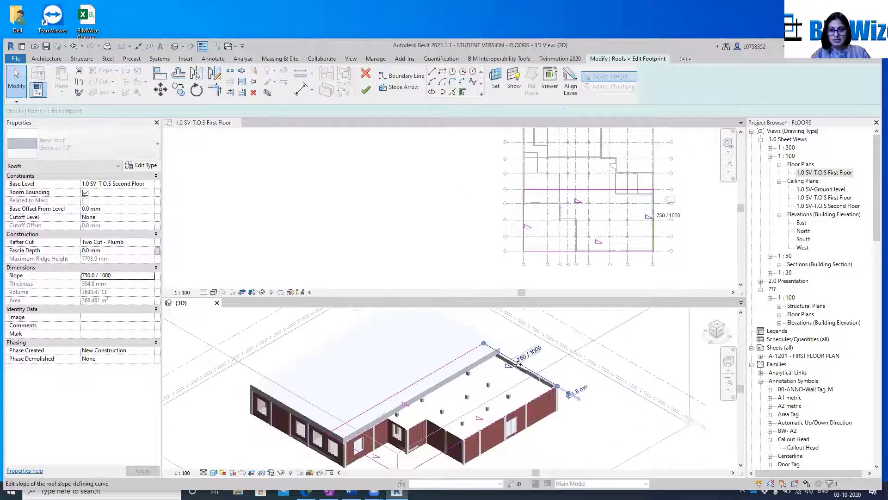
{"action": "scroll", "coordinate": [518, 368], "scroll_direction": "up", "scroll_amount": 4}
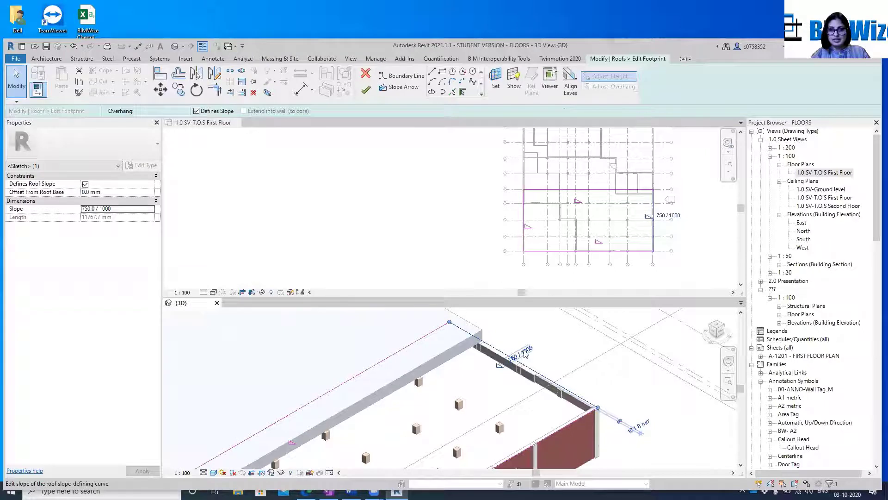
{"action": "left_click", "coordinate": [524, 353]}
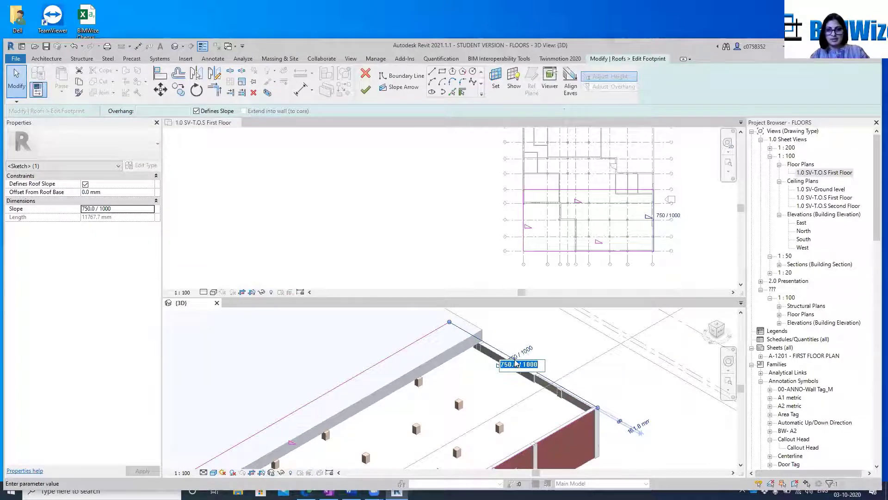
{"action": "left_click_drag", "start_coordinate": [517, 362], "coordinate": [489, 359]}
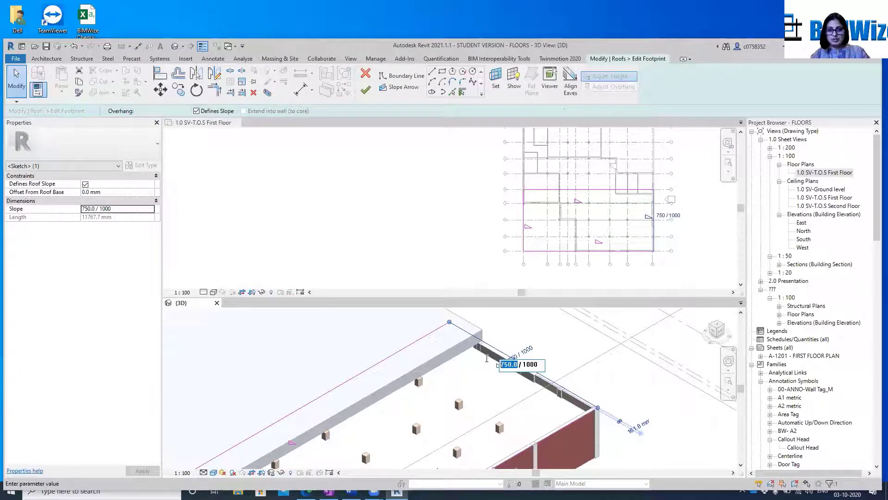
{"action": "type", "text": "2"}
{"action": "left_click", "coordinate": [634, 361]}
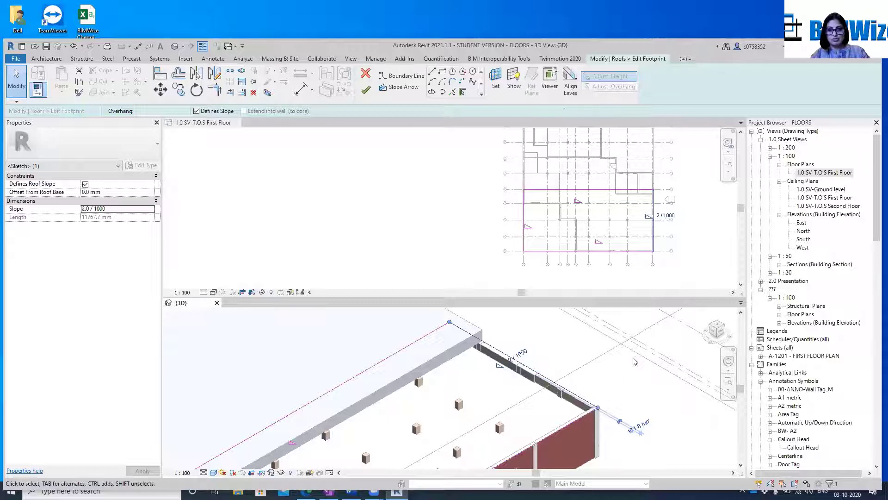
Try to finish the hipped roof's footprint with the 2 / 1000 slope on its east boundary line
{"action": "left_click", "coordinate": [368, 91]}
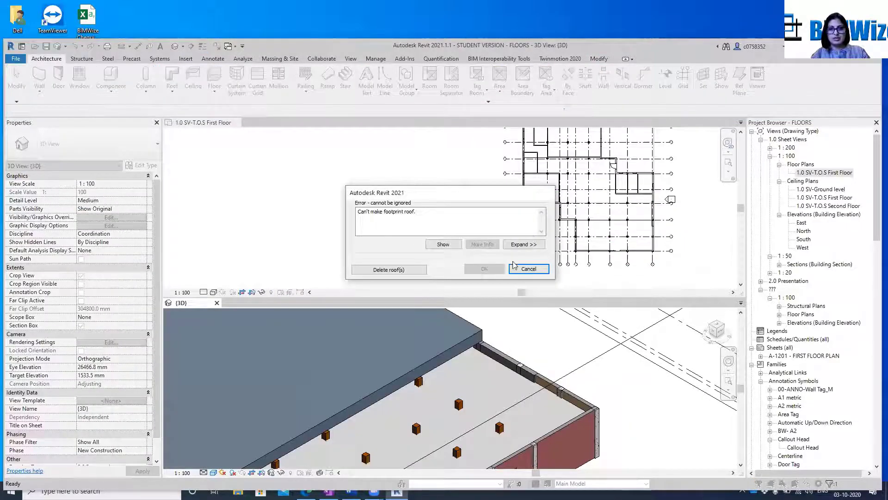
{"action": "left_click", "coordinate": [528, 268]}
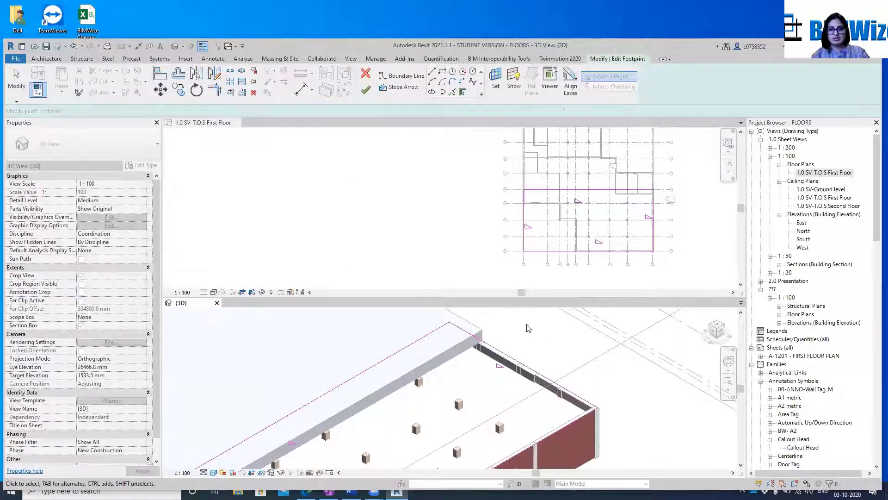
{"action": "scroll", "coordinate": [529, 328], "scroll_direction": "down", "scroll_amount": 5}
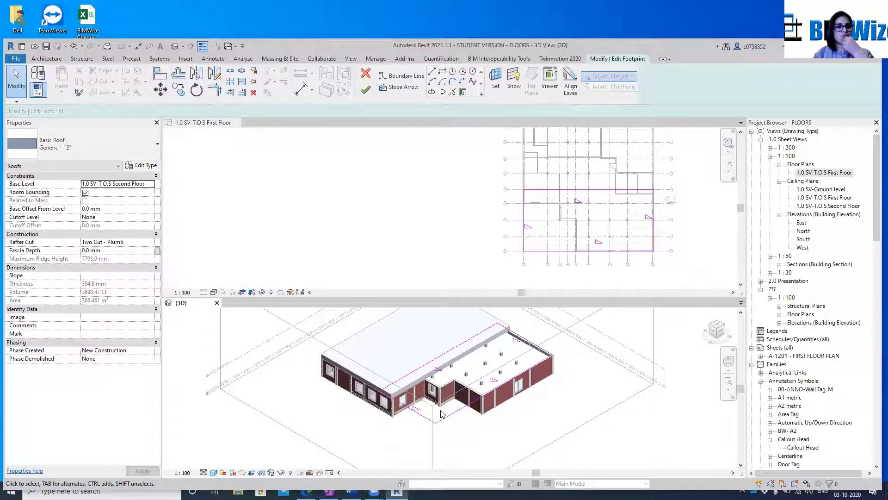
Set the roof's base offset from level to 300 mm and try to finish the footprint
{"action": "left_click", "coordinate": [119, 208]}
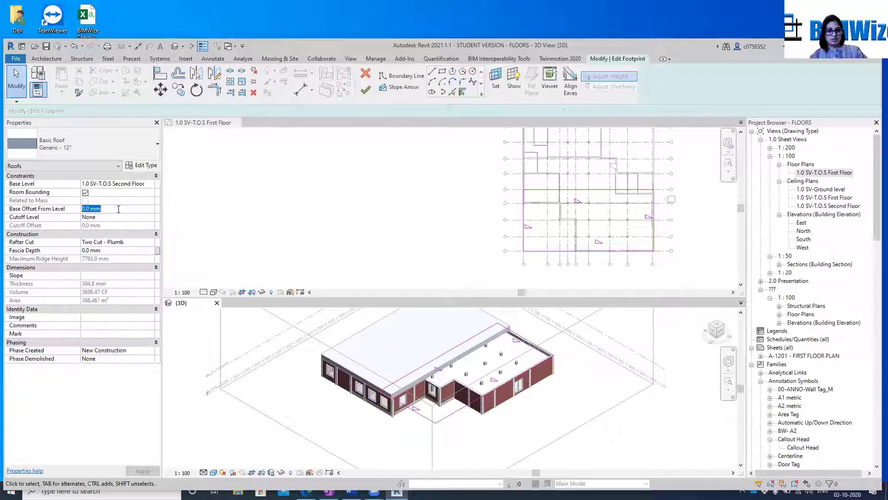
{"action": "type", "text": "3"}
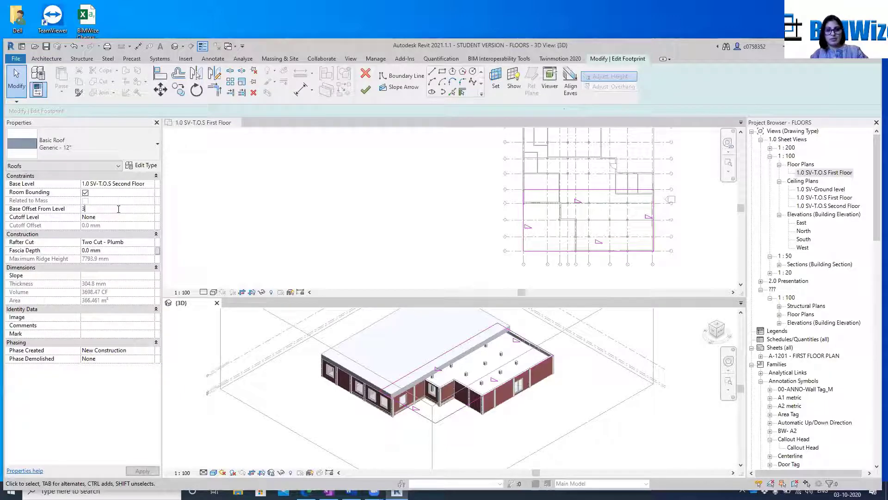
{"action": "type", "text": "00"}
{"action": "key", "text": "Return"}
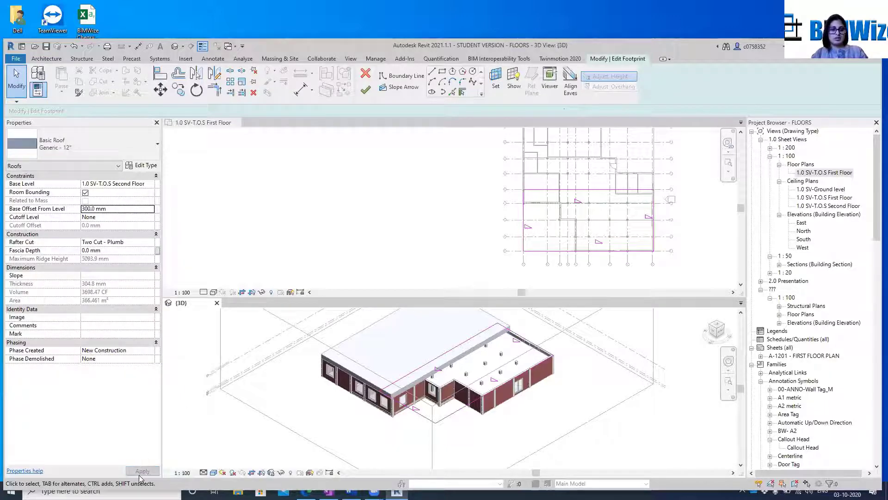
{"action": "left_click", "coordinate": [365, 91]}
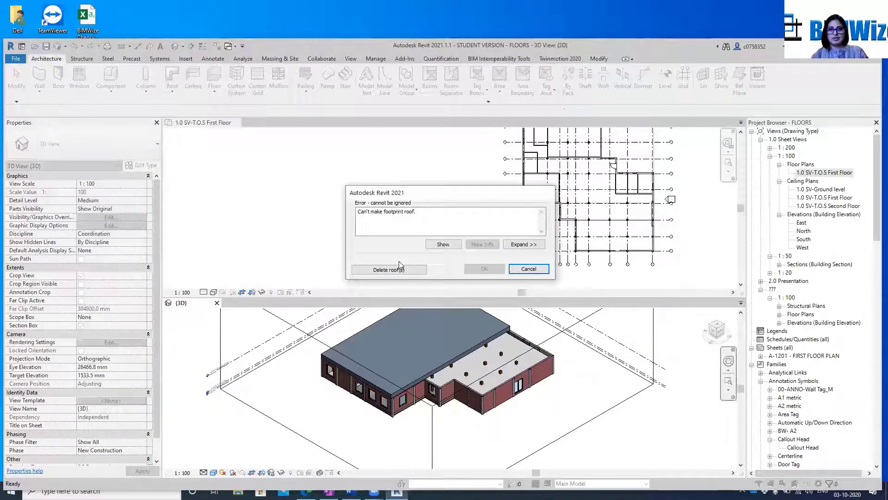
{"action": "left_click", "coordinate": [536, 270]}
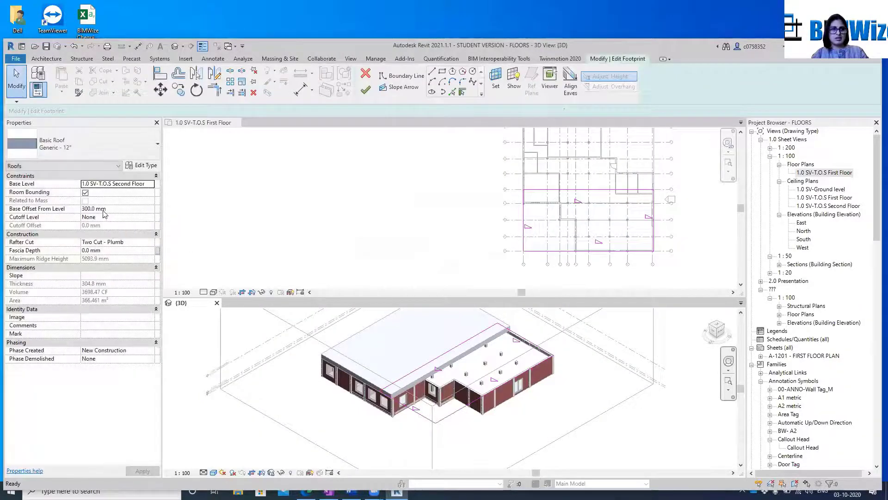
Restore the roof's base offset from level to 0 mm and try to finish the footprint again
{"action": "left_click", "coordinate": [104, 209]}
{"action": "double_click", "coordinate": [103, 209]}
{"action": "type", "text": "0"}
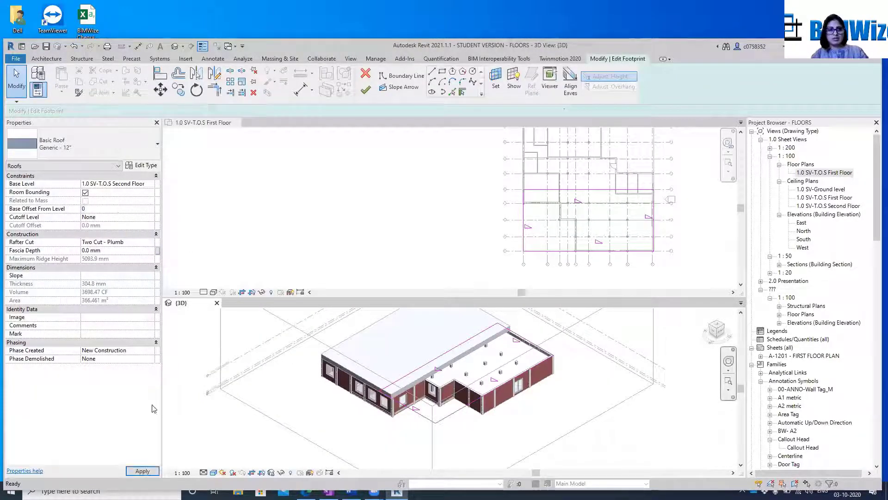
{"action": "left_click", "coordinate": [142, 470]}
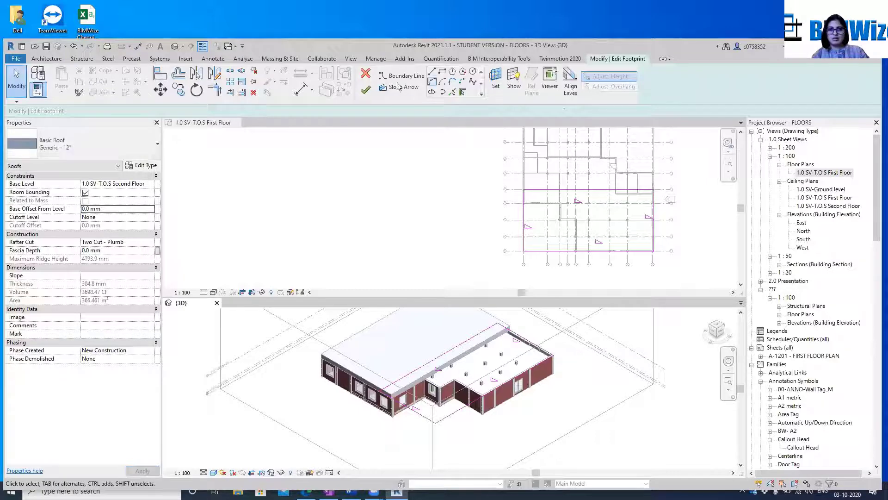
{"action": "left_click", "coordinate": [366, 90]}
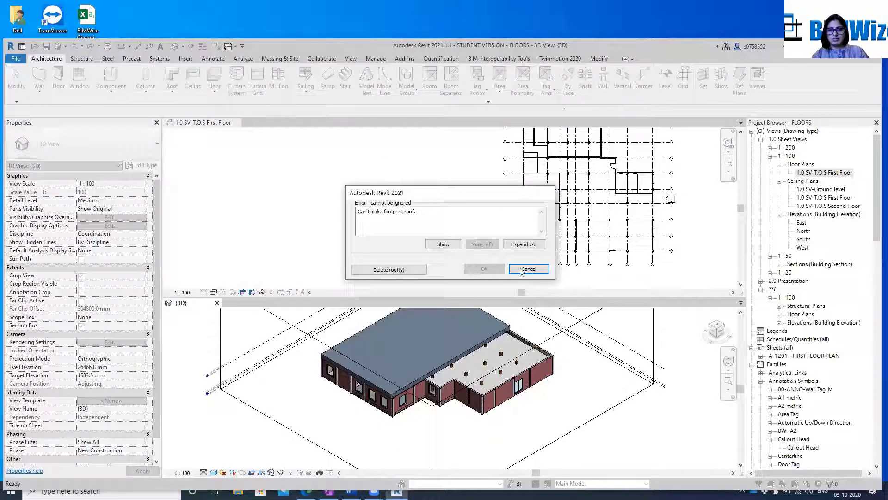
{"action": "left_click", "coordinate": [523, 270]}
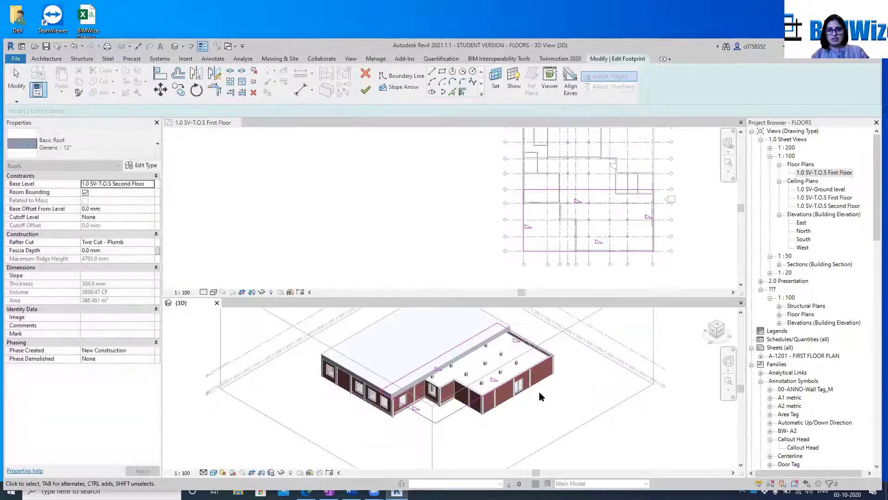
Set the slope of the east boundary line to 750 / 1000 and finish the roof footprint
{"action": "scroll", "coordinate": [454, 423], "scroll_direction": "up", "scroll_amount": 1}
{"action": "scroll", "coordinate": [559, 330], "scroll_direction": "up", "scroll_amount": 4}
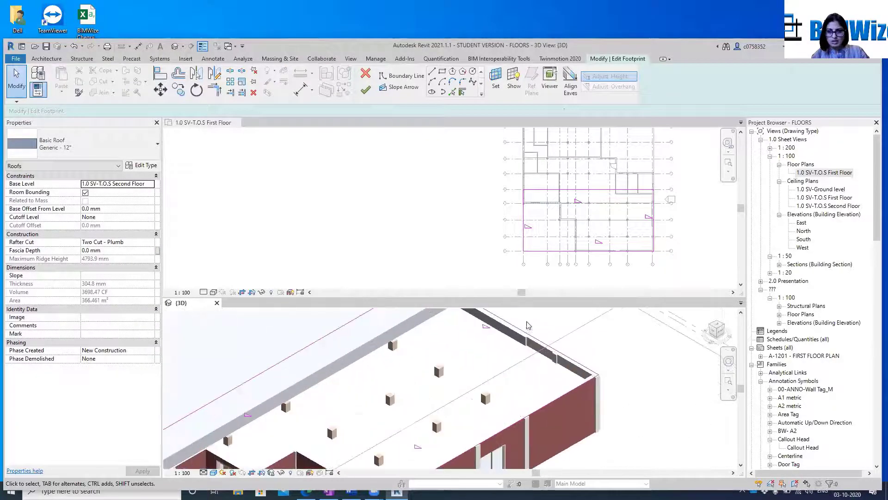
{"action": "left_click", "coordinate": [517, 316]}
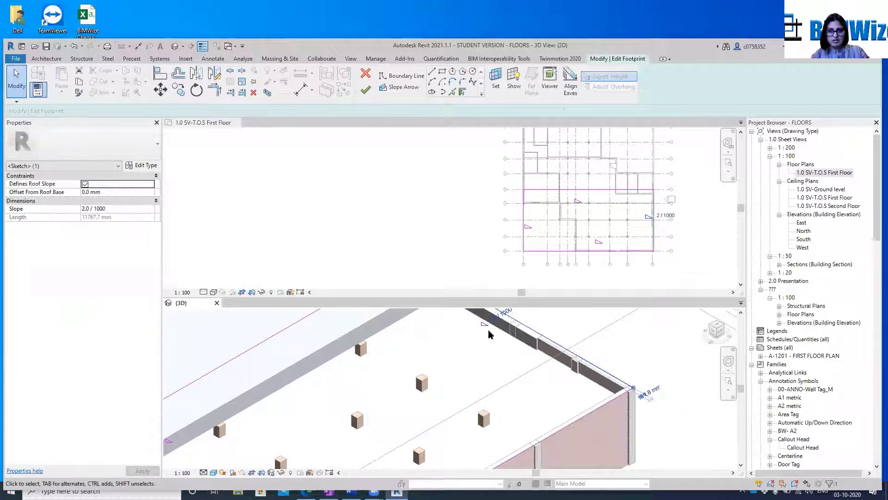
{"action": "left_click", "coordinate": [91, 209]}
{"action": "type", "text": "7"}
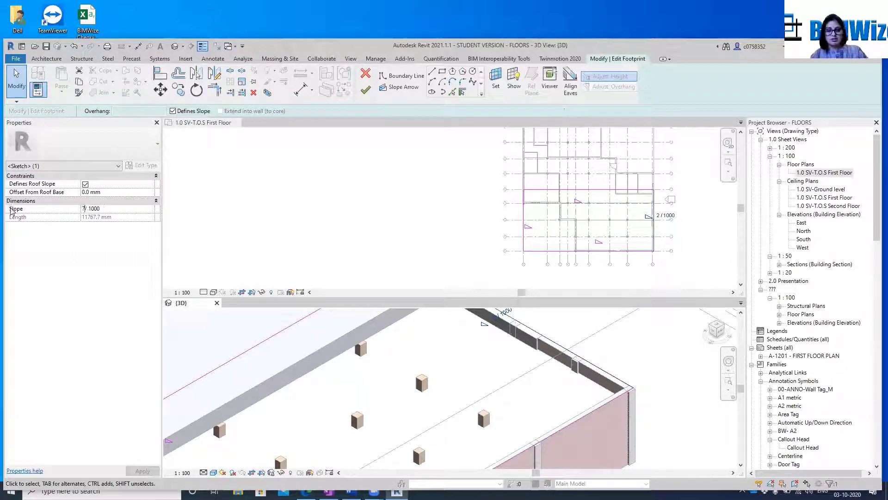
{"action": "type", "text": "50"}
{"action": "key", "text": "Return"}
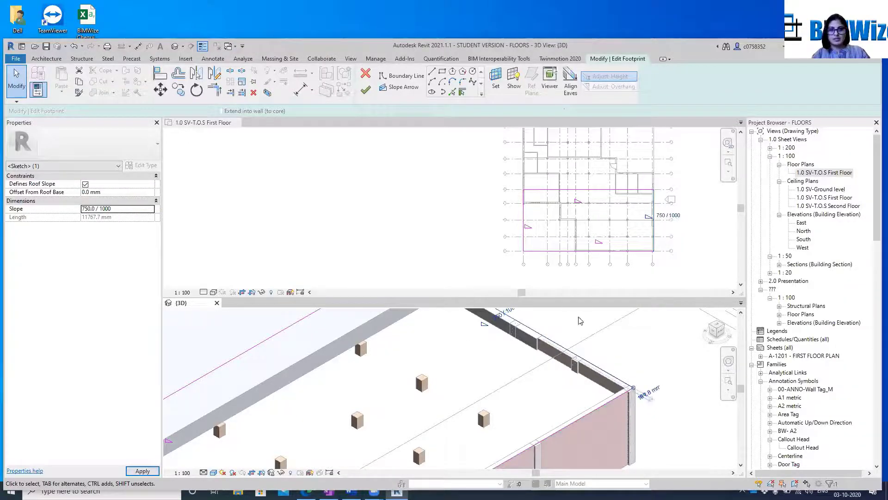
{"action": "left_click", "coordinate": [365, 88]}
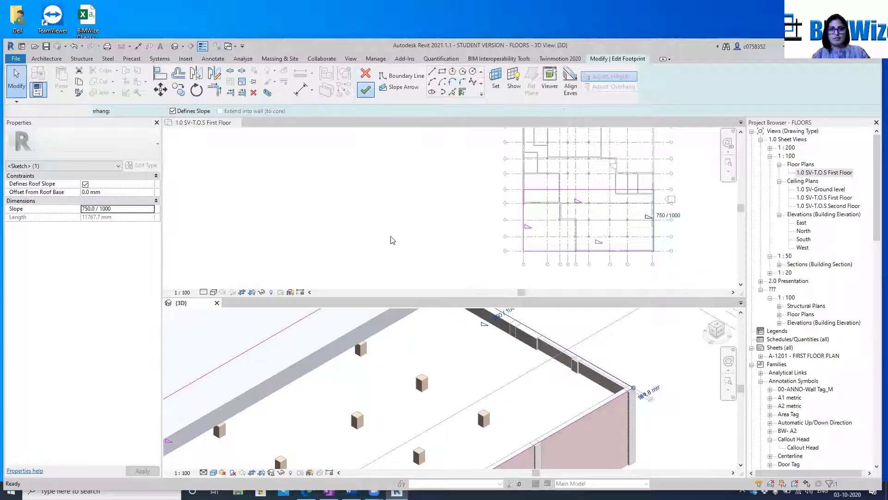
Reopen the roof's footprint, remove the slope definition from the south and west boundary lines, and finish the sketch
{"action": "middle_click_drag", "start_coordinate": [643, 388], "coordinate": [623, 316]}
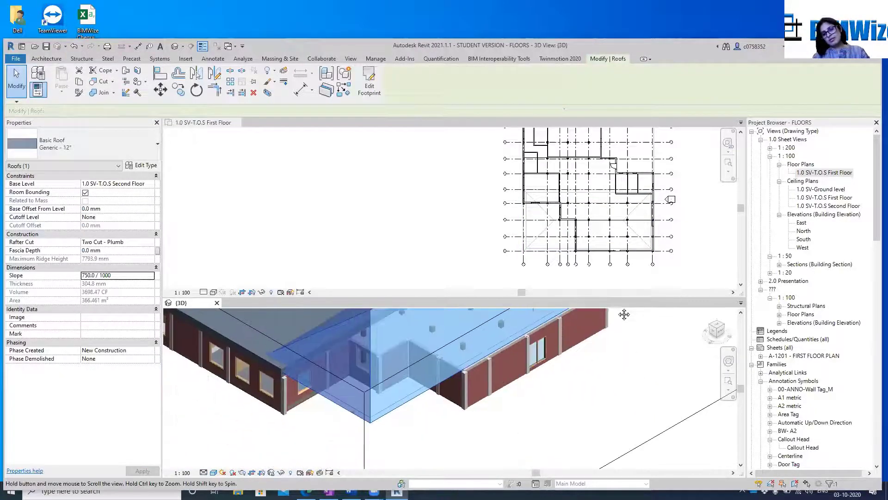
{"action": "left_click", "coordinate": [435, 411]}
{"action": "left_click", "coordinate": [395, 406]}
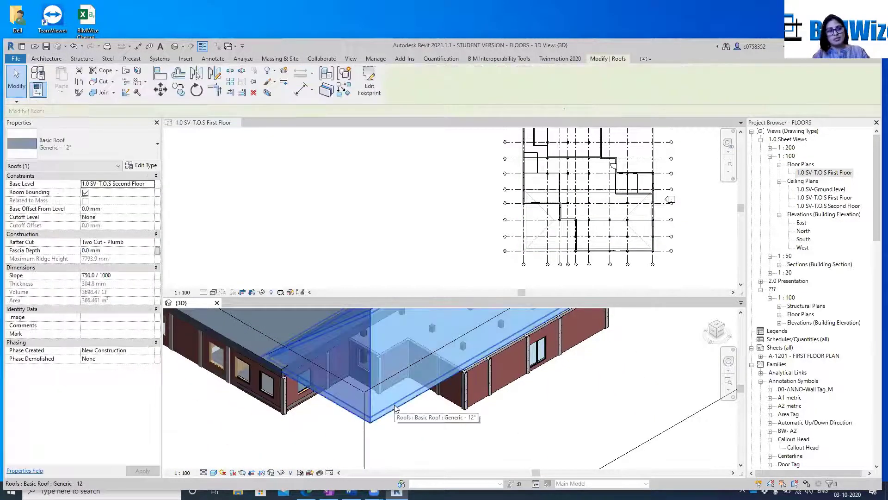
{"action": "left_click", "coordinate": [369, 83]}
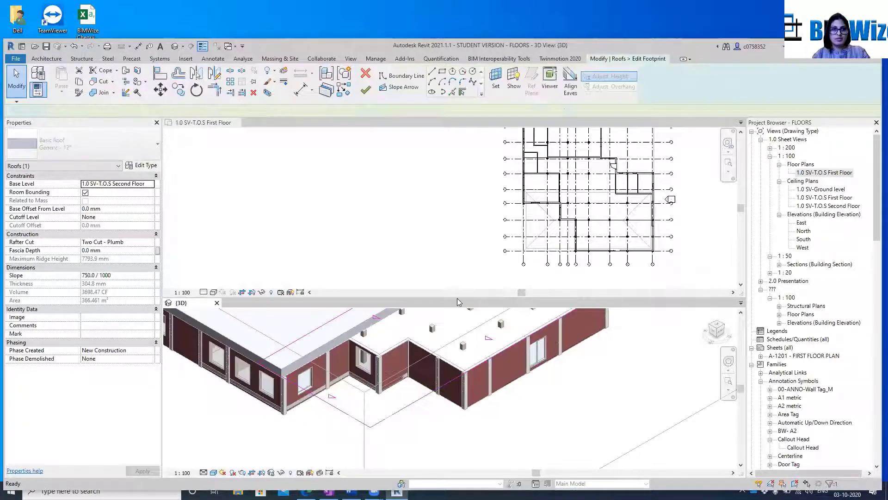
{"action": "left_click", "coordinate": [413, 400]}
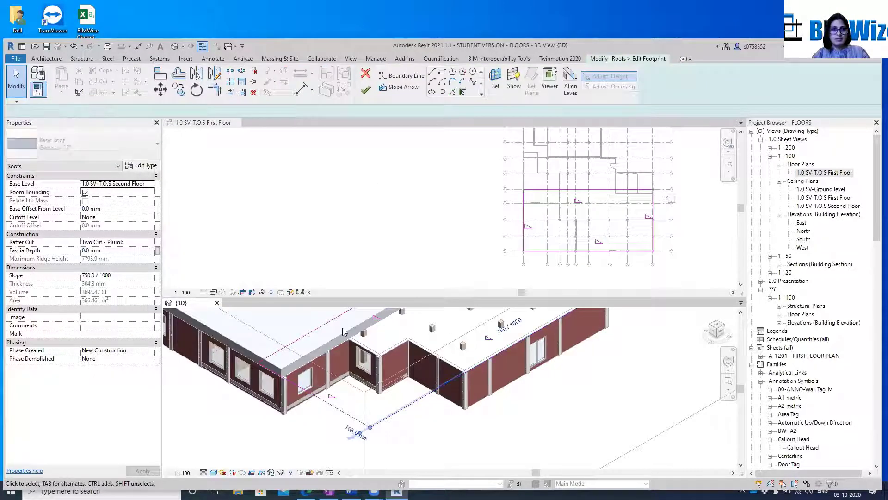
{"action": "left_click", "coordinate": [196, 111]}
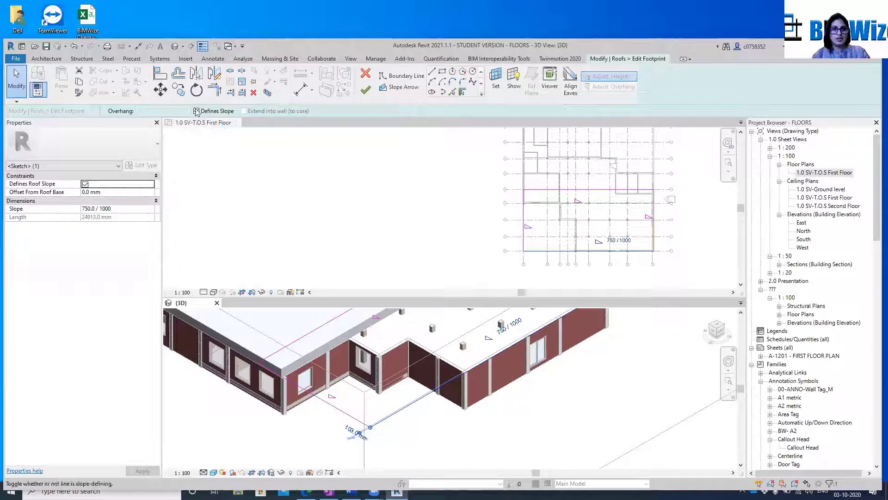
{"action": "left_click", "coordinate": [336, 408]}
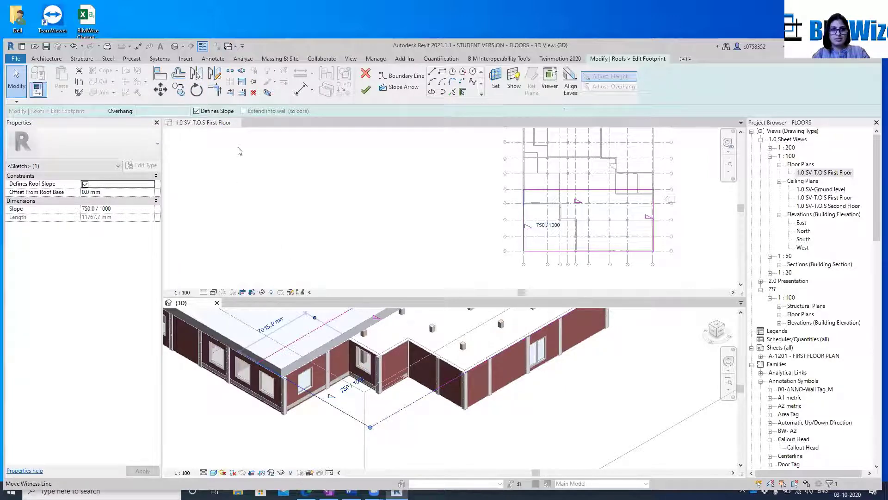
{"action": "left_click", "coordinate": [196, 111]}
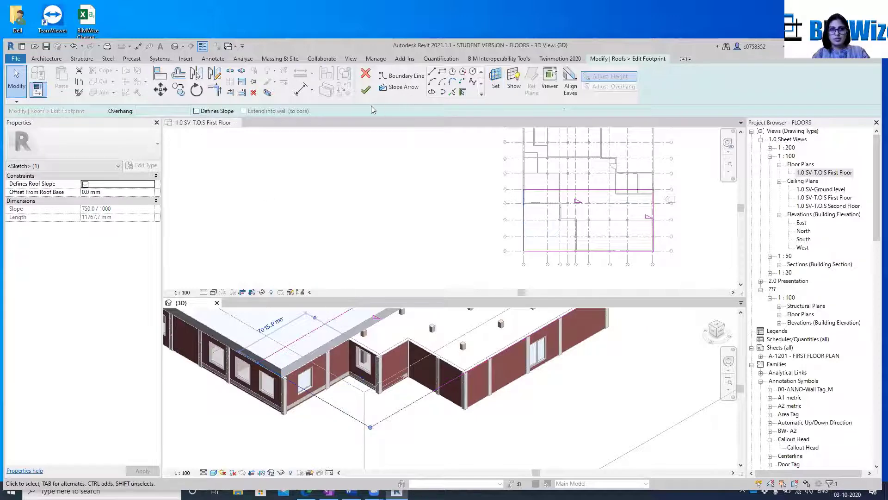
{"action": "left_click", "coordinate": [365, 89]}
Edit the roof's footprint again to remove the slope definition from the east boundary line, and finish the sketch
{"action": "scroll", "coordinate": [484, 359], "scroll_direction": "down", "scroll_amount": 3}
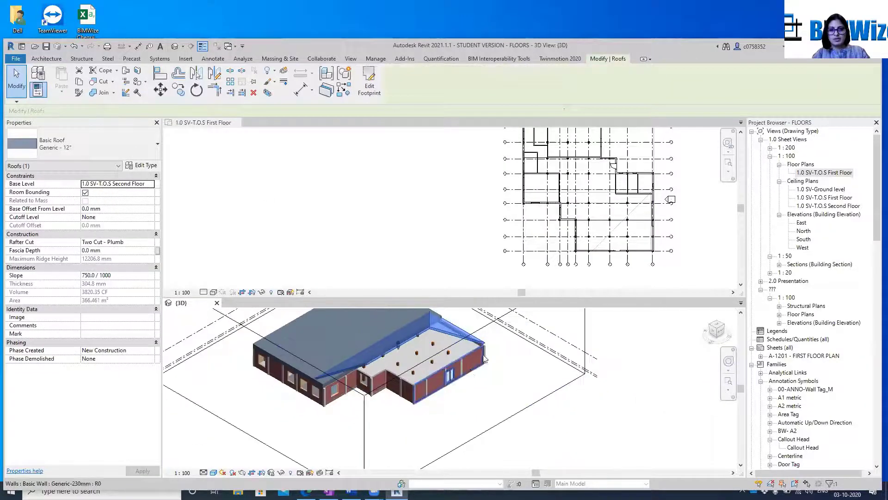
{"action": "scroll", "coordinate": [484, 358], "scroll_direction": "up", "scroll_amount": 5}
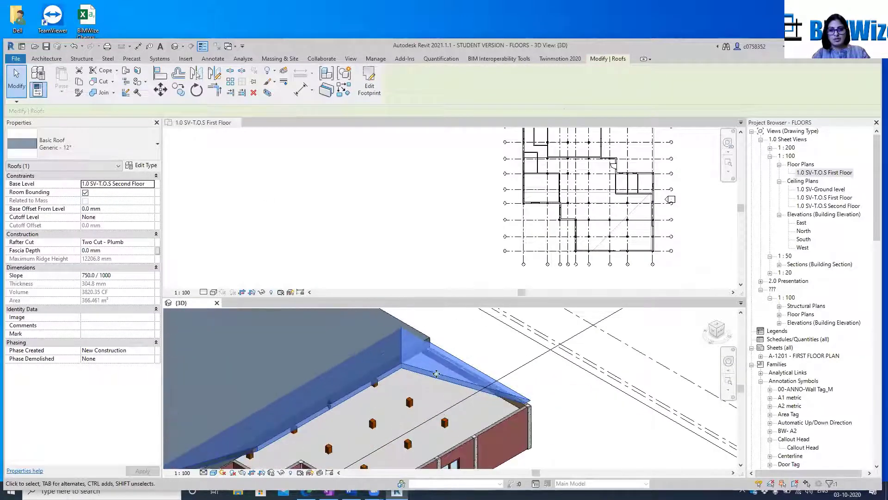
{"action": "key", "text": "Escape"}
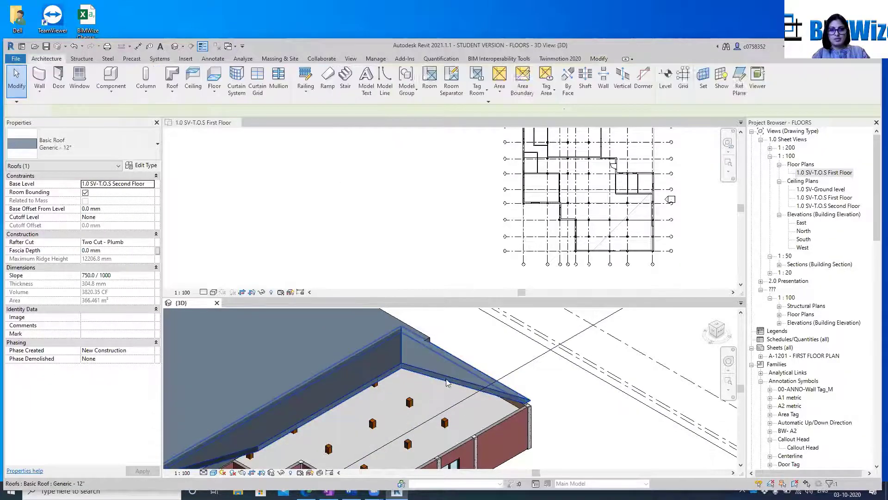
{"action": "double_click", "coordinate": [446, 382]}
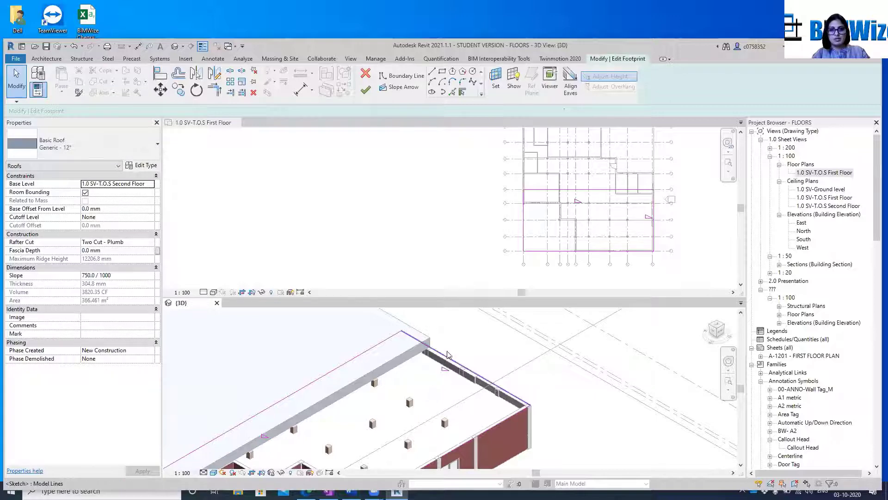
{"action": "left_click", "coordinate": [446, 358]}
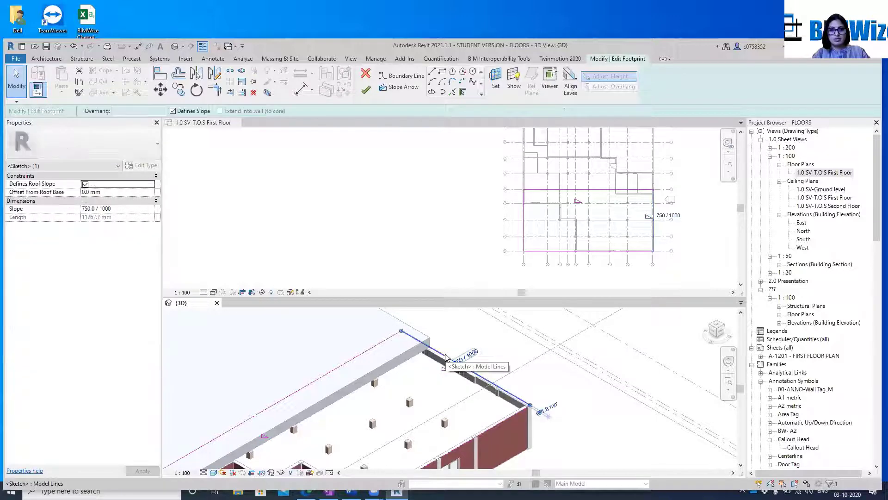
{"action": "left_click", "coordinate": [173, 111]}
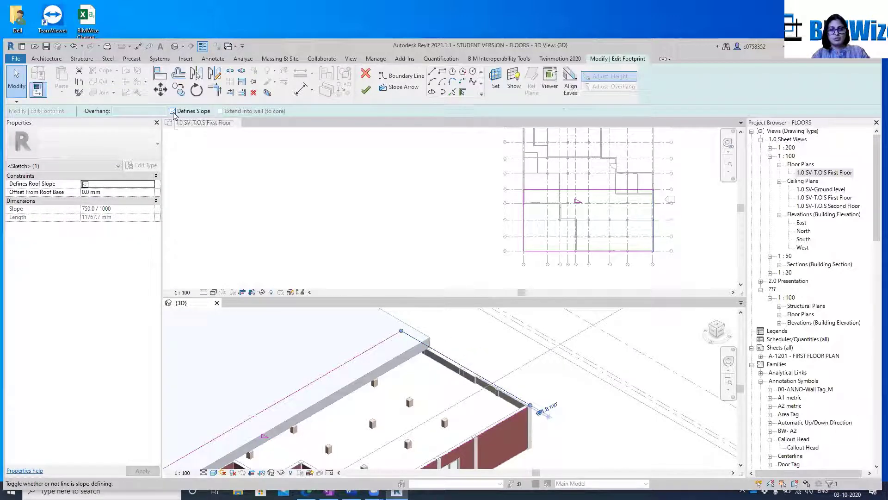
{"action": "left_click", "coordinate": [366, 91]}
Deselect the single-slope roof and dock the 3D view as a tab alongside the First Floor plan to show it full size
{"action": "scroll", "coordinate": [531, 284], "scroll_direction": "down", "scroll_amount": 3}
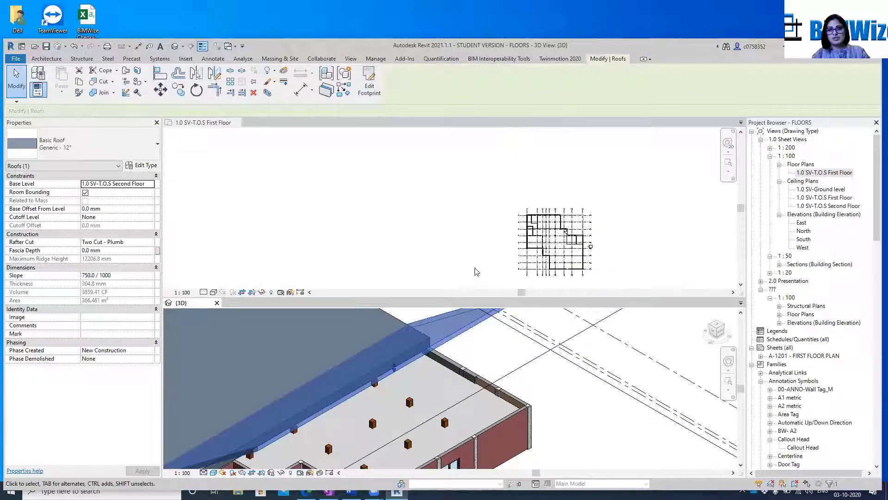
{"action": "scroll", "coordinate": [543, 370], "scroll_direction": "down", "scroll_amount": 3}
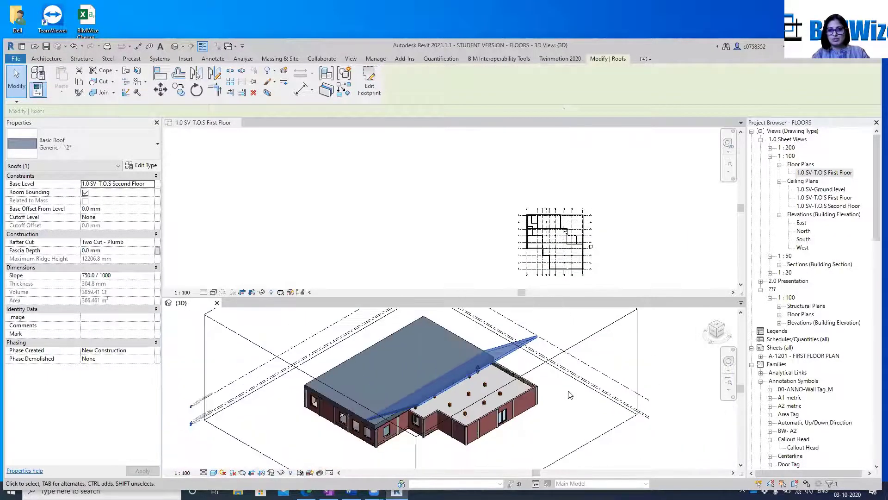
{"action": "left_click", "coordinate": [569, 395]}
{"action": "left_click", "coordinate": [478, 321]}
{"action": "scroll", "coordinate": [476, 328], "scroll_direction": "down", "scroll_amount": 3}
{"action": "left_click", "coordinate": [475, 329]}
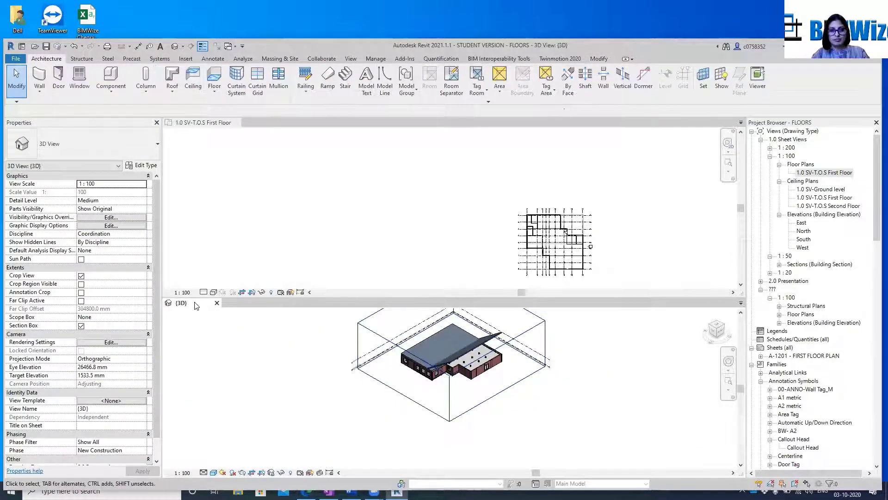
{"action": "left_click_drag", "start_coordinate": [195, 305], "coordinate": [311, 120]}
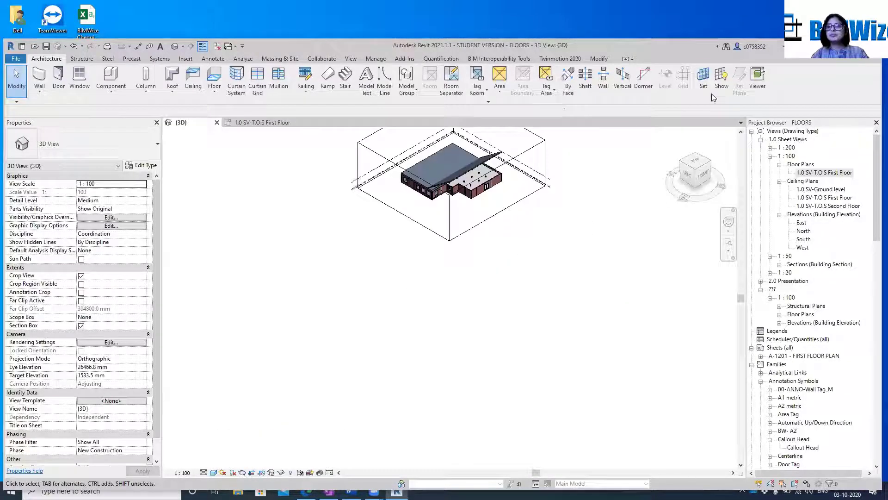
{"action": "scroll", "coordinate": [351, 300], "scroll_direction": "down", "scroll_amount": 3}
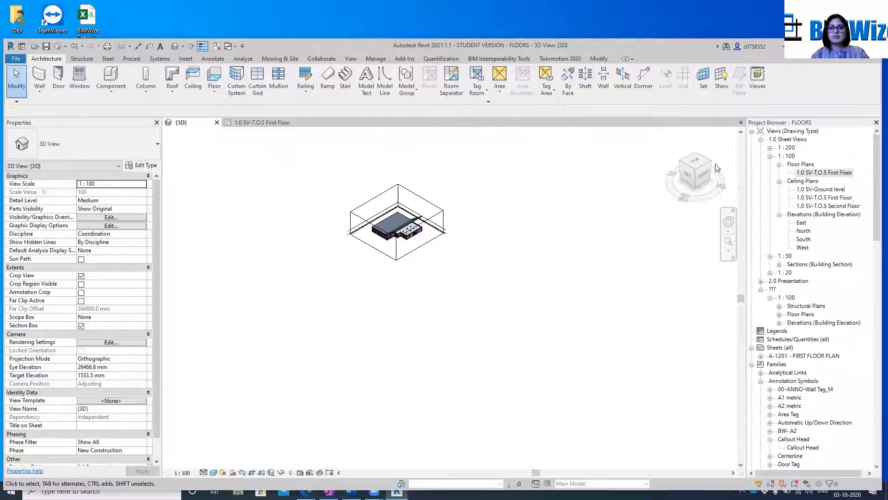
Fit the whole model in the 3D view and set the single-slope roof's slope to 150 / 1000
{"action": "left_click", "coordinate": [729, 251]}
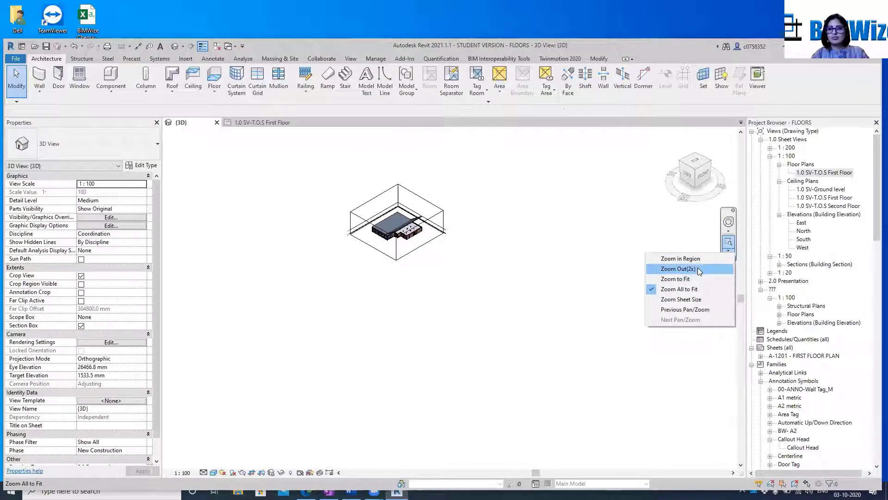
{"action": "left_click", "coordinate": [690, 286]}
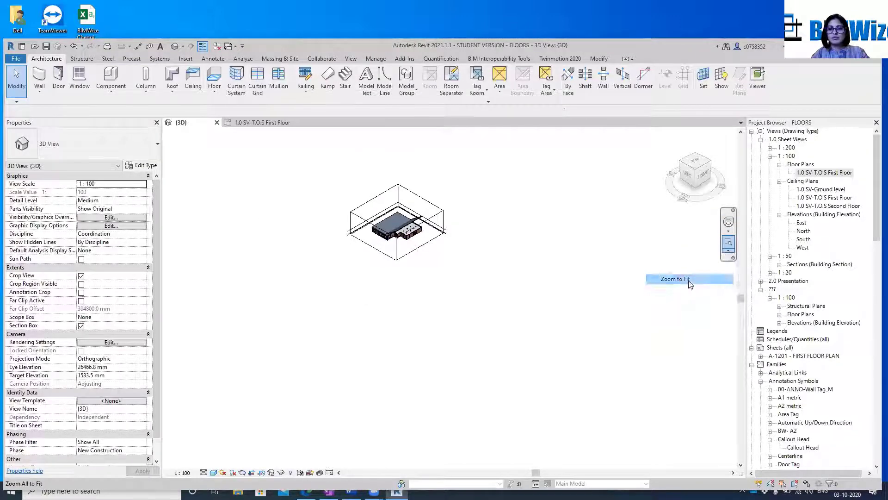
{"action": "scroll", "coordinate": [517, 319], "scroll_direction": "up", "scroll_amount": 2}
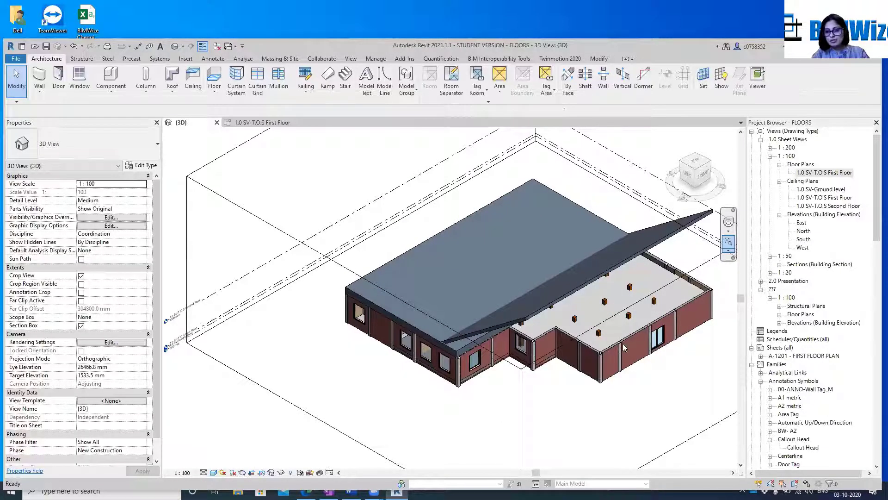
{"action": "scroll", "coordinate": [623, 343], "scroll_direction": "up", "scroll_amount": 3}
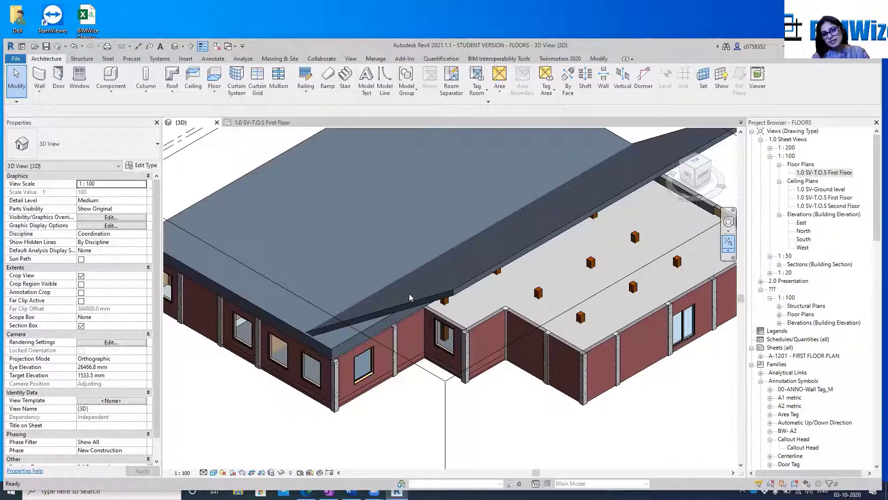
{"action": "left_click", "coordinate": [453, 296]}
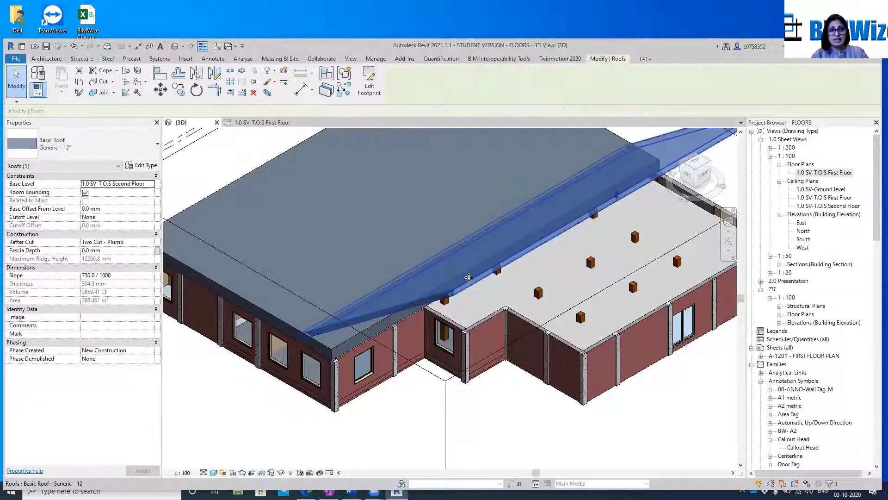
{"action": "left_click", "coordinate": [95, 276]}
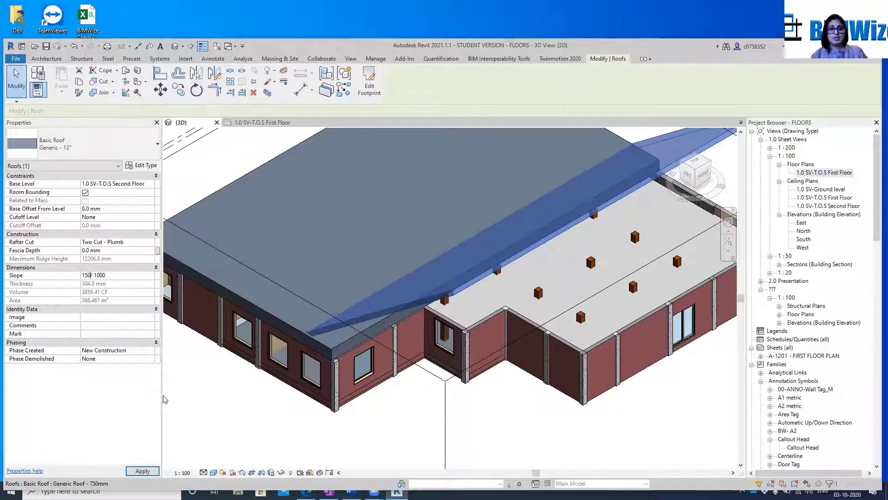
{"action": "left_click", "coordinate": [143, 471]}
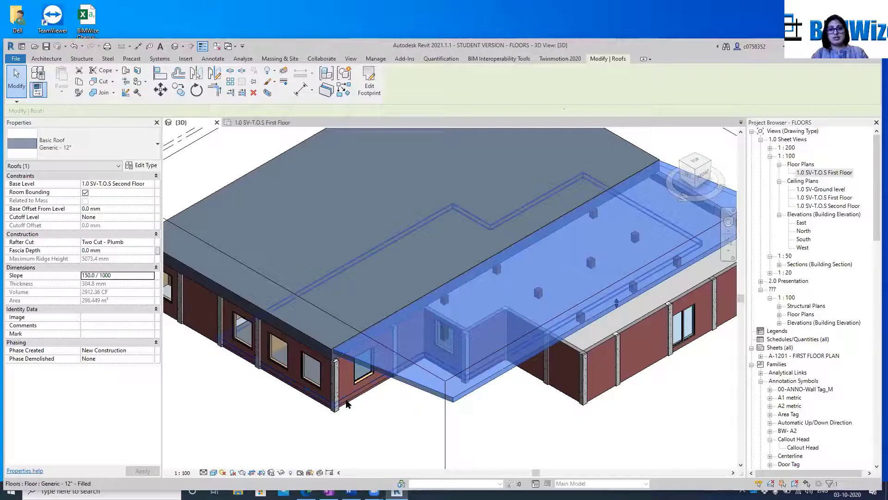
{"action": "left_click", "coordinate": [340, 406]}
{"action": "scroll", "coordinate": [317, 272], "scroll_direction": "down", "scroll_amount": 3}
{"action": "scroll", "coordinate": [630, 283], "scroll_direction": "up", "scroll_amount": 3}
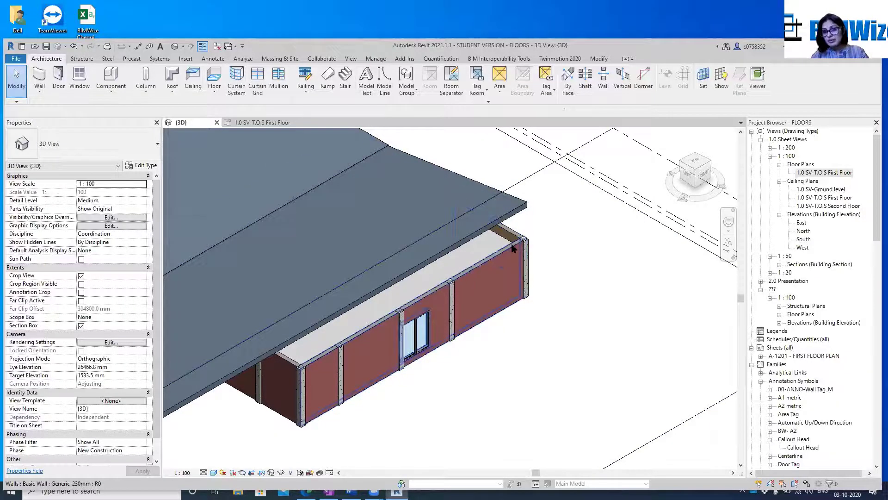
{"action": "left_click", "coordinate": [413, 292]}
{"action": "left_click_drag", "start_coordinate": [407, 284], "coordinate": [329, 255]}
{"action": "left_click", "coordinate": [710, 397]}
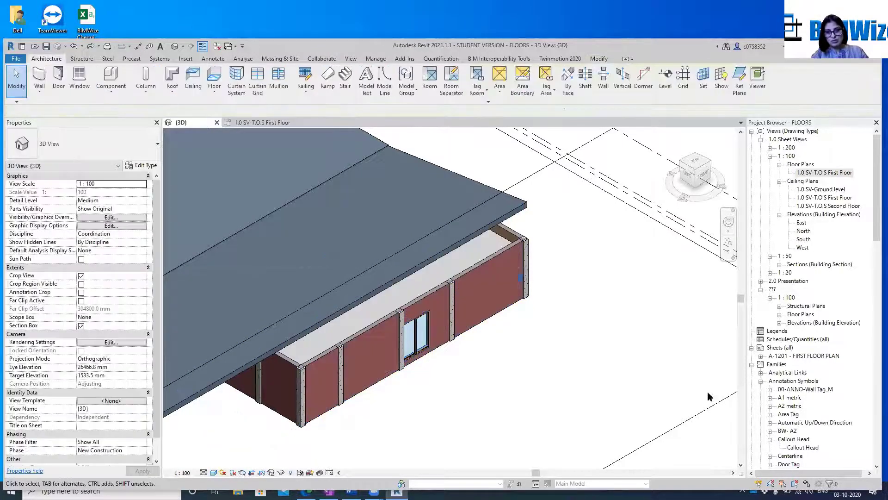
{"action": "left_click", "coordinate": [489, 256]}
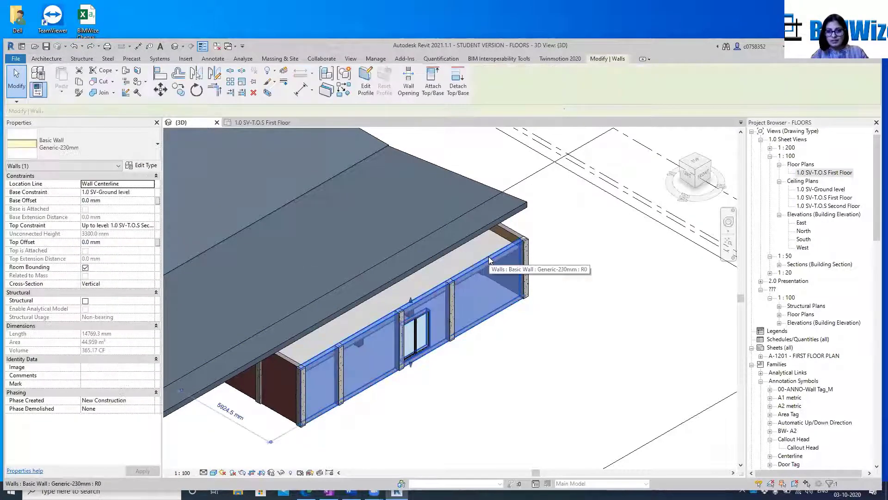
{"action": "left_click", "coordinate": [288, 357], "text": "ctrl"}
{"action": "left_click", "coordinate": [518, 235], "text": "ctrl"}
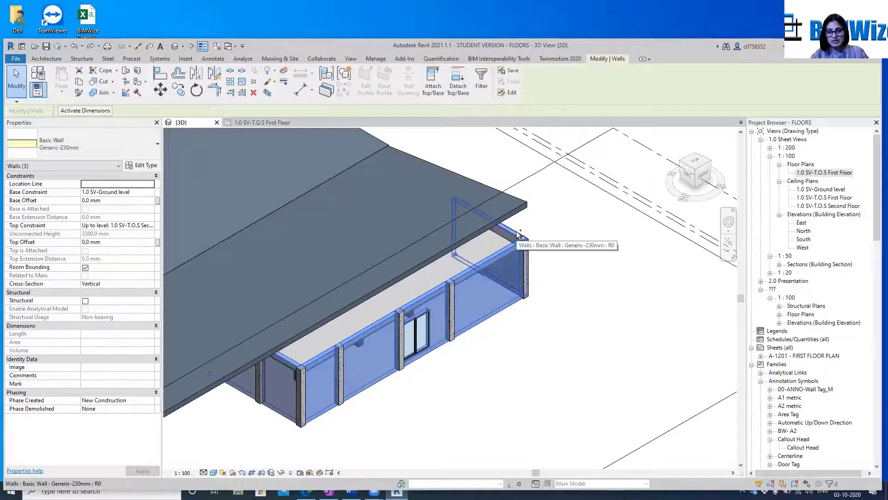
{"action": "left_click", "coordinate": [430, 91]}
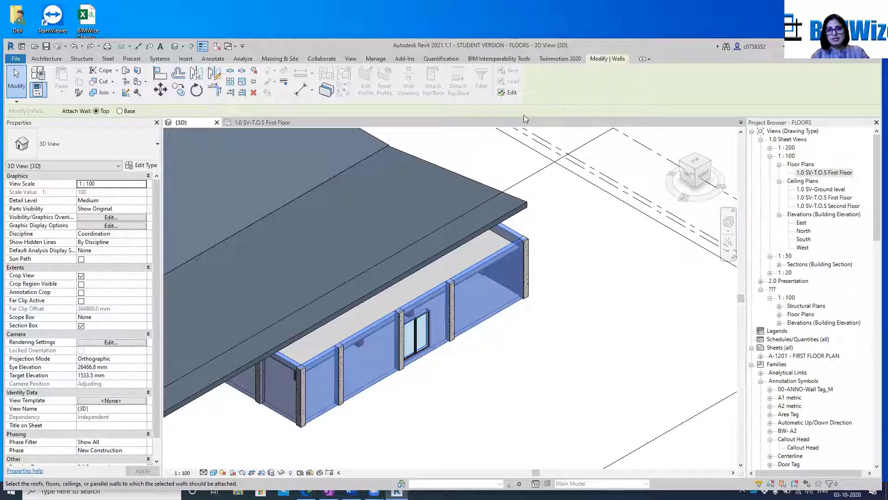
{"action": "key", "text": "Escape"}
{"action": "scroll", "coordinate": [484, 237], "scroll_direction": "down", "scroll_amount": 1}
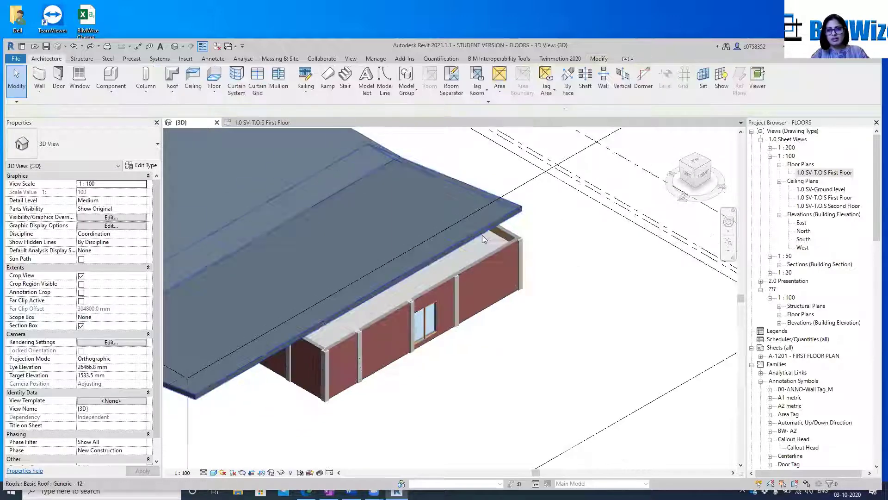
Try to attach the top of the south wall with the sliding door to the single-slope roof above it
{"action": "left_click", "coordinate": [490, 262]}
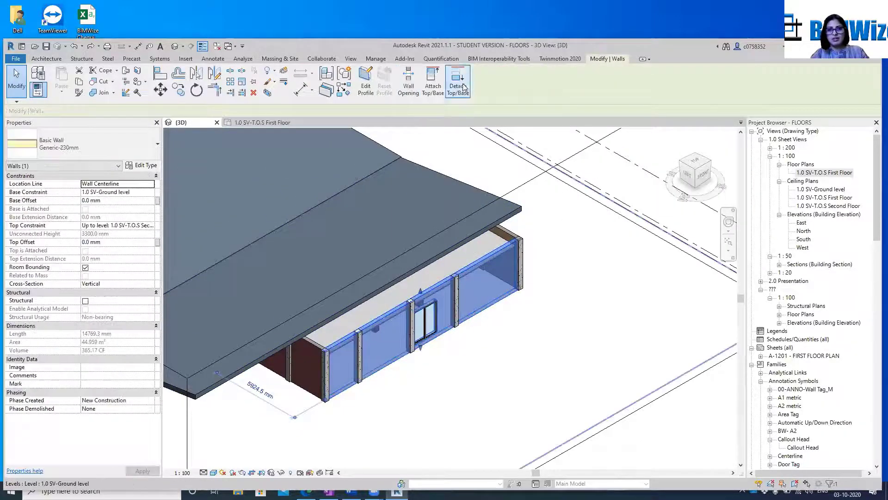
{"action": "left_click", "coordinate": [433, 84]}
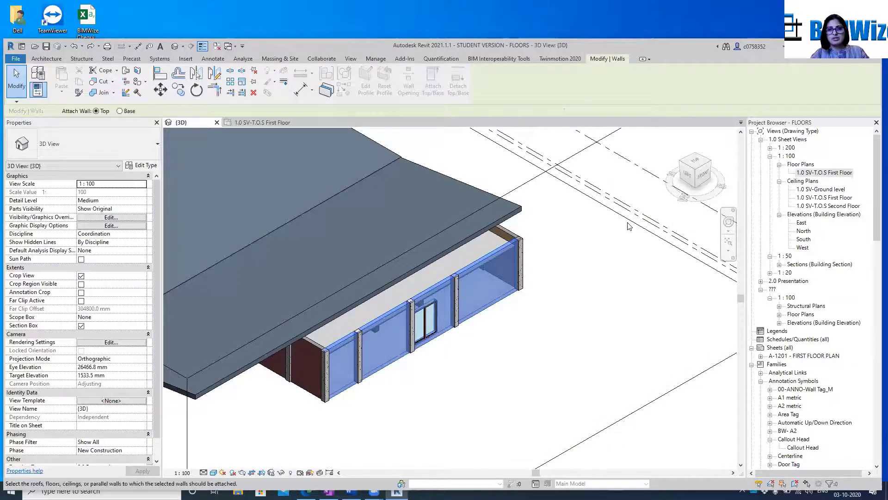
{"action": "left_click", "coordinate": [470, 201]}
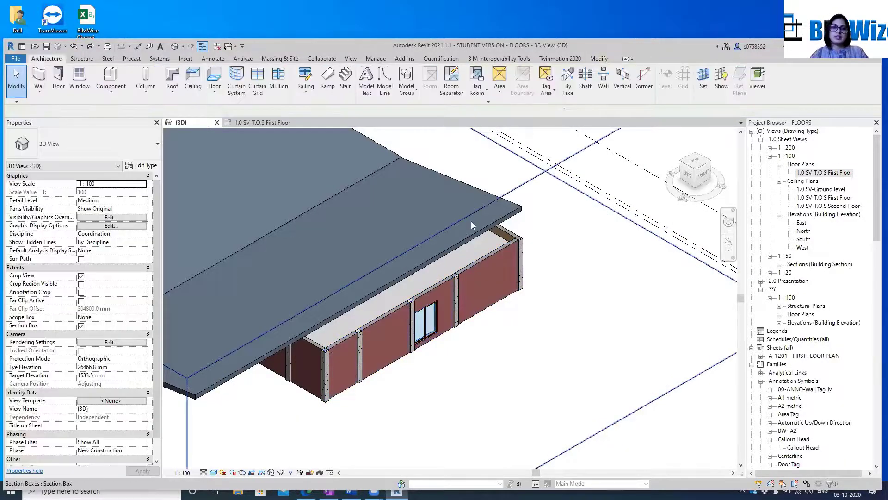
Select the single-slope roof and examine the southern part of the building in the First Floor plan
{"action": "left_click", "coordinate": [473, 236]}
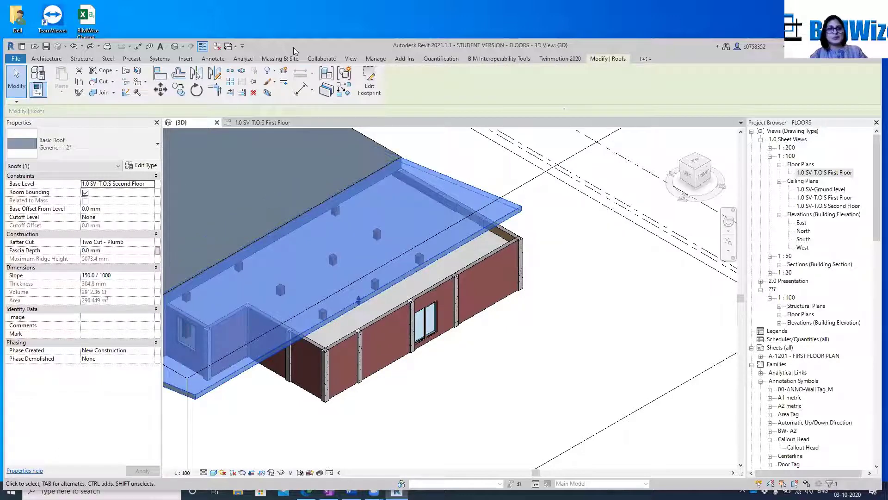
{"action": "left_click", "coordinate": [265, 124]}
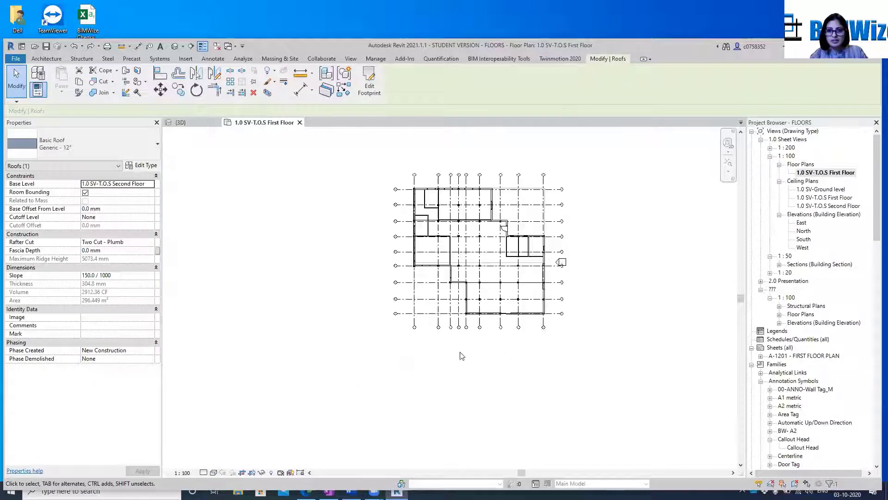
{"action": "scroll", "coordinate": [460, 355], "scroll_direction": "up", "scroll_amount": 2}
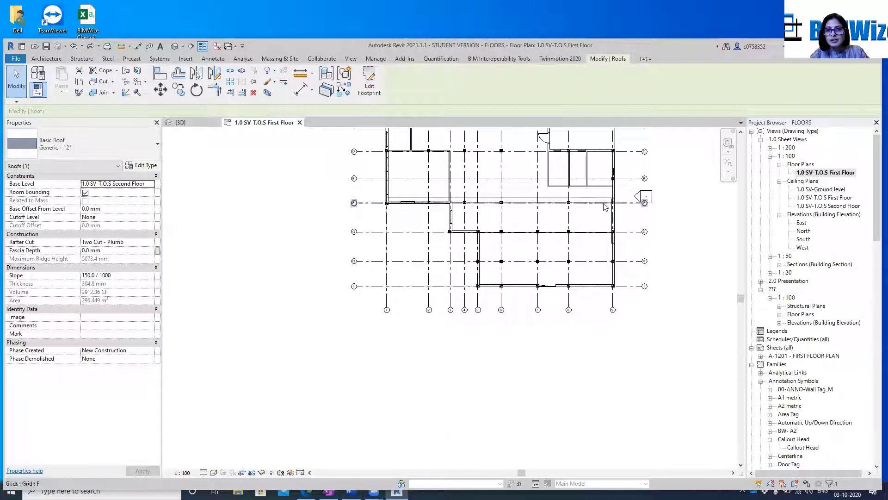
{"action": "scroll", "coordinate": [601, 201], "scroll_direction": "up", "scroll_amount": 3}
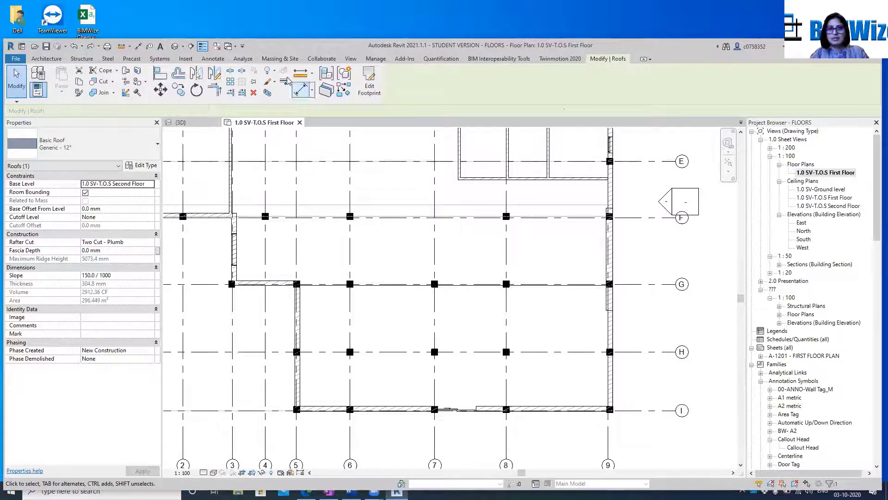
Assign the 1.0 SV-T.O.S Second Floor plan to the 1.0 Sheet Views drawing type
{"action": "left_click", "coordinate": [780, 314]}
{"action": "left_click", "coordinate": [815, 323]}
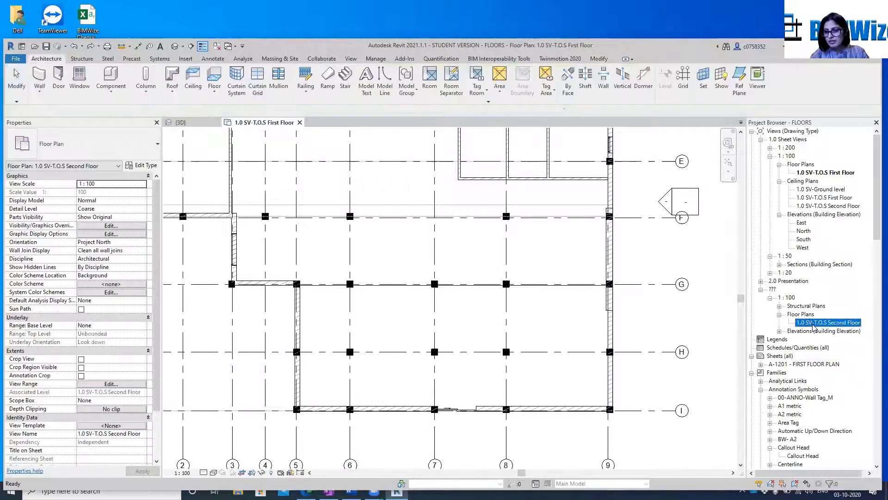
{"action": "right_click", "coordinate": [816, 326]}
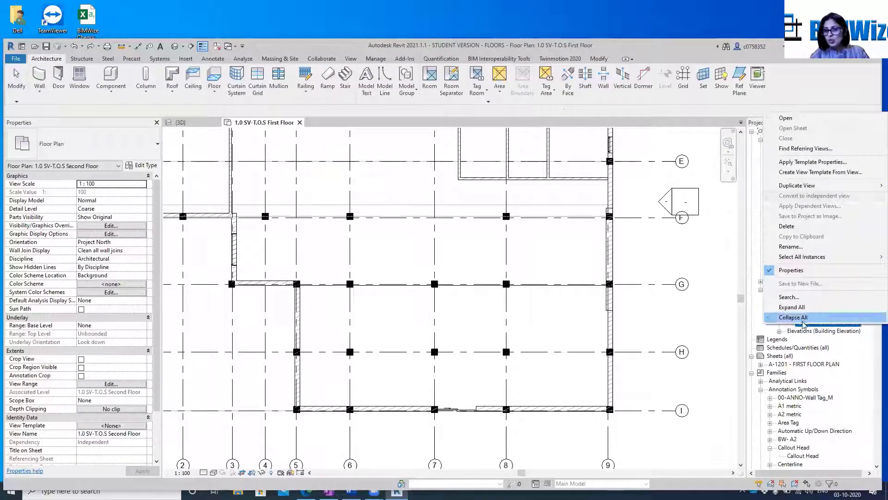
{"action": "left_click", "coordinate": [801, 325]}
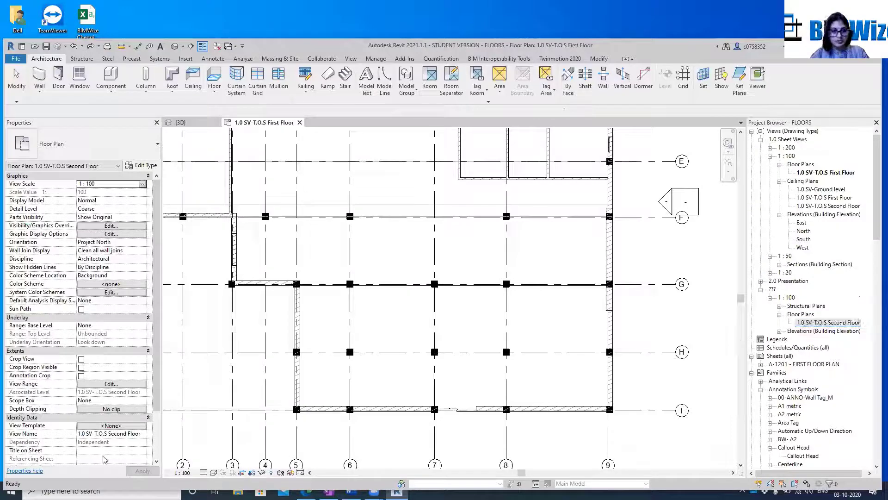
{"action": "left_click_drag", "start_coordinate": [152, 407], "coordinate": [148, 452]}
{"action": "left_click", "coordinate": [147, 451]}
{"action": "left_click", "coordinate": [143, 451]}
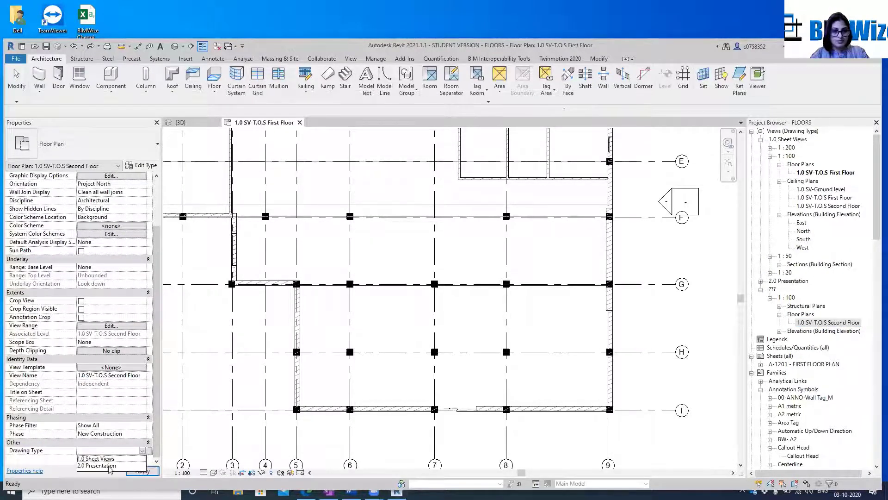
{"action": "left_click", "coordinate": [108, 458]}
{"action": "left_click", "coordinate": [143, 470]}
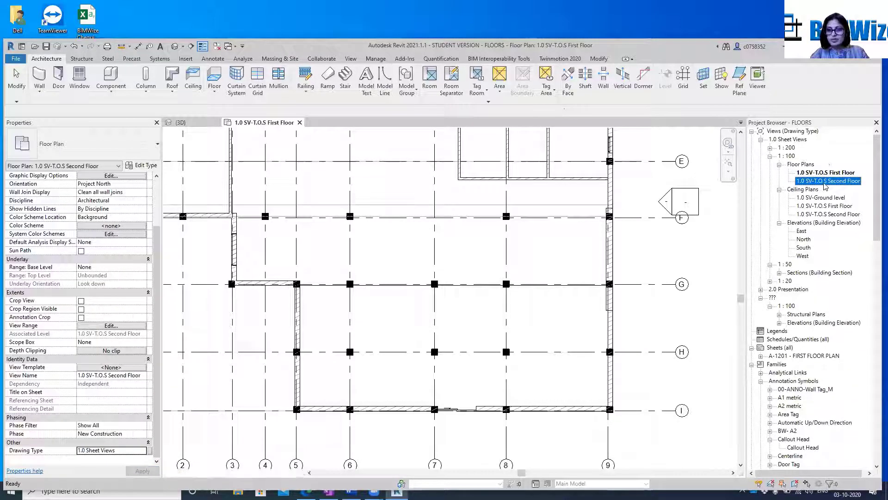
Open the 1.0 SV-T.O.S Second Floor plan and start editing the footprint of the southern single-slope roof
{"action": "double_click", "coordinate": [825, 182]}
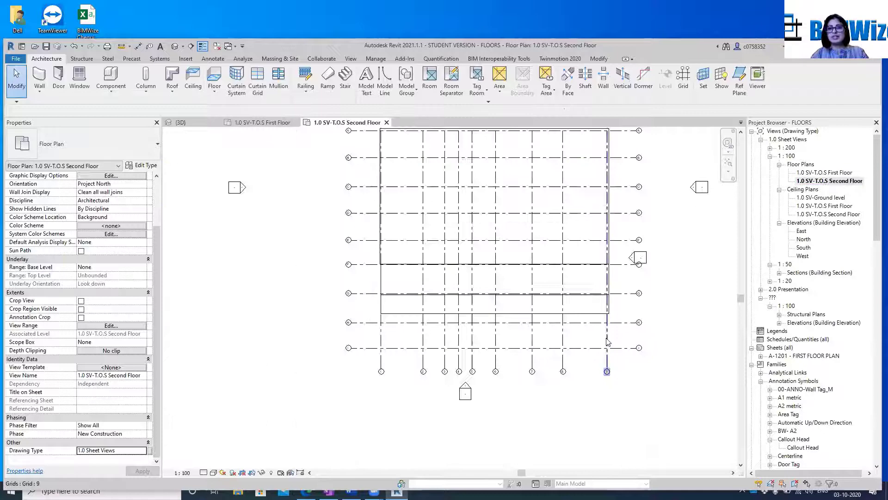
{"action": "left_click", "coordinate": [586, 314]}
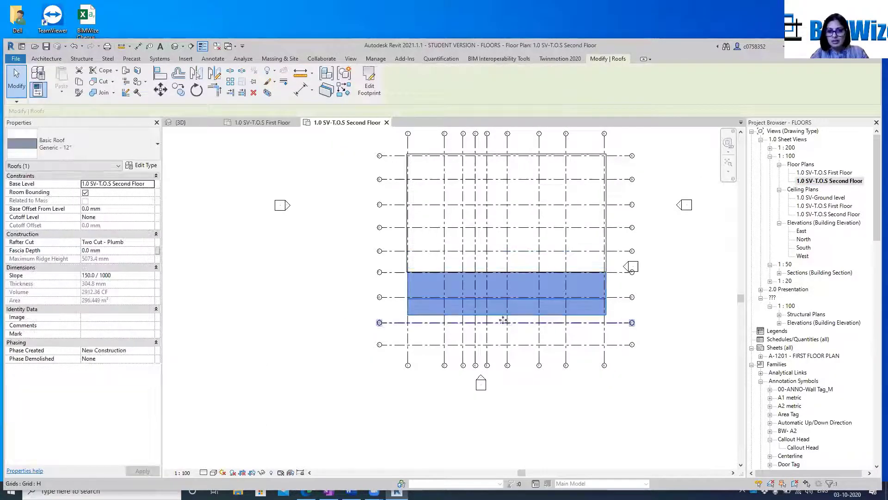
{"action": "scroll", "coordinate": [493, 314], "scroll_direction": "up", "scroll_amount": 1}
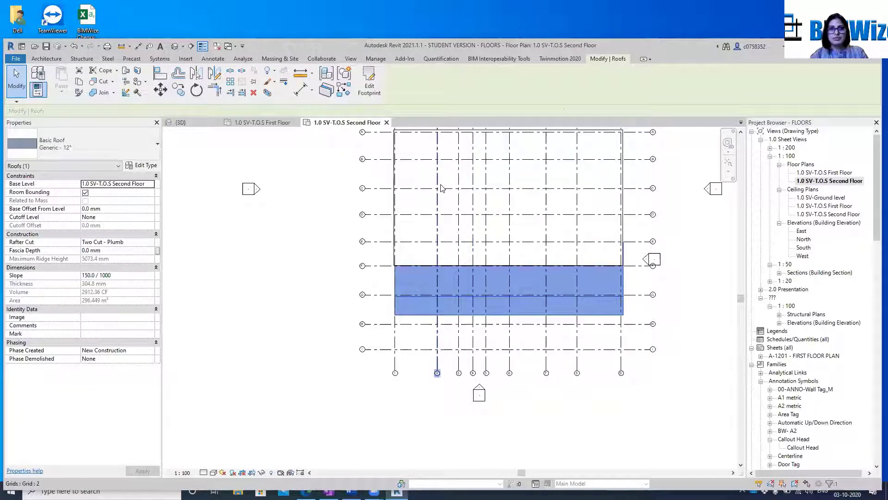
{"action": "left_click", "coordinate": [375, 89]}
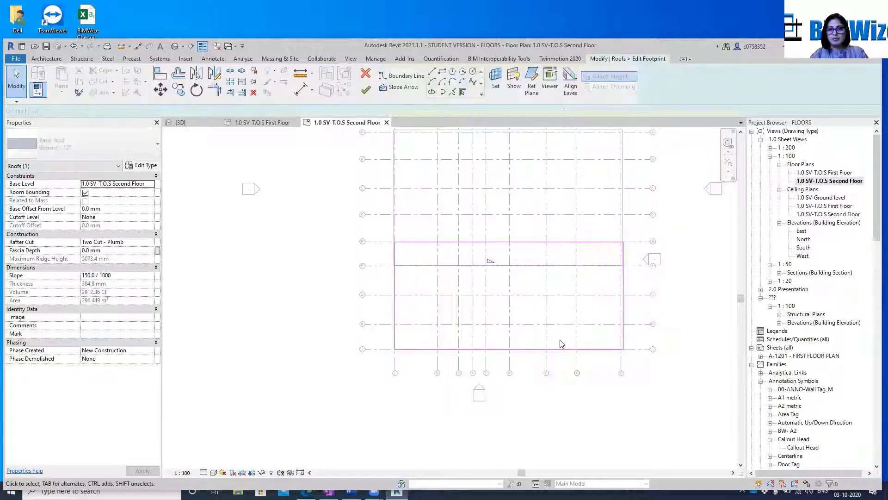
Move the roof footprint's south, west and east boundary lines outward, enlarging the sketch to about 31000 mm by 18000 mm
{"action": "left_click", "coordinate": [514, 350]}
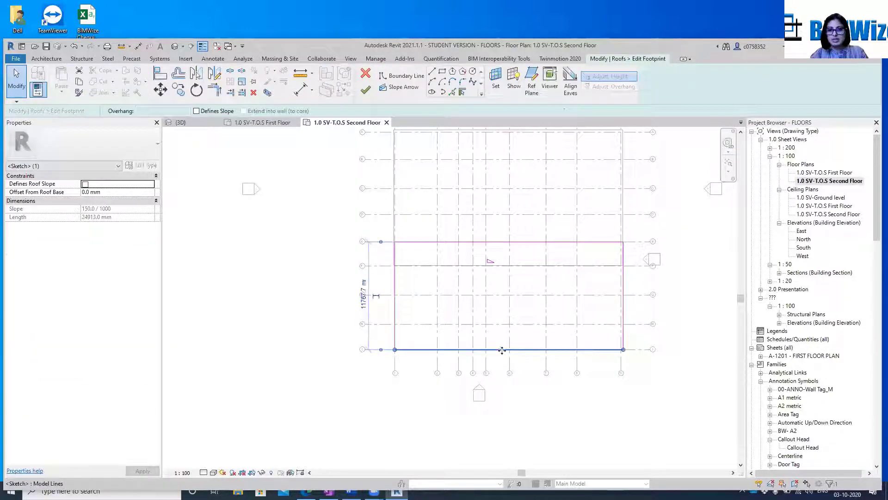
{"action": "left_click_drag", "start_coordinate": [502, 350], "coordinate": [497, 407]}
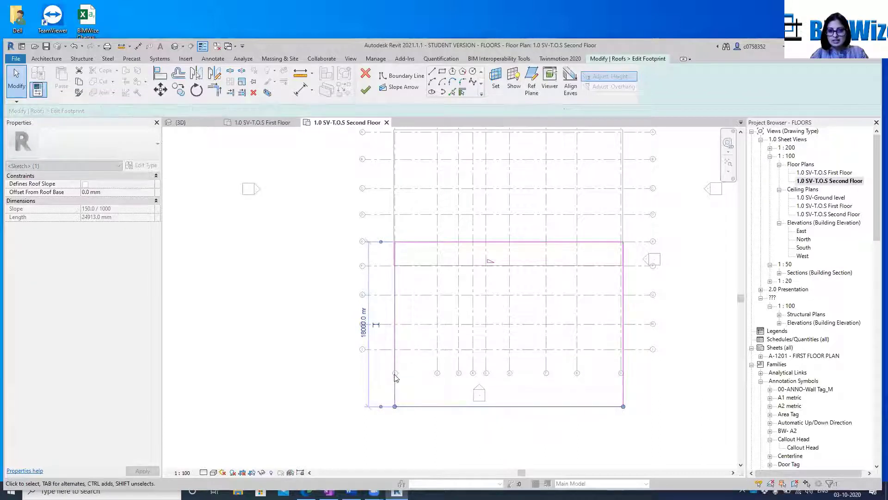
{"action": "left_click", "coordinate": [396, 373]}
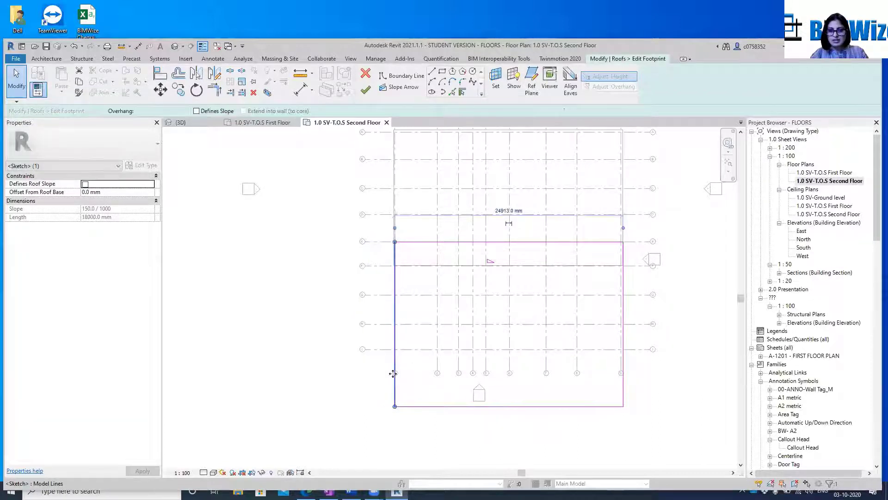
{"action": "left_click_drag", "start_coordinate": [392, 374], "coordinate": [367, 373]}
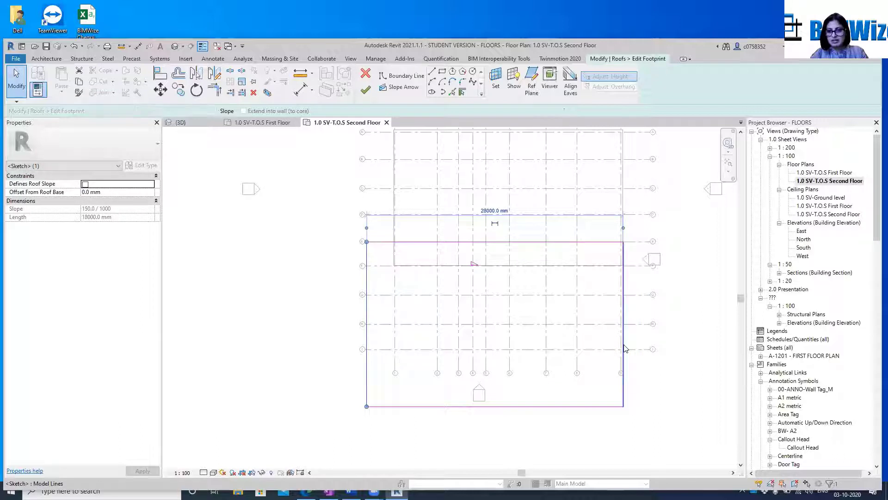
{"action": "left_click", "coordinate": [624, 350]}
{"action": "left_click_drag", "start_coordinate": [624, 350], "coordinate": [650, 342]}
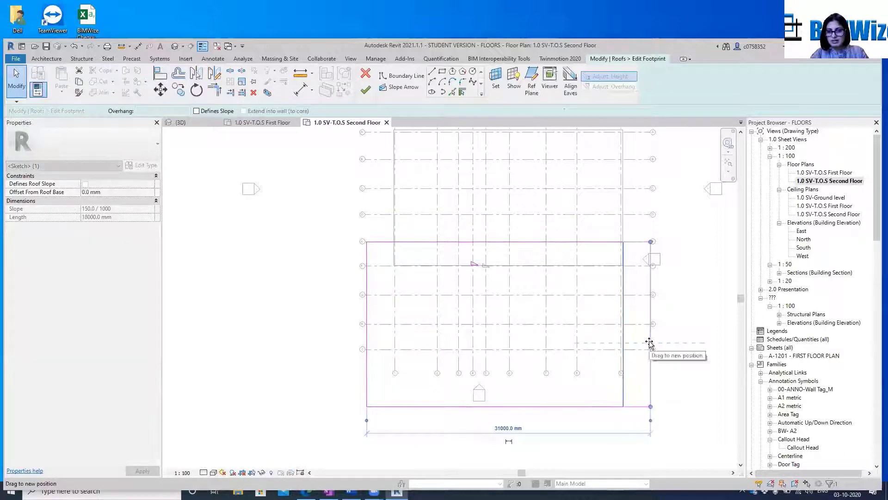
Move the slope-defining north boundary line south to the adjoining roof's edge, about 15347 mm from the south line, and finish the footprint
{"action": "left_click", "coordinate": [487, 242]}
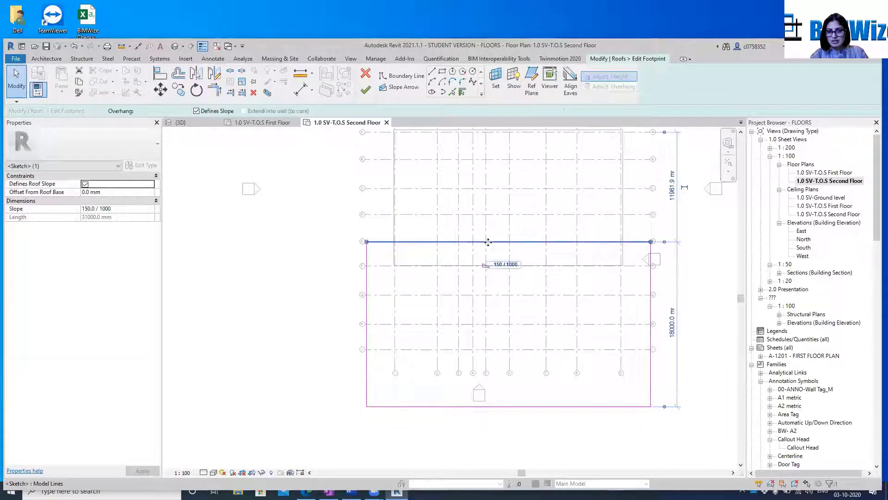
{"action": "left_click_drag", "start_coordinate": [495, 242], "coordinate": [491, 267]}
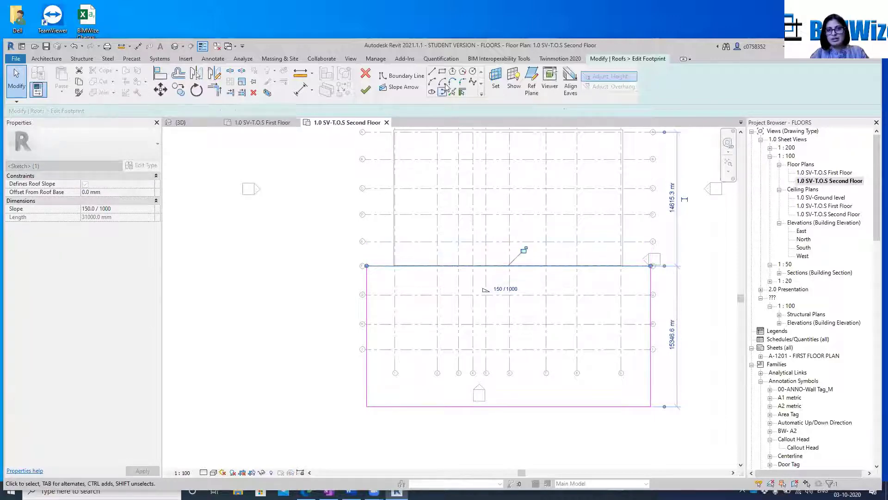
{"action": "left_click", "coordinate": [365, 91]}
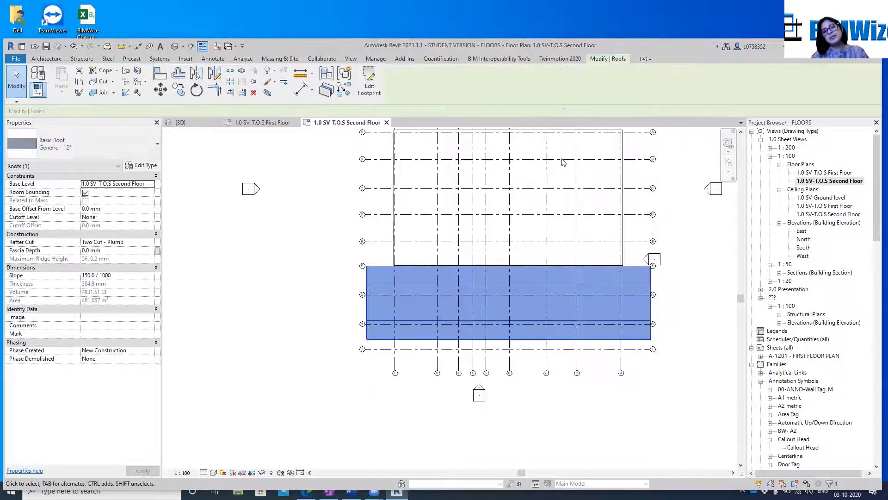
Examine the gap between the enlarged sloped roof and the walls and columns below it in the left-side 3D view
{"action": "left_click", "coordinate": [196, 122]}
{"action": "left_click", "coordinate": [625, 348]}
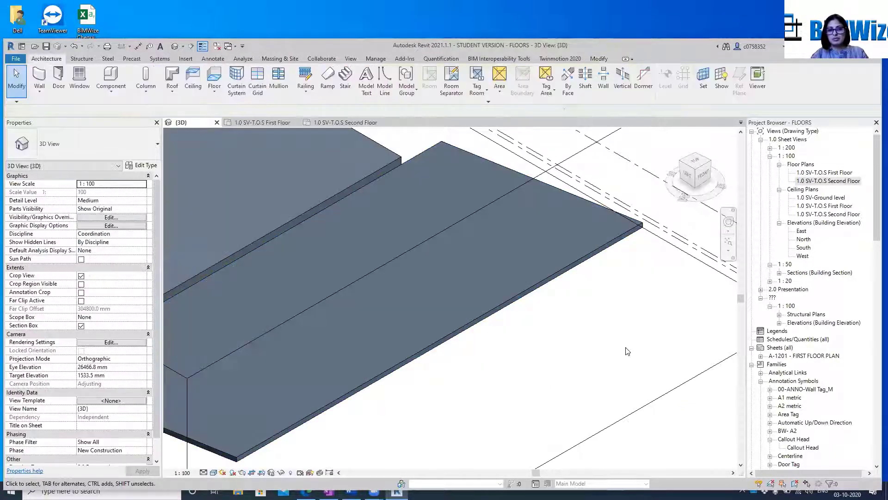
{"action": "left_click", "coordinate": [703, 178]}
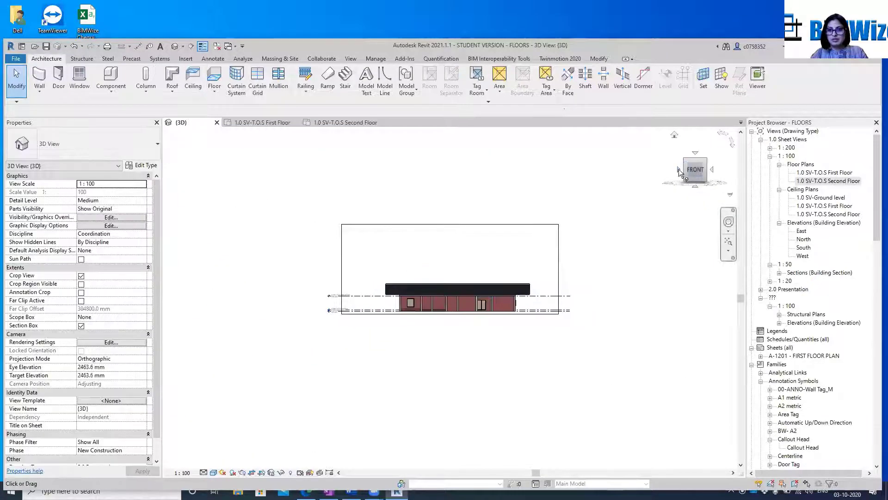
{"action": "left_click", "coordinate": [679, 170]}
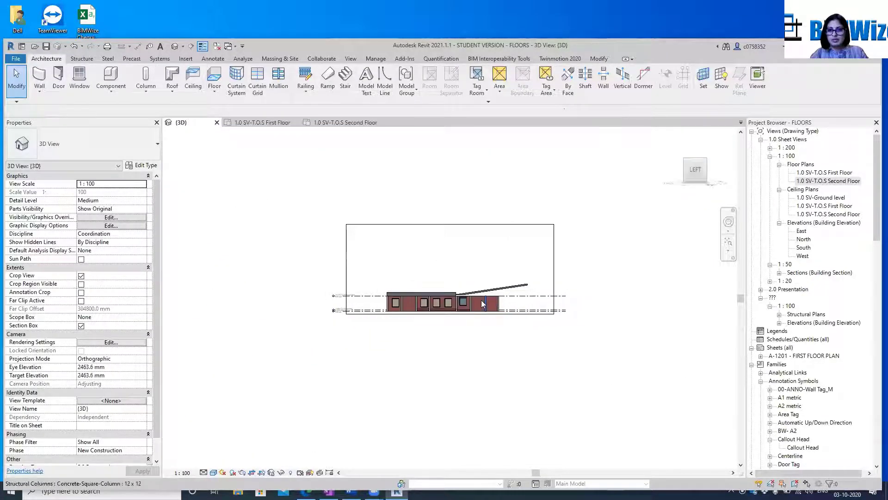
{"action": "scroll", "coordinate": [482, 300], "scroll_direction": "up", "scroll_amount": 5}
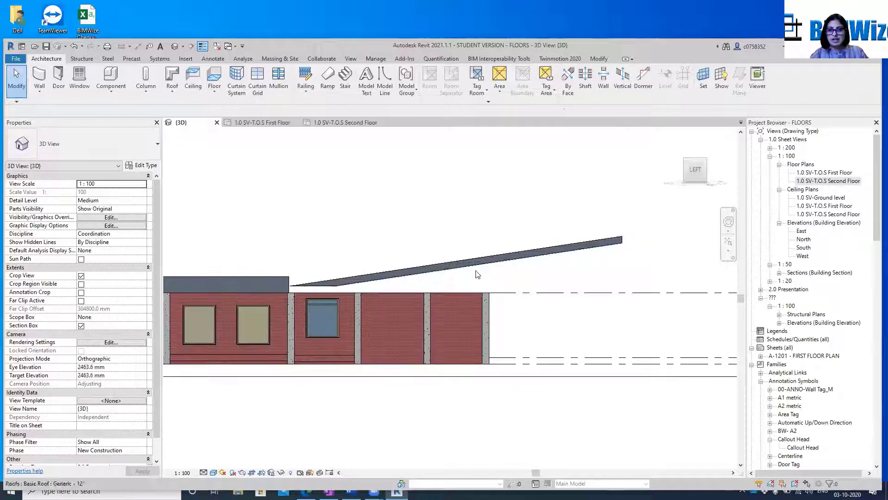
{"action": "scroll", "coordinate": [481, 277], "scroll_direction": "up", "scroll_amount": 2}
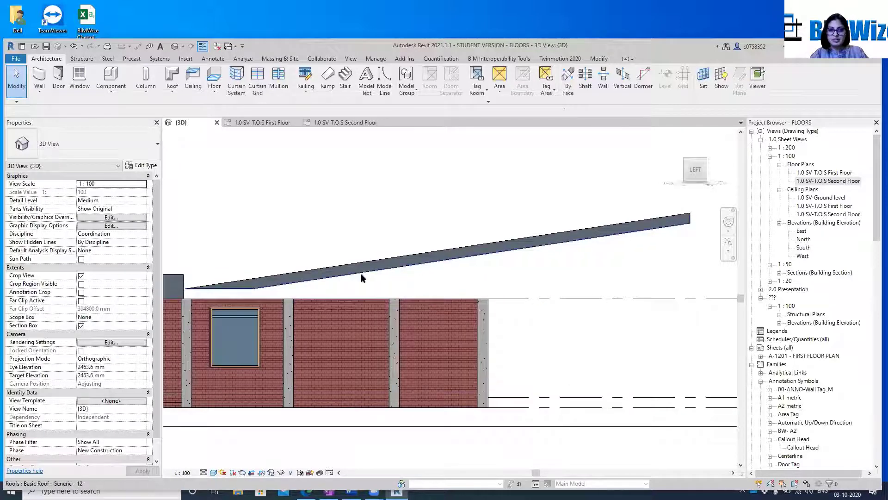
{"action": "left_click", "coordinate": [484, 301]}
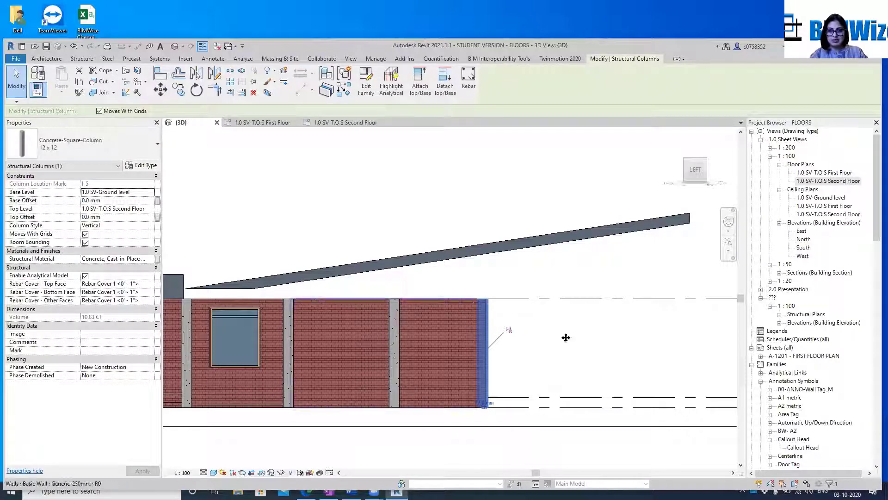
{"action": "left_click", "coordinate": [585, 335]}
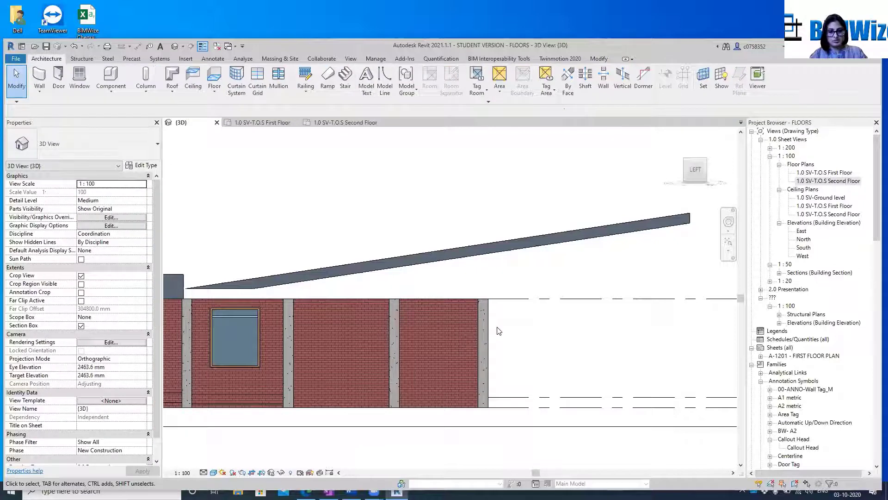
Attach the top of the windowless west wall at the building's southern end to the sloped roof above it
{"action": "scroll", "coordinate": [437, 270], "scroll_direction": "down", "scroll_amount": 2}
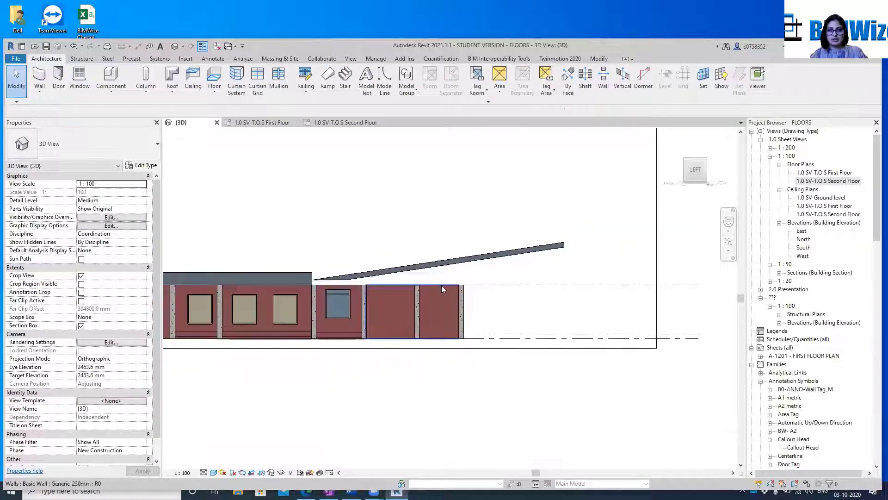
{"action": "left_click", "coordinate": [441, 286]}
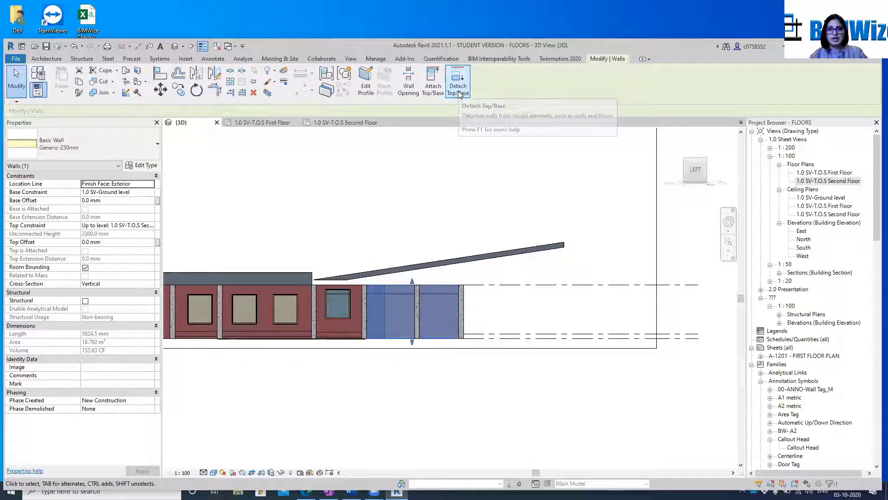
{"action": "left_click", "coordinate": [433, 84]}
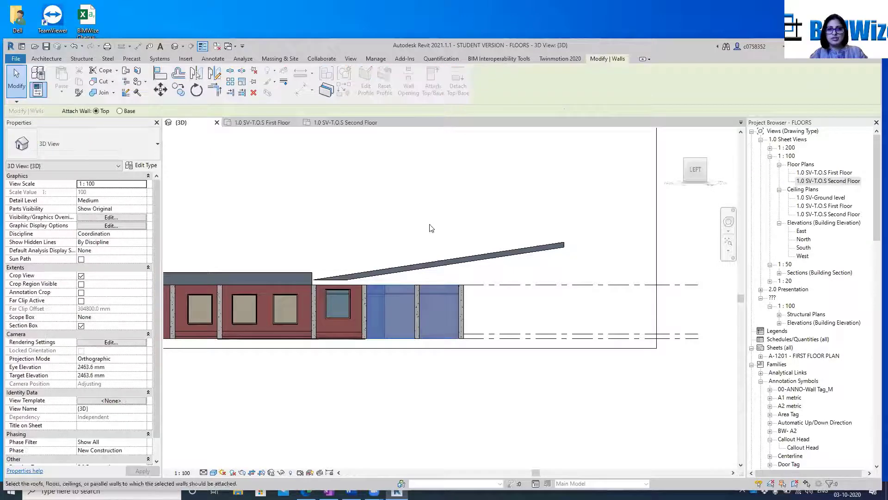
{"action": "left_click", "coordinate": [447, 265]}
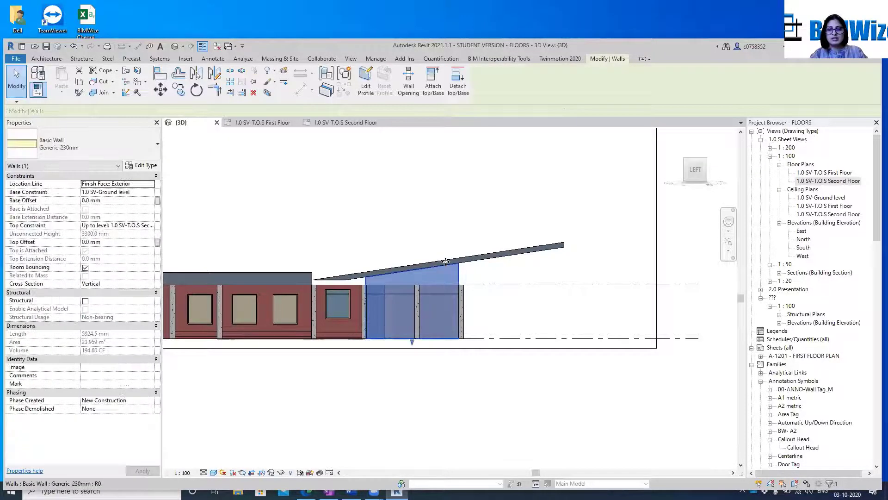
{"action": "left_click", "coordinate": [559, 296]}
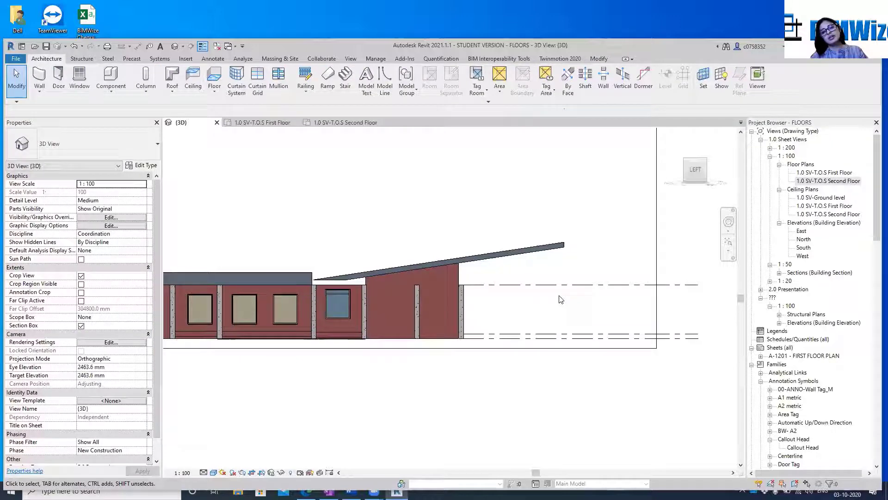
Turn the 3D view to the top-front-left corner and set its visual style to Hidden Line after trying Wireframe
{"action": "mouse_move", "coordinate": [708, 160]}
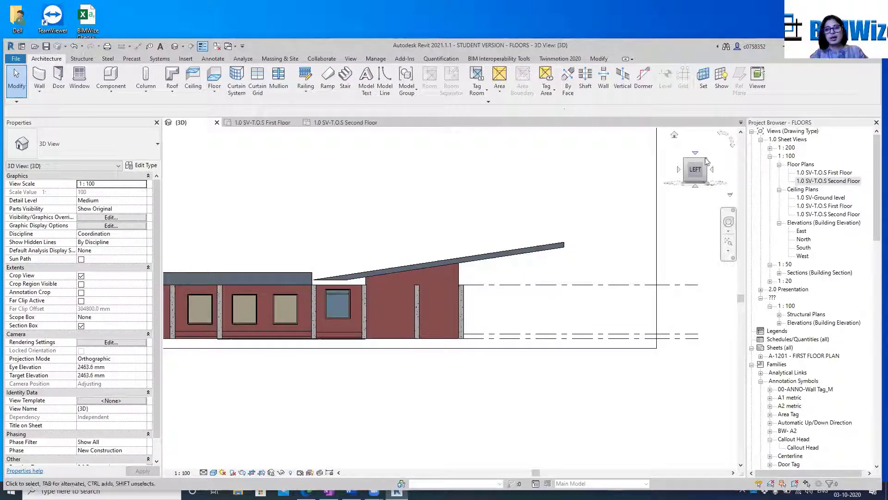
{"action": "left_click", "coordinate": [704, 164]}
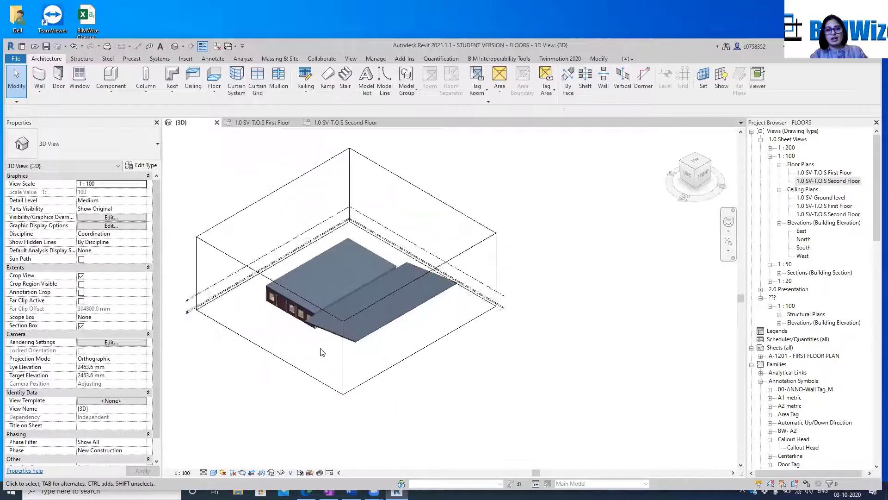
{"action": "scroll", "coordinate": [462, 343], "scroll_direction": "up", "scroll_amount": 4}
{"action": "scroll", "coordinate": [480, 329], "scroll_direction": "up", "scroll_amount": 2}
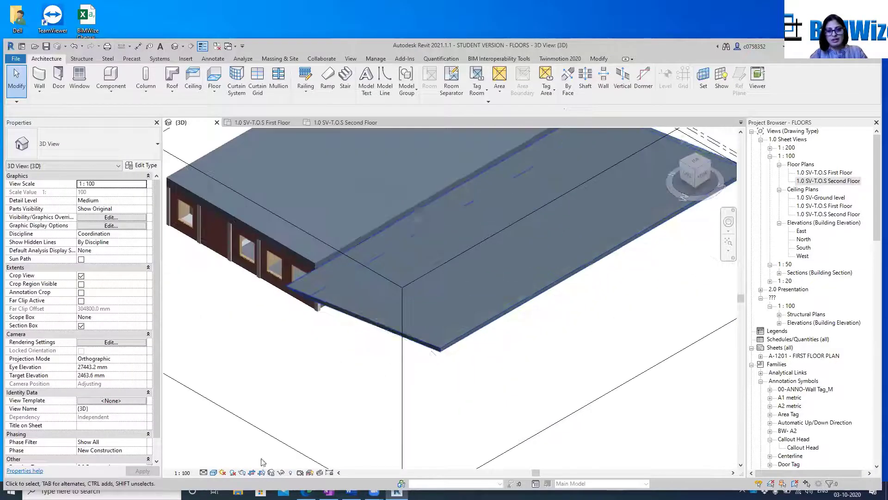
{"action": "left_click", "coordinate": [214, 473]}
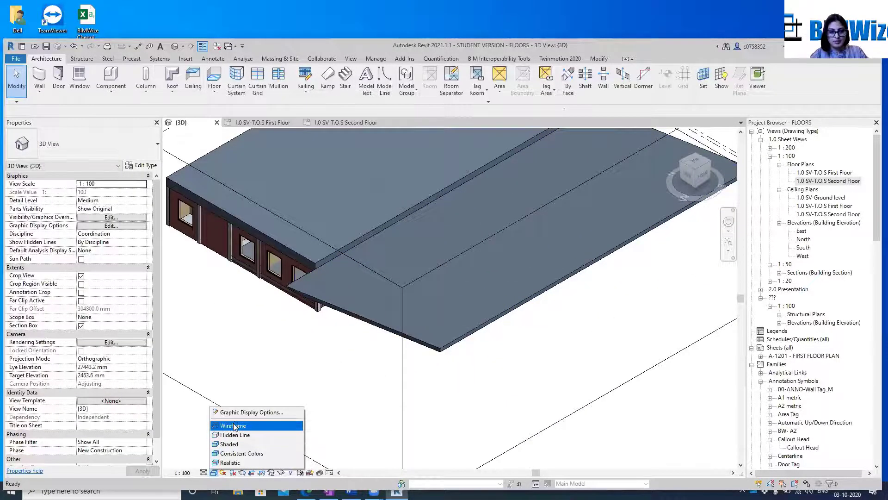
{"action": "left_click", "coordinate": [232, 425]}
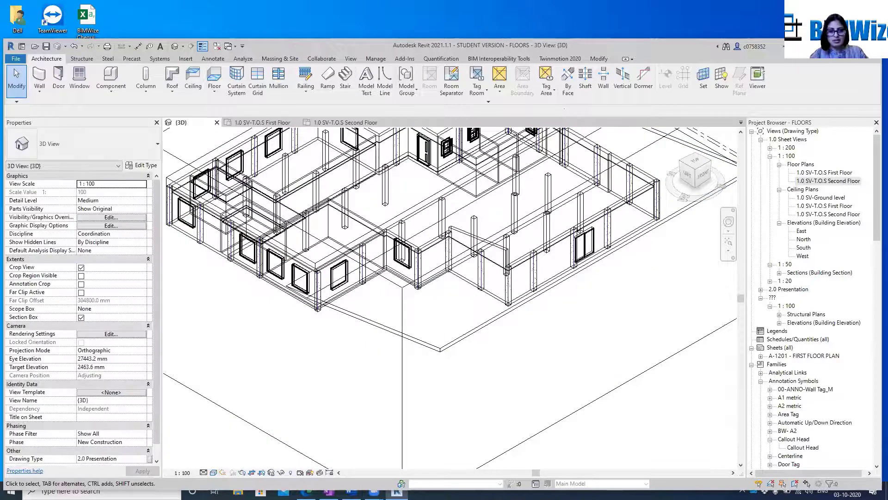
{"action": "left_click", "coordinate": [214, 472]}
{"action": "left_click", "coordinate": [227, 435]}
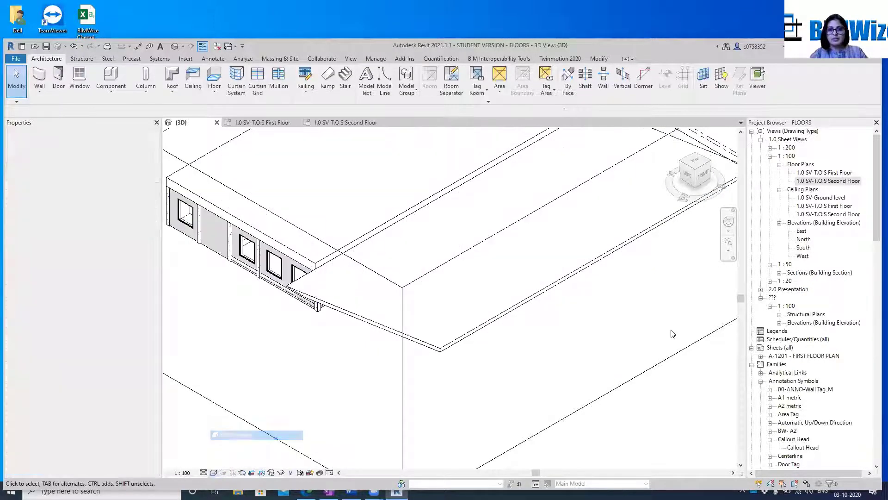
Orbit to a low front-left view and attach the top of the south wall with the sliding door to the sloped roof
{"action": "left_click", "coordinate": [685, 175]}
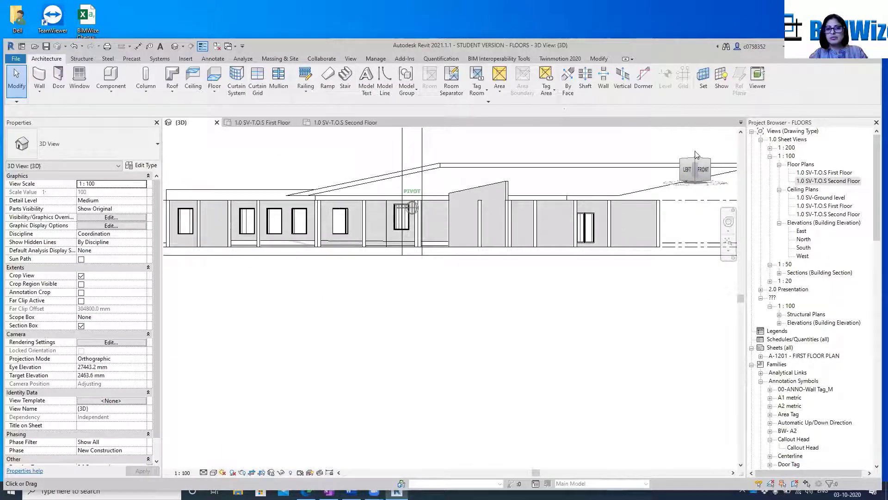
{"action": "left_click_drag", "start_coordinate": [693, 160], "coordinate": [695, 167]}
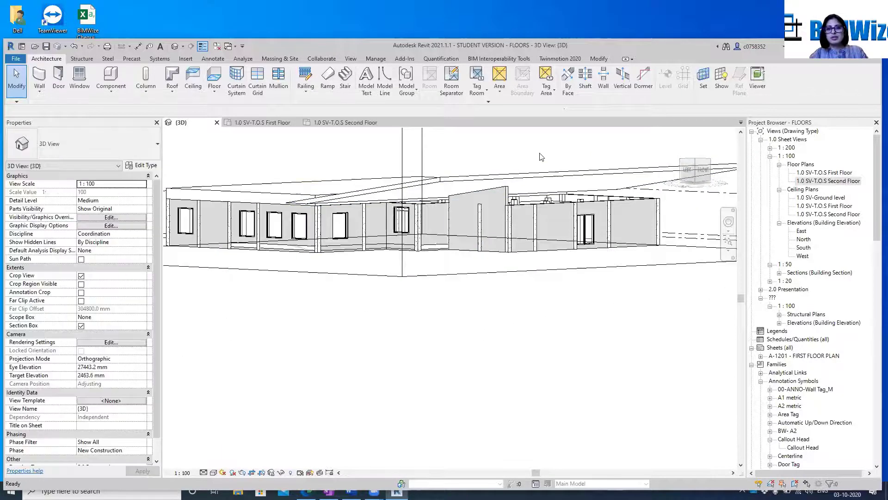
{"action": "left_click", "coordinate": [521, 207]}
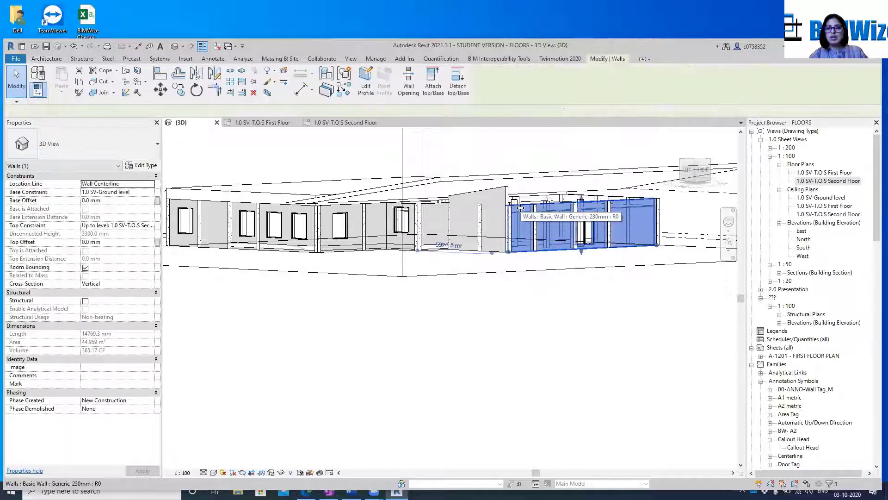
{"action": "left_click", "coordinate": [433, 81]}
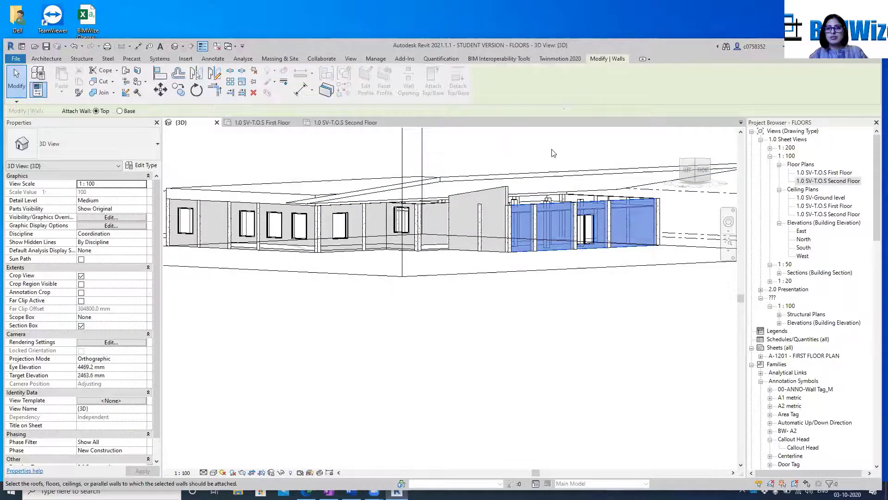
{"action": "left_click", "coordinate": [561, 171]}
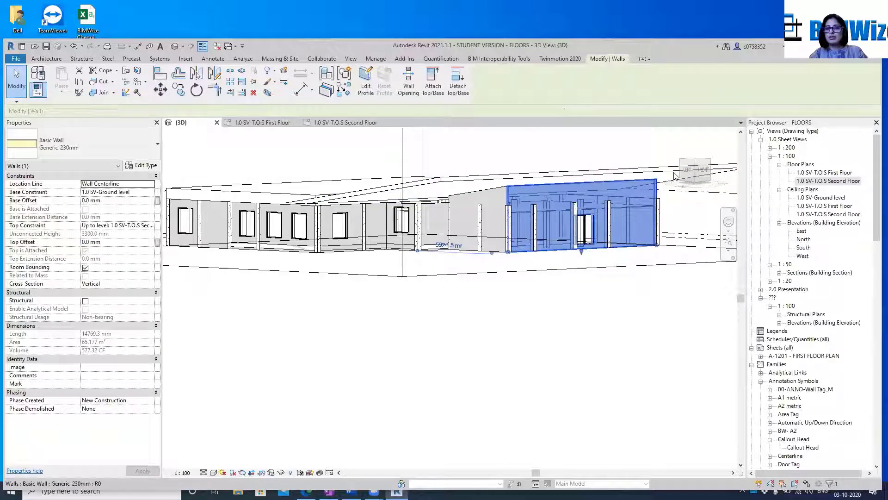
Attach the top of the structural column beside the sliding door to the sloped roof, using Cut Column and Minimum Intersection
{"action": "scroll", "coordinate": [642, 227], "scroll_direction": "up", "scroll_amount": 3}
{"action": "middle_click_drag", "start_coordinate": [642, 228], "coordinate": [450, 247]}
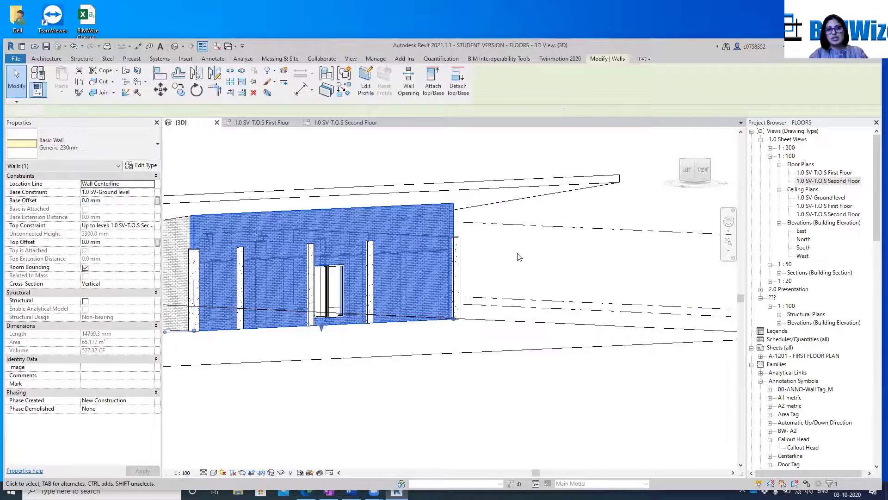
{"action": "left_click", "coordinate": [520, 256]}
{"action": "left_click", "coordinate": [313, 251]}
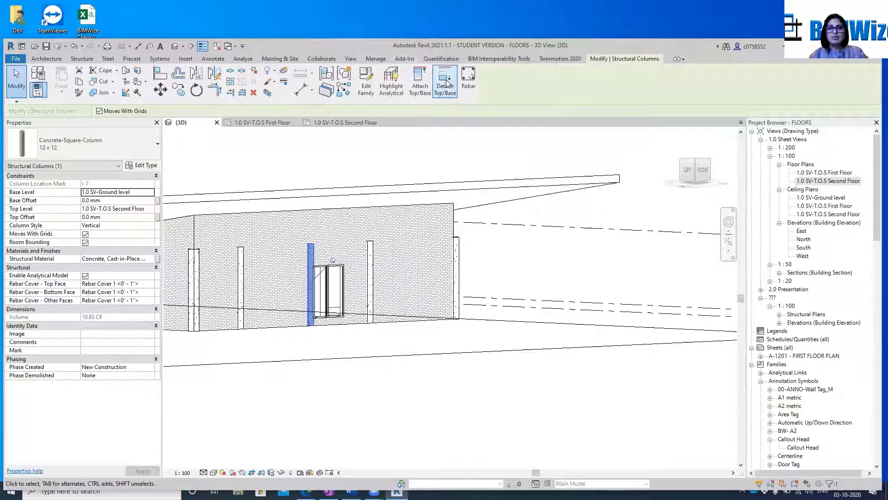
{"action": "left_click", "coordinate": [420, 84]}
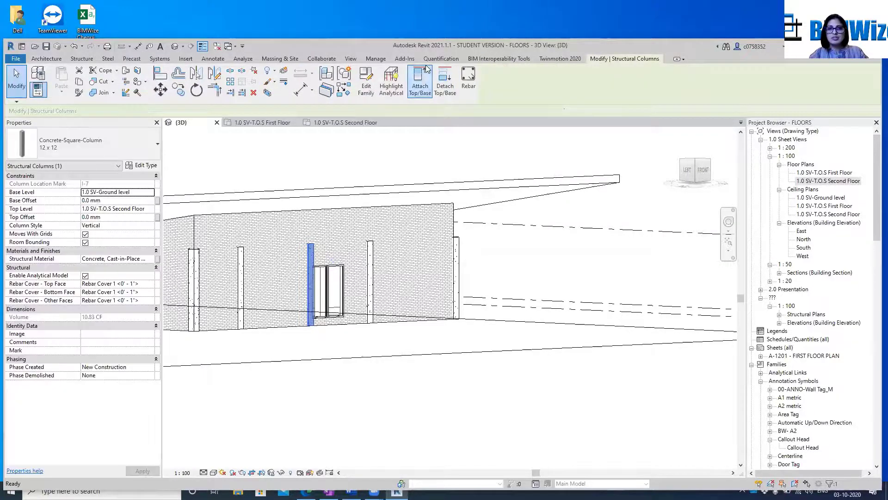
{"action": "left_click", "coordinate": [500, 183]}
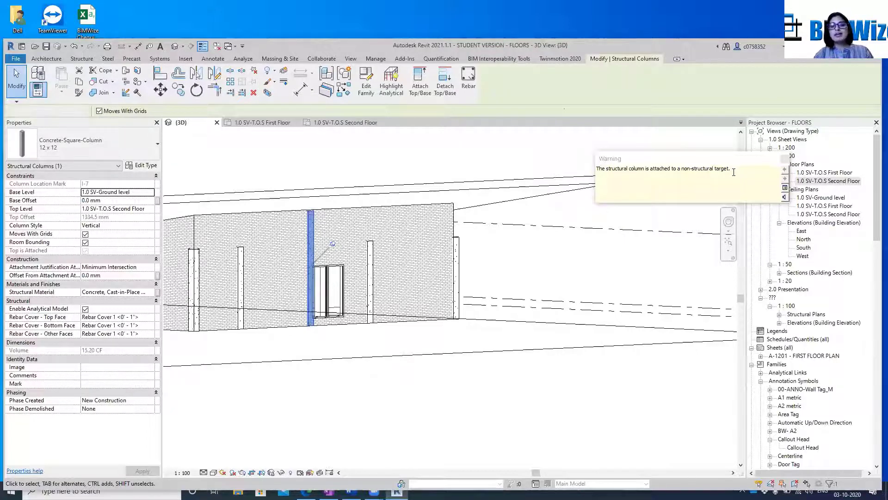
{"action": "key", "text": "Escape"}
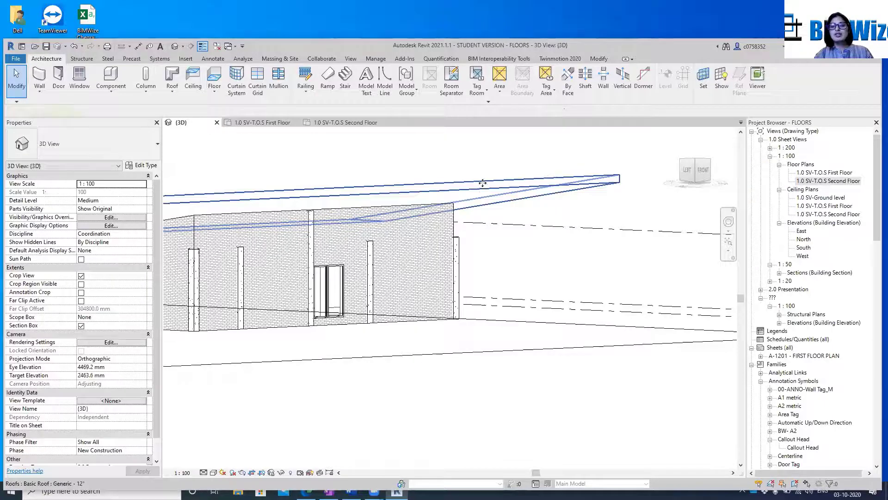
{"action": "left_click", "coordinate": [482, 181]}
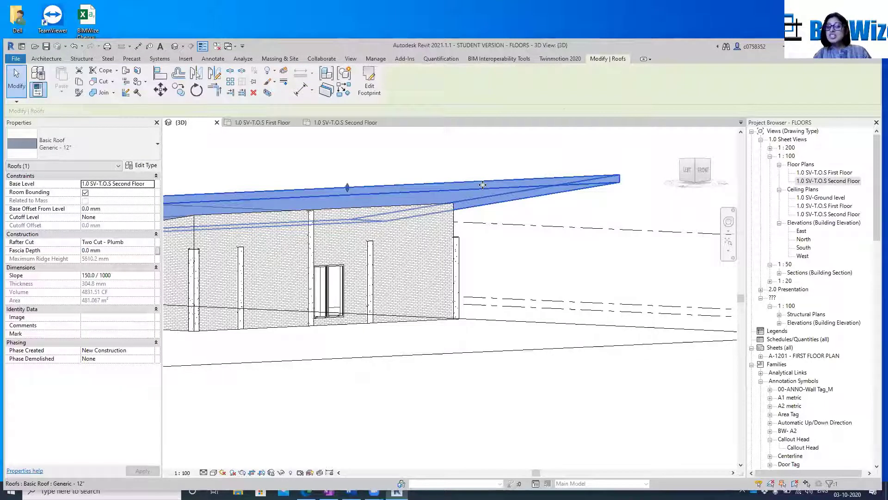
{"action": "left_click", "coordinate": [461, 245]}
{"action": "left_click", "coordinate": [479, 254]}
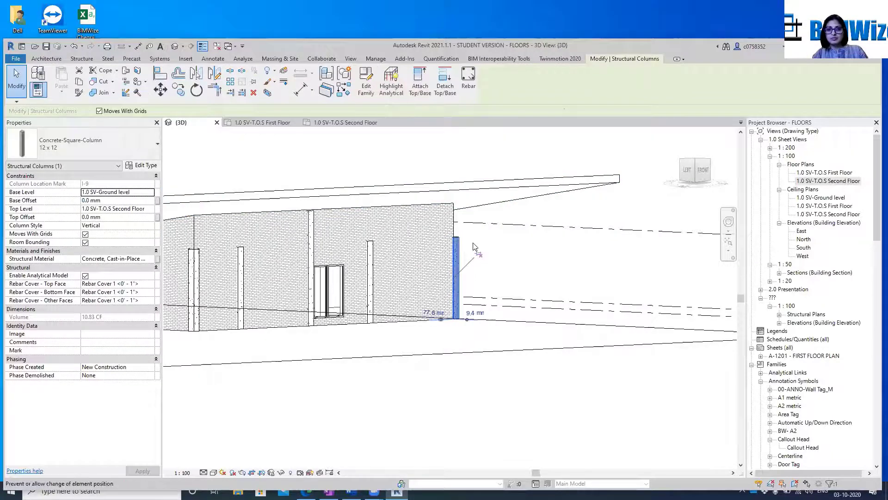
{"action": "left_click", "coordinate": [421, 93]}
{"action": "left_click", "coordinate": [524, 197]}
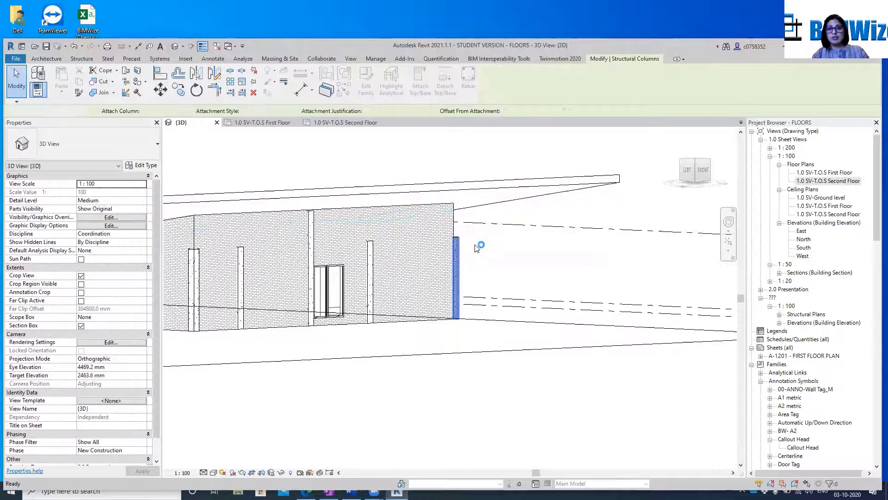
{"action": "key", "text": "Escape"}
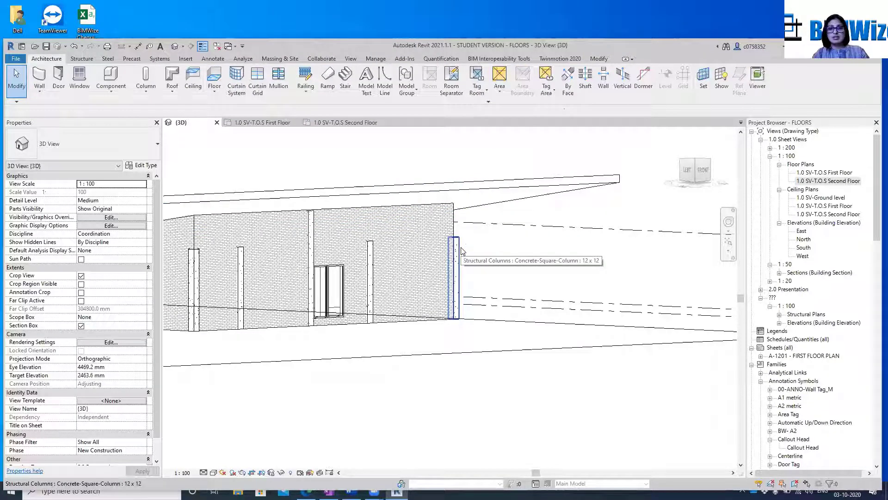
Attach the tops of all 12 x 12 concrete square columns visible in the view to the sloped roof, using Cut Column and Minimum Intersection
{"action": "left_click", "coordinate": [461, 250]}
{"action": "right_click", "coordinate": [461, 250]}
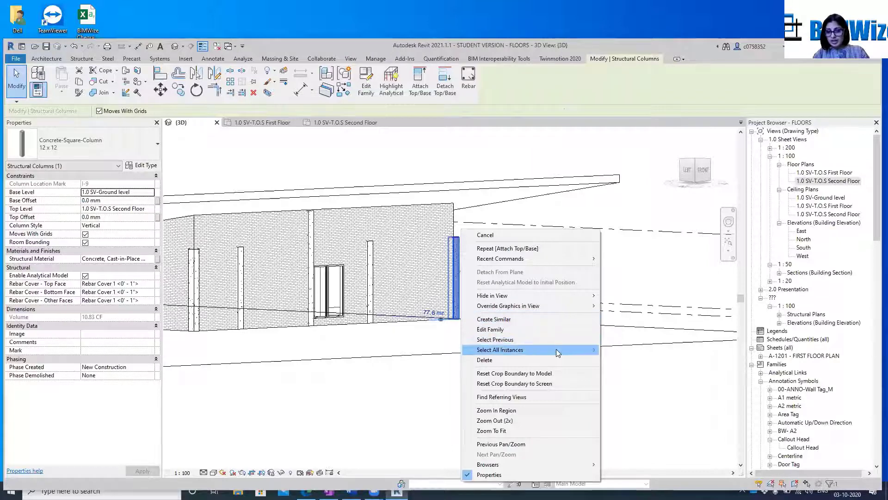
{"action": "mouse_move", "coordinate": [556, 348]}
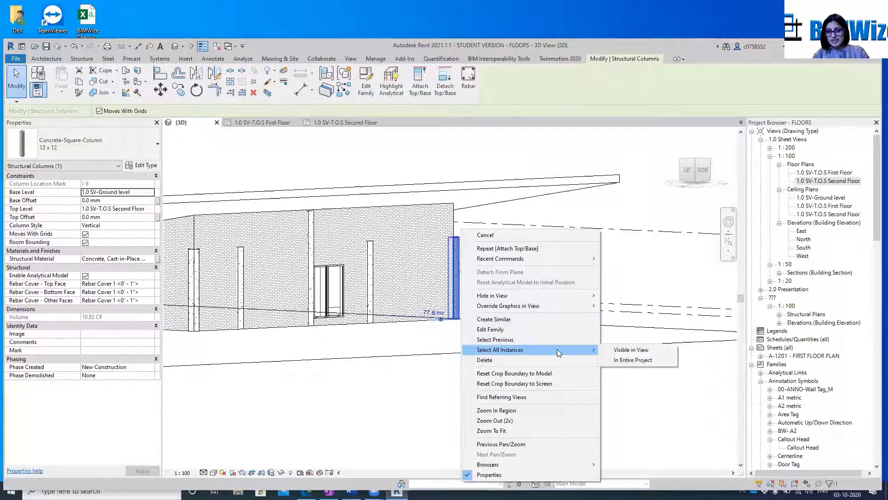
{"action": "left_click", "coordinate": [637, 350]}
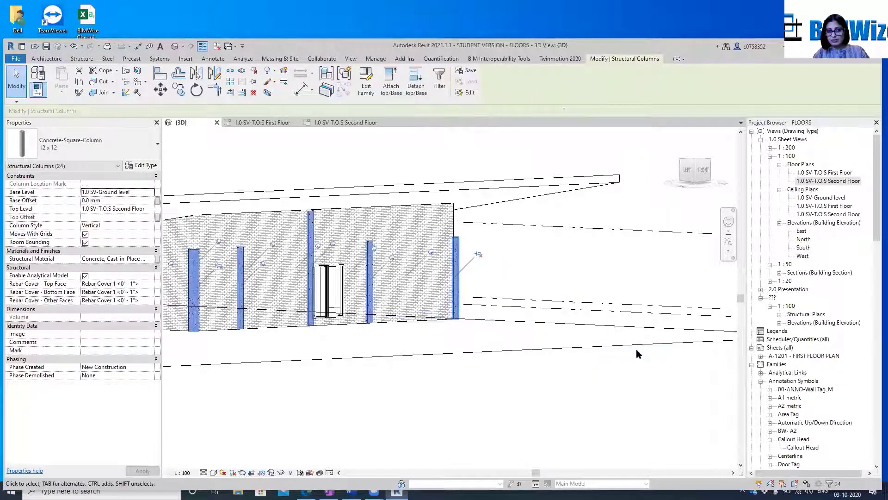
{"action": "left_click", "coordinate": [392, 88]}
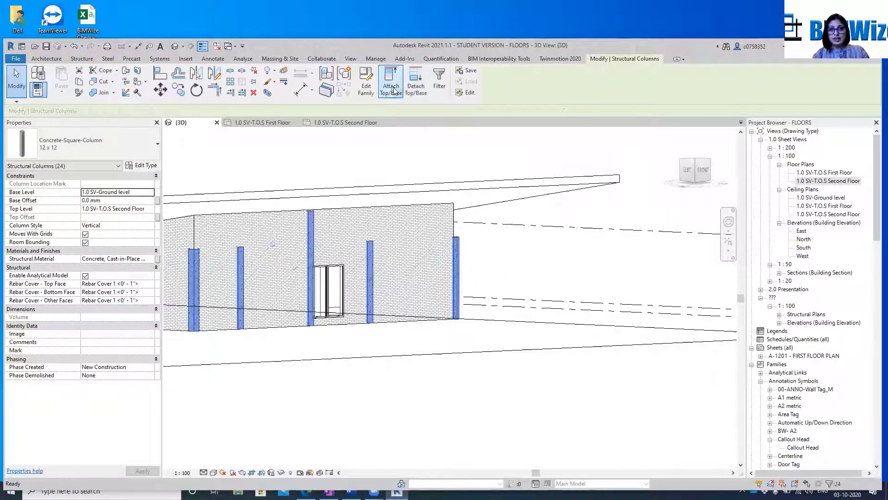
{"action": "left_click", "coordinate": [481, 184]}
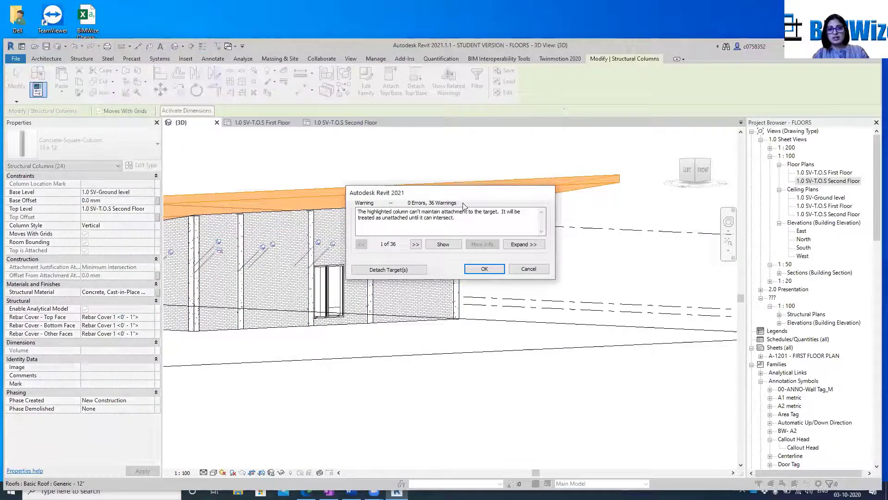
{"action": "left_click", "coordinate": [477, 270]}
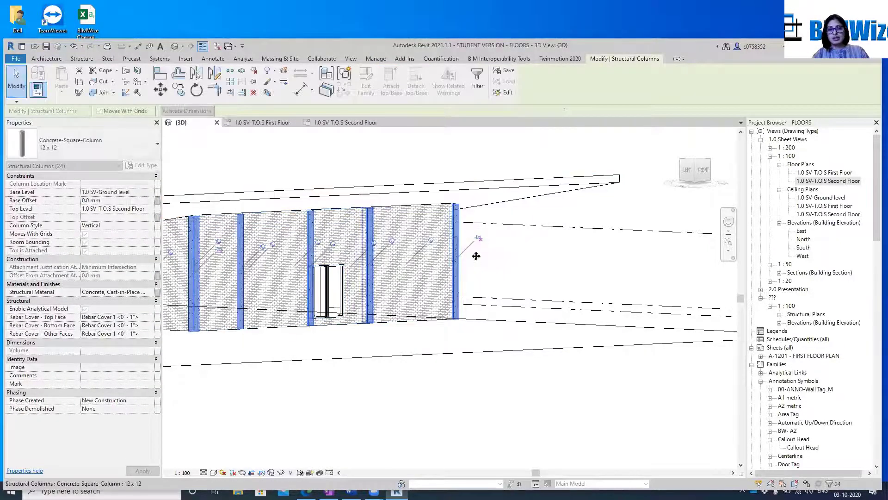
{"action": "scroll", "coordinate": [539, 225], "scroll_direction": "down", "scroll_amount": 5}
{"action": "left_click", "coordinate": [540, 251]}
Attach the tops of the short brick wall and the adjoining plain wall on the building's right side to the sloped roof
{"action": "scroll", "coordinate": [351, 248], "scroll_direction": "up", "scroll_amount": 4}
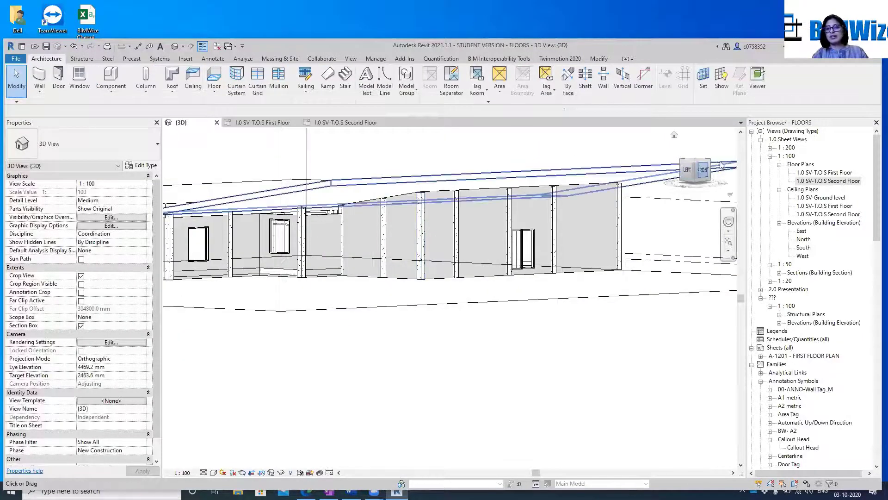
{"action": "mouse_move", "coordinate": [720, 166]}
{"action": "left_mouse_down"}
{"action": "mouse_move", "coordinate": [650, 176]}
{"action": "mouse_move", "coordinate": [545, 156]}
{"action": "mouse_move", "coordinate": [483, 177]}
{"action": "left_mouse_up"}
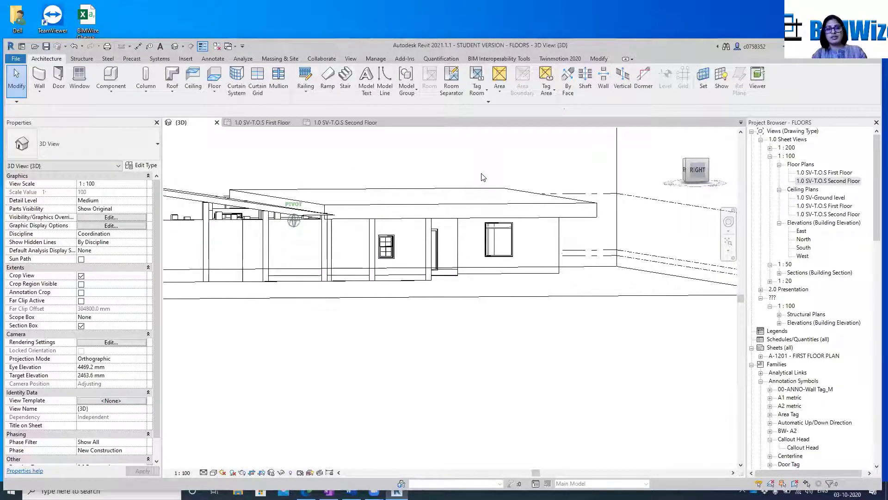
{"action": "middle_click_drag", "start_coordinate": [609, 272], "coordinate": [718, 238]}
{"action": "left_click", "coordinate": [266, 166]}
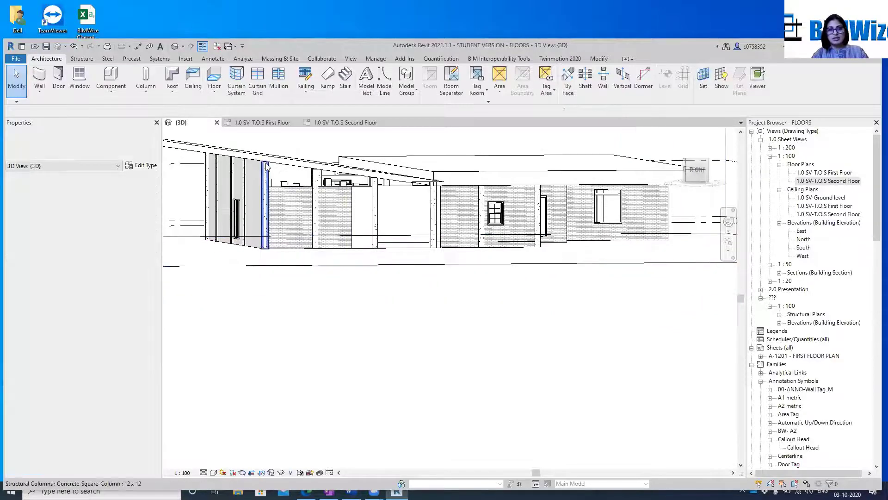
{"action": "scroll", "coordinate": [333, 222], "scroll_direction": "up", "scroll_amount": 5}
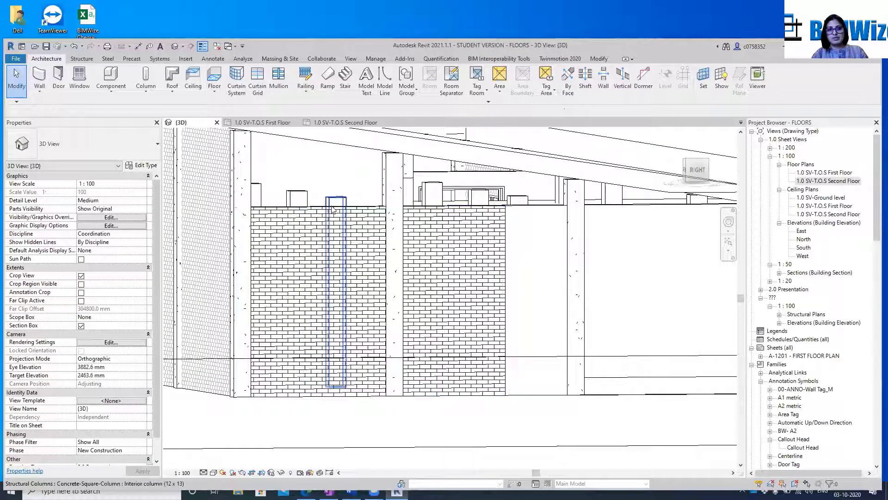
{"action": "left_click", "coordinate": [314, 210]}
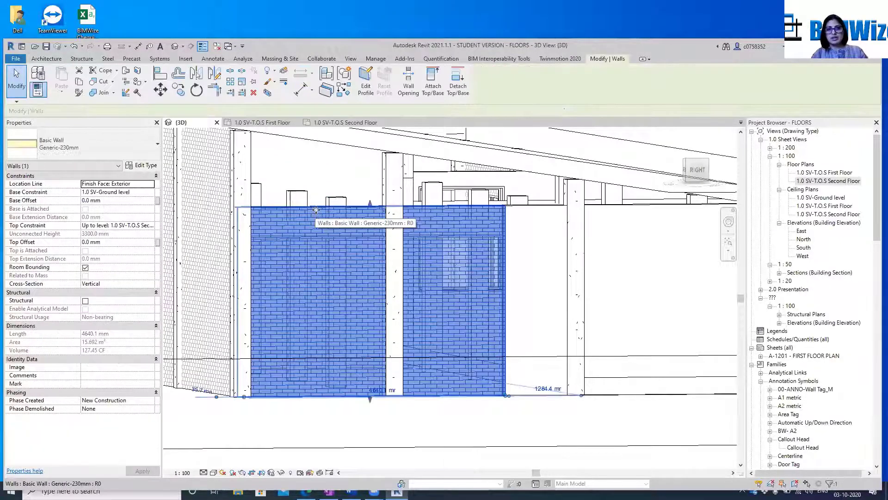
{"action": "left_click", "coordinate": [555, 206], "text": "ctrl"}
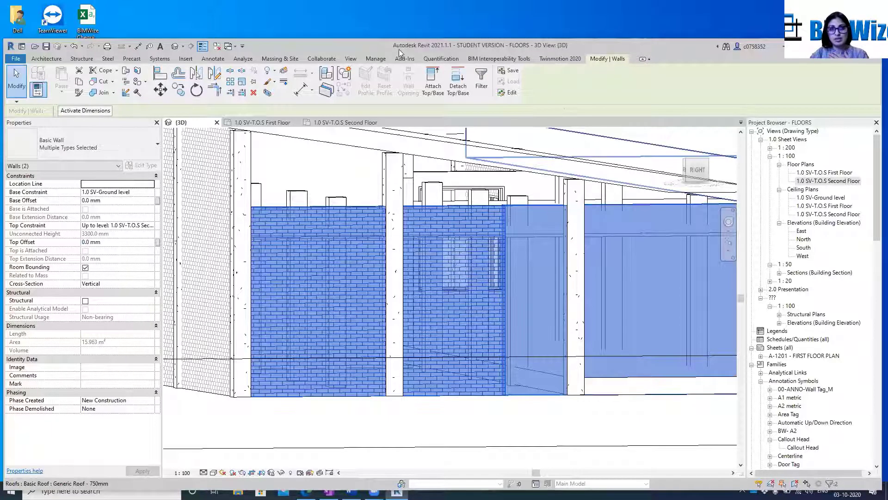
{"action": "left_click", "coordinate": [433, 83]}
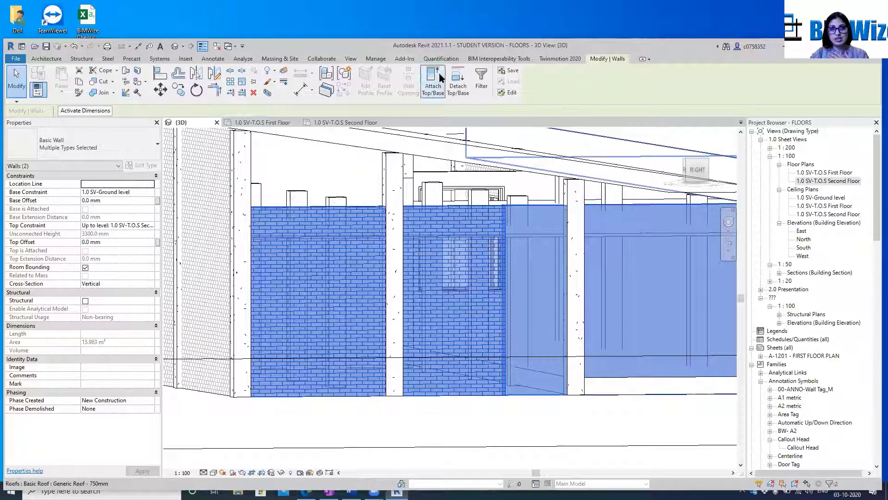
{"action": "left_click", "coordinate": [398, 138]}
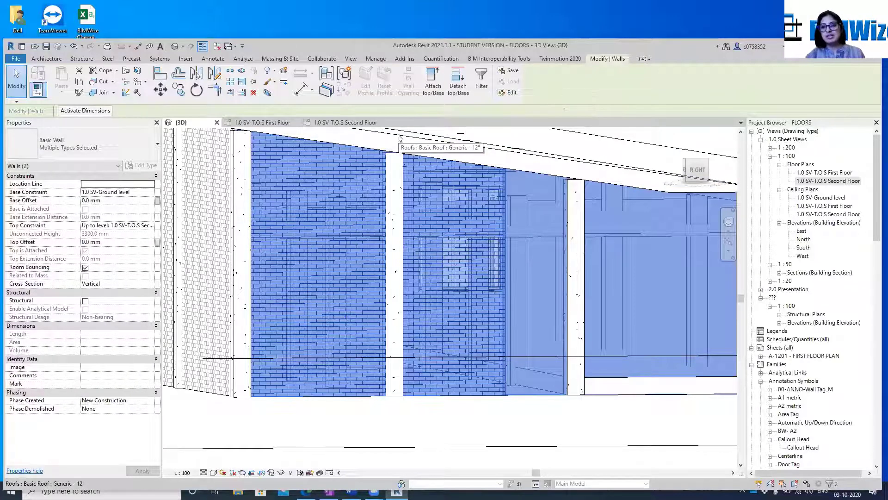
{"action": "left_click", "coordinate": [710, 160]}
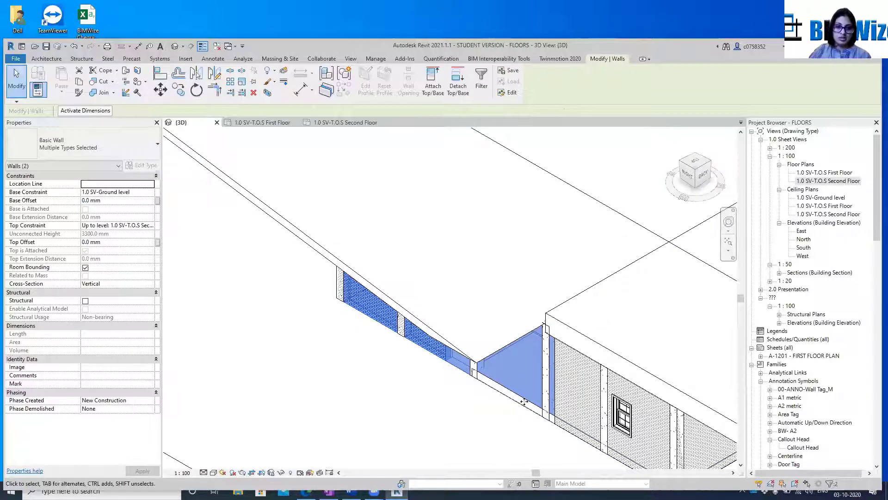
Switch to YouTube in the browser and open the details of the Revit Class 2 video in the channel's YouTube Studio
{"action": "left_click", "coordinate": [419, 493]}
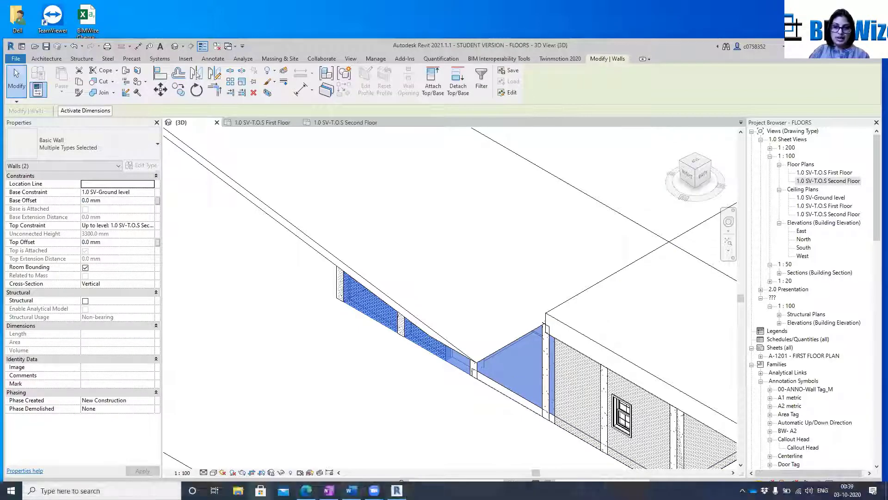
{"action": "mouse_move", "coordinate": [306, 490]}
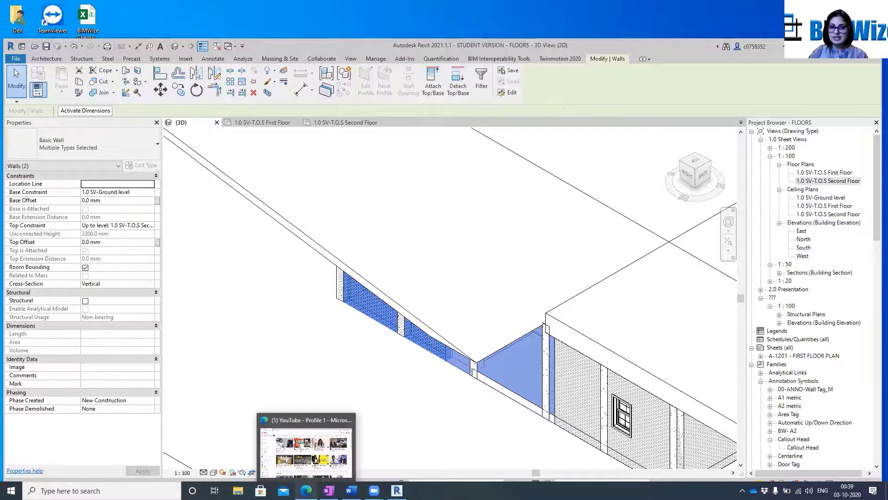
{"action": "left_click", "coordinate": [299, 425]}
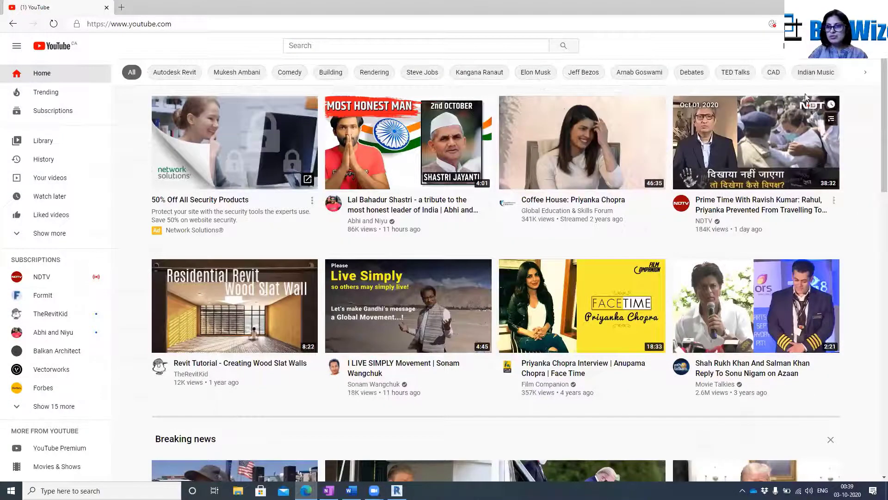
{"action": "left_click", "coordinate": [863, 46]}
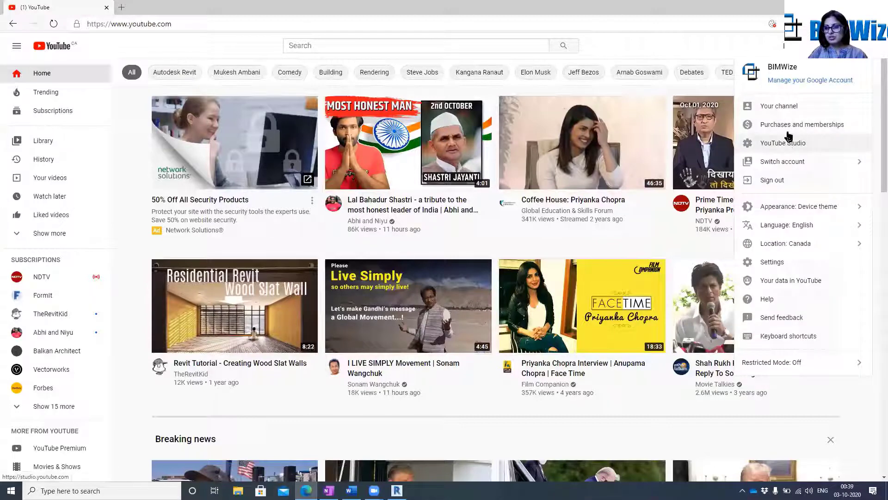
{"action": "left_click", "coordinate": [789, 146]}
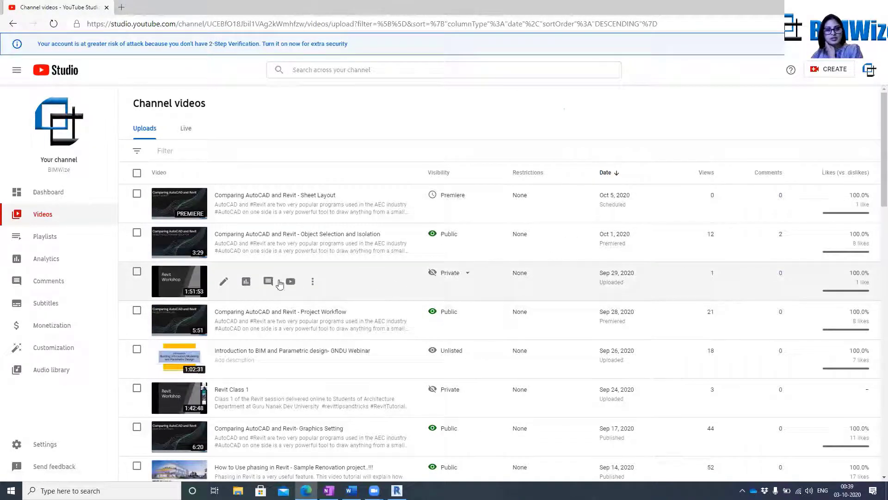
{"action": "left_click", "coordinate": [155, 295]}
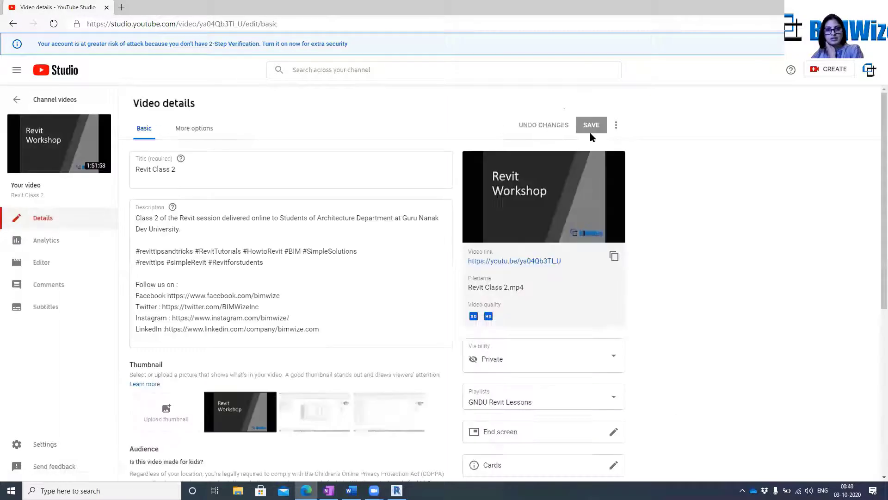
Add three students' e-mail addresses to the private viewers of the Revit Class 2 video with e-mail notification, and try to save
{"action": "left_click", "coordinate": [615, 125]}
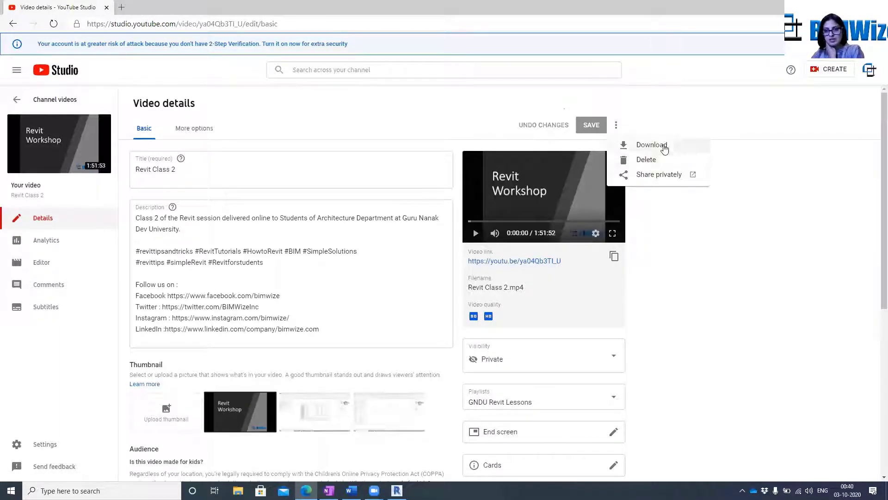
{"action": "left_click", "coordinate": [659, 175]}
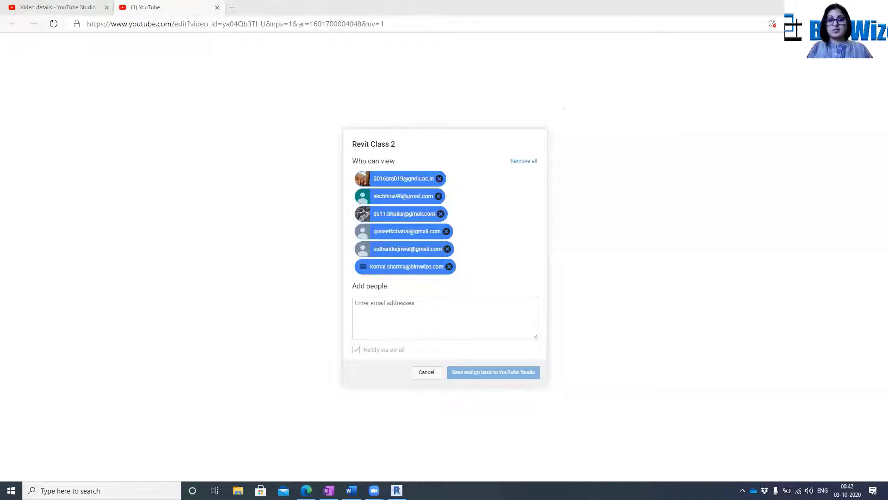
{"action": "left_click", "coordinate": [359, 312]}
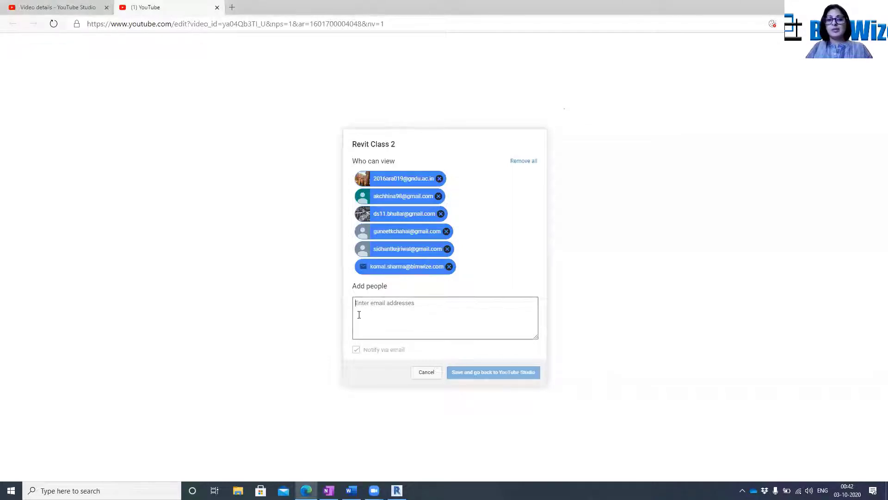
{"action": "key", "text": "ctrl+v"}
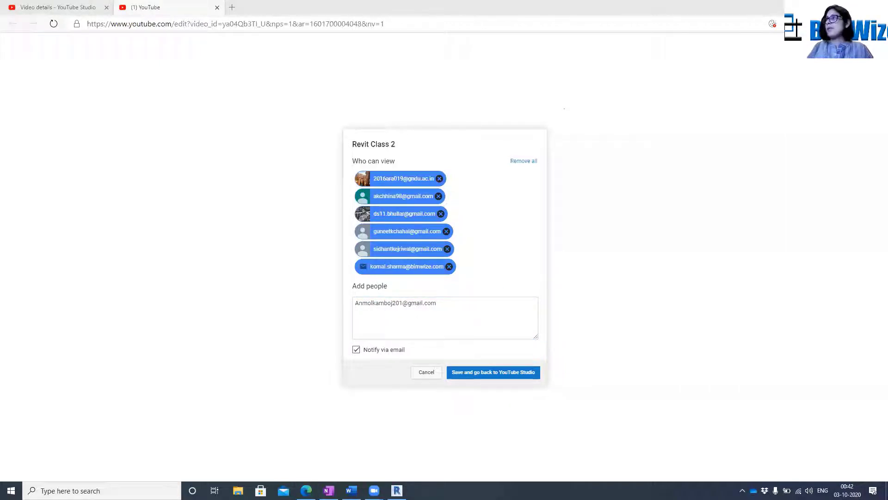
{"action": "left_click", "coordinate": [456, 303]}
{"action": "key", "text": "ctrl+v"}
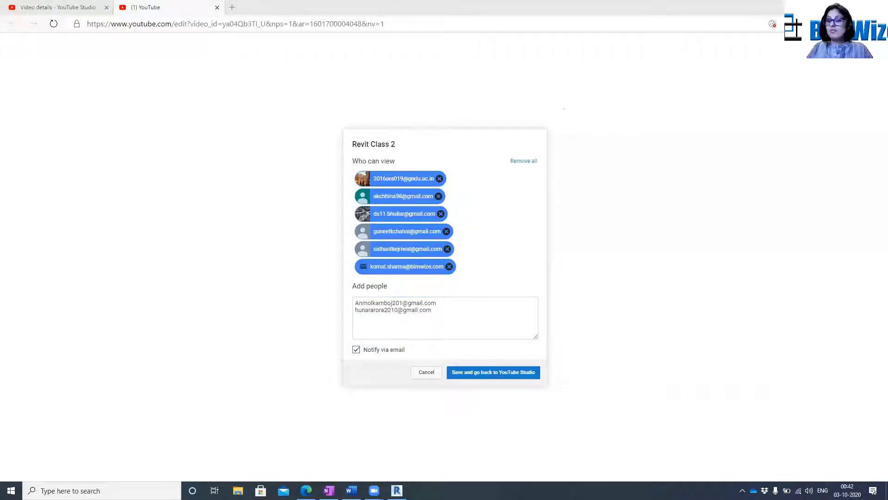
{"action": "left_click", "coordinate": [440, 306]}
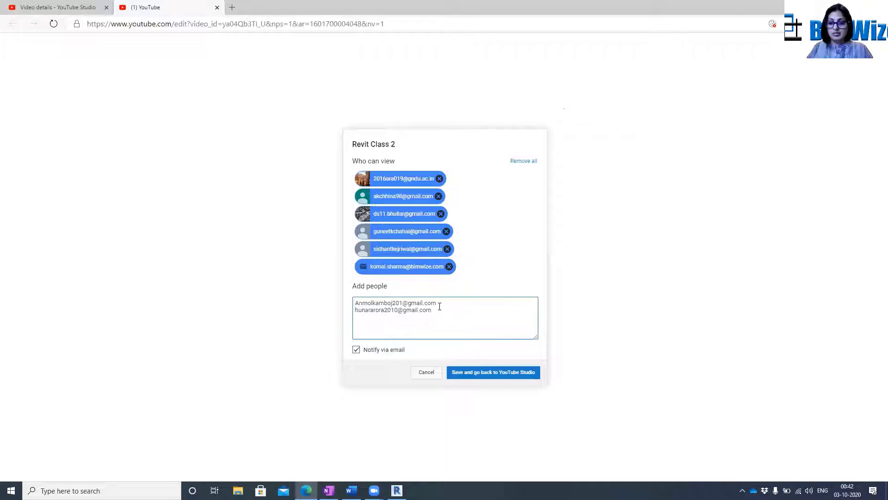
{"action": "key", "text": "ctrl+v"}
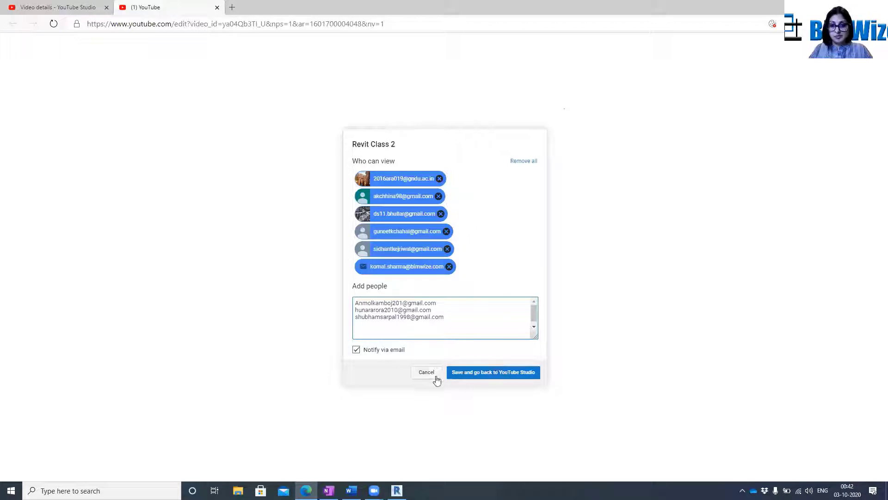
{"action": "left_click", "coordinate": [485, 378]}
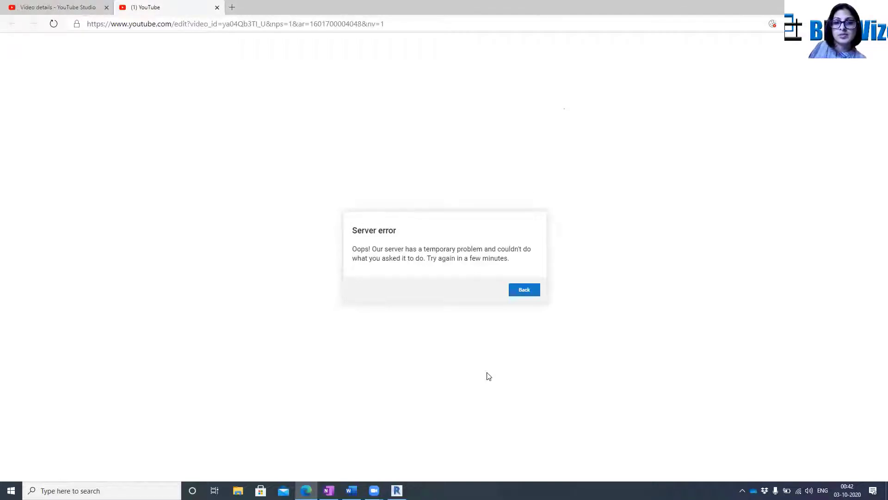
{"action": "left_click", "coordinate": [524, 291]}
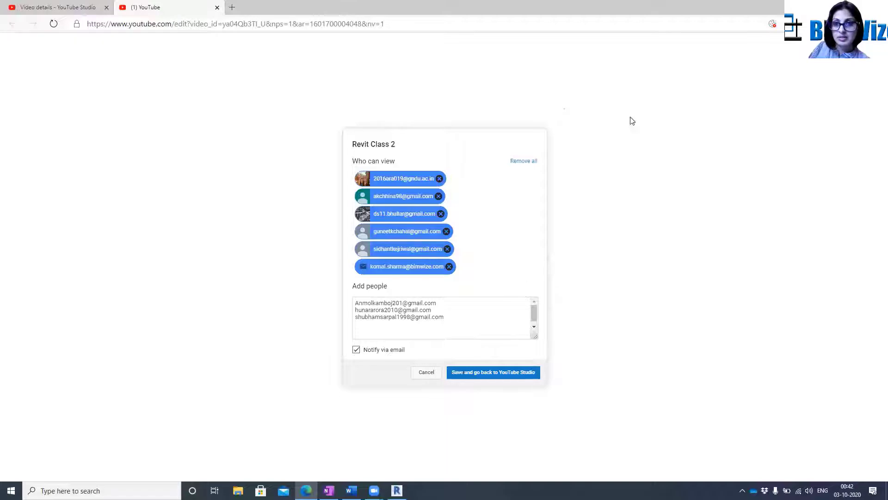
Switch to Revit and clear the selection of the two walls in the 3D view
{"action": "left_click", "coordinate": [834, 7]}
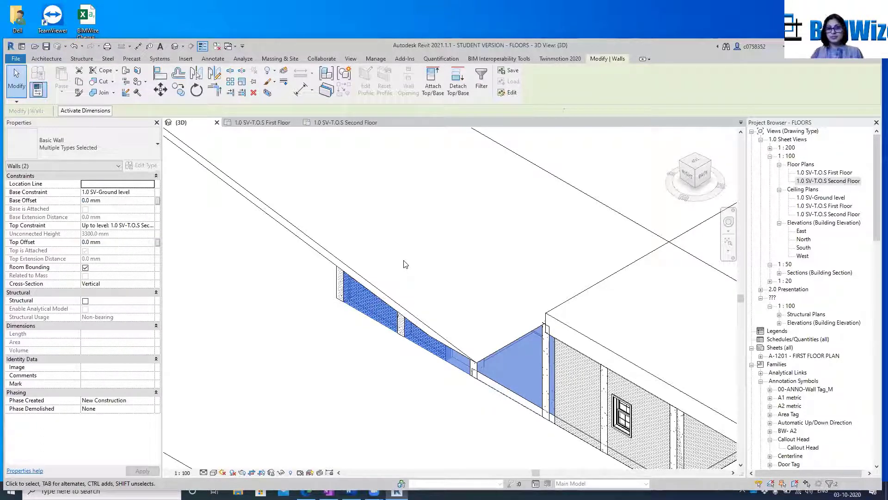
{"action": "key", "text": "Escape"}
{"action": "scroll", "coordinate": [417, 259], "scroll_direction": "down", "scroll_amount": 3}
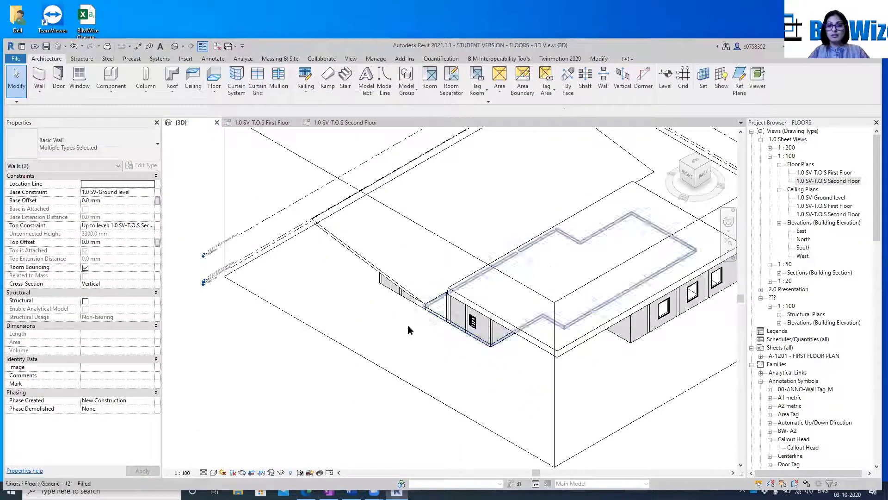
Try deleting the sloped Generic - 12" roof above the columns and the flat 750 mm roof beside it
{"action": "left_click", "coordinate": [521, 329]}
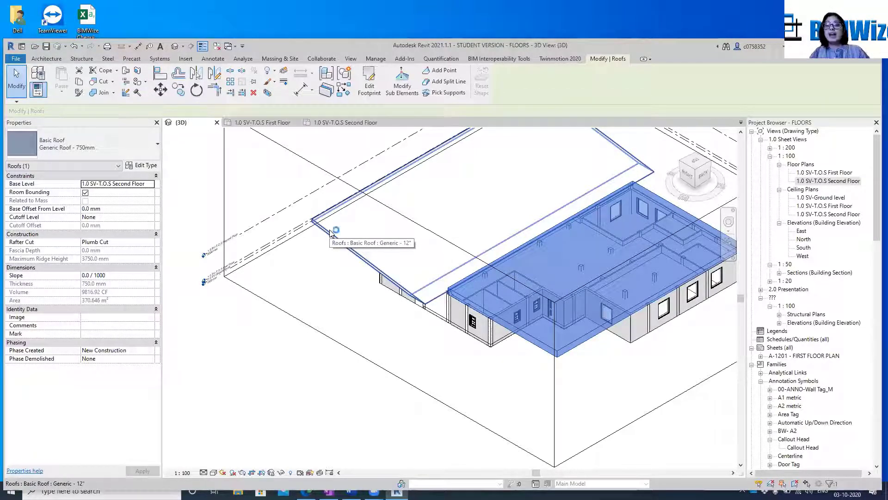
{"action": "left_click", "coordinate": [330, 232]}
{"action": "key", "text": "Delete"}
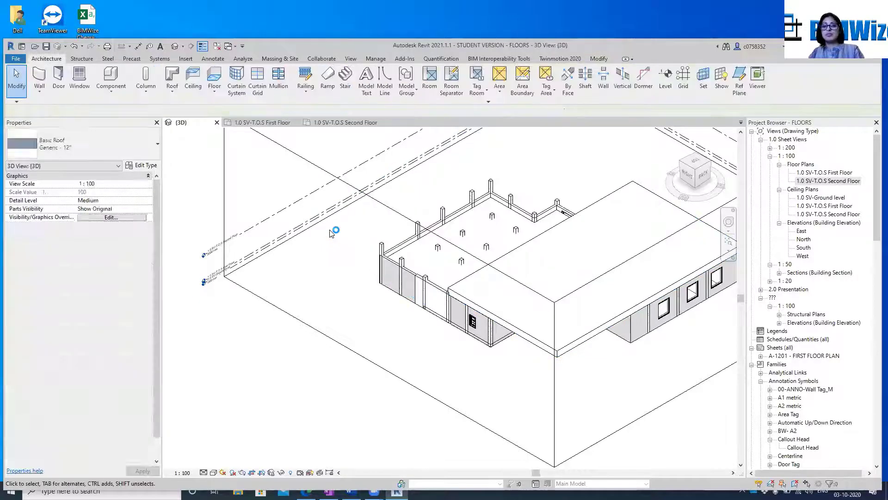
{"action": "left_click", "coordinate": [517, 333]}
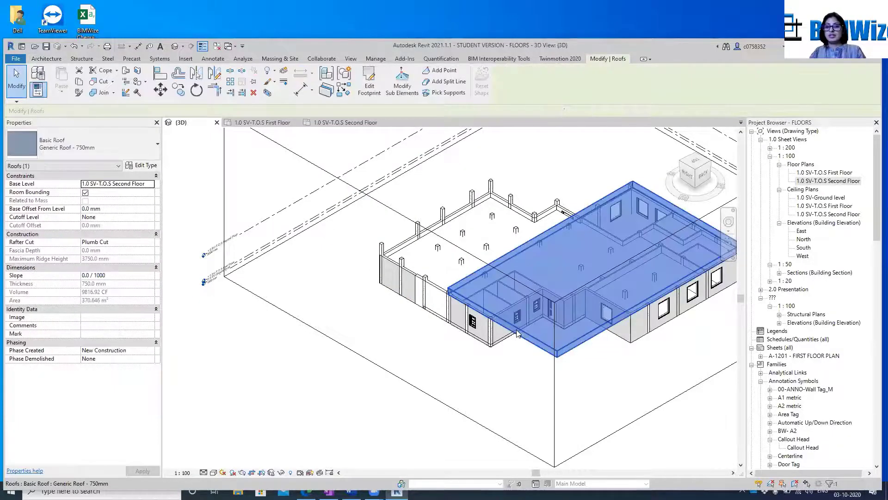
{"action": "key", "text": "Delete"}
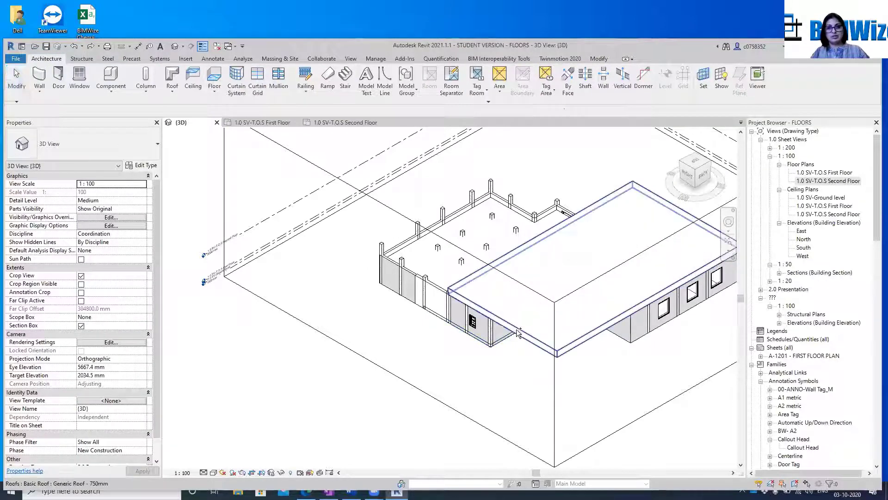
Remove both the sloped Generic - 12" roof and the flat Generic Roof - 750mm from the shaded 3D model
{"action": "scroll", "coordinate": [517, 332], "scroll_direction": "up", "scroll_amount": 6}
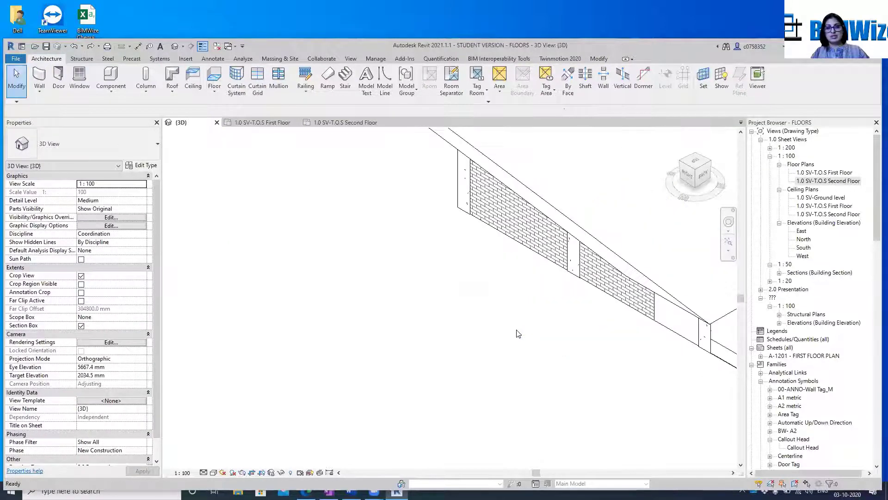
{"action": "scroll", "coordinate": [518, 333], "scroll_direction": "down", "scroll_amount": 5}
{"action": "scroll", "coordinate": [518, 333], "scroll_direction": "up", "scroll_amount": 2}
{"action": "scroll", "coordinate": [518, 333], "scroll_direction": "down", "scroll_amount": 5}
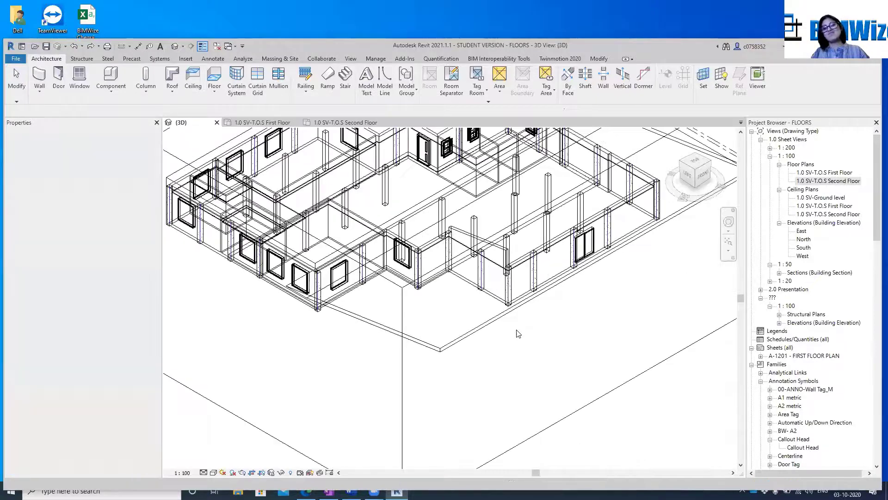
{"action": "scroll", "coordinate": [518, 333], "scroll_direction": "up", "scroll_amount": 5}
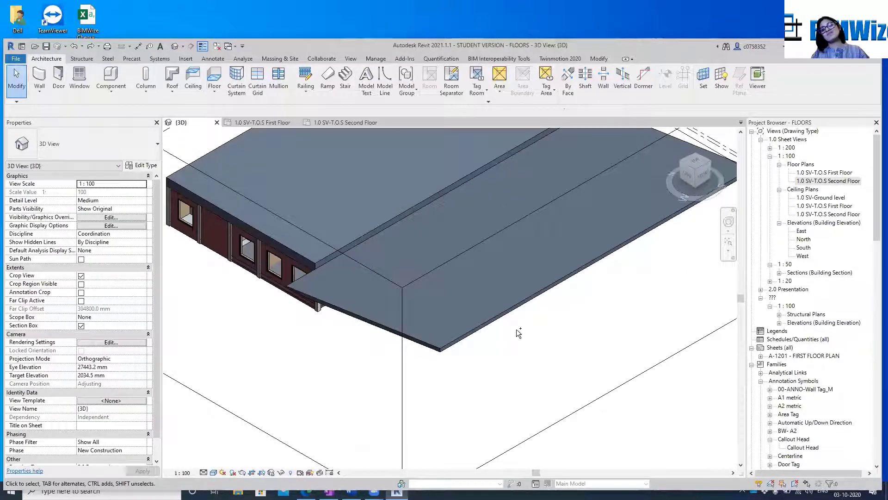
{"action": "left_click", "coordinate": [473, 337]}
{"action": "key", "text": "Delete"}
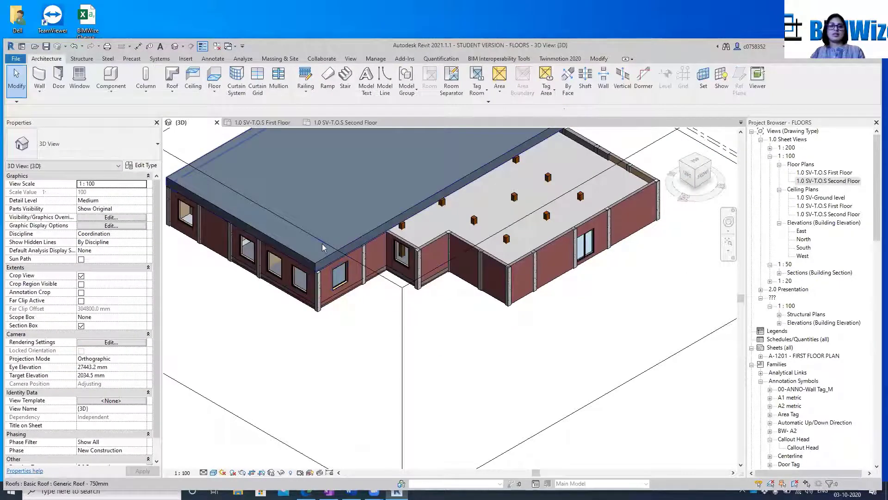
{"action": "left_click", "coordinate": [322, 263]}
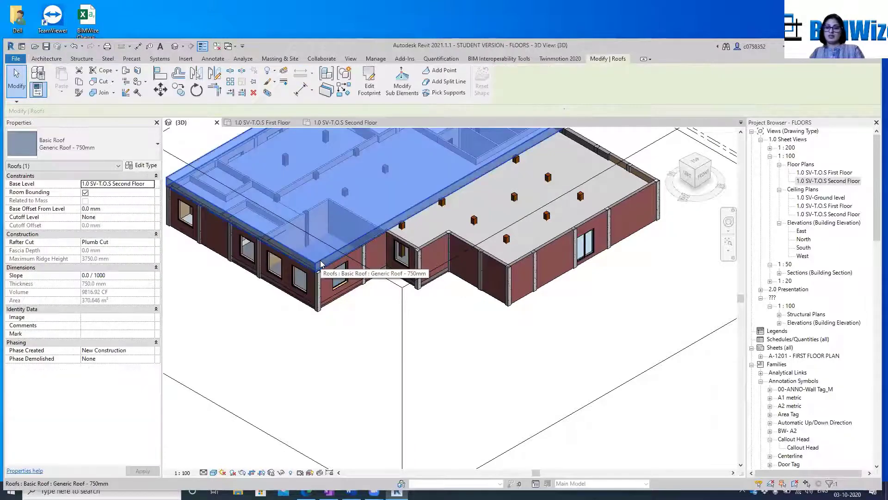
{"action": "key", "text": "Delete"}
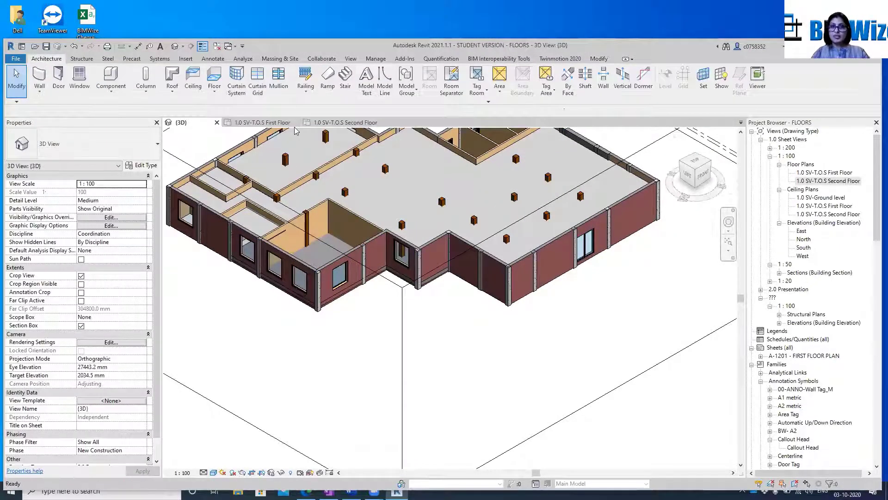
Open the 1.0 SV-T.O.S First Floor plan and show the whole building layout
{"action": "left_click", "coordinate": [272, 123]}
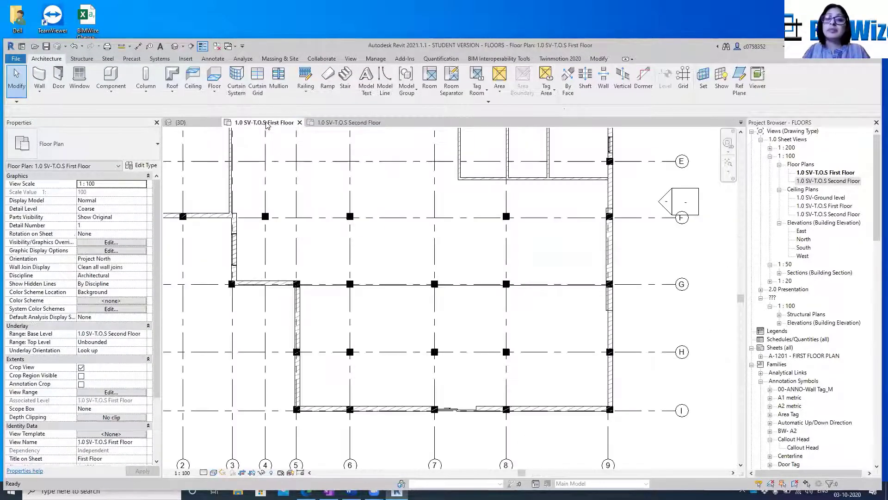
{"action": "scroll", "coordinate": [609, 259], "scroll_direction": "down", "scroll_amount": 6}
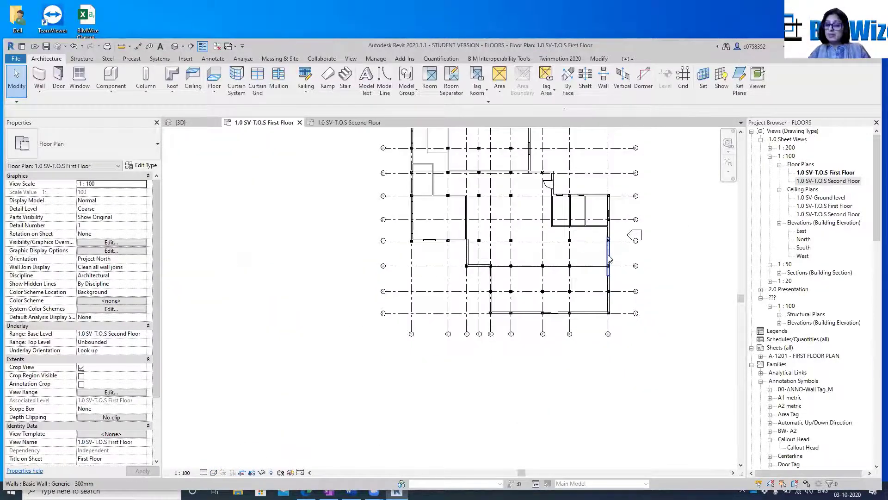
{"action": "scroll", "coordinate": [582, 221], "scroll_direction": "up", "scroll_amount": 3}
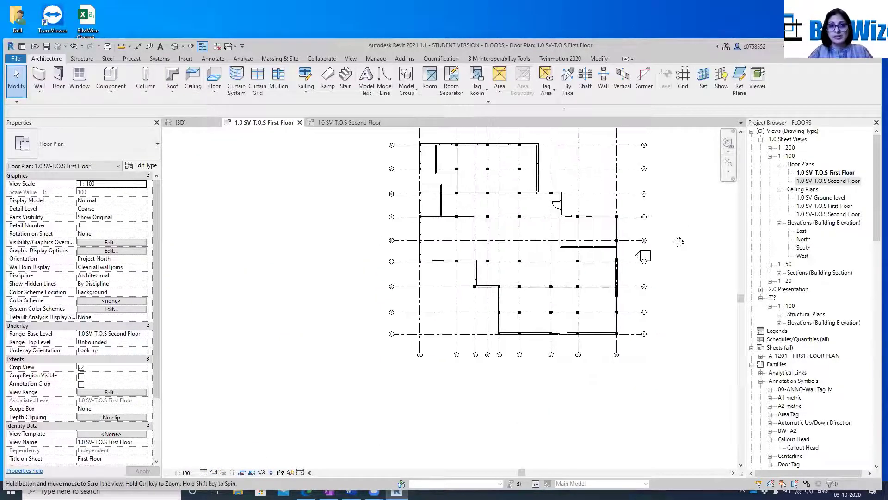
Draw a horizontal detail line in the Thin Lines style across the full width of the first floor plan, just below grid F
{"action": "left_click", "coordinate": [213, 58]}
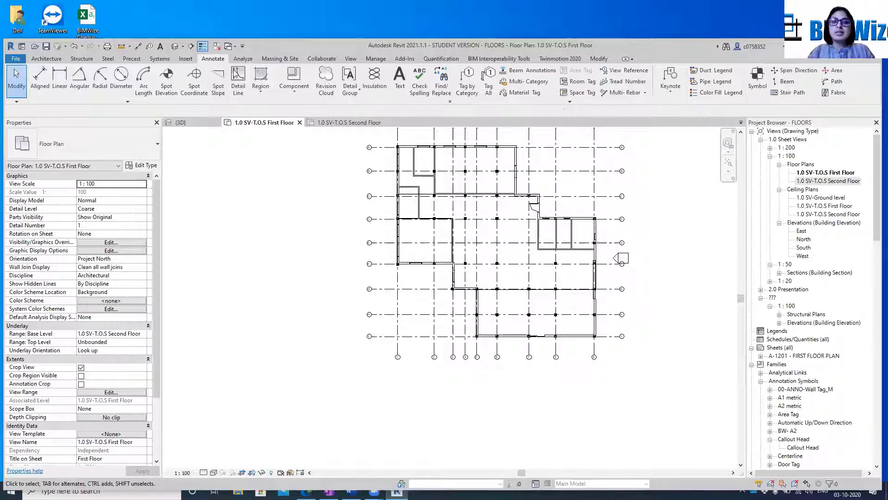
{"action": "left_click", "coordinate": [238, 81]}
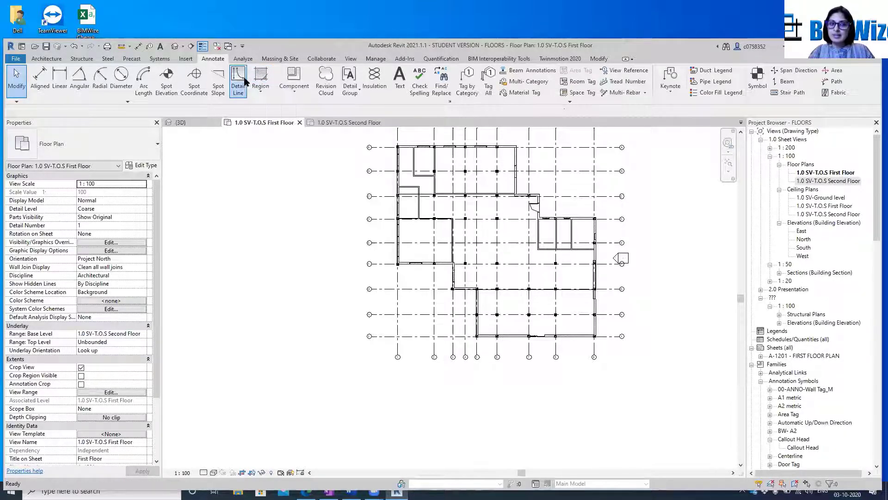
{"action": "key", "text": "Escape"}
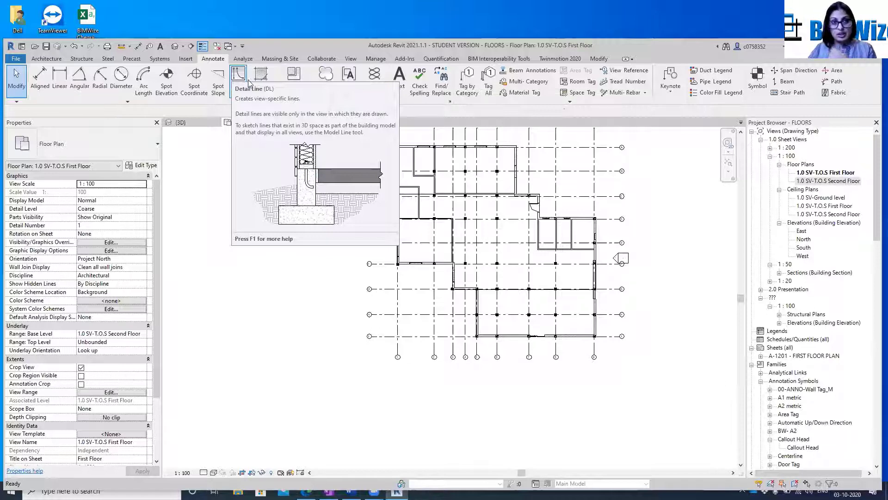
{"action": "left_click", "coordinate": [249, 83]}
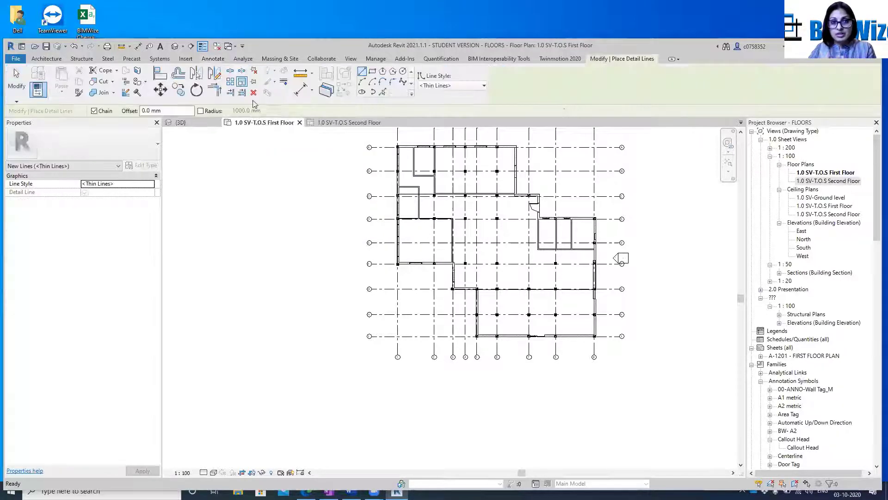
{"action": "left_click", "coordinate": [370, 264]}
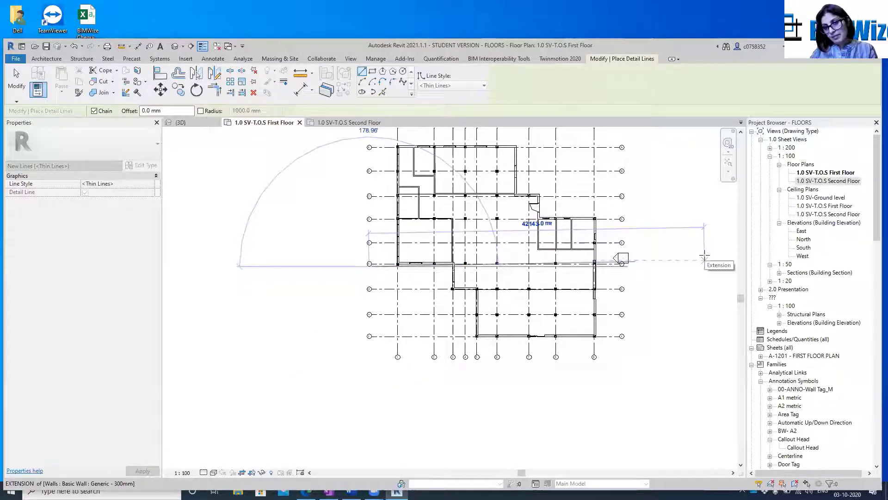
{"action": "left_click", "coordinate": [710, 264]}
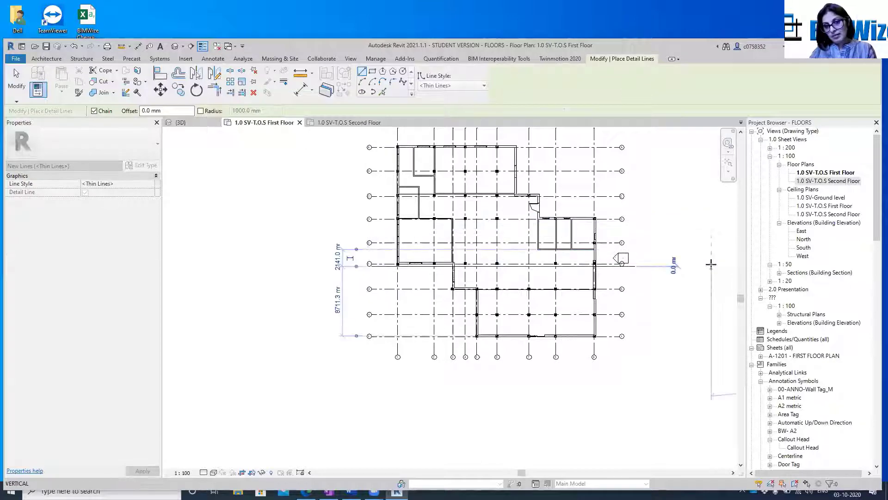
{"action": "key", "text": "Escape"}
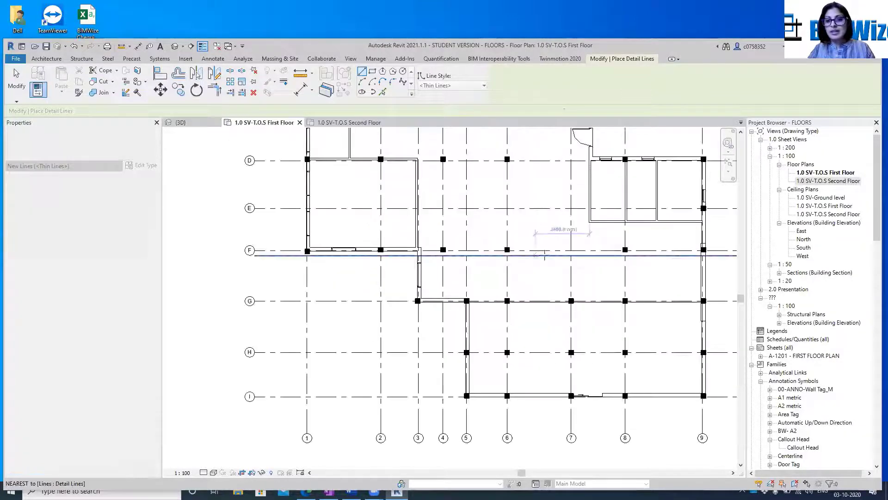
{"action": "scroll", "coordinate": [484, 273], "scroll_direction": "up", "scroll_amount": 3}
{"action": "scroll", "coordinate": [520, 258], "scroll_direction": "down", "scroll_amount": 2}
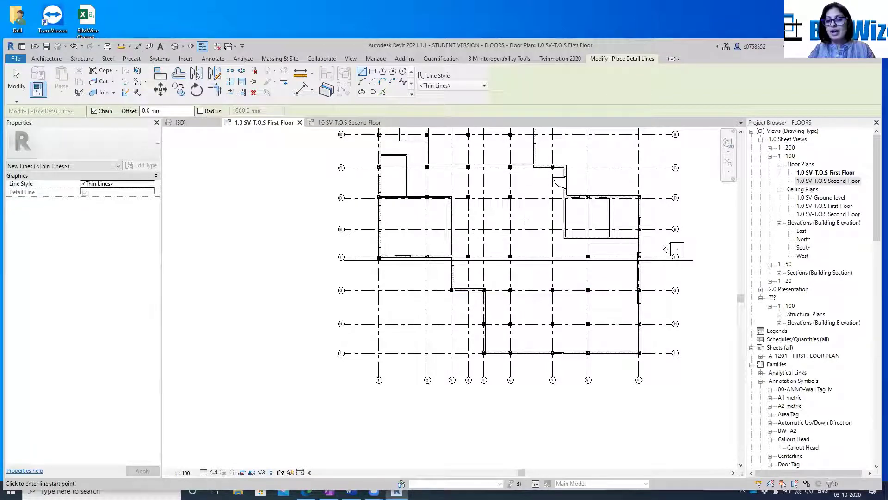
{"action": "scroll", "coordinate": [526, 222], "scroll_direction": "up", "scroll_amount": 1}
{"action": "key", "text": "Escape"}
{"action": "key", "text": "Escape"}
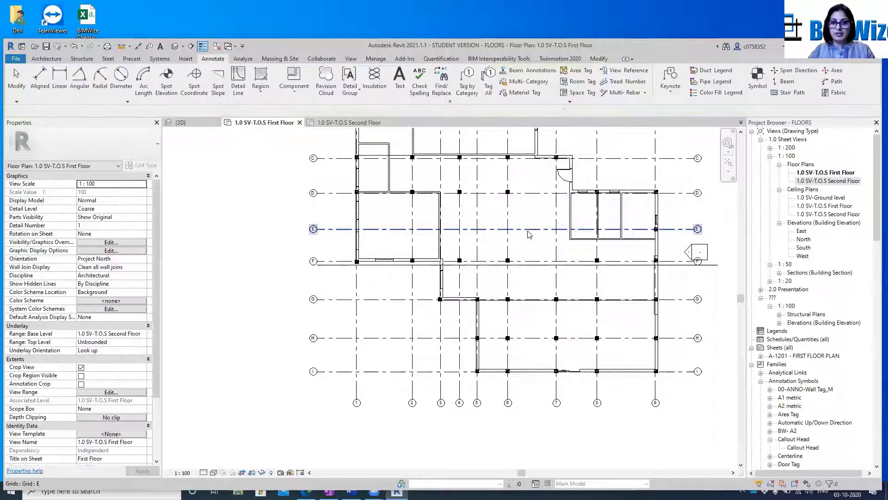
Start a Generic - 12" footprint roof on the first floor and sketch a rectangular boundary from outside corner A-1 to grid F, just beyond grid 9
{"action": "middle_click_drag", "start_coordinate": [452, 280], "coordinate": [422, 380]}
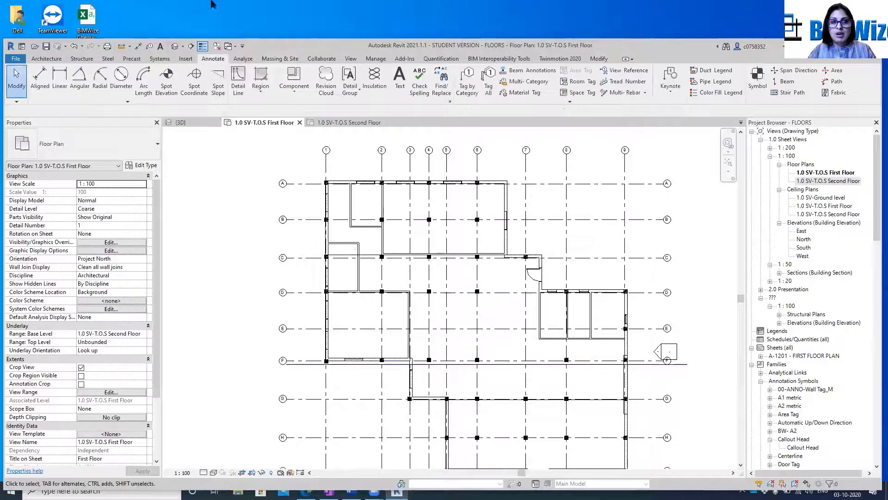
{"action": "left_click", "coordinate": [46, 59]}
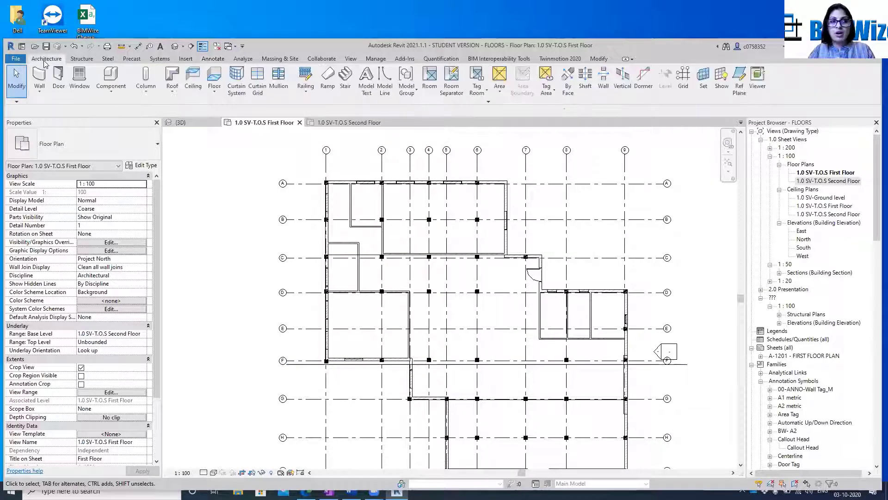
{"action": "left_click", "coordinate": [173, 81]}
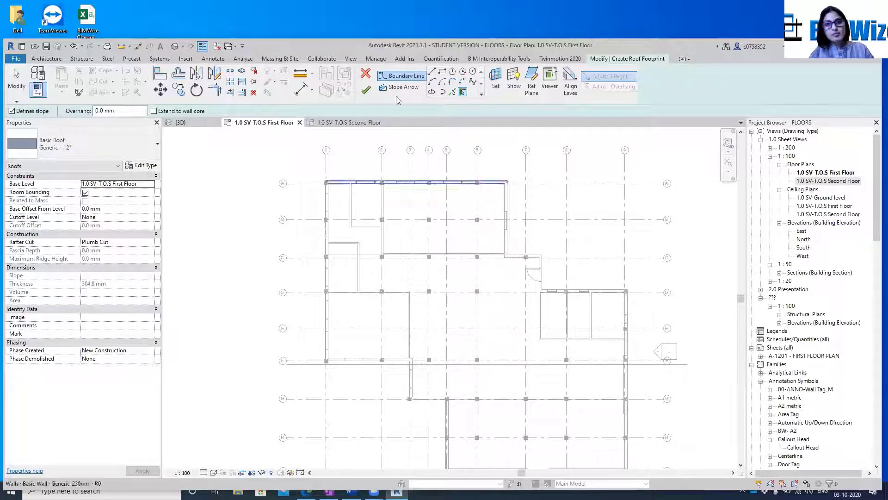
{"action": "left_click", "coordinate": [442, 71]}
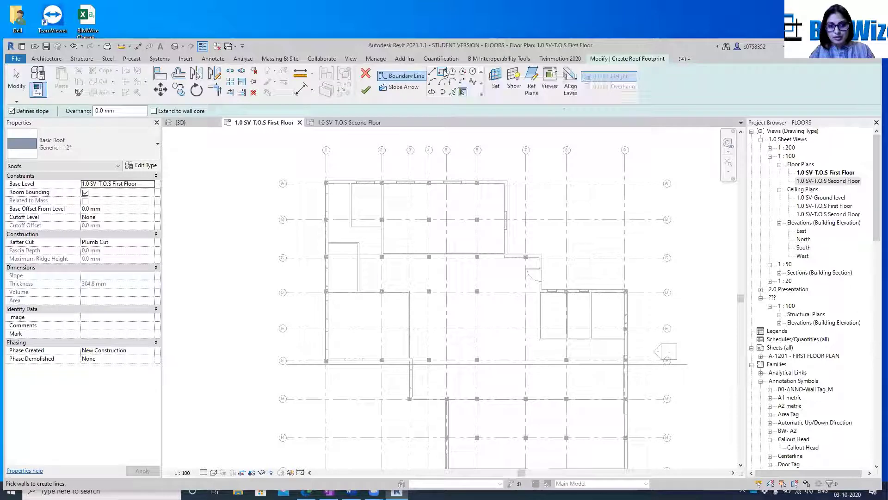
{"action": "left_click", "coordinate": [317, 175]}
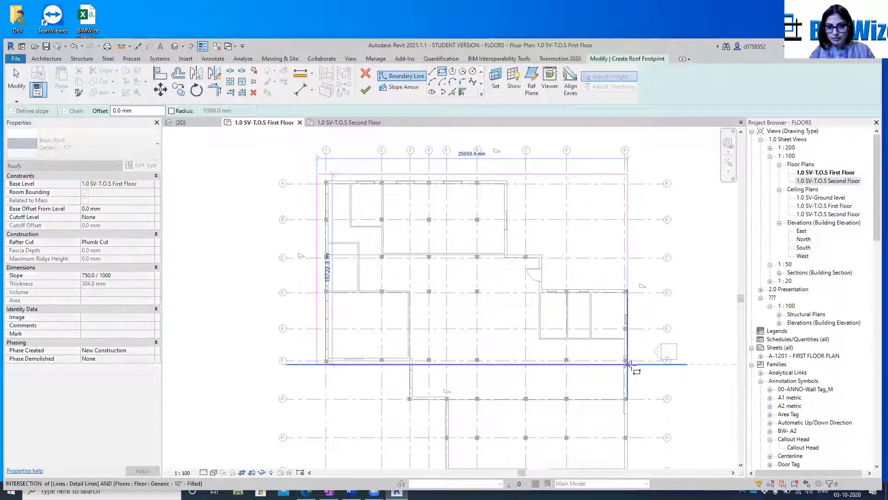
{"action": "scroll", "coordinate": [631, 364], "scroll_direction": "up", "scroll_amount": 3}
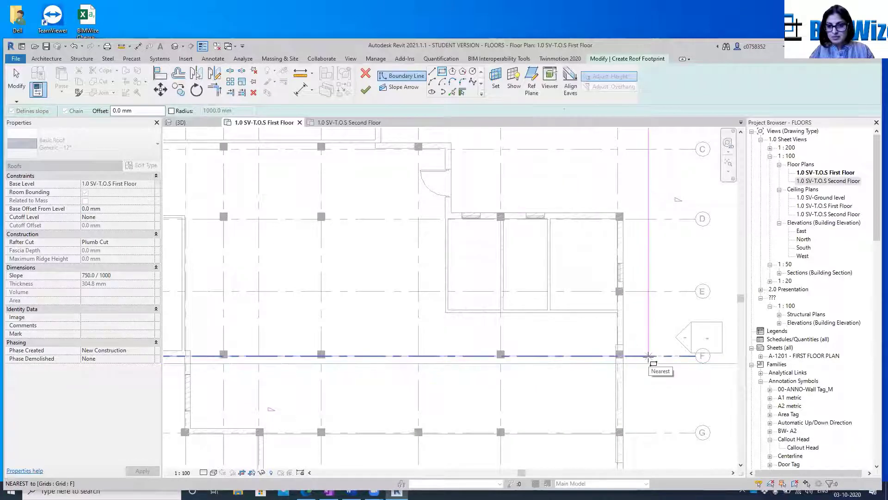
{"action": "left_click", "coordinate": [648, 356]}
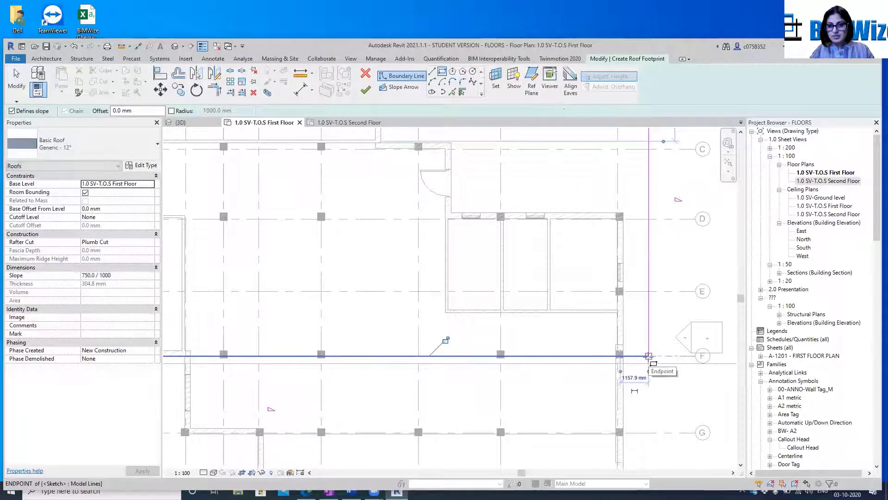
{"action": "scroll", "coordinate": [650, 366], "scroll_direction": "down", "scroll_amount": 3}
{"action": "key", "text": "Escape"}
{"action": "key", "text": "Escape"}
Measure the gap between the outer wall face on grid A and the roof boundary line above it
{"action": "scroll", "coordinate": [369, 195], "scroll_direction": "up", "scroll_amount": 3}
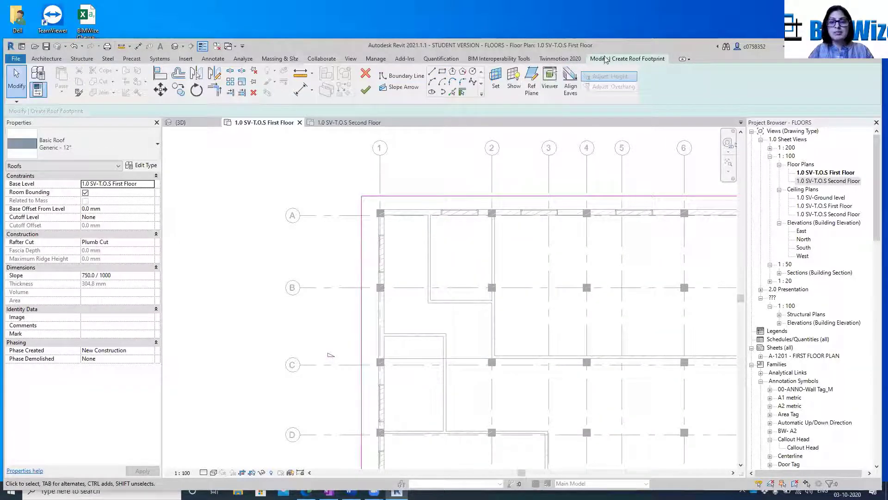
{"action": "left_click", "coordinate": [303, 79]}
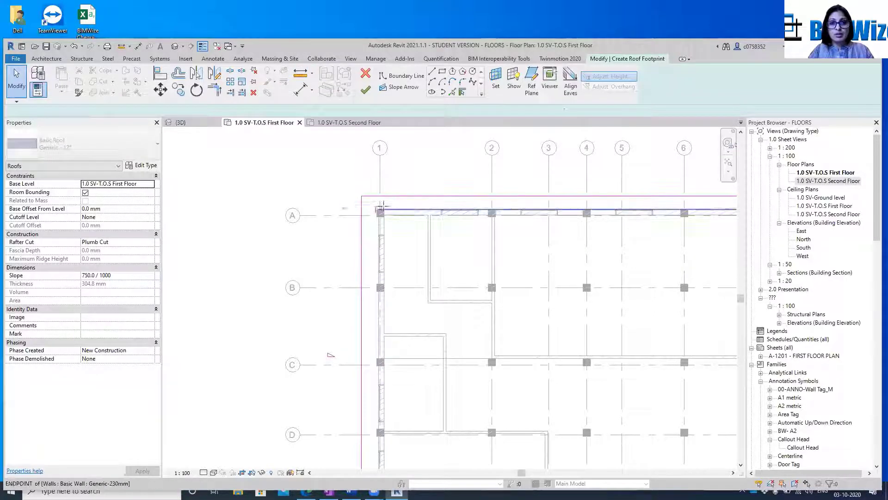
{"action": "left_click", "coordinate": [413, 210]}
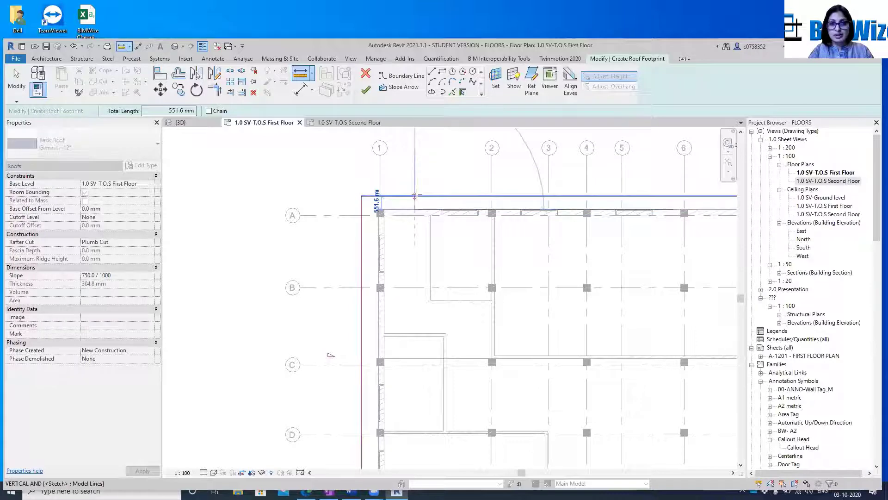
{"action": "scroll", "coordinate": [416, 195], "scroll_direction": "up", "scroll_amount": 3}
{"action": "left_click", "coordinate": [414, 195]}
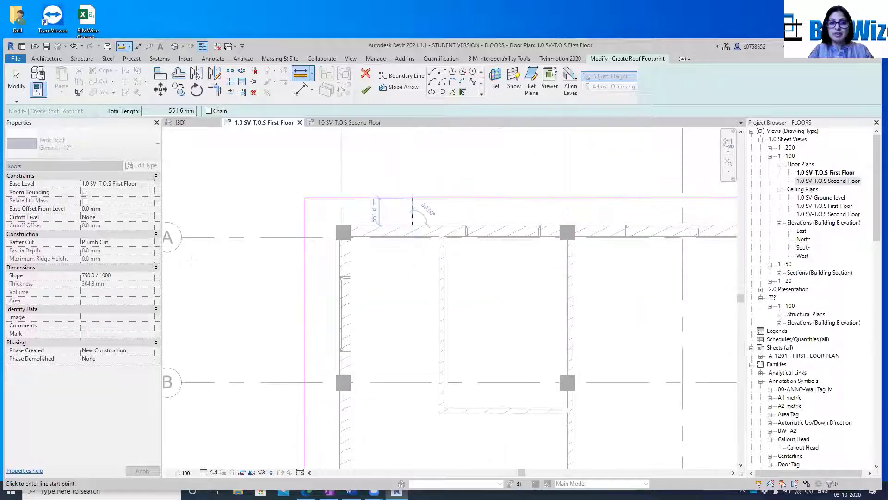
{"action": "key", "text": "Escape"}
{"action": "key", "text": "Escape"}
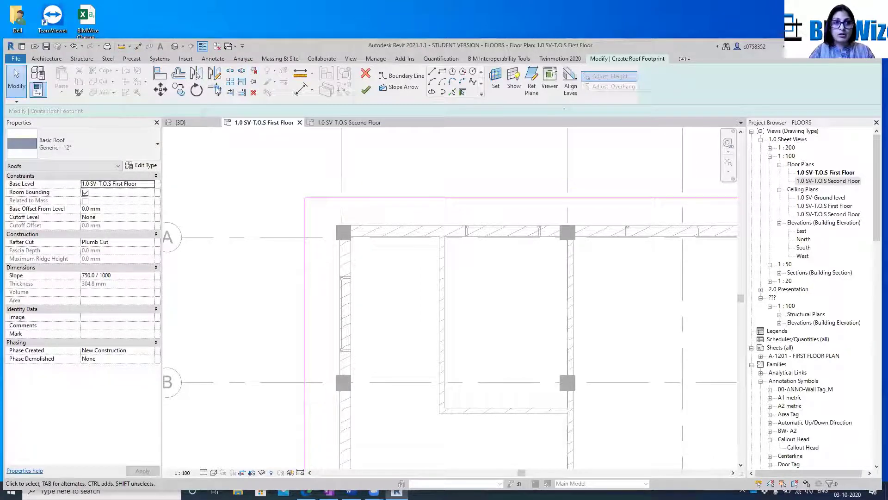
Try to offset the roof boundary line above grid A by 1500 mm without copying
{"action": "left_click", "coordinate": [178, 73]}
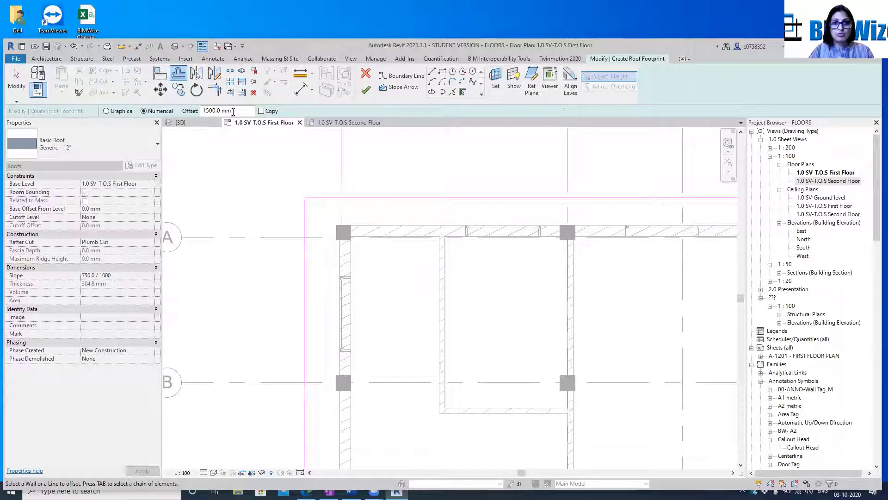
{"action": "left_click", "coordinate": [369, 198]}
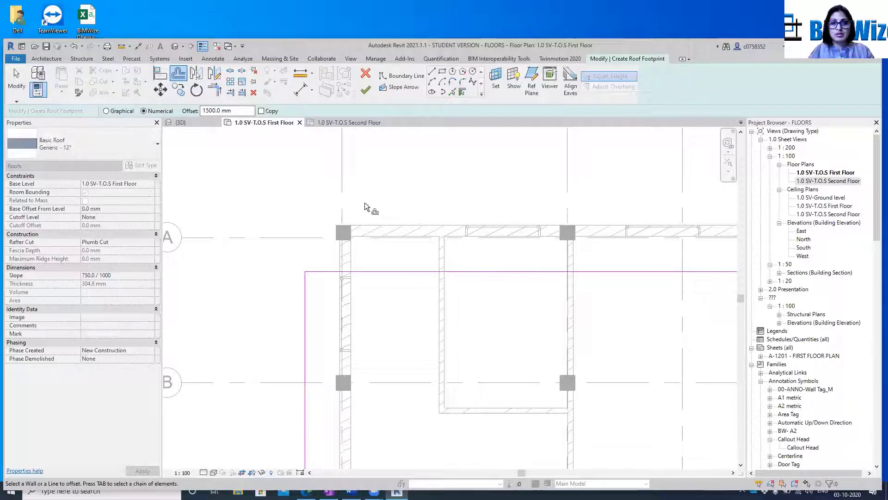
{"action": "key", "text": "Escape"}
{"action": "scroll", "coordinate": [363, 205], "scroll_direction": "down", "scroll_amount": 4}
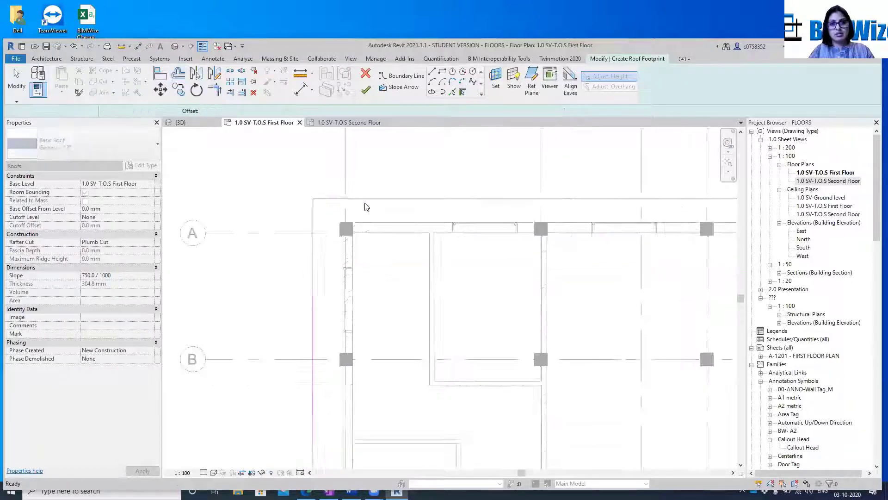
Delete the roof boundary lines above grid A and outside grid 1
{"action": "scroll", "coordinate": [391, 199], "scroll_direction": "up", "scroll_amount": 2}
{"action": "left_click", "coordinate": [389, 204]}
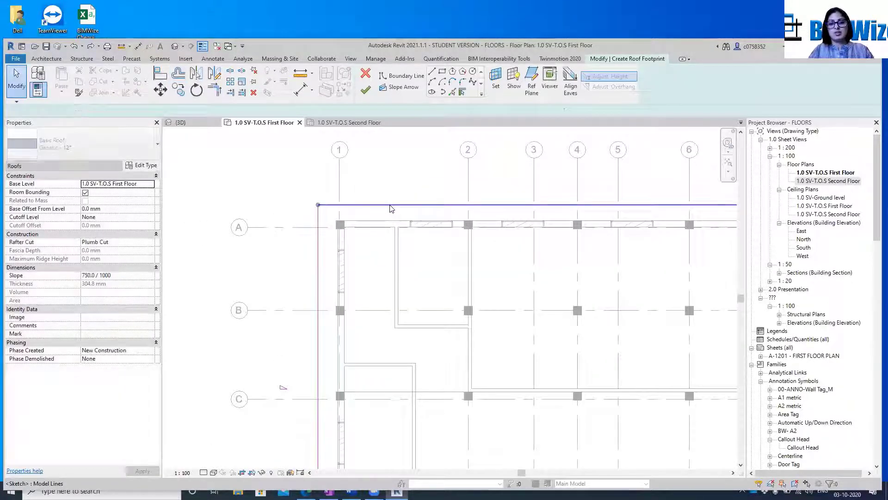
{"action": "key", "text": "Delete"}
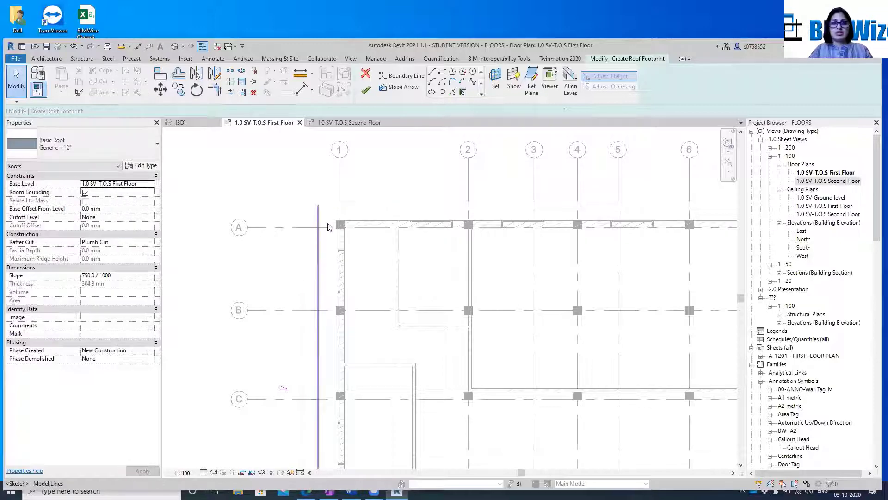
{"action": "left_click", "coordinate": [318, 213]}
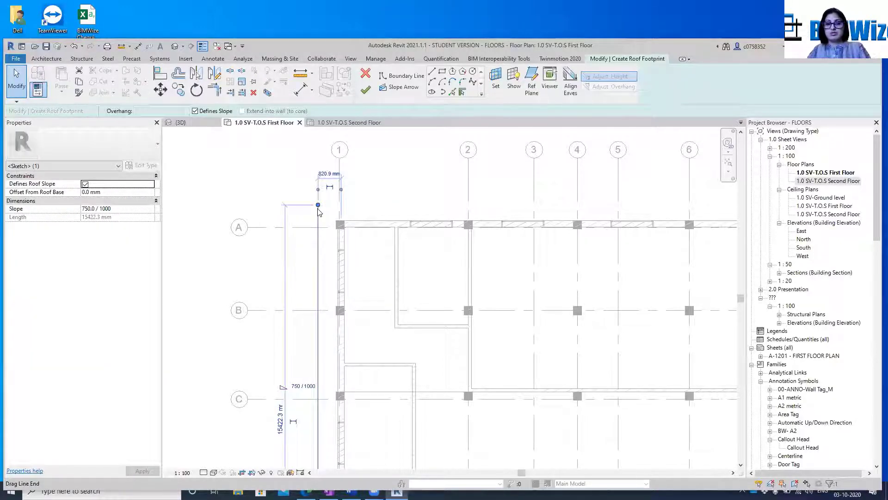
{"action": "key", "text": "Delete"}
{"action": "scroll", "coordinate": [318, 212], "scroll_direction": "down", "scroll_amount": 5}
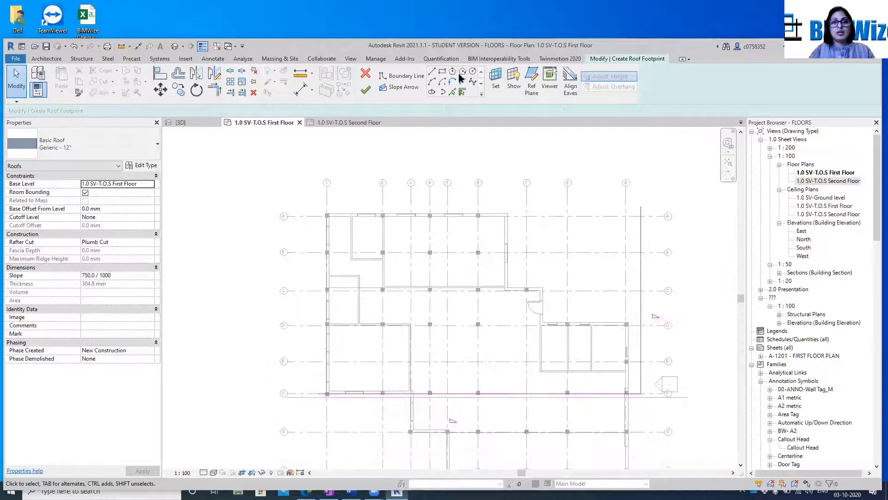
Create sloped roof boundary lines by picking the outer wall edges along grid A and grid 1
{"action": "left_click", "coordinate": [452, 92]}
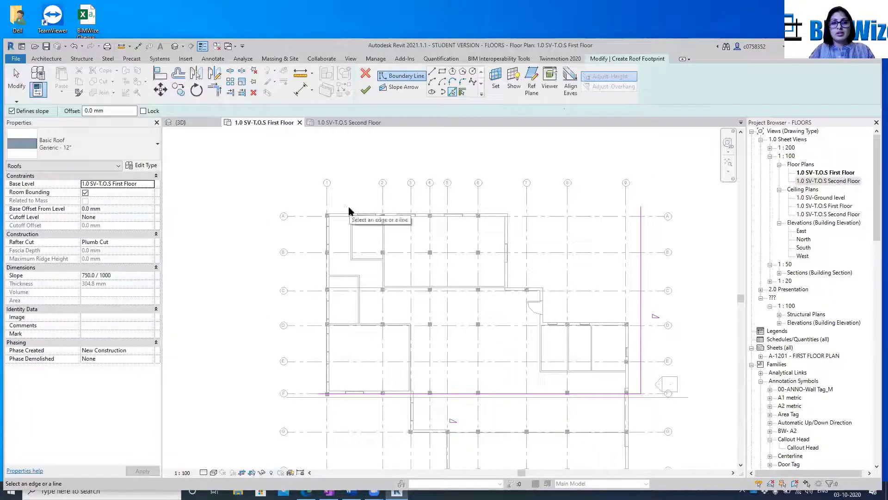
{"action": "left_click", "coordinate": [347, 215]}
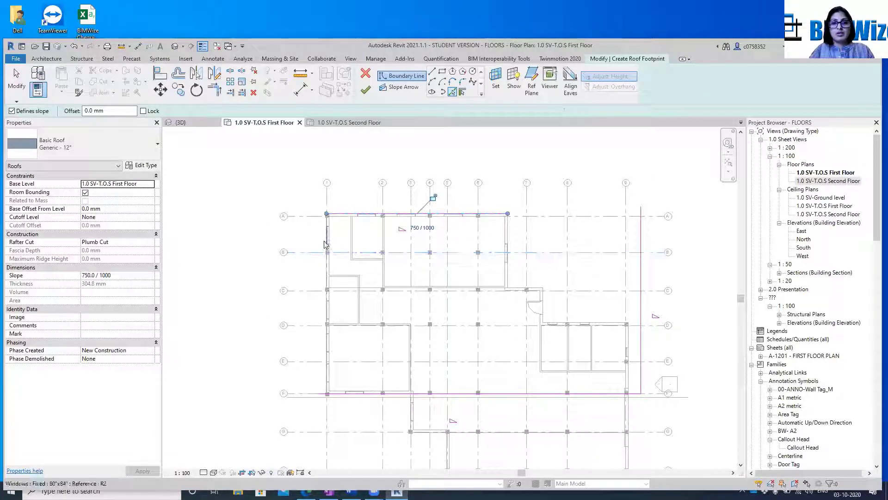
{"action": "scroll", "coordinate": [326, 225], "scroll_direction": "up", "scroll_amount": 4}
{"action": "left_click", "coordinate": [328, 226]}
{"action": "scroll", "coordinate": [310, 317], "scroll_direction": "down", "scroll_amount": 3}
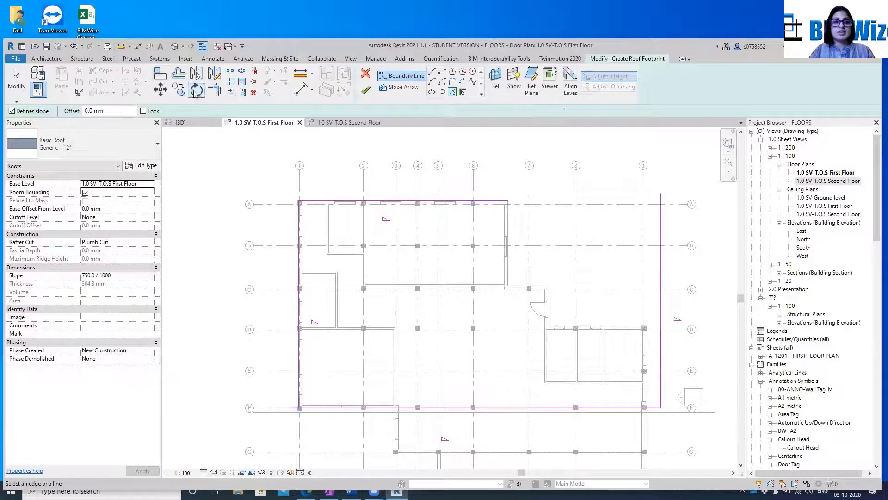
Offset the boundary lines on the grid A and grid 1 walls outward by 1500 mm without copying
{"action": "left_click", "coordinate": [178, 72]}
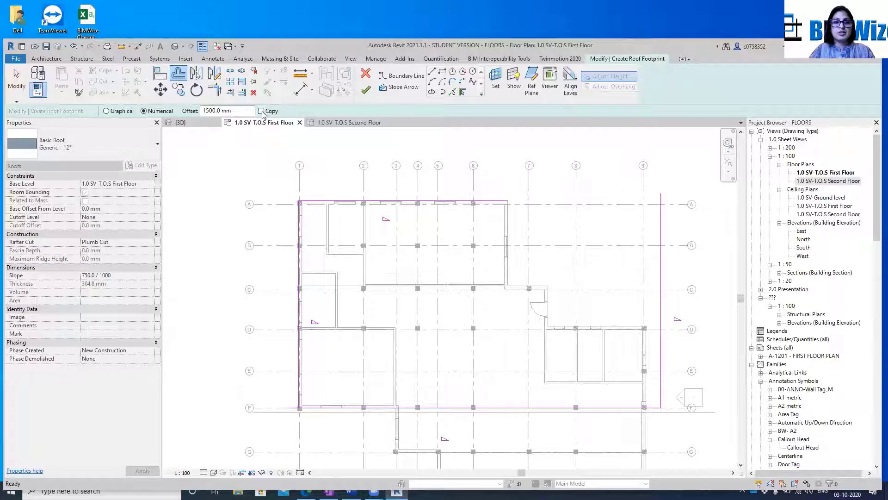
{"action": "left_click", "coordinate": [344, 196]}
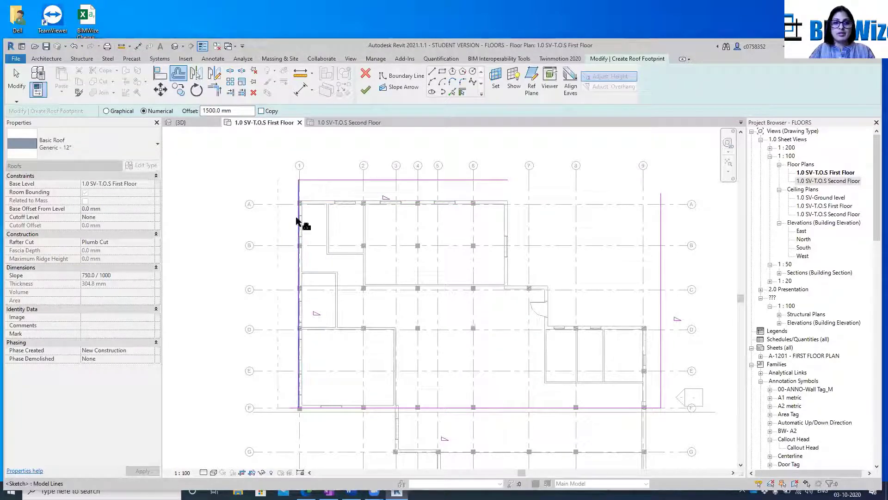
{"action": "left_click", "coordinate": [298, 221]}
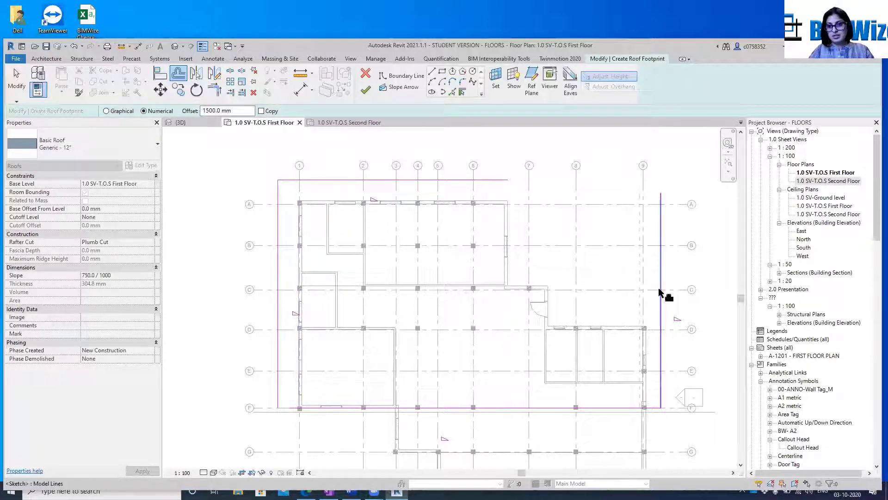
Delete the vertical roof boundary line just outside grid 9
{"action": "left_click", "coordinate": [659, 352]}
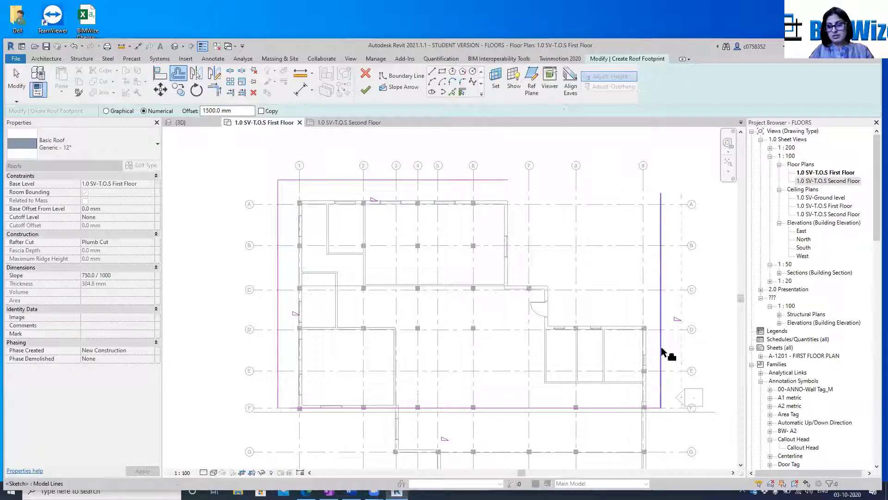
{"action": "key", "text": "Escape"}
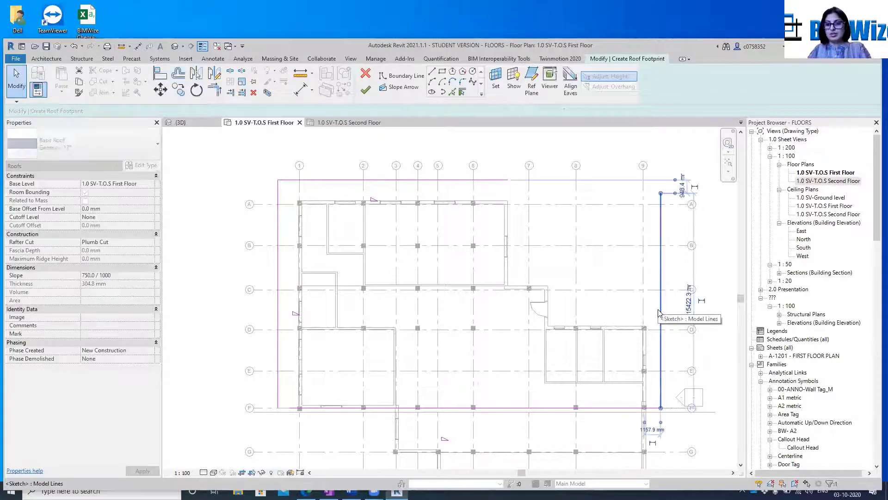
{"action": "key", "text": "Delete"}
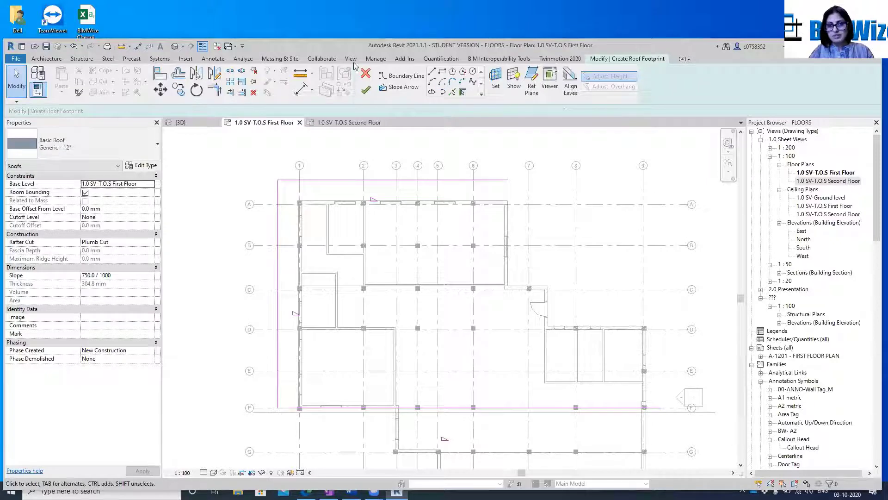
Draw a vertical boundary line about 5700 mm long on the grid 9 wall's outer face, from between grids E and F to above grid D
{"action": "left_click", "coordinate": [432, 76]}
{"action": "scroll", "coordinate": [601, 324], "scroll_direction": "down", "scroll_amount": 1}
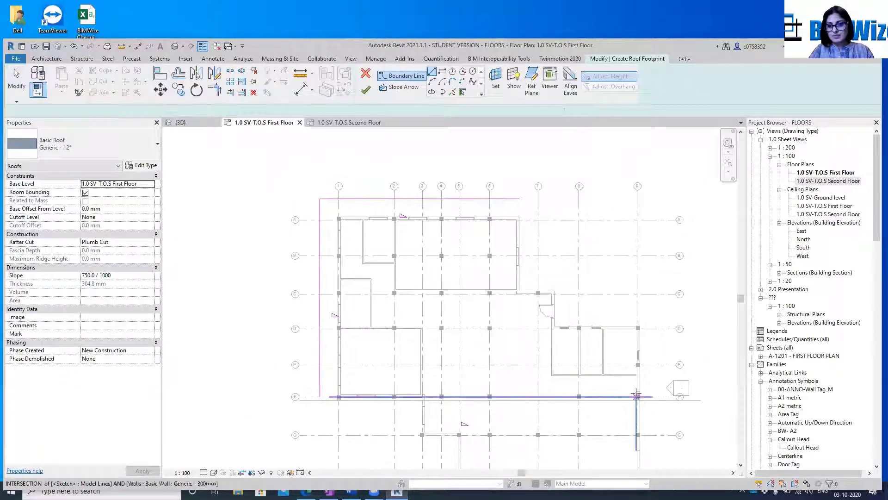
{"action": "scroll", "coordinate": [641, 397], "scroll_direction": "up", "scroll_amount": 5}
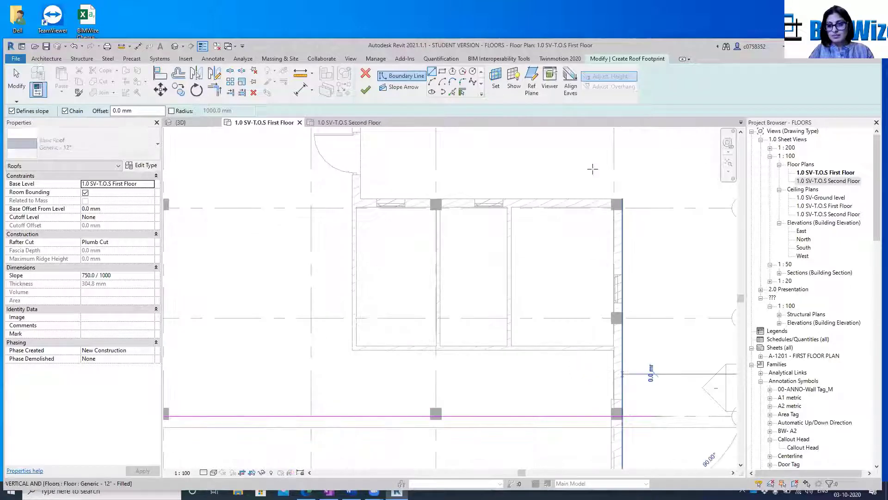
{"action": "left_click", "coordinate": [623, 160]}
{"action": "key", "text": "Escape"}
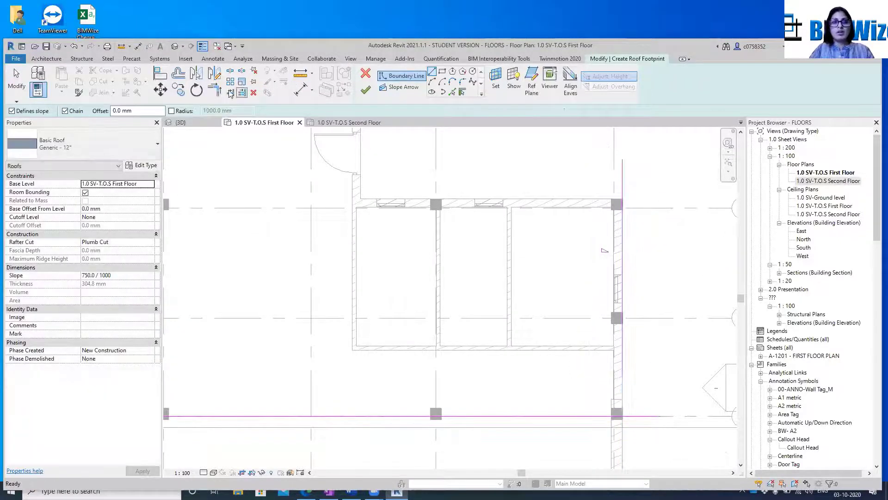
Offset the boundary line on the grid 9 wall outward by 1500 mm, and select the boundary line above grid A
{"action": "left_click", "coordinate": [183, 82]}
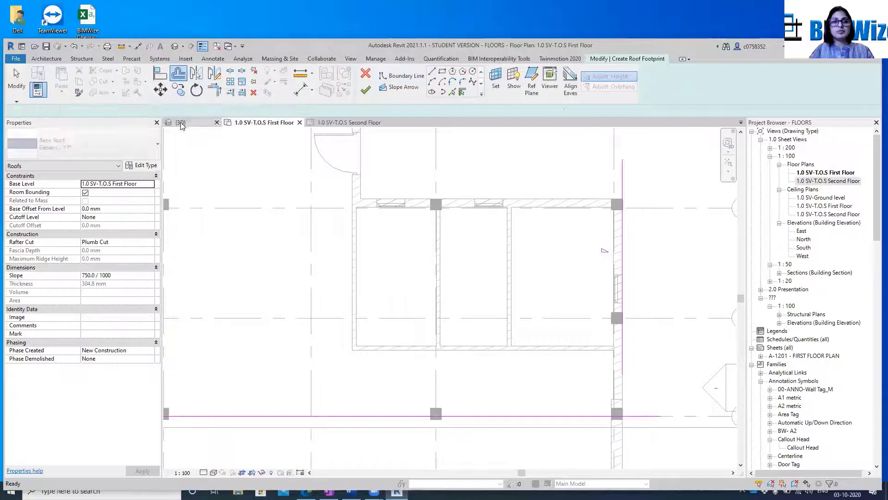
{"action": "left_click", "coordinate": [625, 245]}
{"action": "scroll", "coordinate": [601, 236], "scroll_direction": "down", "scroll_amount": 5}
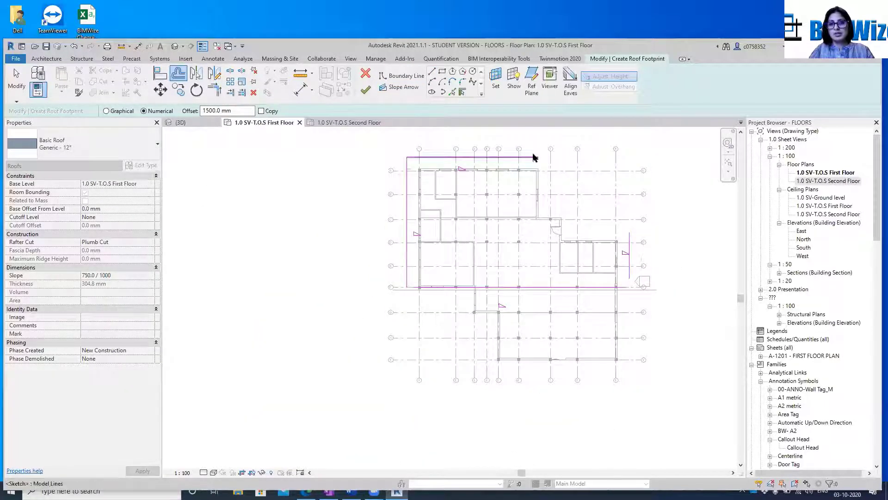
{"action": "key", "text": "Escape"}
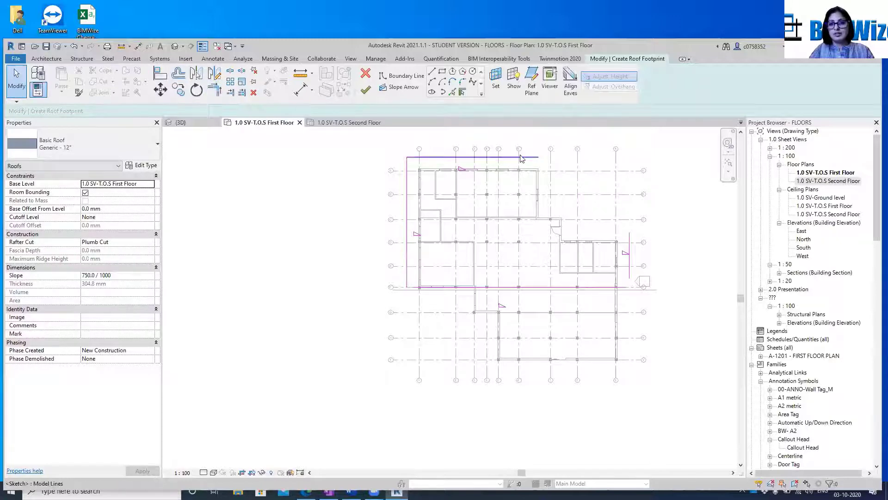
{"action": "left_click", "coordinate": [520, 160]}
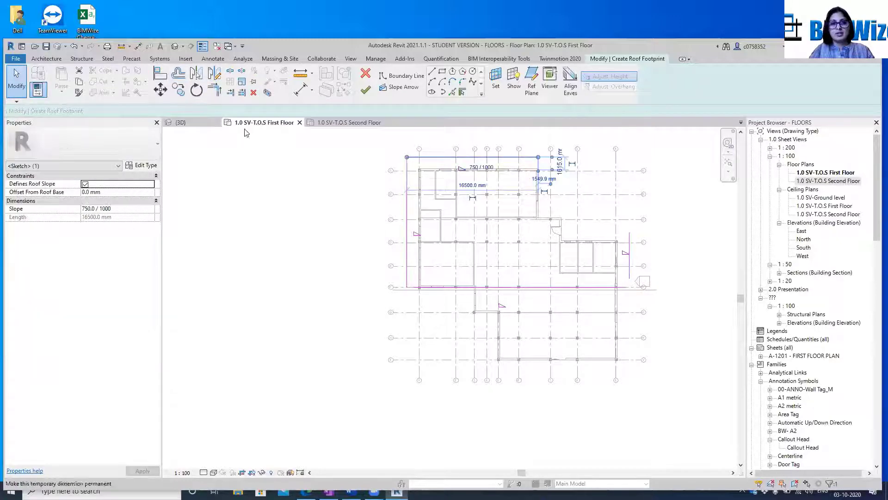
Trim/extend the roof boundary lines to corners at both ends of the line outside grid 9, closing the rectangular footprint
{"action": "left_click", "coordinate": [215, 90]}
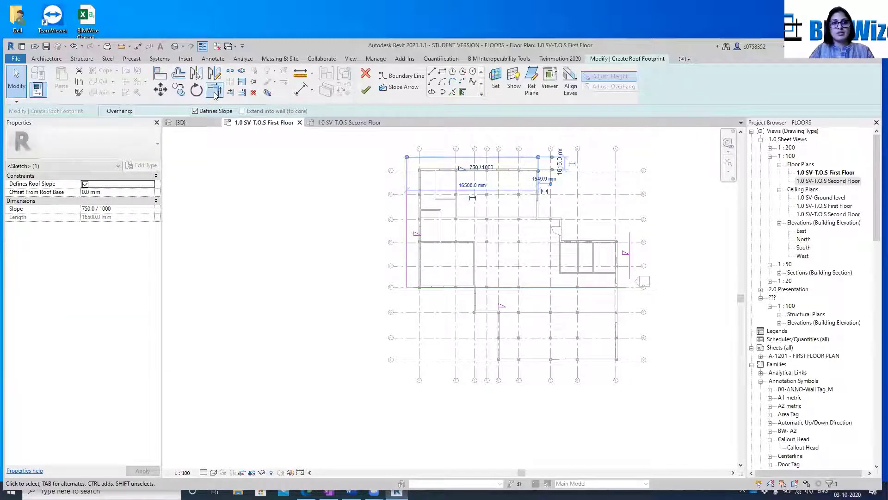
{"action": "left_click", "coordinate": [529, 158]}
{"action": "left_click", "coordinate": [630, 249]}
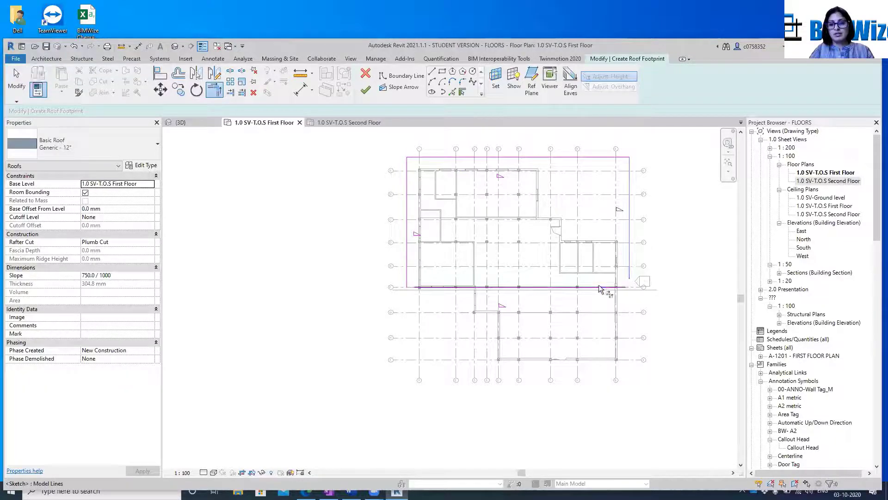
{"action": "left_click", "coordinate": [618, 286]}
{"action": "left_click", "coordinate": [629, 274]}
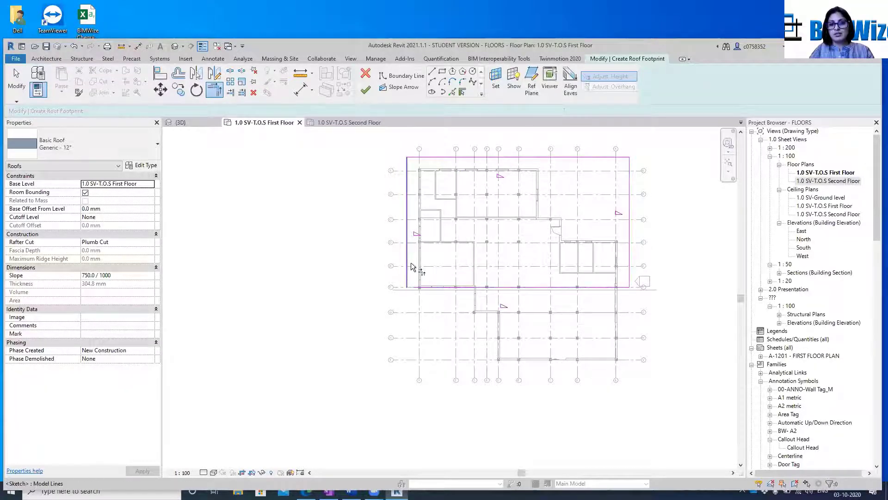
{"action": "left_click", "coordinate": [438, 282]}
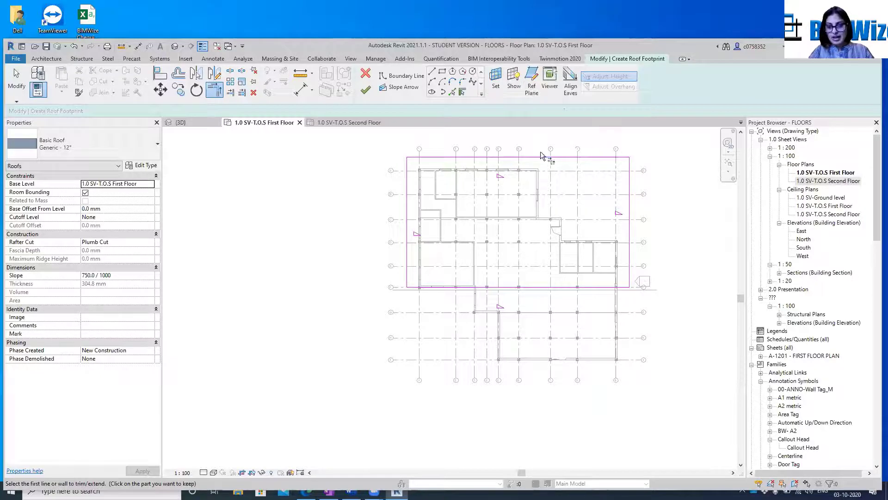
{"action": "key", "text": "Escape"}
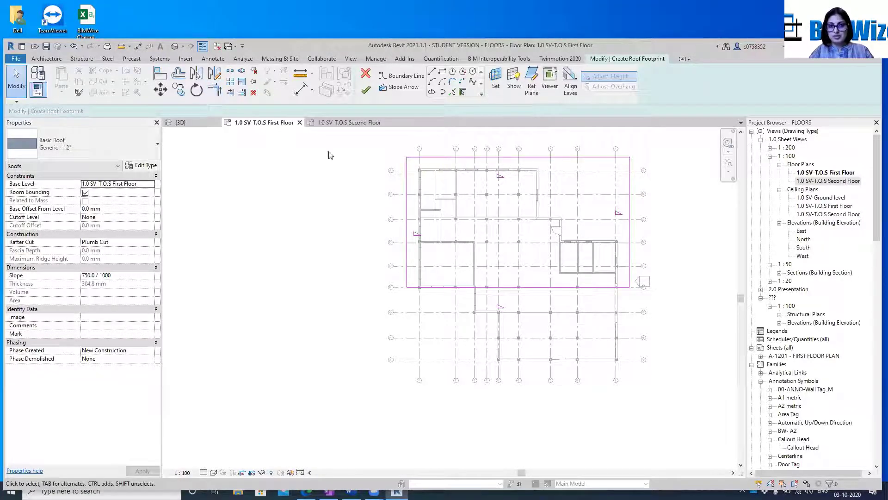
Turn off Defines Slope for all four roof boundary lines and finish the roof footprint sketch
{"action": "mouse_move", "coordinate": [357, 138]}
{"action": "left_mouse_down"}
{"action": "mouse_move", "coordinate": [728, 310]}
{"action": "mouse_move", "coordinate": [729, 344]}
{"action": "mouse_move", "coordinate": [726, 337]}
{"action": "left_mouse_up"}
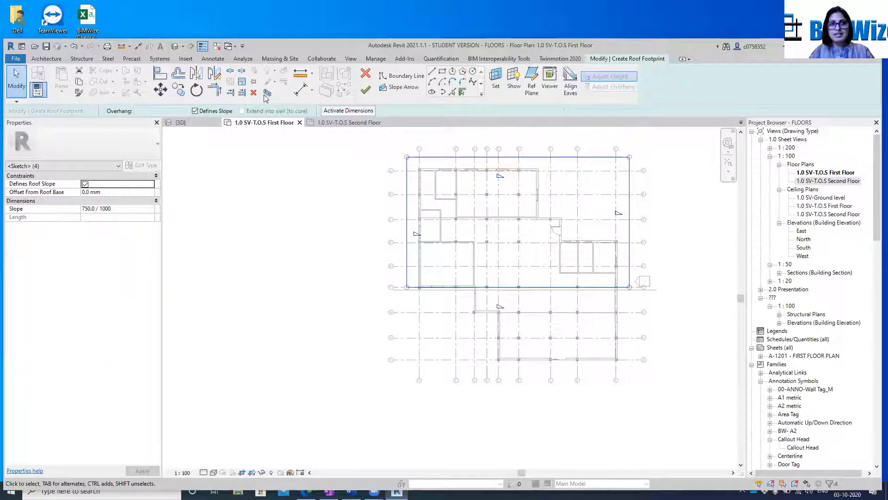
{"action": "left_click", "coordinate": [195, 110]}
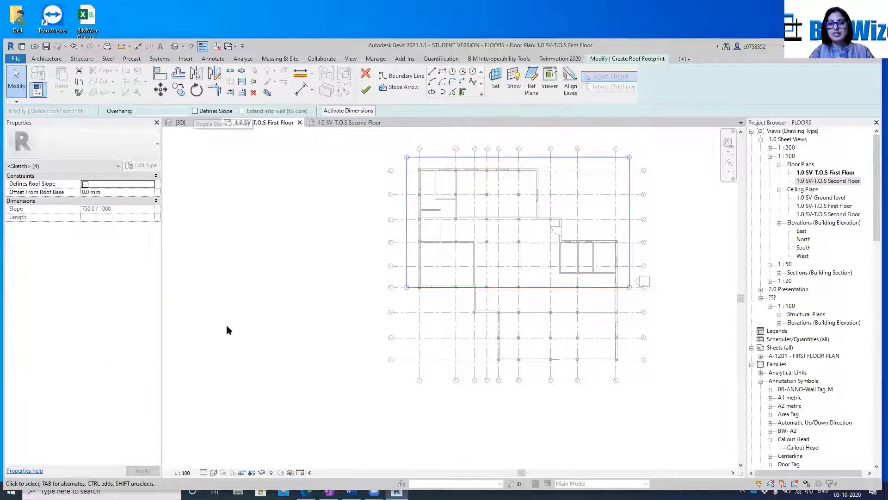
{"action": "left_click", "coordinate": [366, 91]}
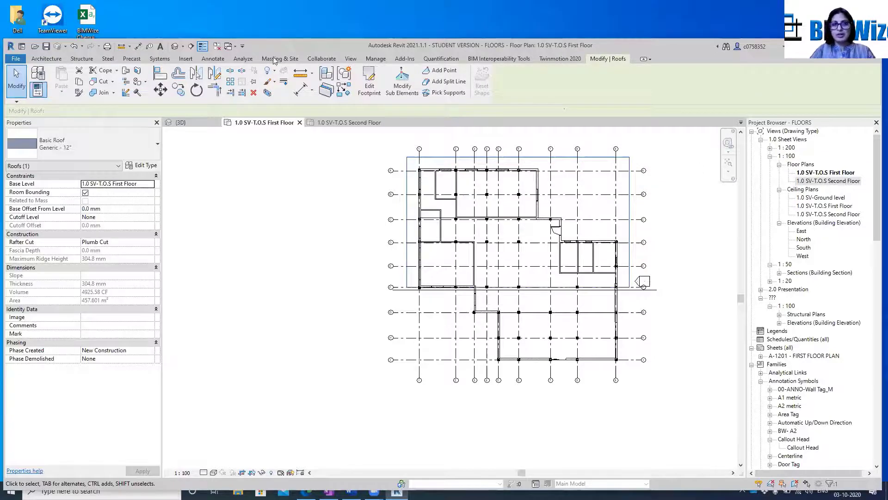
In the 3D view, set the roof's base level to 1.0 SV-T.O.S Second Floor and deselect the roof
{"action": "left_click", "coordinate": [180, 122]}
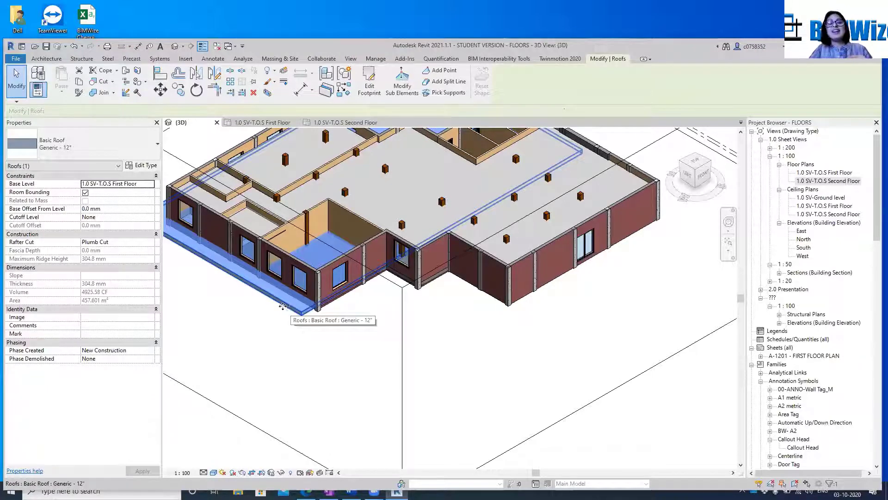
{"action": "scroll", "coordinate": [283, 306], "scroll_direction": "up", "scroll_amount": 4}
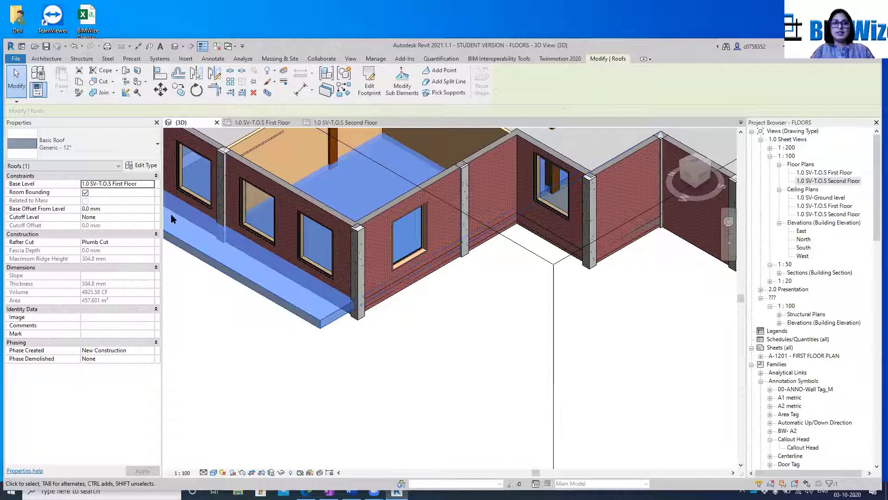
{"action": "left_click", "coordinate": [152, 185]}
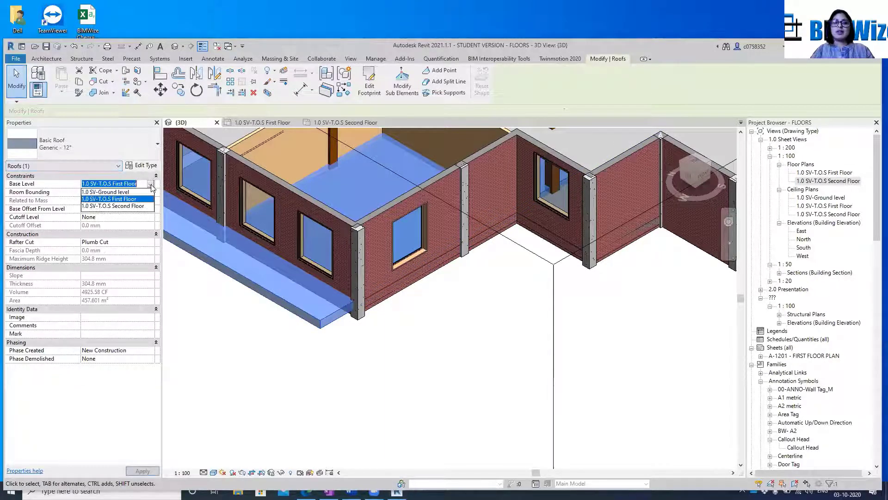
{"action": "left_click", "coordinate": [140, 206]}
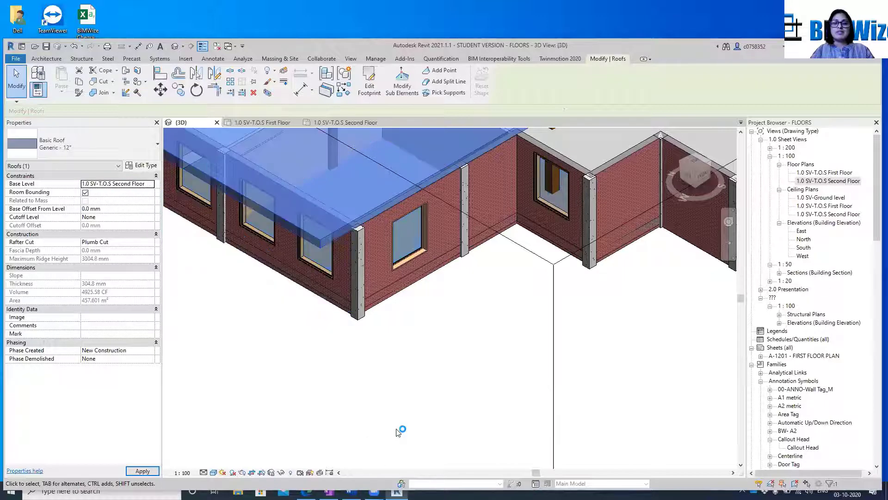
{"action": "scroll", "coordinate": [347, 353], "scroll_direction": "down", "scroll_amount": 5}
{"action": "left_click", "coordinate": [345, 354]}
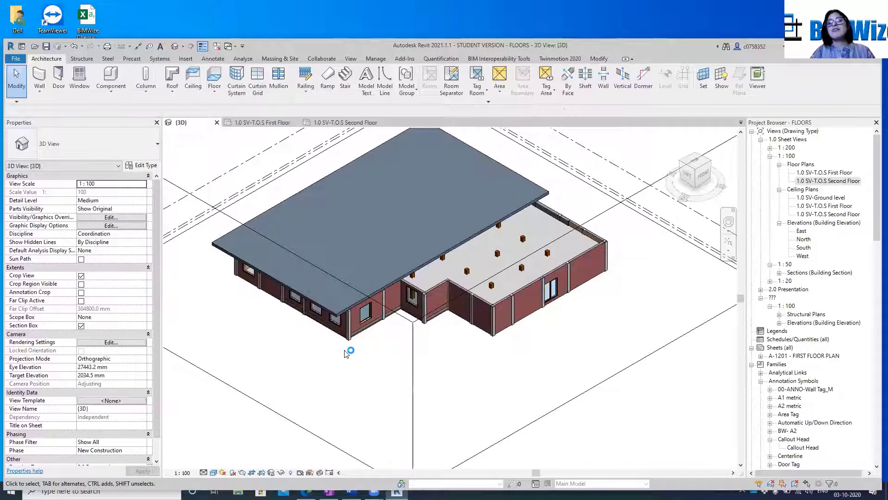
{"action": "scroll", "coordinate": [345, 353], "scroll_direction": "up", "scroll_amount": 1}
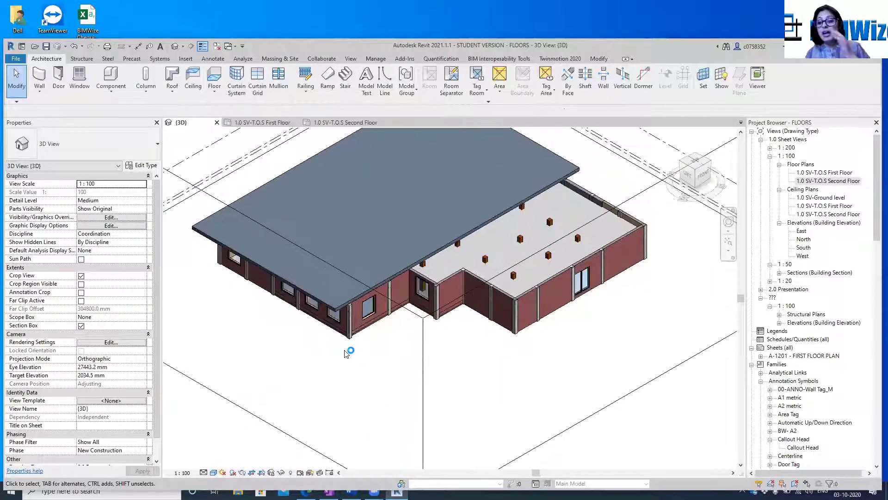
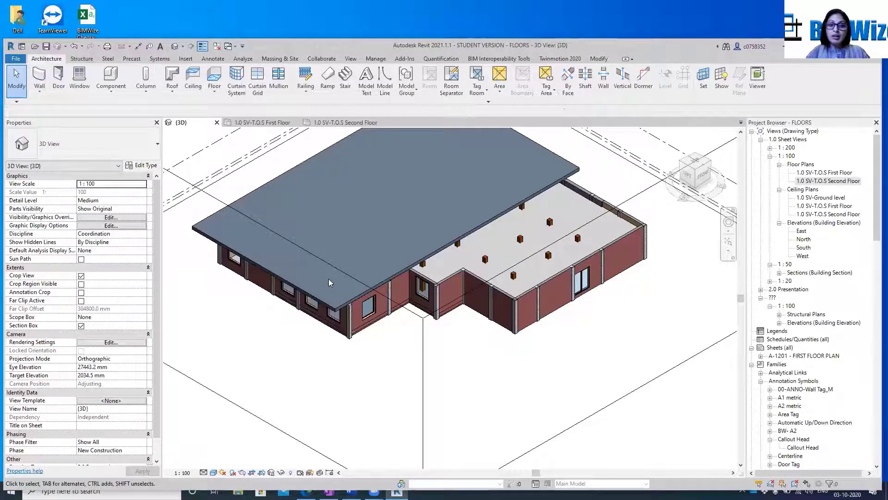
In the 1.0 SV-T.O.S First Floor plan, sketch a rectangular roof footprint about 26700 mm long from the flat roof's corner at grid F to just outside grids 9 and I
{"action": "scroll", "coordinate": [477, 263], "scroll_direction": "down", "scroll_amount": 5}
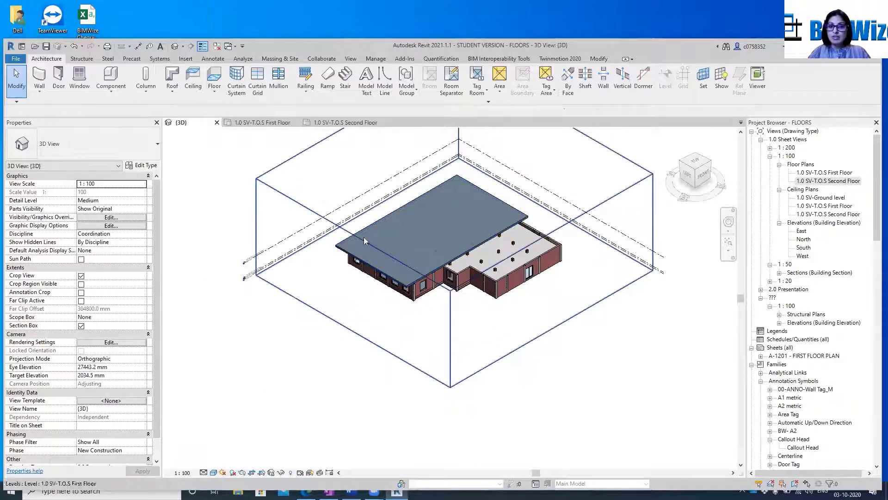
{"action": "scroll", "coordinate": [493, 183], "scroll_direction": "up", "scroll_amount": 1}
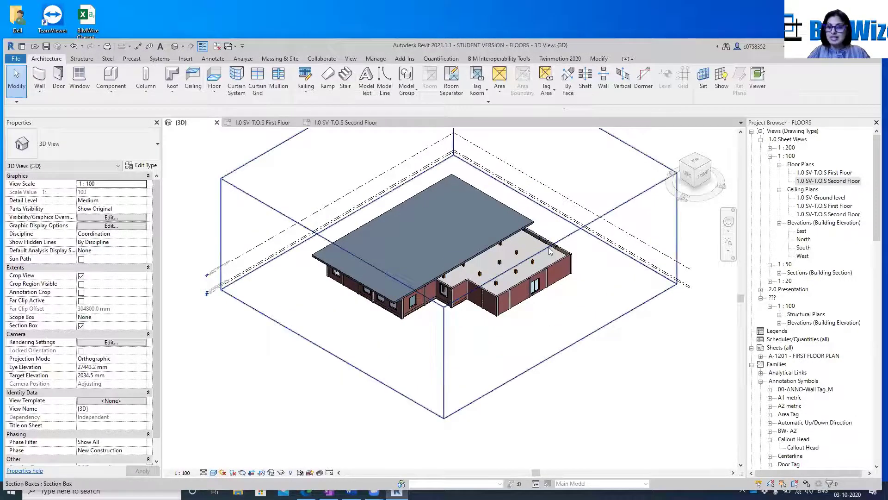
{"action": "left_click", "coordinate": [275, 124]}
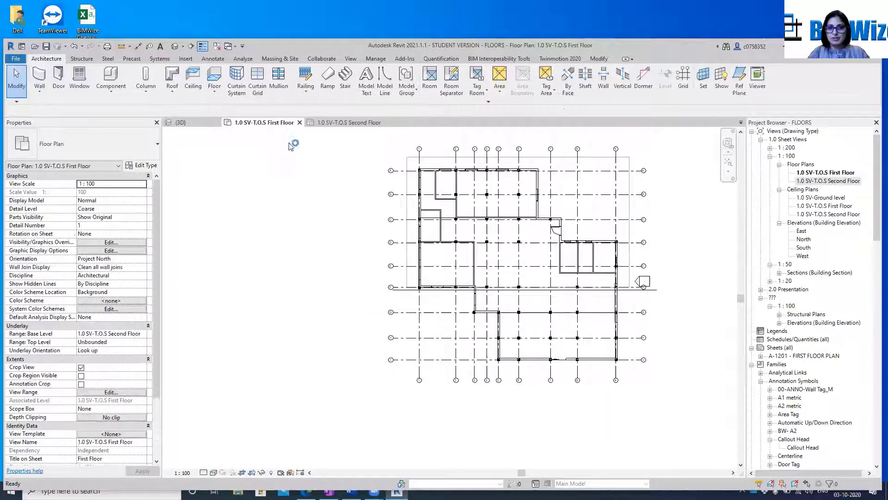
{"action": "scroll", "coordinate": [411, 313], "scroll_direction": "up", "scroll_amount": 5}
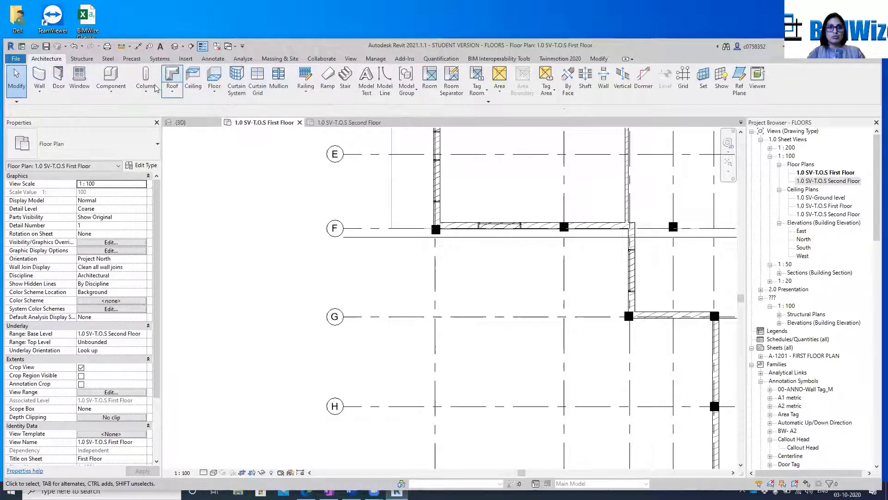
{"action": "left_click", "coordinate": [172, 77]}
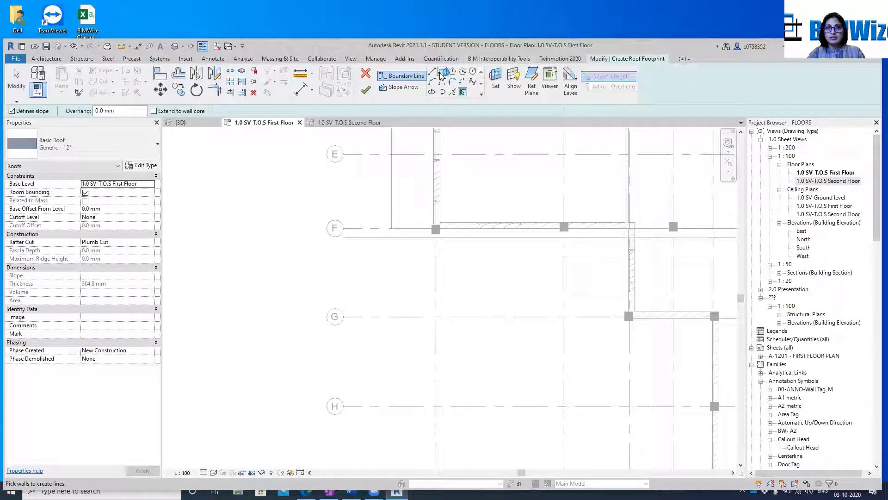
{"action": "left_click", "coordinate": [443, 71]}
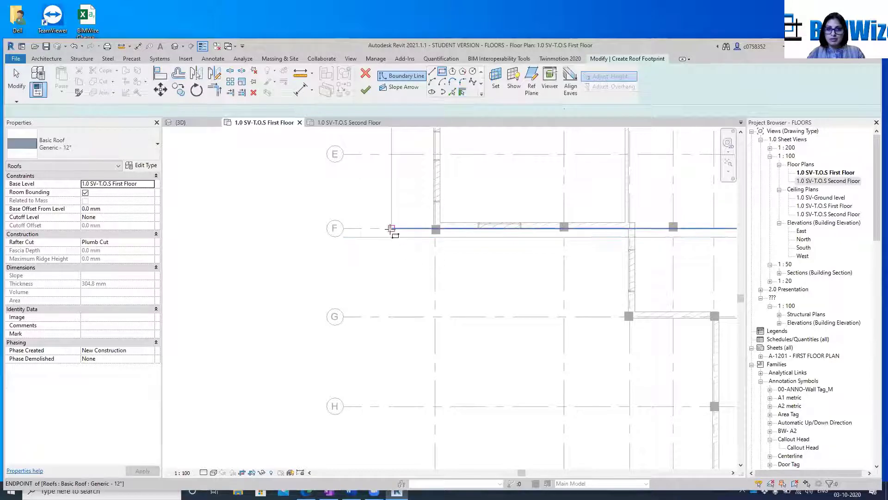
{"action": "left_click", "coordinate": [391, 229]}
{"action": "scroll", "coordinate": [391, 229], "scroll_direction": "down", "scroll_amount": 4}
{"action": "scroll", "coordinate": [590, 376], "scroll_direction": "up", "scroll_amount": 3}
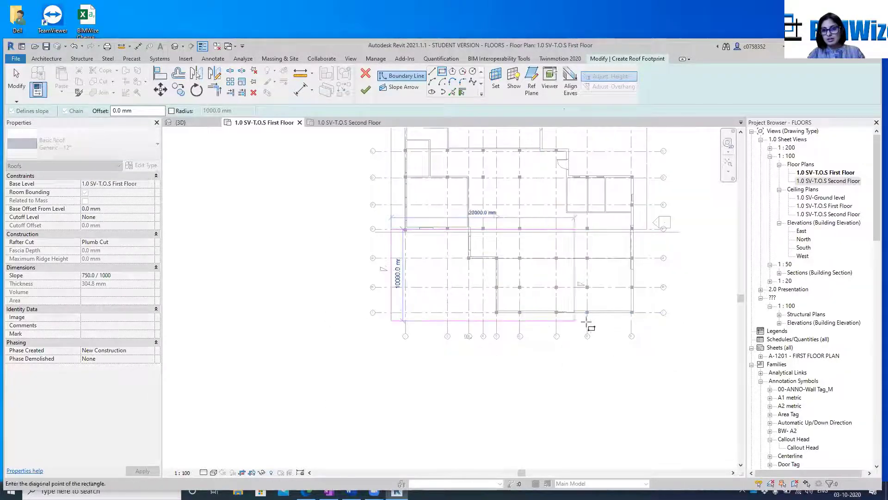
{"action": "scroll", "coordinate": [668, 306], "scroll_direction": "up", "scroll_amount": 2}
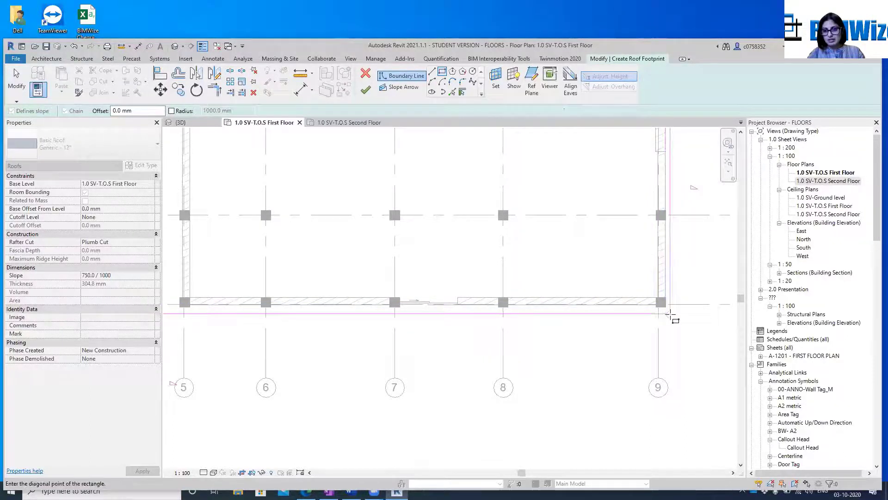
{"action": "left_click", "coordinate": [673, 315]}
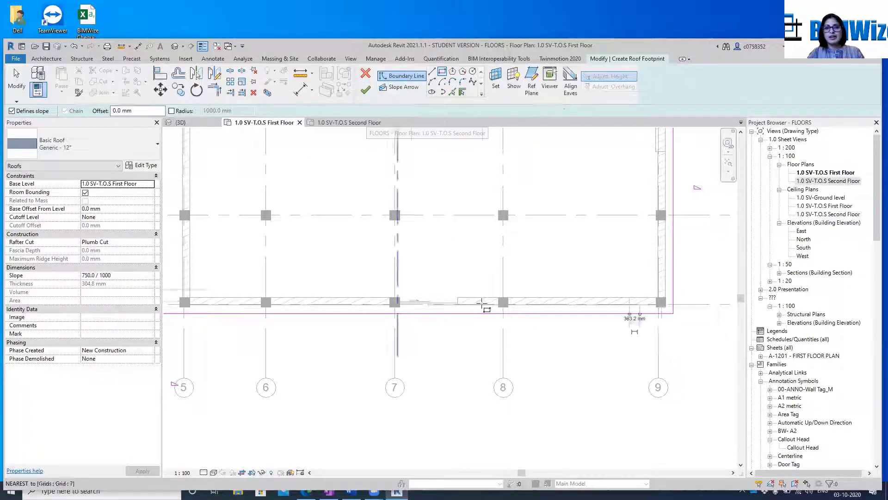
Finish the rectangular roof footprint sketch between grids F and I and deselect the new roof
{"action": "scroll", "coordinate": [589, 280], "scroll_direction": "down", "scroll_amount": 3}
{"action": "mouse_move", "coordinate": [589, 280]}
{"action": "middle_mouse_down"}
{"action": "mouse_move", "coordinate": [631, 374]}
{"action": "mouse_move", "coordinate": [648, 348]}
{"action": "middle_mouse_up"}
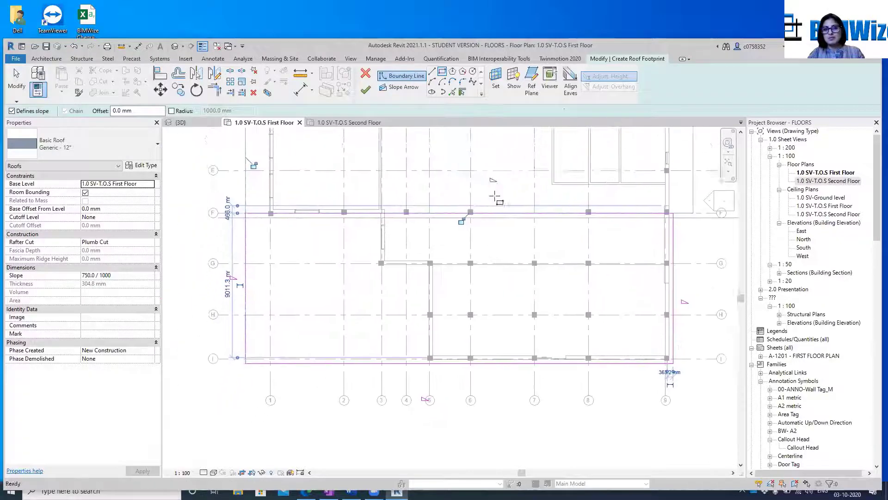
{"action": "left_click", "coordinate": [373, 91]}
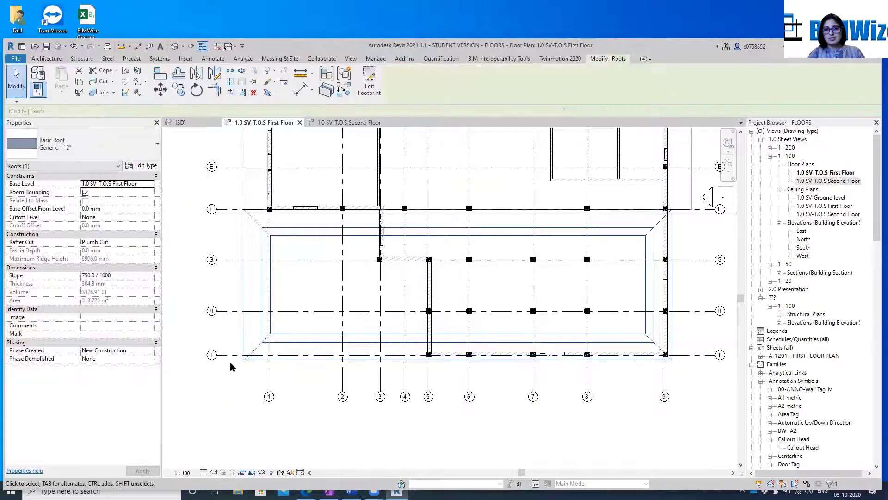
{"action": "left_click", "coordinate": [231, 363]}
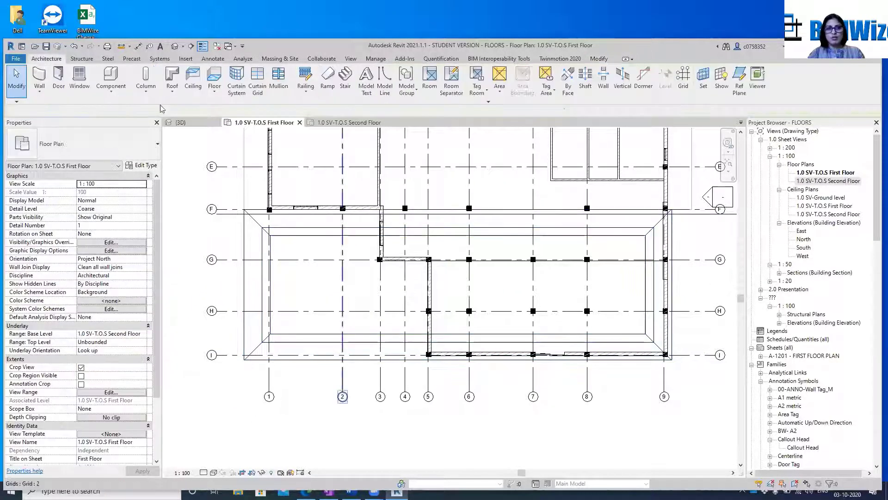
In the 3D view, move the new hipped roof's base level to 1.0 SV-T.O.S Second Floor and clear the selection
{"action": "left_click", "coordinate": [180, 122]}
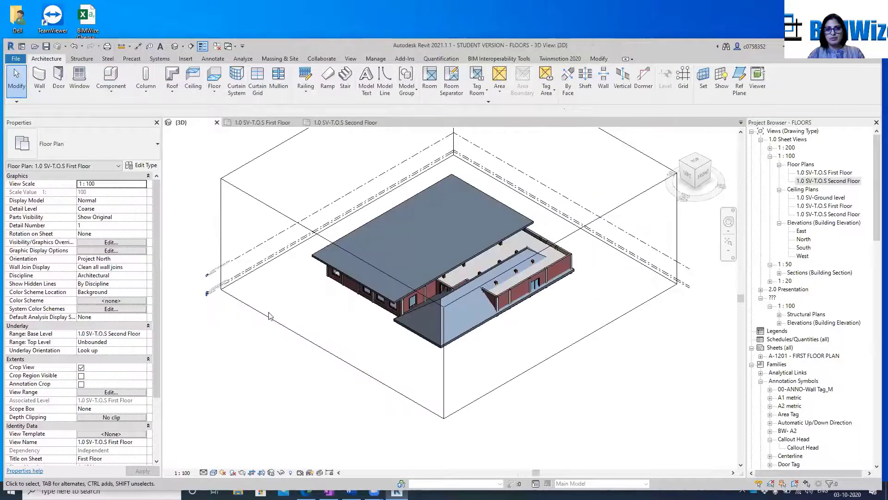
{"action": "scroll", "coordinate": [423, 313], "scroll_direction": "up", "scroll_amount": 4}
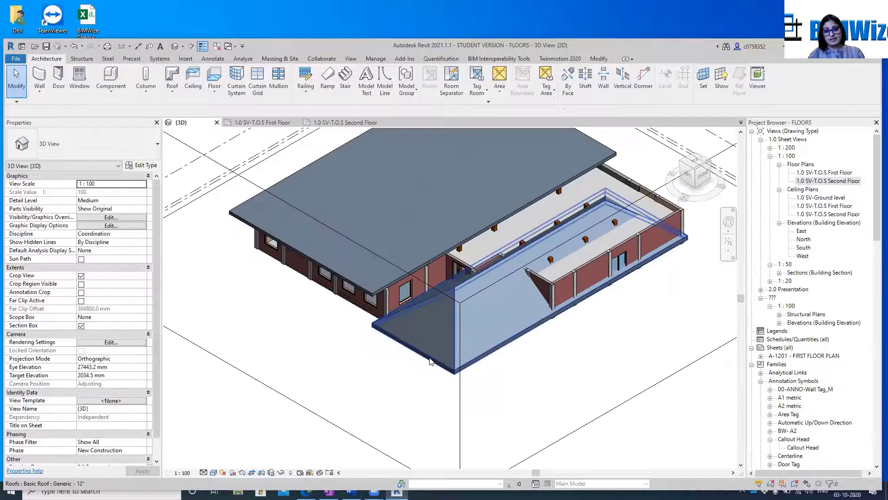
{"action": "left_click", "coordinate": [428, 358]}
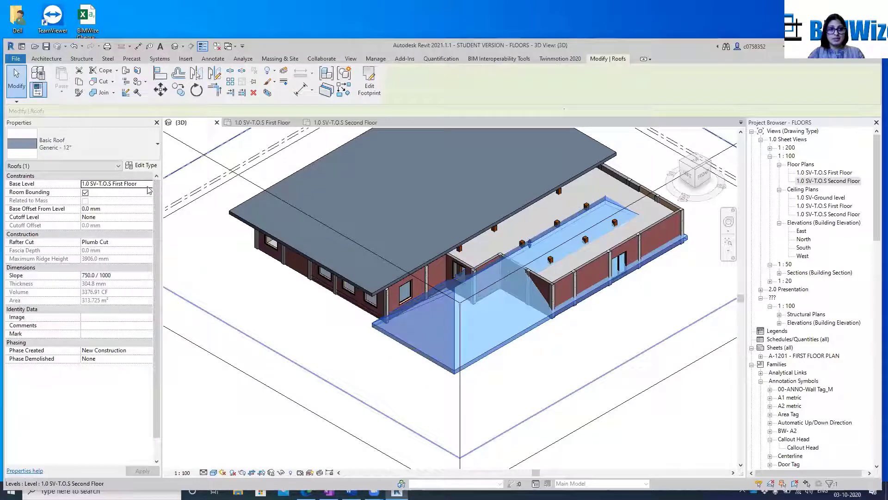
{"action": "left_click", "coordinate": [148, 185]}
{"action": "left_click", "coordinate": [120, 200]}
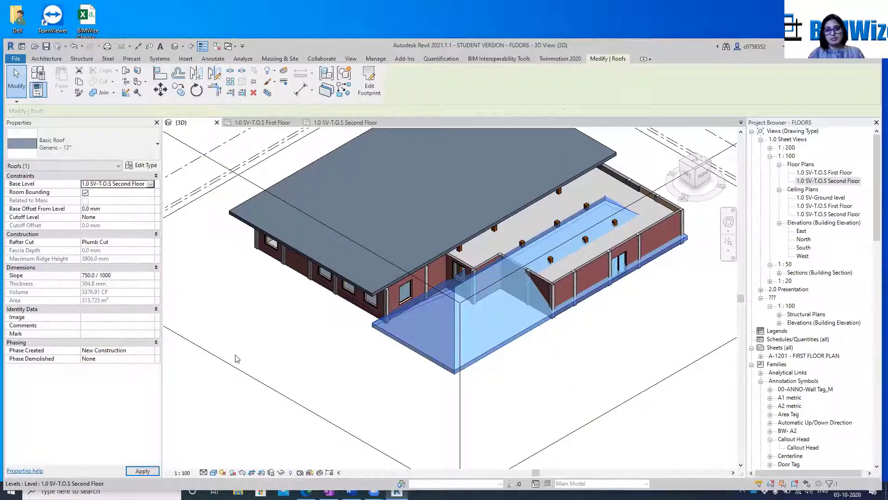
{"action": "left_click", "coordinate": [534, 360]}
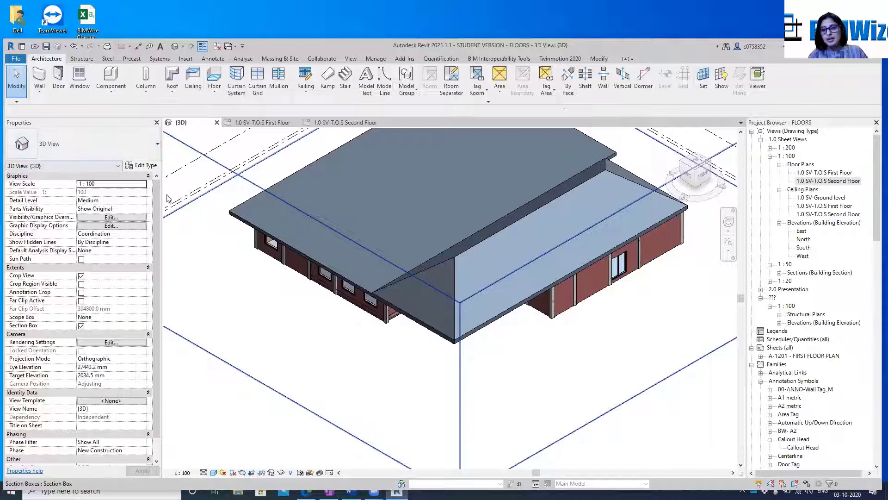
Edit the new roof's footprint and turn off Defines Slope for its three boundary lines away from the flat roof
{"action": "left_click", "coordinate": [411, 316]}
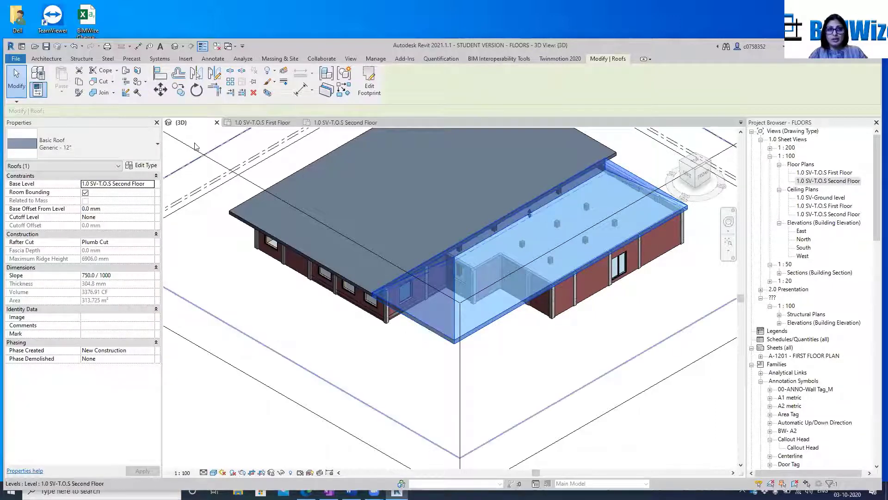
{"action": "left_click", "coordinate": [372, 88]}
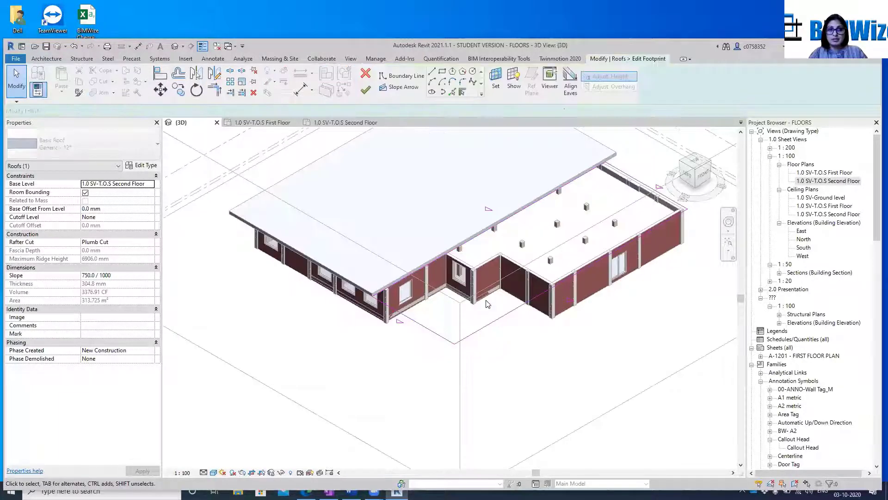
{"action": "left_click", "coordinate": [485, 332]}
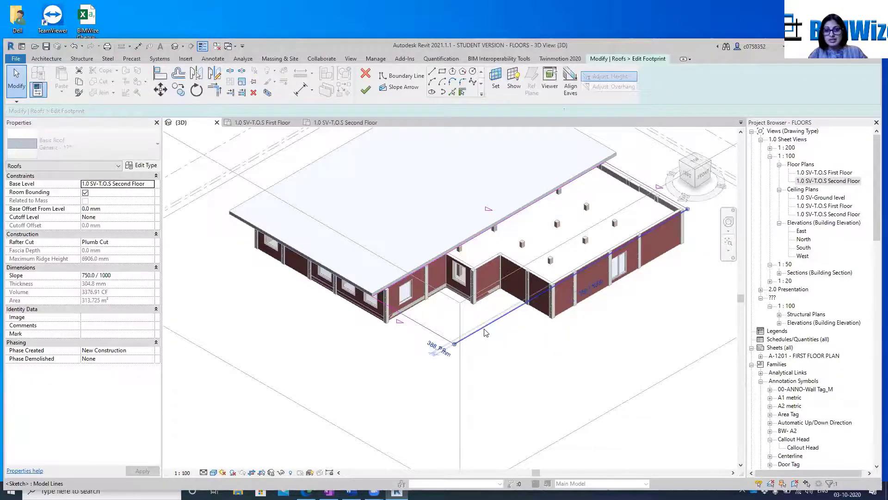
{"action": "left_click", "coordinate": [431, 330], "text": "ctrl"}
{"action": "left_click", "coordinate": [622, 170], "text": "ctrl"}
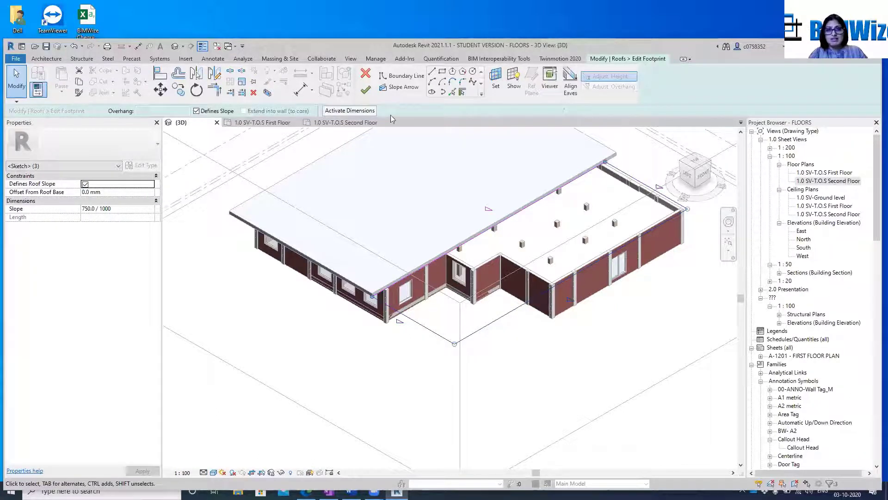
{"action": "left_click", "coordinate": [196, 111]}
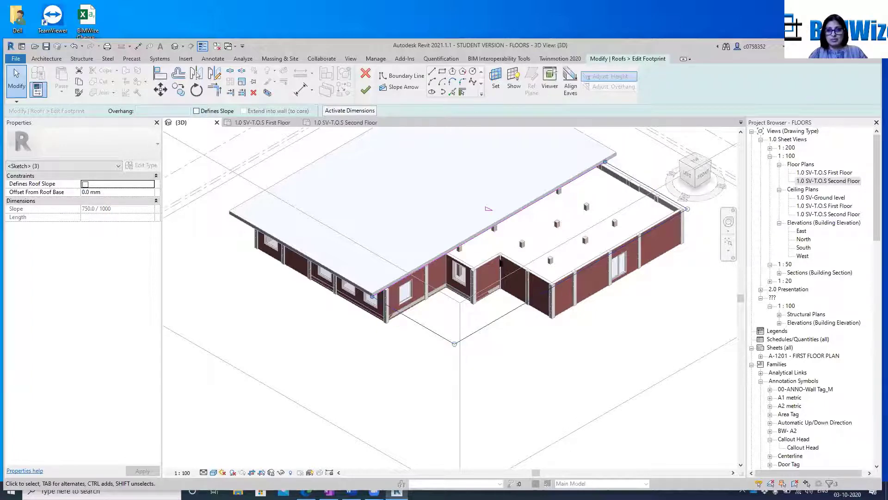
Set the slope of the boundary line beside the flat roof to 150/1000, finish the footprint edit and deselect the roof
{"action": "left_click", "coordinate": [481, 233]}
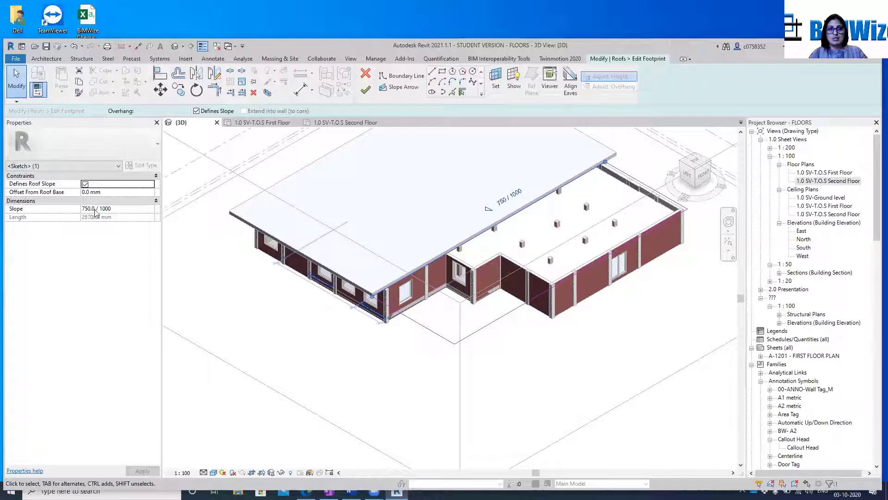
{"action": "double_click", "coordinate": [90, 209]}
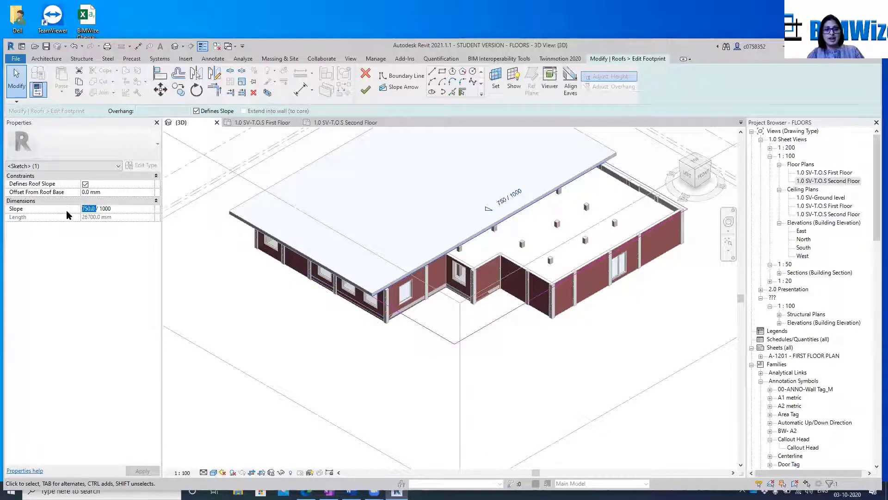
{"action": "type", "text": "150"}
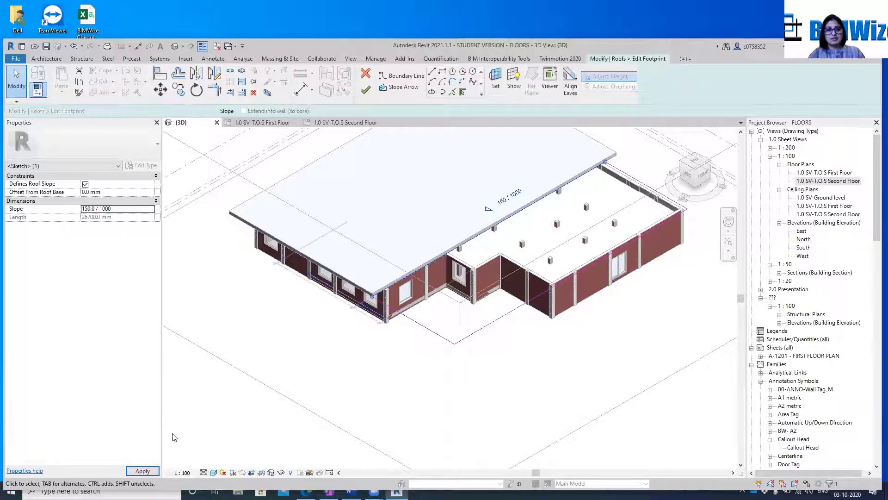
{"action": "left_click", "coordinate": [142, 471]}
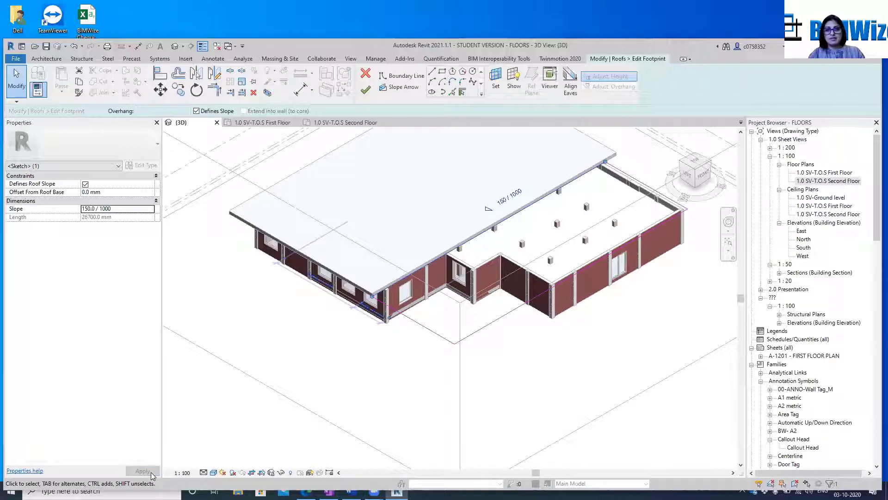
{"action": "left_click", "coordinate": [366, 89]}
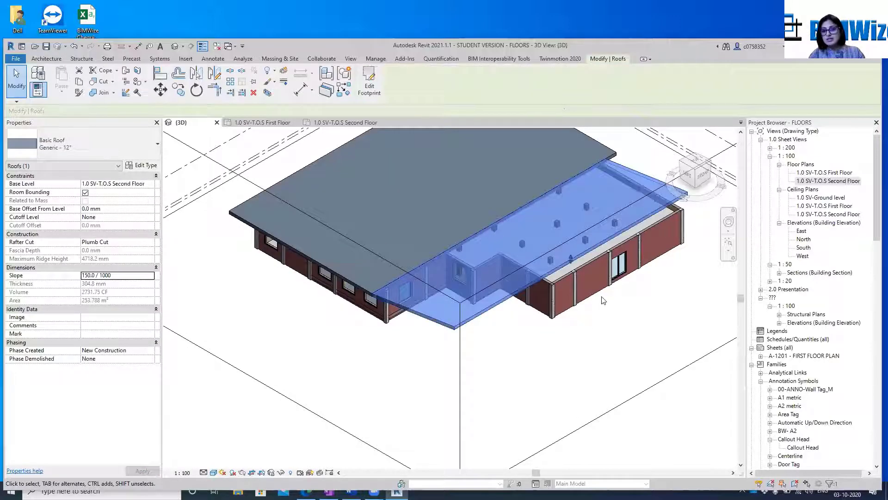
{"action": "key", "text": "Escape"}
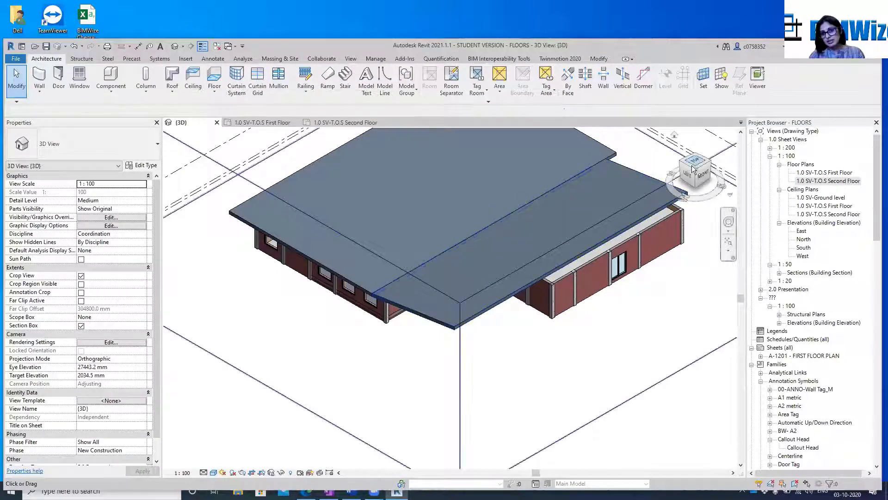
Raise the top of the brick side wall under the sloped roof's high end past the roof, to a top offset of about 2062 mm
{"action": "mouse_move", "coordinate": [693, 171]}
{"action": "left_mouse_down"}
{"action": "mouse_move", "coordinate": [697, 146]}
{"action": "mouse_move", "coordinate": [697, 172]}
{"action": "mouse_move", "coordinate": [632, 144]}
{"action": "mouse_move", "coordinate": [582, 172]}
{"action": "mouse_move", "coordinate": [525, 165]}
{"action": "mouse_move", "coordinate": [504, 198]}
{"action": "mouse_move", "coordinate": [484, 174]}
{"action": "left_mouse_up"}
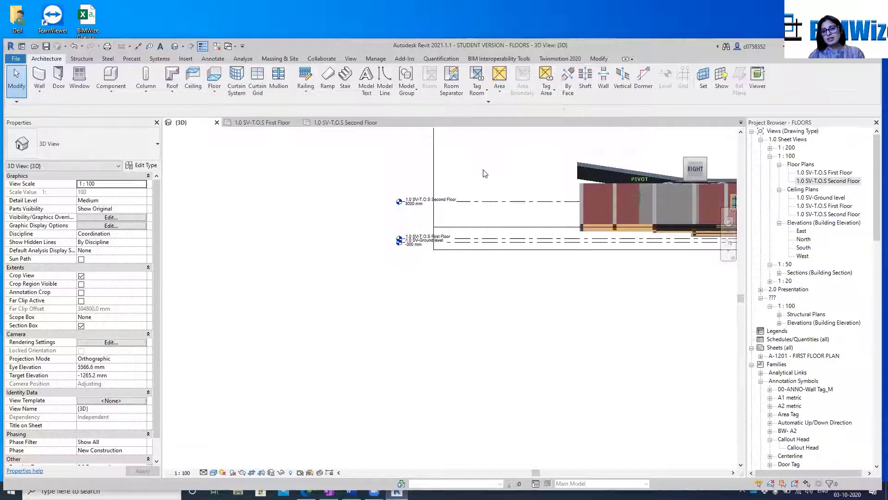
{"action": "scroll", "coordinate": [504, 234], "scroll_direction": "down", "scroll_amount": 1}
{"action": "middle_click_drag", "start_coordinate": [500, 311], "coordinate": [378, 365]}
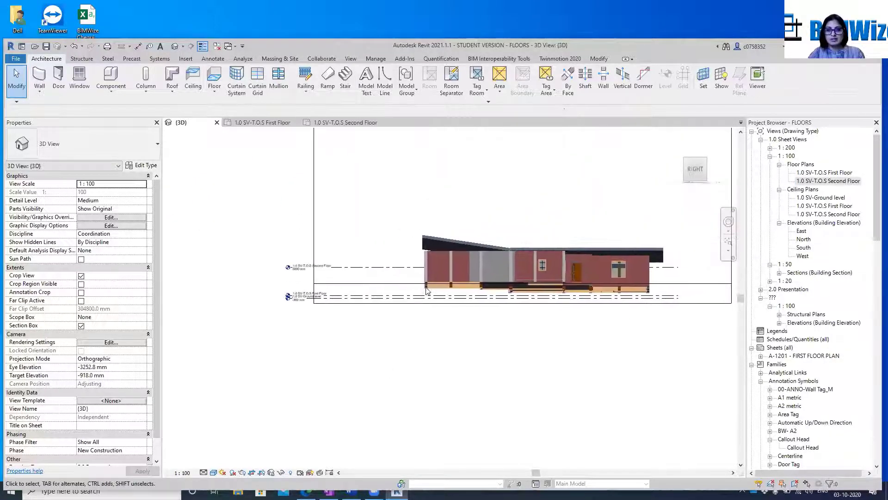
{"action": "left_click", "coordinate": [694, 169]}
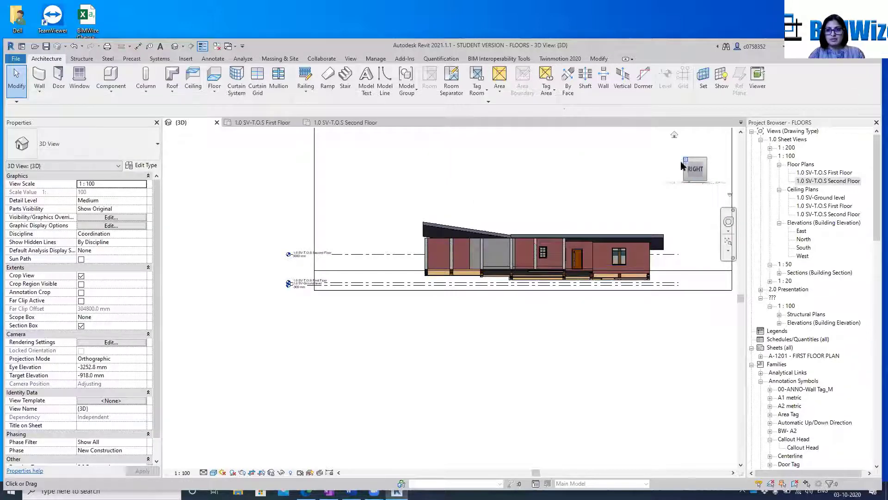
{"action": "mouse_move", "coordinate": [671, 174]}
{"action": "left_mouse_down"}
{"action": "mouse_move", "coordinate": [668, 184]}
{"action": "mouse_move", "coordinate": [724, 187]}
{"action": "mouse_move", "coordinate": [719, 203]}
{"action": "left_mouse_up"}
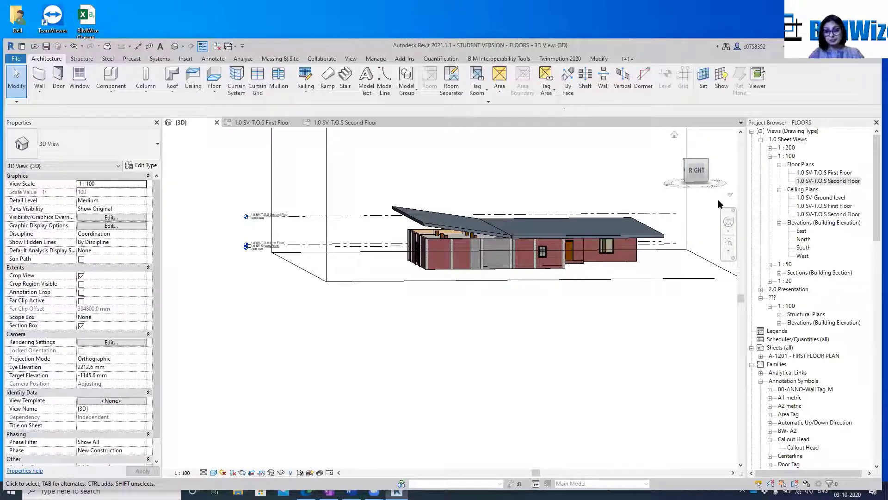
{"action": "scroll", "coordinate": [457, 204], "scroll_direction": "up", "scroll_amount": 1}
{"action": "scroll", "coordinate": [466, 305], "scroll_direction": "up", "scroll_amount": 8}
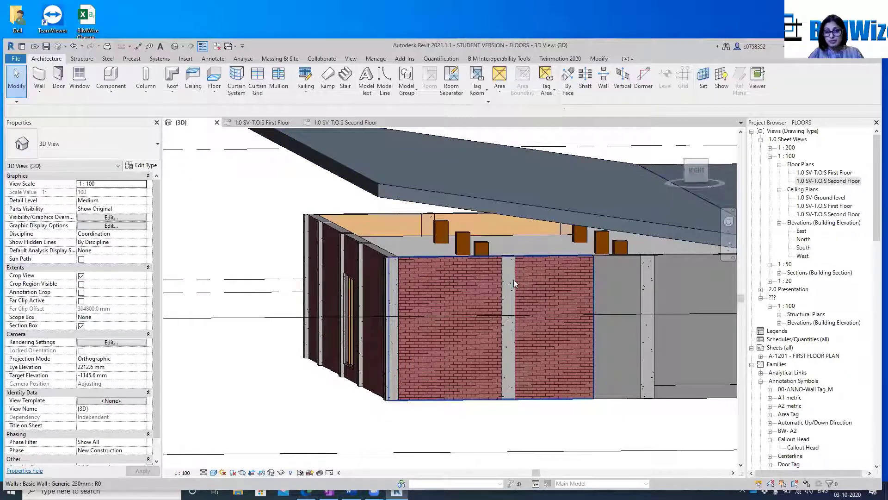
{"action": "left_click", "coordinate": [483, 251]}
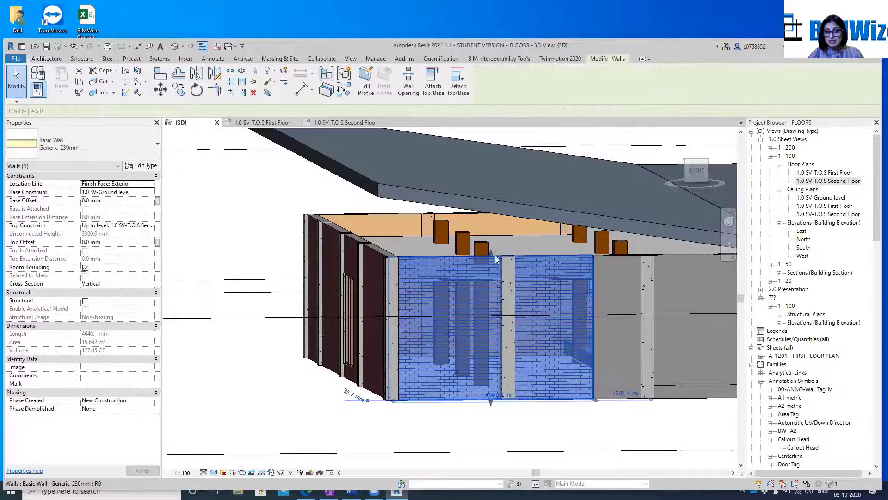
{"action": "left_click_drag", "start_coordinate": [491, 251], "coordinate": [491, 165]}
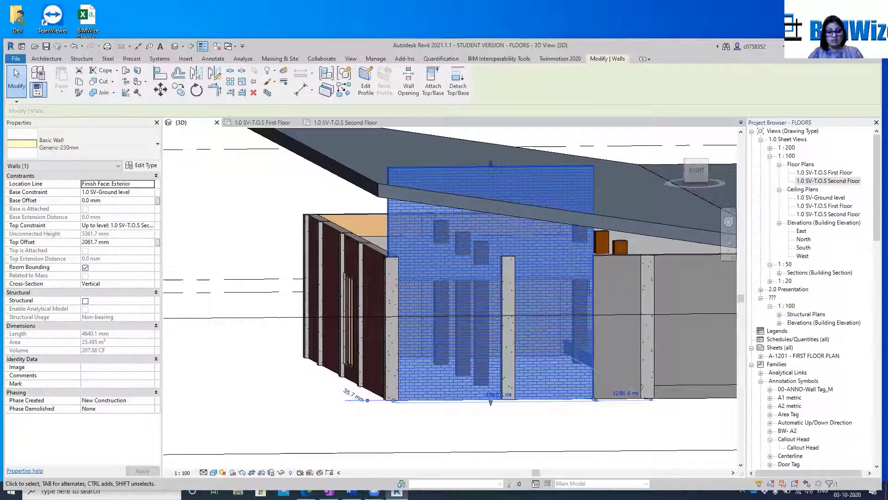
Undo the brick side wall's last height change and attach the wall's top to the sloped roof
{"action": "key", "text": "Escape"}
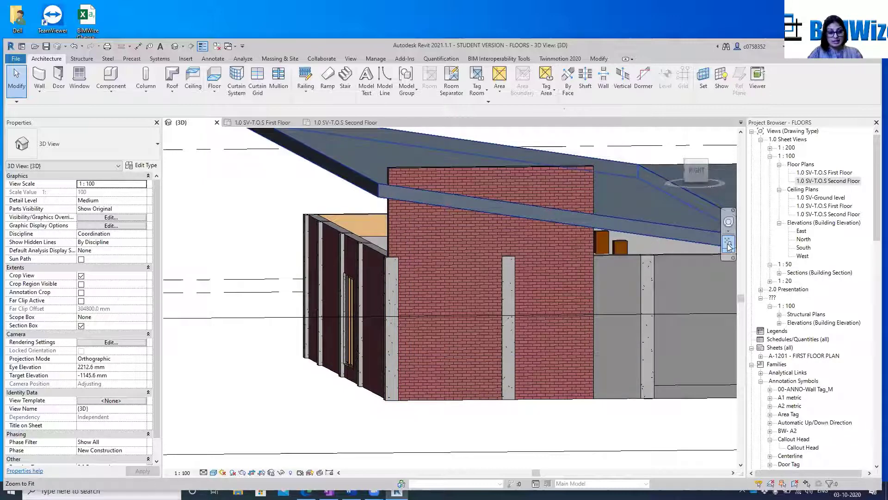
{"action": "key", "text": "ctrl+z"}
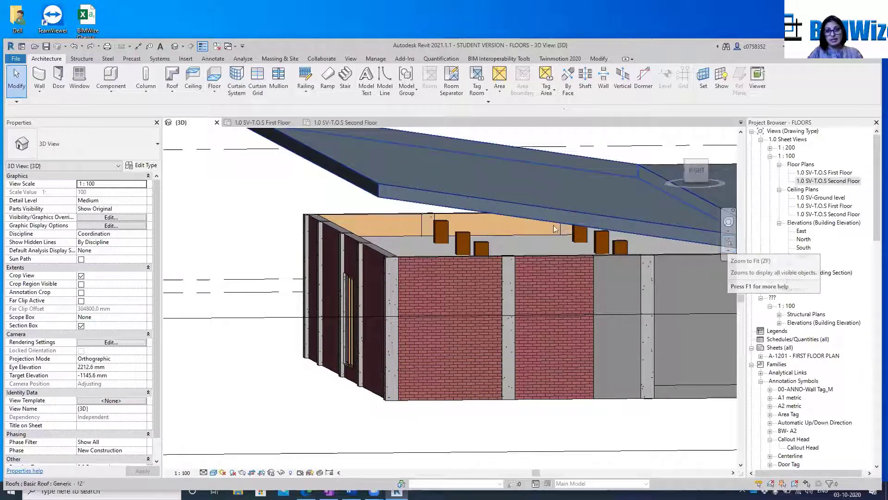
{"action": "left_click", "coordinate": [432, 262]}
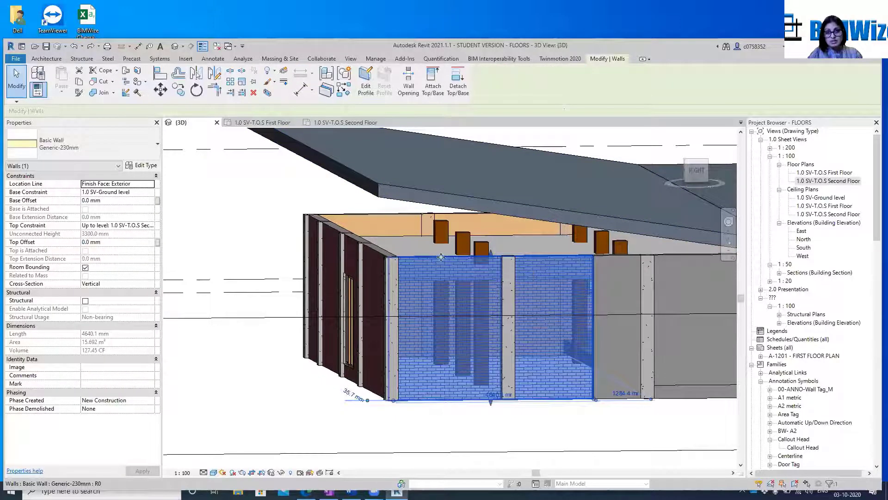
{"action": "left_click", "coordinate": [433, 86]}
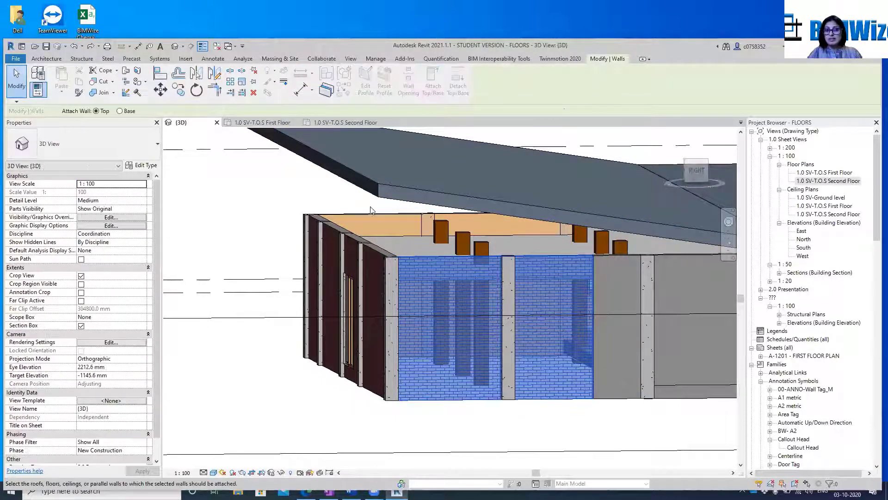
{"action": "left_click", "coordinate": [368, 184]}
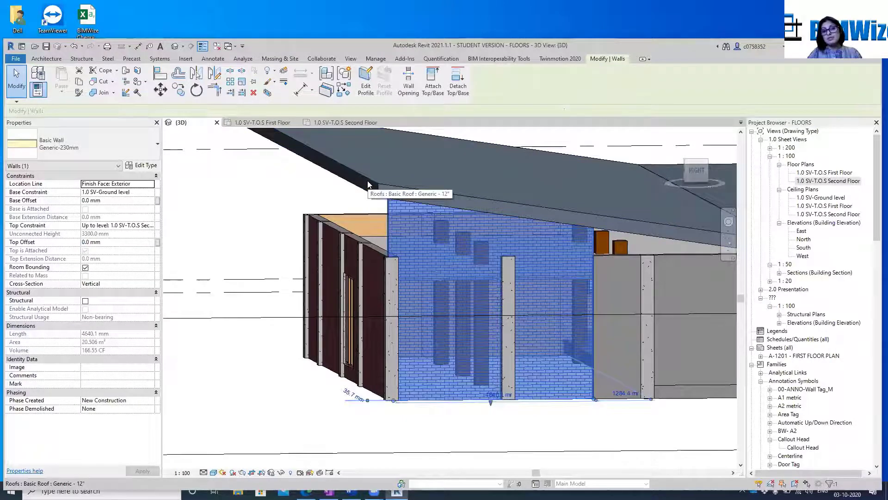
{"action": "key", "text": "Escape"}
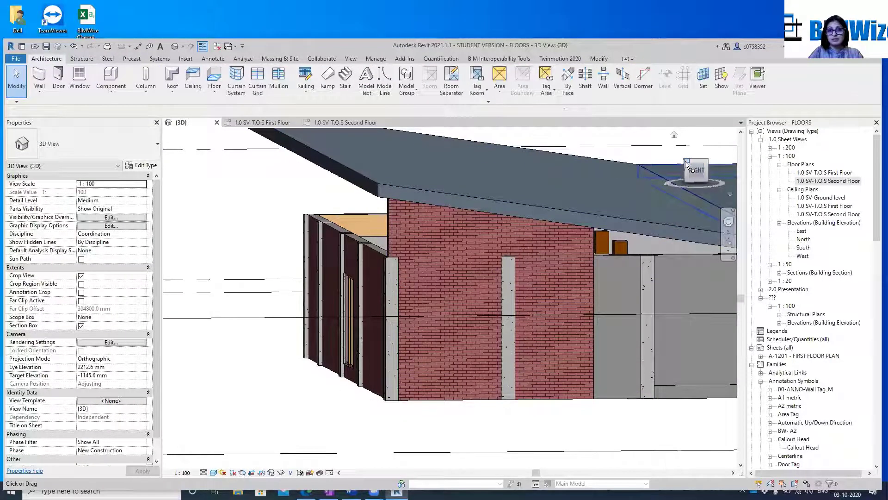
Select all 12 x 12 concrete square columns visible in the view and attach their tops to the sloped roof
{"action": "left_click", "coordinate": [686, 164]}
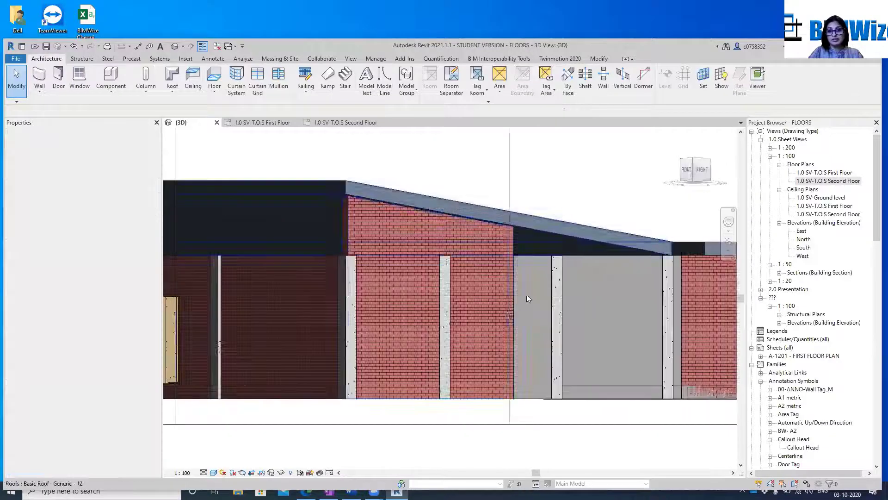
{"action": "left_click", "coordinate": [446, 275]}
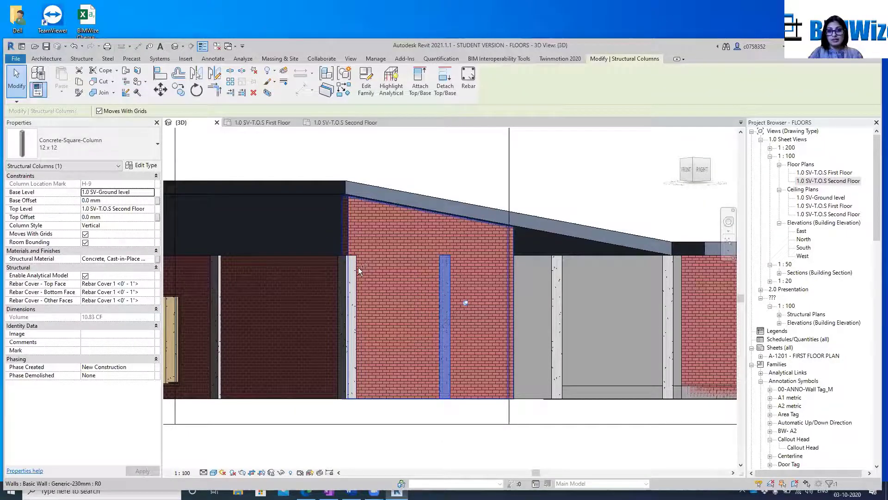
{"action": "right_click", "coordinate": [450, 272]}
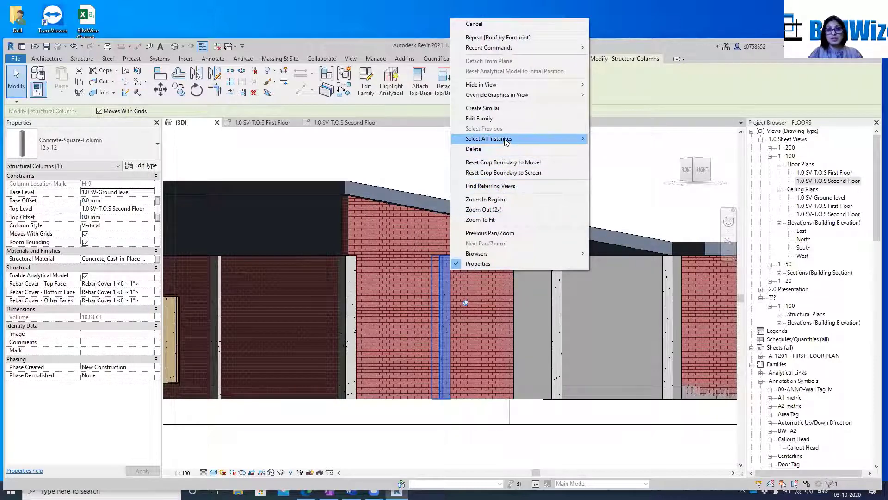
{"action": "mouse_move", "coordinate": [584, 140]}
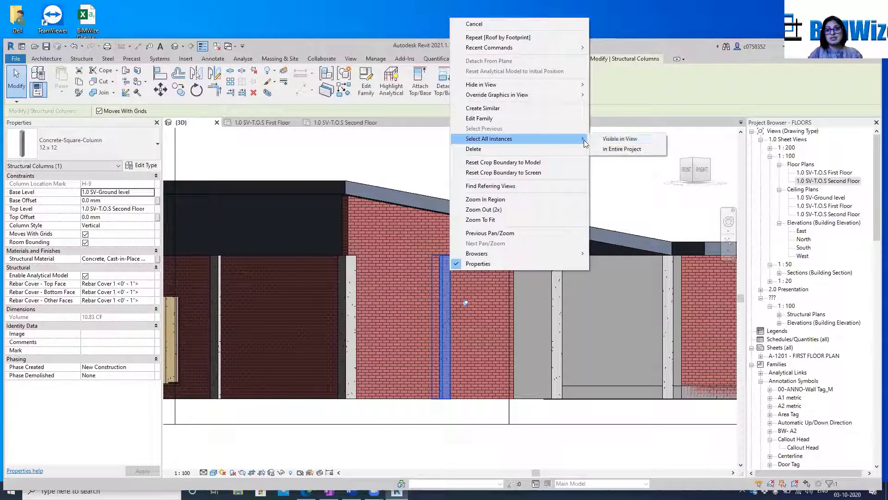
{"action": "left_click", "coordinate": [623, 141]}
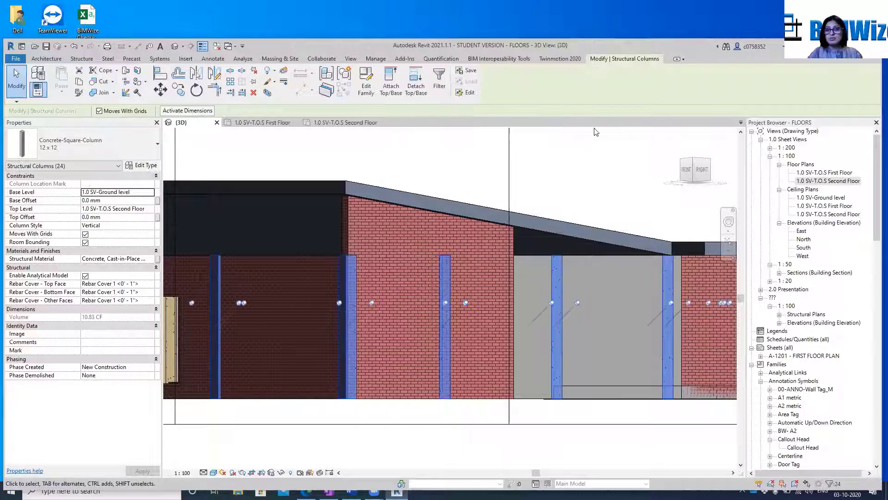
{"action": "left_click", "coordinate": [390, 83]}
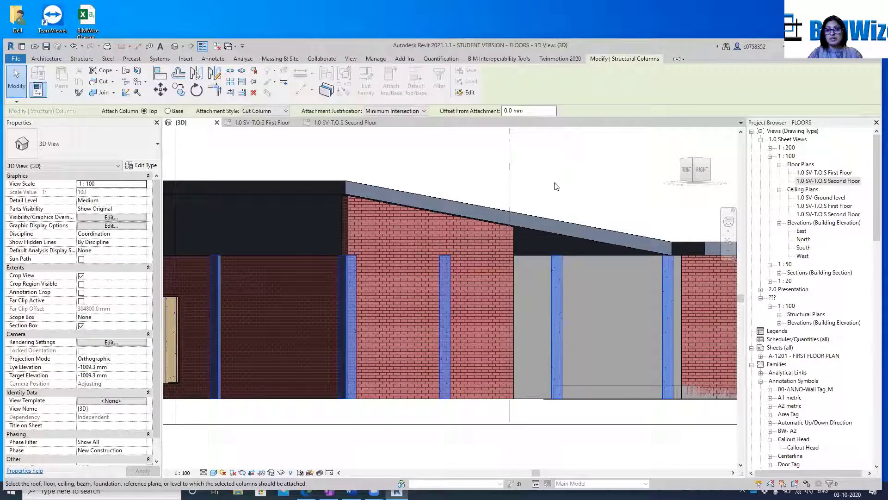
{"action": "left_click", "coordinate": [554, 222]}
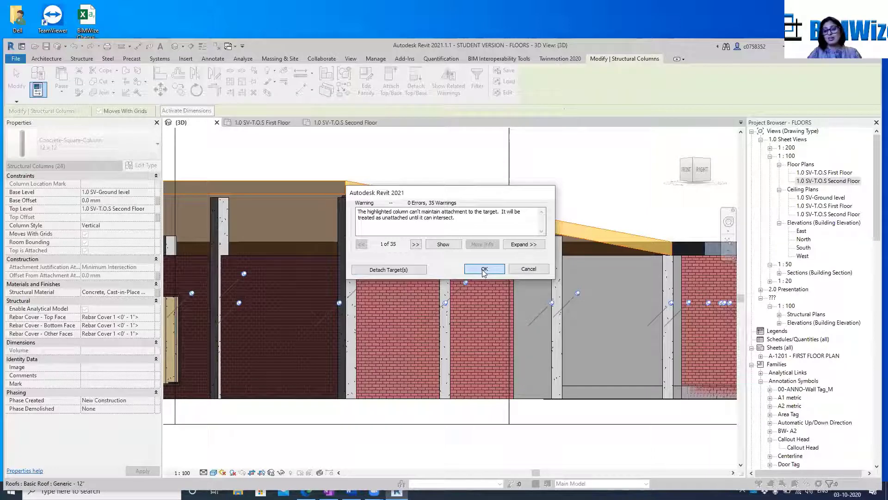
{"action": "left_click", "coordinate": [484, 270]}
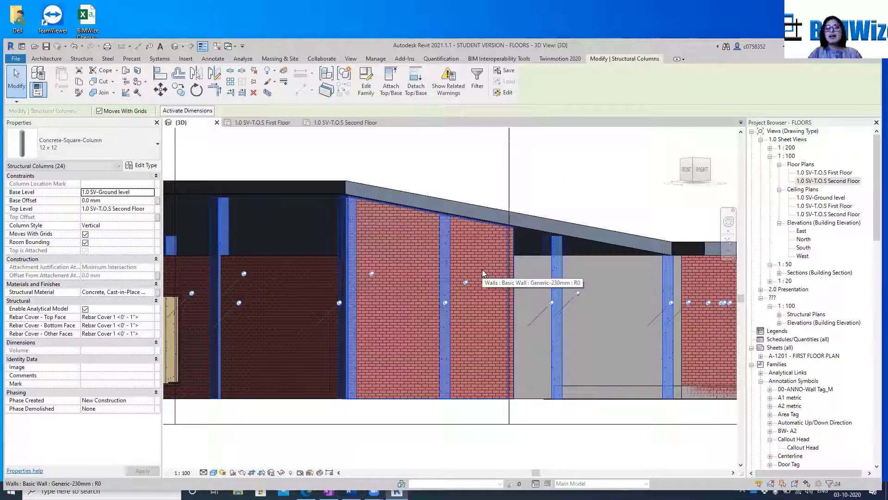
{"action": "key", "text": "Escape"}
Change the long brick wall with the door under the sloped roof's high edge to the Curtain Wall 1 type
{"action": "scroll", "coordinate": [474, 267], "scroll_direction": "down", "scroll_amount": 5}
{"action": "scroll", "coordinate": [281, 262], "scroll_direction": "up", "scroll_amount": 1}
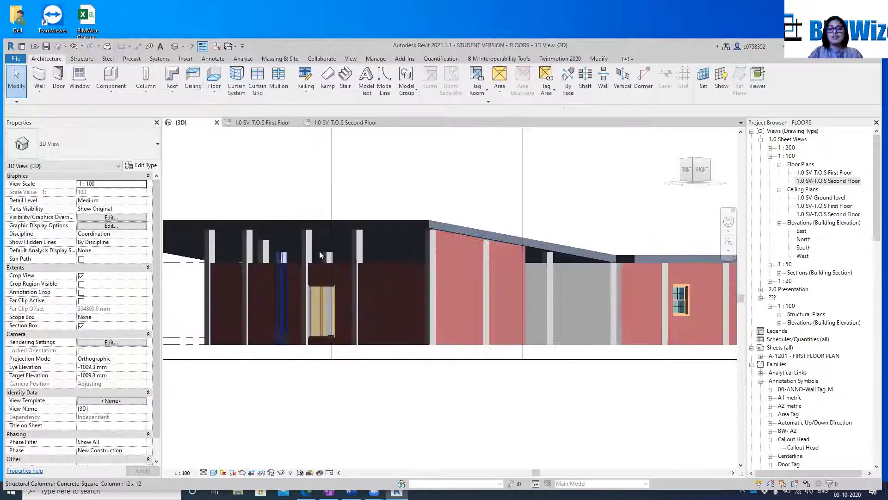
{"action": "scroll", "coordinate": [400, 250], "scroll_direction": "up", "scroll_amount": 5}
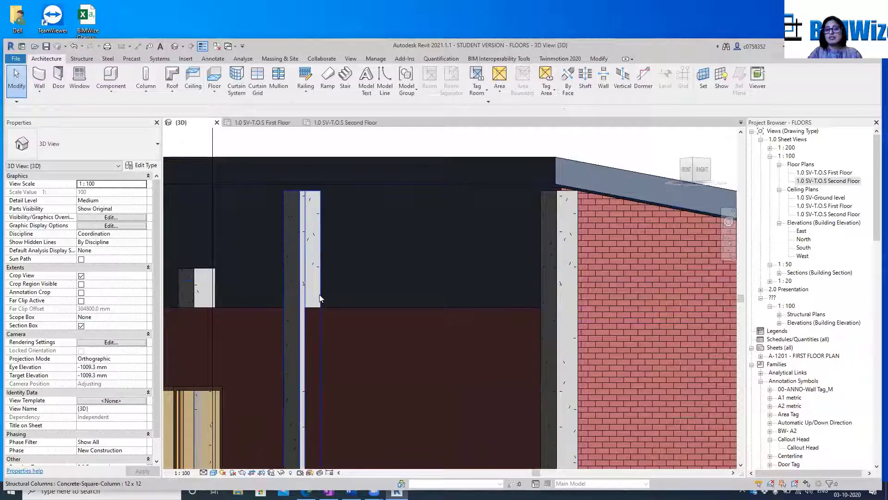
{"action": "scroll", "coordinate": [618, 277], "scroll_direction": "down", "scroll_amount": 3}
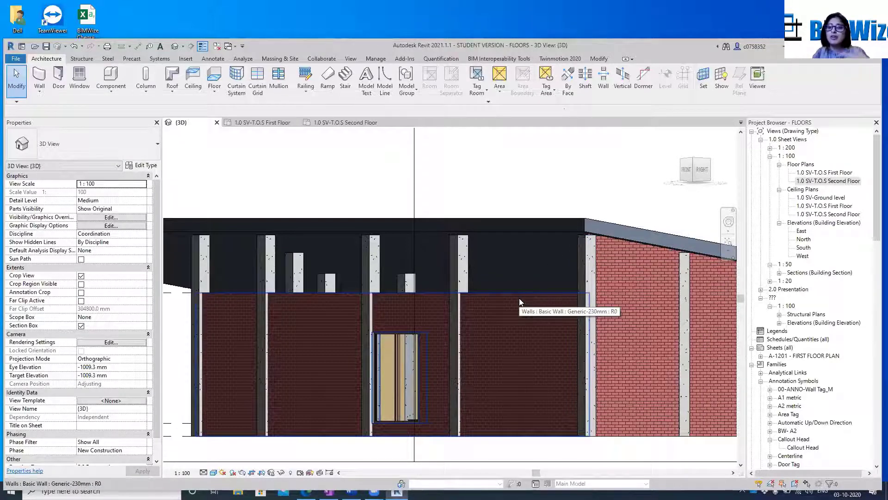
{"action": "scroll", "coordinate": [519, 298], "scroll_direction": "down", "scroll_amount": 1}
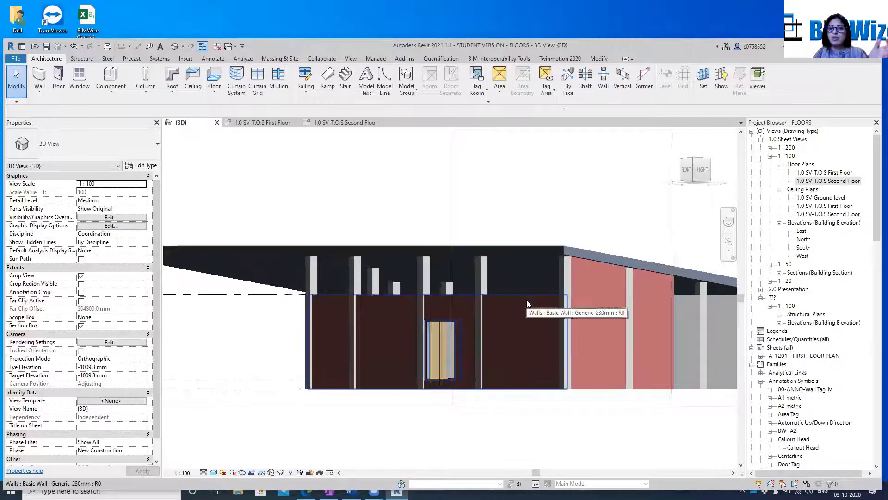
{"action": "left_click", "coordinate": [527, 304]}
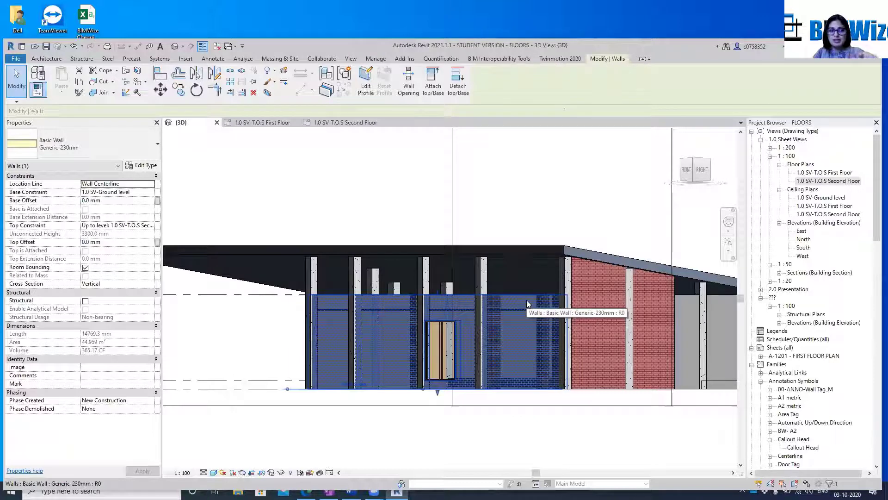
{"action": "left_click", "coordinate": [84, 142]}
{"action": "scroll", "coordinate": [67, 291], "scroll_direction": "down", "scroll_amount": 6}
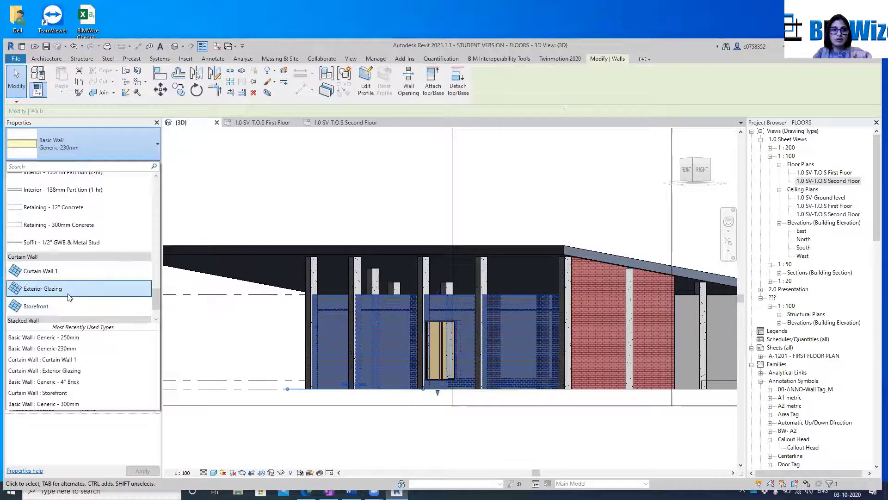
{"action": "left_click", "coordinate": [76, 271]}
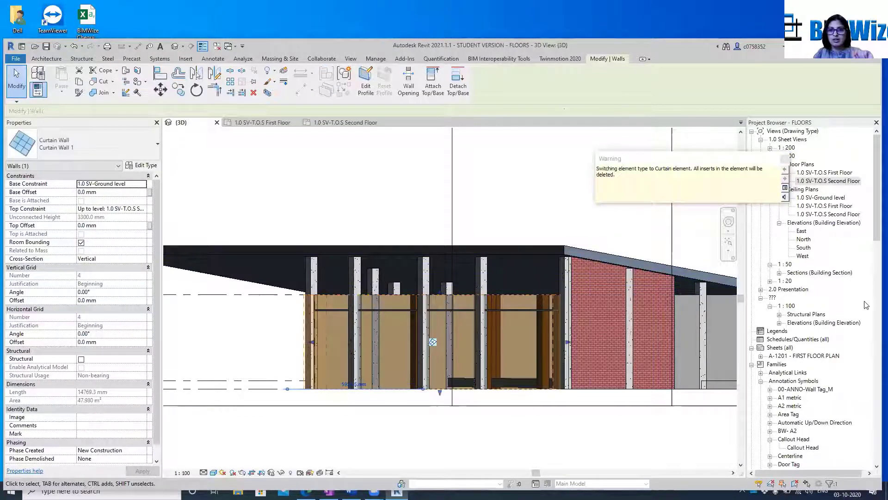
{"action": "key", "text": "Escape"}
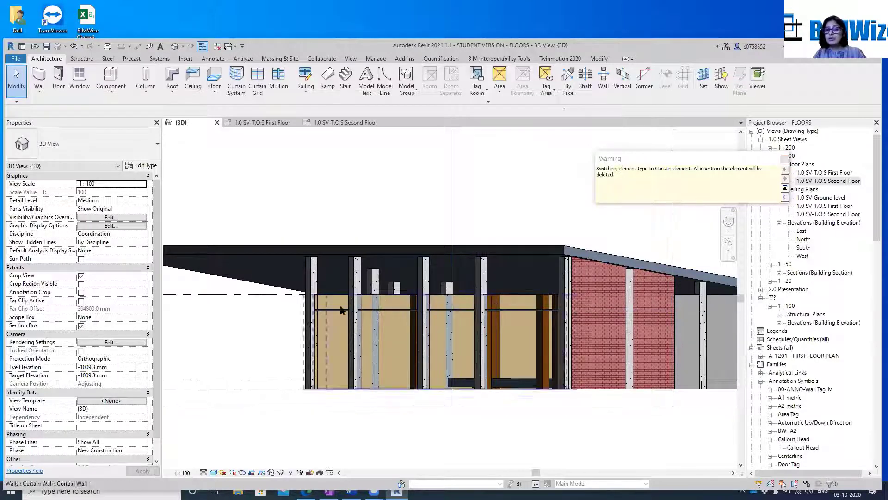
{"action": "left_click", "coordinate": [785, 160]}
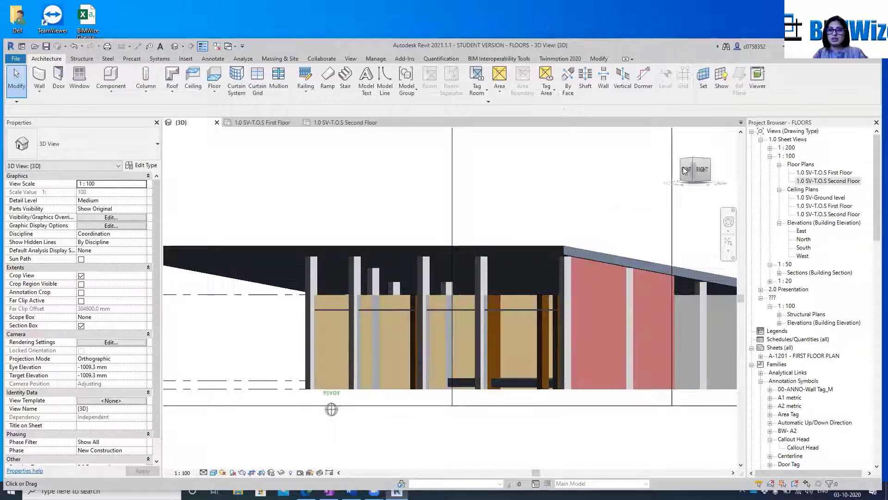
Attach the top of the new curtain wall to the sloped roof above it and clear the selection
{"action": "left_click_drag", "start_coordinate": [685, 171], "coordinate": [569, 238]}
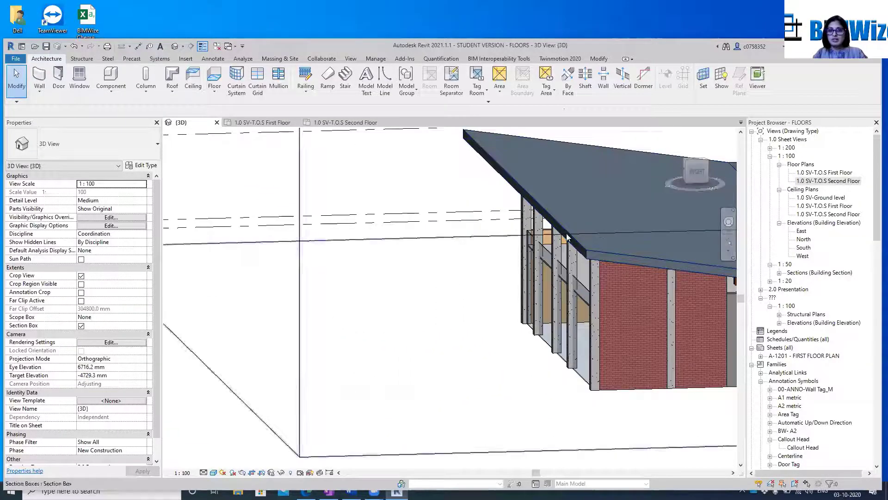
{"action": "scroll", "coordinate": [567, 237], "scroll_direction": "up", "scroll_amount": 5}
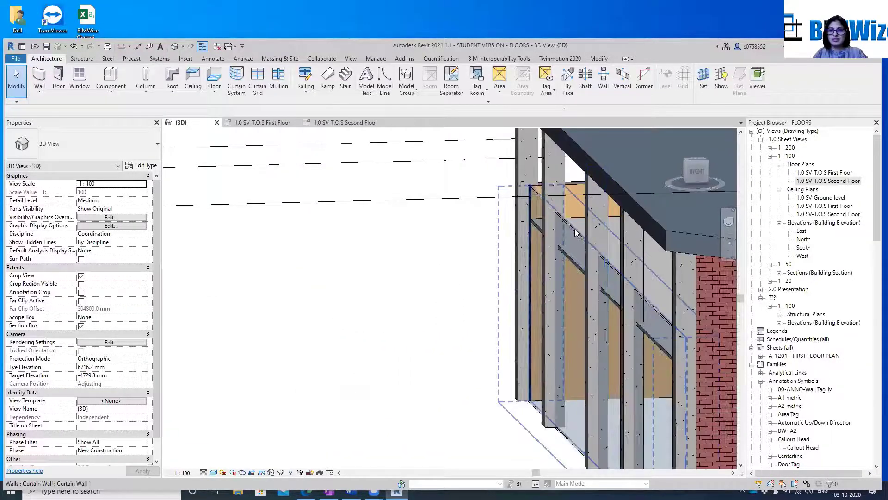
{"action": "left_click", "coordinate": [576, 233]}
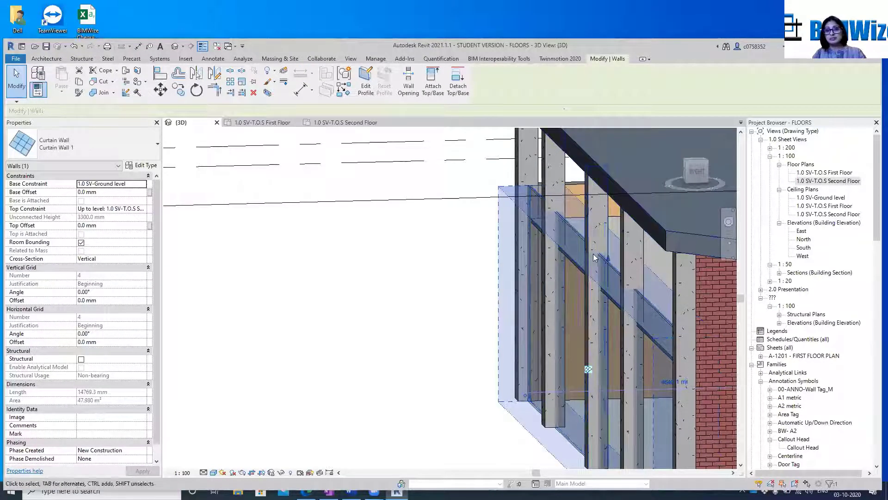
{"action": "left_click", "coordinate": [491, 185]}
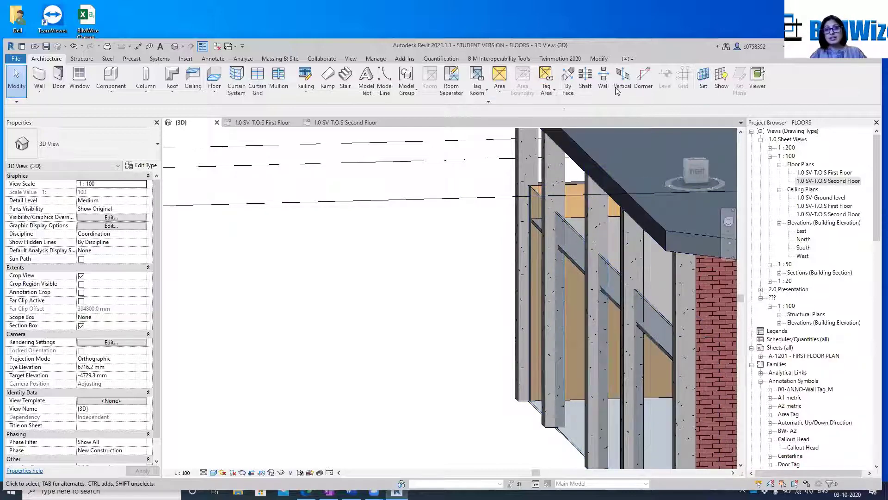
{"action": "left_click", "coordinate": [570, 225]}
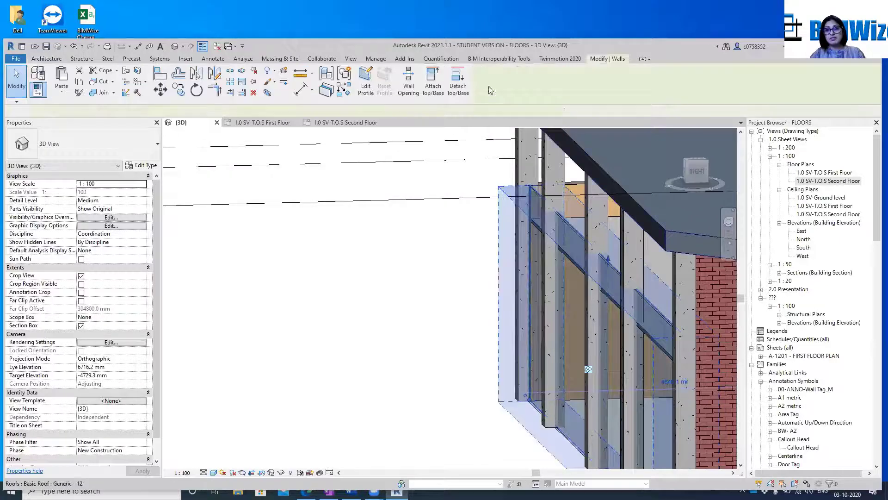
{"action": "key", "text": "Escape"}
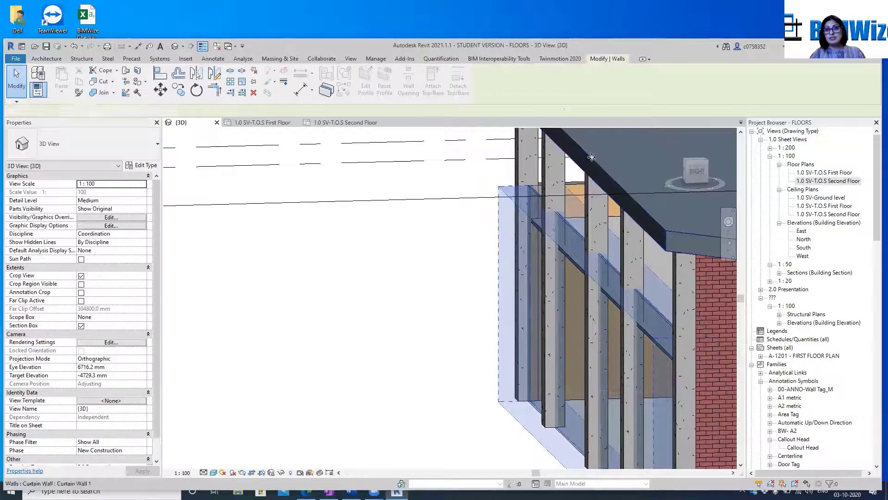
{"action": "scroll", "coordinate": [556, 286], "scroll_direction": "down", "scroll_amount": 5}
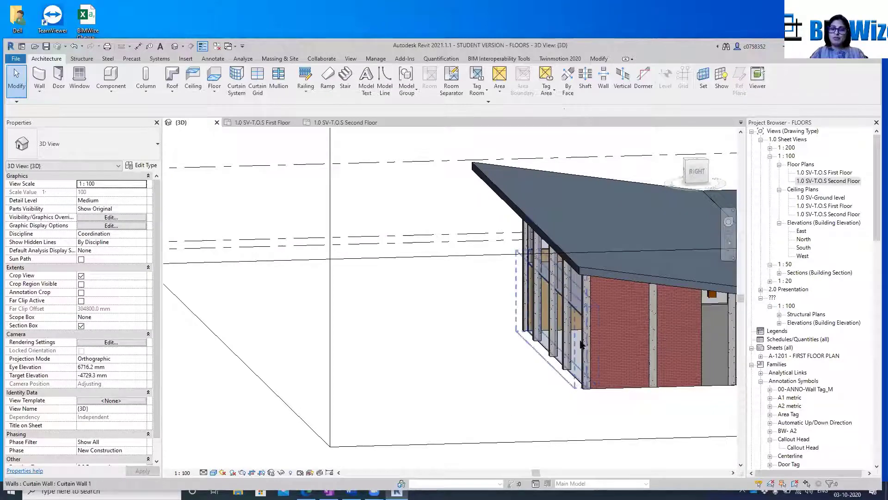
Examine the building's left-front corner under the sloped roof for brick walls that are not attached to it
{"action": "left_click", "coordinate": [683, 157]}
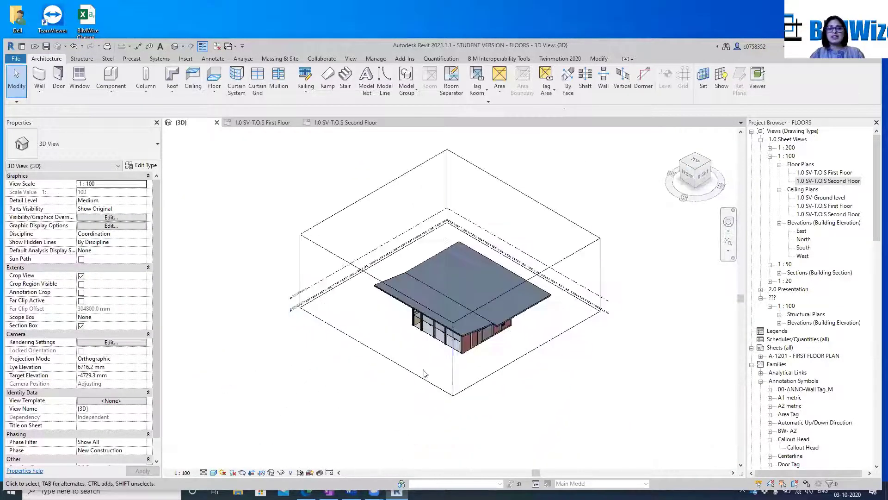
{"action": "scroll", "coordinate": [421, 346], "scroll_direction": "up", "scroll_amount": 5}
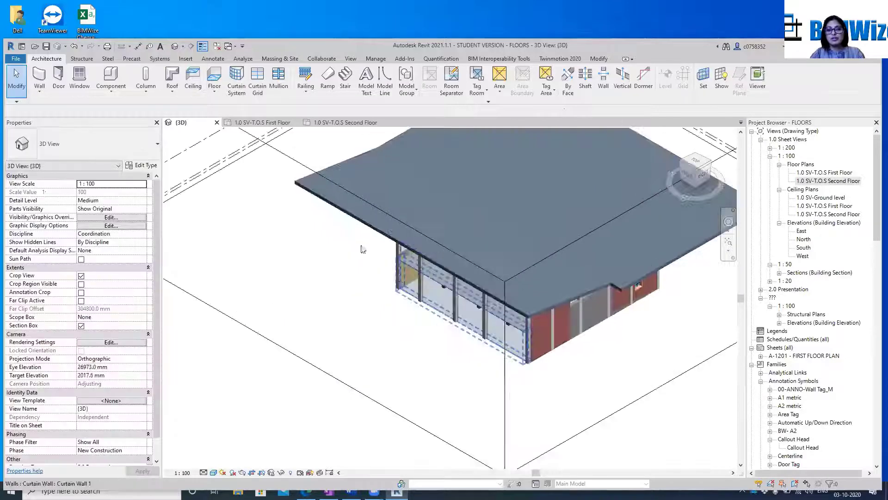
{"action": "left_click", "coordinate": [680, 163]}
{"action": "scroll", "coordinate": [550, 267], "scroll_direction": "up", "scroll_amount": 6}
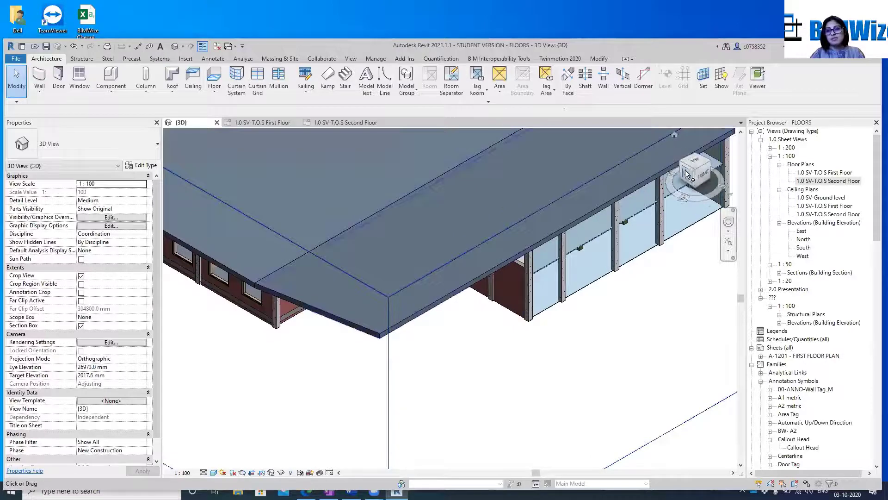
{"action": "mouse_move", "coordinate": [698, 171]}
{"action": "left_mouse_down"}
{"action": "mouse_move", "coordinate": [697, 142]}
{"action": "mouse_move", "coordinate": [699, 152]}
{"action": "left_mouse_up"}
{"action": "scroll", "coordinate": [411, 196], "scroll_direction": "up", "scroll_amount": 3}
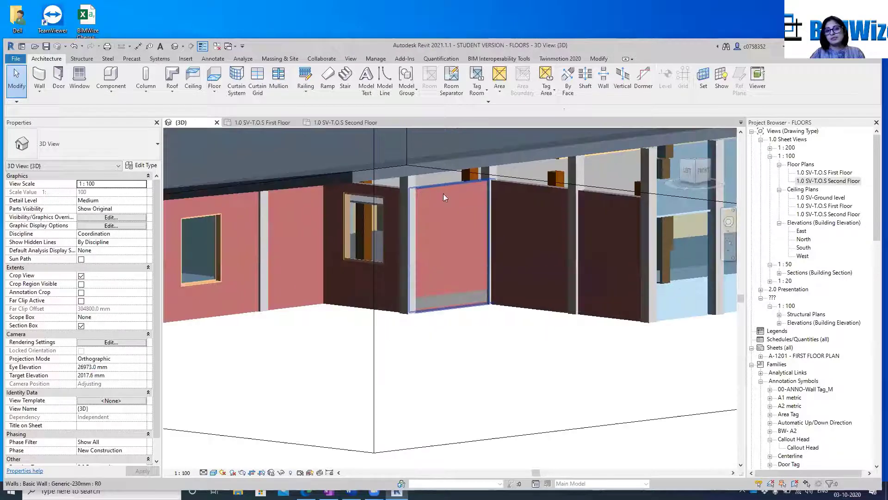
{"action": "left_click", "coordinate": [478, 207]}
{"action": "left_click", "coordinate": [527, 215], "text": "ctrl"}
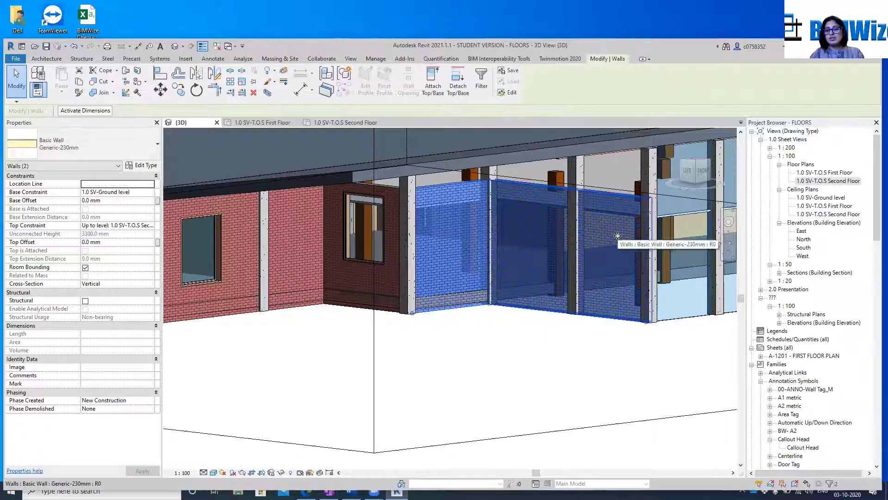
{"action": "left_click", "coordinate": [389, 192], "text": "ctrl"}
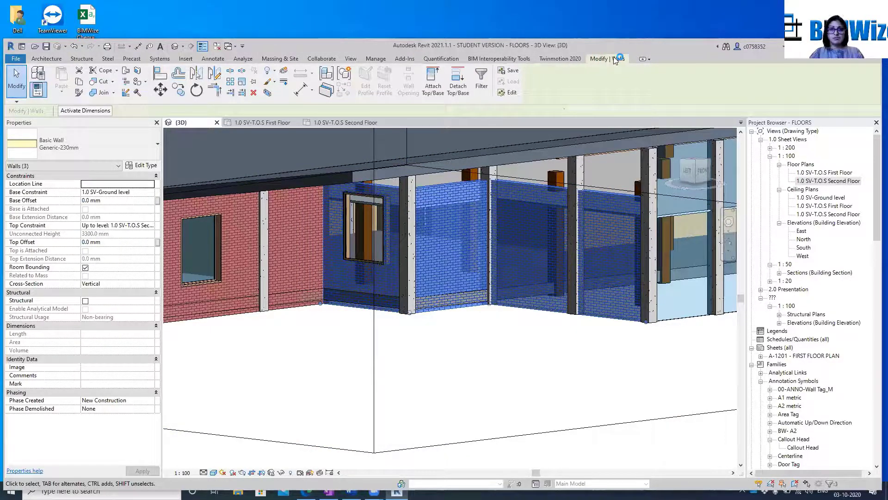
{"action": "left_click", "coordinate": [46, 59]}
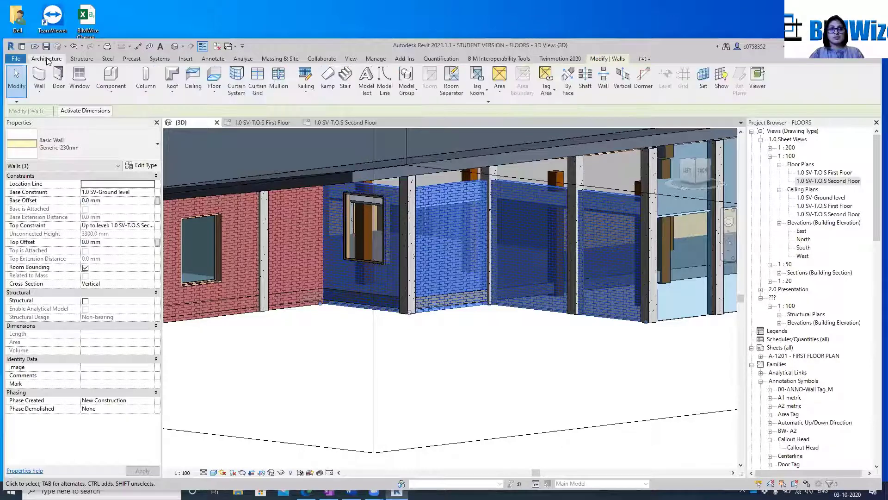
{"action": "key", "text": "Escape"}
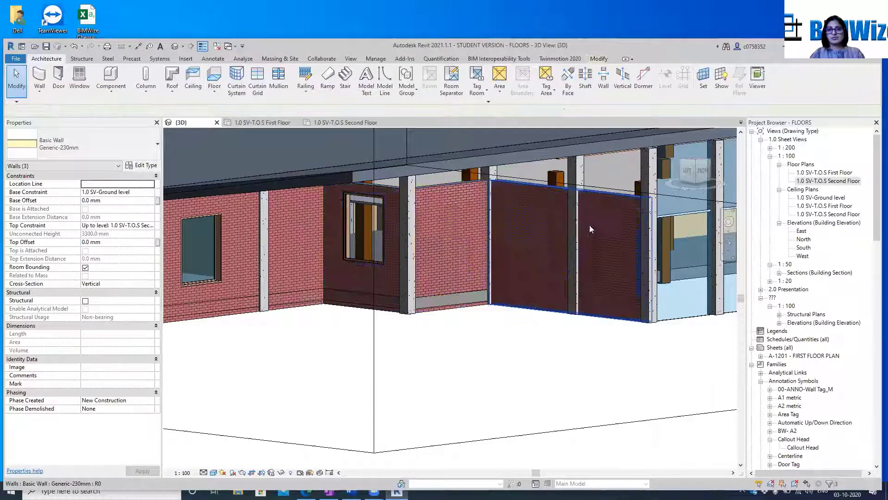
Attach the top of the long brick wall next to the glazed curtain wall to the sloped roof
{"action": "left_click", "coordinate": [619, 208]}
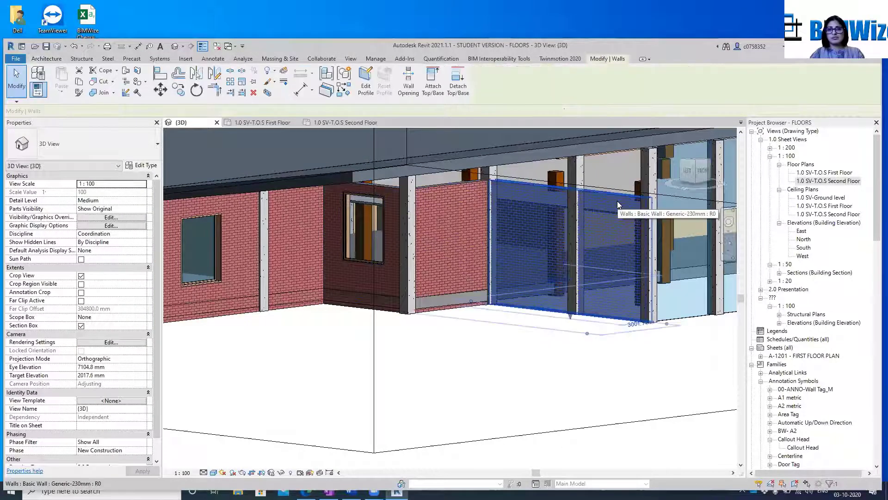
{"action": "left_click", "coordinate": [433, 83]}
{"action": "left_click", "coordinate": [540, 153]}
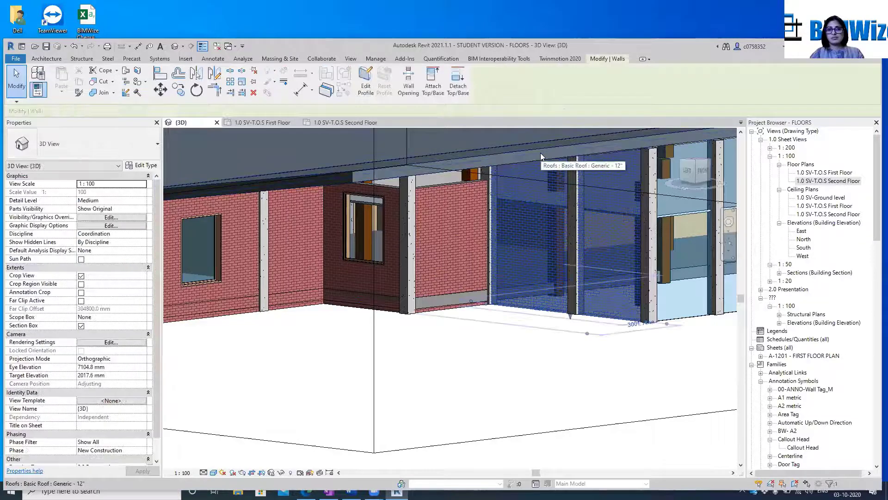
Attach the tops of the short recessed brick wall and the adjoining brick wall with the window to the sloped roof, clearing the selection
{"action": "left_click", "coordinate": [467, 188]}
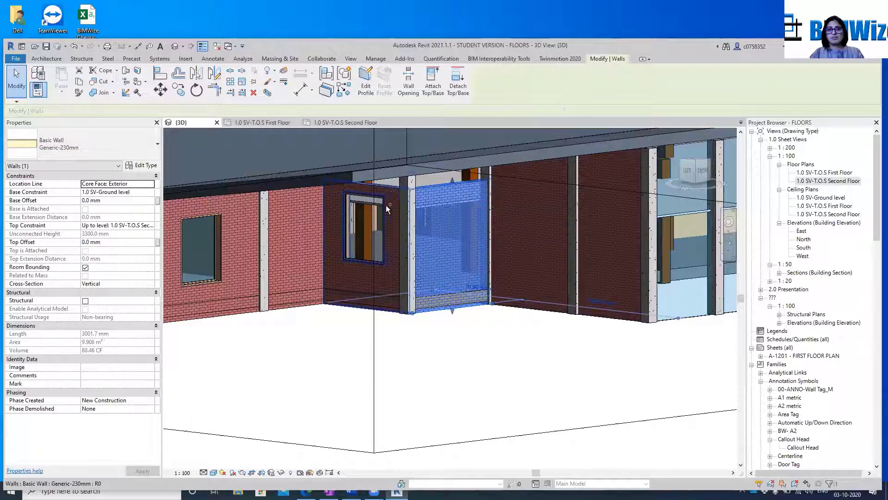
{"action": "left_click", "coordinate": [394, 189], "text": "ctrl"}
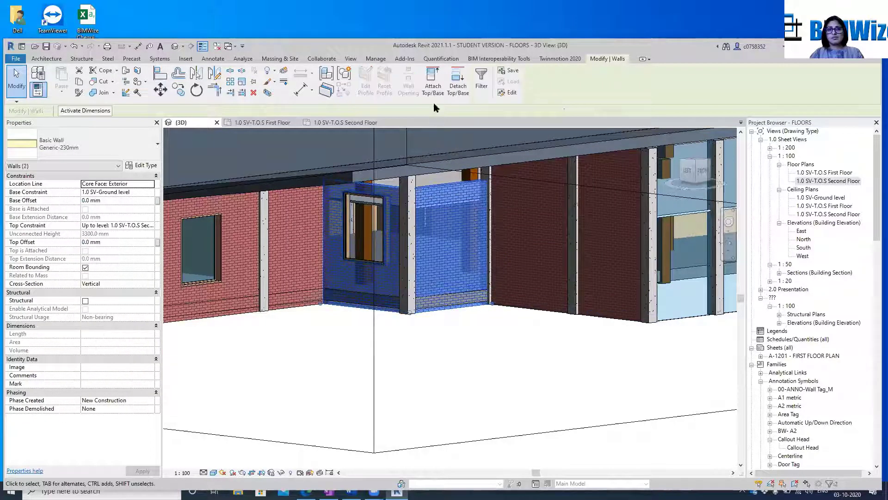
{"action": "left_click", "coordinate": [433, 85]}
{"action": "left_click", "coordinate": [483, 153]}
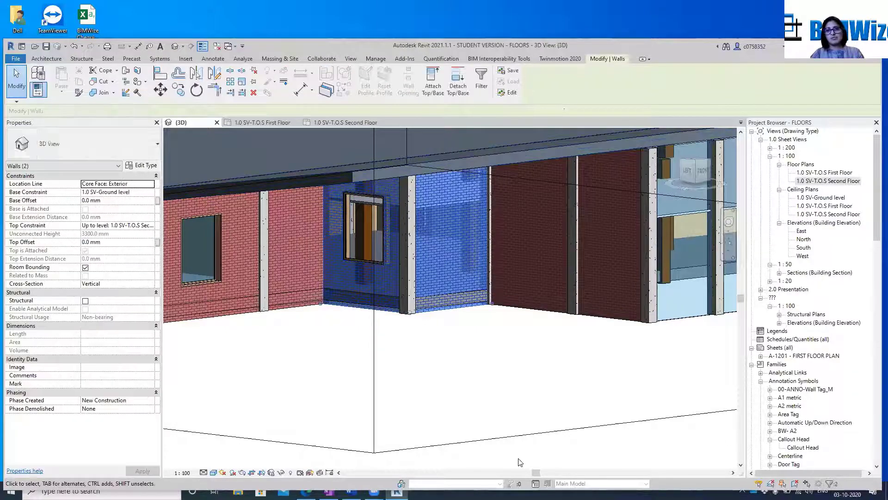
{"action": "left_click", "coordinate": [518, 457]}
Inspect how the brick walls, columns and glazed curtain walls meet the sloped roof, up close and from a distance
{"action": "scroll", "coordinate": [488, 206], "scroll_direction": "down", "scroll_amount": 3}
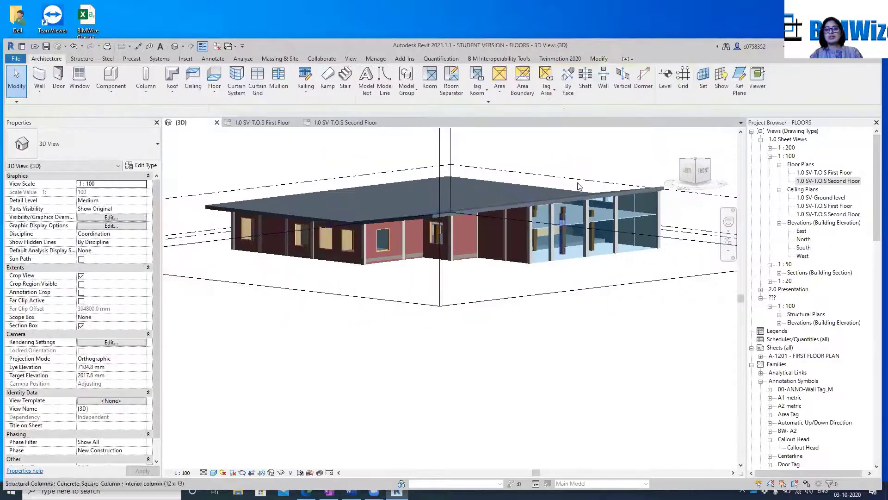
{"action": "scroll", "coordinate": [699, 208], "scroll_direction": "up", "scroll_amount": 3}
{"action": "scroll", "coordinate": [518, 276], "scroll_direction": "up", "scroll_amount": 3}
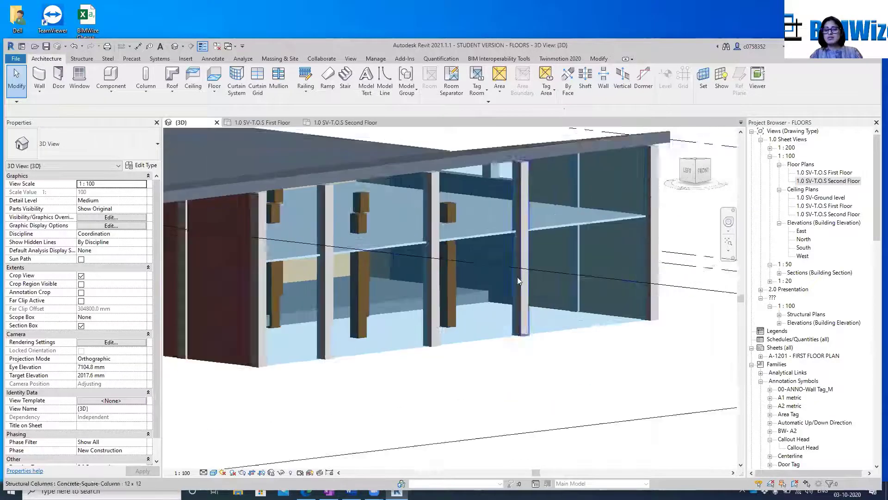
{"action": "middle_click_drag", "start_coordinate": [564, 263], "coordinate": [483, 367]}
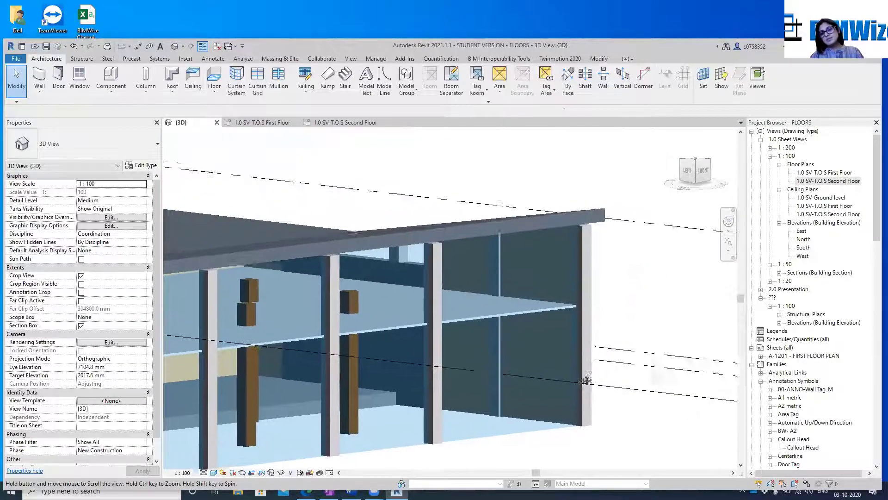
{"action": "scroll", "coordinate": [483, 367], "scroll_direction": "down", "scroll_amount": 5}
{"action": "scroll", "coordinate": [413, 352], "scroll_direction": "down", "scroll_amount": 3}
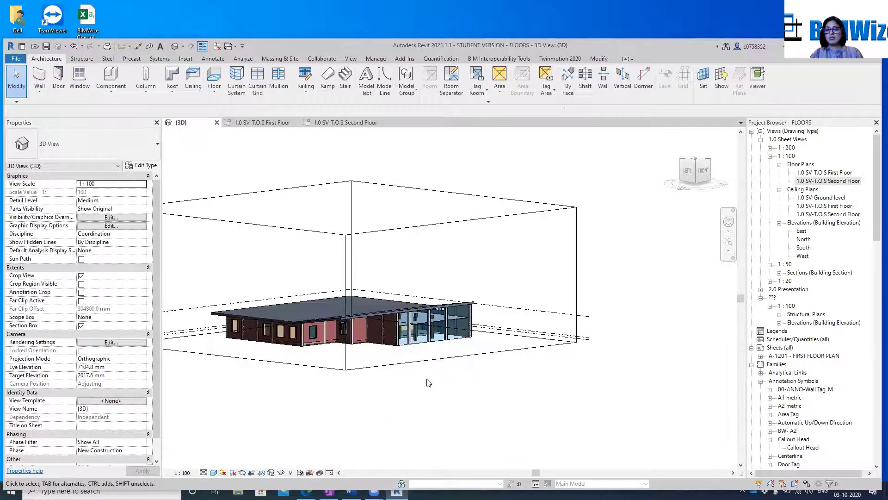
{"action": "scroll", "coordinate": [490, 340], "scroll_direction": "up", "scroll_amount": 4}
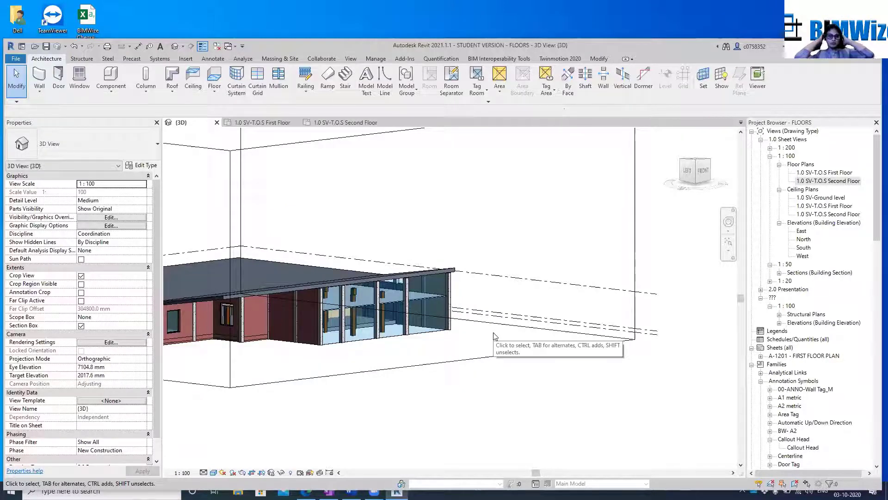
{"action": "left_click", "coordinate": [493, 334]}
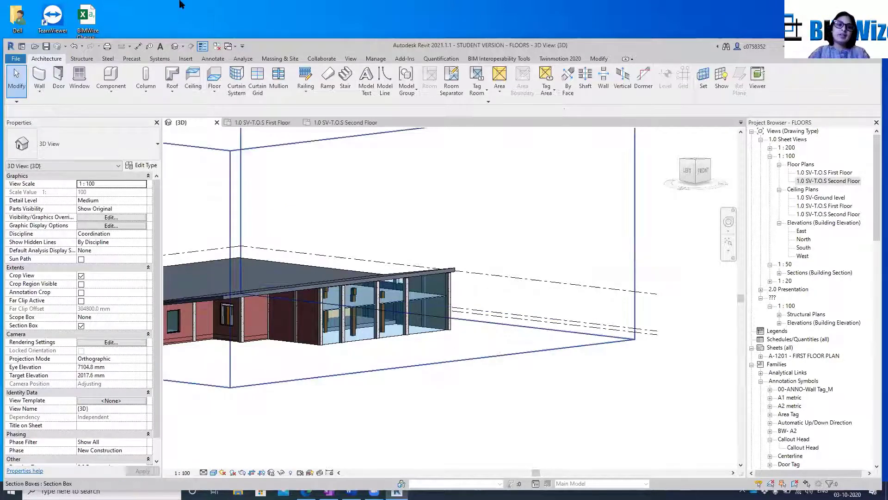
{"action": "left_click", "coordinate": [358, 163]}
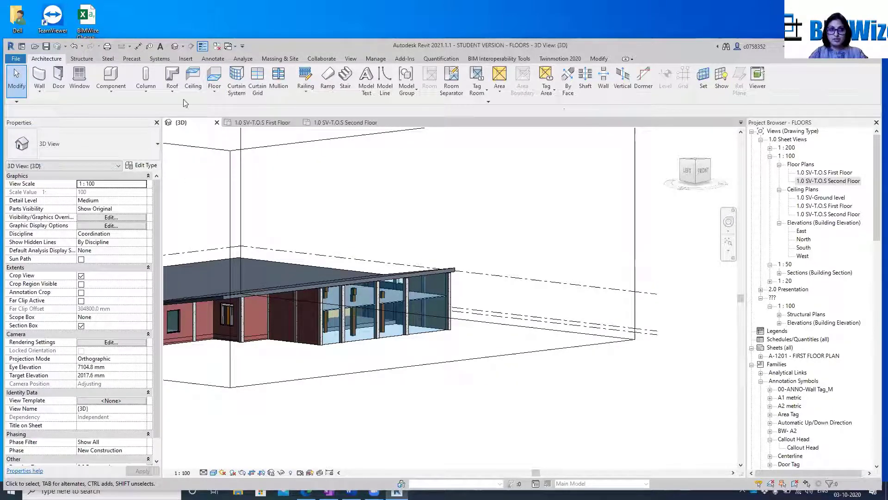
{"action": "left_click", "coordinate": [172, 89]}
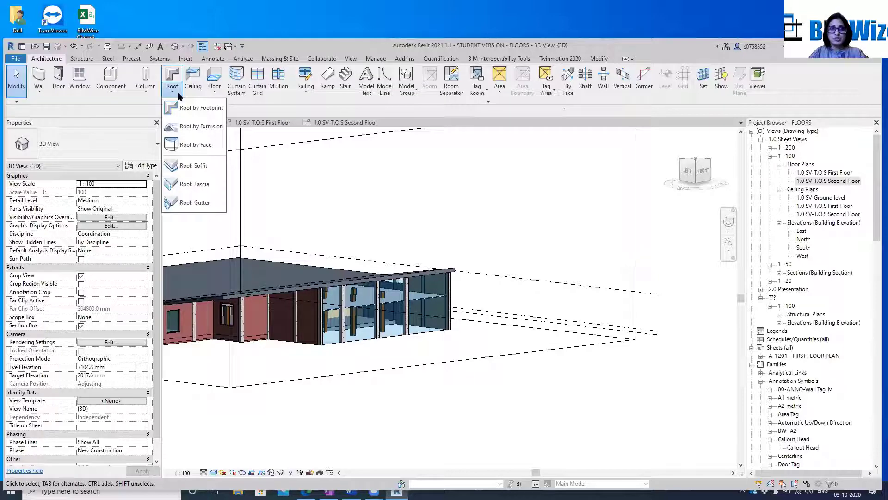
{"action": "left_click", "coordinate": [191, 126]}
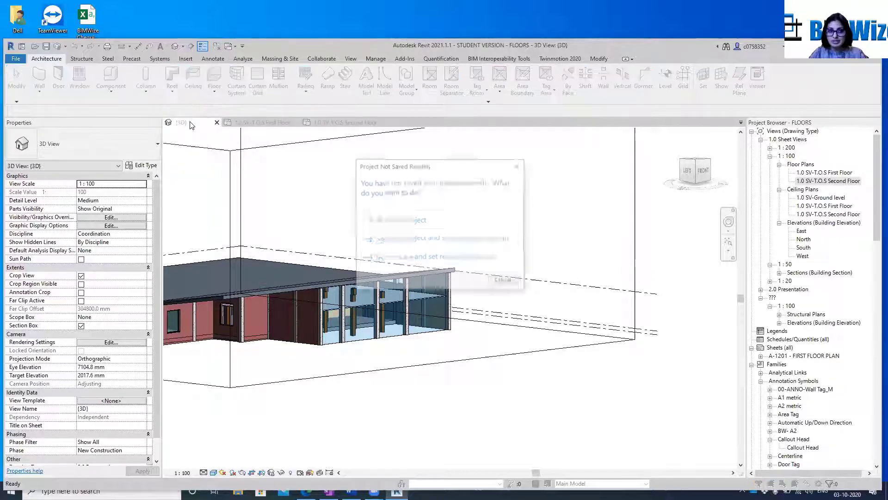
{"action": "left_click", "coordinate": [504, 281]}
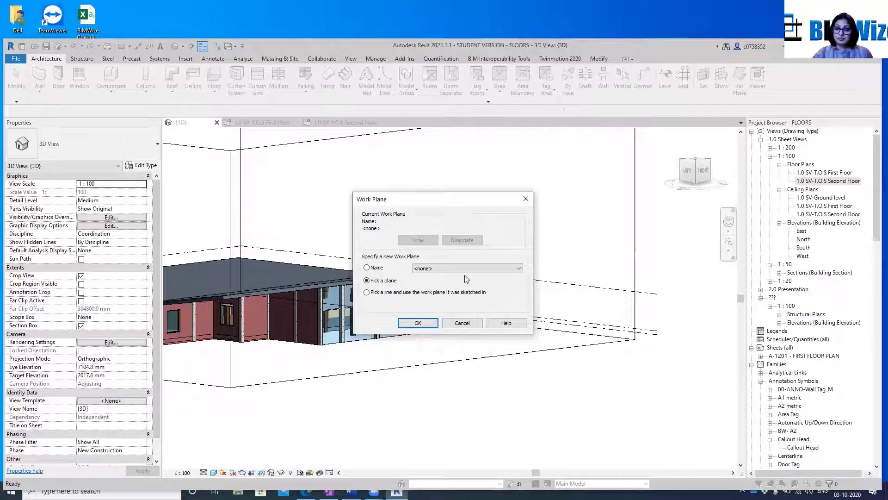
{"action": "left_click", "coordinate": [462, 323]}
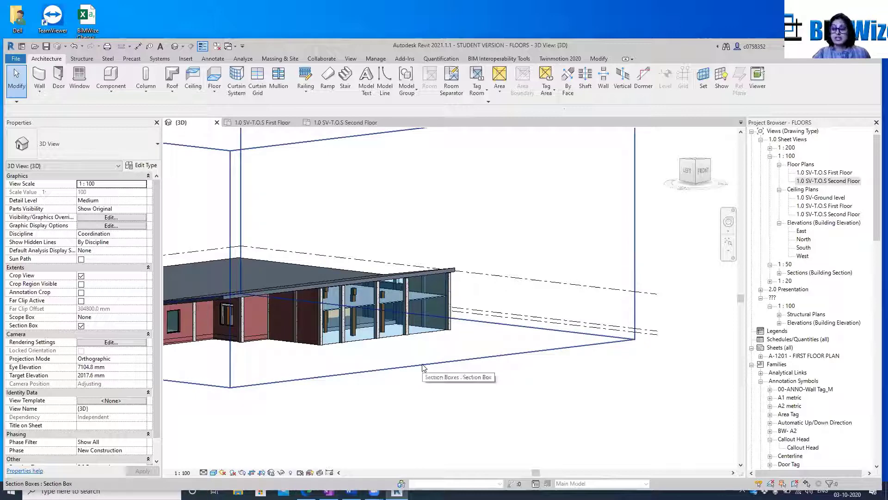
{"action": "scroll", "coordinate": [422, 368], "scroll_direction": "up", "scroll_amount": 1}
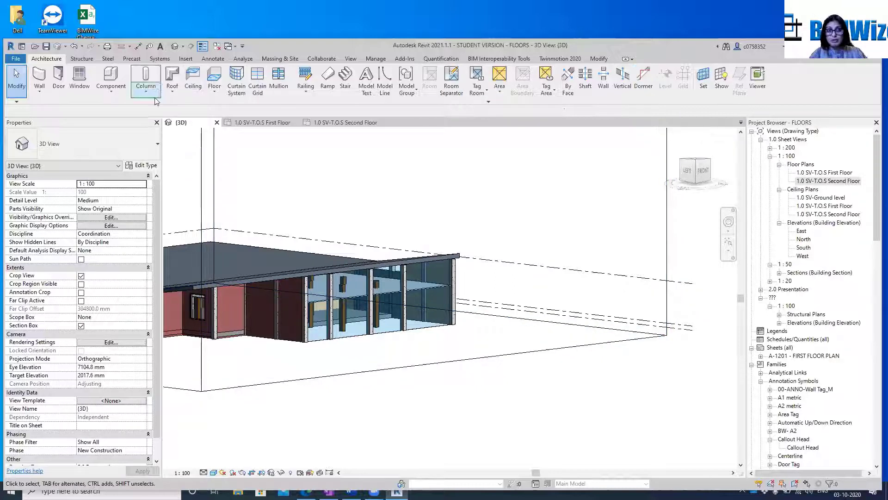
{"action": "left_click", "coordinate": [173, 93]}
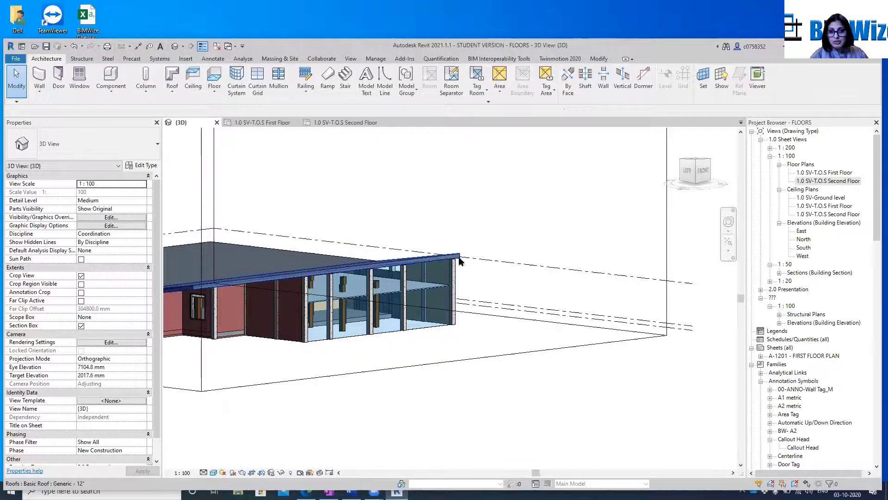
Open the North elevation and delete the upper sloped Generic - 12" roof
{"action": "double_click", "coordinate": [803, 240]}
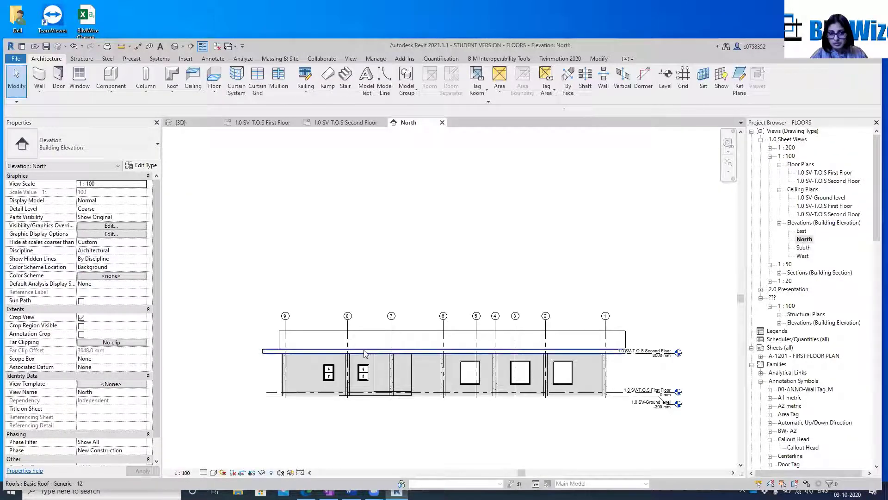
{"action": "scroll", "coordinate": [298, 317], "scroll_direction": "up", "scroll_amount": 3}
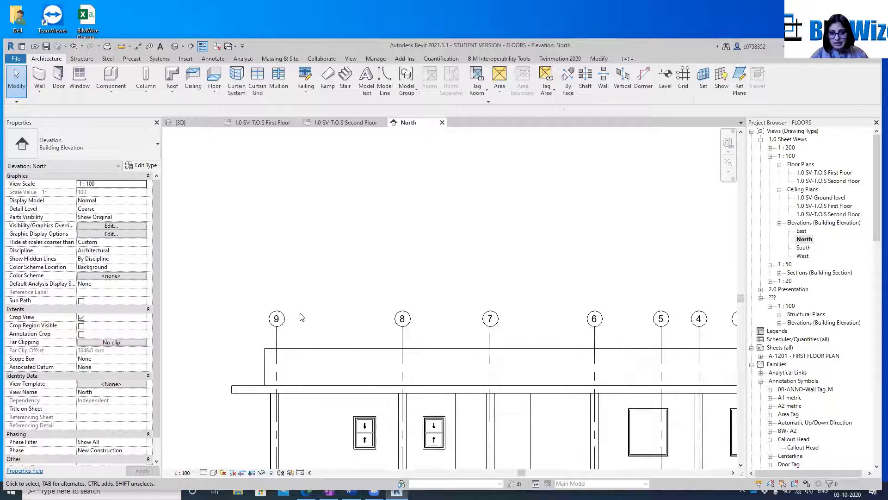
{"action": "left_click", "coordinate": [314, 347]}
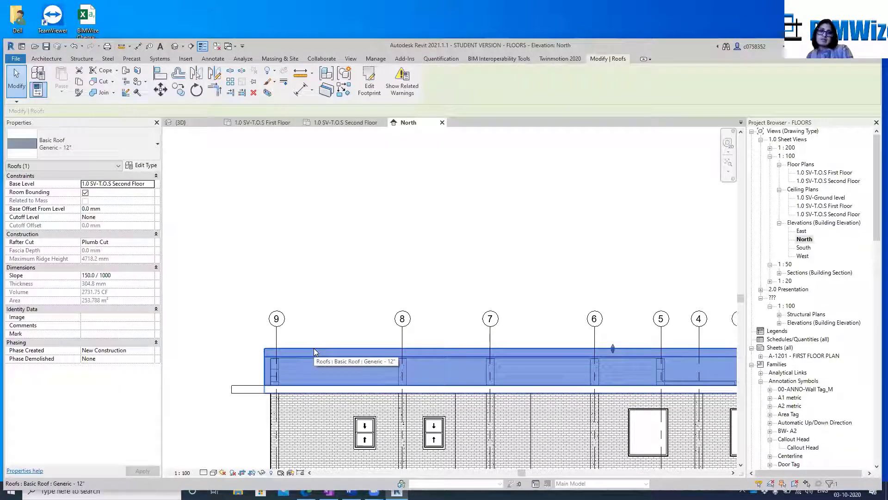
{"action": "key", "text": "Delete"}
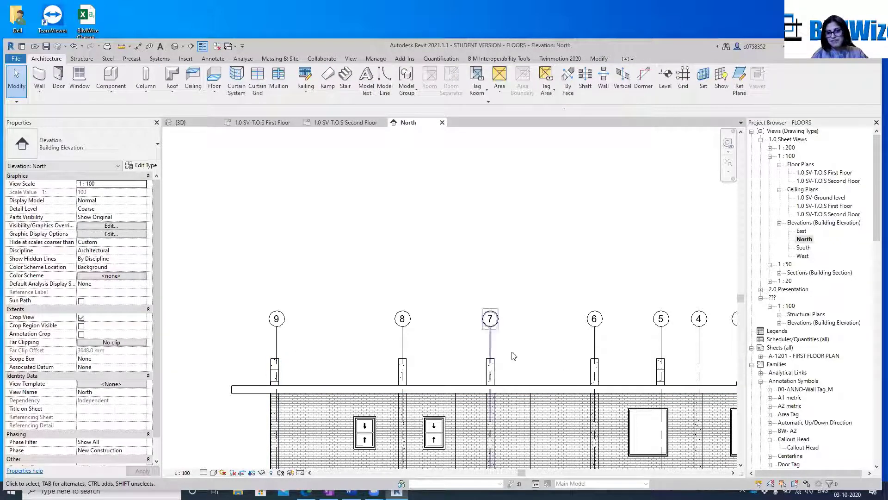
{"action": "scroll", "coordinate": [350, 291], "scroll_direction": "down", "scroll_amount": 3}
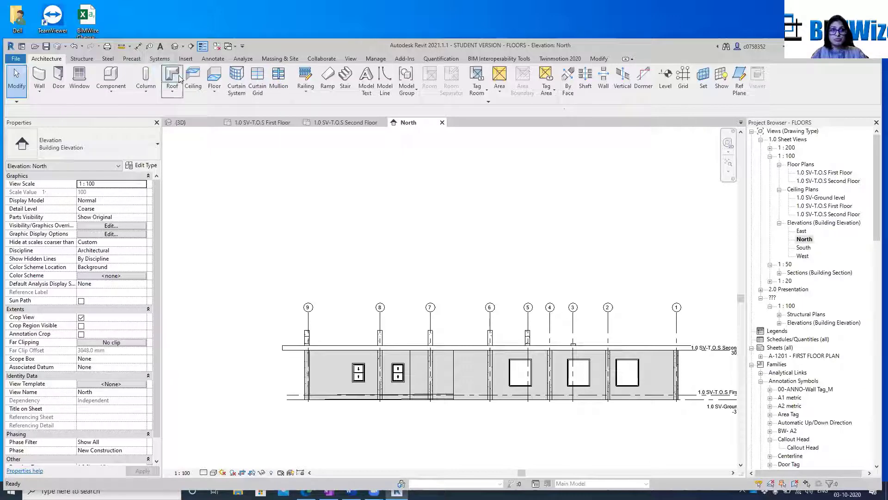
{"action": "left_click", "coordinate": [171, 89]}
{"action": "left_click", "coordinate": [204, 126]}
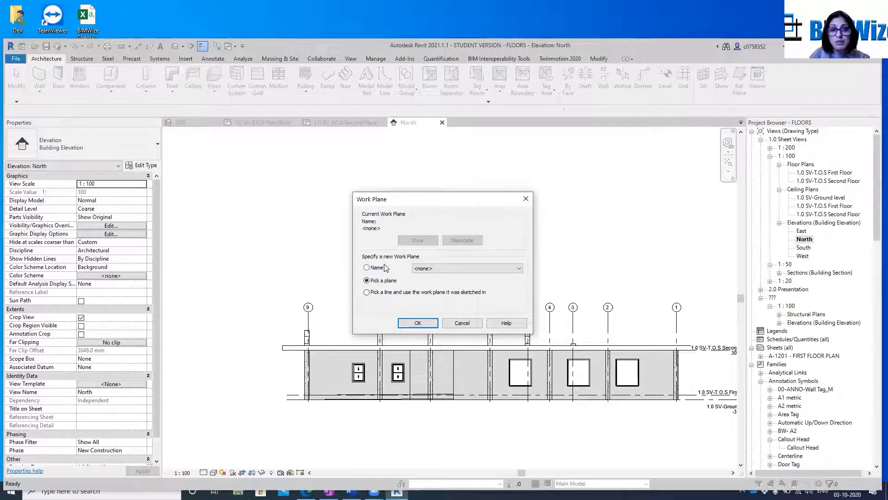
{"action": "left_click", "coordinate": [429, 269]}
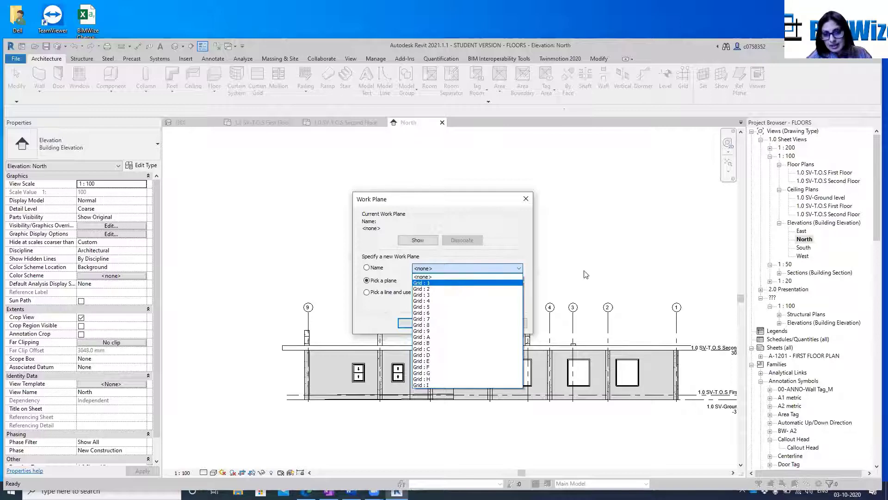
{"action": "left_click", "coordinate": [607, 258]}
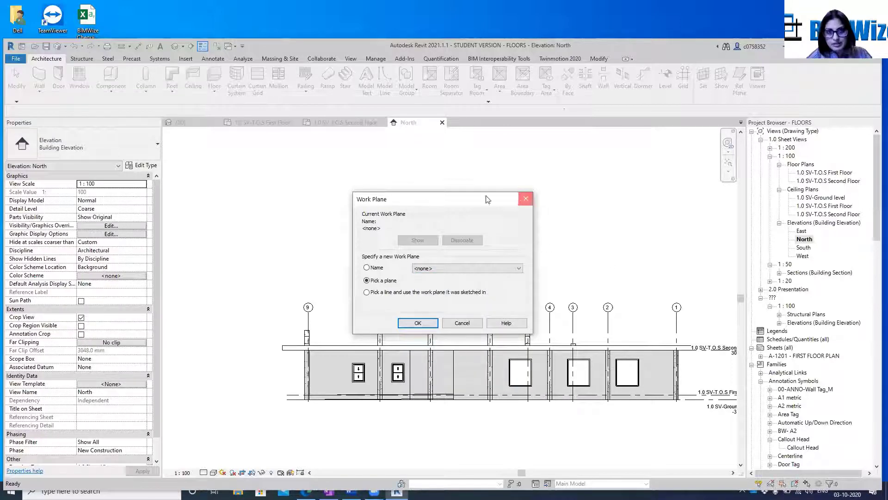
{"action": "left_click", "coordinate": [526, 199]}
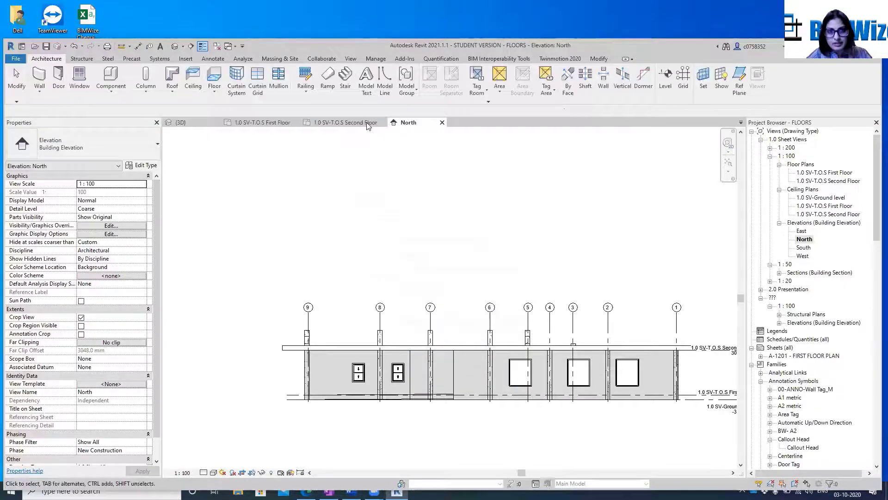
Examine the First Floor plan's grid lines around the building's lower edge, especially grid I
{"action": "left_click", "coordinate": [274, 123]}
{"action": "scroll", "coordinate": [465, 365], "scroll_direction": "down", "scroll_amount": 3}
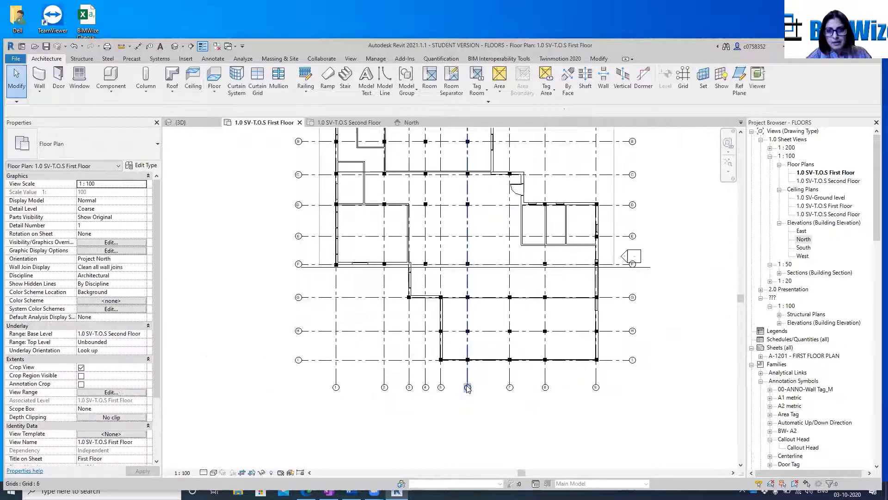
{"action": "scroll", "coordinate": [444, 382], "scroll_direction": "up", "scroll_amount": 2}
{"action": "scroll", "coordinate": [258, 352], "scroll_direction": "up", "scroll_amount": 3}
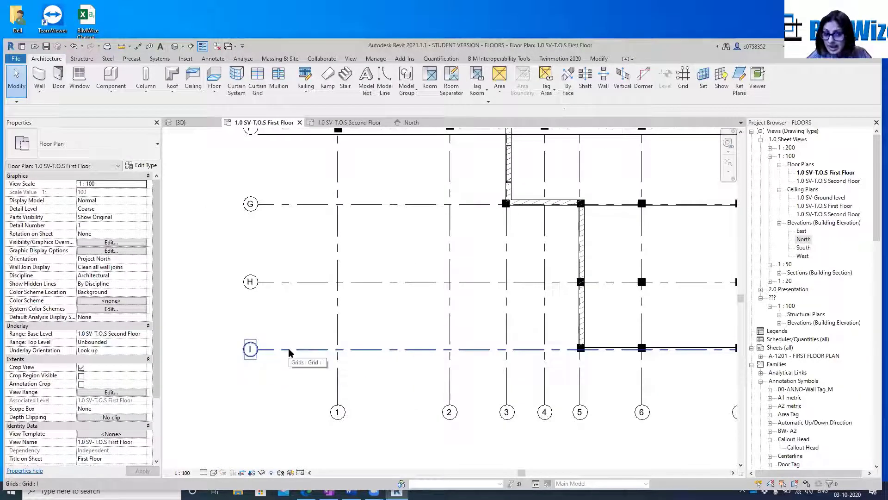
{"action": "scroll", "coordinate": [288, 351], "scroll_direction": "down", "scroll_amount": 2}
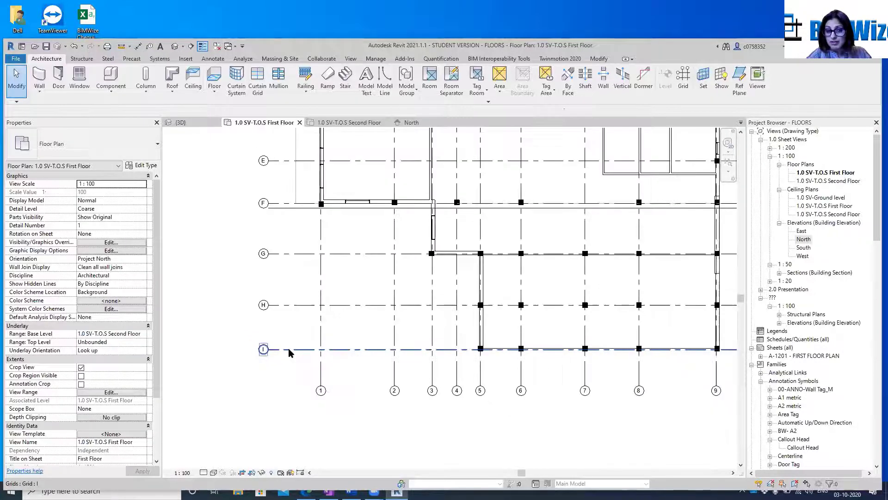
{"action": "scroll", "coordinate": [289, 351], "scroll_direction": "down", "scroll_amount": 1}
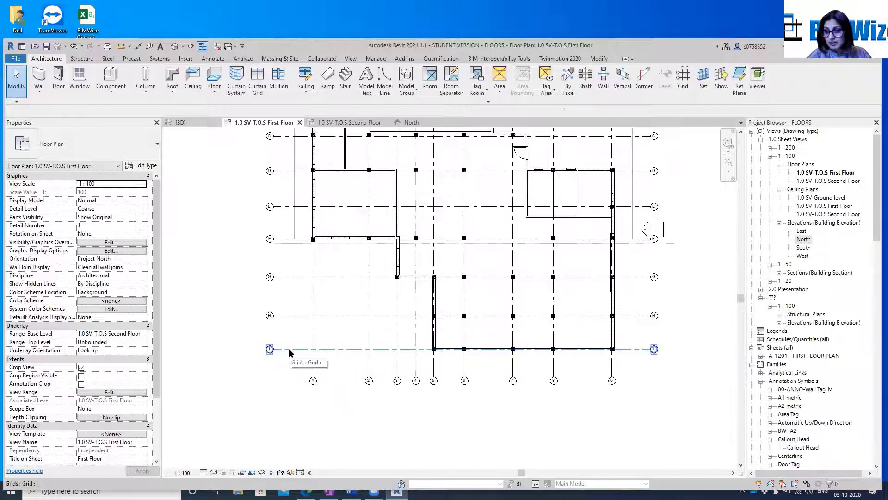
{"action": "scroll", "coordinate": [301, 226], "scroll_direction": "up", "scroll_amount": 2}
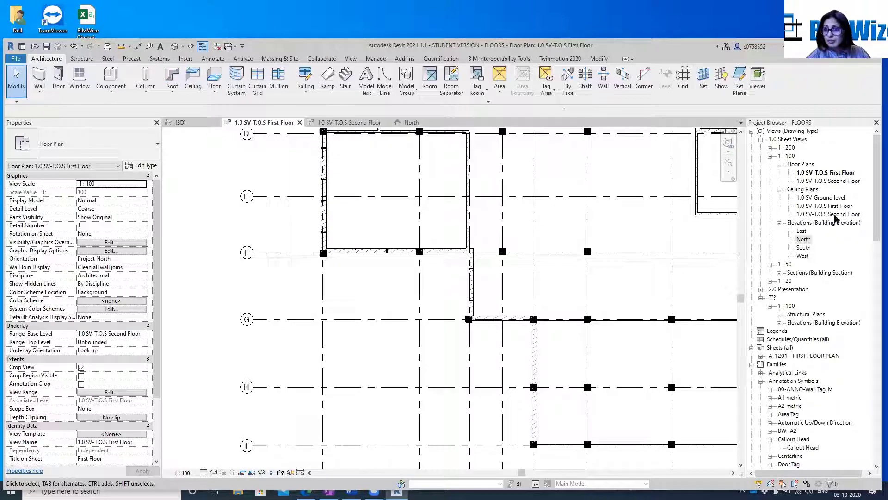
Start a Roof by Extrusion in the North elevation on work plane Grid : I, referenced to 1.0 SV-T.O.S Second Floor with 0.0 mm offset
{"action": "double_click", "coordinate": [805, 240]}
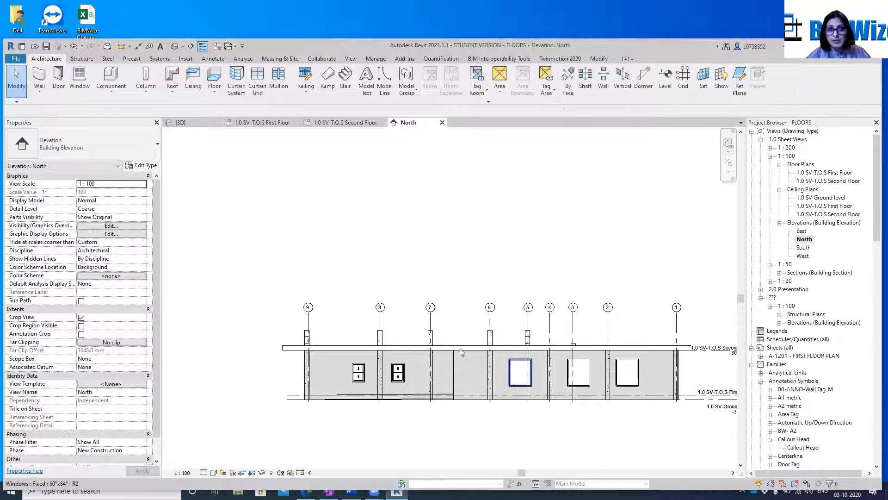
{"action": "left_click", "coordinate": [172, 92]}
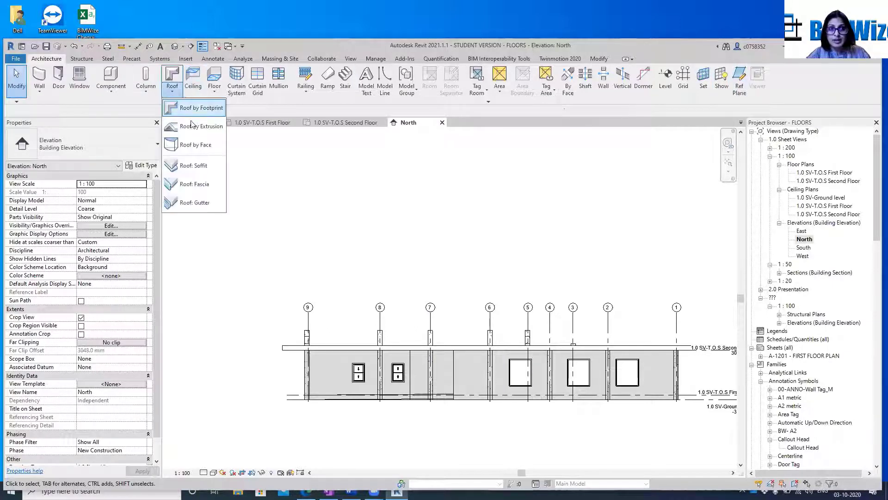
{"action": "left_click", "coordinate": [193, 121]}
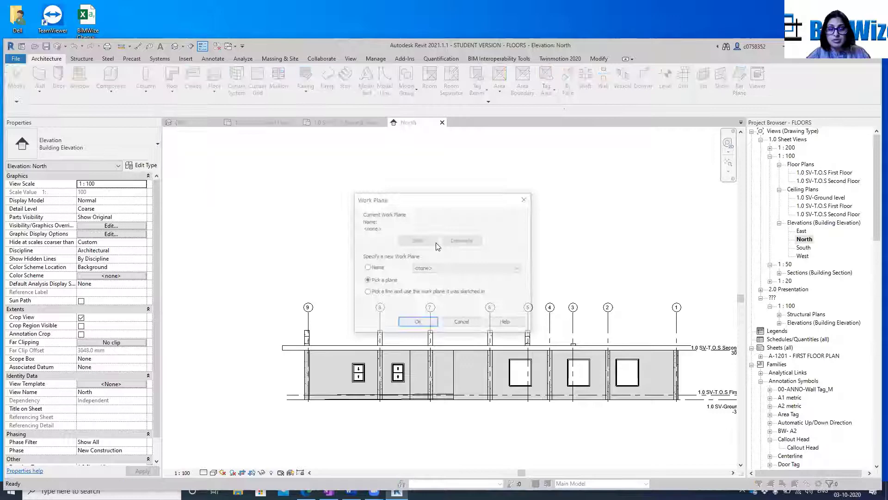
{"action": "left_click", "coordinate": [459, 269]}
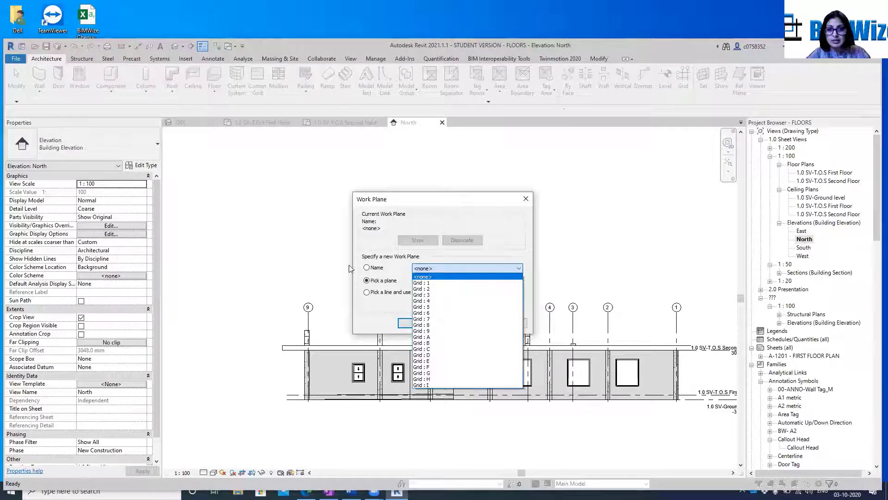
{"action": "left_click", "coordinate": [369, 269]}
{"action": "left_click", "coordinate": [458, 269]}
{"action": "left_click", "coordinate": [438, 385]}
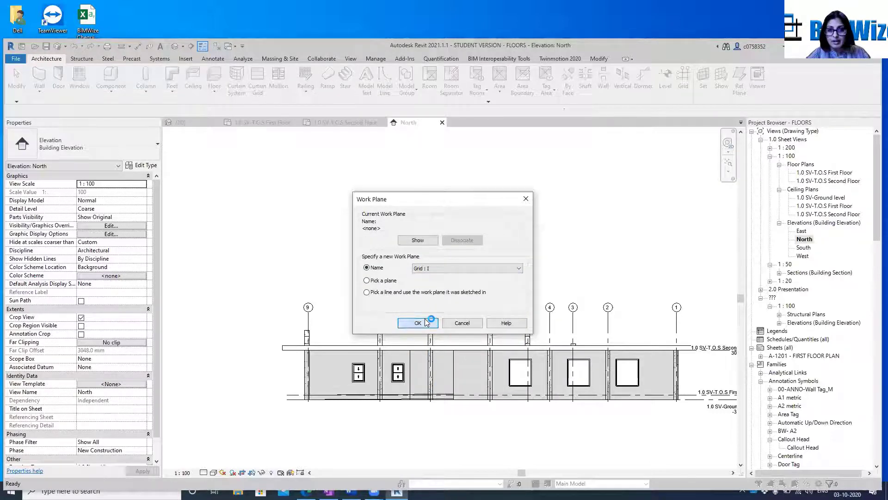
{"action": "left_click", "coordinate": [423, 320]}
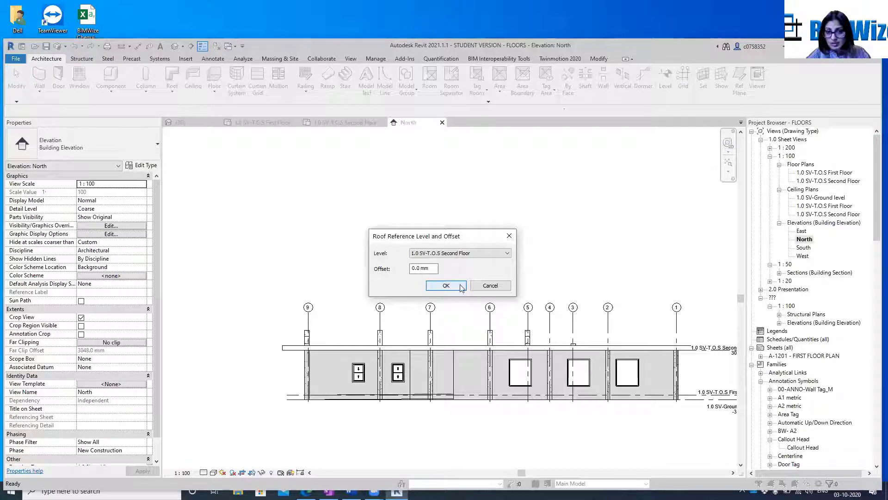
{"action": "left_click", "coordinate": [446, 286]}
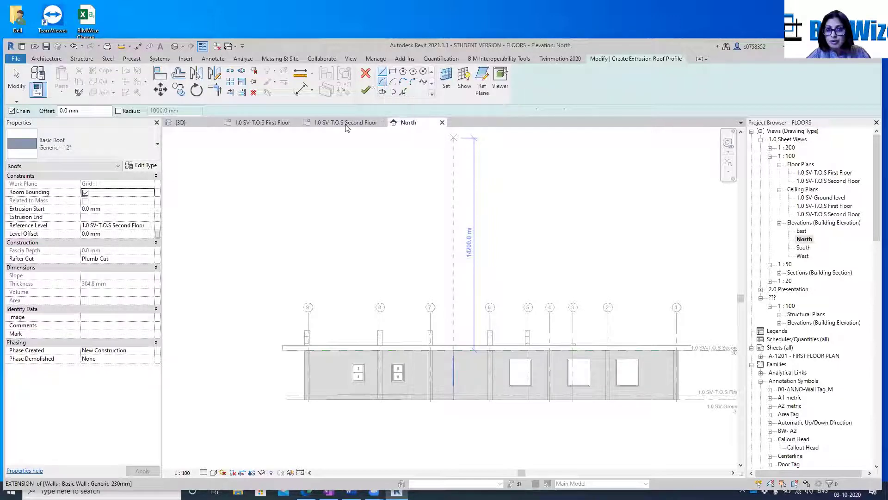
Try a straight sloped roof profile line from grid 9 up to grid 6, about 12480 mm long, and undo it
{"action": "scroll", "coordinate": [298, 346], "scroll_direction": "up", "scroll_amount": 1}
{"action": "left_click", "coordinate": [298, 346]}
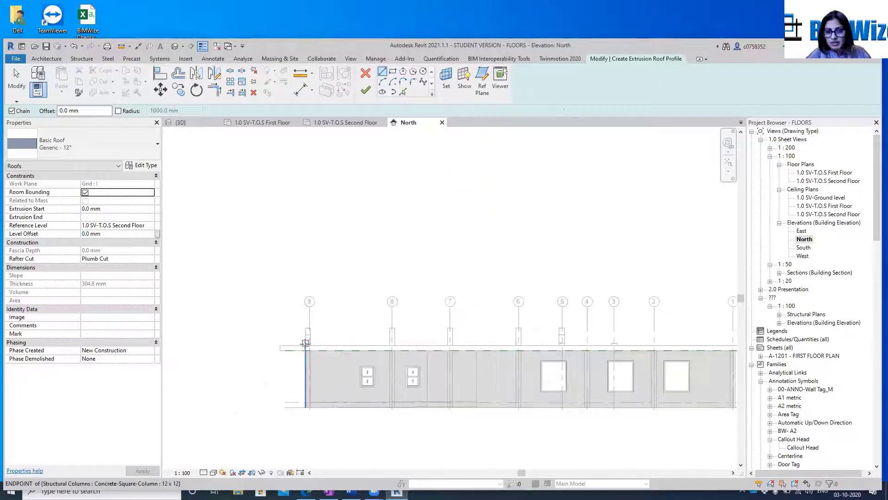
{"action": "scroll", "coordinate": [464, 312], "scroll_direction": "up", "scroll_amount": 2}
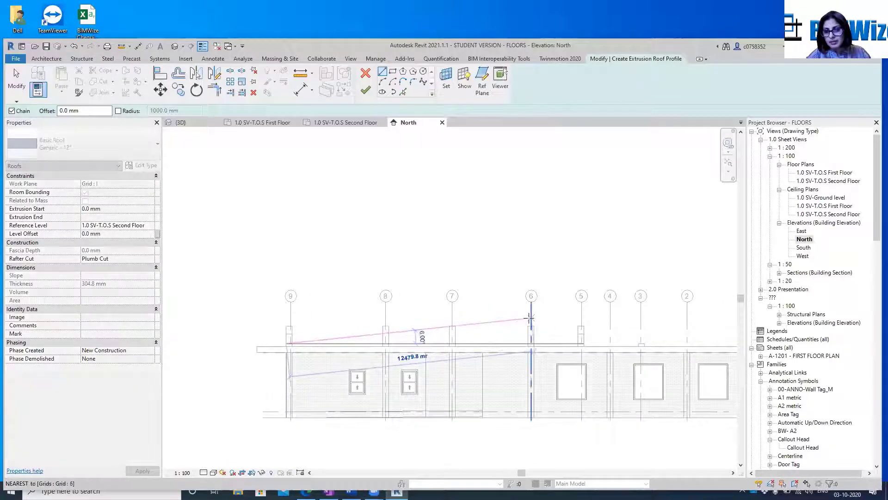
{"action": "left_click", "coordinate": [530, 317]}
{"action": "scroll", "coordinate": [596, 323], "scroll_direction": "down", "scroll_amount": 2}
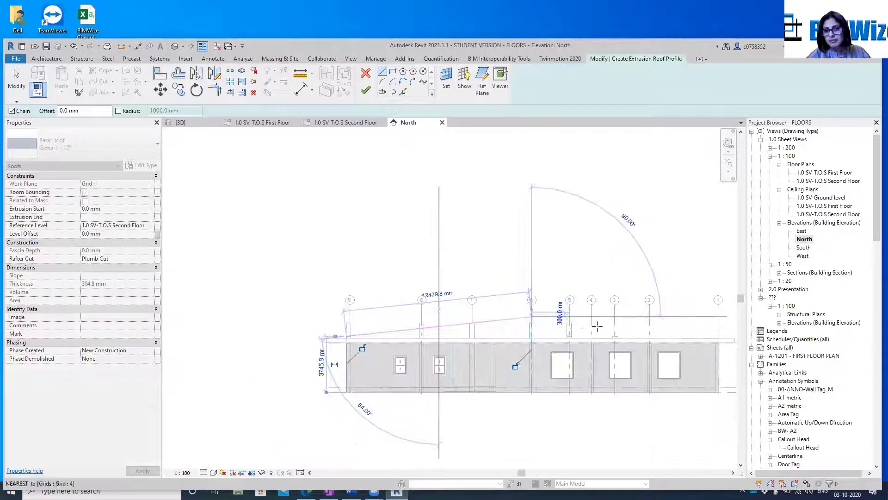
{"action": "key", "text": "Escape"}
{"action": "key", "text": "Escape"}
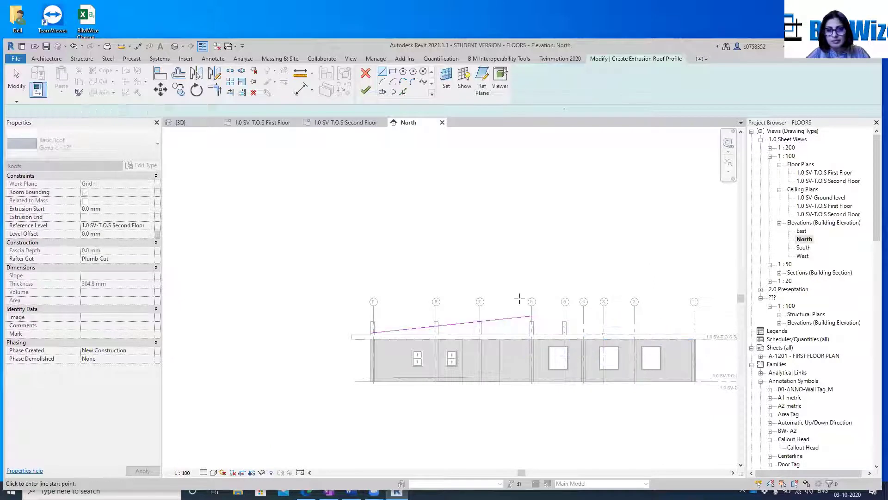
{"action": "key", "text": "ctrl+z"}
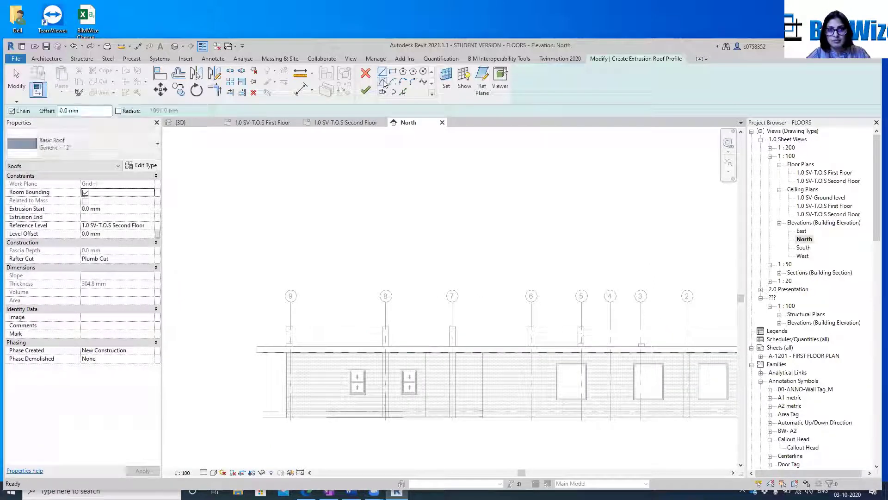
{"action": "left_click", "coordinate": [383, 82]}
{"action": "left_click", "coordinate": [291, 342]}
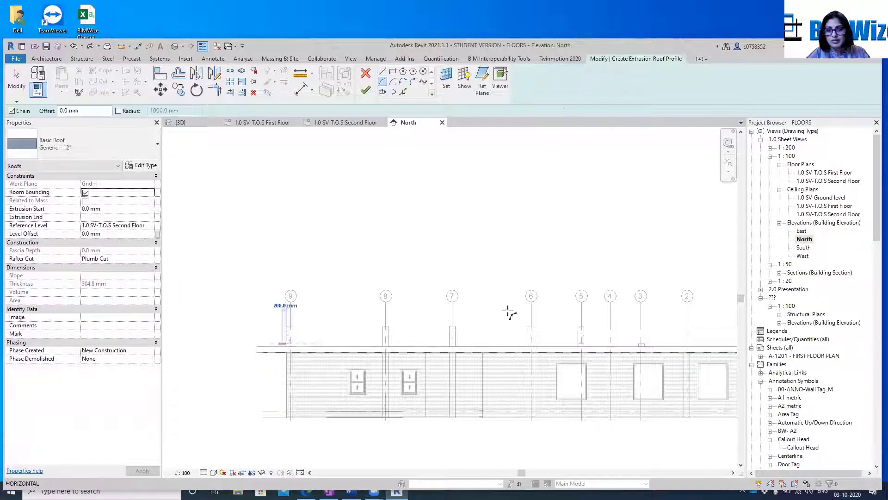
{"action": "left_click", "coordinate": [545, 320]}
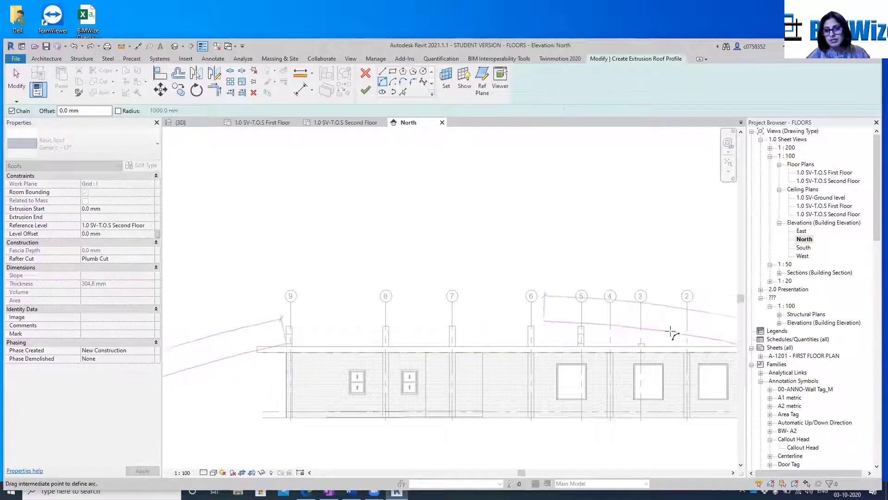
{"action": "key", "text": "Escape"}
{"action": "key", "text": "Escape"}
Sketch a shallow upward-curving start-end-radius arc as the roof profile, spanning the building from grid 9 to grid 1
{"action": "left_click", "coordinate": [383, 82]}
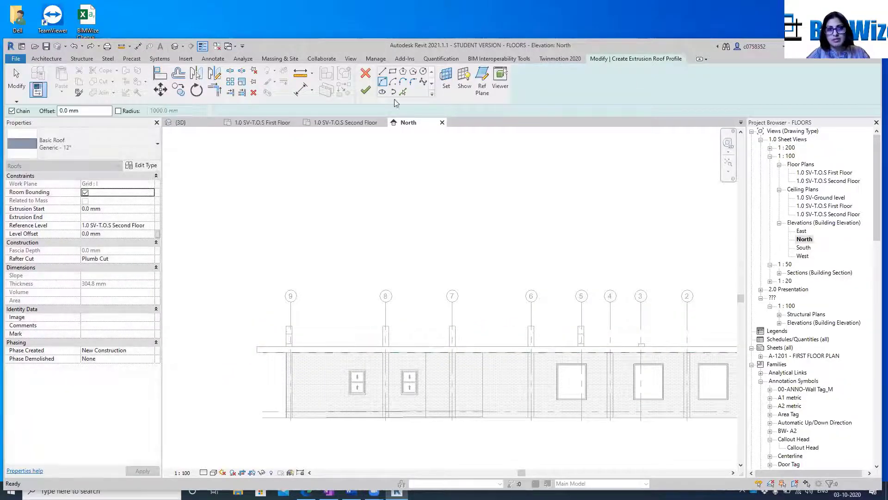
{"action": "left_click", "coordinate": [287, 346]}
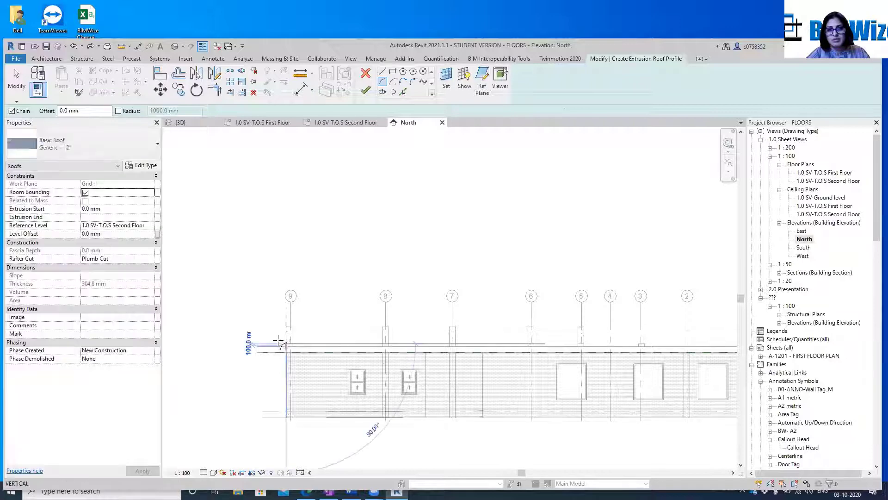
{"action": "scroll", "coordinate": [324, 343], "scroll_direction": "down", "scroll_amount": 3}
{"action": "scroll", "coordinate": [525, 340], "scroll_direction": "up", "scroll_amount": 2}
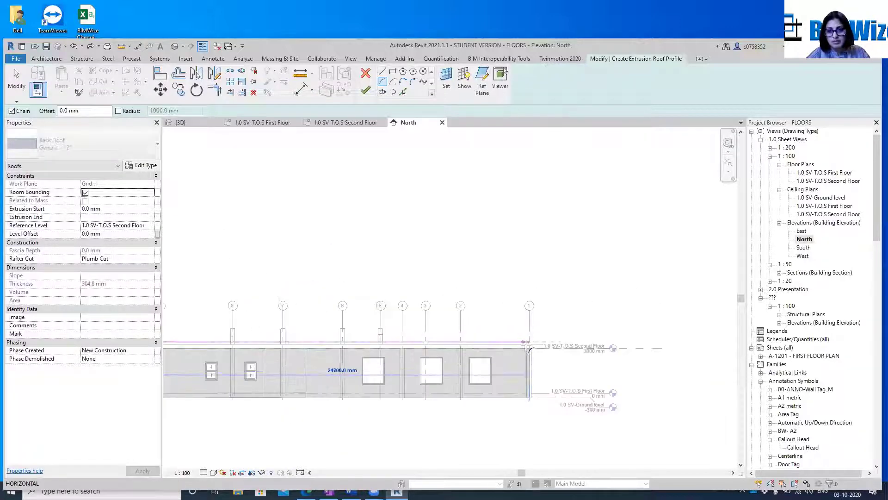
{"action": "left_click", "coordinate": [528, 344]}
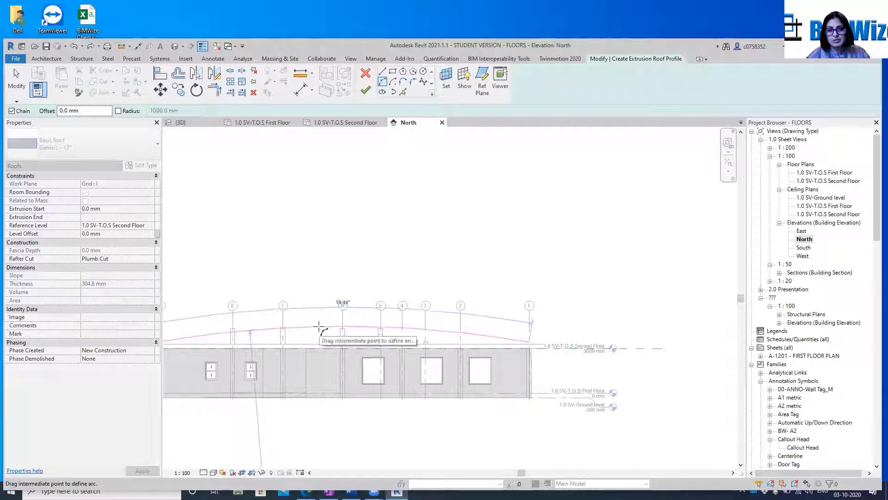
{"action": "left_click", "coordinate": [321, 329]}
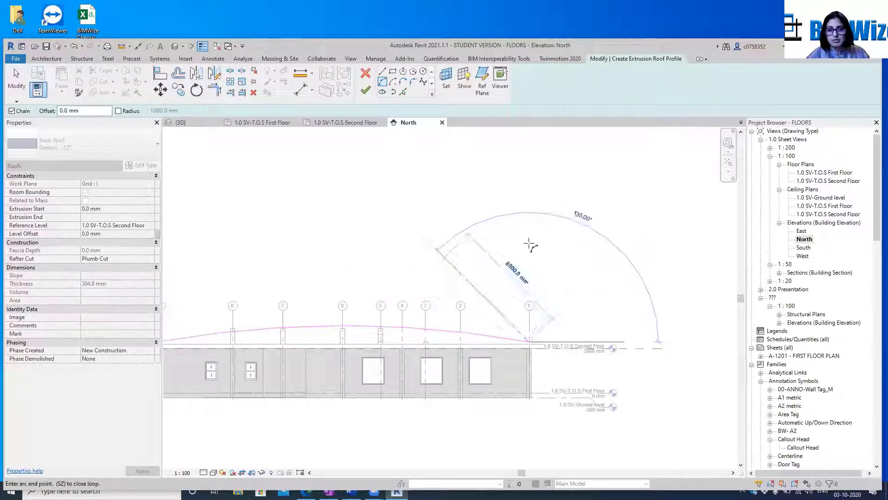
{"action": "scroll", "coordinate": [540, 328], "scroll_direction": "up", "scroll_amount": 4}
{"action": "scroll", "coordinate": [540, 328], "scroll_direction": "up", "scroll_amount": 3}
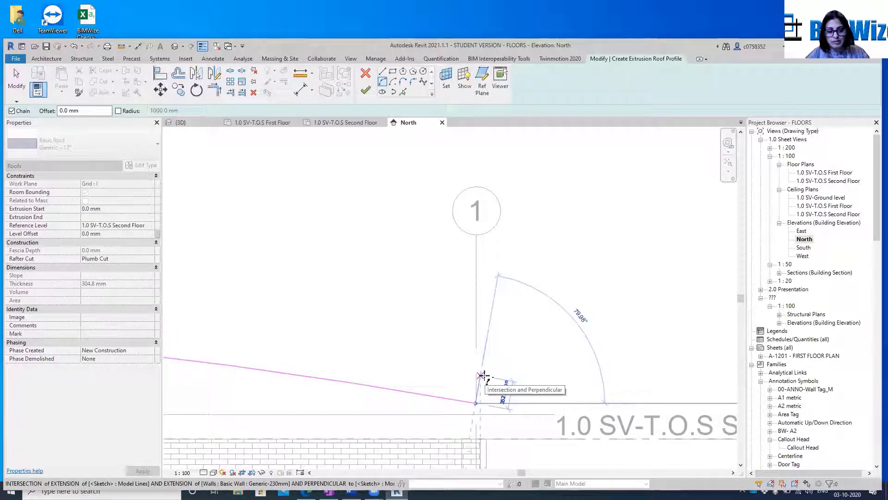
{"action": "scroll", "coordinate": [488, 377], "scroll_direction": "up", "scroll_amount": 1}
{"action": "key", "text": "Escape"}
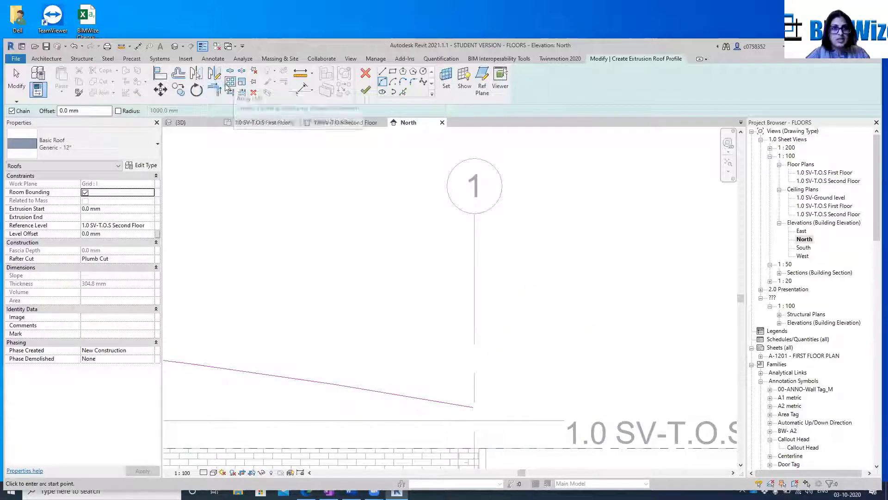
Try to offset the roof profile arc upward by 300 mm without keeping a copy
{"action": "left_click", "coordinate": [179, 73]}
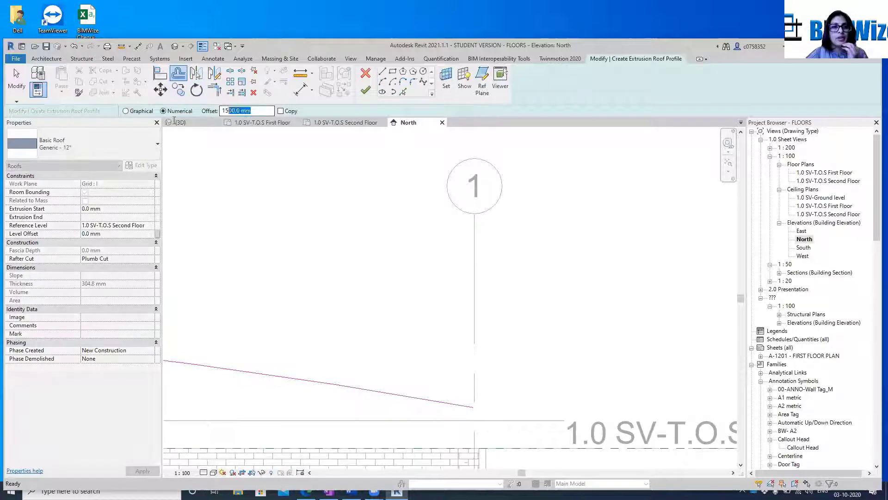
{"action": "type", "text": "300"}
{"action": "key", "text": "Return"}
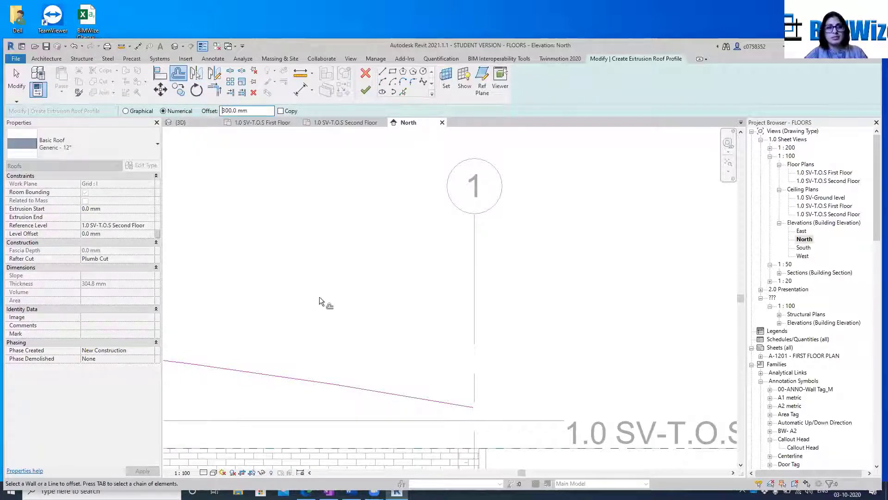
{"action": "left_click", "coordinate": [296, 376]}
{"action": "scroll", "coordinate": [470, 311], "scroll_direction": "down", "scroll_amount": 6}
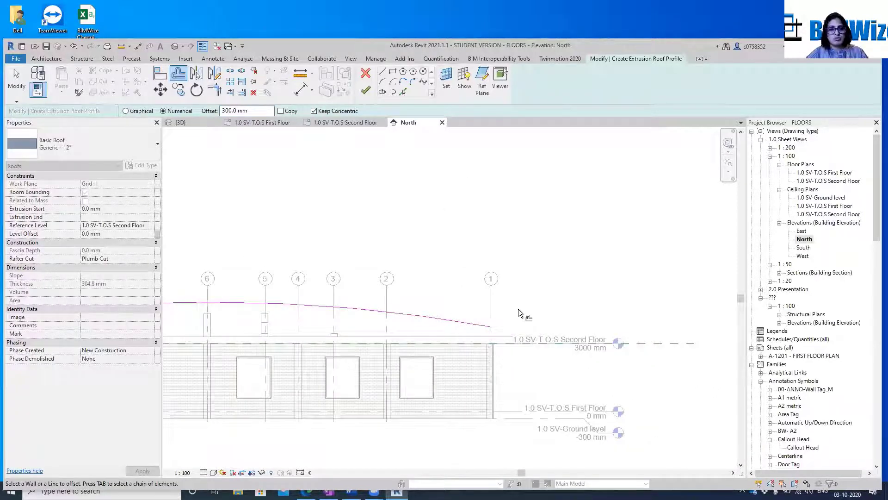
{"action": "key", "text": "Escape"}
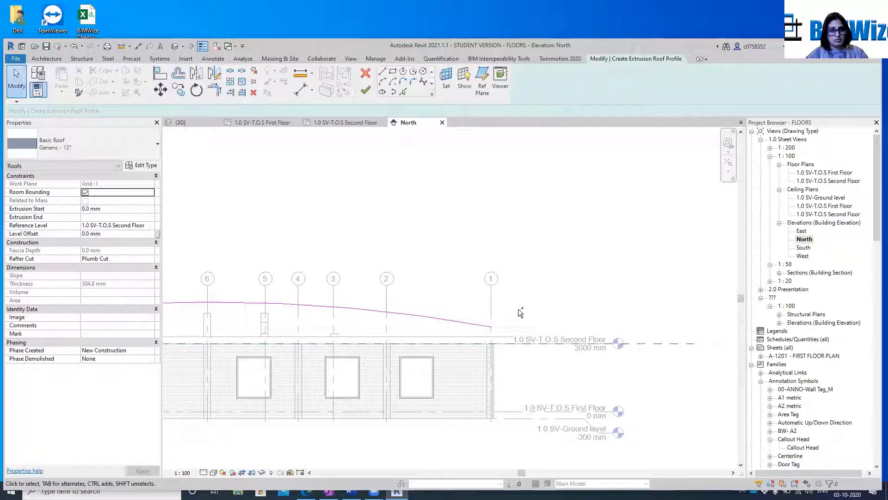
Draw a short upright line about 400 mm long from the roof arc's end at grid 1
{"action": "scroll", "coordinate": [519, 313], "scroll_direction": "up", "scroll_amount": 5}
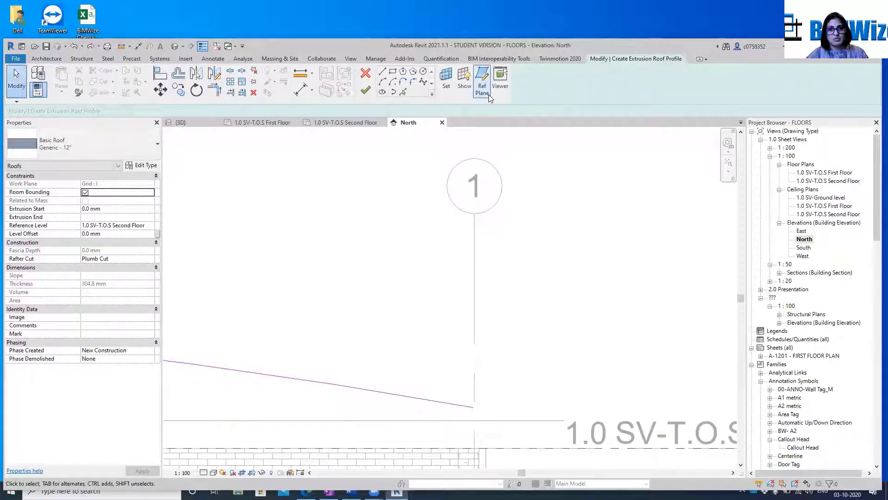
{"action": "left_click", "coordinate": [383, 72]}
{"action": "left_click", "coordinate": [474, 406]}
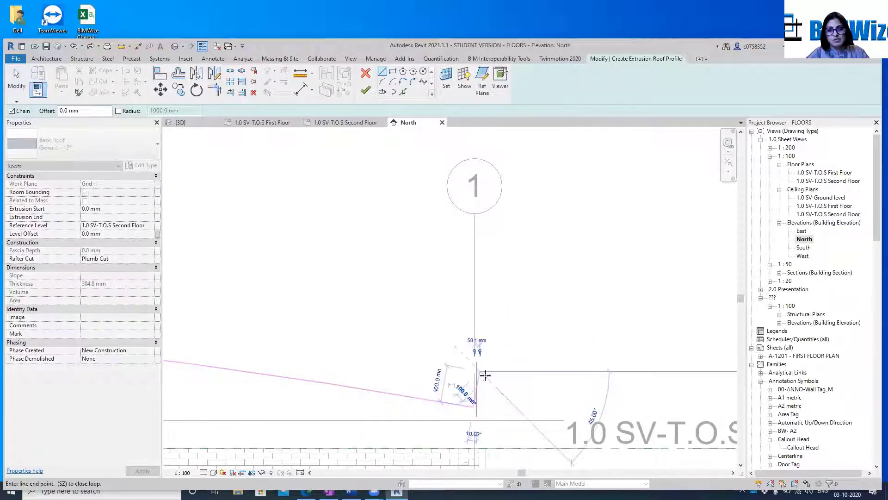
{"action": "scroll", "coordinate": [418, 313], "scroll_direction": "down", "scroll_amount": 5}
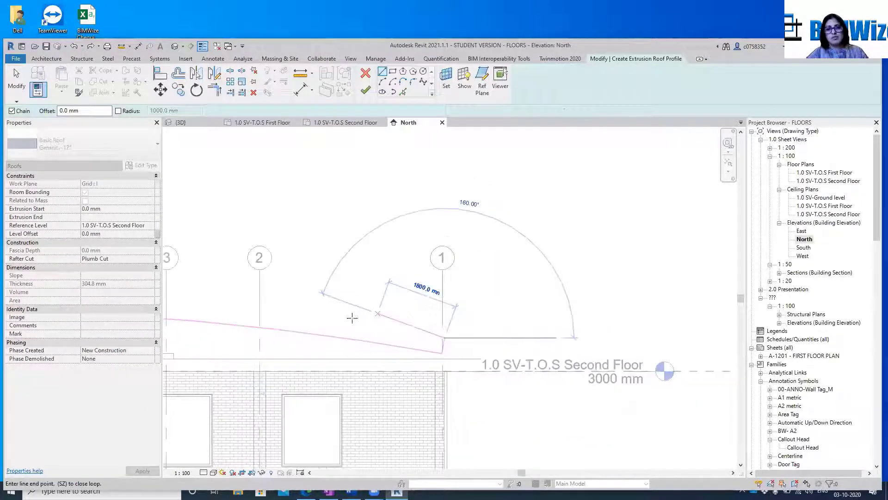
{"action": "middle_click_drag", "start_coordinate": [353, 320], "coordinate": [648, 287]}
{"action": "scroll", "coordinate": [648, 287], "scroll_direction": "down", "scroll_amount": 2}
{"action": "scroll", "coordinate": [409, 261], "scroll_direction": "down", "scroll_amount": 3}
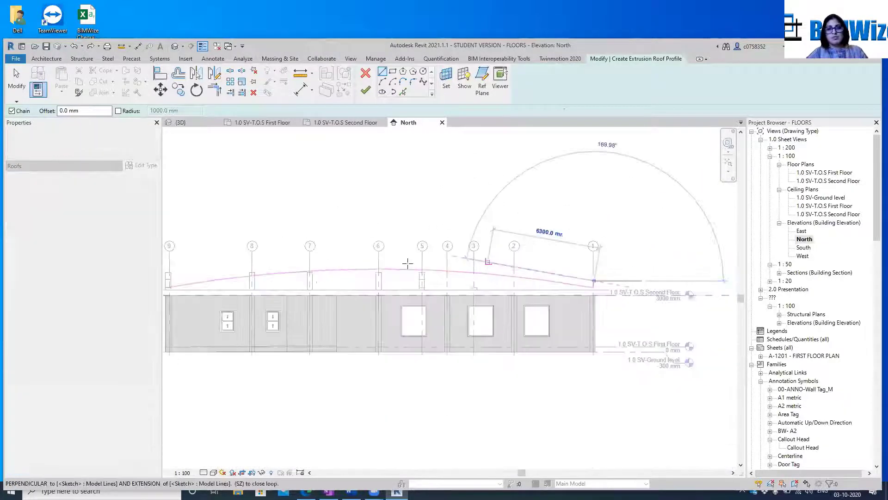
{"action": "left_click", "coordinate": [235, 272]}
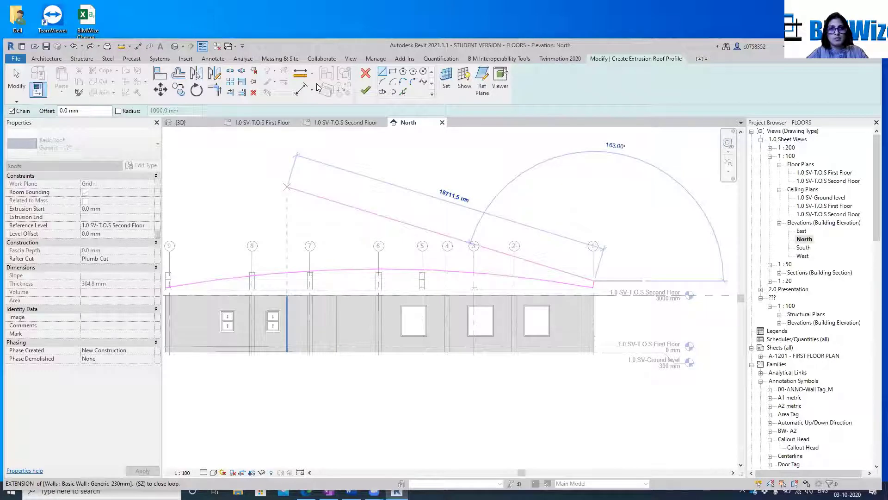
{"action": "left_click", "coordinate": [382, 82]}
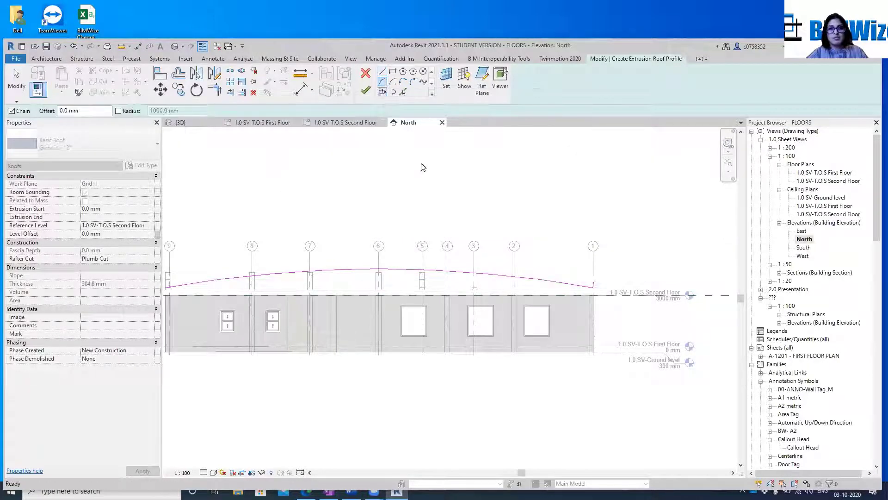
{"action": "key", "text": "Escape"}
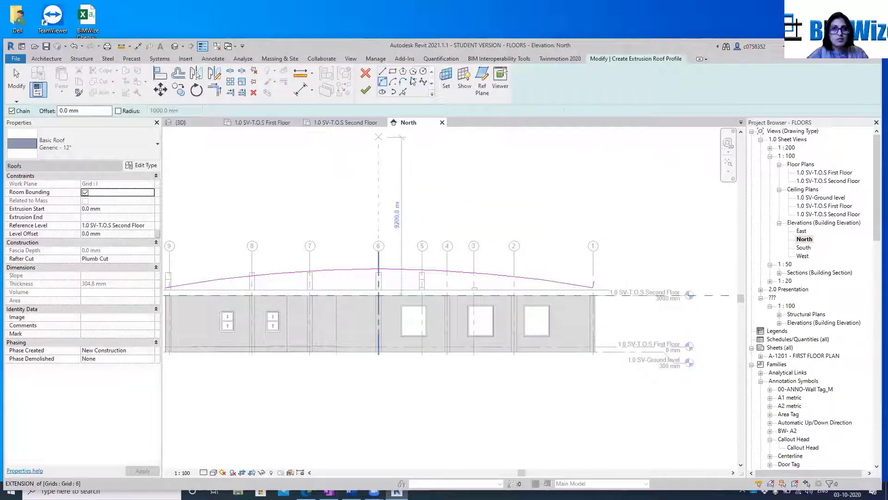
Draw a short slanted line about 220 mm long upward from the roof arc's end at grid 9
{"action": "left_click", "coordinate": [382, 73]}
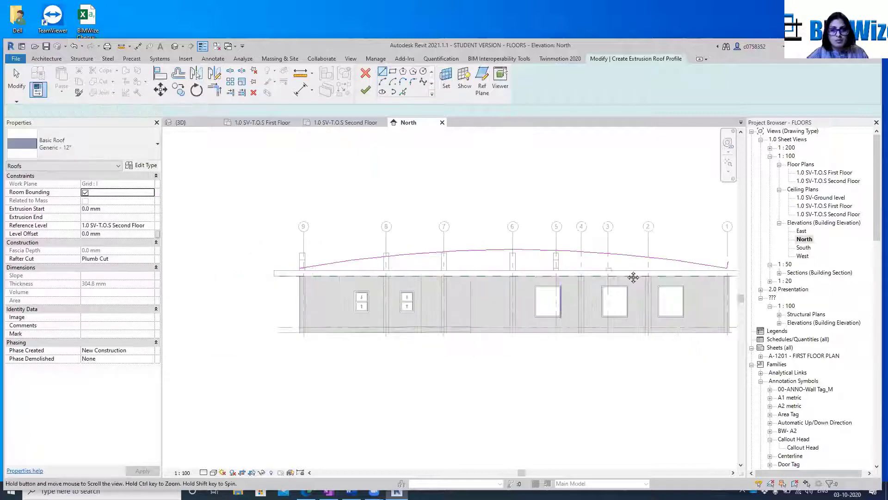
{"action": "scroll", "coordinate": [357, 253], "scroll_direction": "up", "scroll_amount": 5}
{"action": "scroll", "coordinate": [426, 253], "scroll_direction": "up", "scroll_amount": 3}
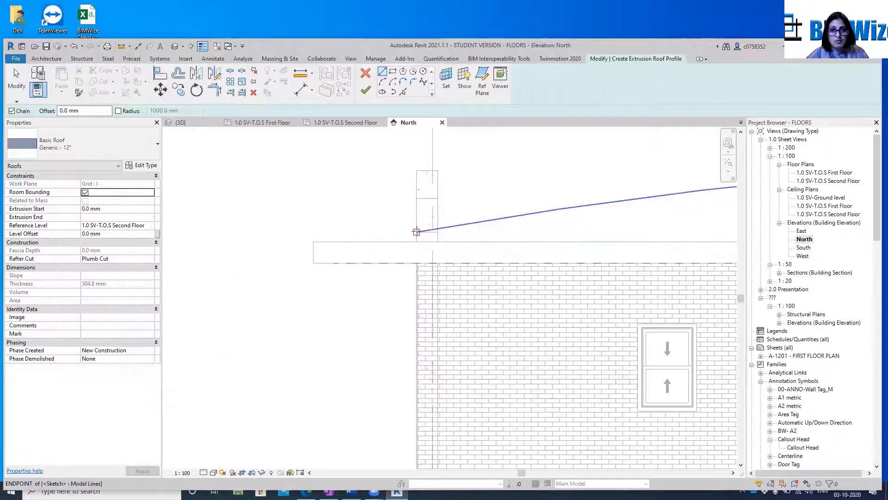
{"action": "left_click", "coordinate": [416, 232]}
{"action": "scroll", "coordinate": [411, 220], "scroll_direction": "up", "scroll_amount": 2}
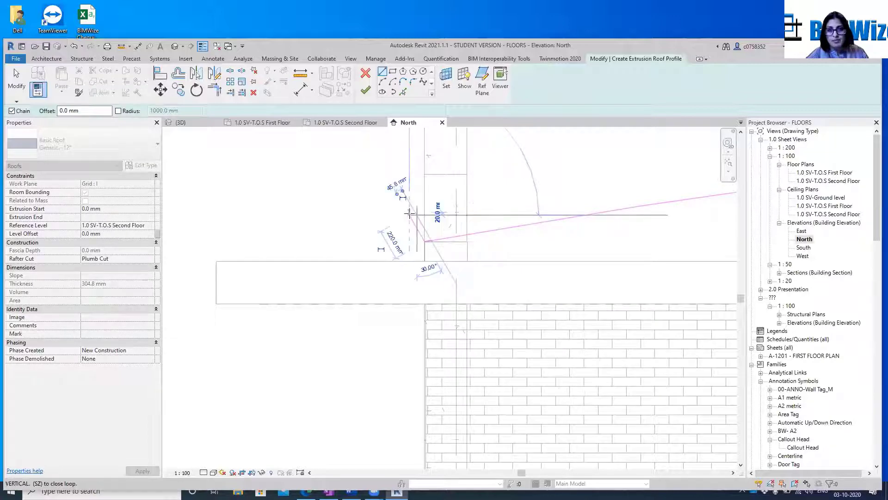
{"action": "scroll", "coordinate": [407, 210], "scroll_direction": "down", "scroll_amount": 2}
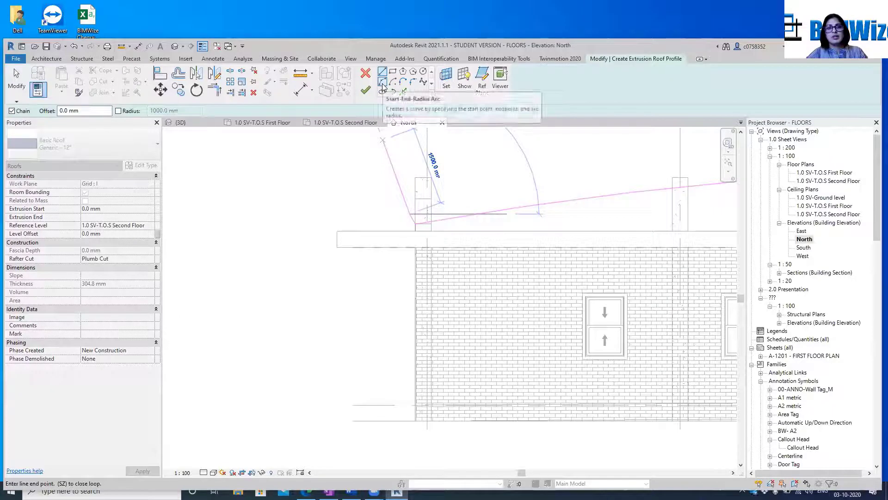
{"action": "key", "text": "Escape"}
{"action": "key", "text": "Escape"}
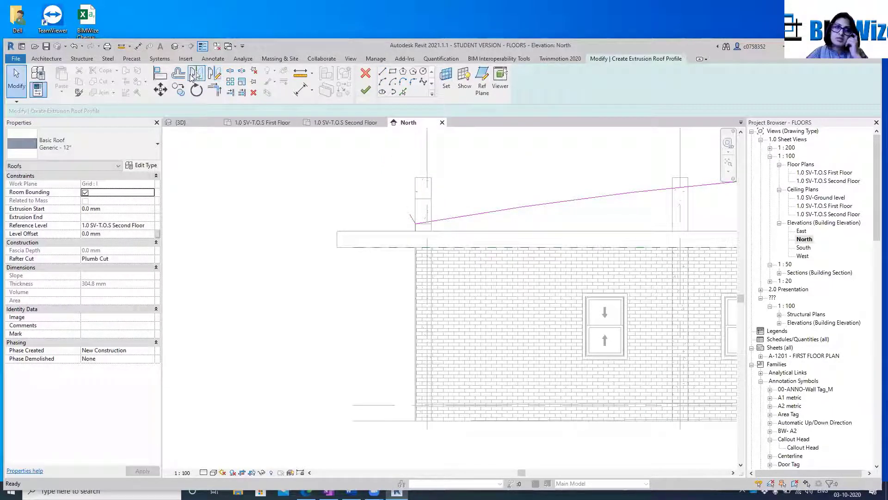
Offset a copy of the roof arc 300 mm upward
{"action": "left_click", "coordinate": [178, 74]}
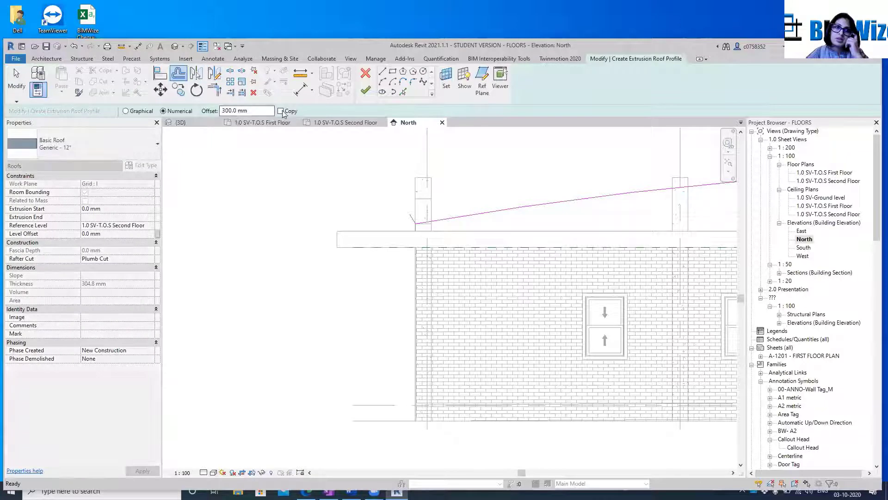
{"action": "left_click", "coordinate": [281, 111]}
{"action": "left_click", "coordinate": [495, 212]}
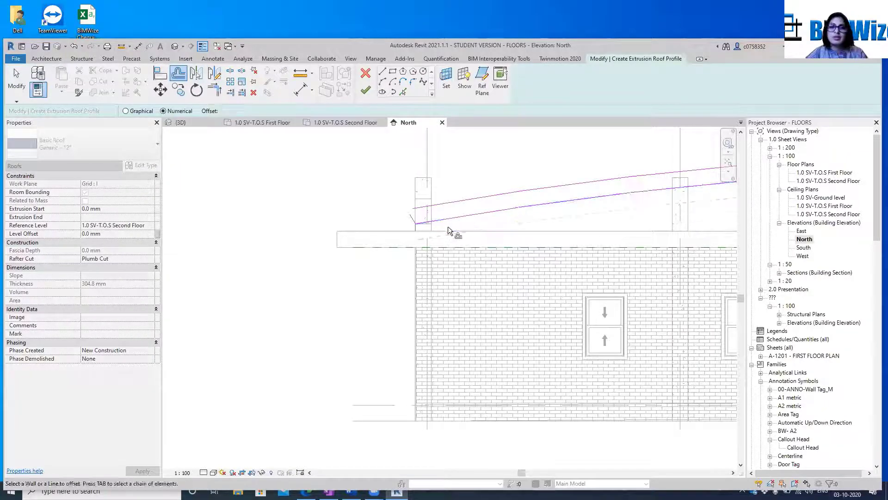
{"action": "scroll", "coordinate": [448, 229], "scroll_direction": "up", "scroll_amount": 5}
{"action": "key", "text": "Escape"}
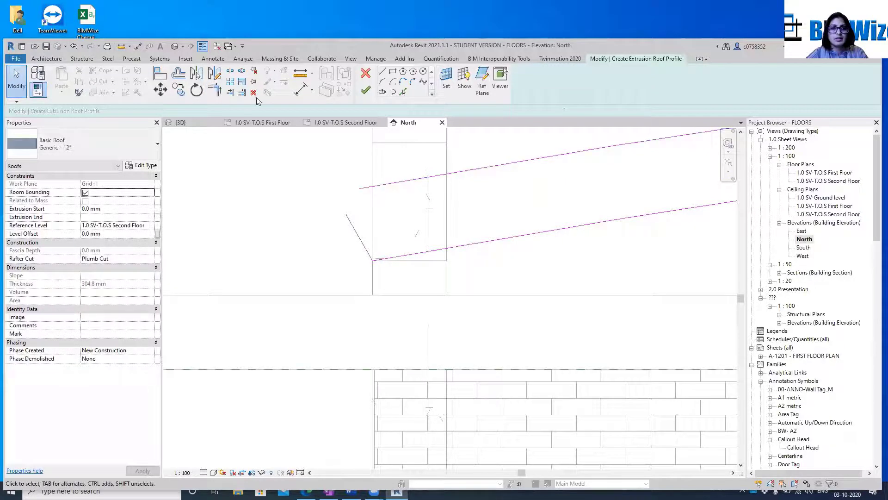
Trim or extend the upper arc to corners with the short end lines at grid 9 and grid 1
{"action": "left_click", "coordinate": [216, 90]}
{"action": "left_click", "coordinate": [409, 181]}
{"action": "left_click", "coordinate": [355, 231]}
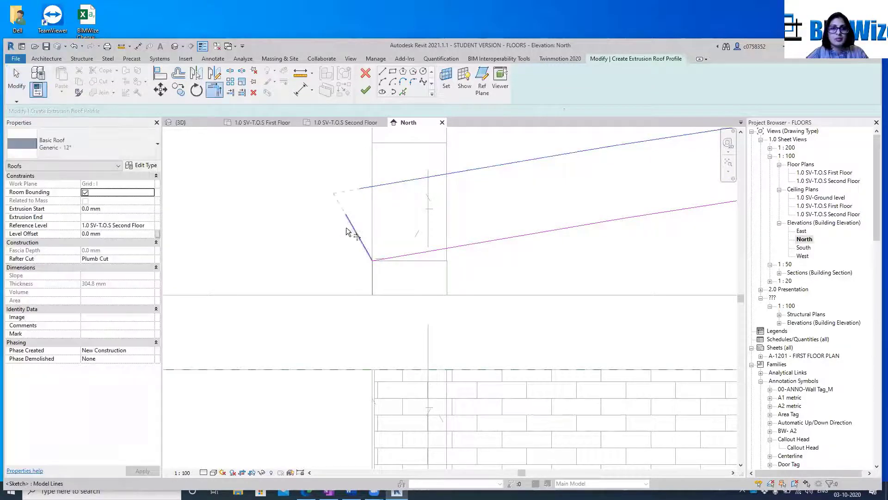
{"action": "scroll", "coordinate": [198, 215], "scroll_direction": "down", "scroll_amount": 6}
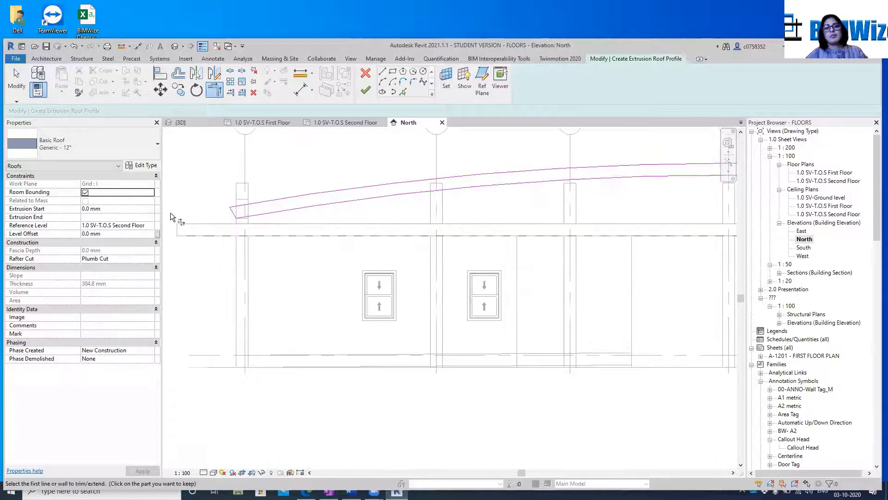
{"action": "scroll", "coordinate": [497, 235], "scroll_direction": "up", "scroll_amount": 4}
{"action": "scroll", "coordinate": [497, 236], "scroll_direction": "up", "scroll_amount": 4}
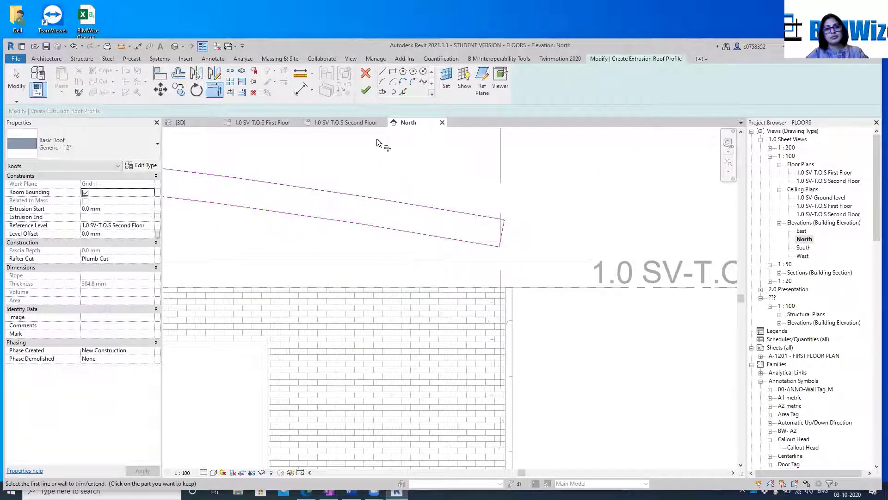
Try to finish the closed roof profile sketch, then inspect its ends at grid 1 and grid 9
{"action": "left_click", "coordinate": [365, 93]}
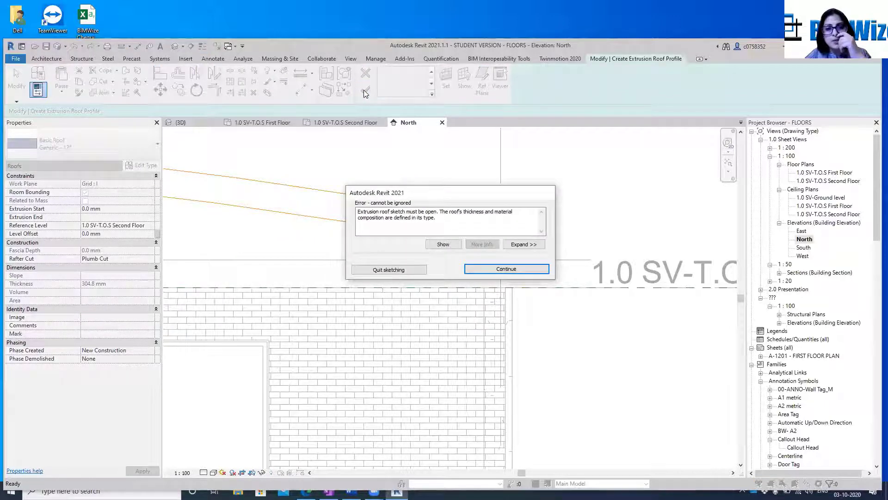
{"action": "left_click", "coordinate": [504, 270]}
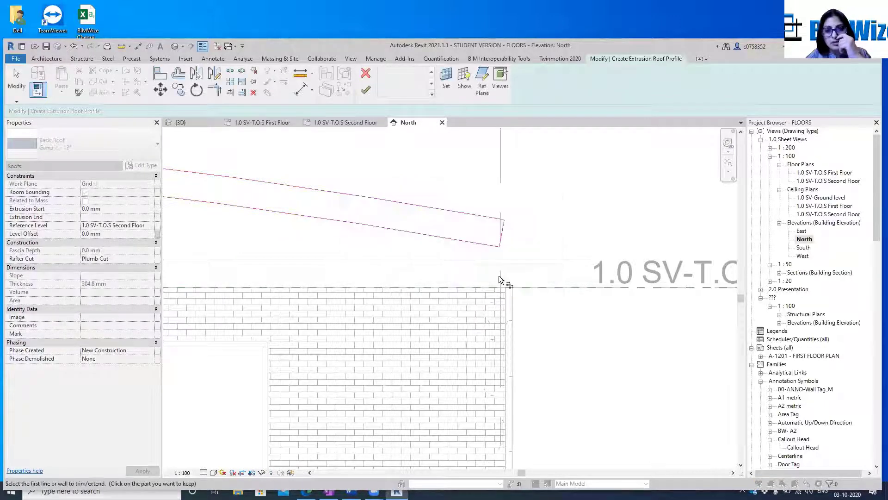
{"action": "scroll", "coordinate": [561, 239], "scroll_direction": "down", "scroll_amount": 5}
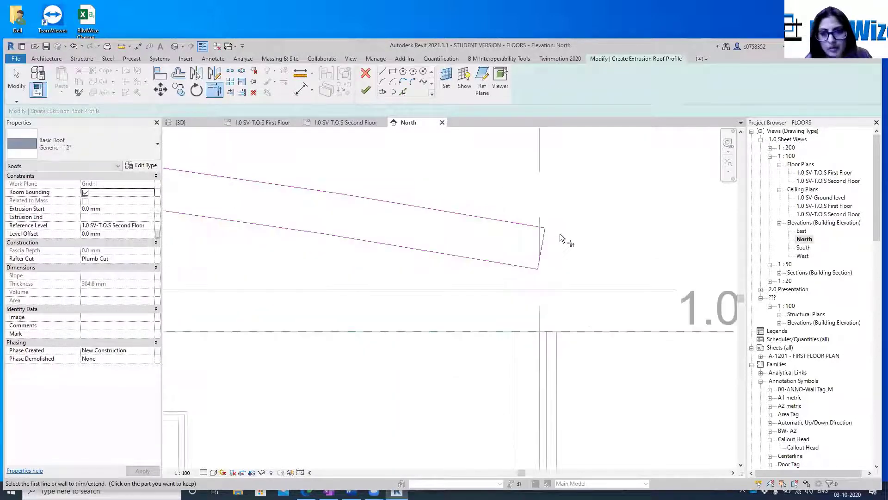
{"action": "scroll", "coordinate": [658, 278], "scroll_direction": "down", "scroll_amount": 5}
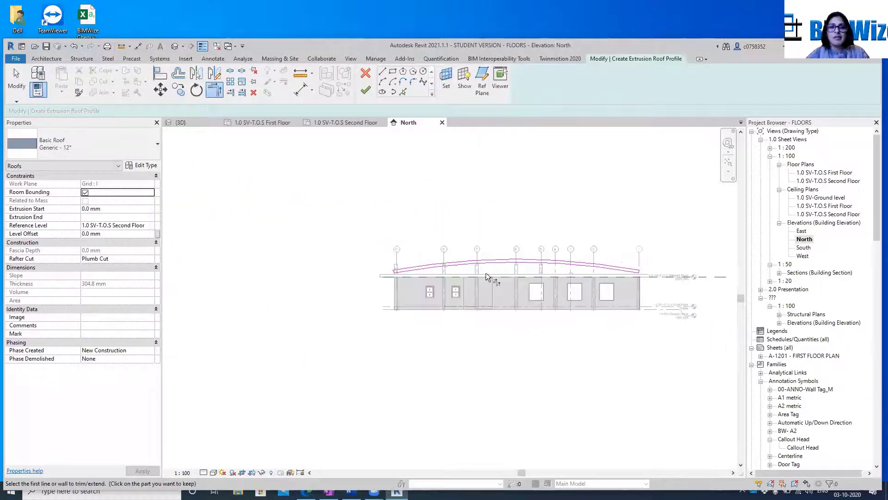
{"action": "scroll", "coordinate": [486, 273], "scroll_direction": "up", "scroll_amount": 7}
{"action": "scroll", "coordinate": [256, 306], "scroll_direction": "up", "scroll_amount": 5}
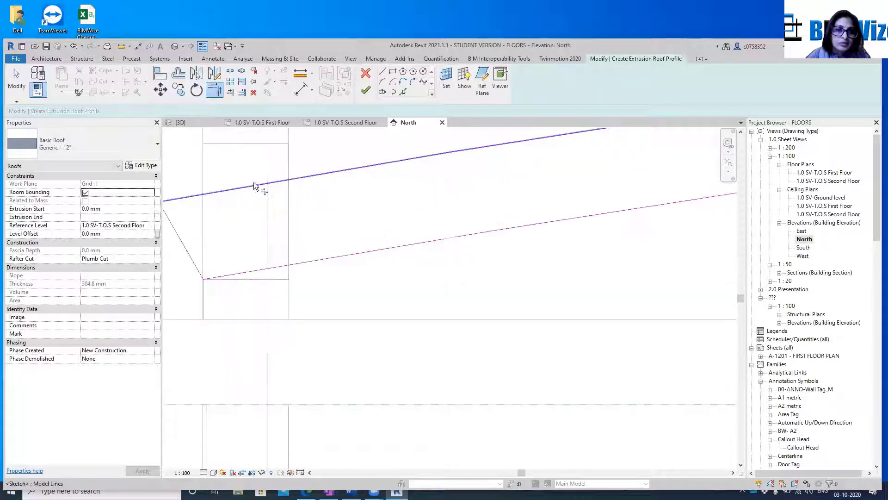
{"action": "scroll", "coordinate": [251, 188], "scroll_direction": "down", "scroll_amount": 2}
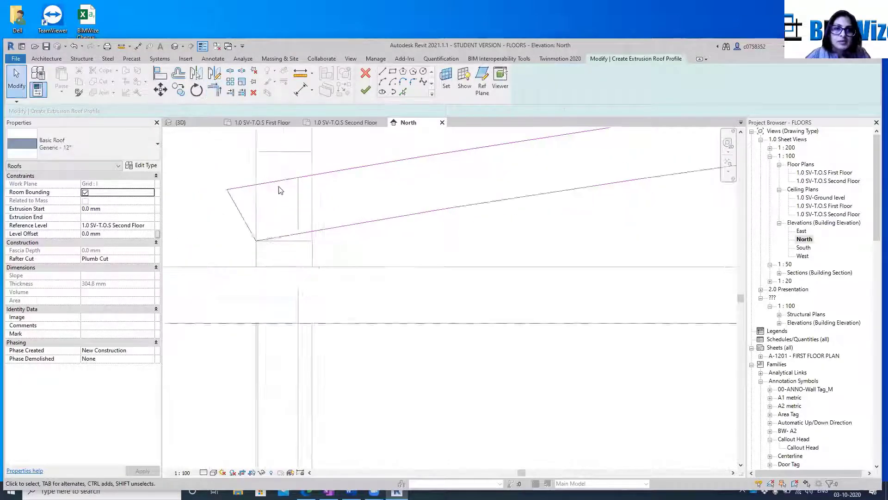
Replace the slanted end line at grid 9 with a line about 360 mm long, perpendicular to the lower arc and crossing the upper one
{"action": "left_click", "coordinate": [231, 215]}
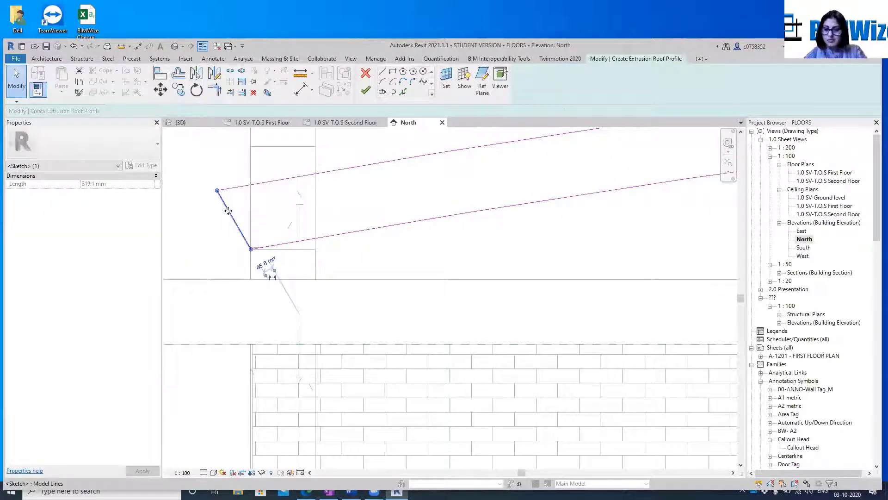
{"action": "key", "text": "Delete"}
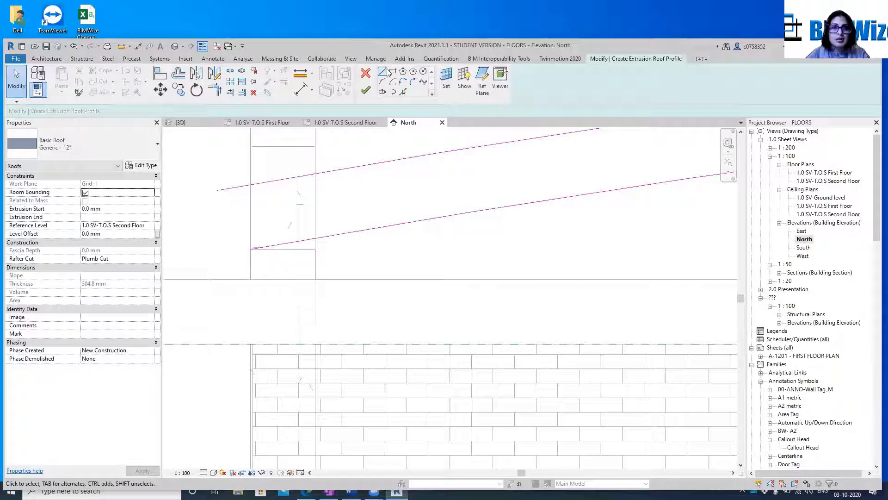
{"action": "left_click", "coordinate": [384, 71]}
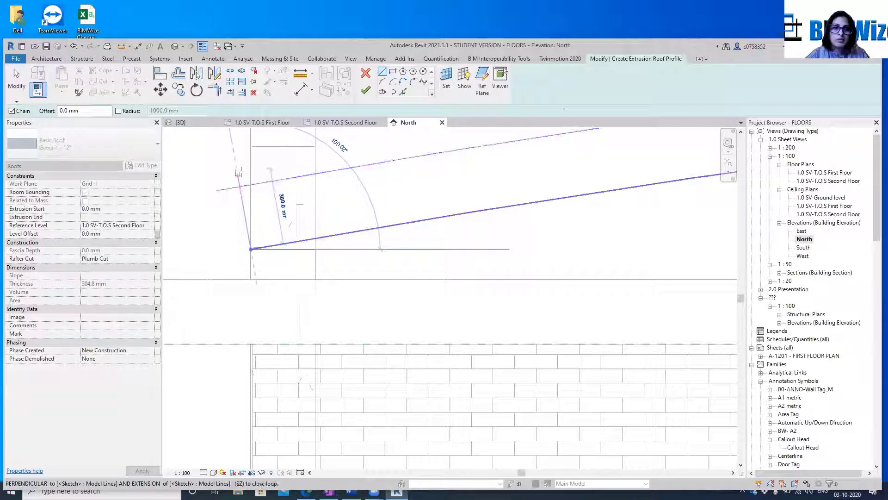
{"action": "left_click", "coordinate": [237, 171]}
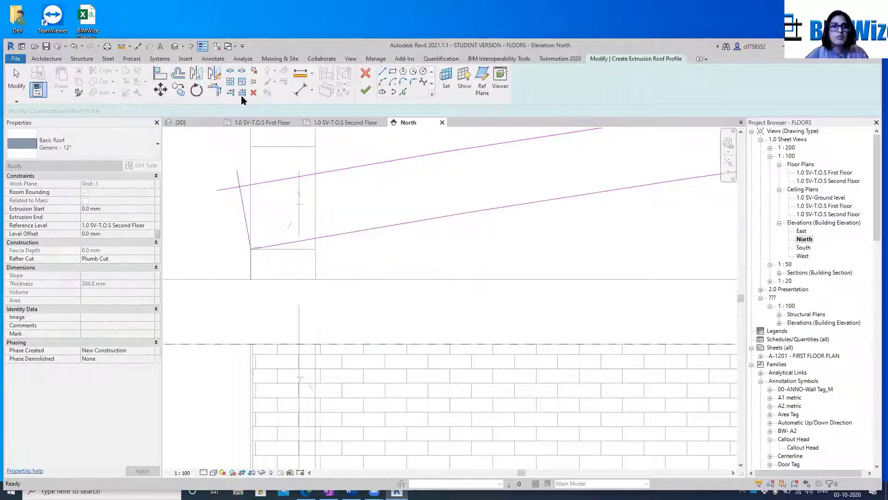
Trim the upper arc and the new end line at grid 9 to a clean corner
{"action": "left_click", "coordinate": [214, 89]}
{"action": "left_click", "coordinate": [248, 185]}
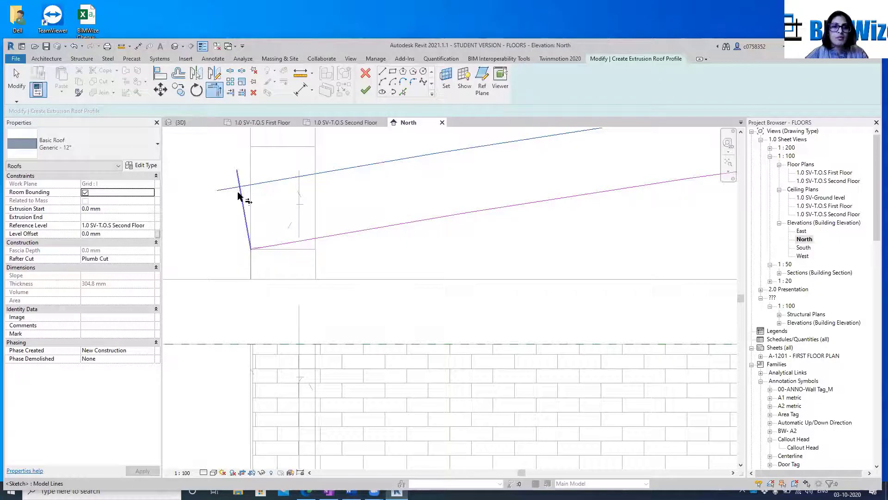
{"action": "left_click", "coordinate": [241, 196]}
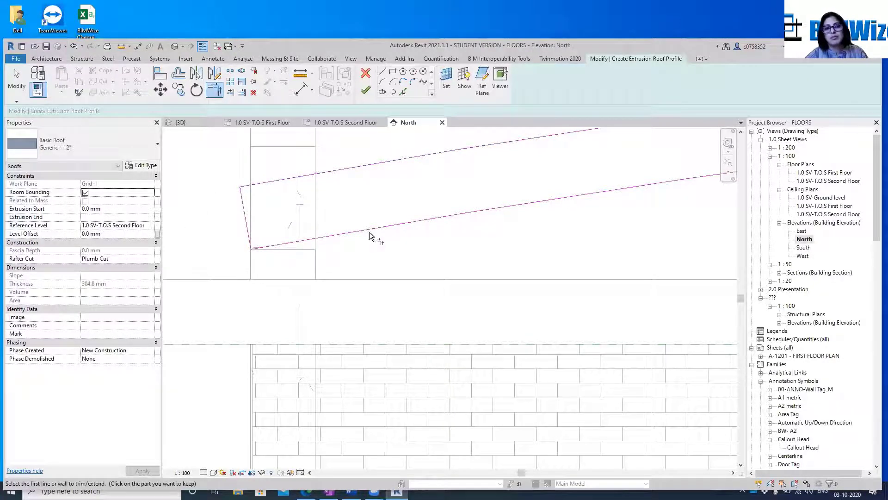
Check the profile's corner at grid 1 and try again to finish the roof sketch
{"action": "scroll", "coordinate": [329, 234], "scroll_direction": "down", "scroll_amount": 6}
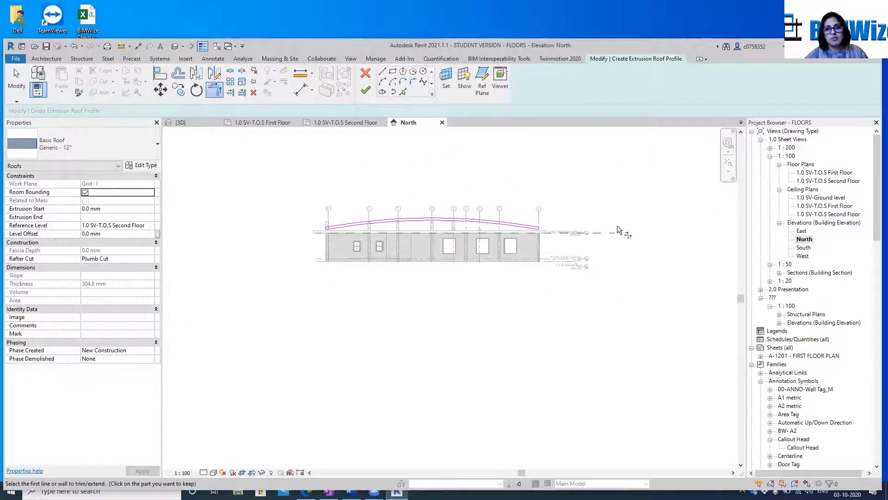
{"action": "scroll", "coordinate": [620, 231], "scroll_direction": "up", "scroll_amount": 3}
{"action": "scroll", "coordinate": [320, 220], "scroll_direction": "up", "scroll_amount": 2}
{"action": "scroll", "coordinate": [240, 215], "scroll_direction": "up", "scroll_amount": 1}
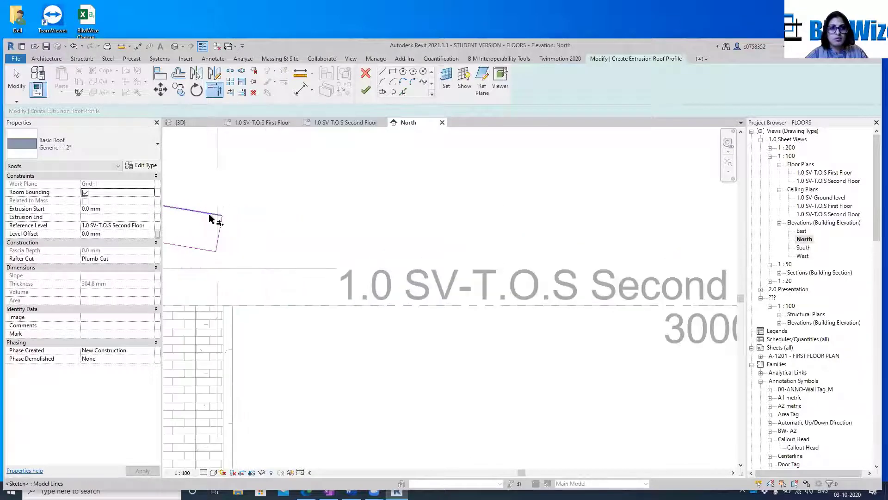
{"action": "left_click", "coordinate": [221, 227]}
{"action": "key", "text": "Escape"}
{"action": "key", "text": "Escape"}
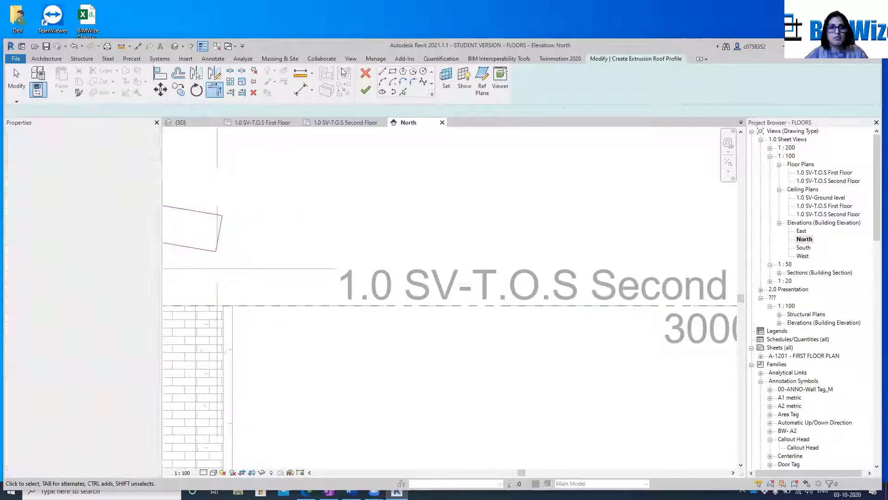
{"action": "left_click", "coordinate": [365, 91]}
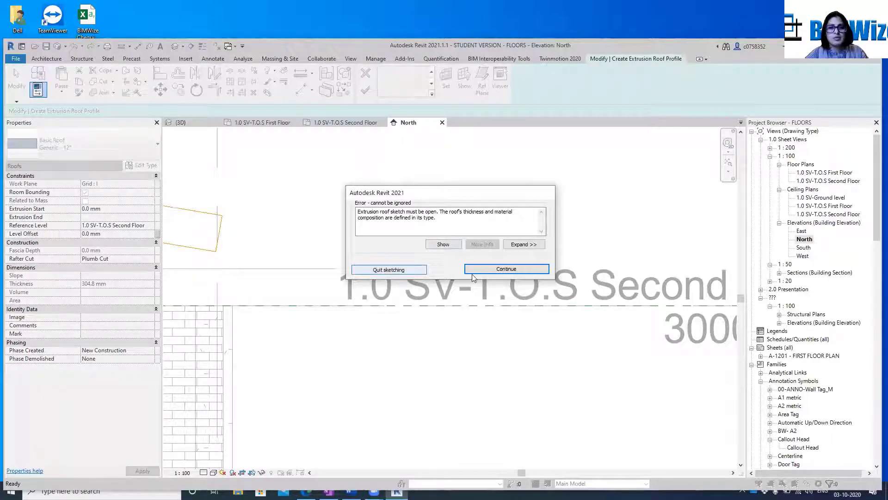
{"action": "left_click", "coordinate": [506, 269]}
{"action": "scroll", "coordinate": [403, 206], "scroll_direction": "down", "scroll_amount": 1}
{"action": "scroll", "coordinate": [403, 206], "scroll_direction": "down", "scroll_amount": 2}
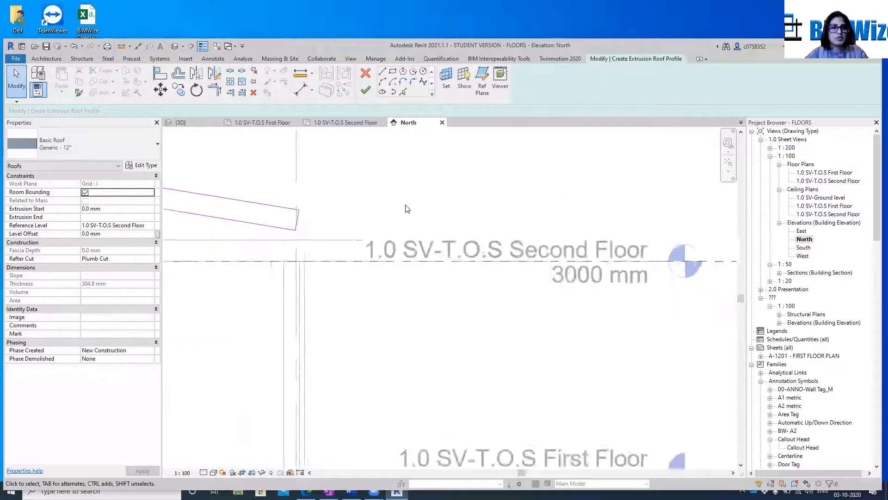
Open the 3D view of the building and show the grid I work plane around the curved roof profile
{"action": "middle_click_drag", "start_coordinate": [377, 245], "coordinate": [592, 227]}
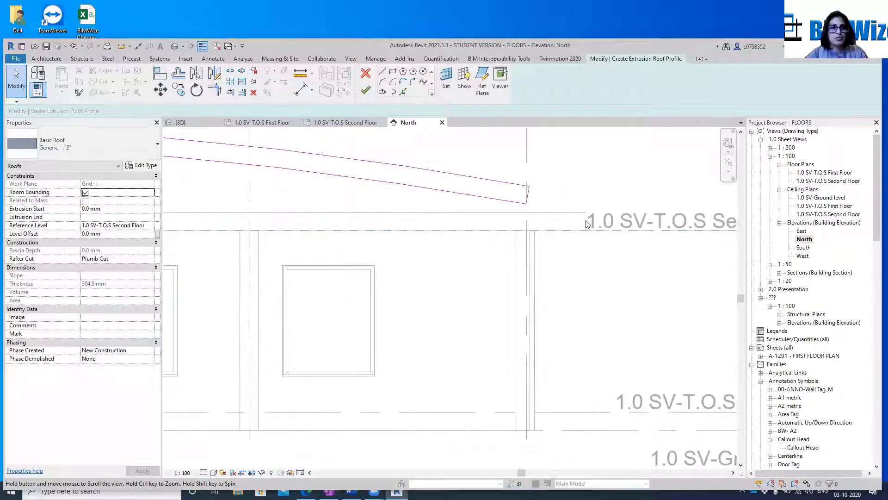
{"action": "scroll", "coordinate": [596, 231], "scroll_direction": "down", "scroll_amount": 5}
{"action": "scroll", "coordinate": [604, 240], "scroll_direction": "up", "scroll_amount": 1}
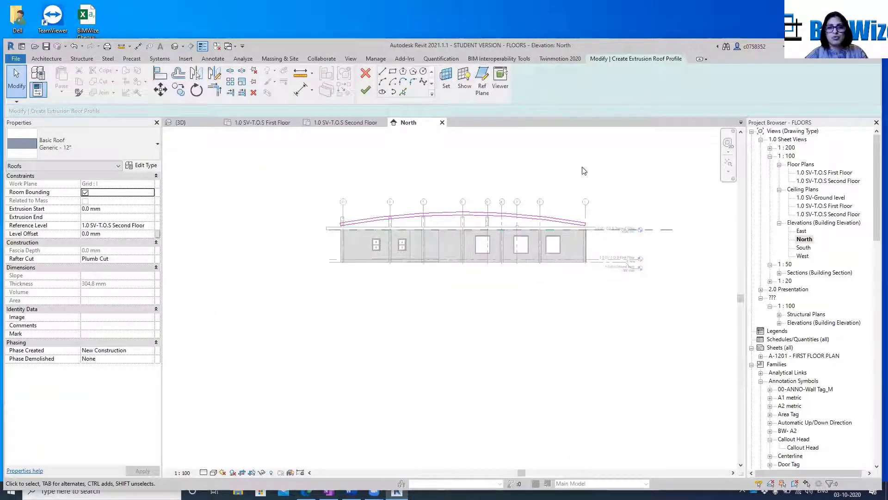
{"action": "left_click", "coordinate": [174, 46]}
{"action": "middle_click_drag", "start_coordinate": [520, 372], "coordinate": [682, 343]}
{"action": "mouse_move", "coordinate": [697, 163]}
{"action": "left_mouse_down"}
{"action": "mouse_move", "coordinate": [736, 178]}
{"action": "mouse_move", "coordinate": [163, 165]}
{"action": "mouse_move", "coordinate": [736, 167]}
{"action": "left_mouse_up"}
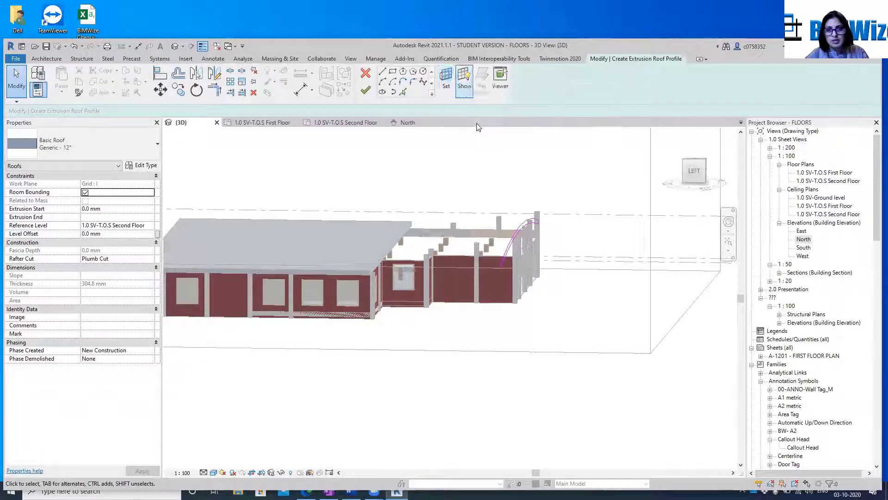
{"action": "left_click", "coordinate": [464, 81]}
{"action": "scroll", "coordinate": [479, 261], "scroll_direction": "up", "scroll_amount": 2}
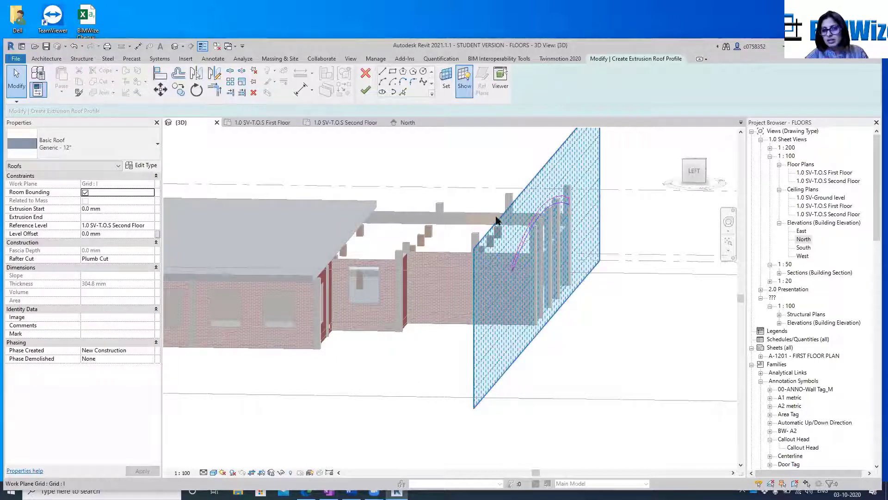
Try to move the displayed work plane grid away from the roof profile toward the building
{"action": "left_click", "coordinate": [514, 209]}
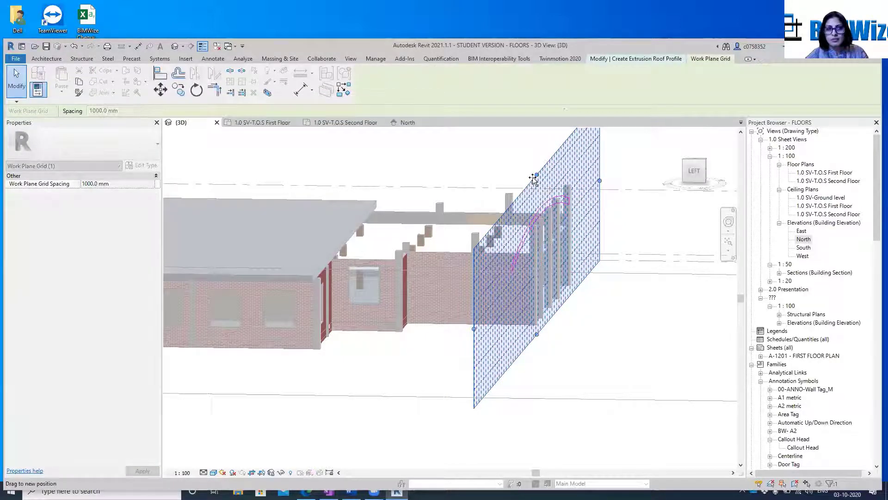
{"action": "key", "text": "m"}
{"action": "key", "text": "v"}
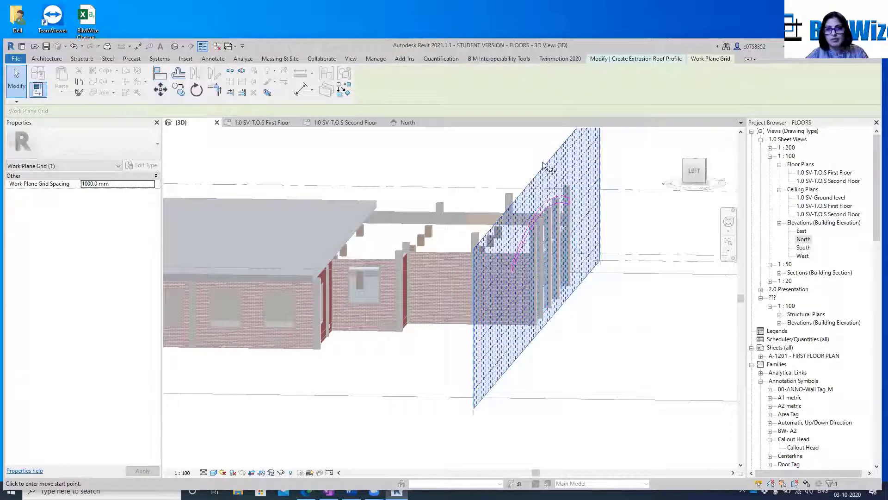
{"action": "left_click", "coordinate": [537, 175]}
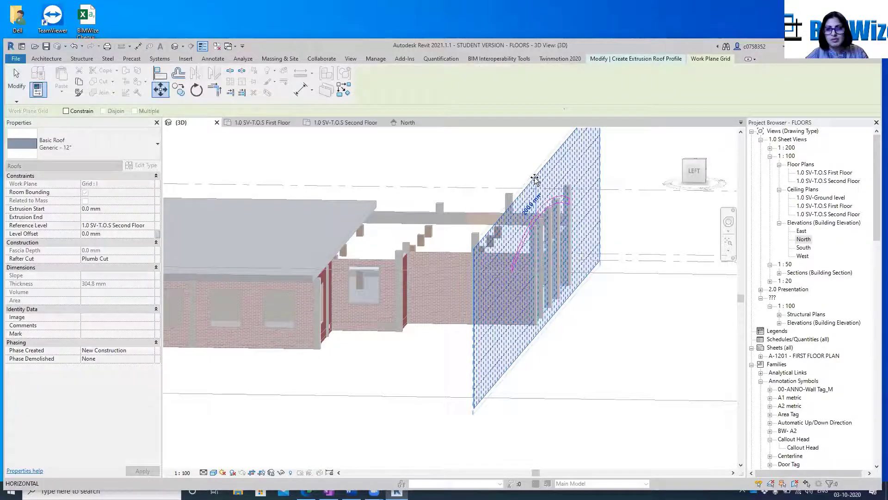
{"action": "left_click", "coordinate": [489, 170]}
{"action": "left_click", "coordinate": [671, 269]}
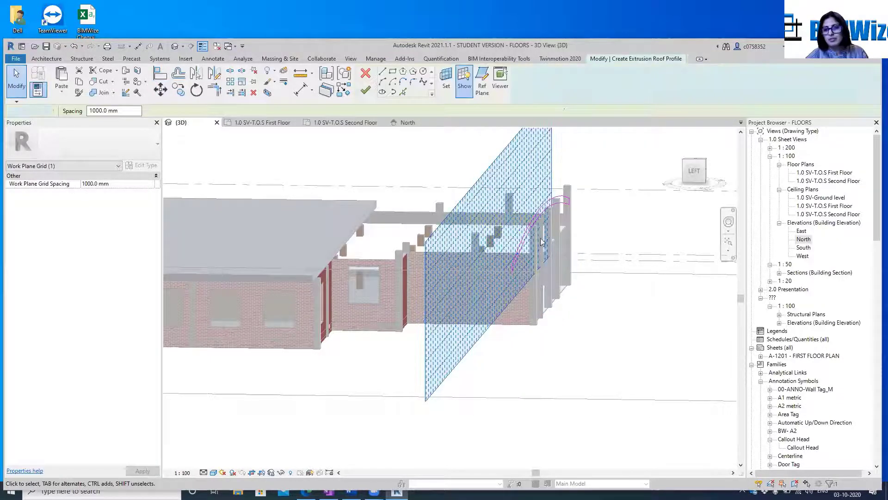
{"action": "scroll", "coordinate": [580, 198], "scroll_direction": "up", "scroll_amount": 3}
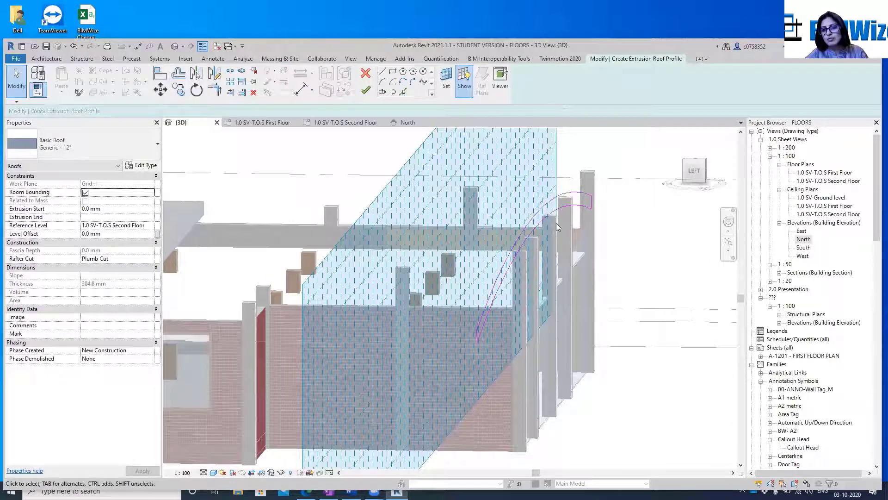
{"action": "scroll", "coordinate": [568, 230], "scroll_direction": "down", "scroll_amount": 4}
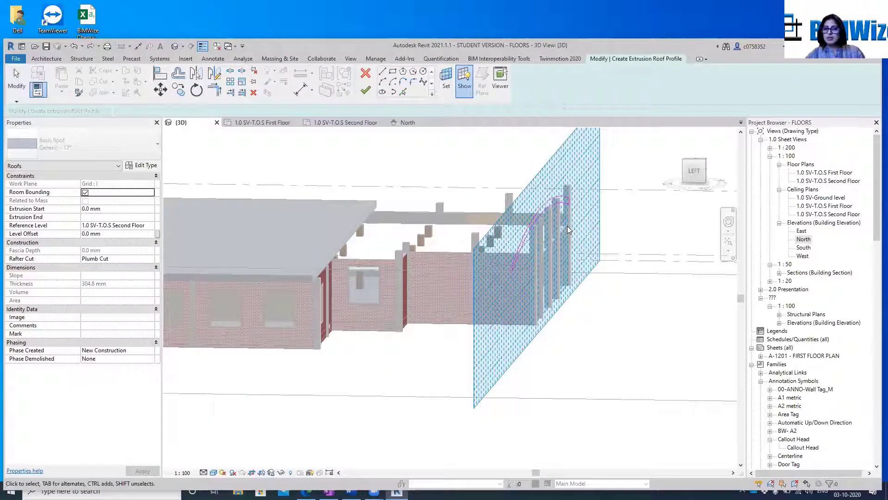
Try to finish the roof sketch, then continue sketching and inspect the profile's upper and lower arcs in 3D
{"action": "left_click", "coordinate": [532, 185]}
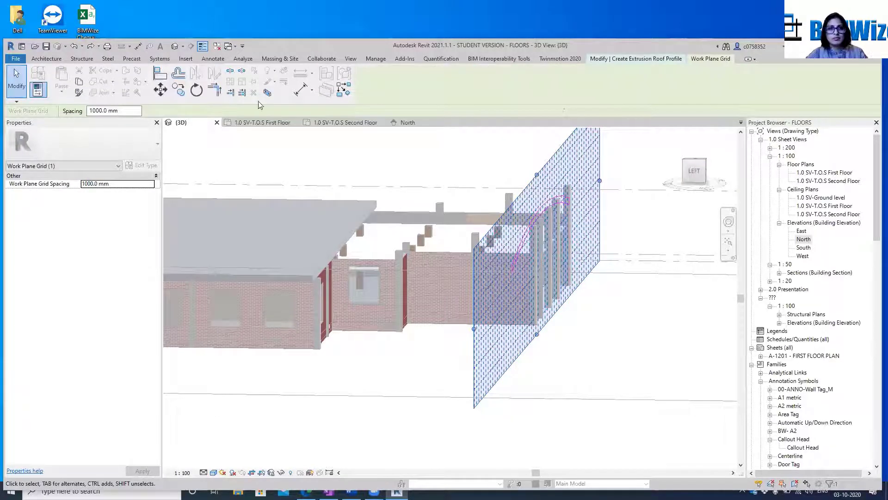
{"action": "key", "text": "Escape"}
{"action": "left_click", "coordinate": [365, 90]}
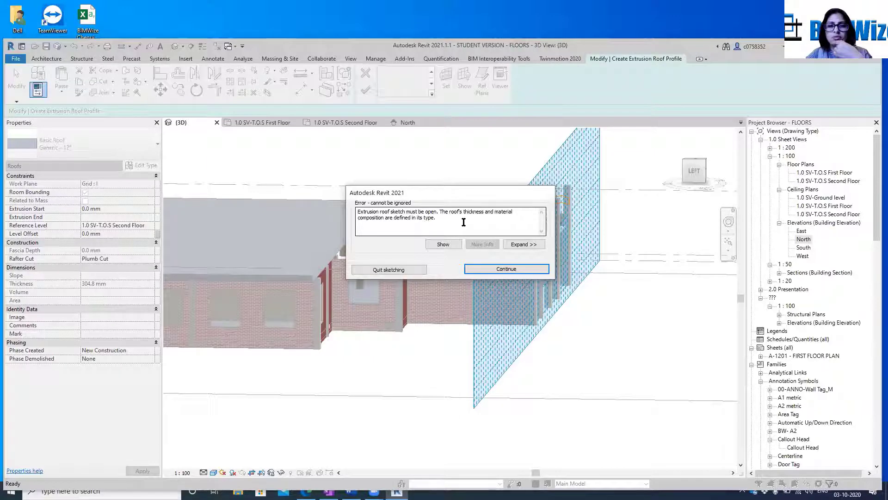
{"action": "left_click", "coordinate": [443, 244]}
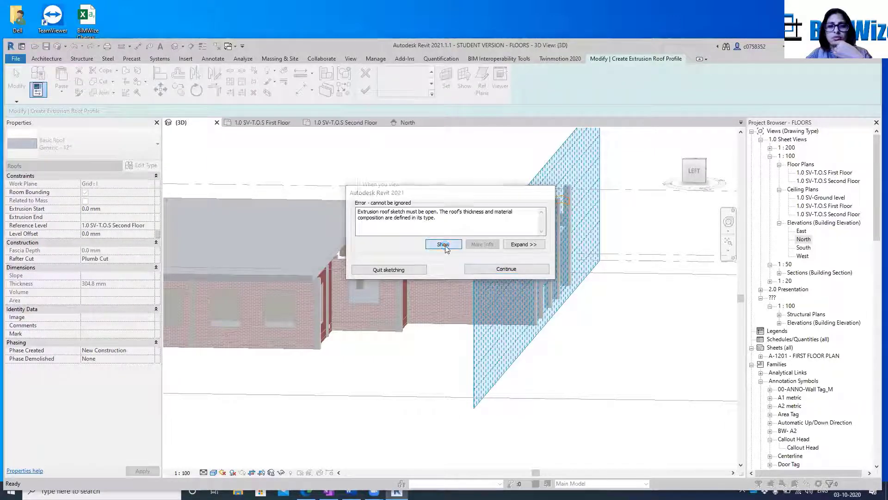
{"action": "left_click", "coordinate": [502, 280]}
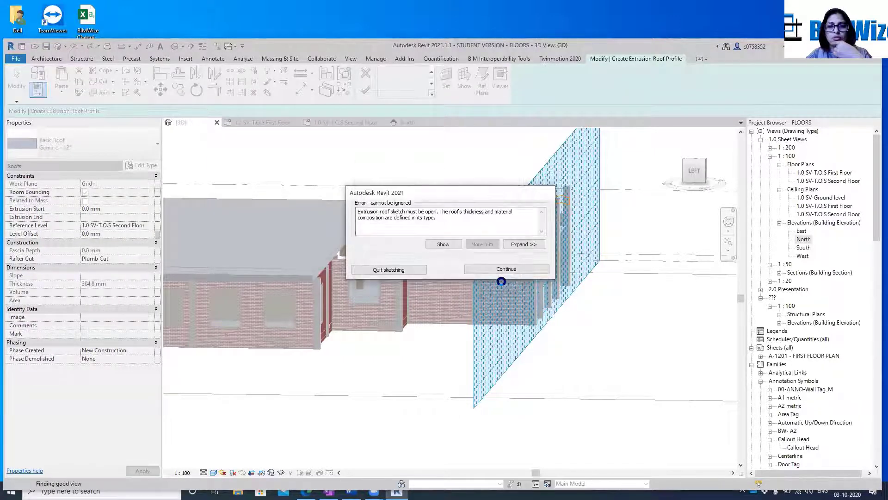
{"action": "left_click", "coordinate": [500, 270]}
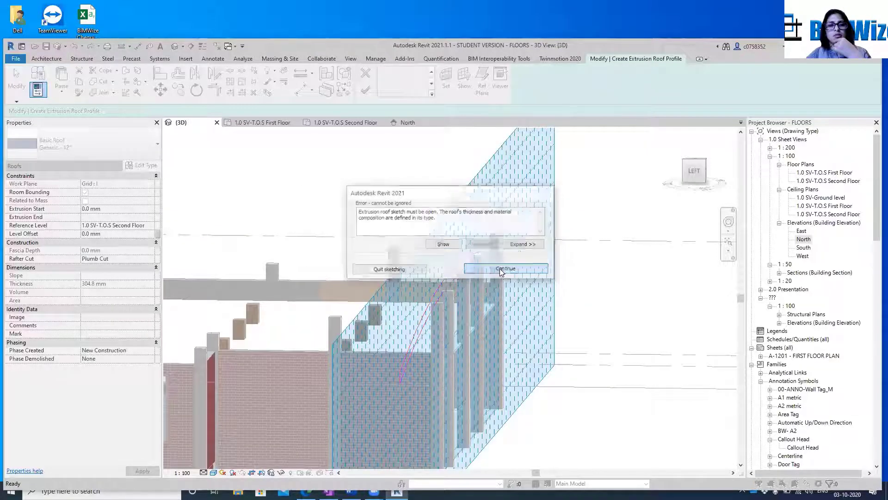
{"action": "left_click", "coordinate": [443, 289]}
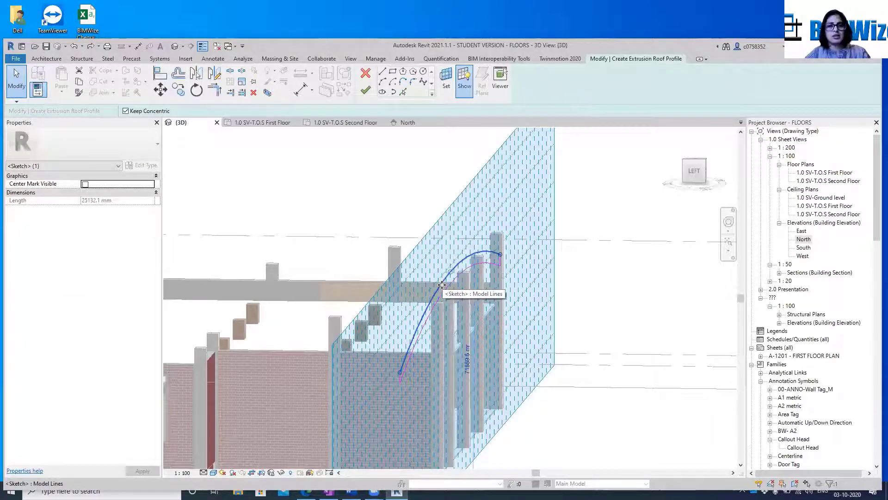
{"action": "key", "text": "Escape"}
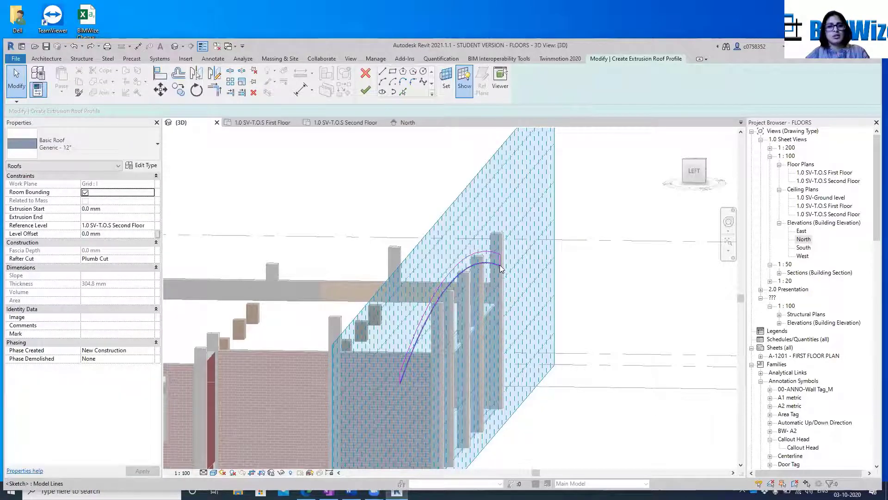
{"action": "left_click", "coordinate": [500, 265]}
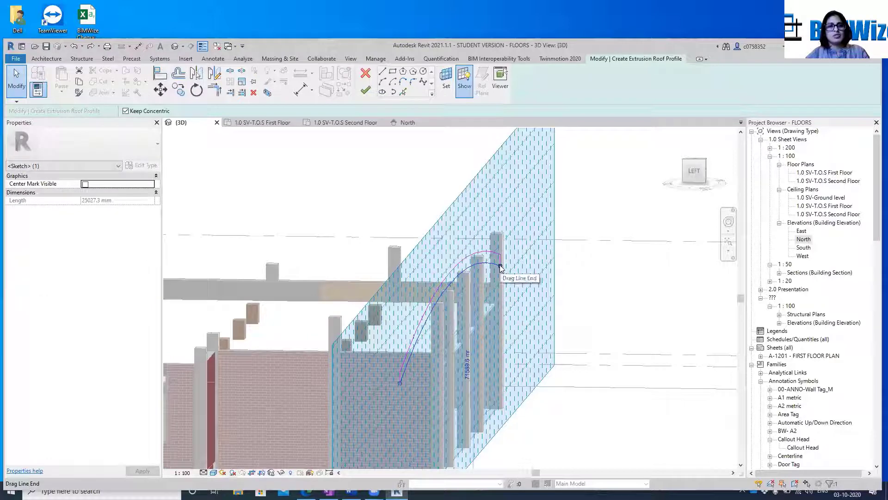
{"action": "key", "text": "Escape"}
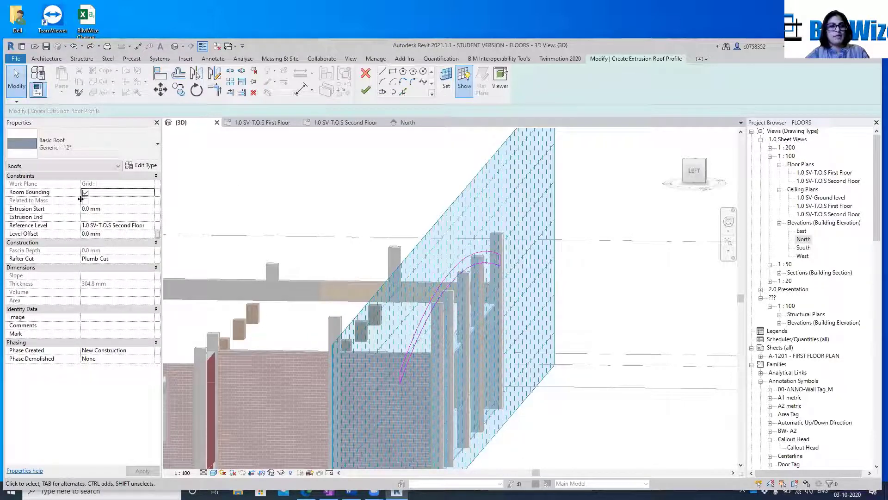
Set the roof's Extrusion End to 1200 mm
{"action": "left_click", "coordinate": [61, 209]}
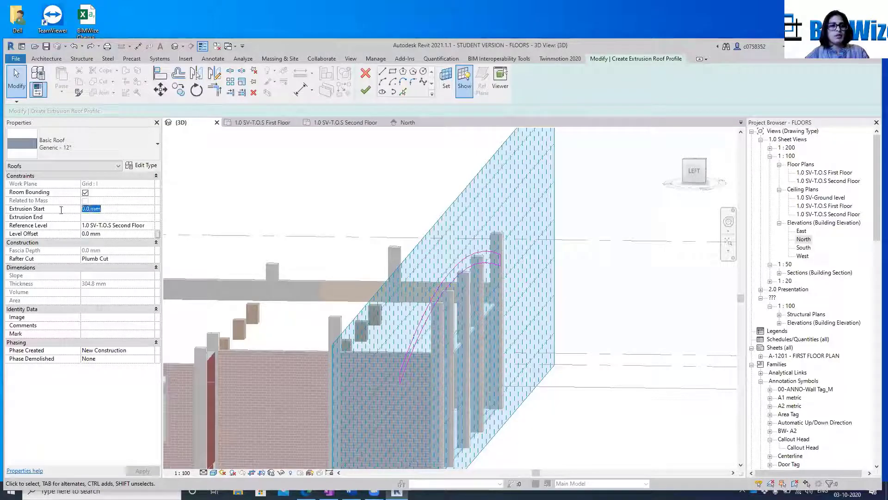
{"action": "left_click", "coordinate": [89, 218]}
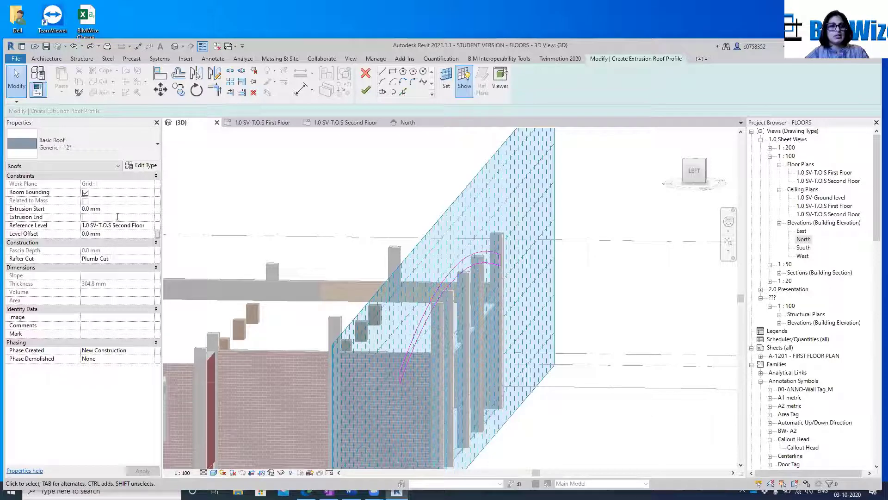
{"action": "type", "text": "1200"}
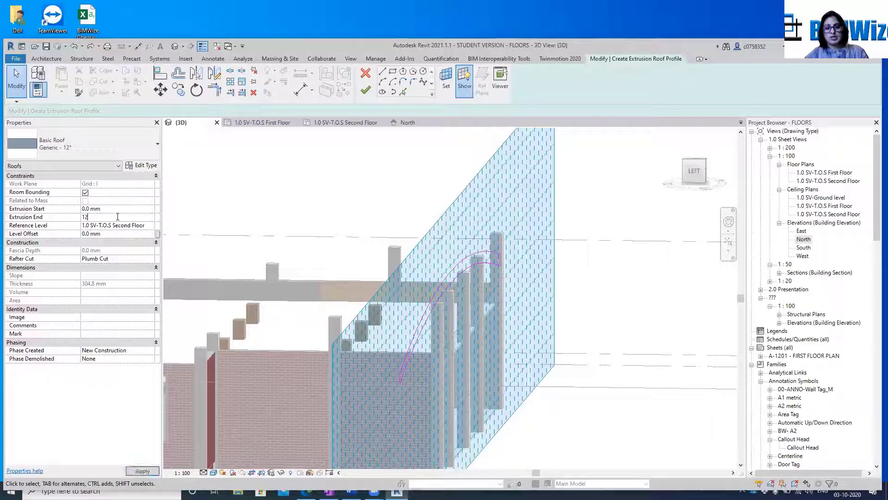
{"action": "left_click", "coordinate": [152, 474]}
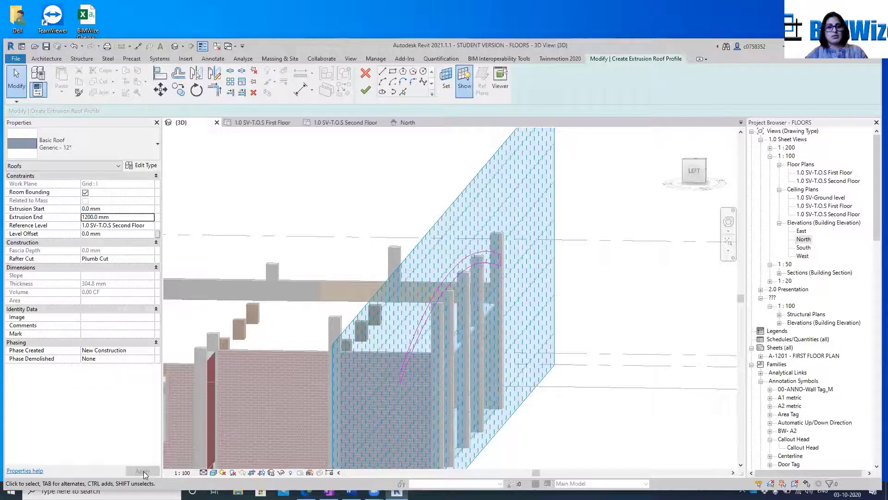
Try once more to finish the roof sketch, and quit sketching to discard the unfinished extrusion roof
{"action": "left_click", "coordinate": [365, 91]}
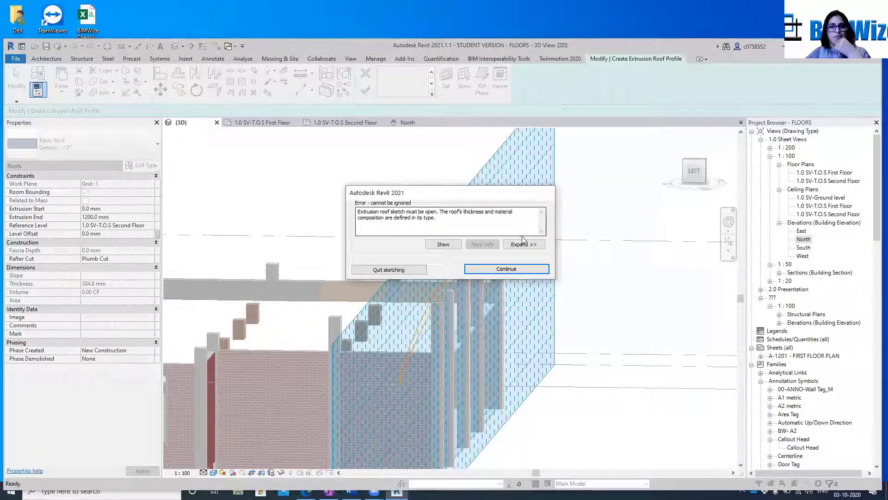
{"action": "left_click", "coordinate": [392, 271]}
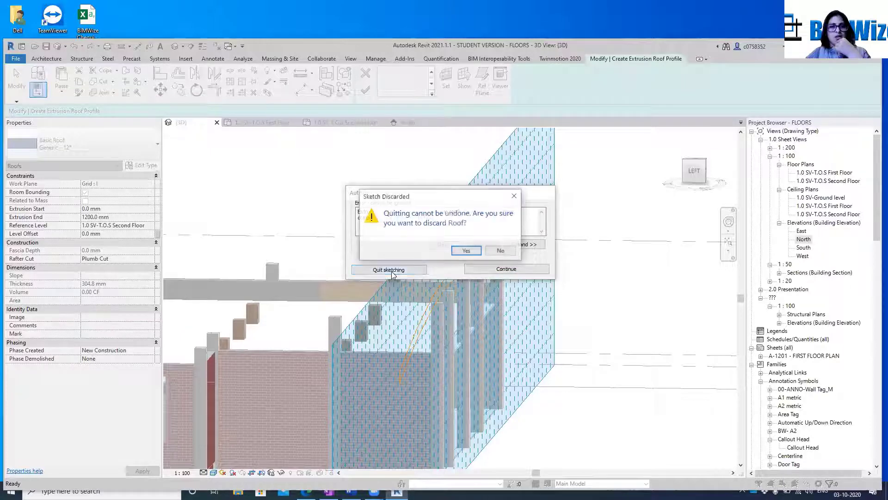
{"action": "left_click", "coordinate": [465, 250]}
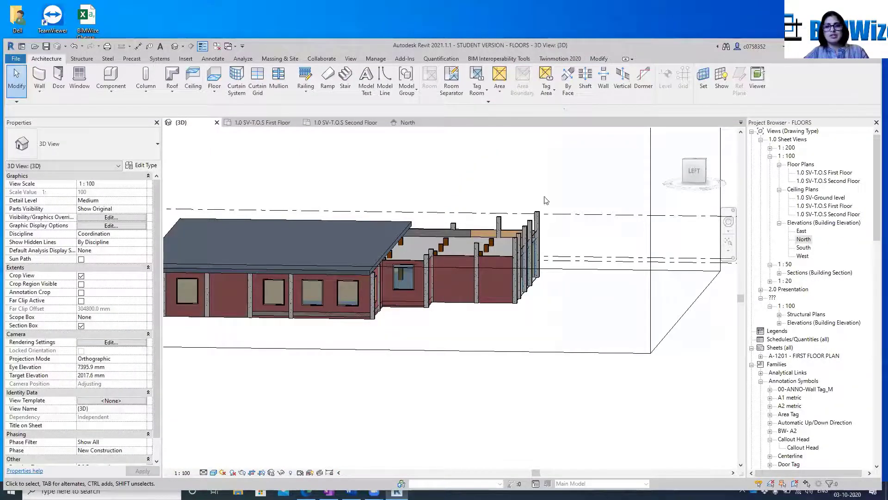
Undo earlier changes to restore the sloped roof over the open part of the building
{"action": "scroll", "coordinate": [539, 210], "scroll_direction": "down", "scroll_amount": 3}
{"action": "scroll", "coordinate": [539, 210], "scroll_direction": "up", "scroll_amount": 2}
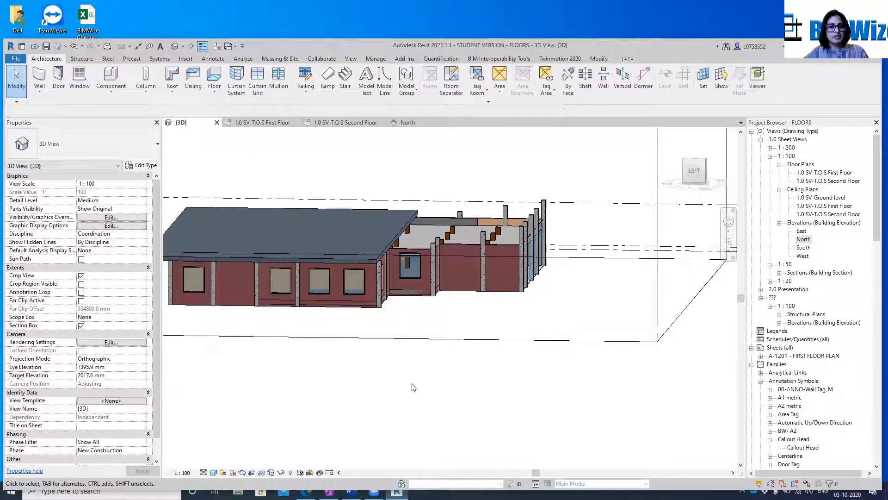
{"action": "scroll", "coordinate": [563, 217], "scroll_direction": "up", "scroll_amount": 6}
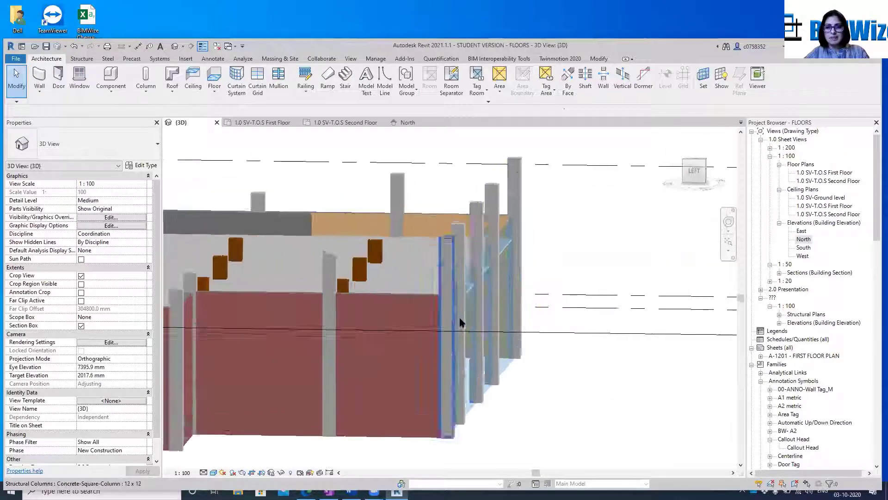
{"action": "scroll", "coordinate": [478, 246], "scroll_direction": "down", "scroll_amount": 5}
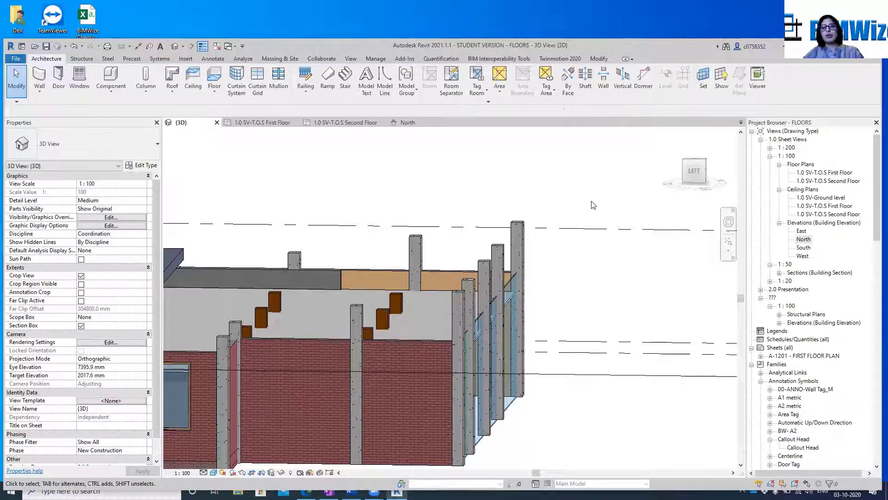
{"action": "key", "text": "ctrl+z"}
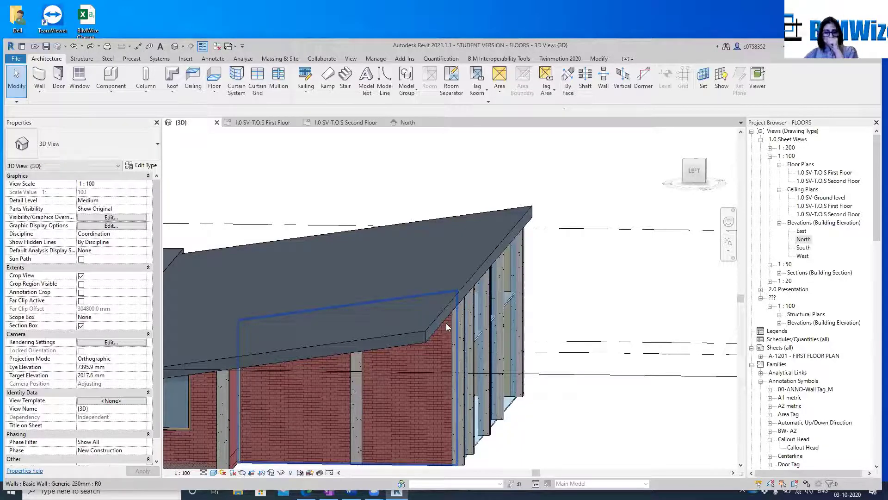
In the first-floor plan, align the outer face of the column at grid B-1 with the outer face of the wall
{"action": "double_click", "coordinate": [829, 175]}
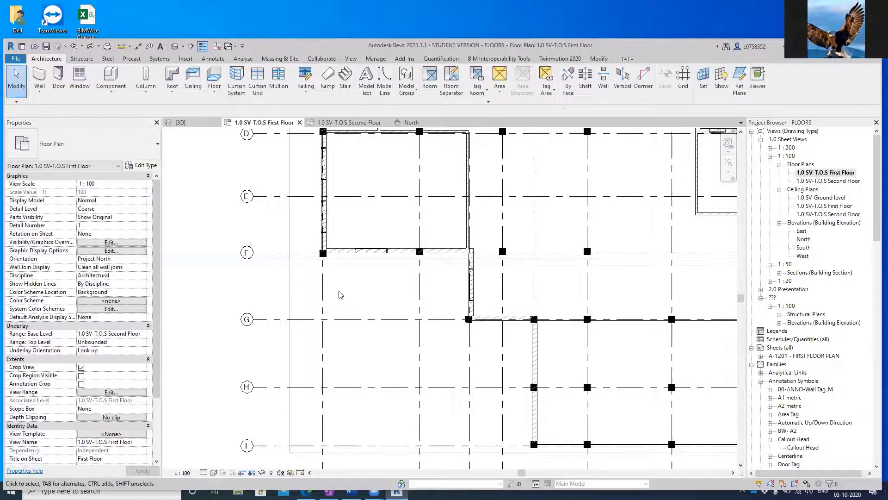
{"action": "middle_click_drag", "start_coordinate": [368, 290], "coordinate": [367, 494]}
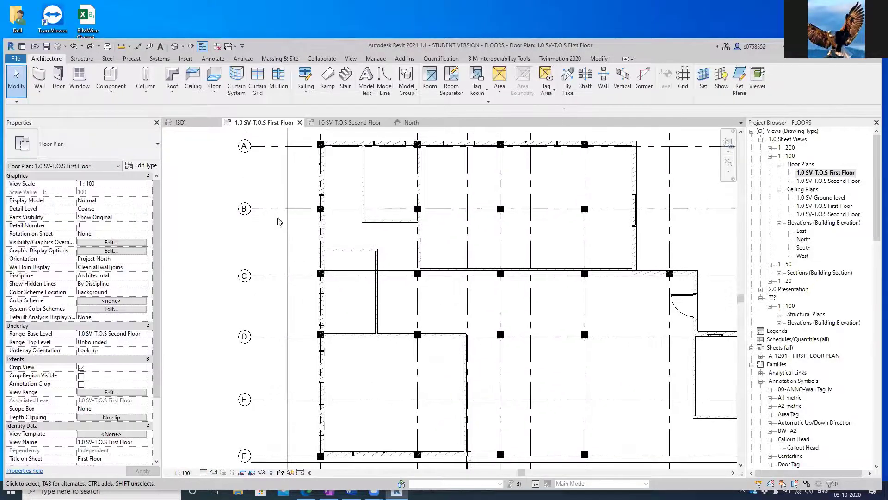
{"action": "scroll", "coordinate": [279, 221], "scroll_direction": "up", "scroll_amount": 8}
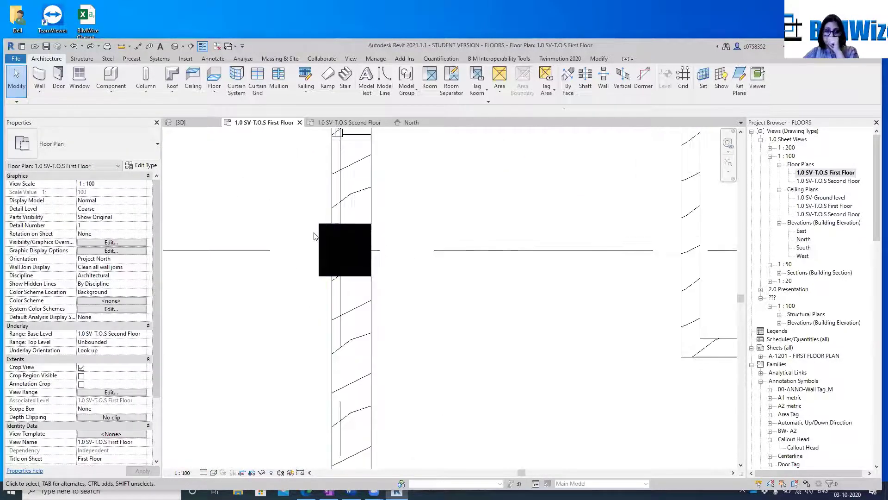
{"action": "left_click", "coordinate": [321, 240]}
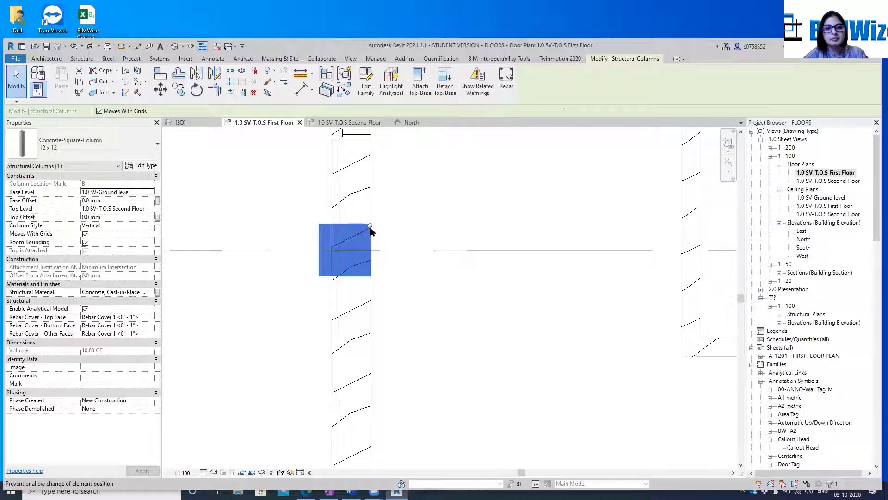
{"action": "left_click", "coordinate": [319, 239]}
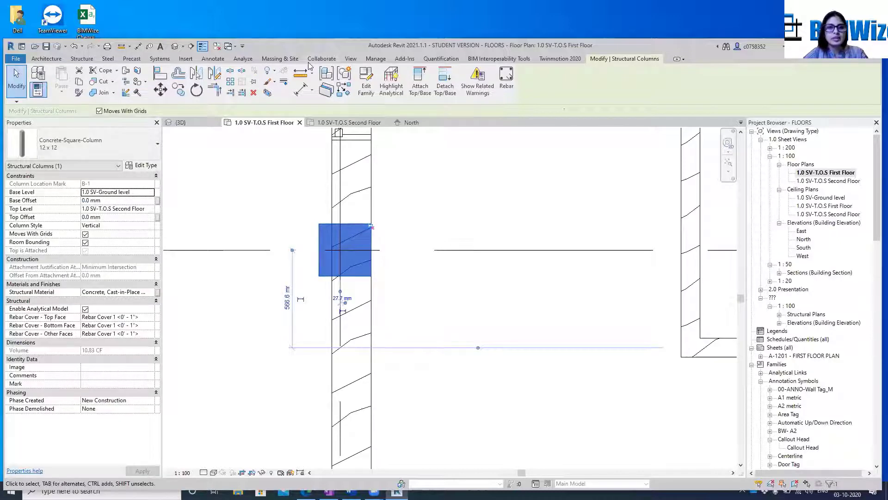
{"action": "key", "text": "a"}
{"action": "key", "text": "l"}
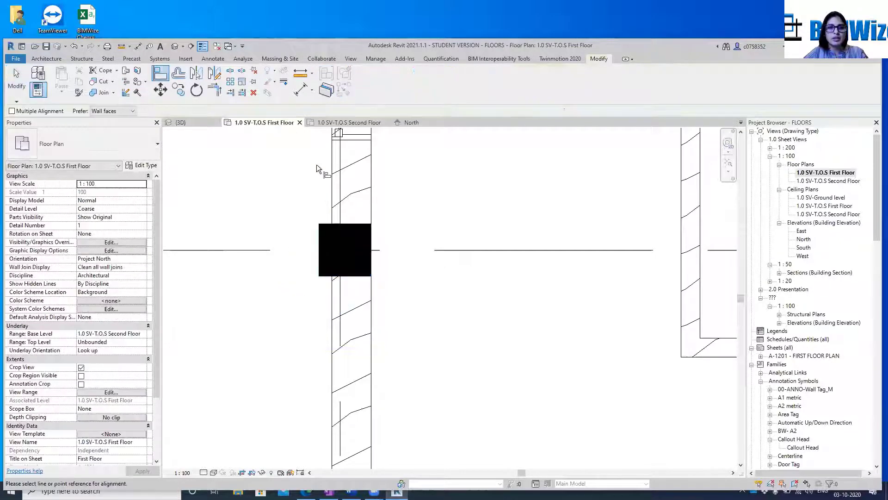
{"action": "left_click", "coordinate": [318, 238]}
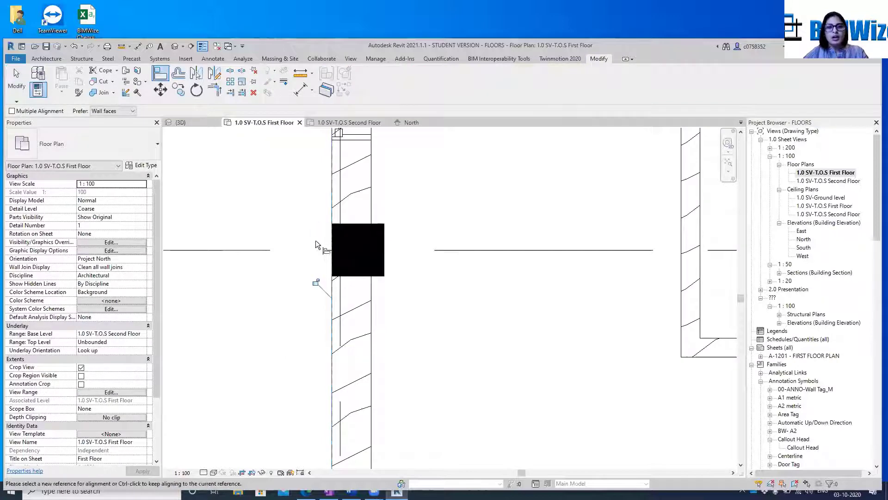
{"action": "key", "text": "Escape"}
{"action": "key", "text": "Escape"}
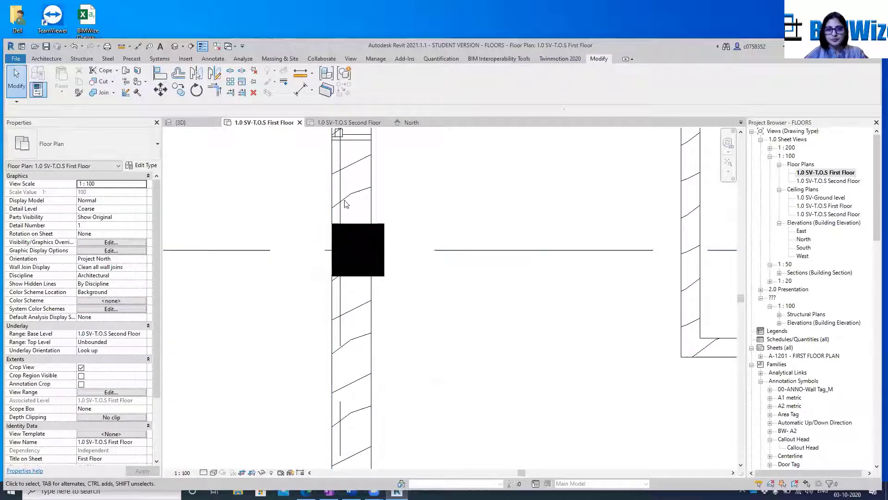
Select the column at grid B-1 and examine in the 3D view how it meets the outer brick wall
{"action": "scroll", "coordinate": [501, 256], "scroll_direction": "down", "scroll_amount": 3}
{"action": "middle_click_drag", "start_coordinate": [388, 263], "coordinate": [556, 294]}
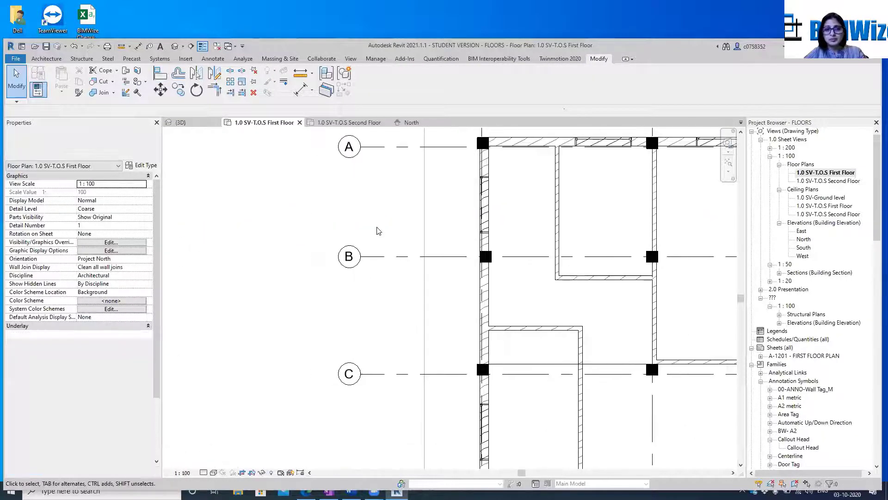
{"action": "left_click_drag", "start_coordinate": [377, 217], "coordinate": [540, 291]}
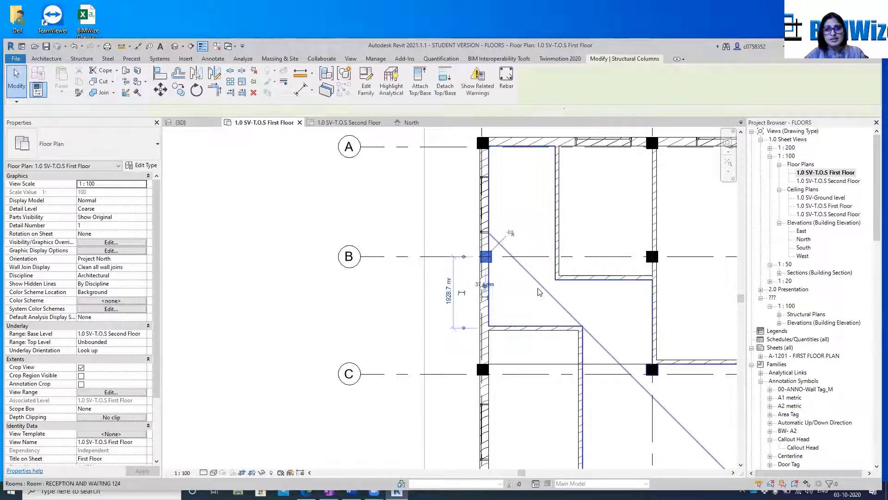
{"action": "key", "text": "ctrl+Tab"}
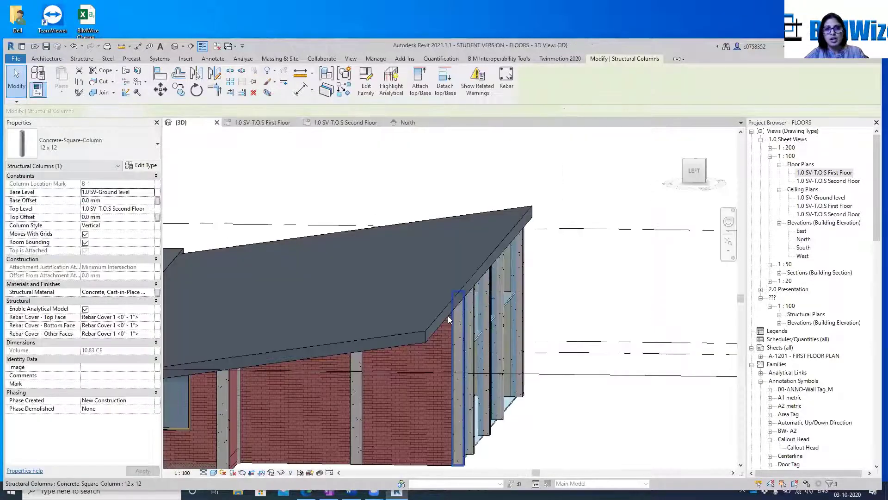
{"action": "scroll", "coordinate": [375, 240], "scroll_direction": "down", "scroll_amount": 5}
{"action": "scroll", "coordinate": [376, 326], "scroll_direction": "down", "scroll_amount": 1}
{"action": "scroll", "coordinate": [376, 327], "scroll_direction": "down", "scroll_amount": 4}
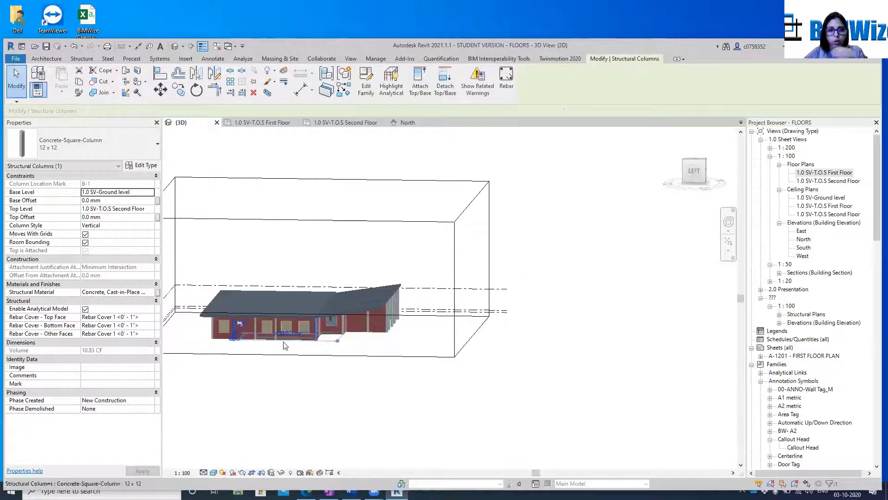
{"action": "scroll", "coordinate": [240, 354], "scroll_direction": "up", "scroll_amount": 3}
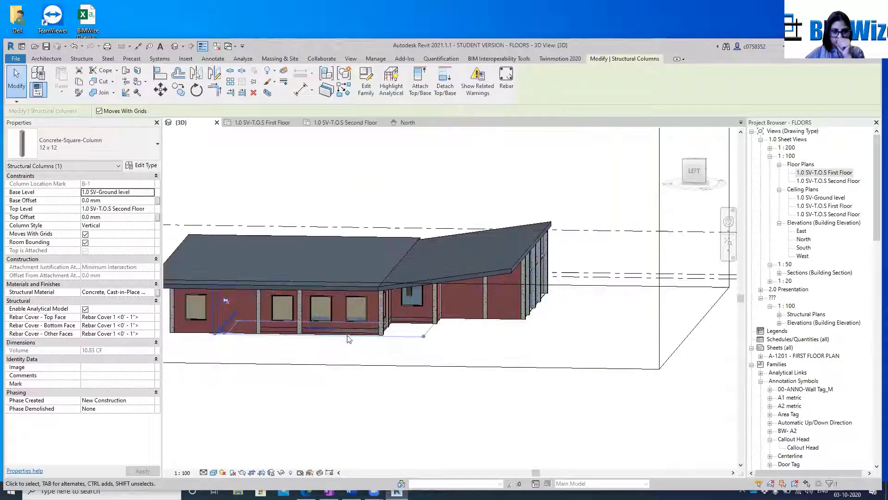
{"action": "scroll", "coordinate": [244, 410], "scroll_direction": "up", "scroll_amount": 1}
{"action": "middle_click_drag", "start_coordinate": [245, 411], "coordinate": [435, 417]}
{"action": "scroll", "coordinate": [400, 330], "scroll_direction": "up", "scroll_amount": 2}
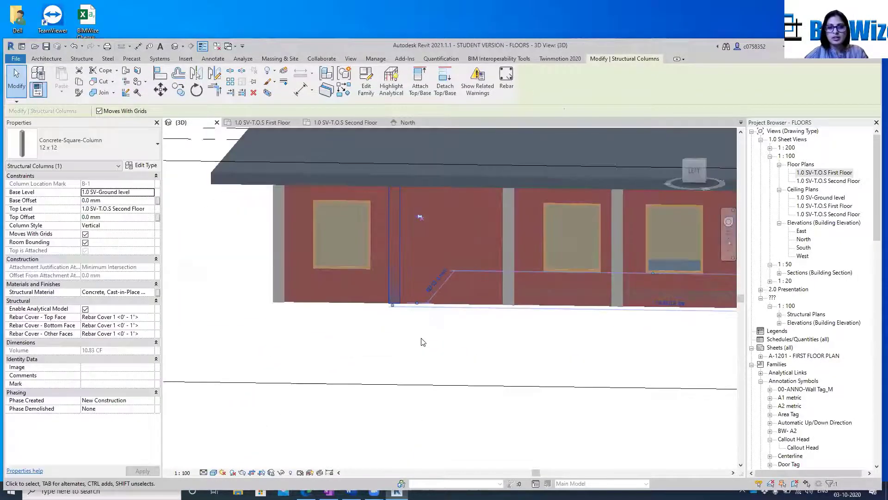
{"action": "left_click", "coordinate": [415, 341]}
{"action": "scroll", "coordinate": [371, 245], "scroll_direction": "up", "scroll_amount": 3}
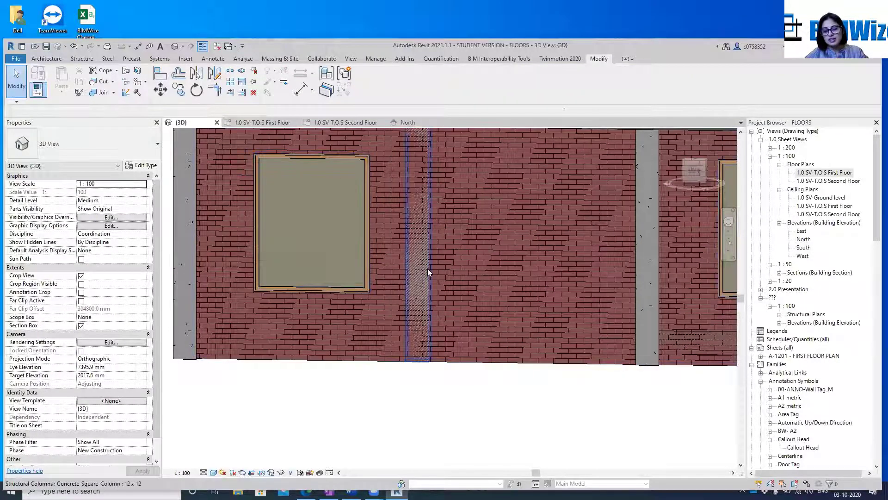
Compare in the first-floor plan how the columns at B-1 and A-1 sit against the outer wall
{"action": "left_click", "coordinate": [363, 123]}
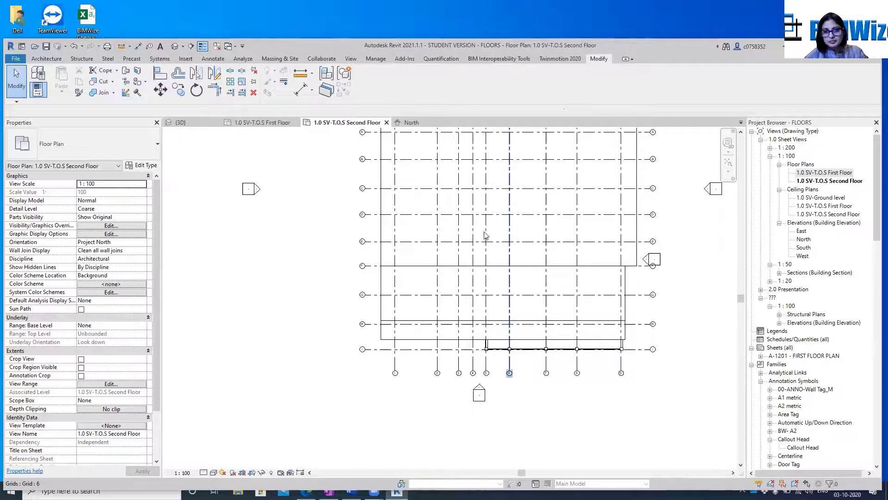
{"action": "left_click", "coordinate": [252, 123]}
{"action": "middle_click_drag", "start_coordinate": [538, 244], "coordinate": [513, 325]}
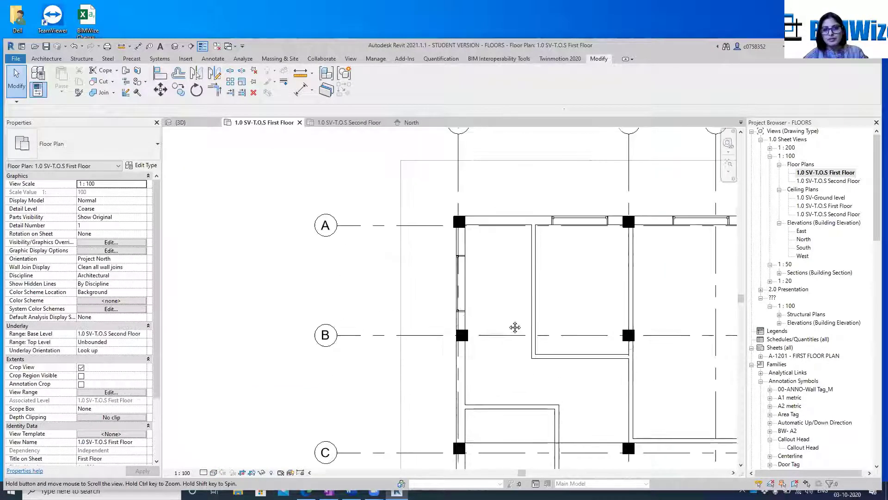
{"action": "scroll", "coordinate": [462, 333], "scroll_direction": "up", "scroll_amount": 5}
{"action": "left_click", "coordinate": [445, 334]}
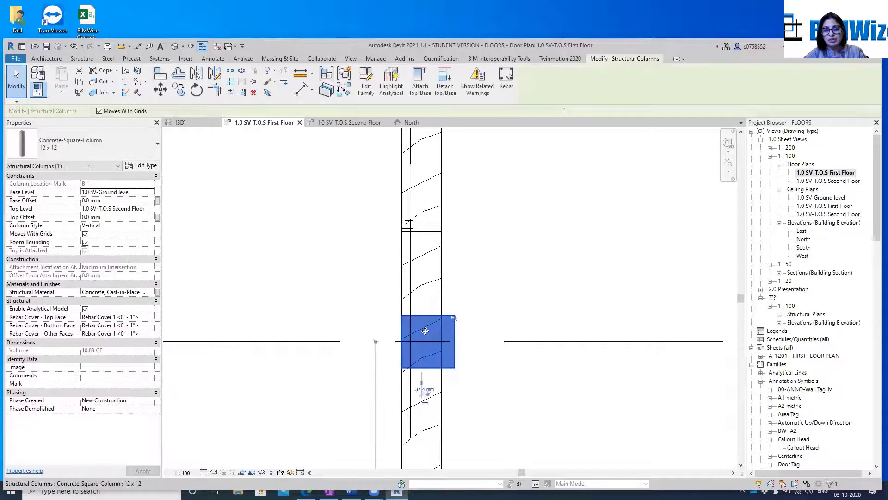
{"action": "scroll", "coordinate": [428, 338], "scroll_direction": "down", "scroll_amount": 3}
{"action": "middle_click_drag", "start_coordinate": [488, 327], "coordinate": [518, 239]}
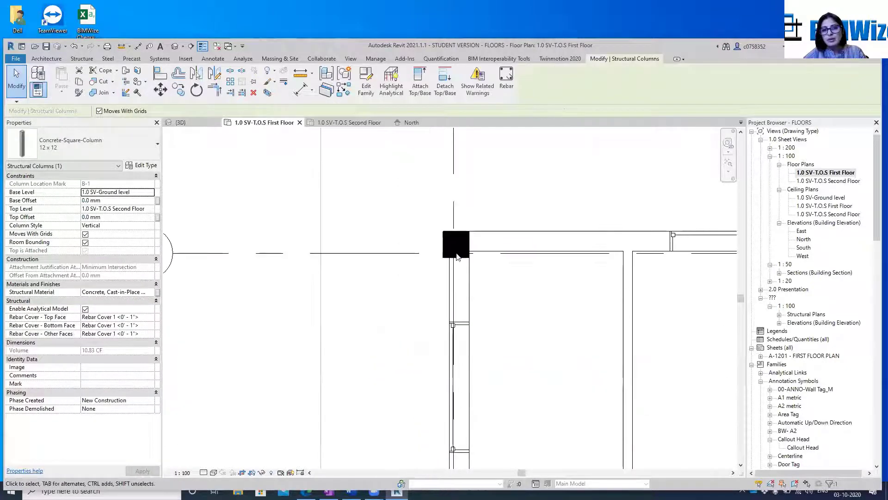
{"action": "scroll", "coordinate": [456, 252], "scroll_direction": "up", "scroll_amount": 3}
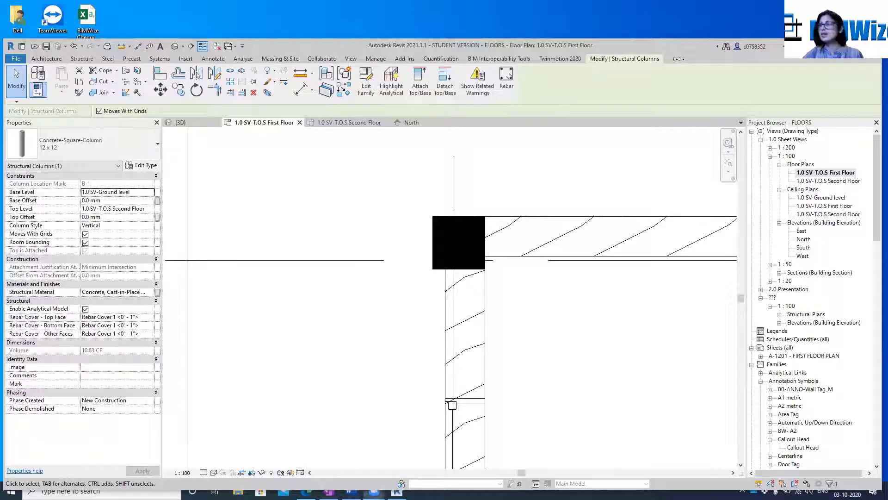
{"action": "scroll", "coordinate": [393, 212], "scroll_direction": "down", "scroll_amount": 5}
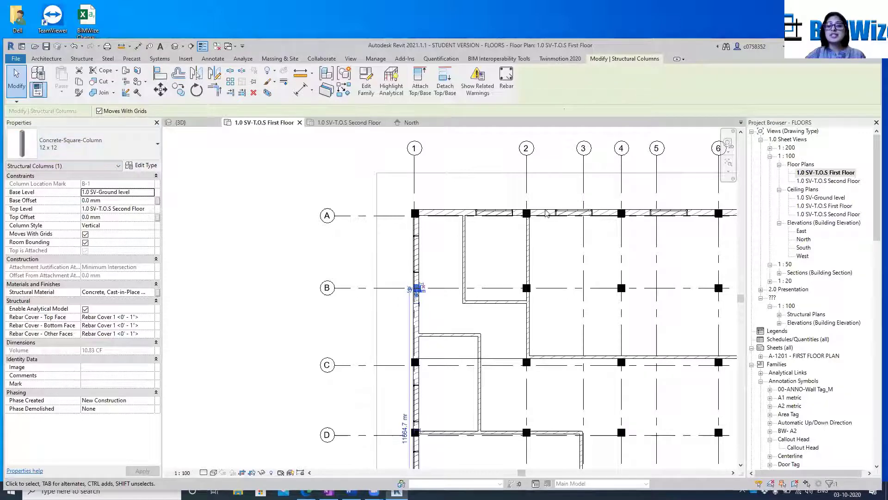
Delete the long horizontal detail line running beside grid F in the first-floor plan
{"action": "scroll", "coordinate": [477, 281], "scroll_direction": "down", "scroll_amount": 3}
{"action": "scroll", "coordinate": [672, 377], "scroll_direction": "up", "scroll_amount": 3}
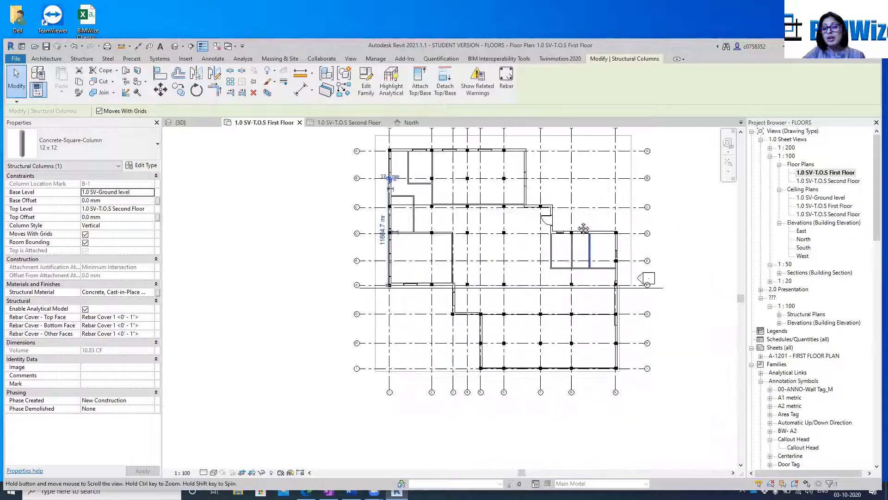
{"action": "scroll", "coordinate": [573, 174], "scroll_direction": "up", "scroll_amount": 3}
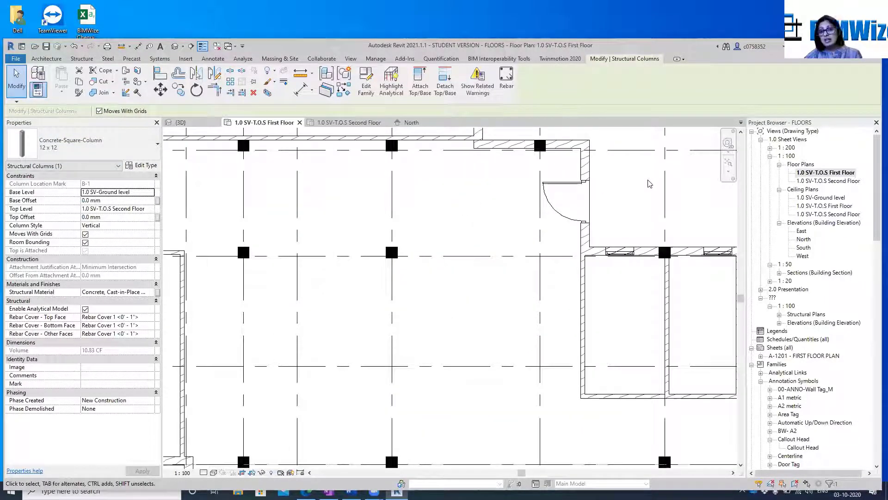
{"action": "left_click", "coordinate": [571, 202]}
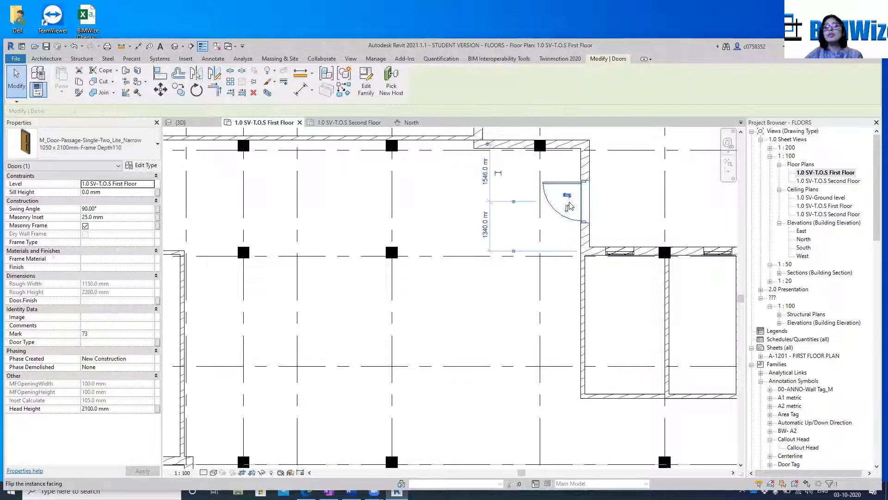
{"action": "scroll", "coordinate": [568, 200], "scroll_direction": "down", "scroll_amount": 3}
{"action": "middle_click_drag", "start_coordinate": [433, 306], "coordinate": [559, 268]}
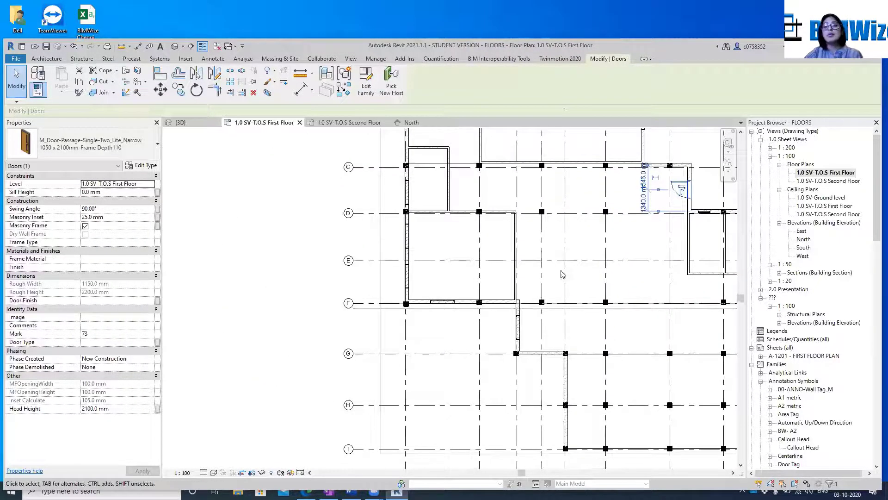
{"action": "middle_click_drag", "start_coordinate": [610, 318], "coordinate": [451, 348]}
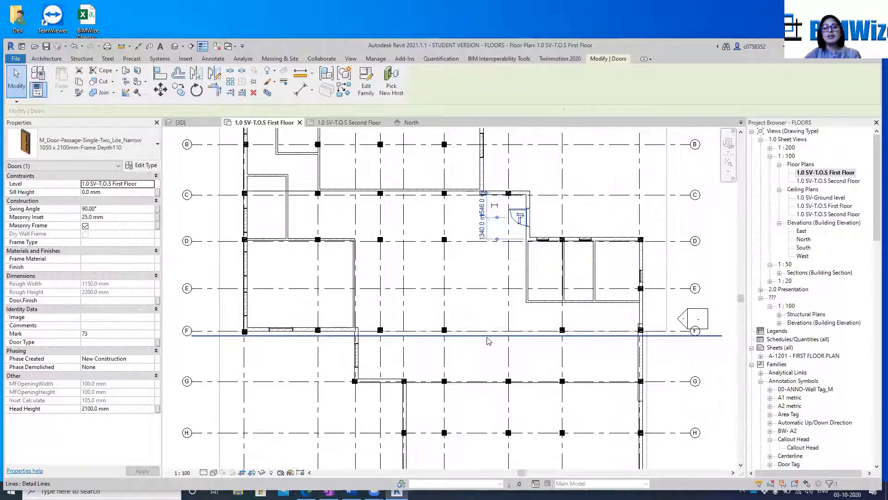
{"action": "left_click", "coordinate": [487, 338]}
{"action": "key", "text": "Delete"}
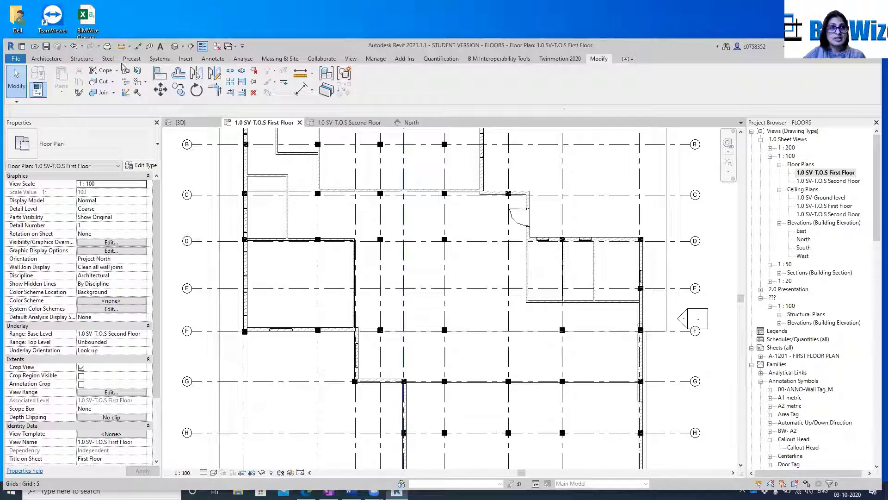
Set up a new wall with the type Interior - 4 7/8" Partition (1-hr)
{"action": "left_click", "coordinate": [46, 59]}
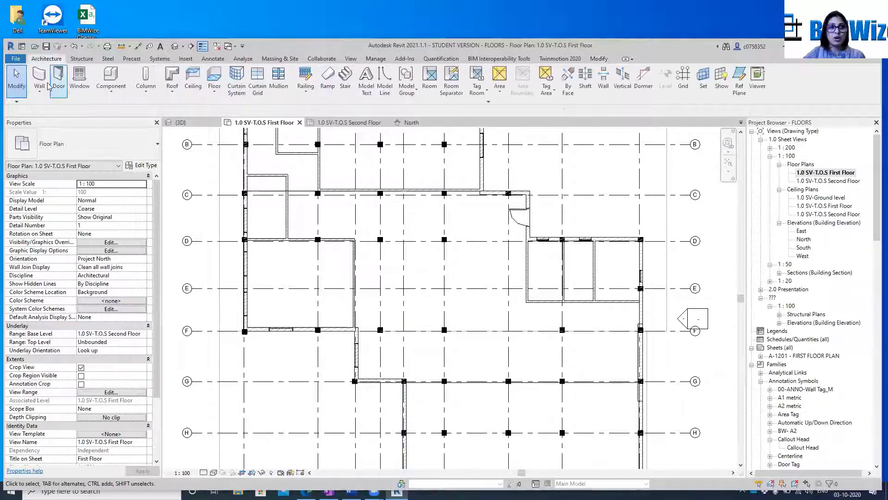
{"action": "left_click", "coordinate": [40, 78]}
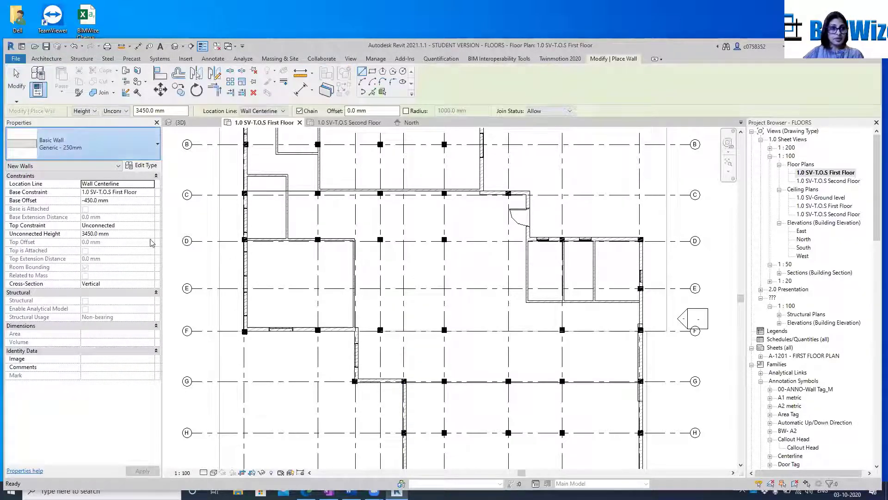
{"action": "scroll", "coordinate": [81, 252], "scroll_direction": "up", "scroll_amount": 5}
{"action": "scroll", "coordinate": [83, 254], "scroll_direction": "down", "scroll_amount": 1}
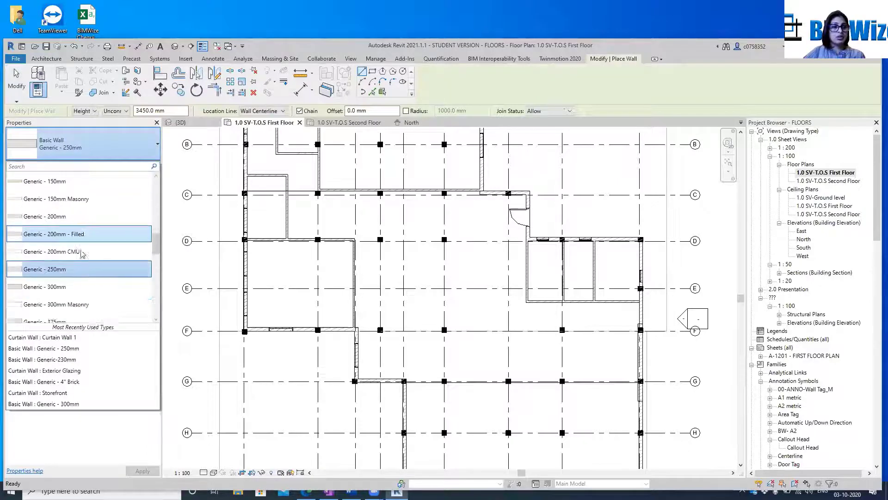
{"action": "scroll", "coordinate": [82, 254], "scroll_direction": "down", "scroll_amount": 3}
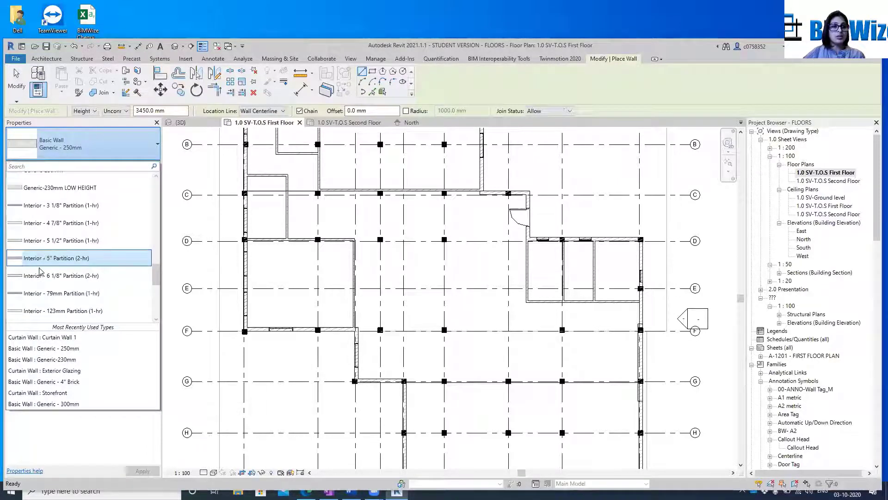
{"action": "left_click", "coordinate": [46, 223]}
Draw the partition wall along grid F from the 230 mm wall's corner near grid 3 to the column on the opposite outer wall
{"action": "scroll", "coordinate": [361, 330], "scroll_direction": "up", "scroll_amount": 1}
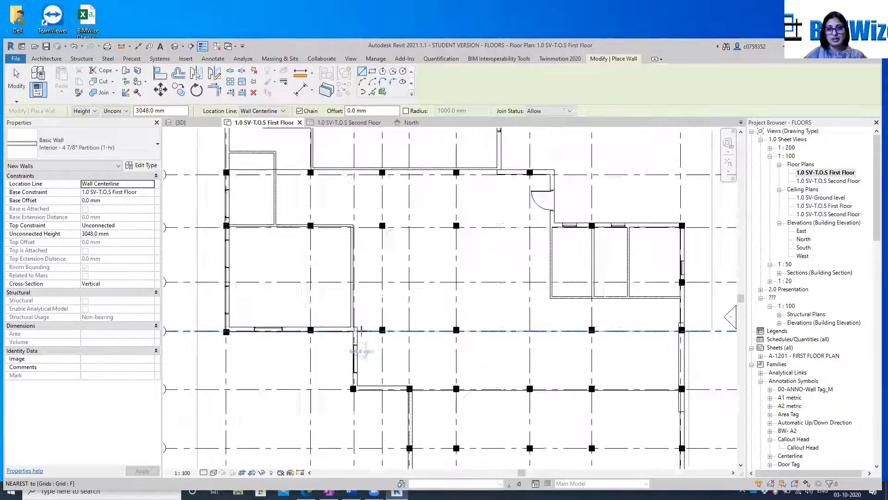
{"action": "scroll", "coordinate": [361, 330], "scroll_direction": "up", "scroll_amount": 2}
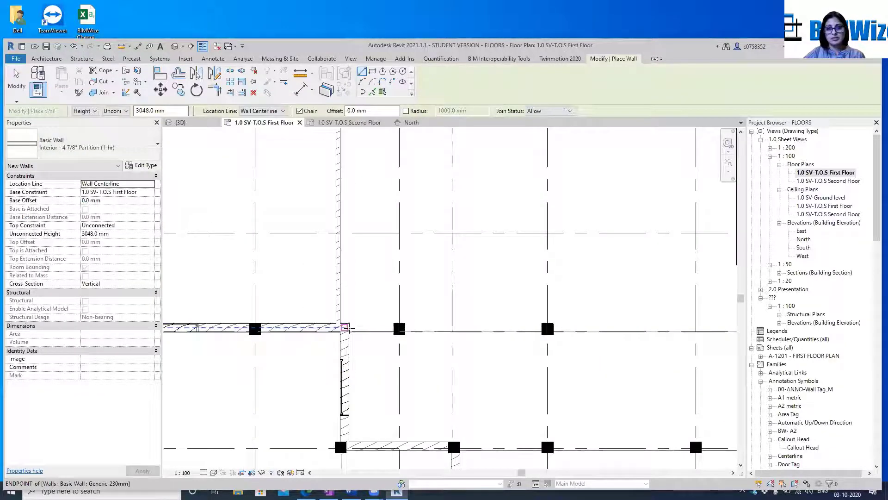
{"action": "left_click", "coordinate": [345, 328]}
{"action": "scroll", "coordinate": [344, 328], "scroll_direction": "down", "scroll_amount": 3}
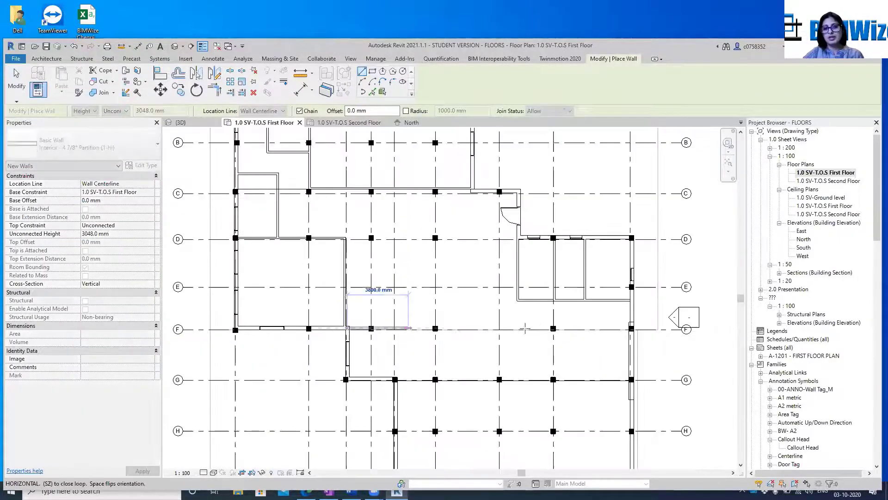
{"action": "left_click", "coordinate": [629, 328]}
{"action": "key", "text": "Escape"}
{"action": "scroll", "coordinate": [506, 354], "scroll_direction": "up", "scroll_amount": 2}
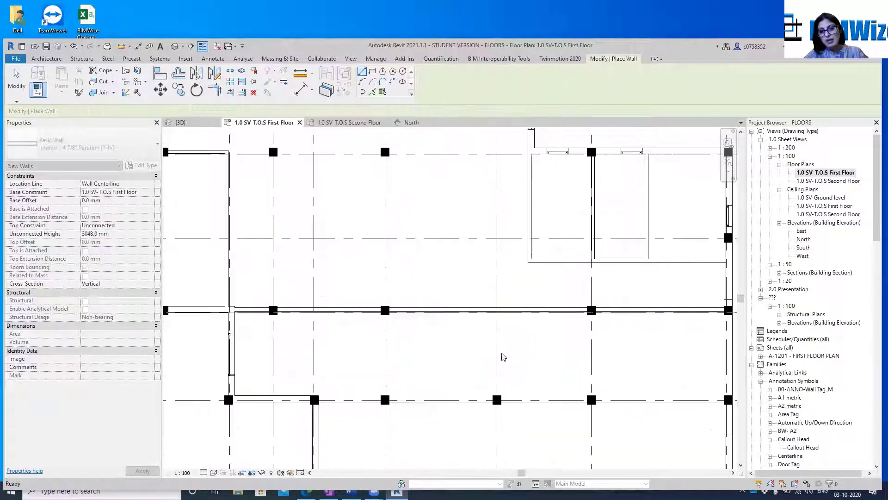
End wall placement and inspect the new partition wall along grid F in the first-floor plan
{"action": "key", "text": "Escape"}
{"action": "scroll", "coordinate": [532, 273], "scroll_direction": "down", "scroll_amount": 3}
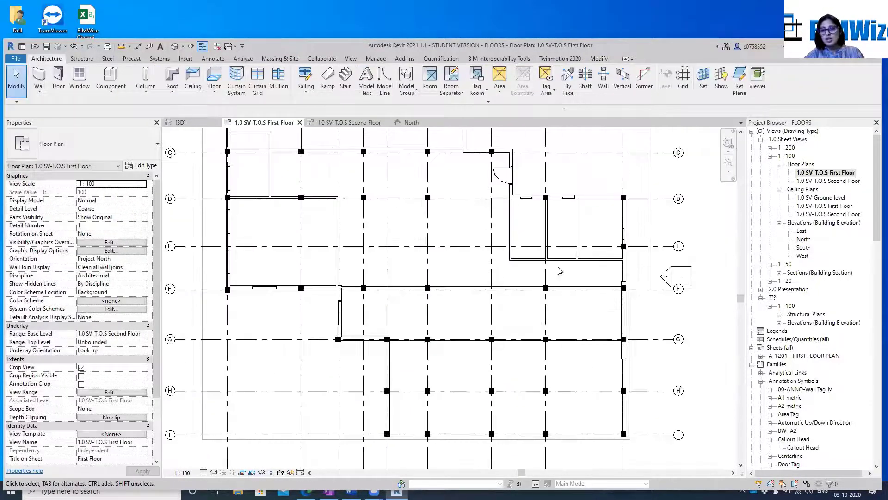
{"action": "scroll", "coordinate": [444, 287], "scroll_direction": "up", "scroll_amount": 2}
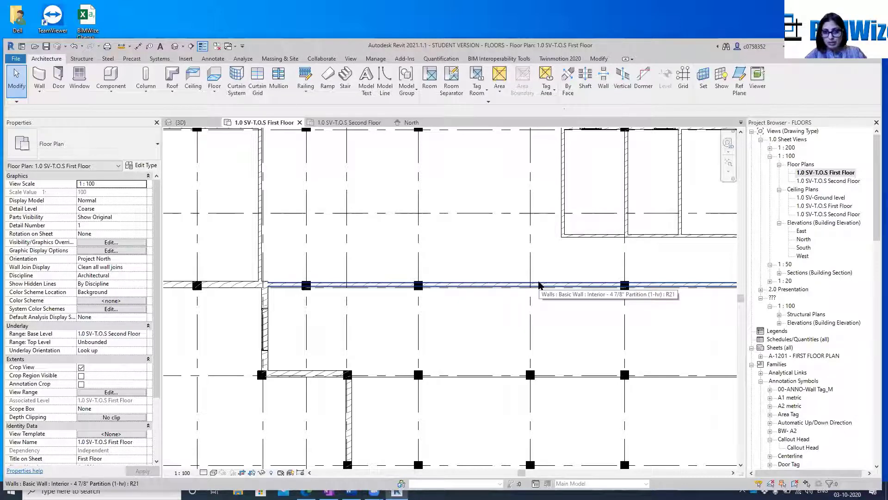
{"action": "scroll", "coordinate": [539, 284], "scroll_direction": "down", "scroll_amount": 3}
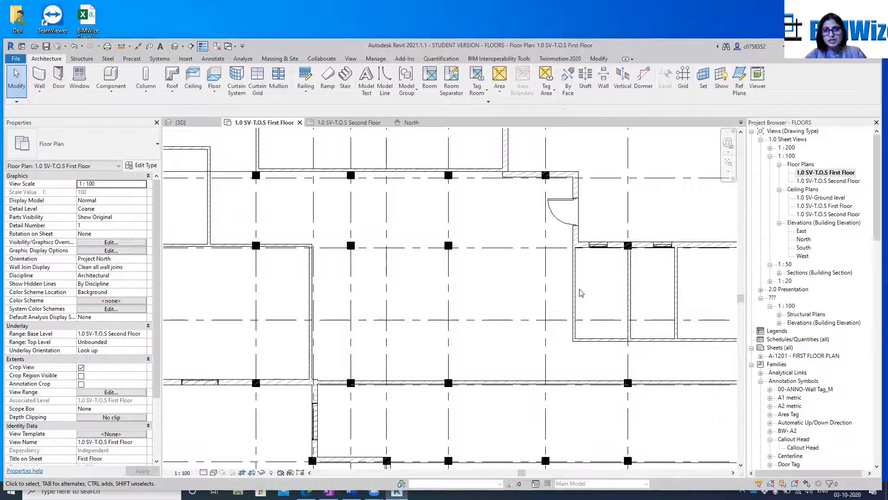
{"action": "left_click", "coordinate": [314, 208]}
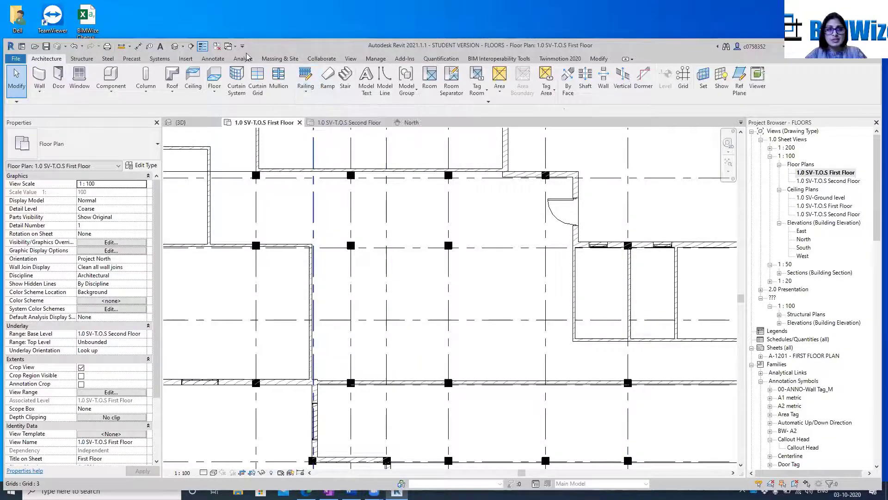
{"action": "left_click", "coordinate": [430, 341]}
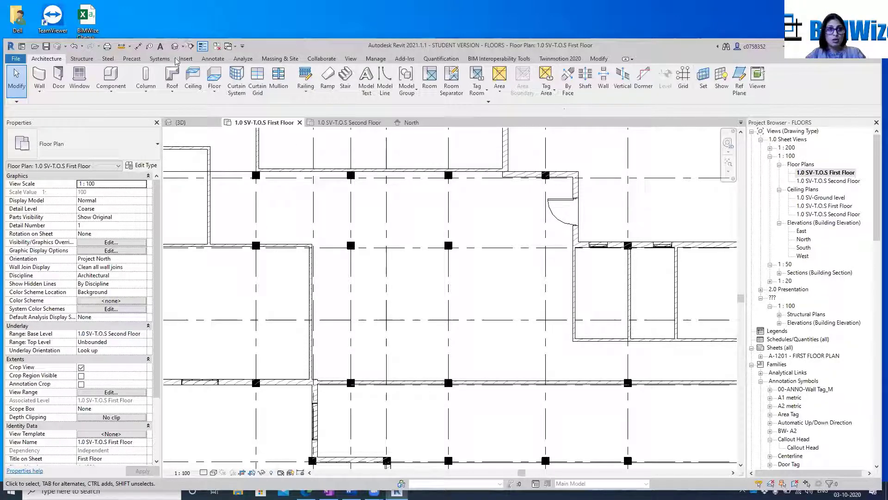
Place a building elevation marker facing the grid F partition in the first-floor plan and open its elevation view
{"action": "left_click", "coordinate": [351, 59]}
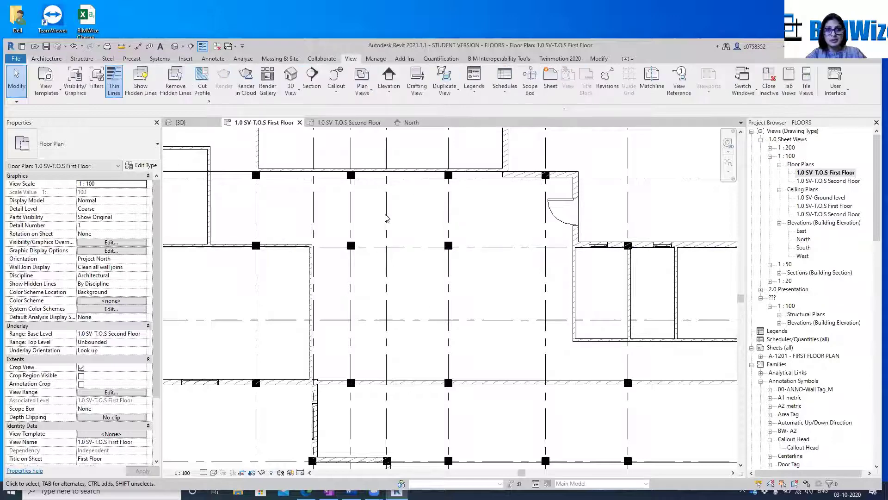
{"action": "left_click", "coordinate": [396, 77]}
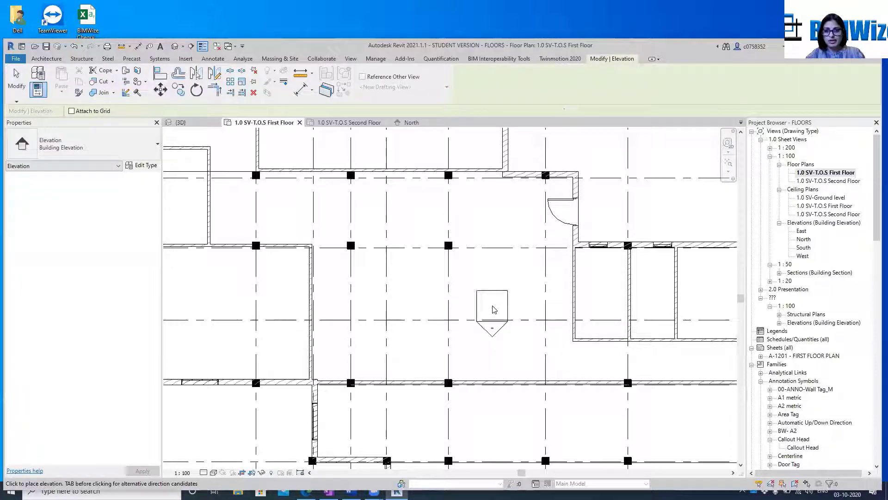
{"action": "left_click", "coordinate": [494, 309]}
{"action": "key", "text": "Escape"}
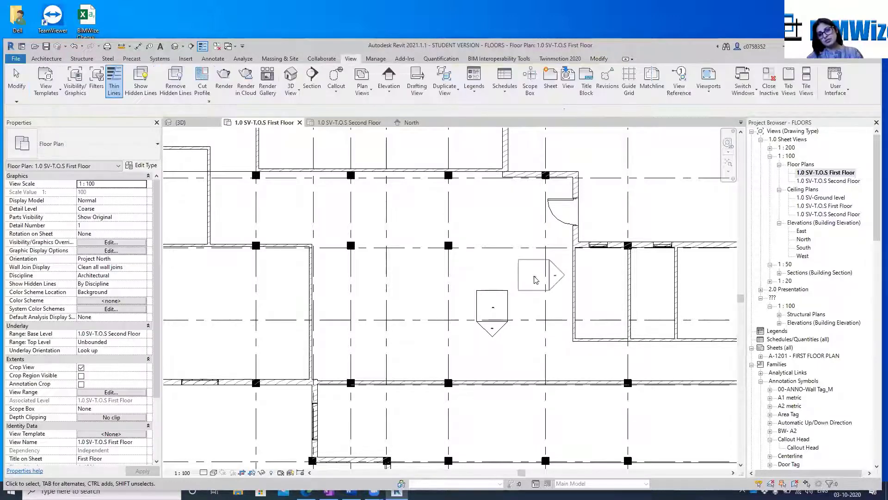
{"action": "right_click", "coordinate": [493, 338]}
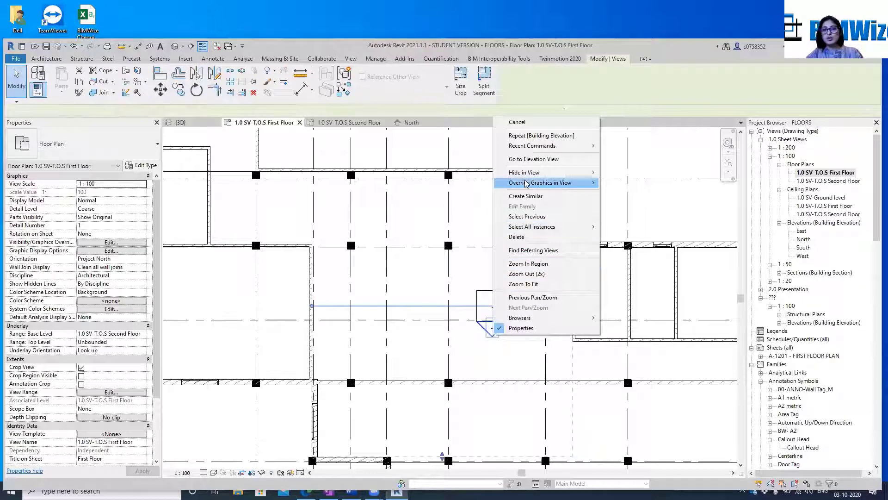
{"action": "left_click", "coordinate": [535, 159]}
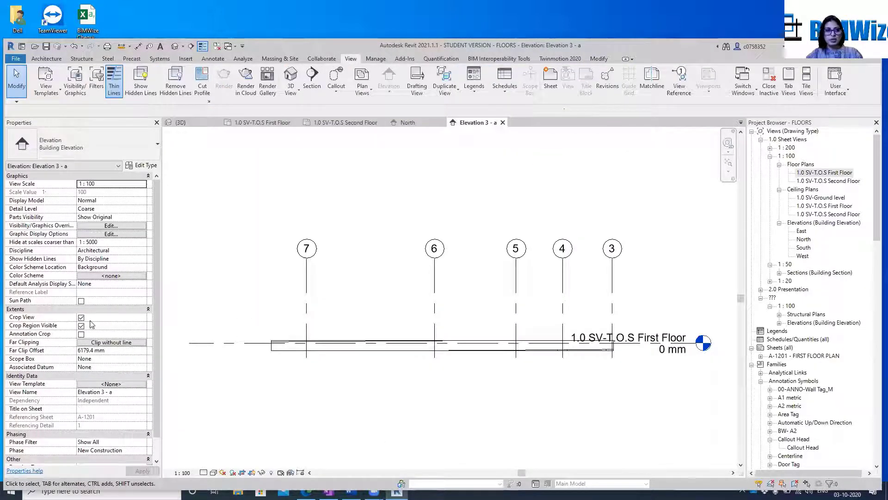
Extend the new elevation's crop region upward beyond the second-floor level and sideways past grid 9
{"action": "left_click", "coordinate": [296, 352]}
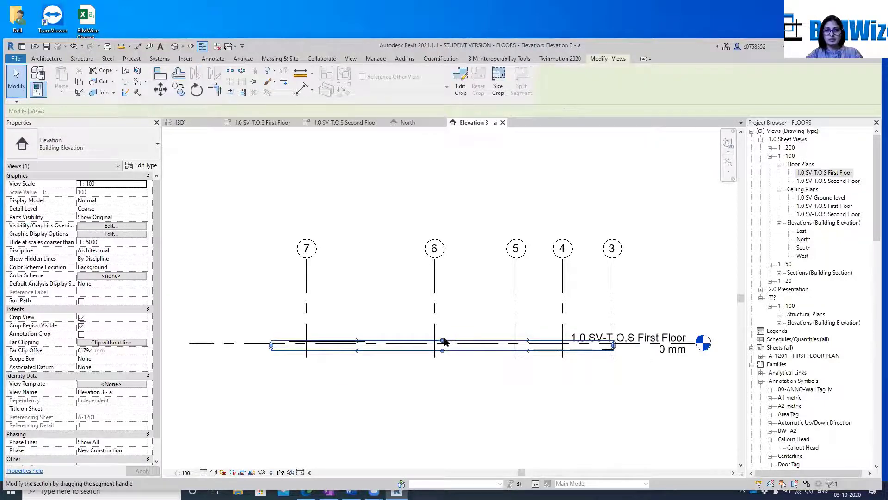
{"action": "left_click_drag", "start_coordinate": [443, 339], "coordinate": [443, 160]}
{"action": "scroll", "coordinate": [467, 319], "scroll_direction": "down", "scroll_amount": 3}
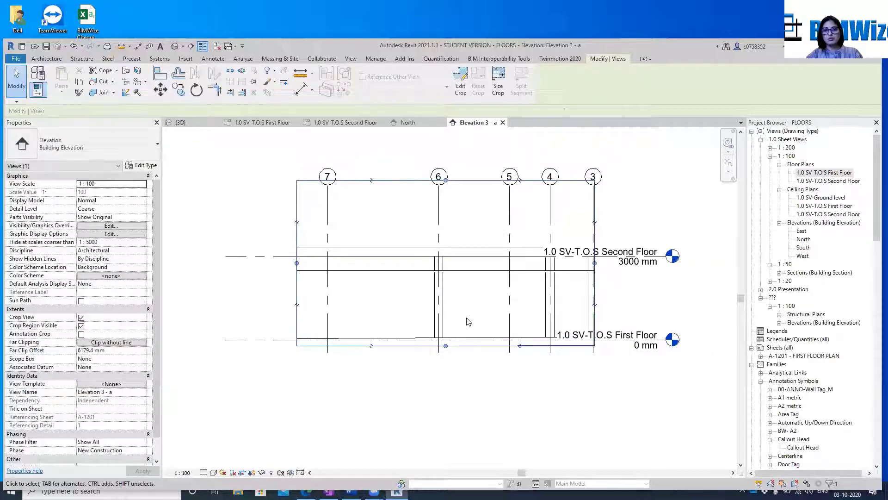
{"action": "left_click_drag", "start_coordinate": [354, 282], "coordinate": [213, 279]}
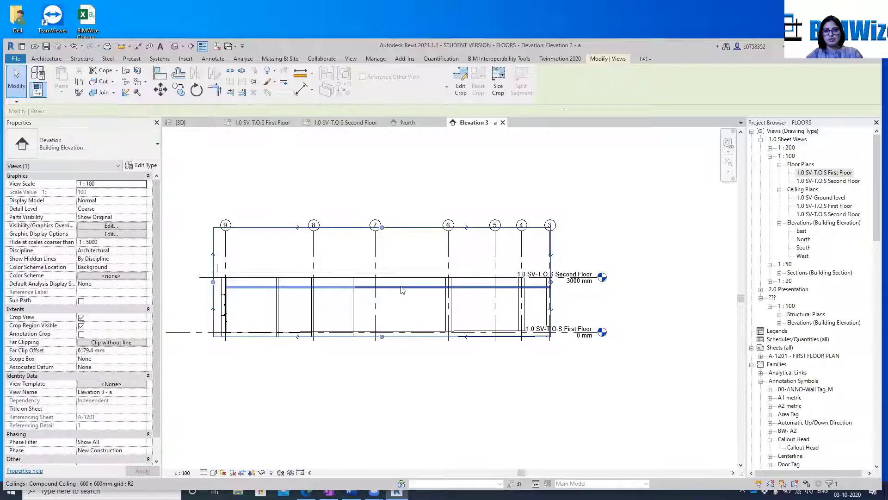
Set the elevation's visual style to Shaded and inspect the 600 x 600mm grid compound ceiling in it
{"action": "left_click", "coordinate": [375, 287]}
{"action": "middle_click_drag", "start_coordinate": [463, 381], "coordinate": [493, 308]}
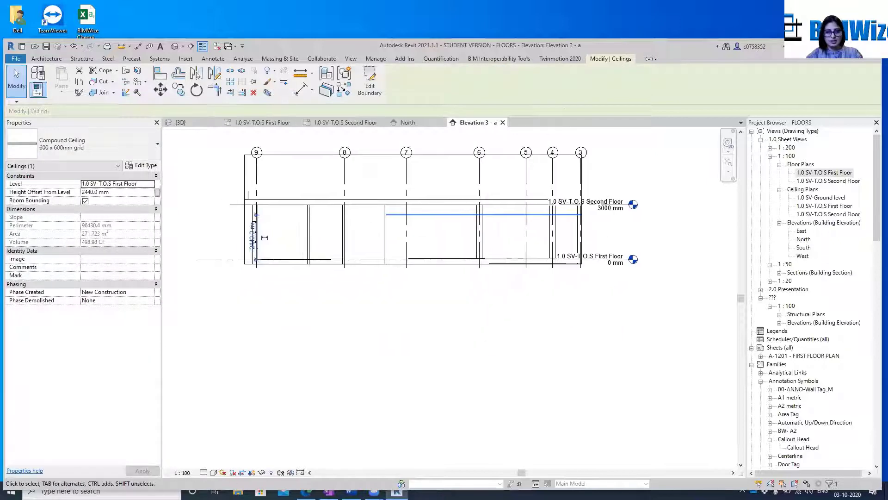
{"action": "left_click", "coordinate": [214, 472]}
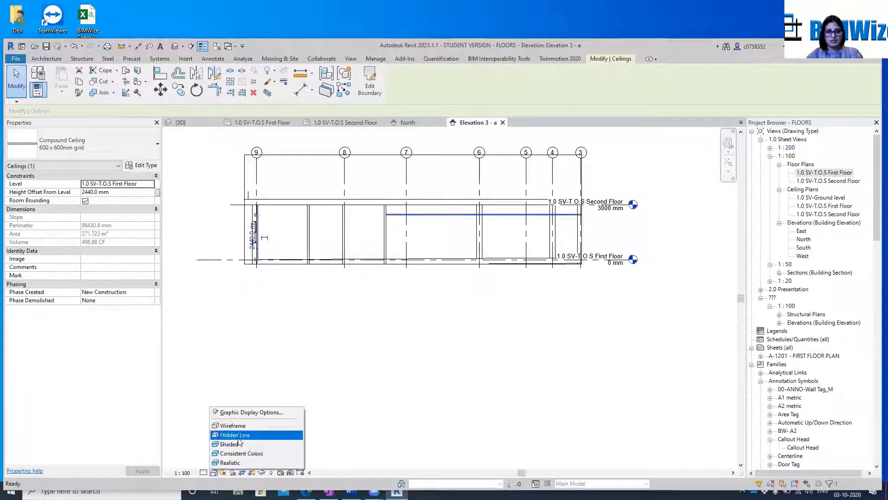
{"action": "left_click", "coordinate": [228, 444]}
{"action": "scroll", "coordinate": [472, 289], "scroll_direction": "up", "scroll_amount": 1}
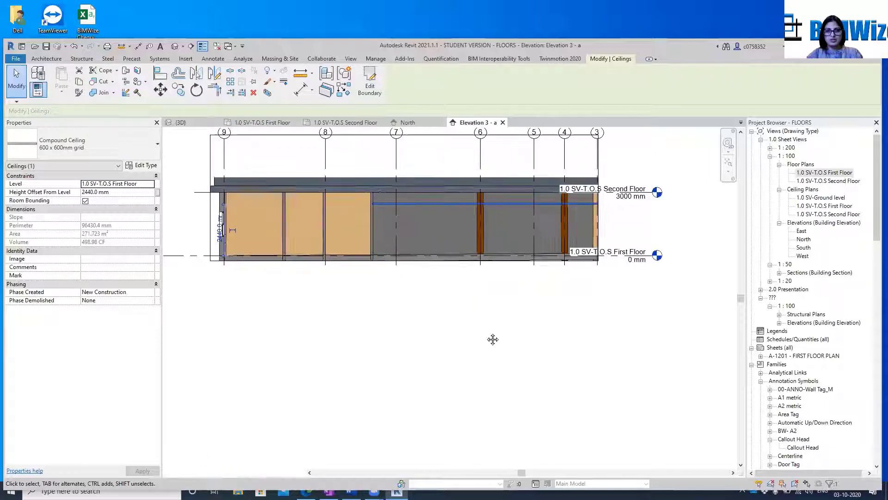
{"action": "middle_click_drag", "start_coordinate": [493, 339], "coordinate": [497, 379]}
{"action": "left_click", "coordinate": [497, 378]}
{"action": "scroll", "coordinate": [433, 232], "scroll_direction": "up", "scroll_amount": 5}
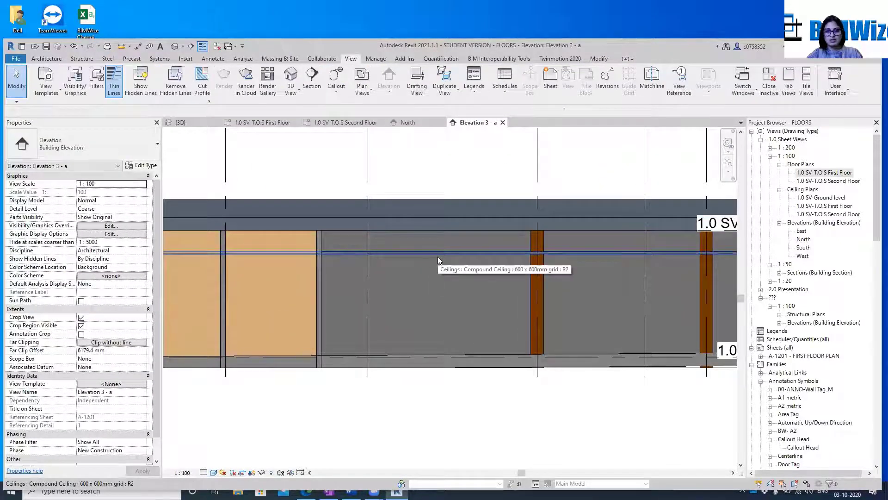
{"action": "left_click", "coordinate": [438, 256]}
{"action": "scroll", "coordinate": [437, 256], "scroll_direction": "down", "scroll_amount": 2}
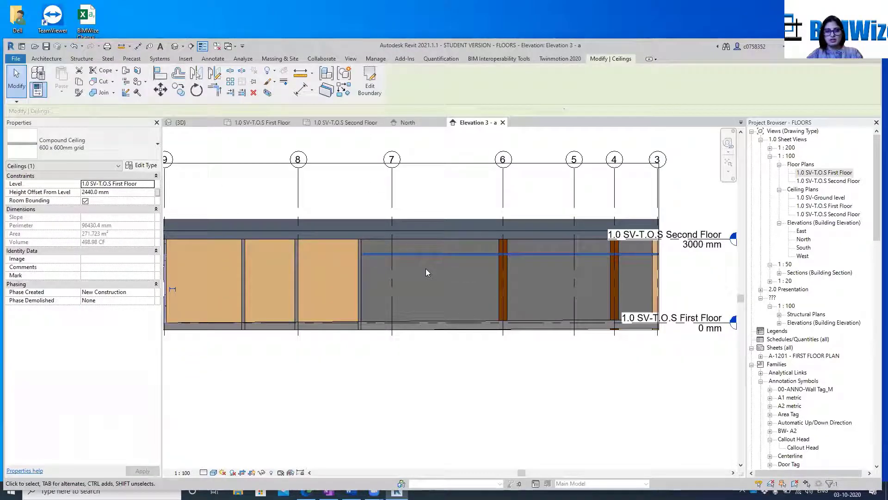
{"action": "scroll", "coordinate": [523, 152], "scroll_direction": "down", "scroll_amount": 2}
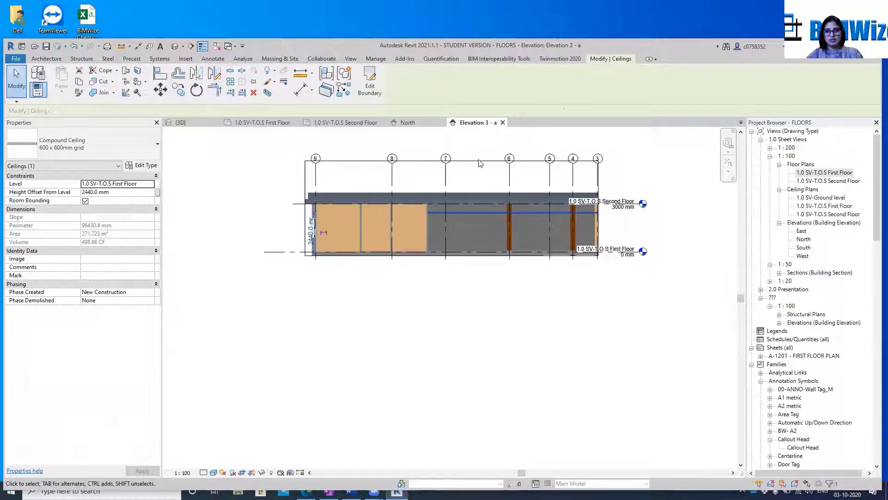
Widen the elevation's crop region on both sides so it extends beyond grids 1 and 9
{"action": "left_click", "coordinate": [599, 209]}
{"action": "left_click_drag", "start_coordinate": [599, 210], "coordinate": [719, 208]}
{"action": "scroll", "coordinate": [623, 213], "scroll_direction": "down", "scroll_amount": 4}
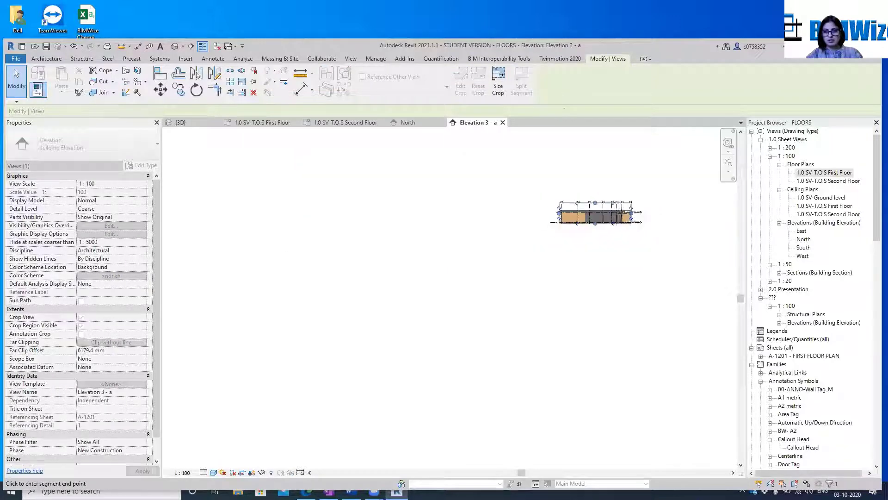
{"action": "left_click_drag", "start_coordinate": [651, 217], "coordinate": [667, 215]}
{"action": "scroll", "coordinate": [561, 213], "scroll_direction": "up", "scroll_amount": 5}
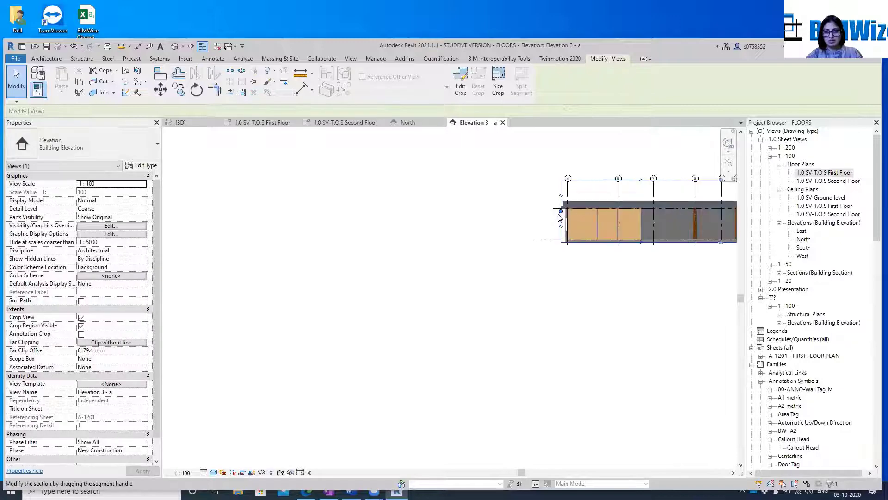
{"action": "left_click_drag", "start_coordinate": [561, 212], "coordinate": [494, 213]}
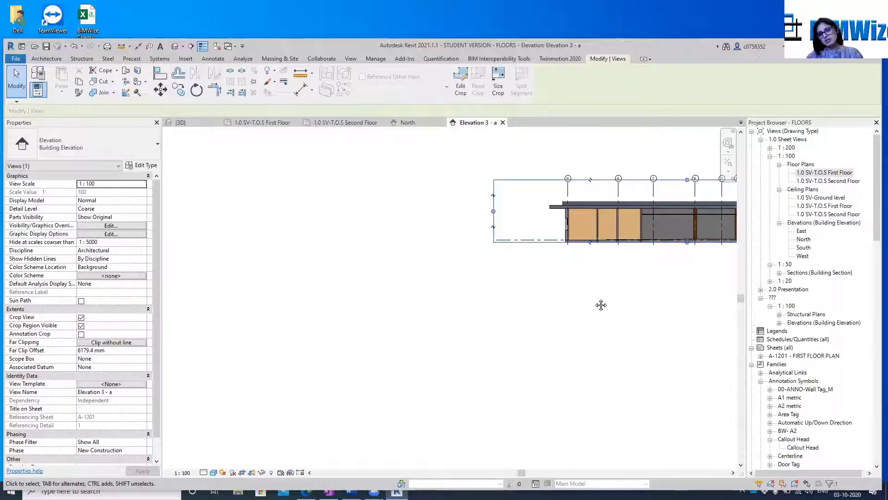
{"action": "middle_click_drag", "start_coordinate": [601, 303], "coordinate": [395, 341]}
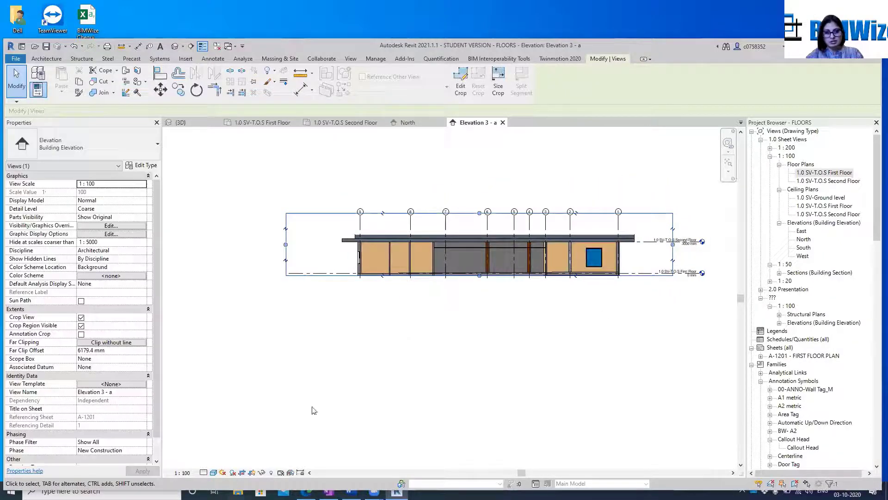
Set the elevation's detail level to Fine
{"action": "left_click", "coordinate": [203, 472]}
{"action": "left_click", "coordinate": [222, 463]}
{"action": "left_click", "coordinate": [572, 291]}
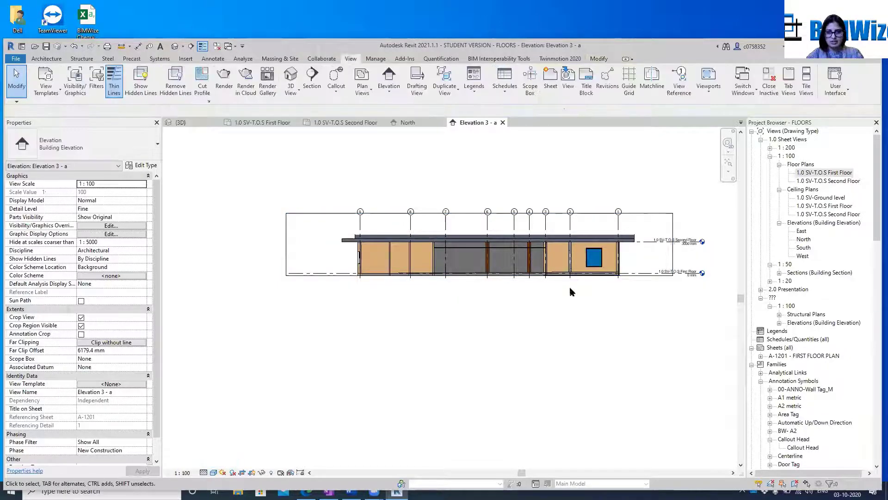
{"action": "scroll", "coordinate": [509, 292], "scroll_direction": "up", "scroll_amount": 5}
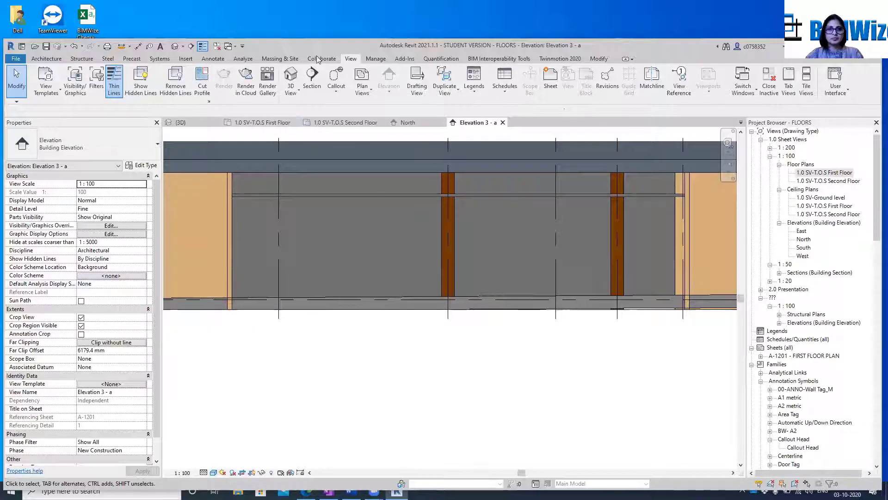
Close the inactive views, reopen the first-floor plan and tile it beside the new elevation
{"action": "left_click", "coordinate": [217, 46]}
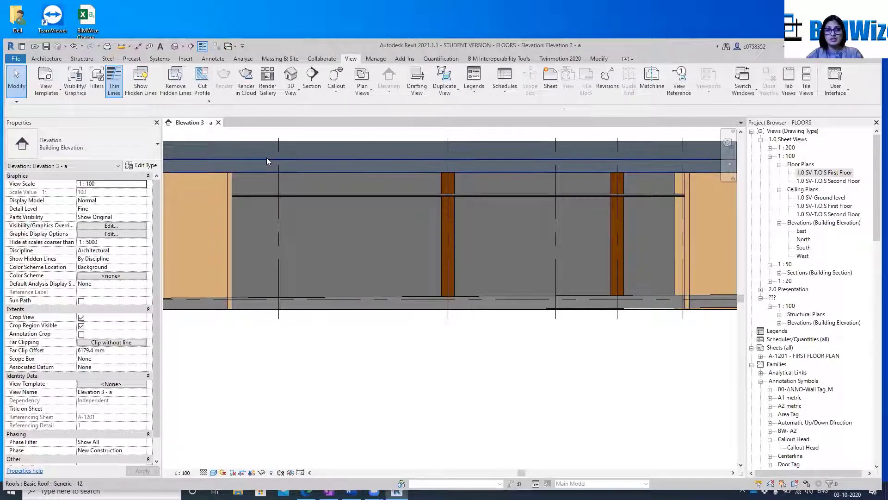
{"action": "left_click", "coordinate": [826, 173]}
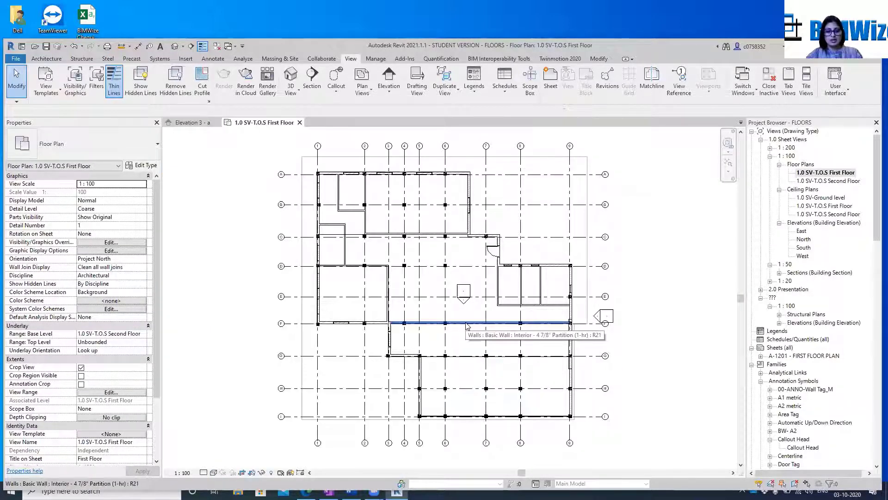
{"action": "key", "text": "t"}
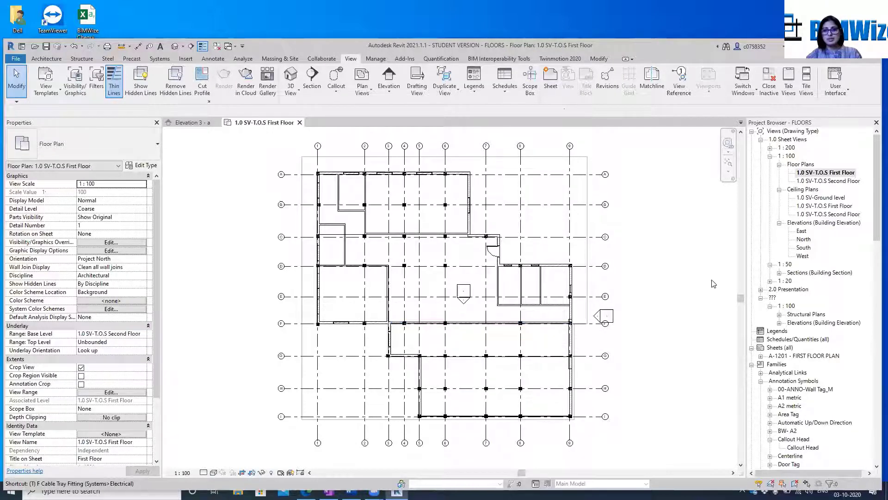
{"action": "key", "text": "w"}
{"action": "key", "text": "t"}
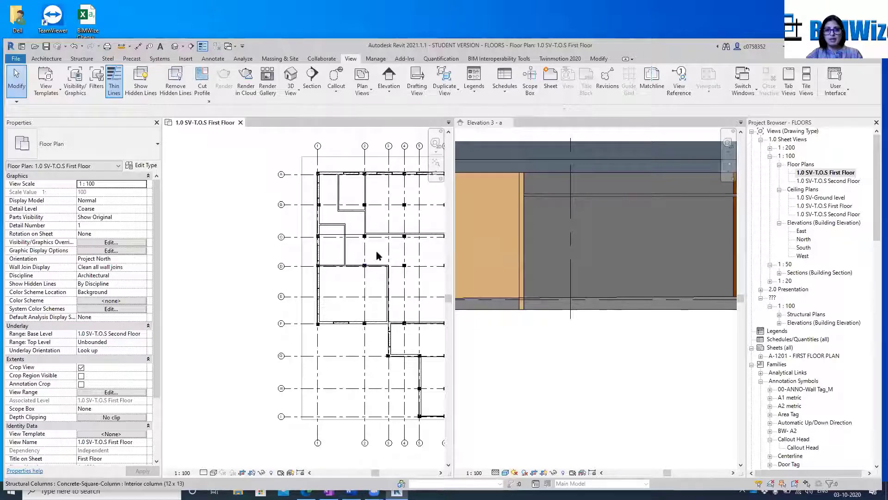
{"action": "middle_click_drag", "start_coordinate": [421, 296], "coordinate": [285, 275]}
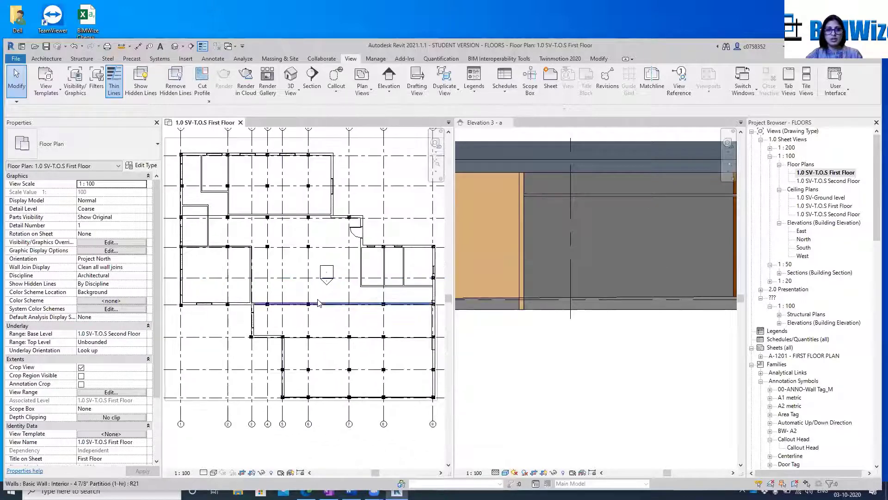
Cut a rectangular wall opening about 1493 mm wide and 1530 mm high in the grid F partition, between grids 7 and 6 in the elevation
{"action": "left_click", "coordinate": [330, 304]}
{"action": "scroll", "coordinate": [677, 222], "scroll_direction": "down", "scroll_amount": 3}
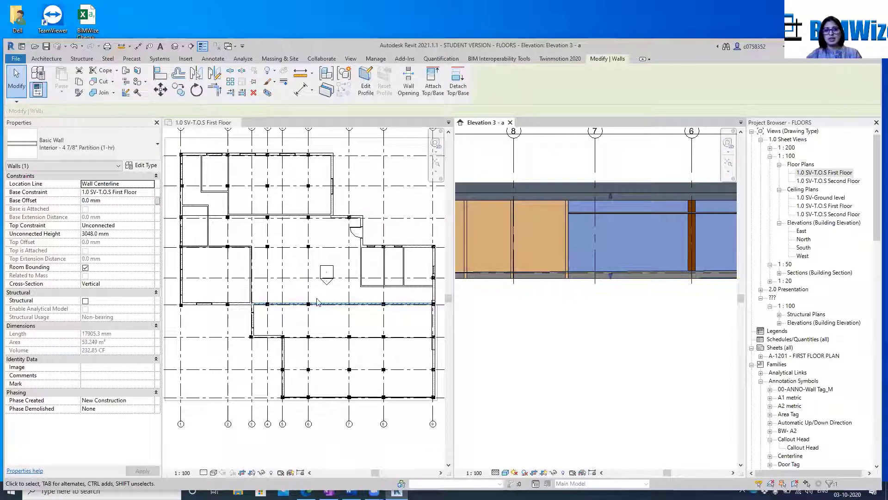
{"action": "left_click", "coordinate": [623, 242]}
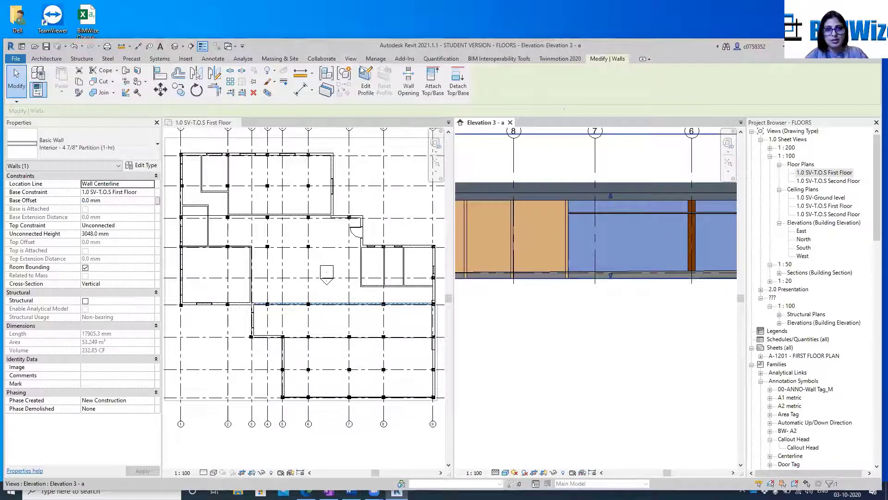
{"action": "left_click", "coordinate": [408, 79]}
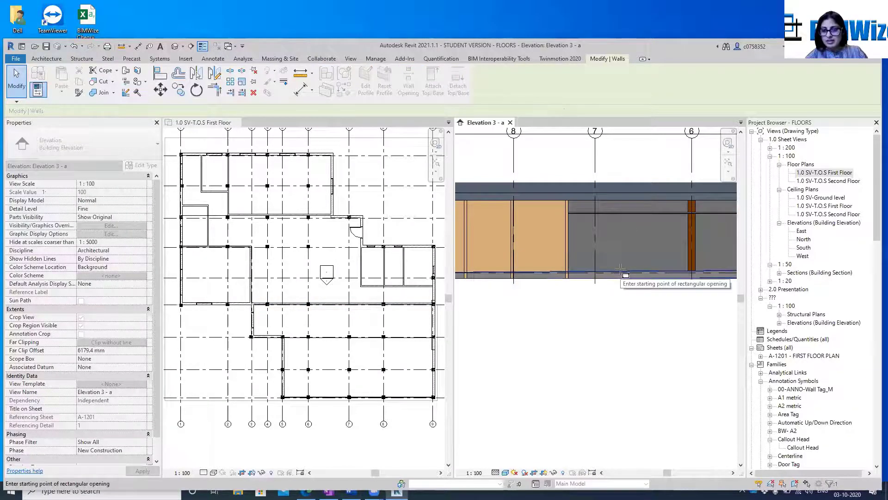
{"action": "left_click", "coordinate": [624, 233]}
{"action": "scroll", "coordinate": [636, 237], "scroll_direction": "up", "scroll_amount": 3}
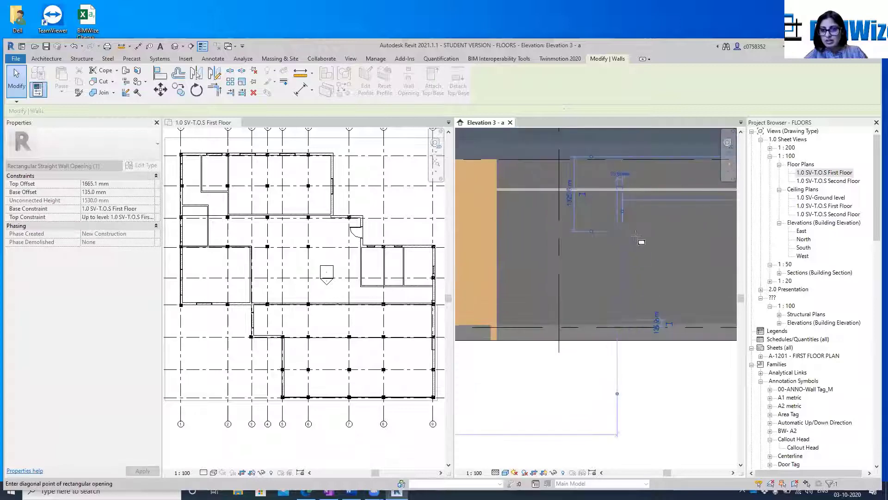
{"action": "mouse_move", "coordinate": [636, 237]}
{"action": "middle_mouse_down"}
{"action": "mouse_move", "coordinate": [601, 246]}
{"action": "mouse_move", "coordinate": [622, 242]}
{"action": "middle_mouse_up"}
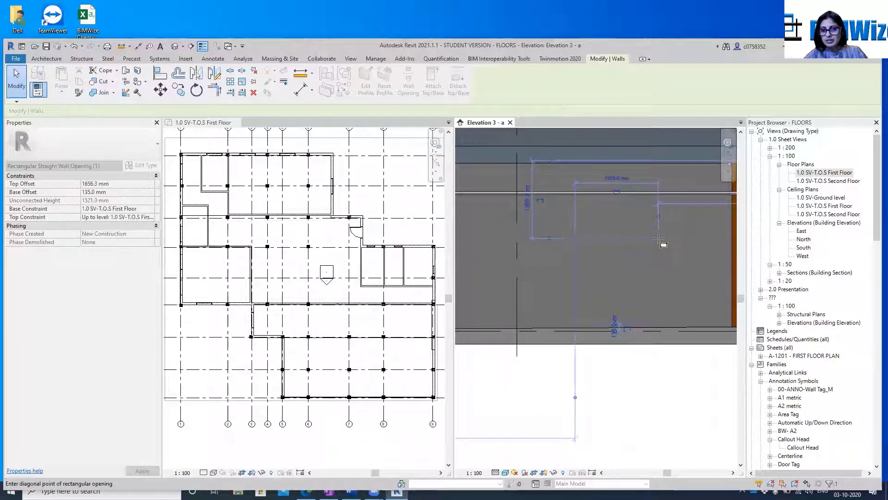
{"action": "left_click", "coordinate": [658, 239]}
{"action": "scroll", "coordinate": [660, 243], "scroll_direction": "down", "scroll_amount": 3}
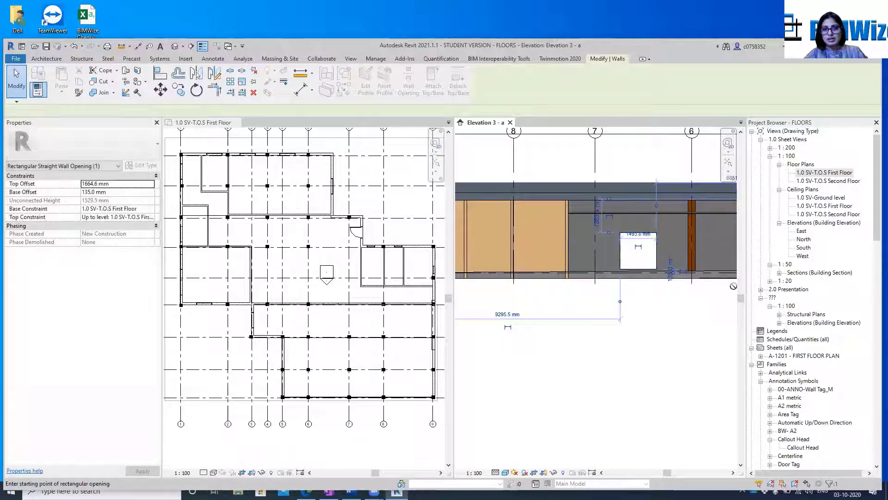
{"action": "key", "text": "Escape"}
{"action": "key", "text": "Escape"}
Inspect the new wall opening's offsets and constraints, and examine how it appears in the first-floor plan
{"action": "scroll", "coordinate": [659, 242], "scroll_direction": "up", "scroll_amount": 3}
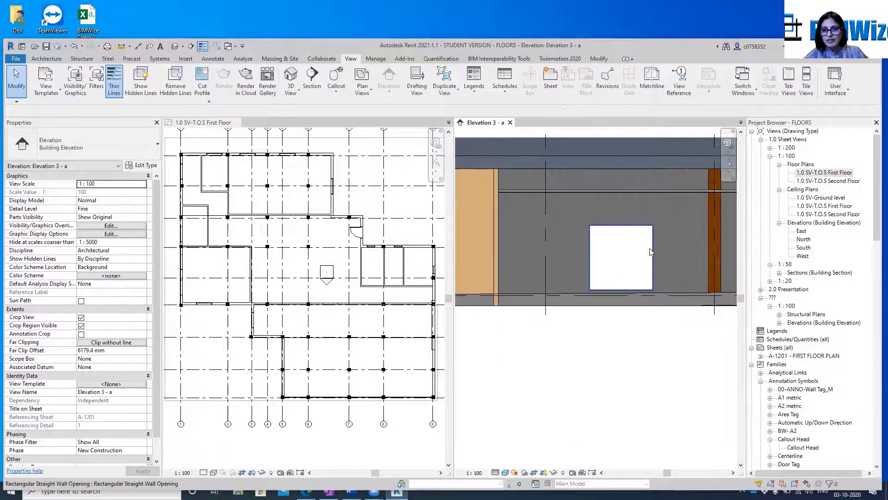
{"action": "left_click", "coordinate": [649, 251]}
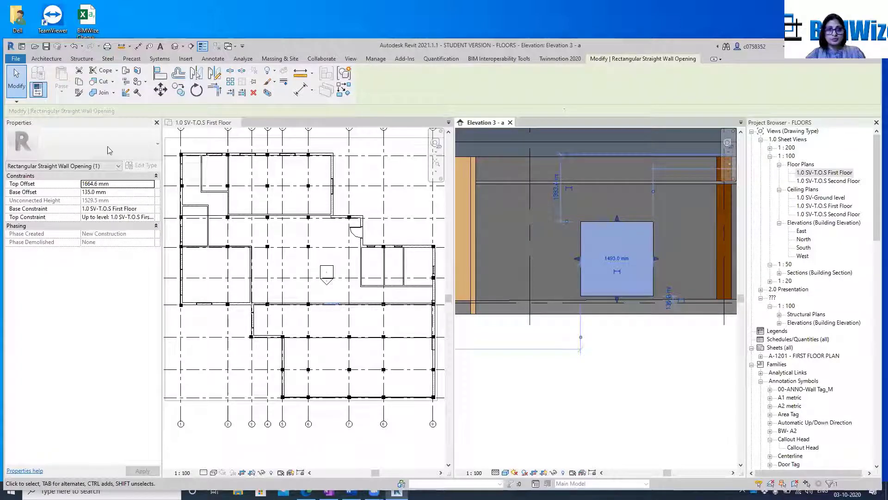
{"action": "left_click", "coordinate": [113, 165]}
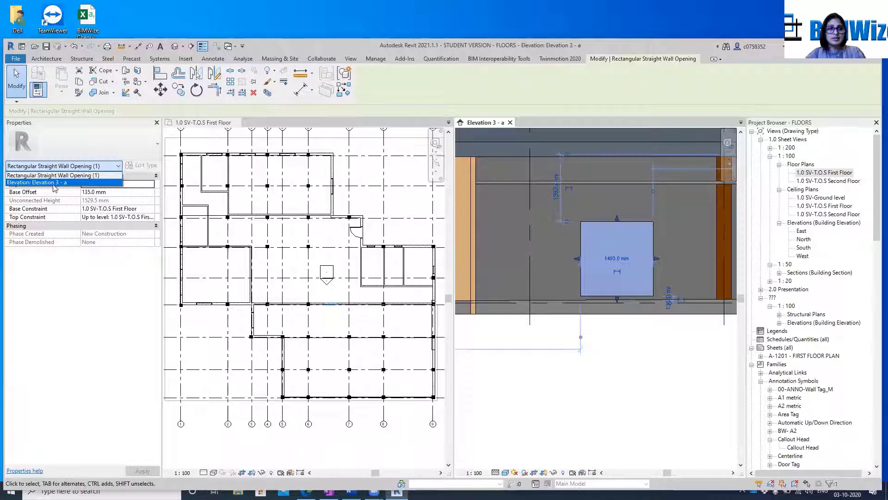
{"action": "key", "text": "Escape"}
{"action": "key", "text": "Escape"}
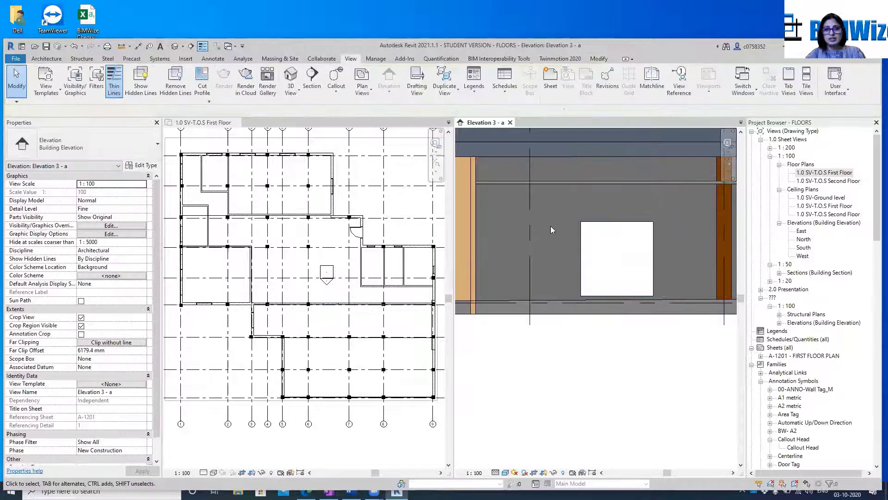
{"action": "scroll", "coordinate": [326, 300], "scroll_direction": "up", "scroll_amount": 6}
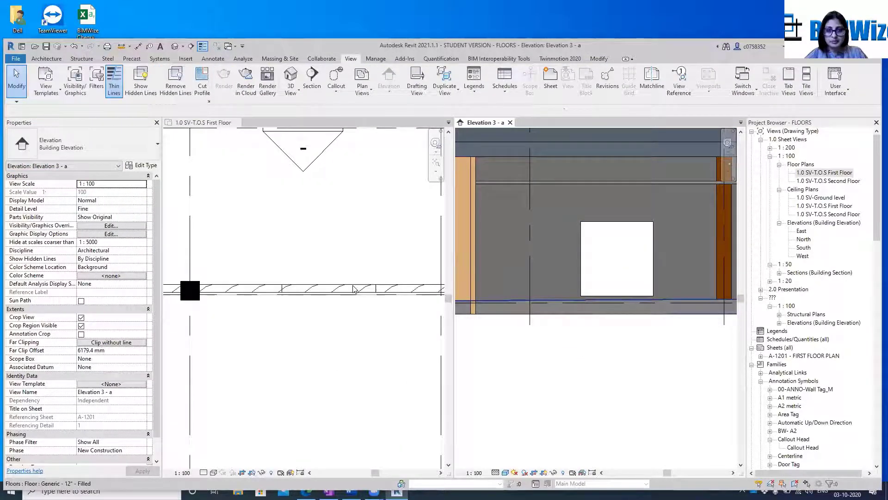
{"action": "left_click", "coordinate": [615, 227]}
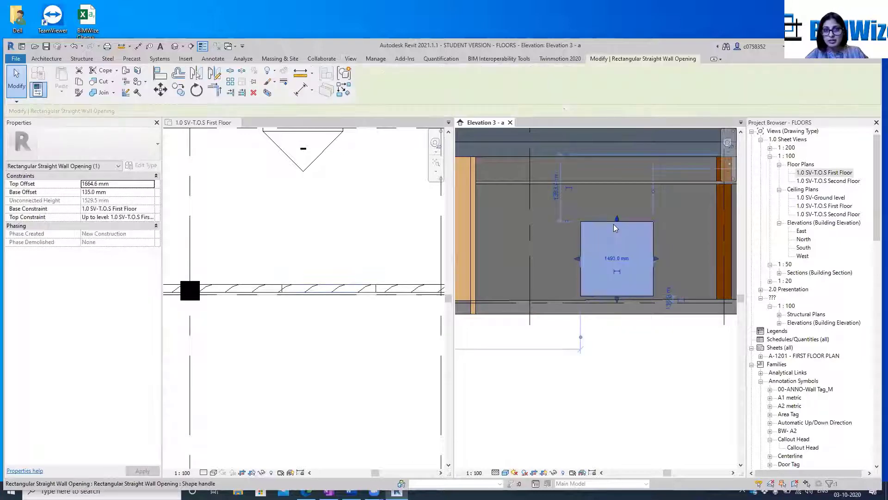
{"action": "right_click", "coordinate": [615, 228]}
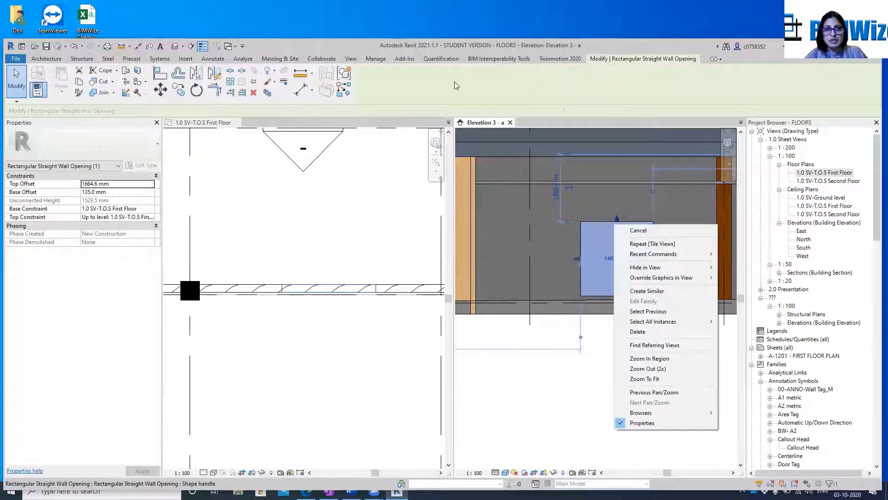
{"action": "left_click", "coordinate": [670, 76]}
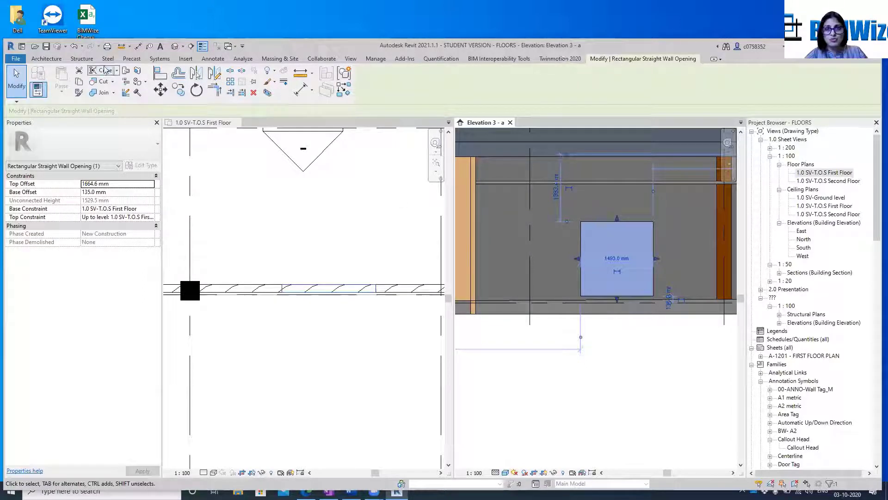
{"action": "left_click", "coordinate": [46, 59]}
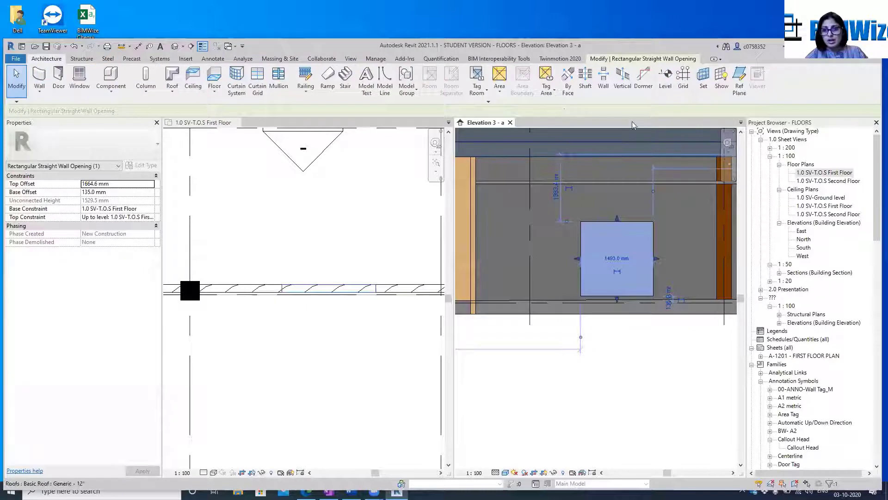
{"action": "key", "text": "Escape"}
{"action": "left_click", "coordinate": [599, 59]}
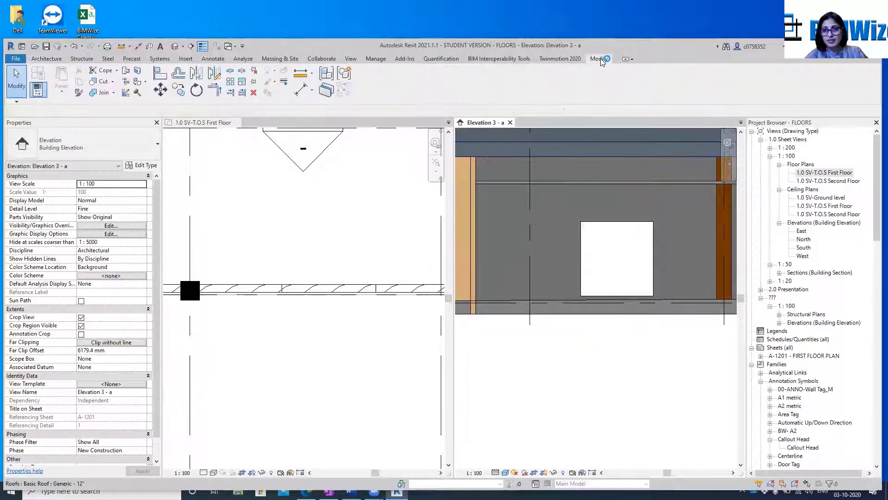
{"action": "left_click", "coordinate": [618, 225]}
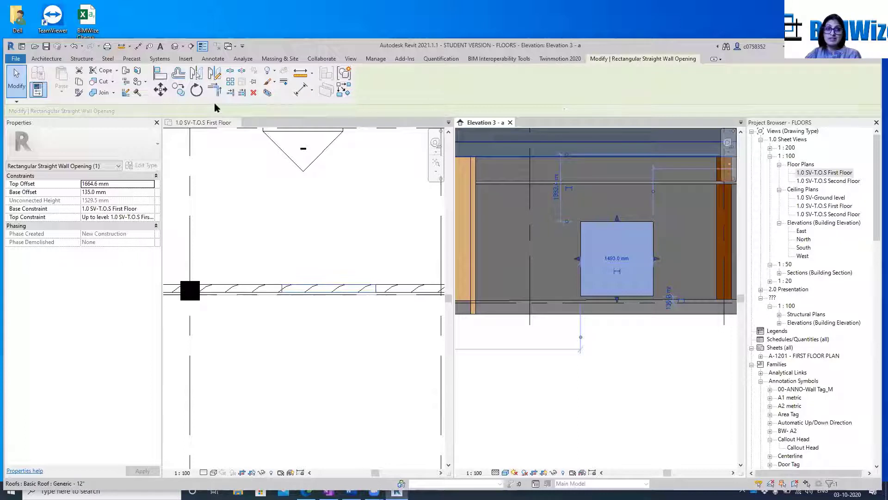
{"action": "left_click", "coordinate": [185, 59]}
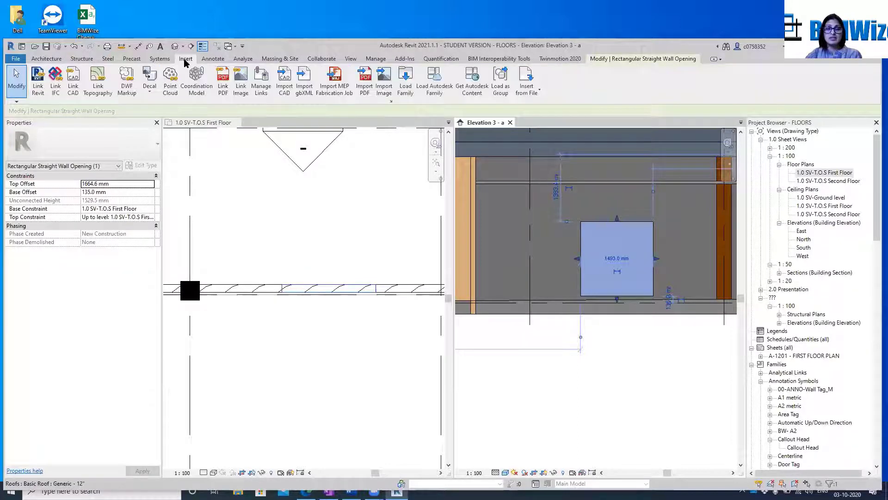
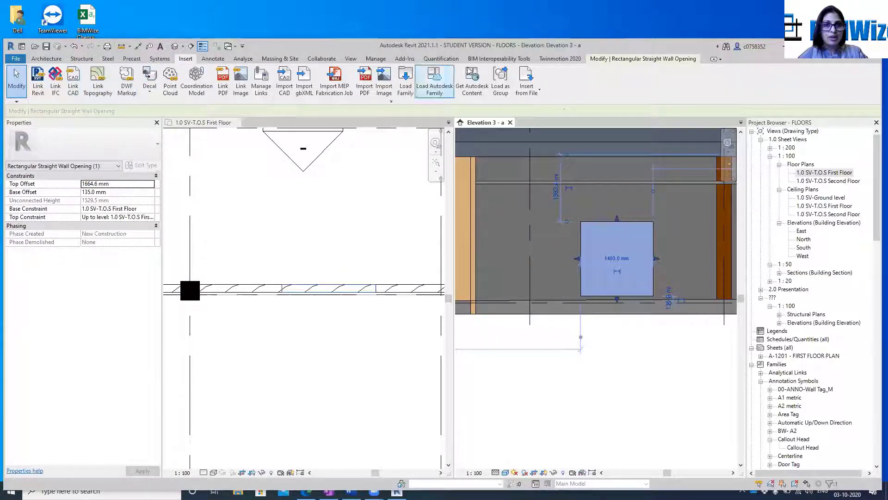
Browse the Libraries and Family Templates folders, including English and English-Imperial, for a family to load
{"action": "left_click", "coordinate": [405, 83]}
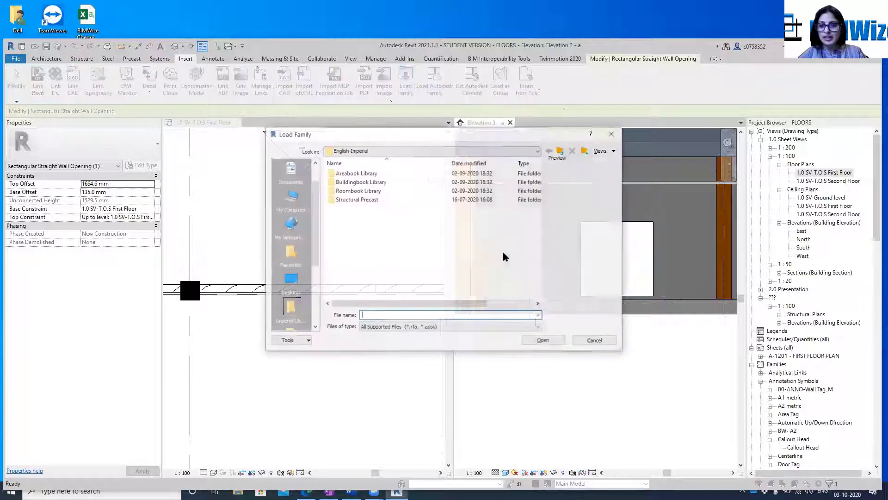
{"action": "left_click", "coordinate": [562, 153]}
{"action": "left_click", "coordinate": [562, 153]}
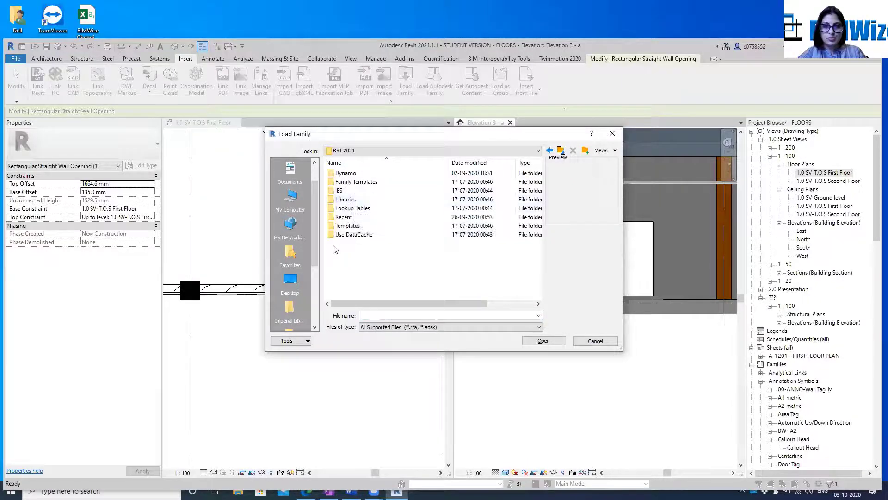
{"action": "double_click", "coordinate": [349, 200]}
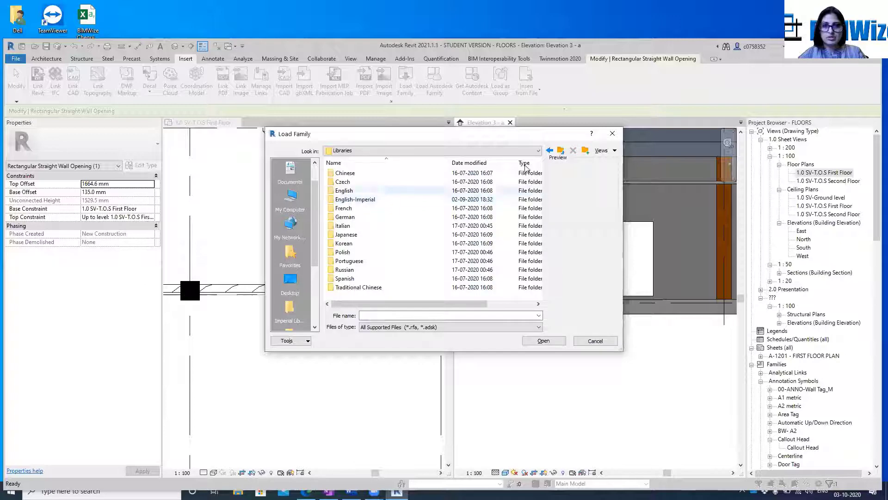
{"action": "left_click", "coordinate": [561, 151]}
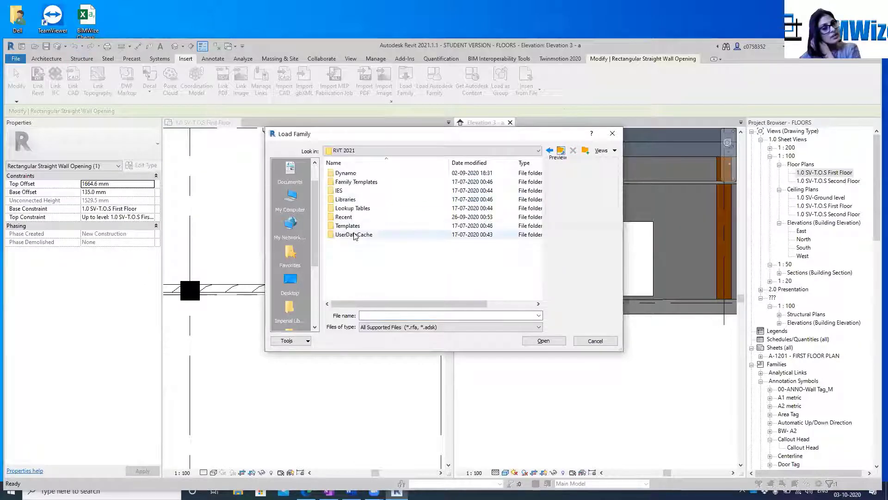
{"action": "double_click", "coordinate": [363, 183]}
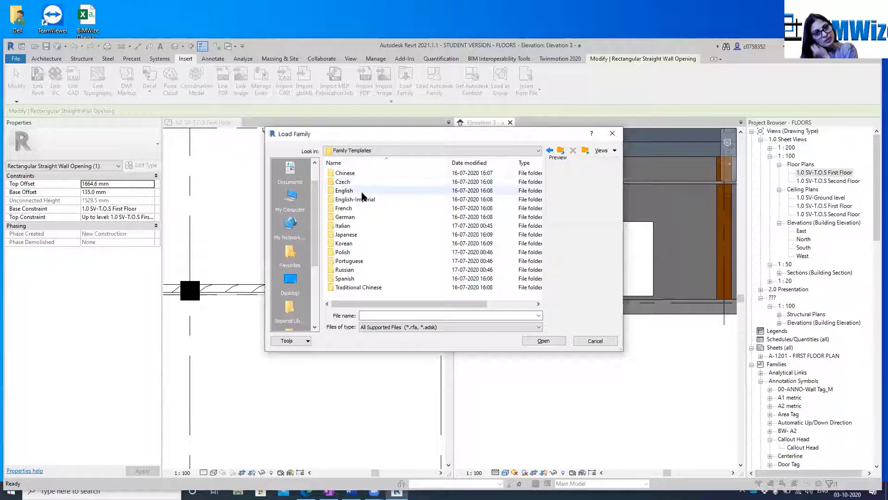
{"action": "left_click", "coordinate": [362, 191]}
{"action": "double_click", "coordinate": [363, 195]}
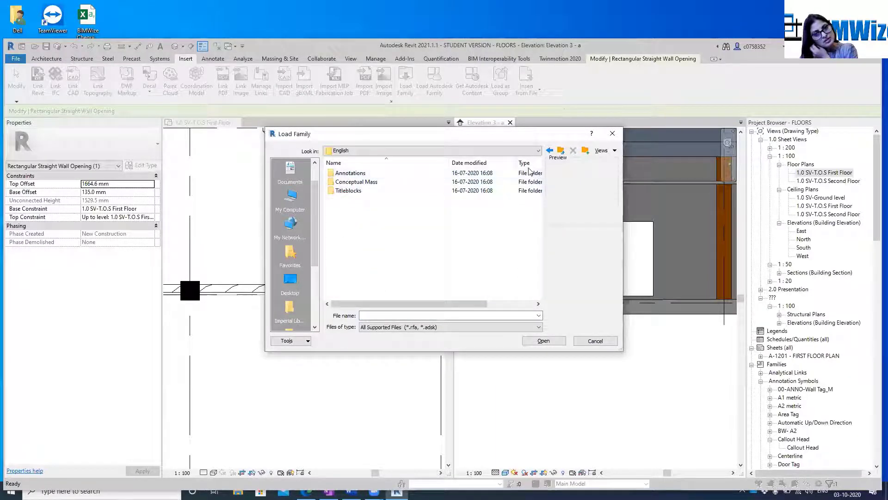
{"action": "left_click", "coordinate": [562, 154]}
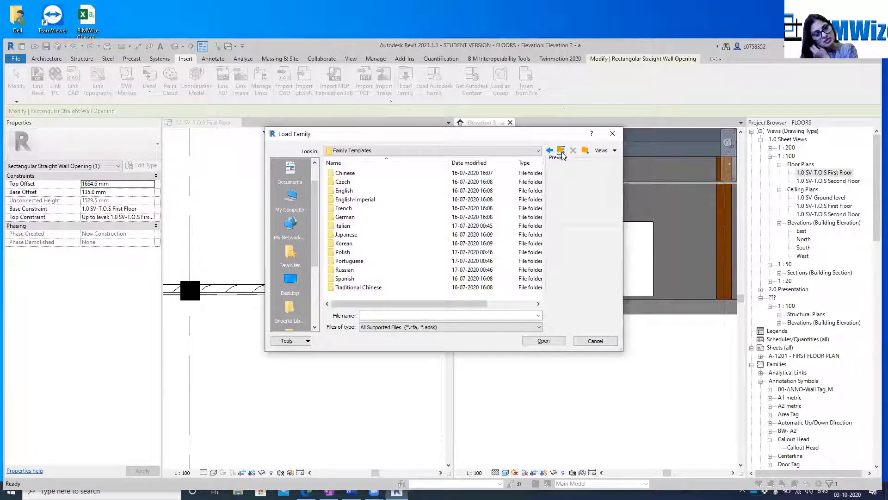
{"action": "double_click", "coordinate": [360, 202]}
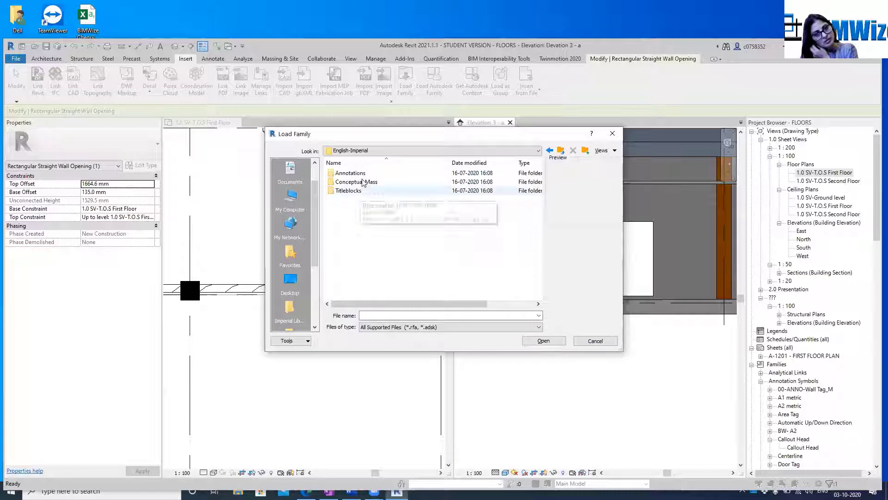
{"action": "left_click", "coordinate": [595, 341]}
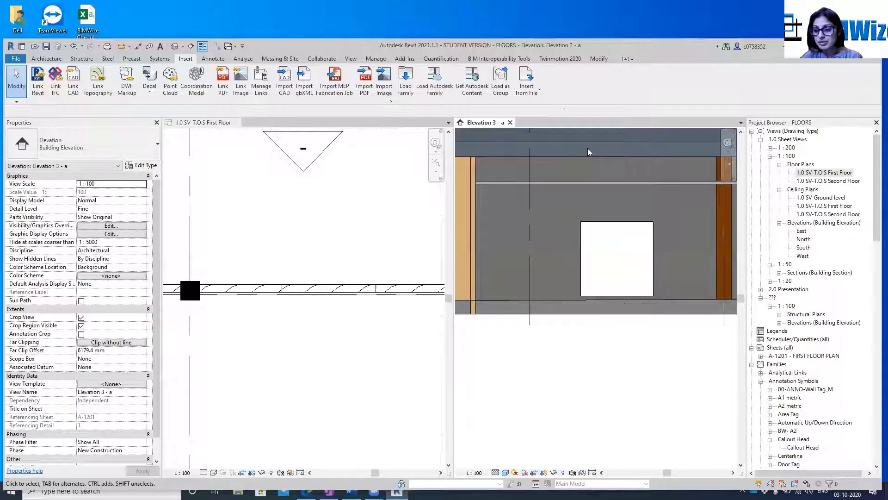
Set the rectangular wall opening's base offset to 0 and its top offset to 1700 mm
{"action": "left_click", "coordinate": [597, 225]}
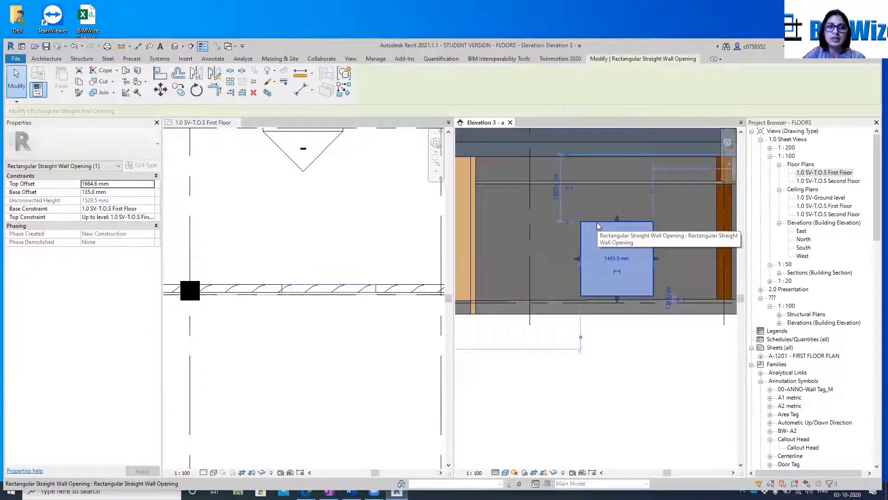
{"action": "left_click", "coordinate": [122, 184]}
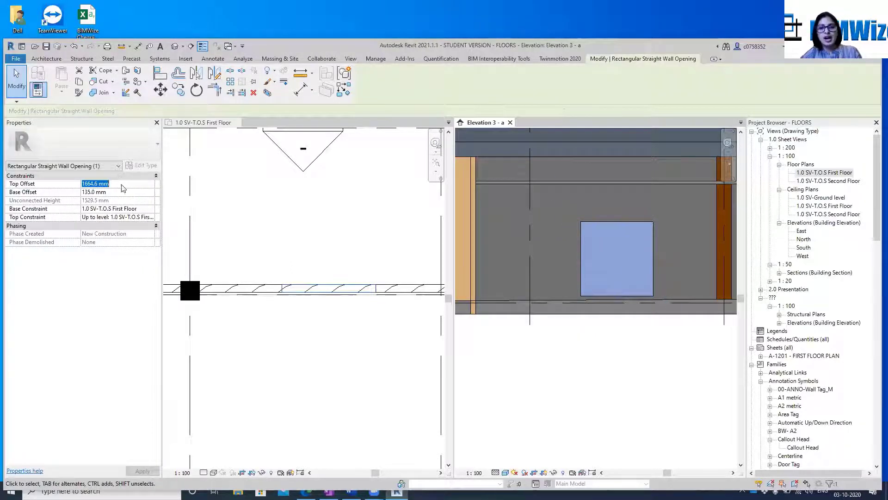
{"action": "mouse_move", "coordinate": [616, 298]}
{"action": "left_mouse_down"}
{"action": "mouse_move", "coordinate": [617, 310]}
{"action": "mouse_move", "coordinate": [614, 284]}
{"action": "left_mouse_up"}
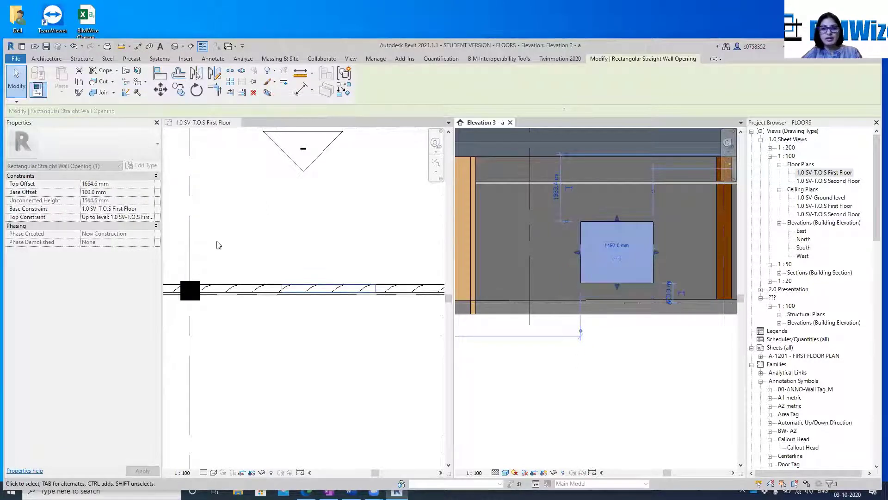
{"action": "left_click", "coordinate": [115, 191]}
{"action": "type", "text": "0"}
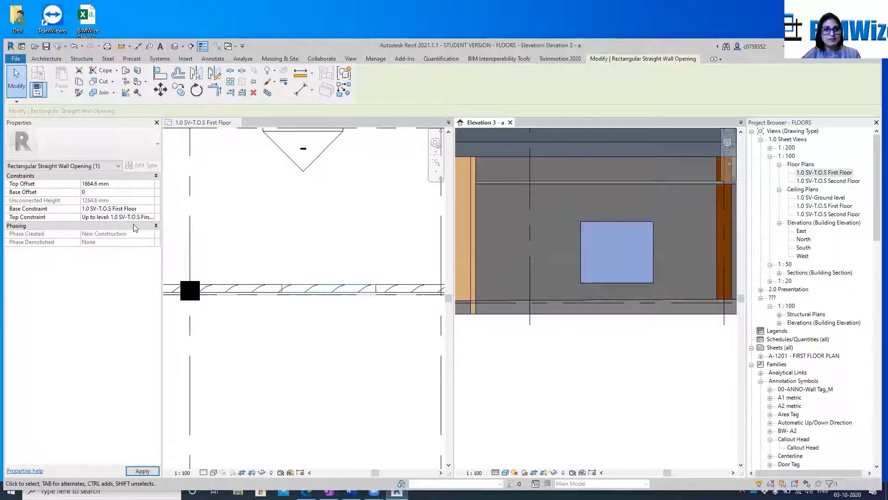
{"action": "left_click", "coordinate": [126, 184]}
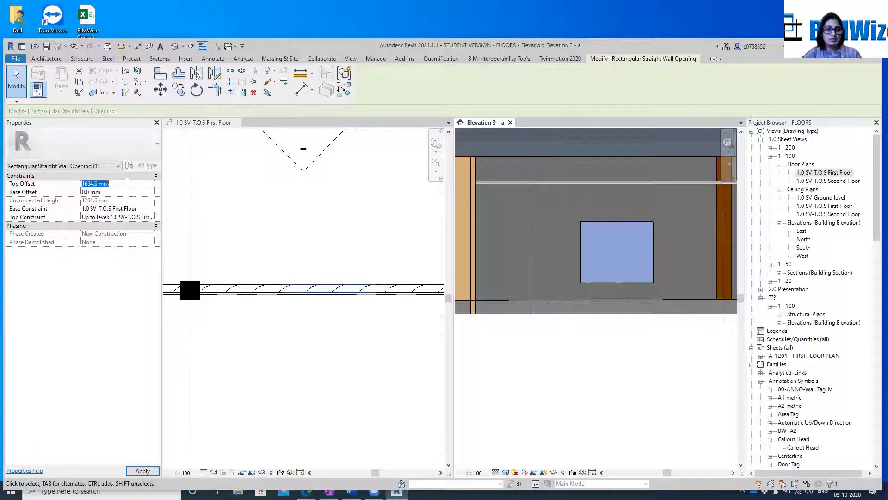
{"action": "type", "text": "1"}
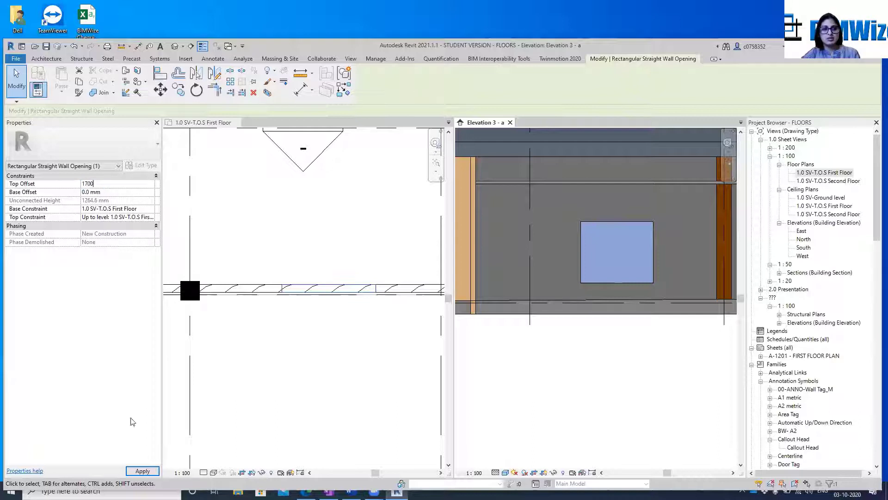
{"action": "type", "text": "700"}
{"action": "left_click", "coordinate": [143, 470]}
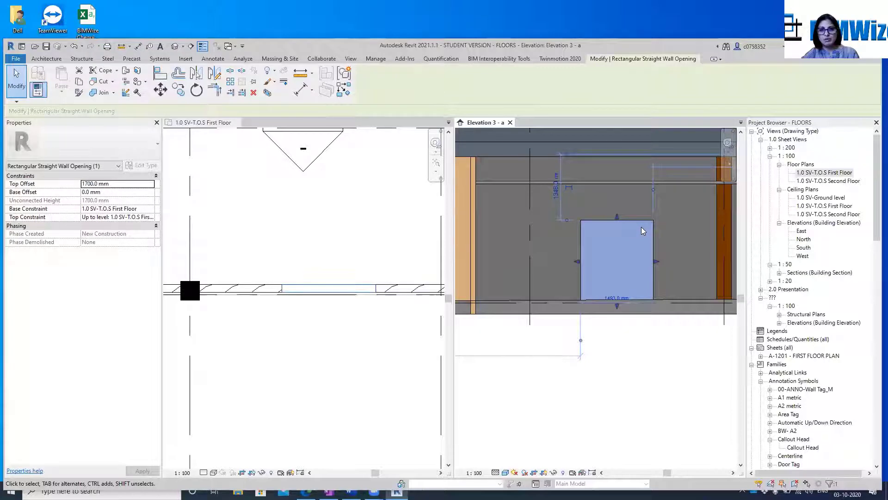
{"action": "key", "text": "Escape"}
{"action": "scroll", "coordinate": [619, 370], "scroll_direction": "down", "scroll_amount": 6}
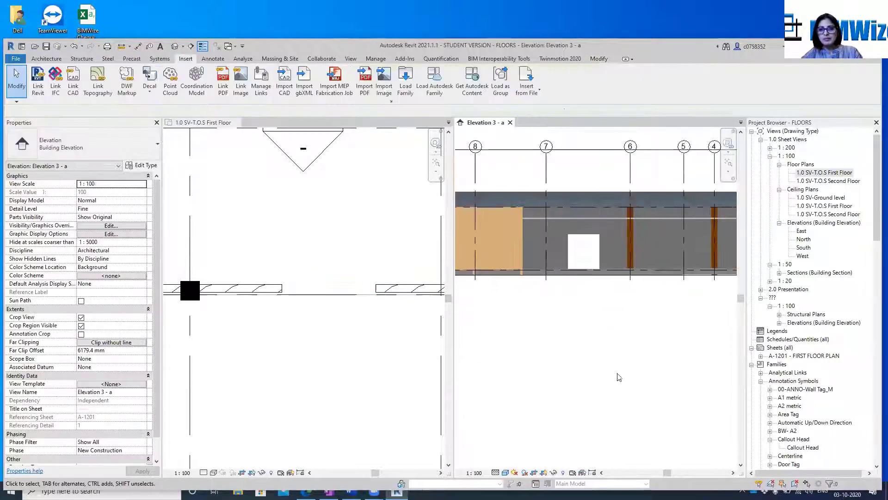
{"action": "middle_click_drag", "start_coordinate": [641, 339], "coordinate": [623, 332]}
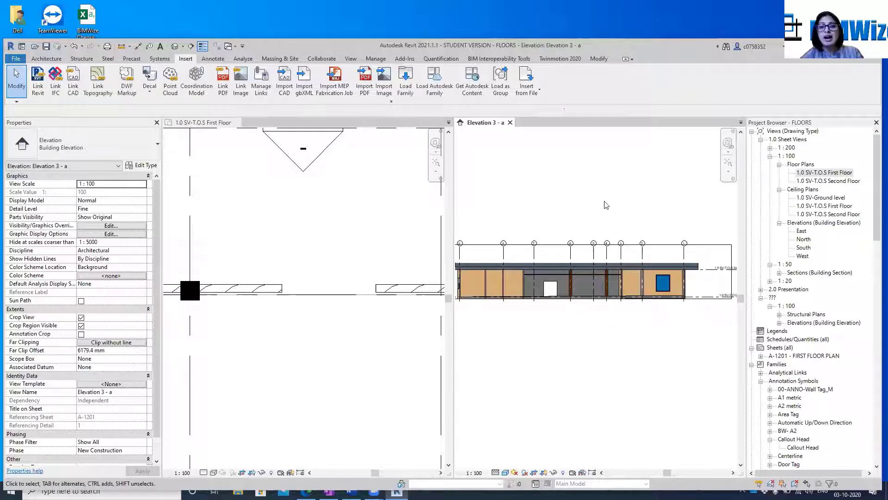
{"action": "scroll", "coordinate": [612, 201], "scroll_direction": "down", "scroll_amount": 1}
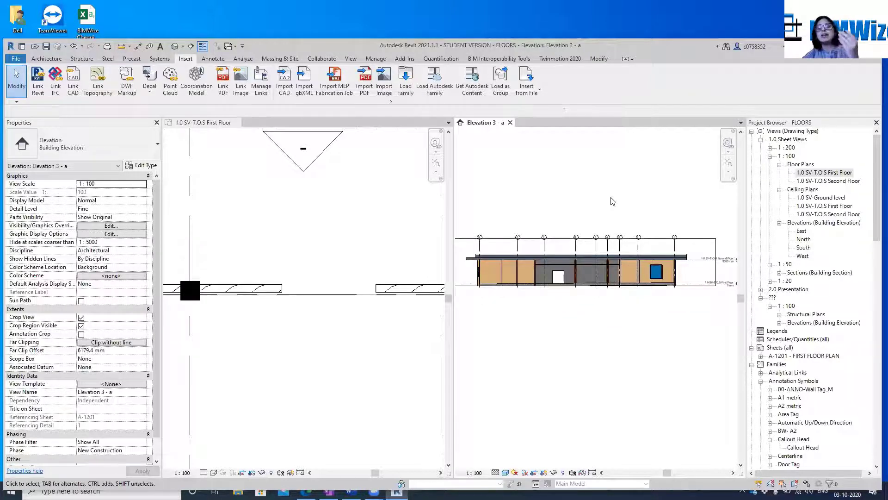
Create a new project from the Imperial-Construction Template
{"action": "left_click", "coordinate": [16, 59]}
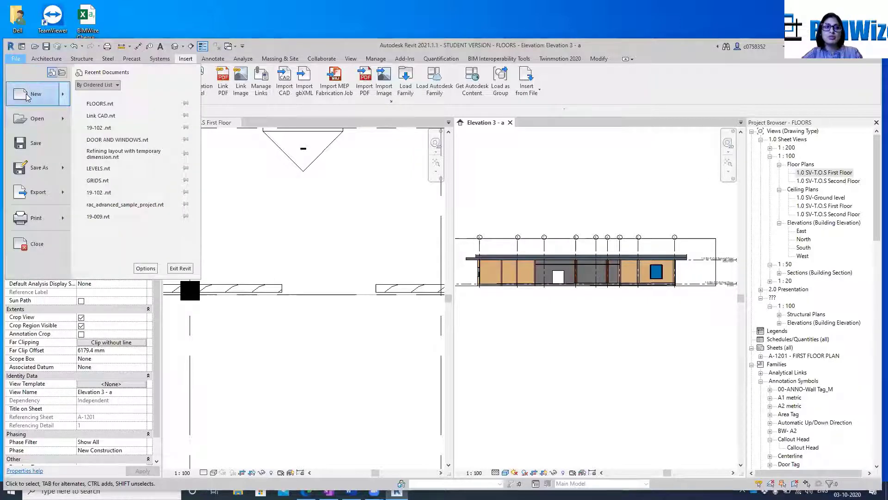
{"action": "mouse_move", "coordinate": [26, 93]}
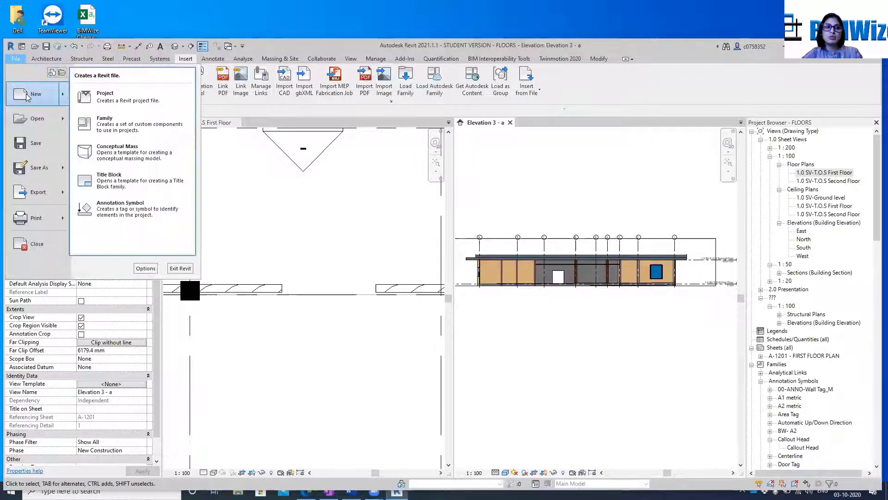
{"action": "left_click", "coordinate": [126, 103]}
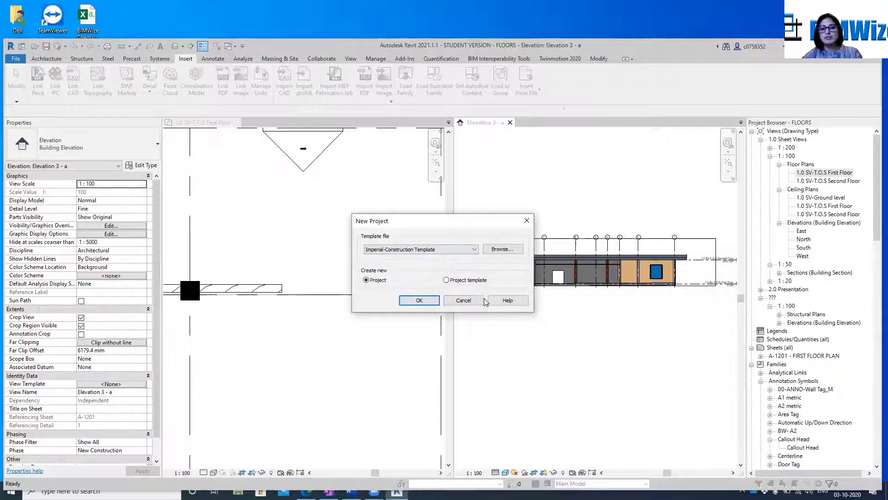
{"action": "left_click", "coordinate": [419, 301]}
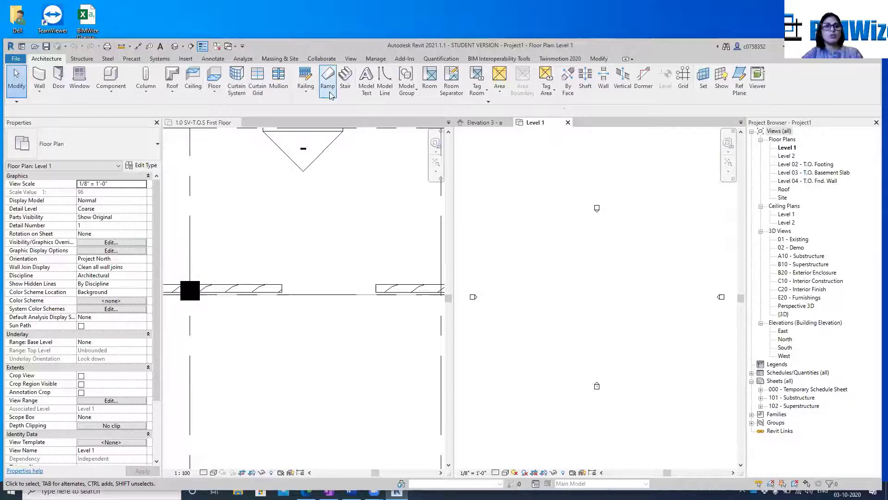
Create a rectangular Concrete Slab - 6" floor on Level 1, about 168' by 120'
{"action": "left_click", "coordinate": [213, 79]}
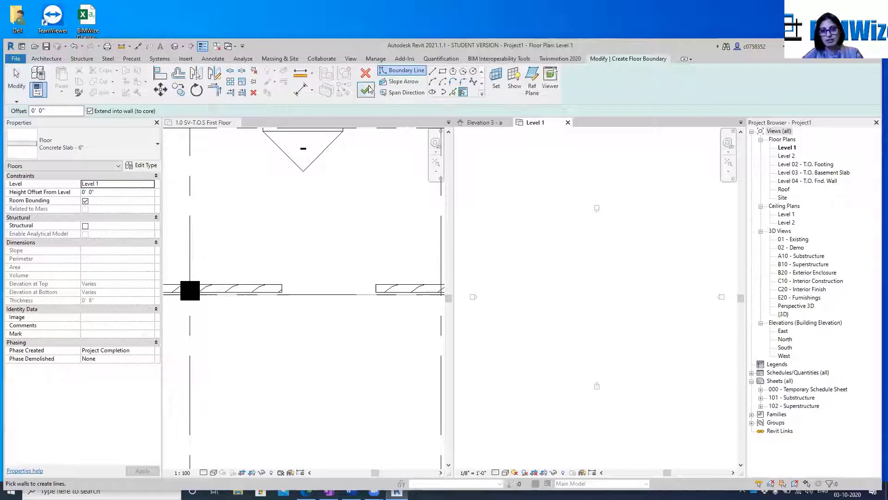
{"action": "left_click", "coordinate": [442, 70]}
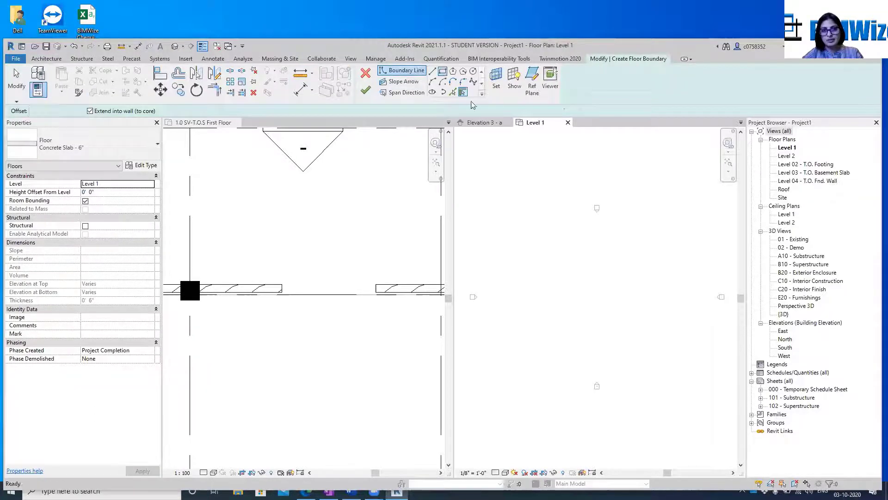
{"action": "left_click", "coordinate": [504, 231]}
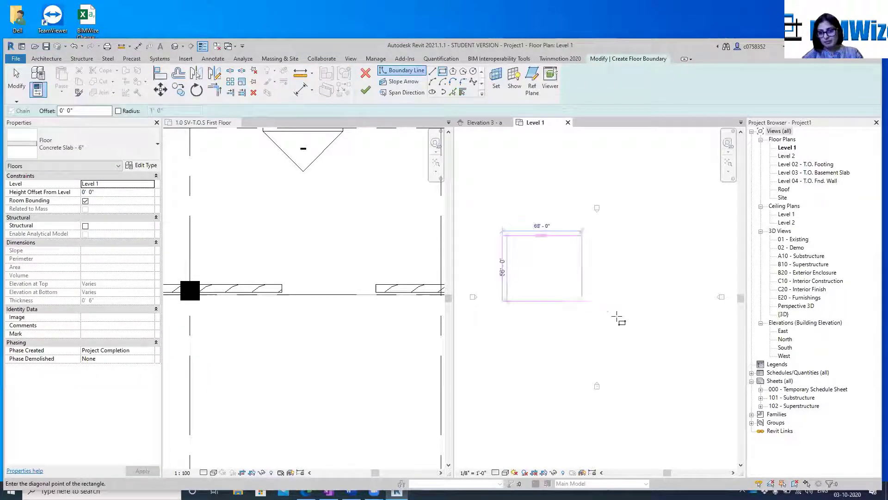
{"action": "left_click", "coordinate": [700, 376]}
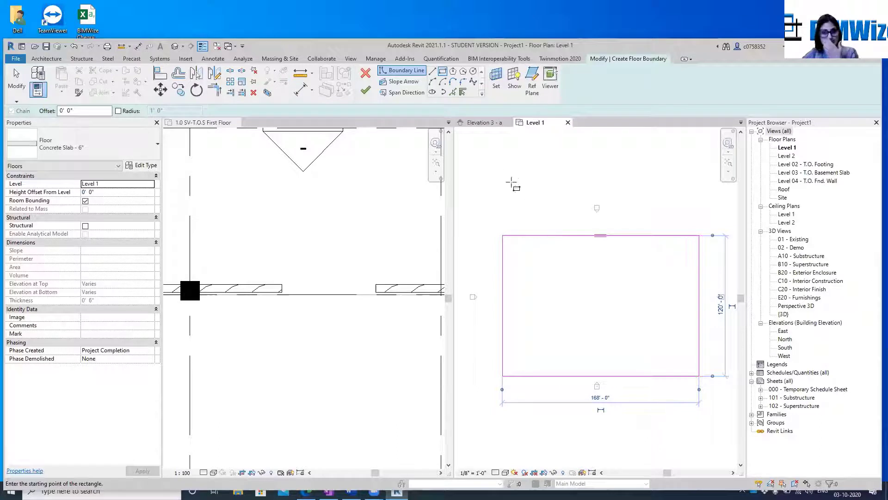
{"action": "left_click", "coordinate": [366, 92]}
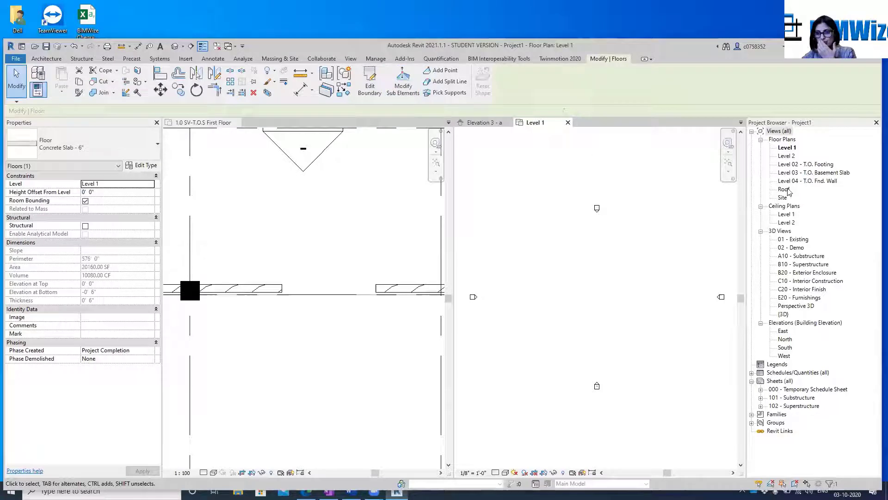
Open the North elevation at the end of the floor slab
{"action": "double_click", "coordinate": [786, 340]}
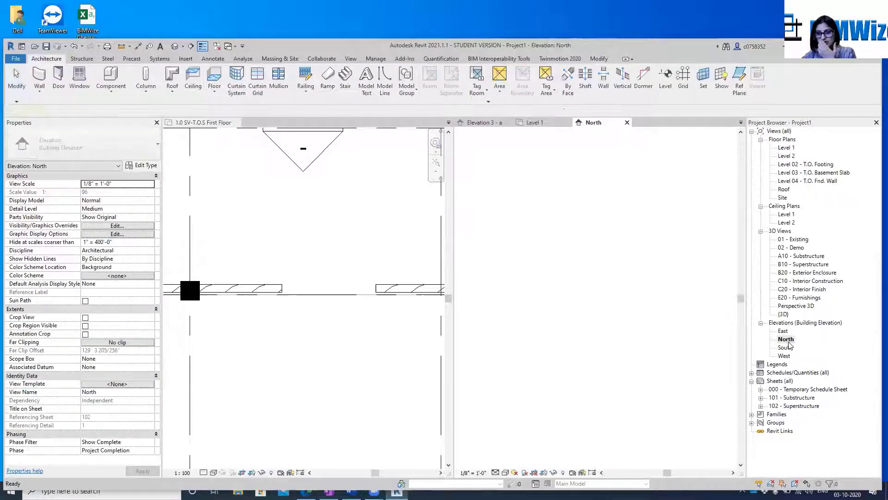
{"action": "scroll", "coordinate": [547, 314], "scroll_direction": "up", "scroll_amount": 5}
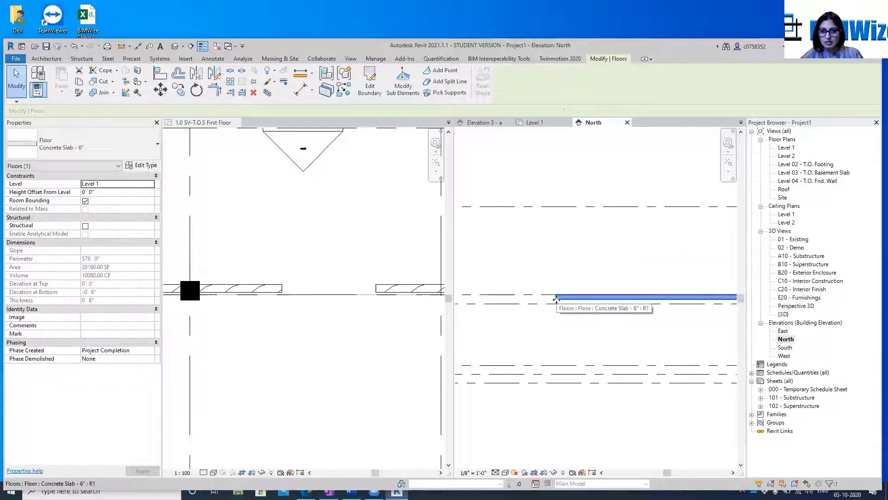
{"action": "right_click", "coordinate": [559, 296]}
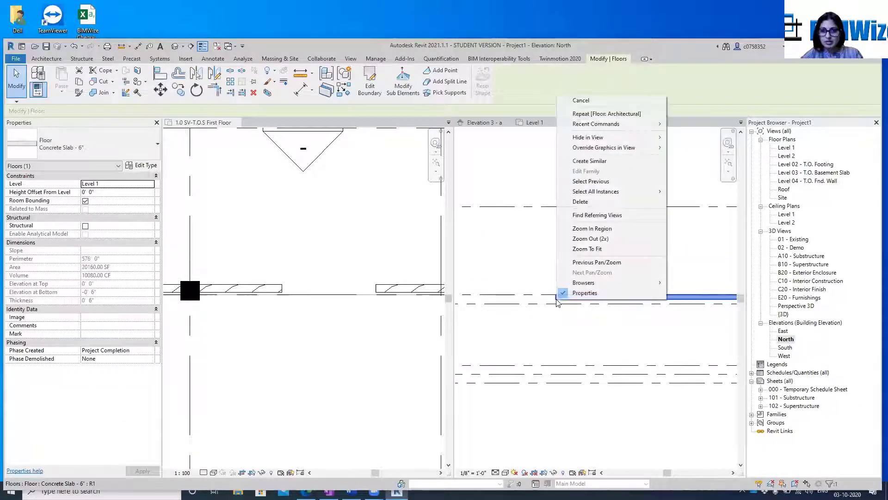
{"action": "left_click", "coordinate": [586, 165]}
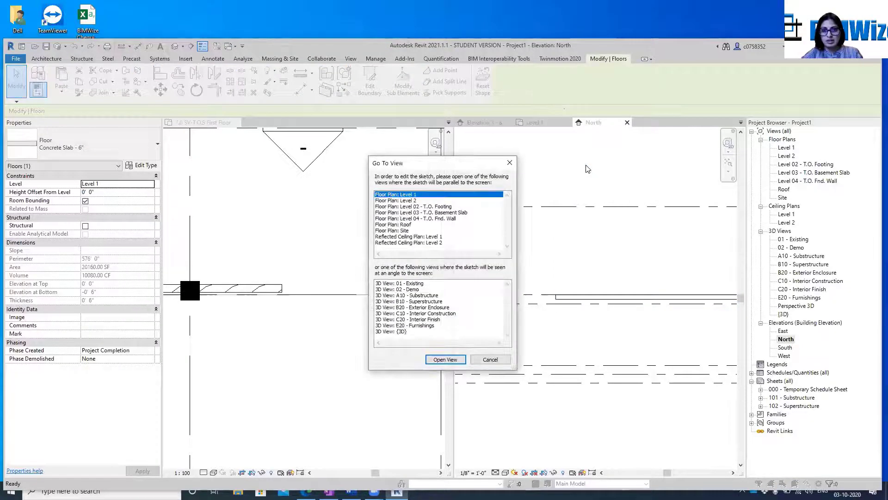
{"action": "left_click", "coordinate": [409, 201]}
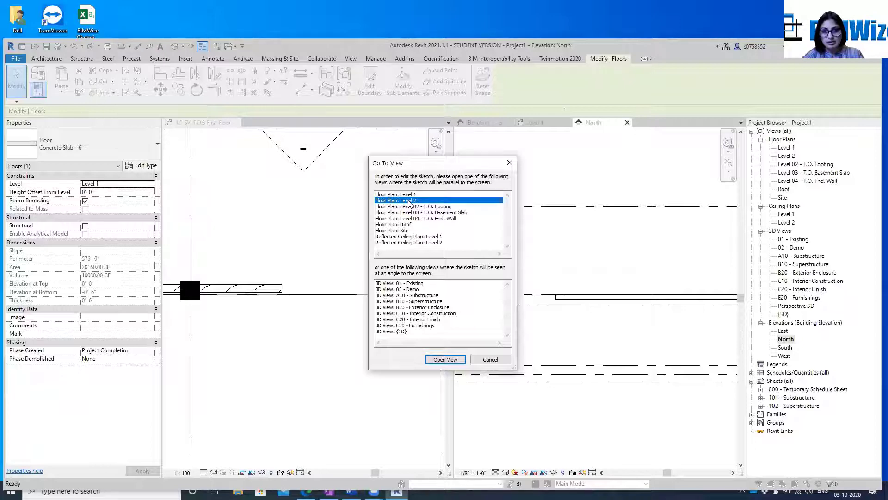
{"action": "left_click", "coordinate": [490, 359]}
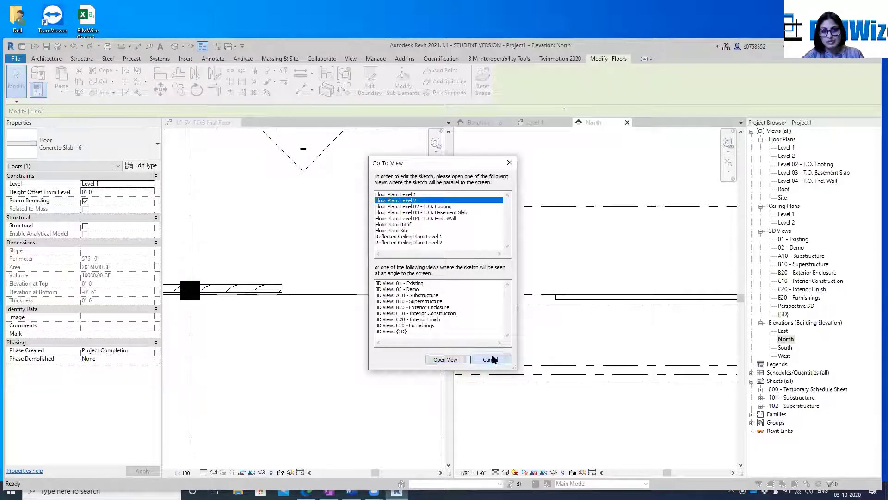
Copy the Level 1 concrete slab straight up to Level 2 in the North elevation
{"action": "left_click", "coordinate": [560, 298]}
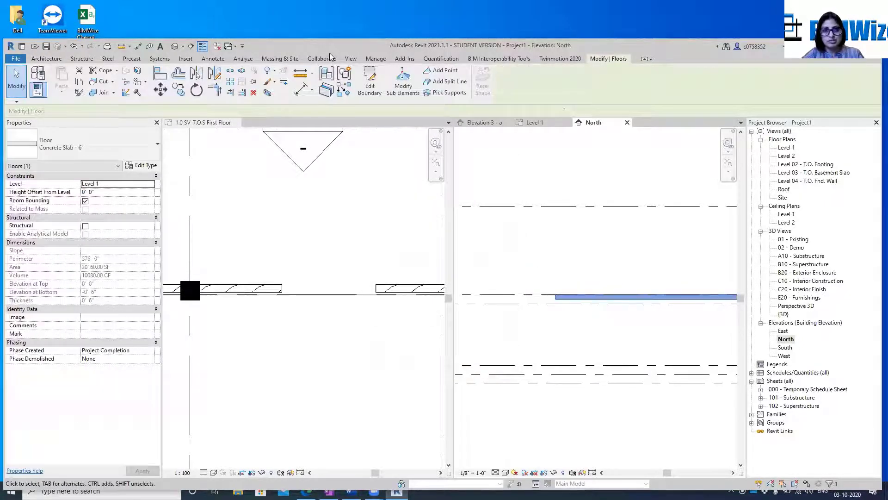
{"action": "left_click", "coordinate": [178, 90]}
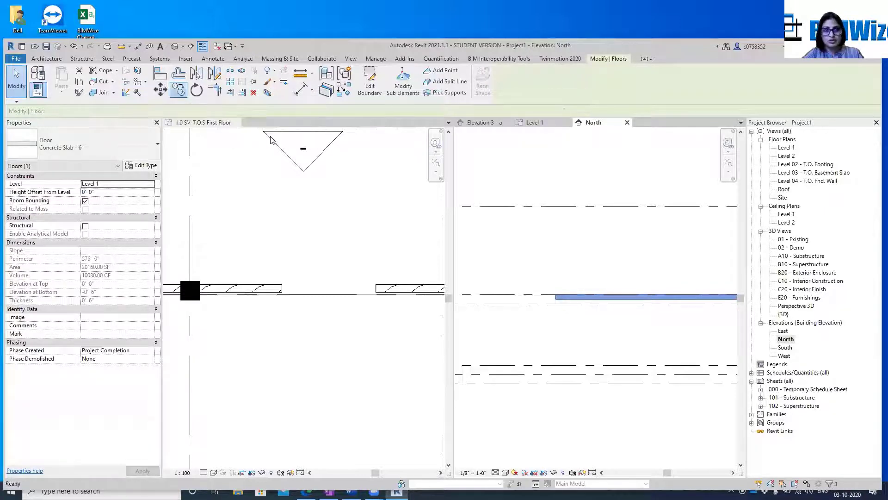
{"action": "left_click", "coordinate": [559, 295]}
{"action": "left_click", "coordinate": [560, 207]}
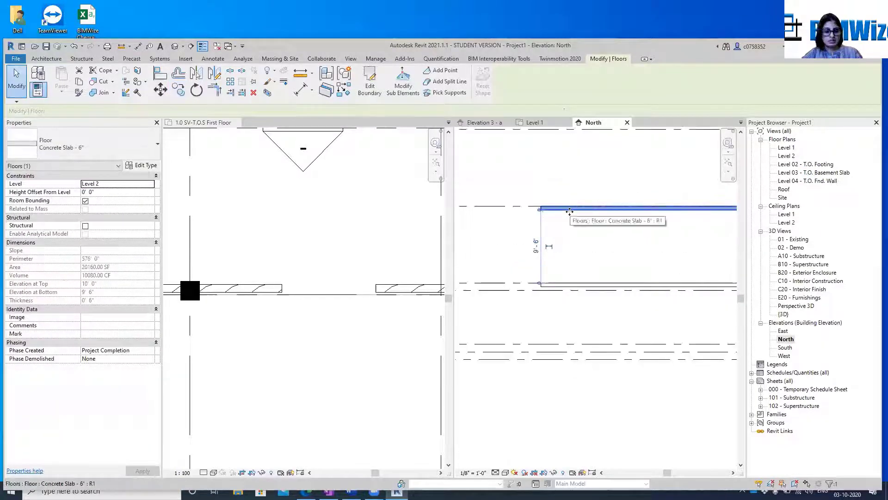
Copy the Level 2 slab with the Multiple option, placing one copy at the Roof level and another above it
{"action": "left_click", "coordinate": [179, 89]}
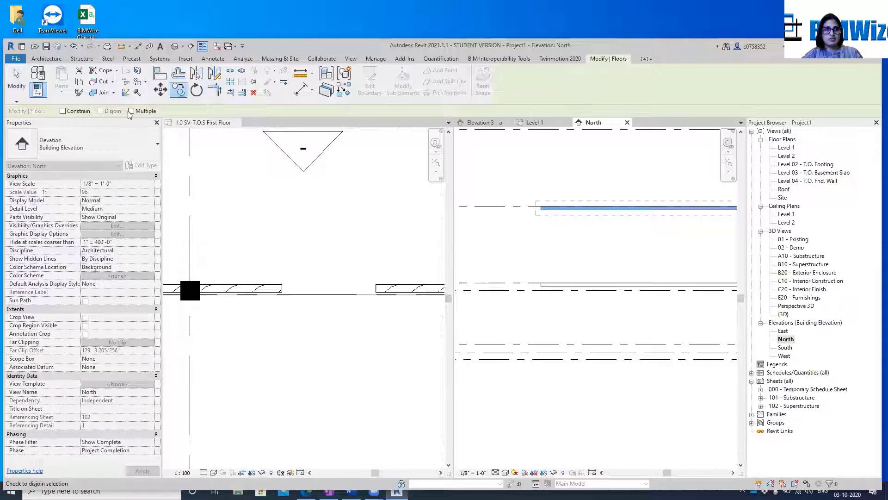
{"action": "left_click", "coordinate": [131, 111]}
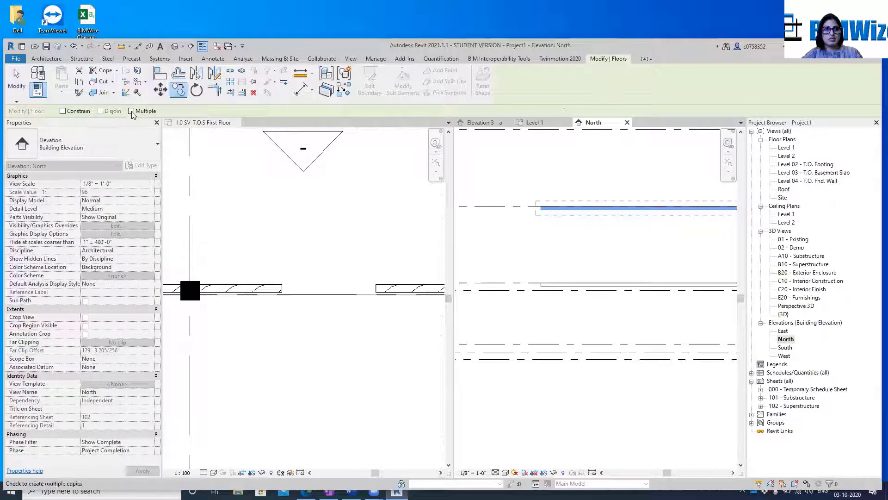
{"action": "left_click", "coordinate": [543, 215]}
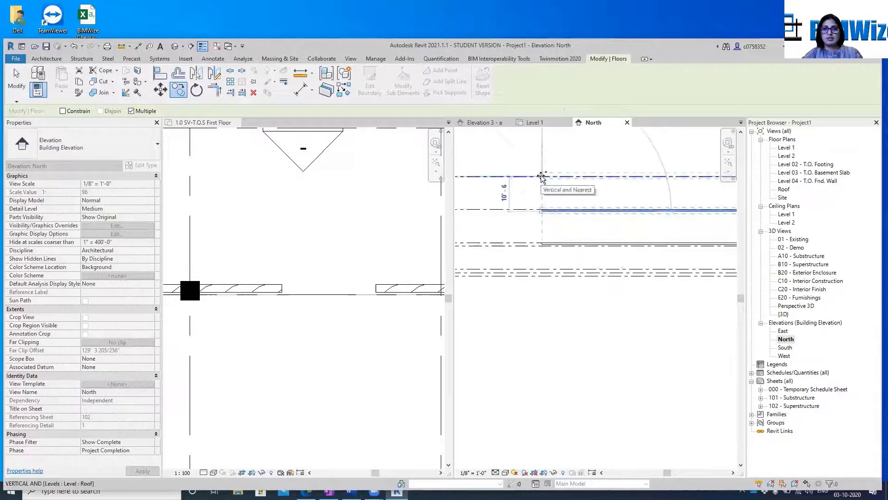
{"action": "left_click", "coordinate": [542, 177]}
{"action": "middle_click_drag", "start_coordinate": [545, 139], "coordinate": [549, 297]}
{"action": "left_click", "coordinate": [543, 258]}
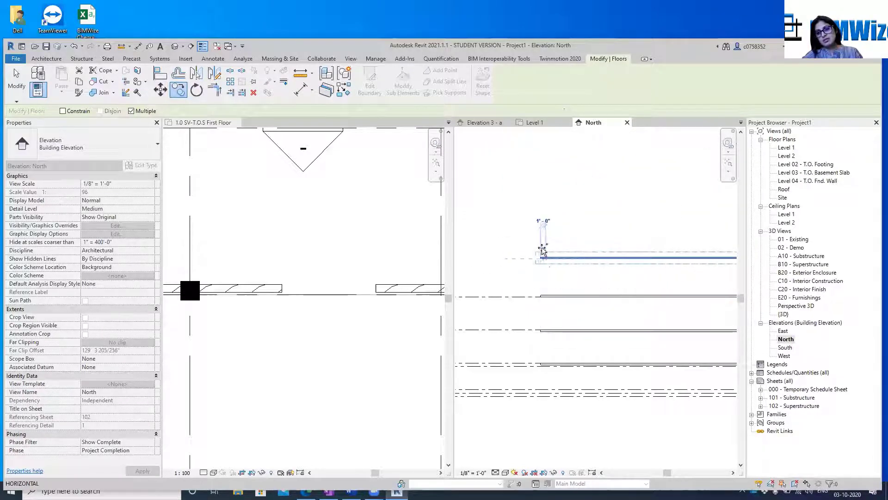
{"action": "key", "text": "Escape"}
{"action": "key", "text": "Escape"}
{"action": "scroll", "coordinate": [575, 219], "scroll_direction": "down", "scroll_amount": 5}
{"action": "scroll", "coordinate": [634, 254], "scroll_direction": "up", "scroll_amount": 1}
{"action": "middle_click_drag", "start_coordinate": [634, 266], "coordinate": [484, 268]}
{"action": "scroll", "coordinate": [574, 200], "scroll_direction": "down", "scroll_amount": 1}
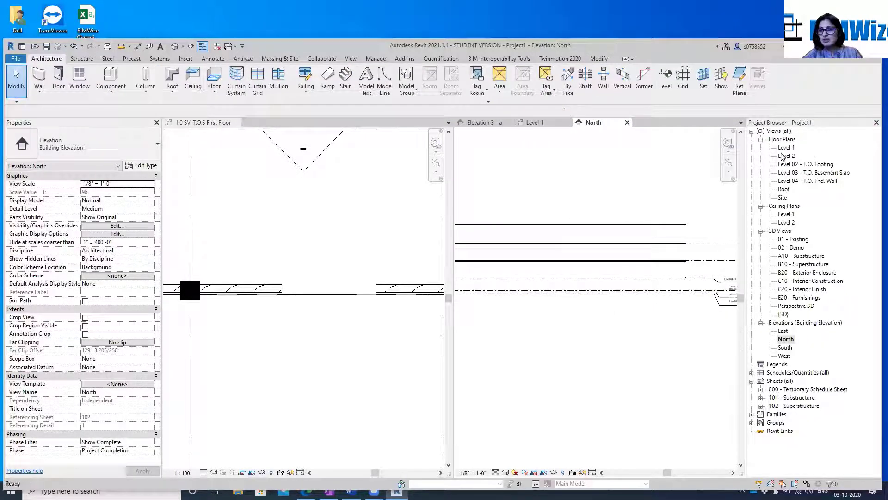
Open the Level 1 floor plan and turn on Crop View and Crop Region Visible
{"action": "double_click", "coordinate": [795, 148]}
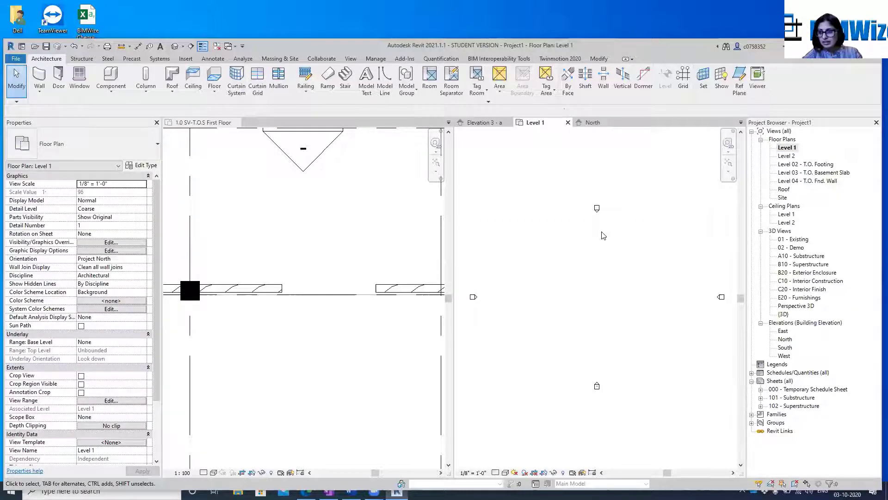
{"action": "scroll", "coordinate": [613, 261], "scroll_direction": "down", "scroll_amount": 3}
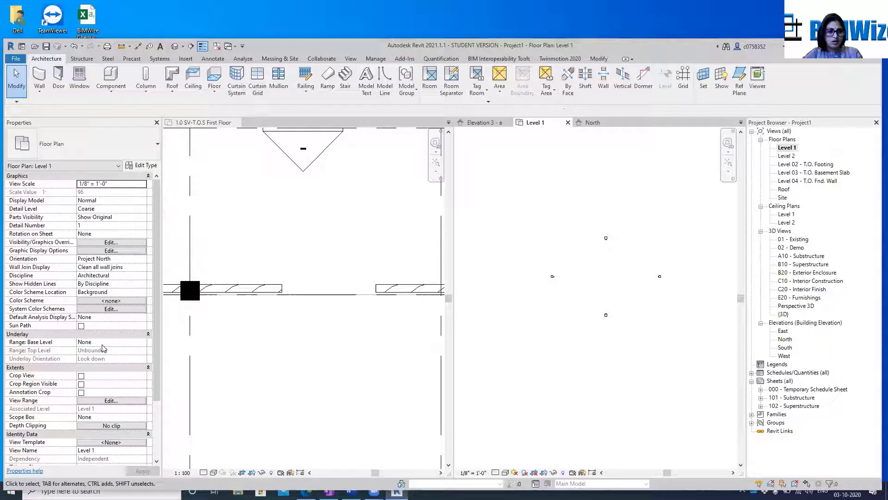
{"action": "left_click", "coordinate": [86, 376]}
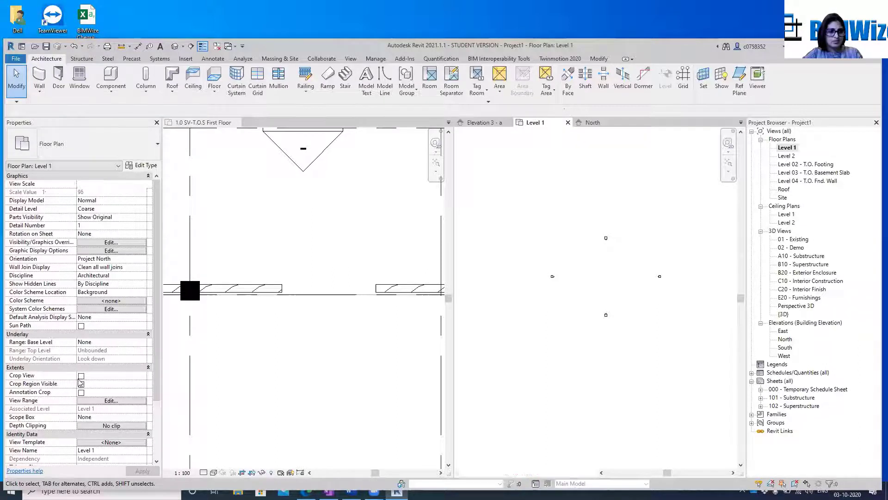
{"action": "left_click", "coordinate": [81, 375]}
{"action": "left_click", "coordinate": [82, 384]}
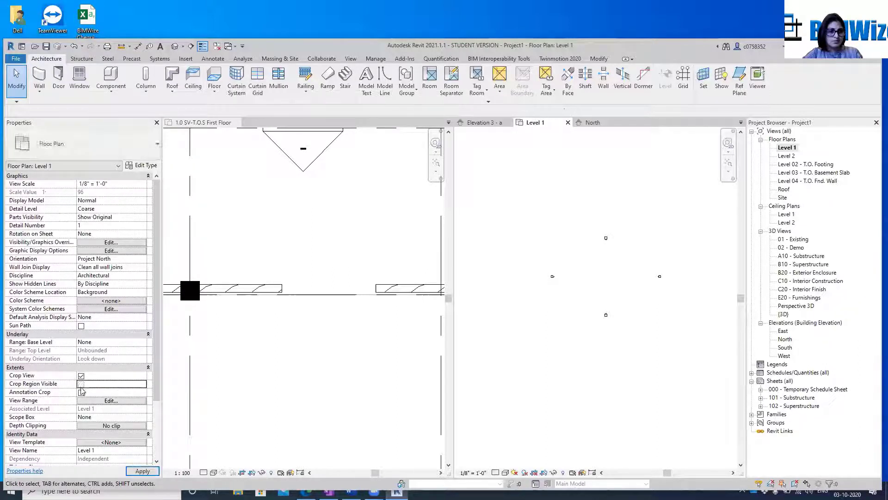
{"action": "left_click", "coordinate": [139, 472]}
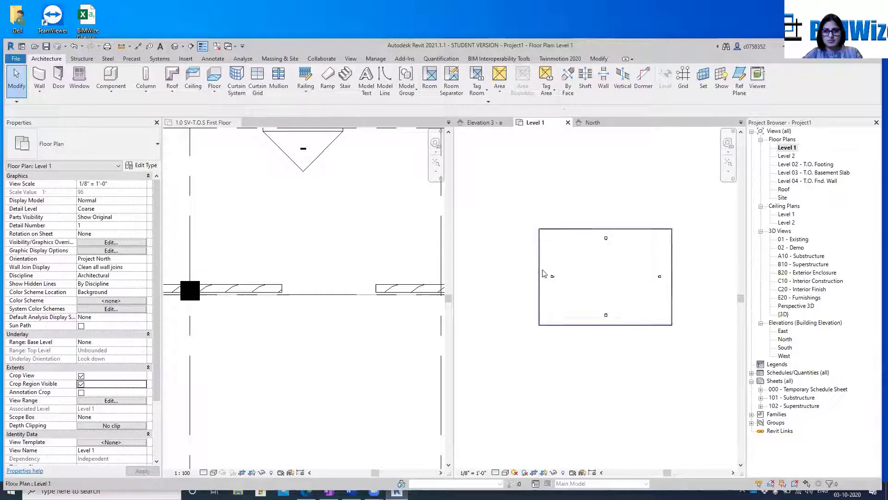
{"action": "left_click", "coordinate": [539, 276]}
{"action": "scroll", "coordinate": [542, 272], "scroll_direction": "down", "scroll_amount": 2}
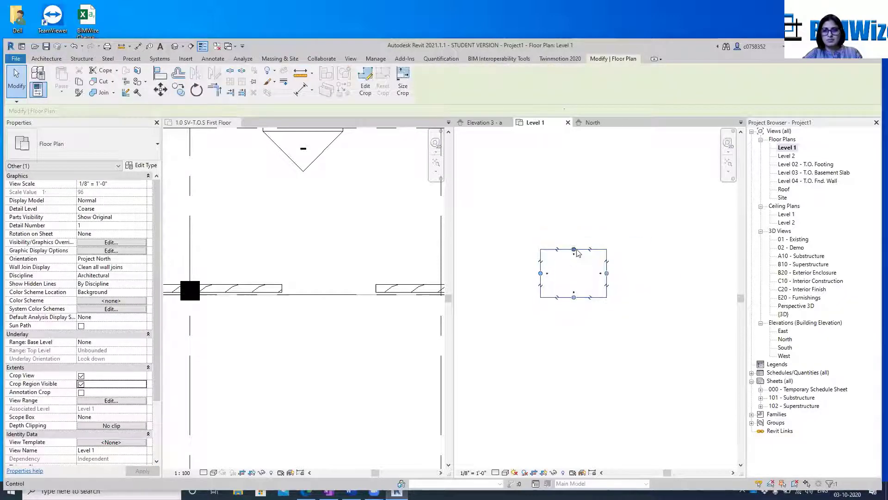
{"action": "left_click", "coordinate": [584, 151]}
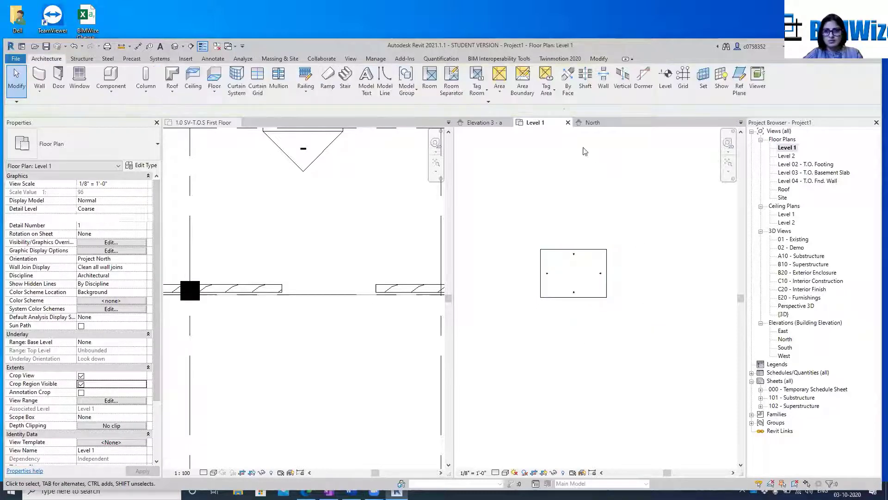
Turn on Reveal Hidden Elements in the Level 1 plan to find the hidden floor slab
{"action": "left_click", "coordinate": [563, 473]}
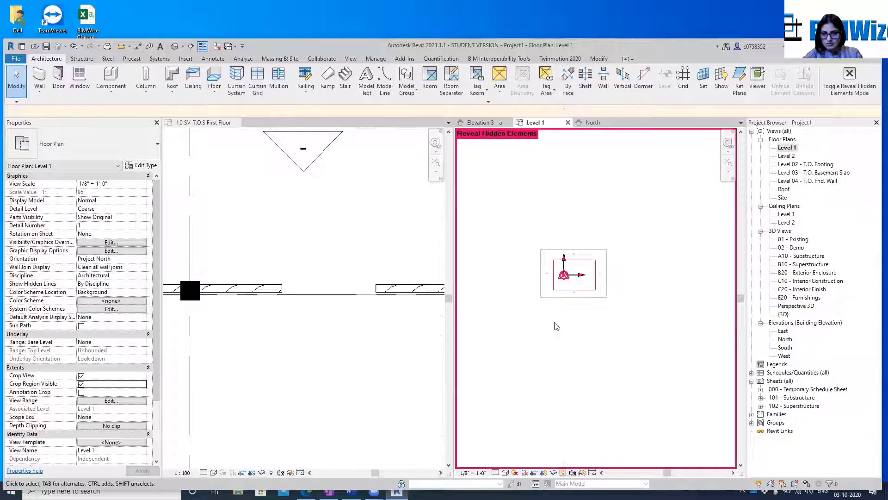
{"action": "scroll", "coordinate": [565, 292], "scroll_direction": "up", "scroll_amount": 3}
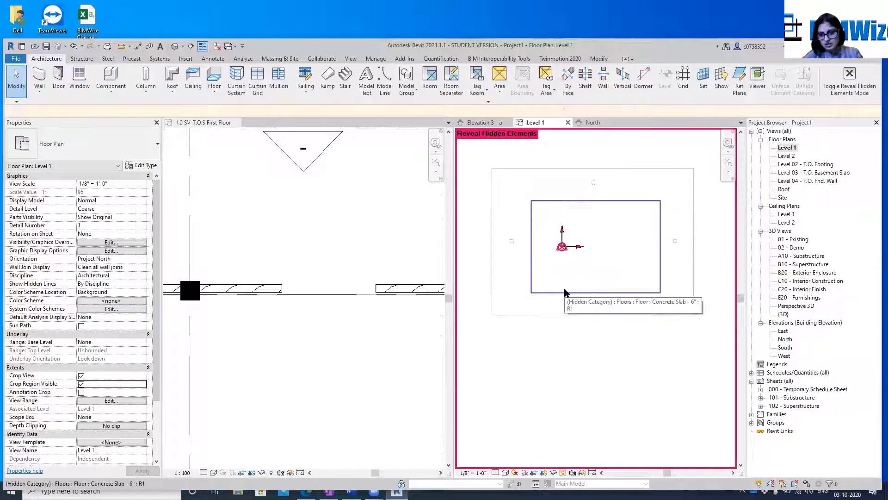
{"action": "double_click", "coordinate": [565, 293]}
{"action": "right_click", "coordinate": [565, 293]}
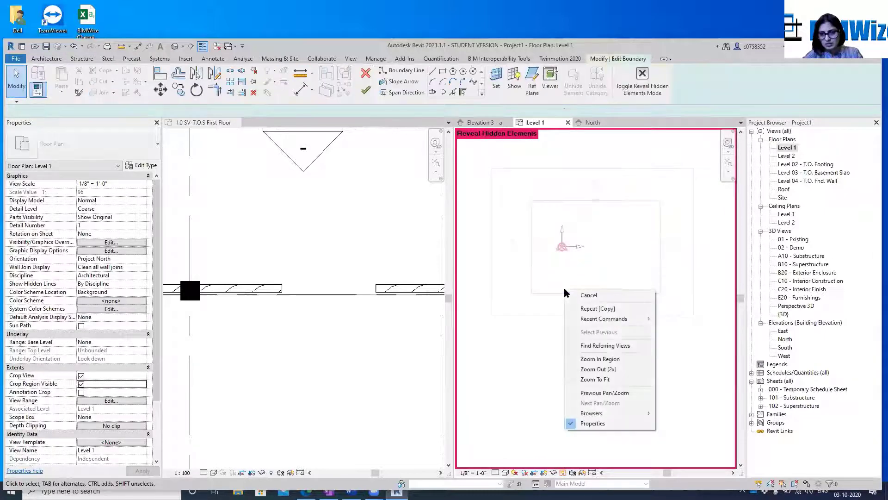
{"action": "key", "text": "Escape"}
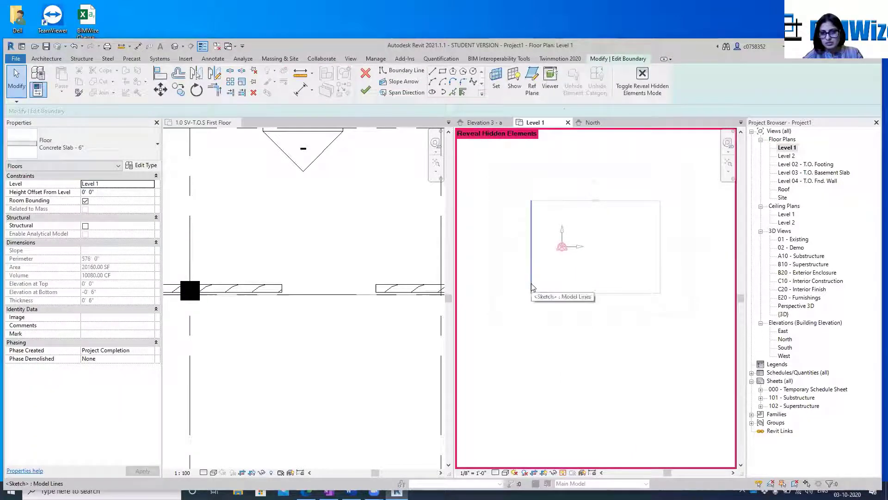
{"action": "scroll", "coordinate": [571, 394], "scroll_direction": "down", "scroll_amount": 3}
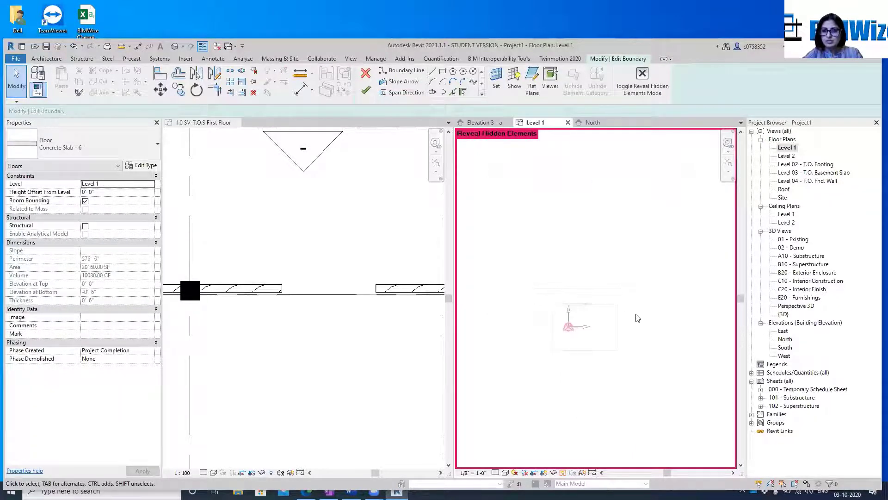
{"action": "left_click", "coordinate": [620, 319]}
{"action": "left_click", "coordinate": [605, 305]}
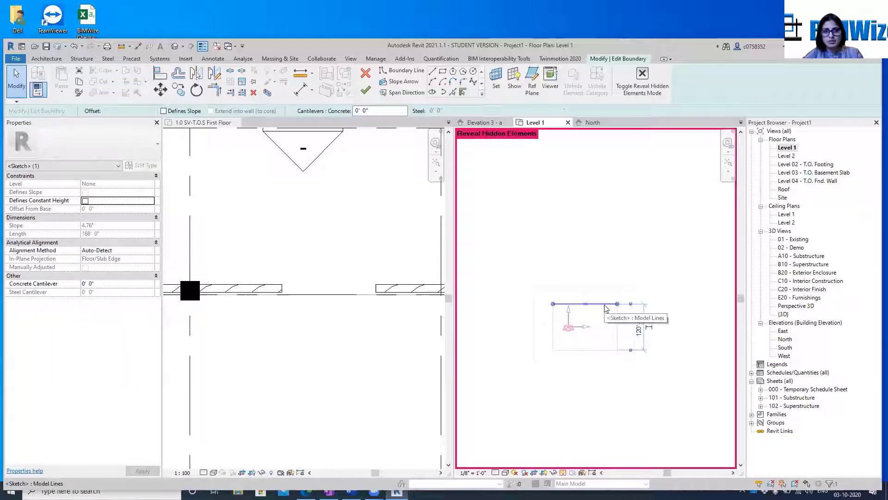
{"action": "left_click", "coordinate": [365, 90]}
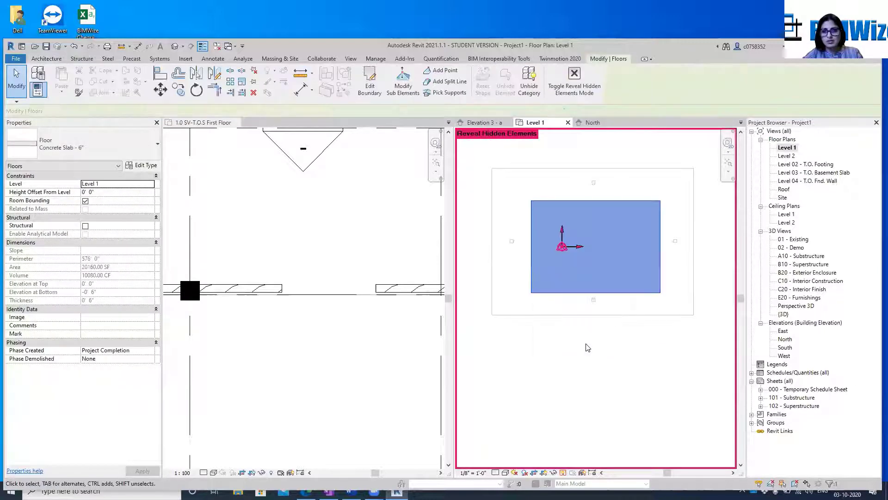
Unhide the floor slab's category in the Level 1 plan and turn off Reveal Hidden Elements
{"action": "left_click", "coordinate": [528, 79]}
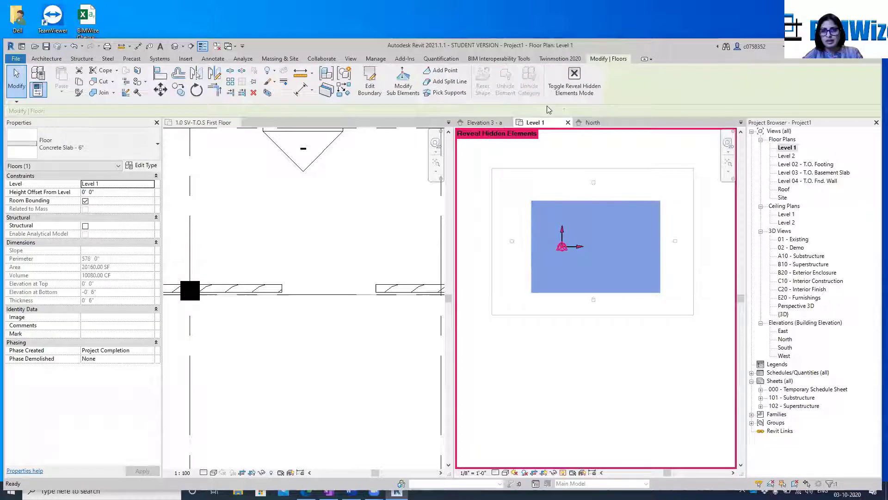
{"action": "left_click", "coordinate": [600, 363]}
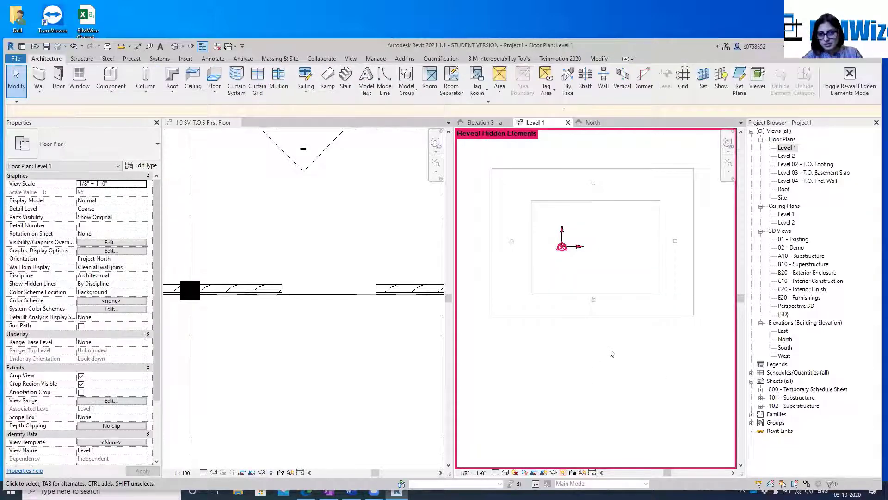
{"action": "left_click", "coordinate": [562, 473]}
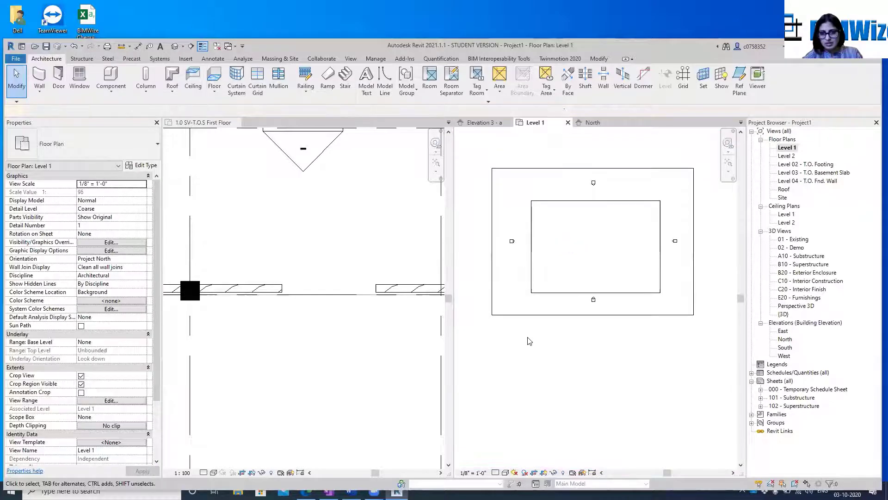
View the stacked floor slabs in the default 3D view, and return to the Level 1 floor plan
{"action": "left_click", "coordinate": [543, 297]}
{"action": "left_click", "coordinate": [577, 138]}
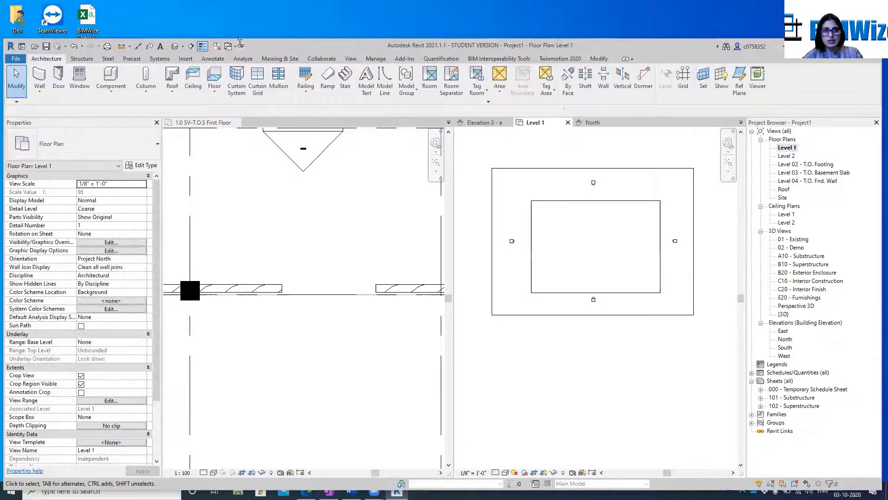
{"action": "left_click", "coordinate": [175, 46]}
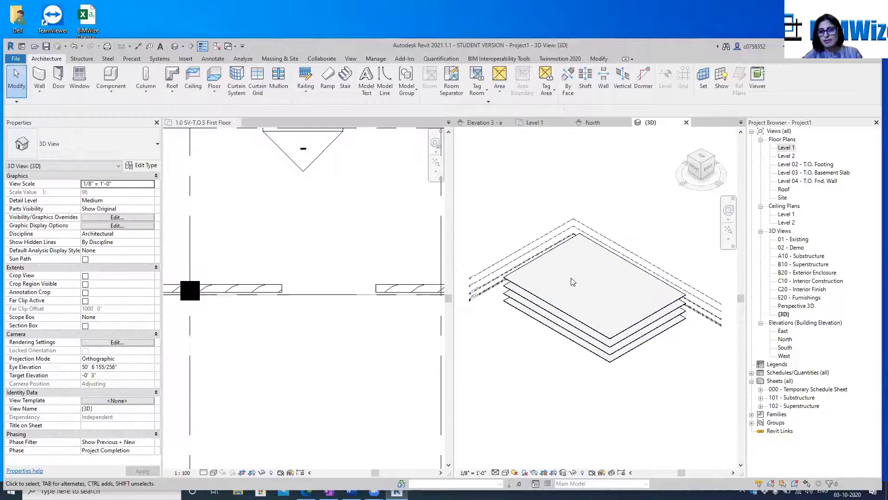
{"action": "double_click", "coordinate": [786, 148]}
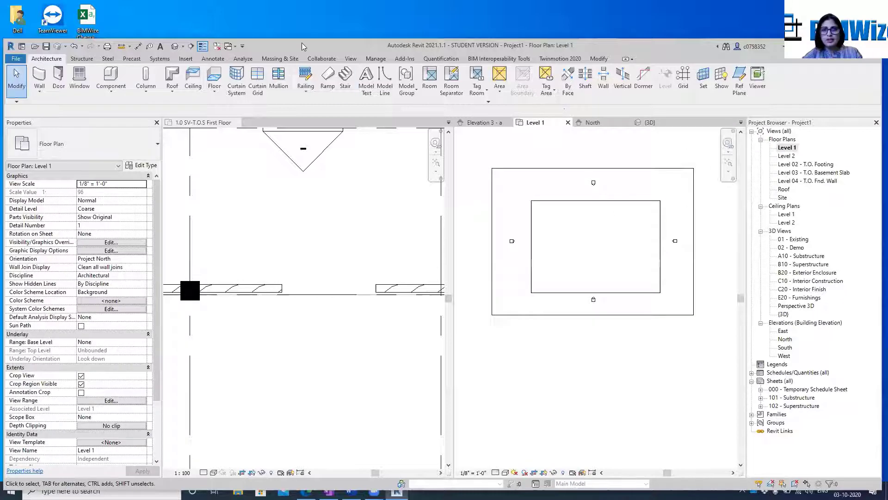
Start a shaft opening on Level 1 and sketch a closed rectangular boundary 20' wide by 25' high inside the floor slab
{"action": "left_click", "coordinate": [584, 79]}
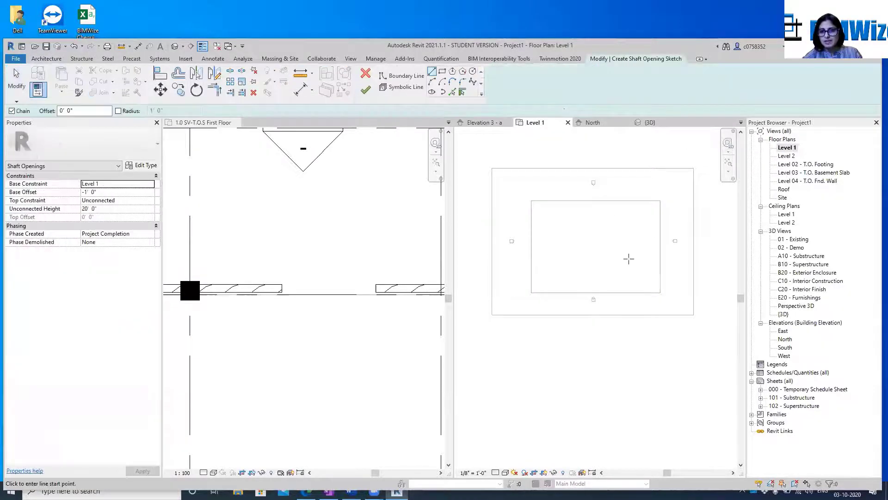
{"action": "scroll", "coordinate": [640, 219], "scroll_direction": "up", "scroll_amount": 3}
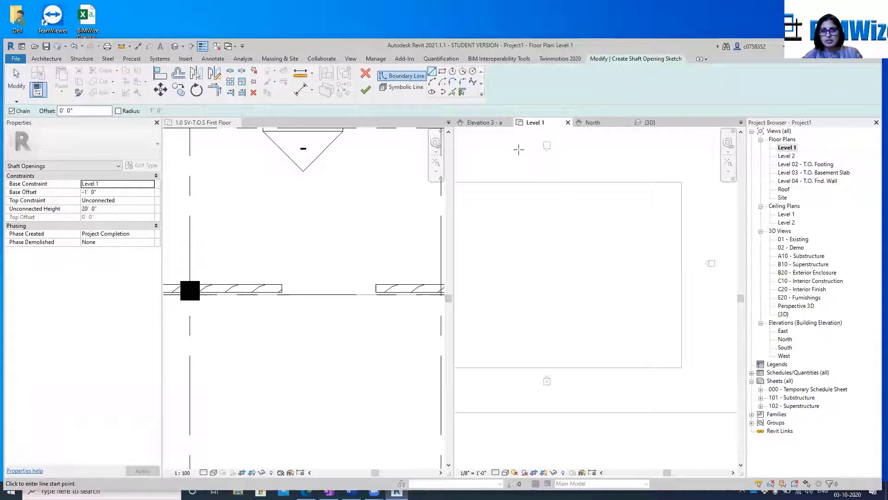
{"action": "left_click", "coordinate": [563, 206]}
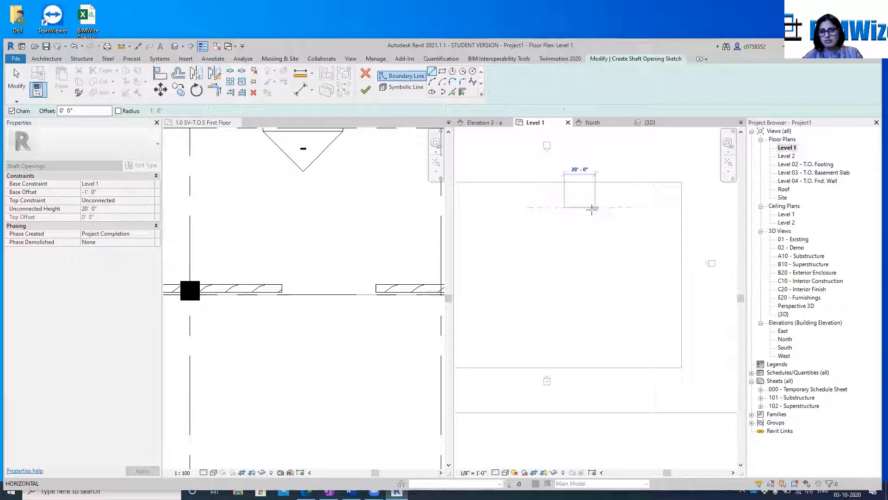
{"action": "left_click", "coordinate": [595, 206]}
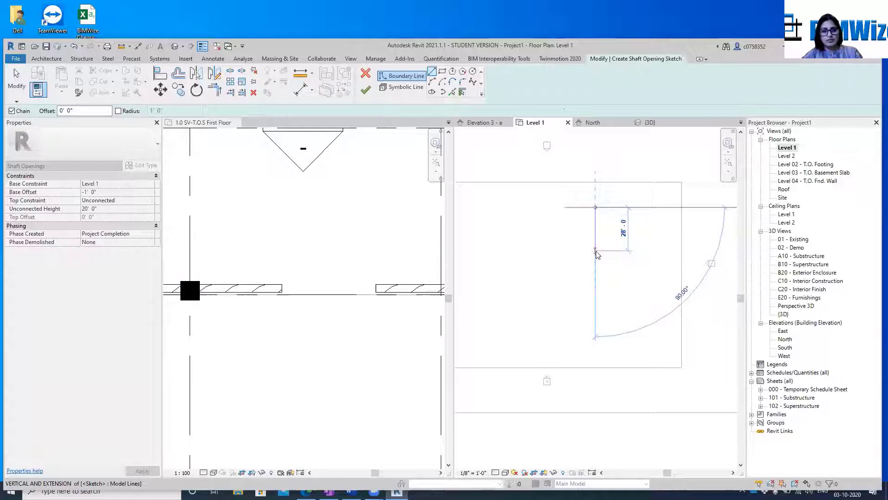
{"action": "type", "text": "25"}
{"action": "key", "text": "Return"}
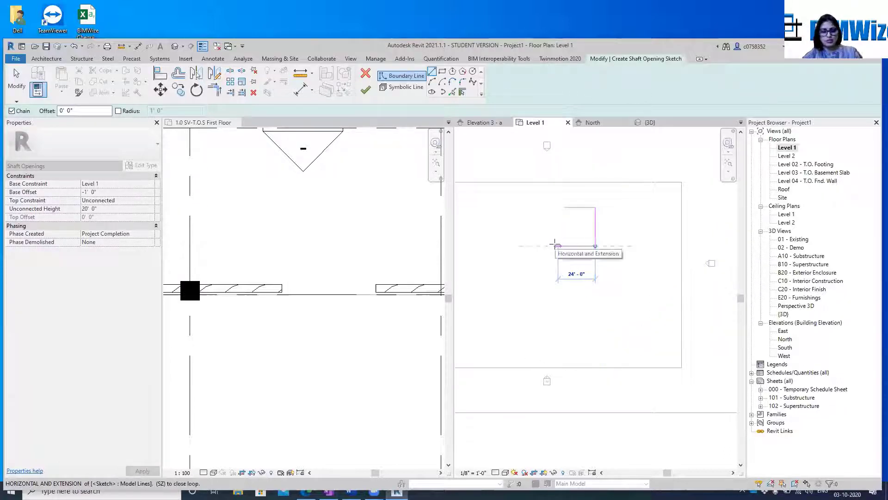
{"action": "type", "text": "20'"}
{"action": "key", "text": "Return"}
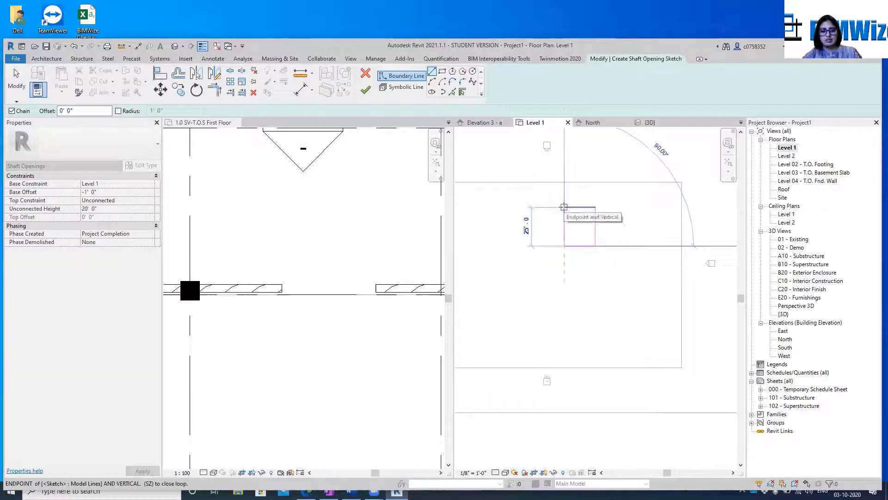
{"action": "type", "text": "2"}
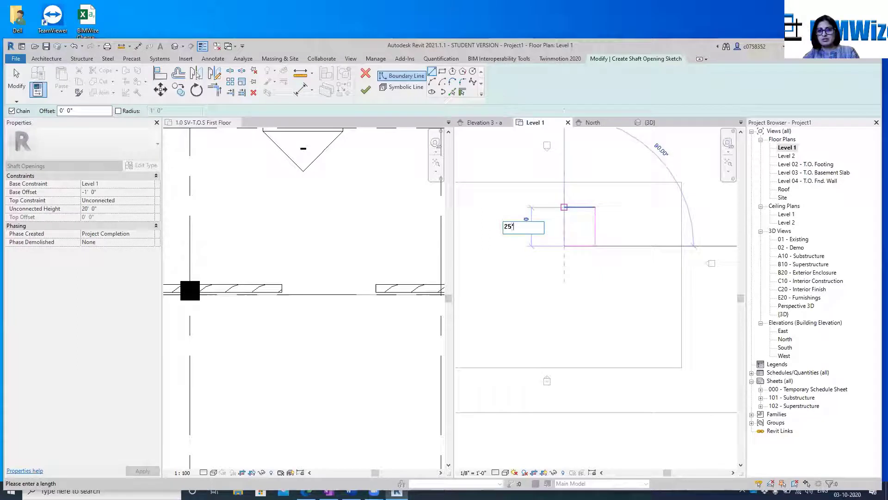
{"action": "type", "text": "5'"}
{"action": "key", "text": "Return"}
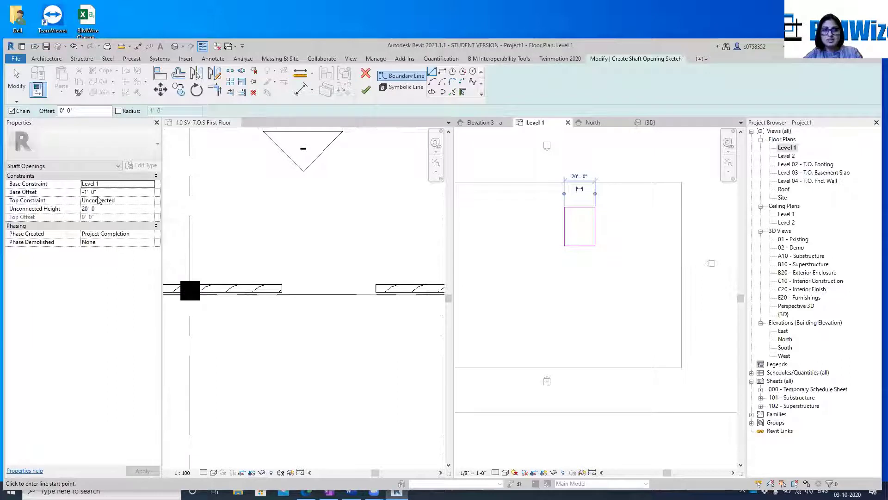
Set the shaft opening's Top Constraint to Up to level: Roof and finish the sketch
{"action": "left_click", "coordinate": [150, 200]}
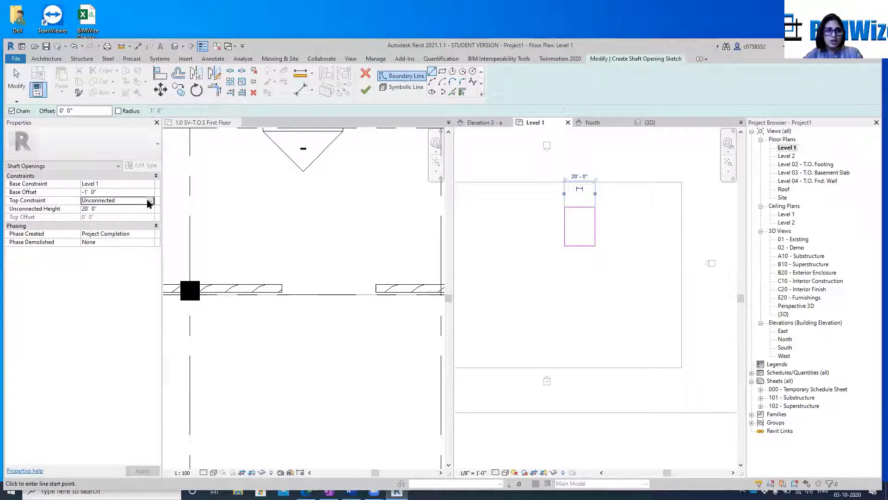
{"action": "left_click", "coordinate": [150, 201]}
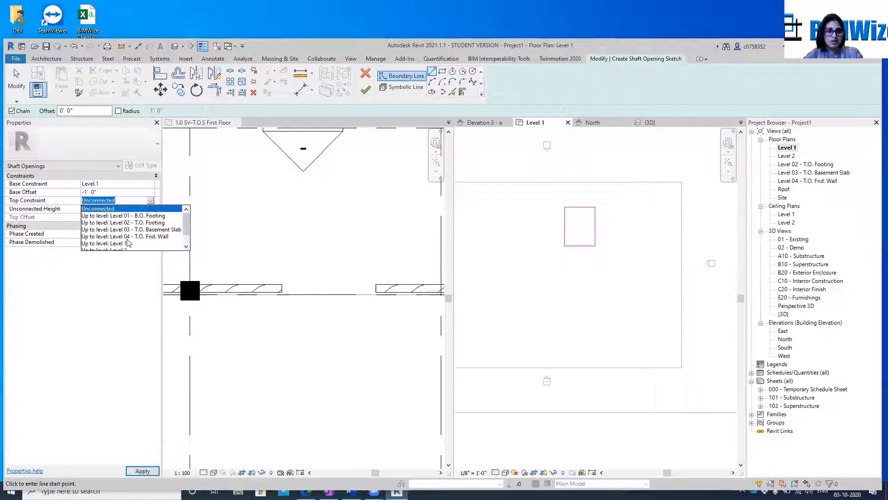
{"action": "scroll", "coordinate": [122, 245], "scroll_direction": "down", "scroll_amount": 2}
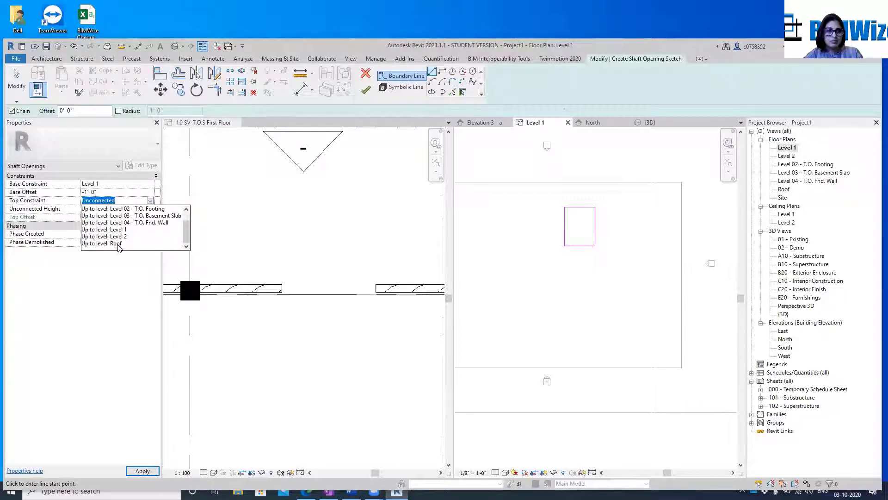
{"action": "left_click", "coordinate": [118, 244]}
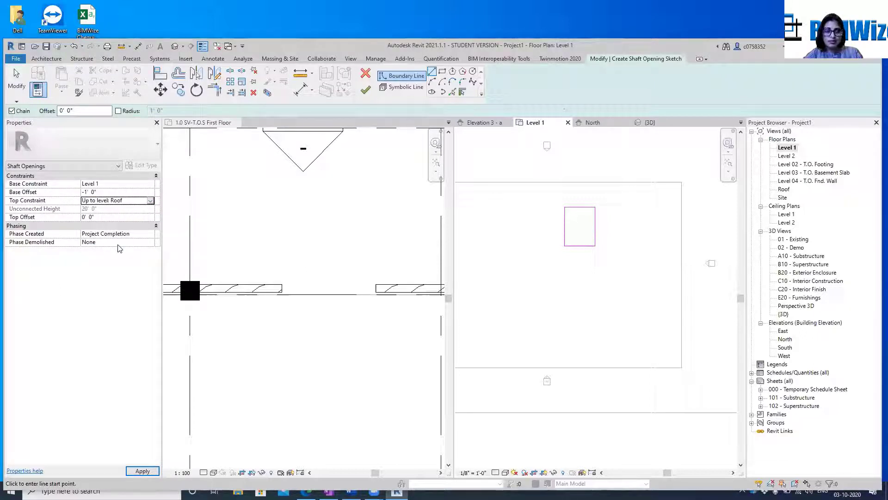
{"action": "left_click", "coordinate": [147, 471]}
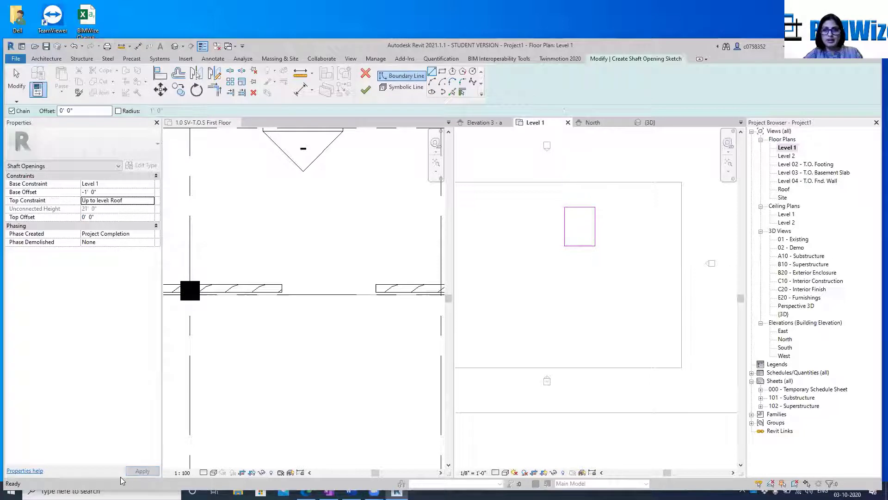
{"action": "left_click", "coordinate": [365, 90]}
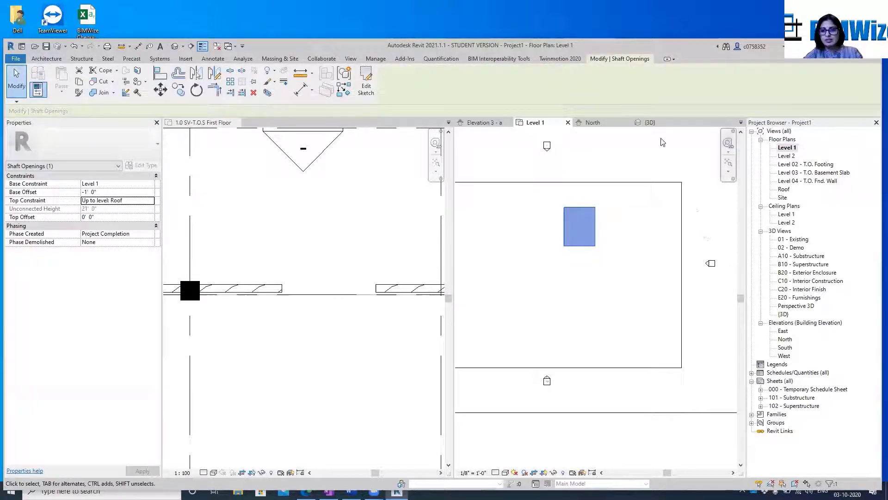
In the default 3D view, stretch the shaft to about 65' below Level 1 and about 59' above the Roof level
{"action": "left_click", "coordinate": [652, 122]}
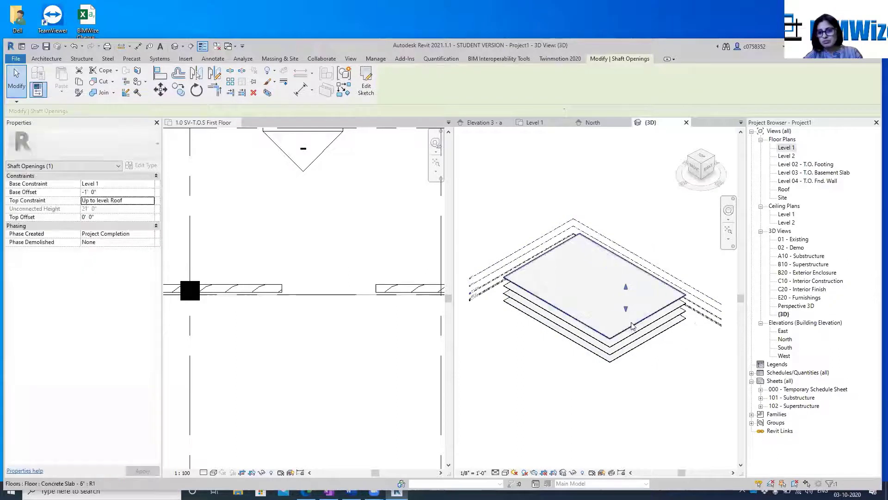
{"action": "left_click_drag", "start_coordinate": [626, 308], "coordinate": [624, 373]}
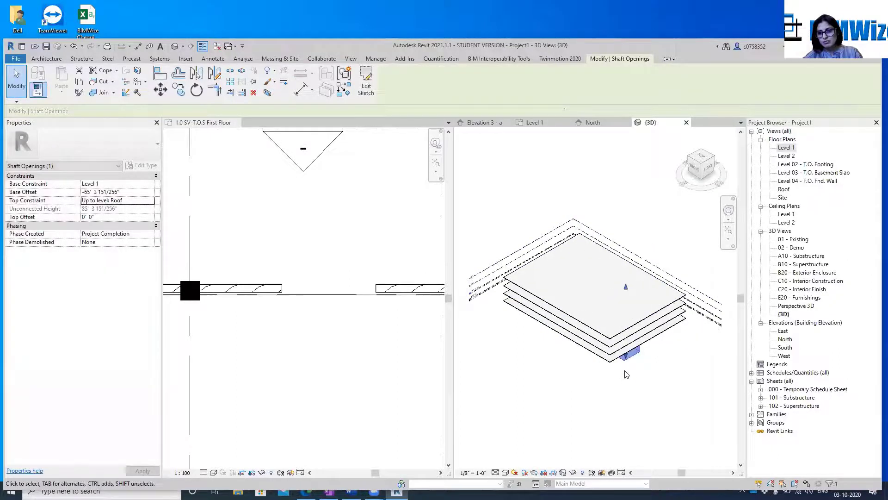
{"action": "left_click_drag", "start_coordinate": [626, 286], "coordinate": [625, 223]}
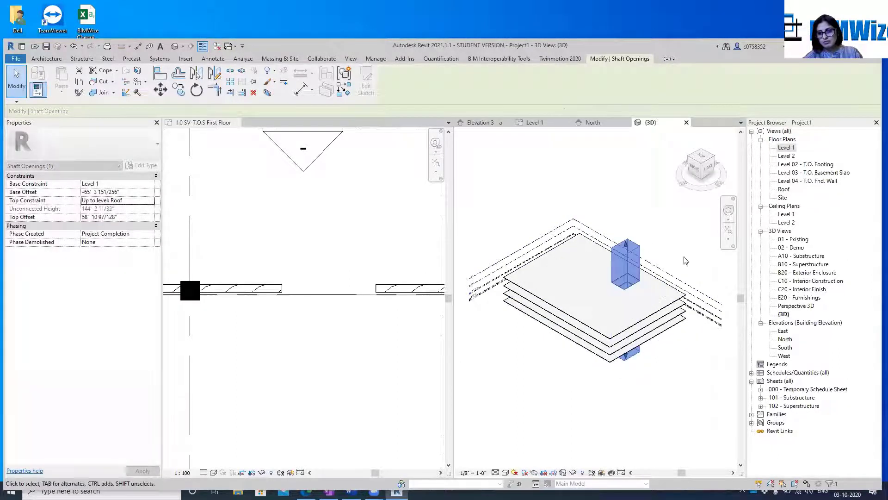
{"action": "left_click", "coordinate": [723, 271]}
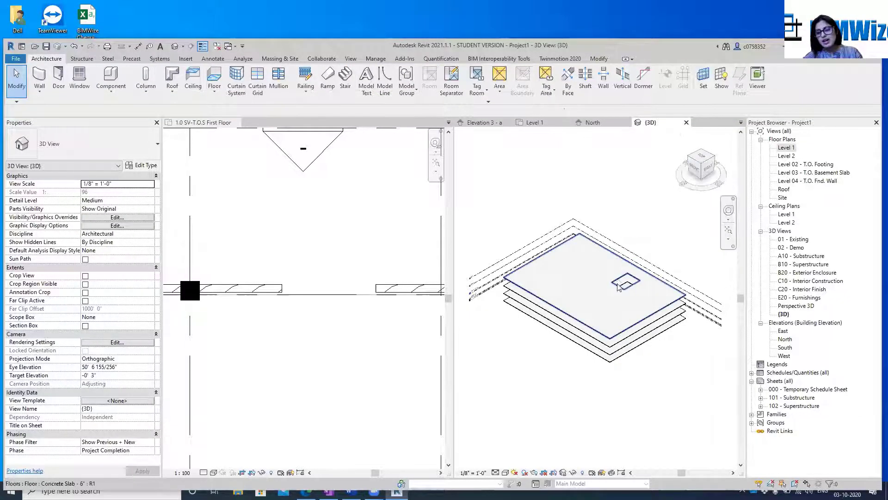
Open the shaft opening's sketch for editing and set its Base Constraint to Level 01 - B.O. Footing
{"action": "left_click", "coordinate": [701, 170]}
{"action": "left_click_drag", "start_coordinate": [701, 135], "coordinate": [608, 180]}
{"action": "scroll", "coordinate": [667, 275], "scroll_direction": "up", "scroll_amount": 3}
{"action": "scroll", "coordinate": [567, 342], "scroll_direction": "up", "scroll_amount": 1}
{"action": "middle_click_drag", "start_coordinate": [562, 340], "coordinate": [562, 238]}
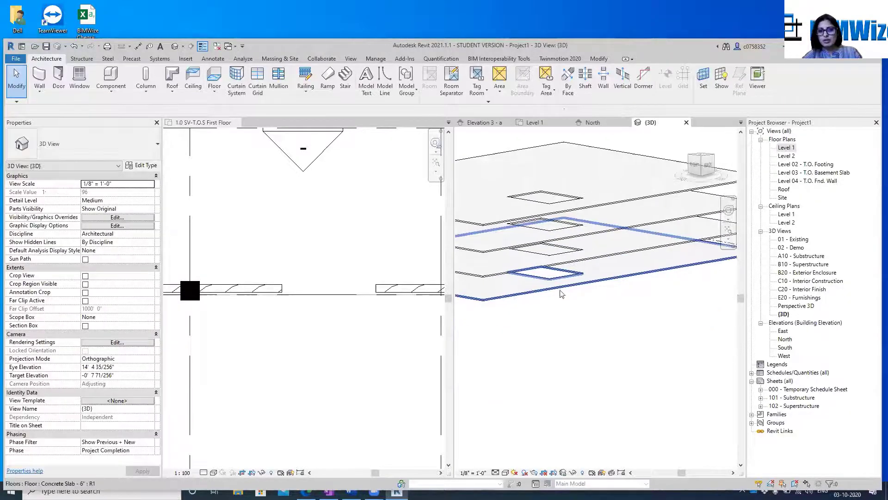
{"action": "left_click", "coordinate": [539, 316]}
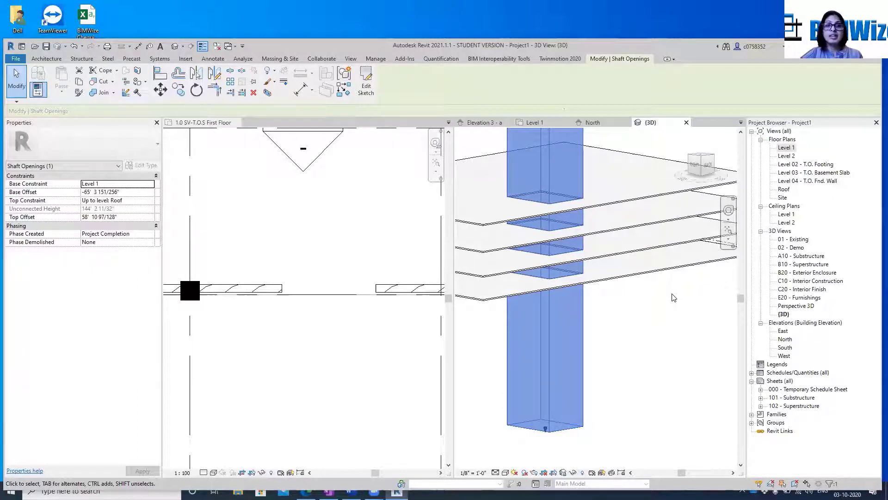
{"action": "left_click", "coordinate": [366, 86]}
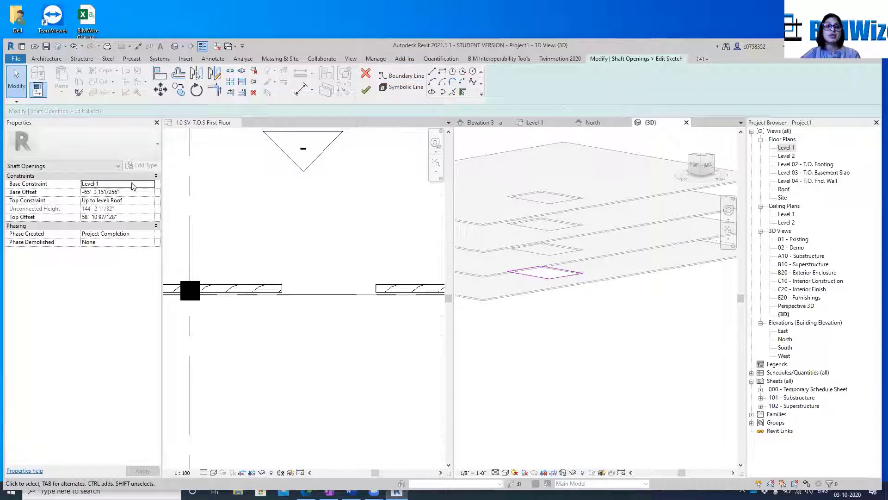
{"action": "left_click", "coordinate": [151, 184]}
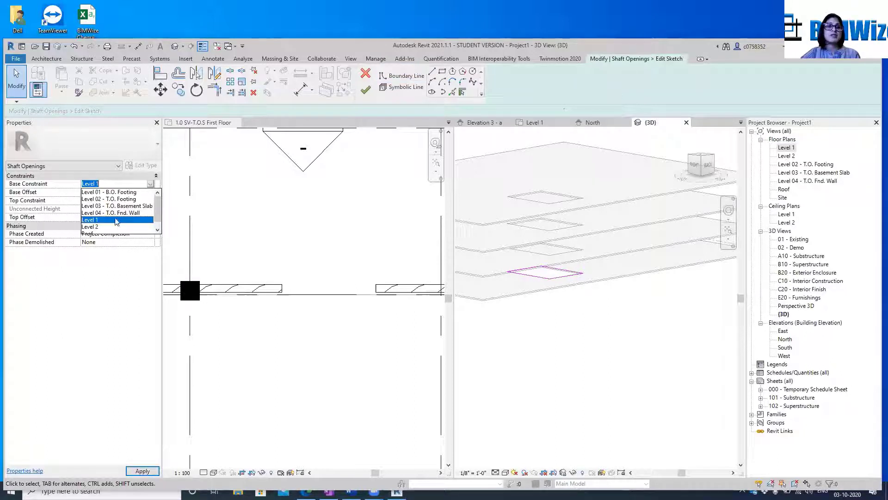
{"action": "left_click", "coordinate": [119, 192]}
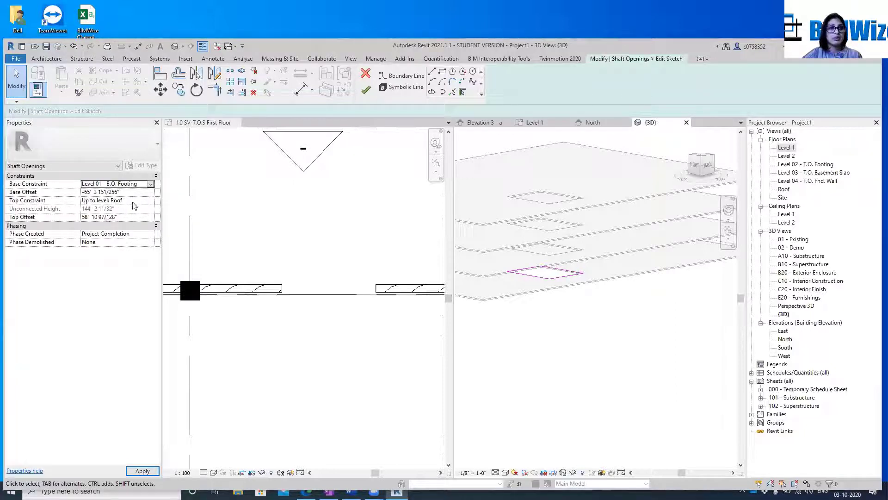
Set the shaft opening's Top Offset to 100' and finish the sketch edit
{"action": "left_click", "coordinate": [132, 218]}
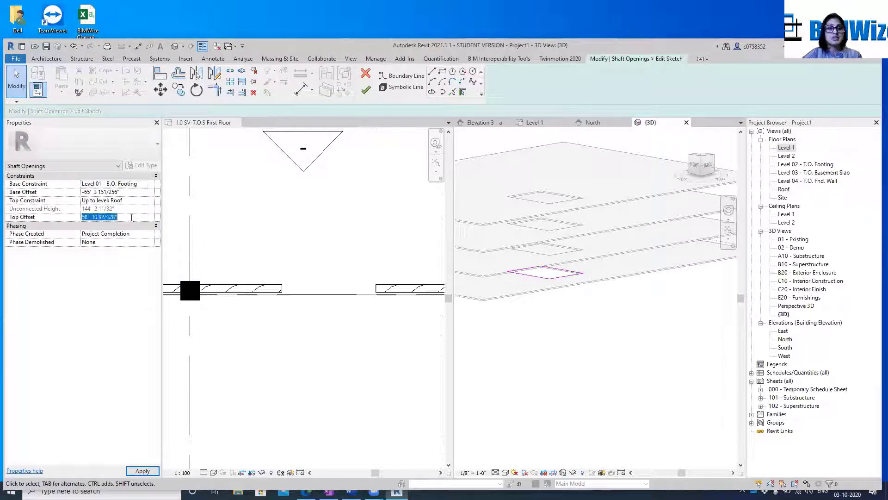
{"action": "type", "text": "100"}
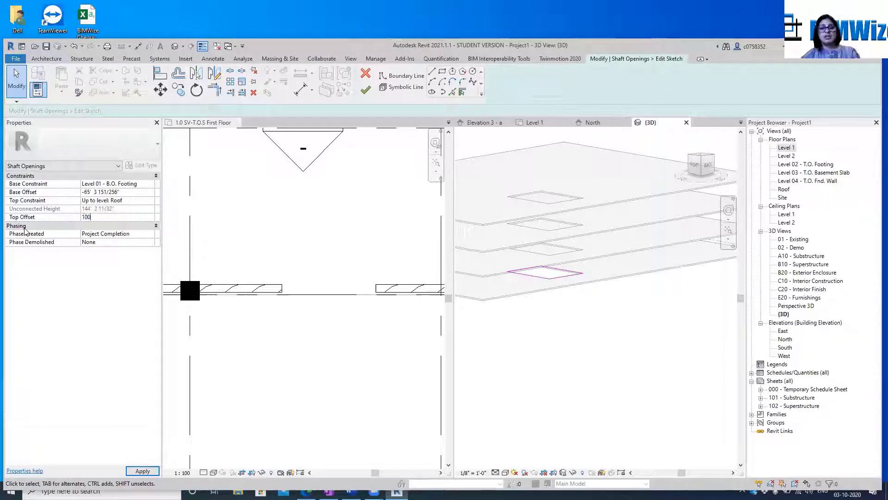
{"action": "key", "text": "Return"}
{"action": "left_click", "coordinate": [139, 471]}
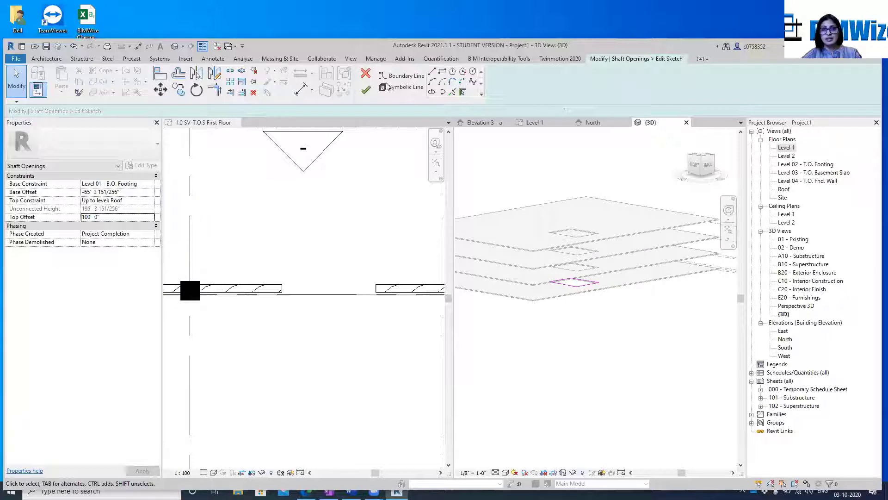
{"action": "left_click", "coordinate": [366, 89]}
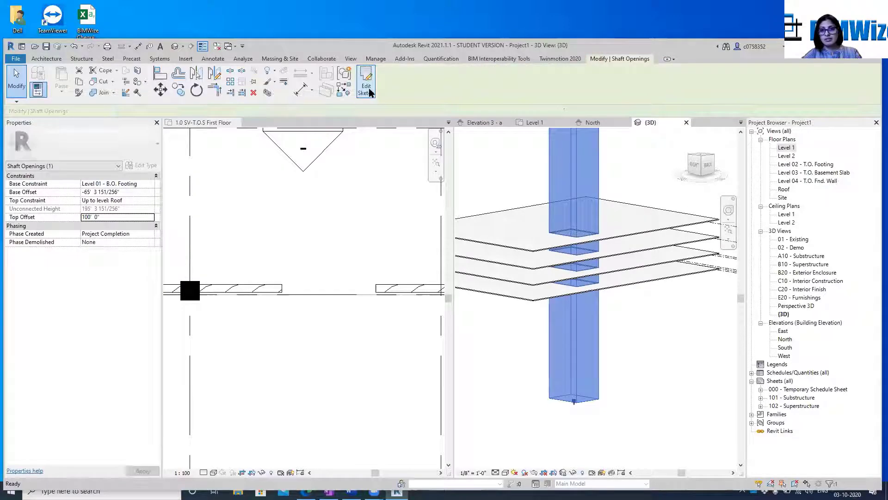
Try to copy the topmost floor slab upward in the 3D view, and delete the copy
{"action": "left_click", "coordinate": [614, 224]}
{"action": "left_click", "coordinate": [624, 236]}
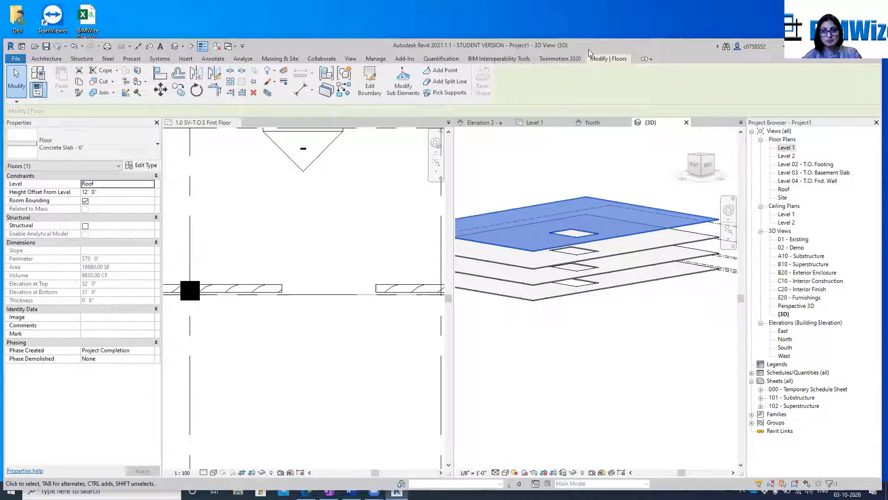
{"action": "left_click", "coordinate": [177, 91]}
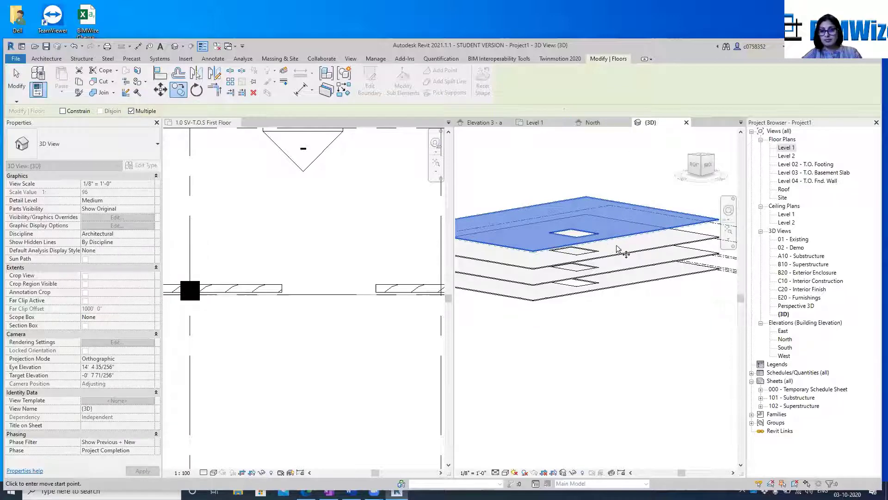
{"action": "left_click", "coordinate": [618, 217]}
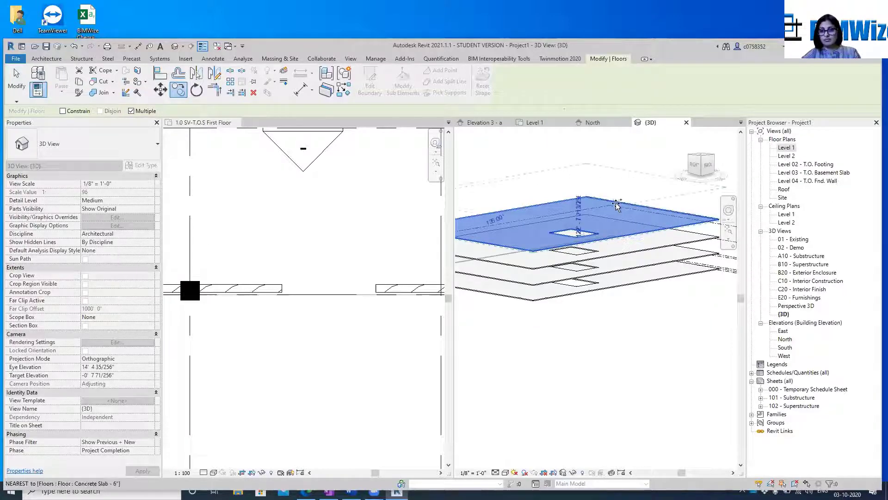
{"action": "left_click", "coordinate": [615, 187]}
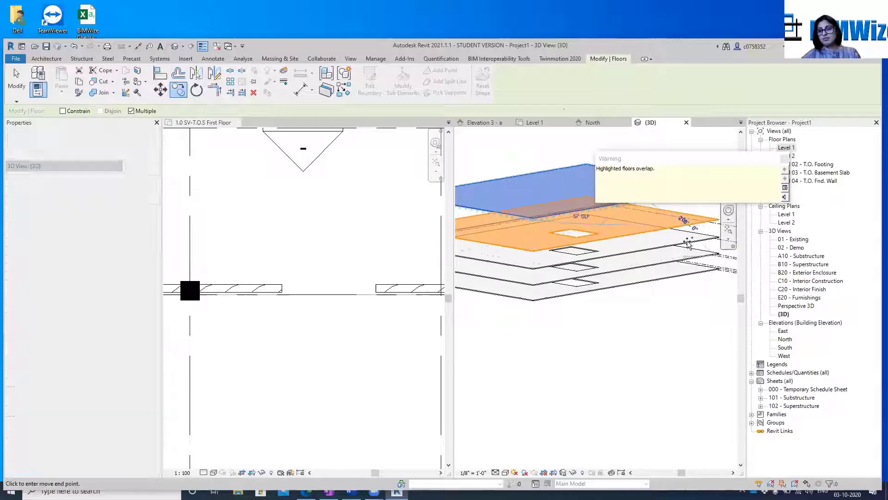
{"action": "left_click", "coordinate": [785, 158]}
{"action": "left_click", "coordinate": [479, 205]}
{"action": "left_click", "coordinate": [470, 209]}
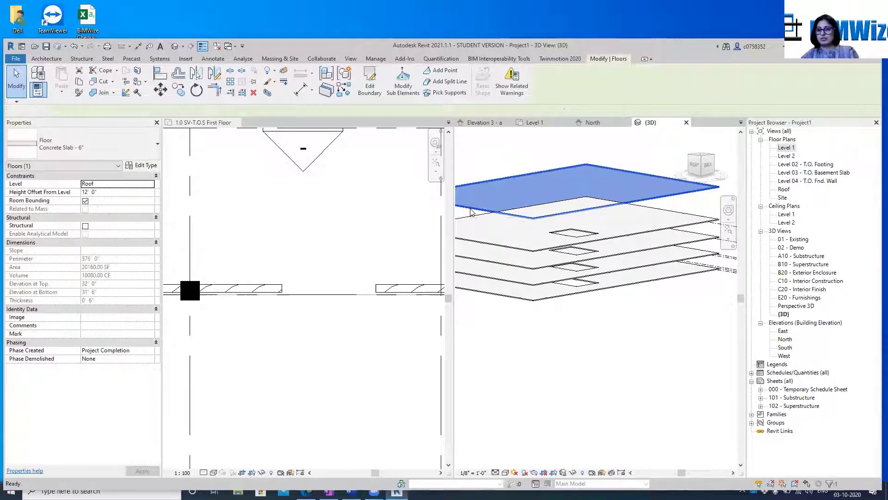
{"action": "key", "text": "Delete"}
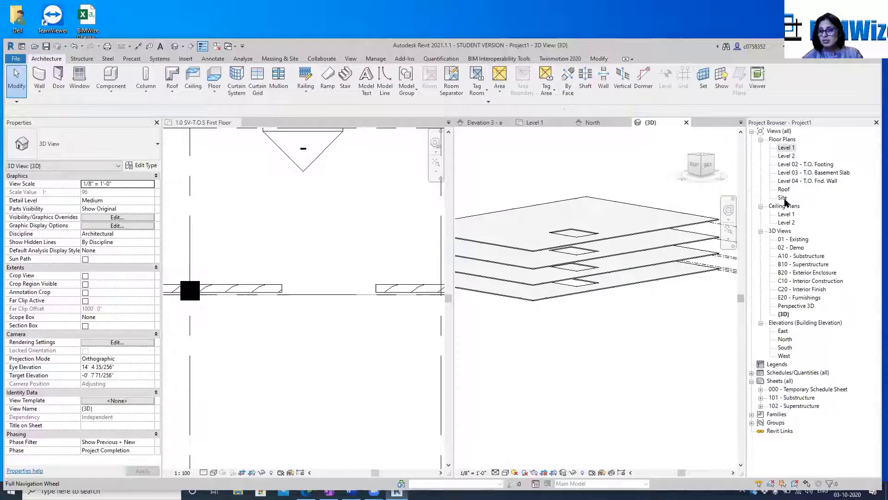
In the North elevation, copy the topmost floor slab upward six times, spacing the upper copies about 8' apart
{"action": "left_click", "coordinate": [790, 341]}
{"action": "double_click", "coordinate": [790, 341]}
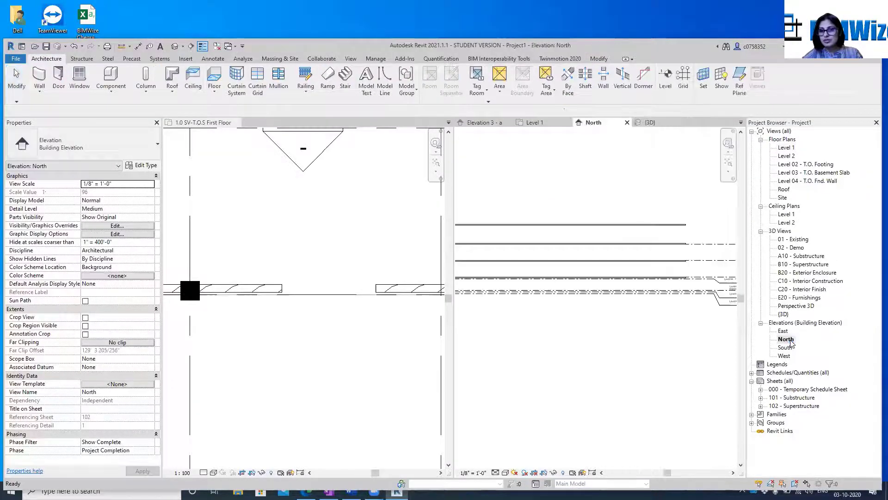
{"action": "left_click", "coordinate": [668, 226]}
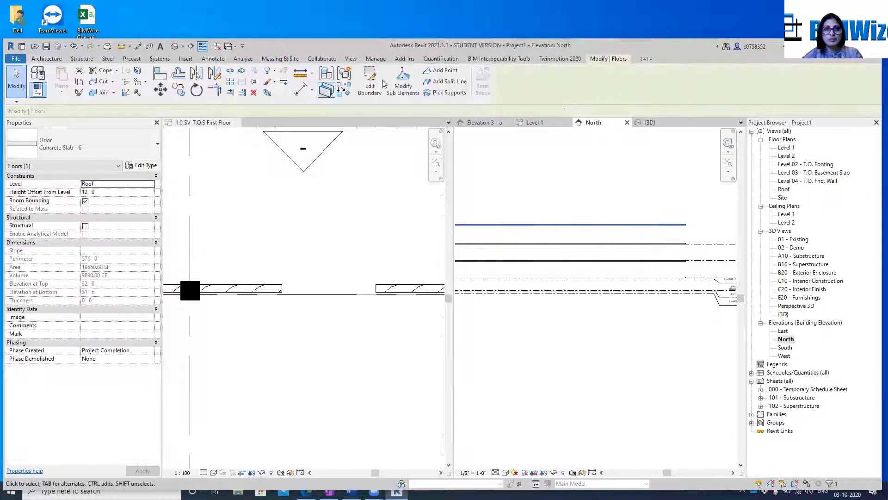
{"action": "left_click", "coordinate": [161, 92]}
{"action": "left_click", "coordinate": [178, 90]}
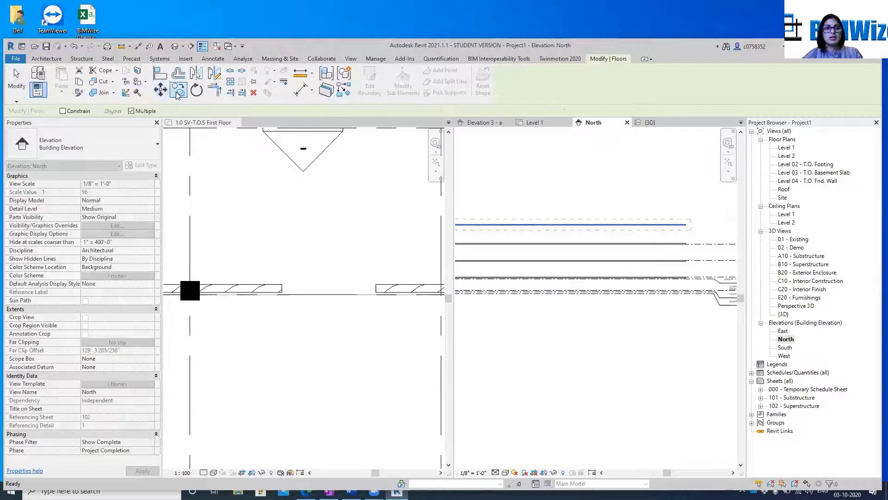
{"action": "left_click", "coordinate": [604, 226]}
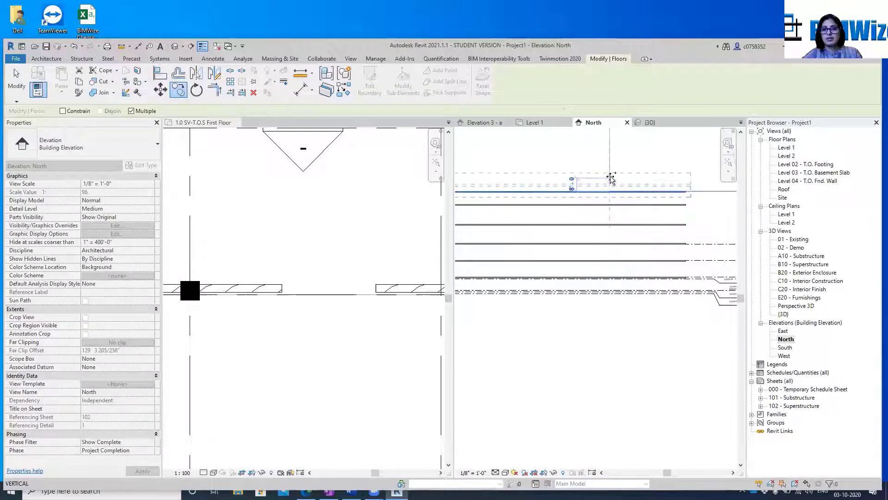
{"action": "left_click", "coordinate": [609, 190]}
{"action": "left_click", "coordinate": [609, 178]}
{"action": "left_click", "coordinate": [610, 165]}
{"action": "left_click", "coordinate": [611, 151]}
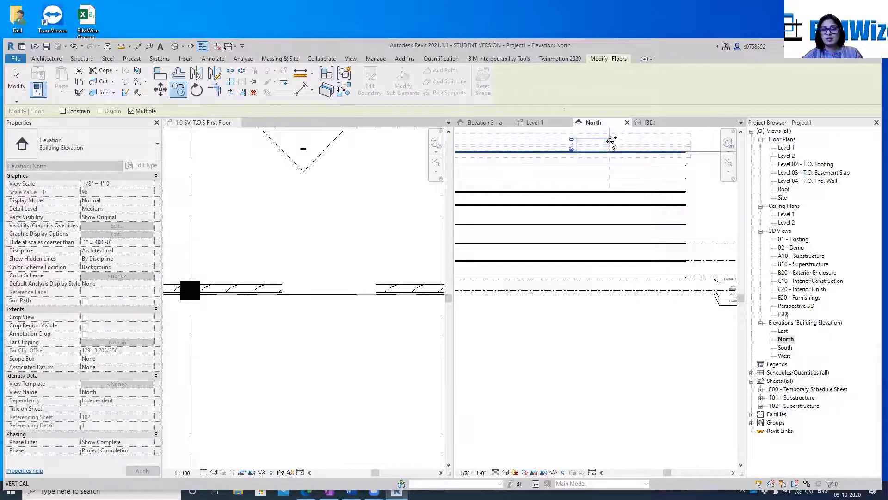
{"action": "left_click", "coordinate": [611, 138]}
{"action": "key", "text": "Escape"}
{"action": "key", "text": "Escape"}
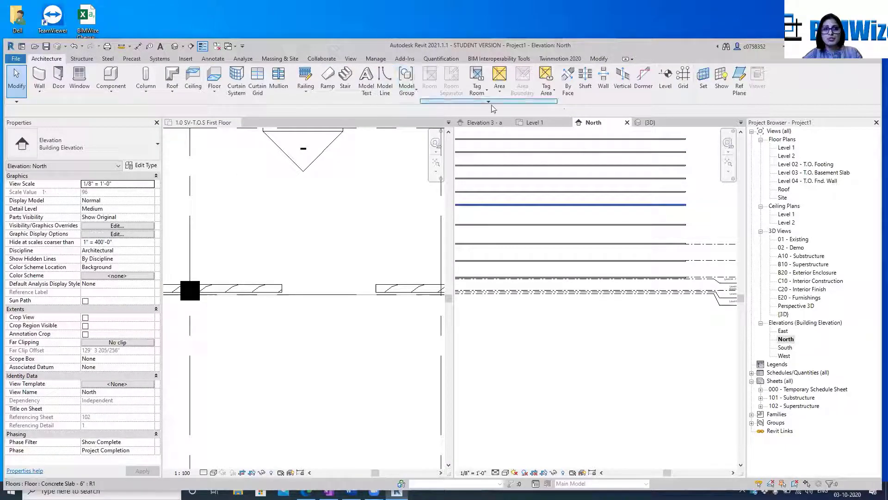
Examine in the default 3D view how the shaft opening cuts through the copied floor slabs
{"action": "left_click", "coordinate": [650, 122]}
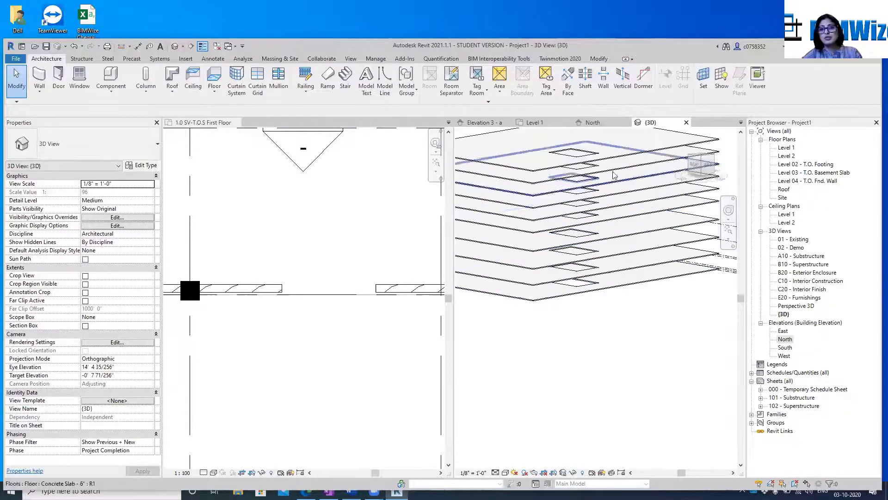
{"action": "scroll", "coordinate": [564, 182], "scroll_direction": "up", "scroll_amount": 5}
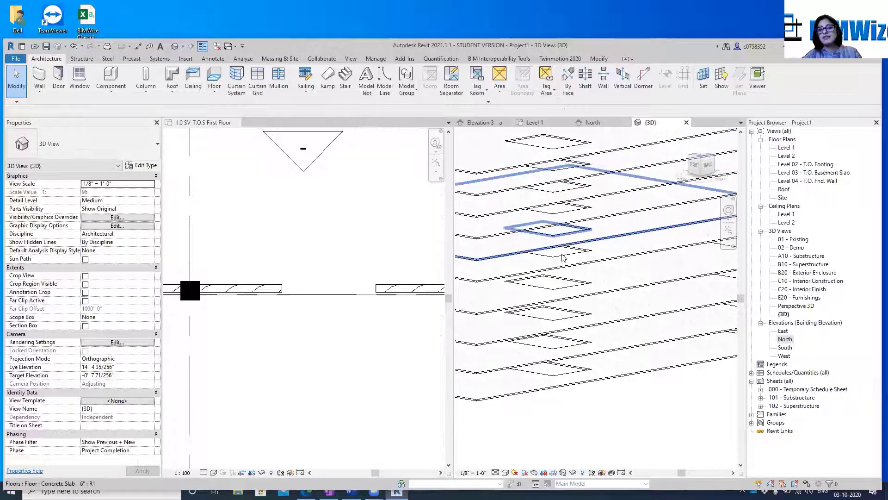
{"action": "scroll", "coordinate": [551, 218], "scroll_direction": "down", "scroll_amount": 2}
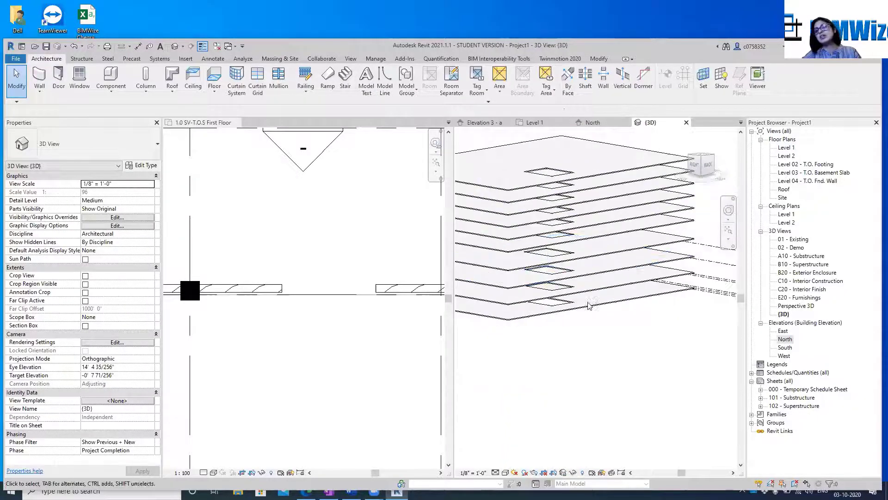
{"action": "scroll", "coordinate": [584, 326], "scroll_direction": "down", "scroll_amount": 3}
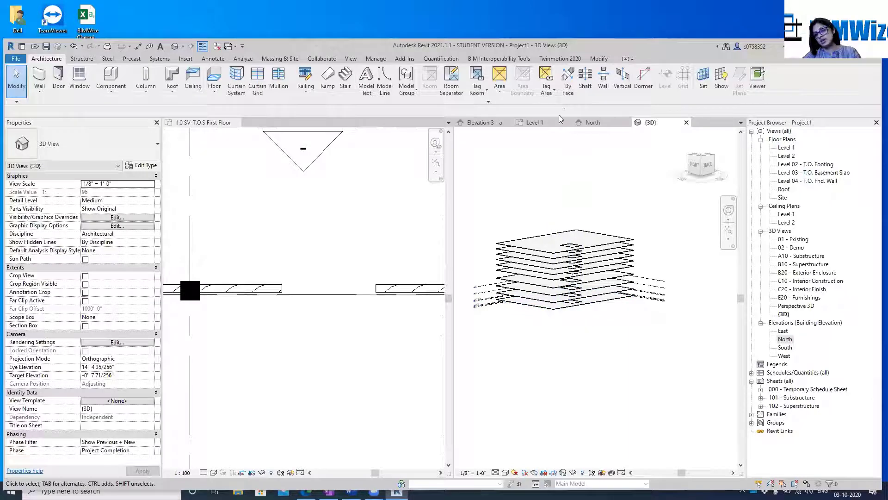
{"action": "scroll", "coordinate": [585, 247], "scroll_direction": "up", "scroll_amount": 3}
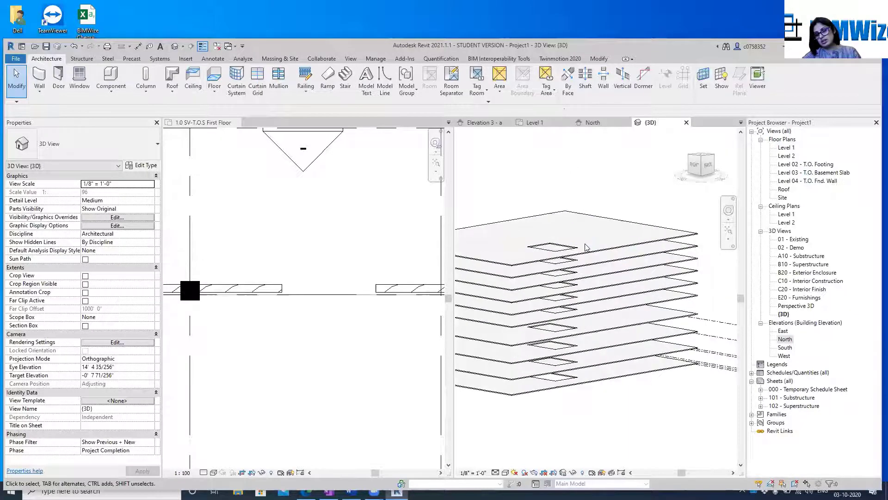
{"action": "middle_click_drag", "start_coordinate": [585, 247], "coordinate": [561, 142], "text": "shift"}
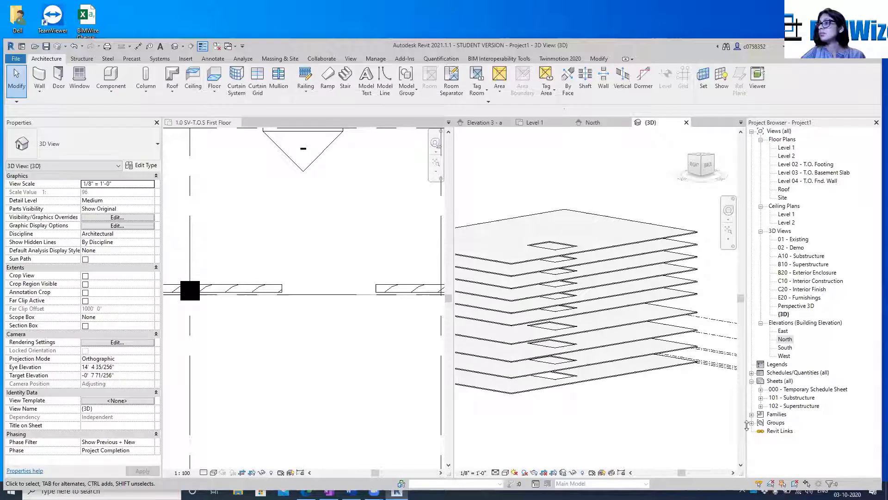
{"action": "middle_click_drag", "start_coordinate": [300, 260], "coordinate": [297, 267]}
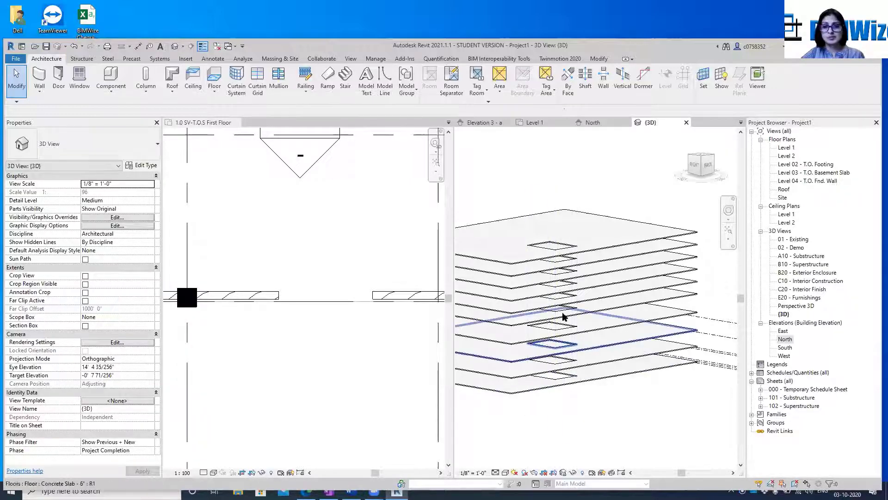
{"action": "scroll", "coordinate": [515, 171], "scroll_direction": "down", "scroll_amount": 3}
{"action": "scroll", "coordinate": [578, 259], "scroll_direction": "down", "scroll_amount": 2}
{"action": "middle_click_drag", "start_coordinate": [567, 311], "coordinate": [622, 318]}
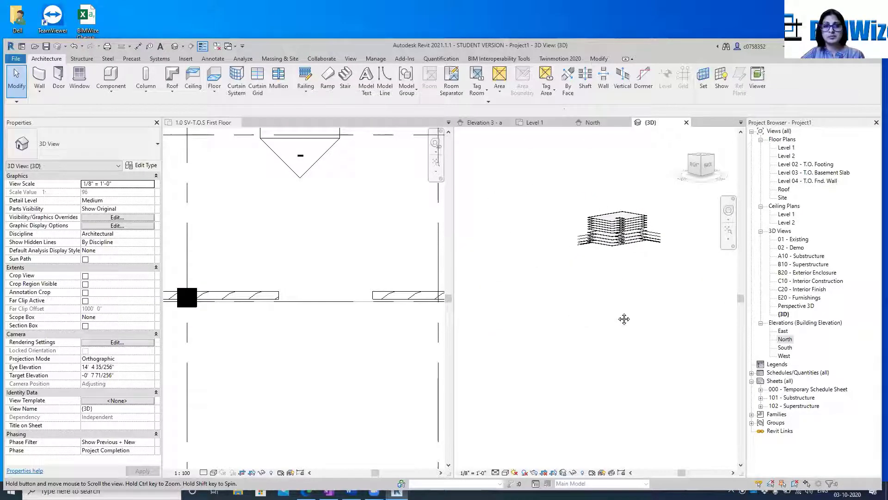
{"action": "left_click", "coordinate": [307, 250]}
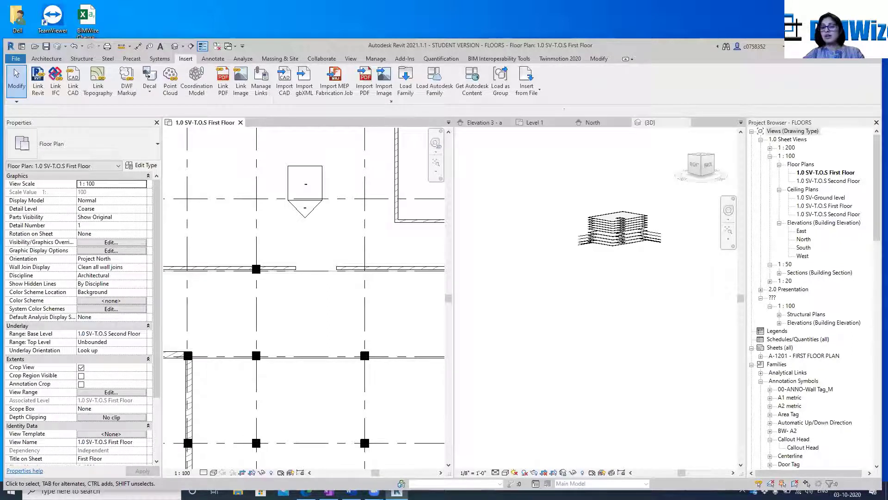
{"action": "scroll", "coordinate": [418, 276], "scroll_direction": "up", "scroll_amount": 1}
{"action": "left_click", "coordinate": [574, 315]}
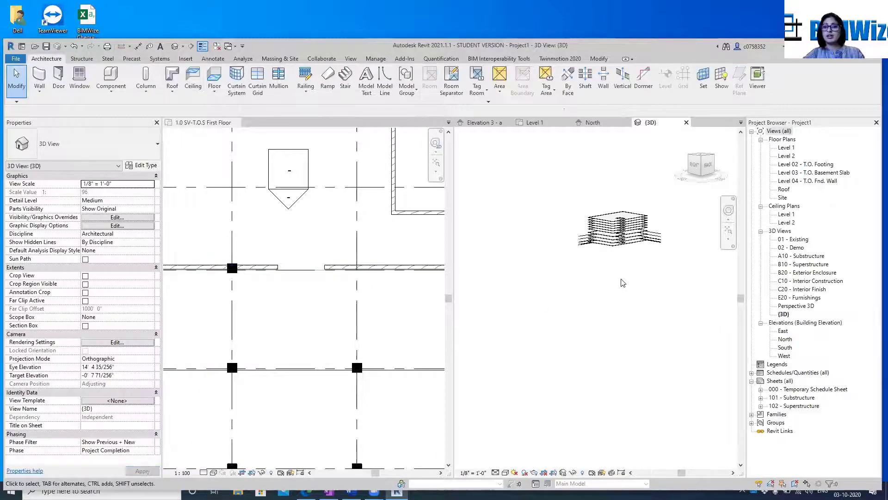
{"action": "middle_click_drag", "start_coordinate": [644, 219], "coordinate": [645, 222], "text": "shift"}
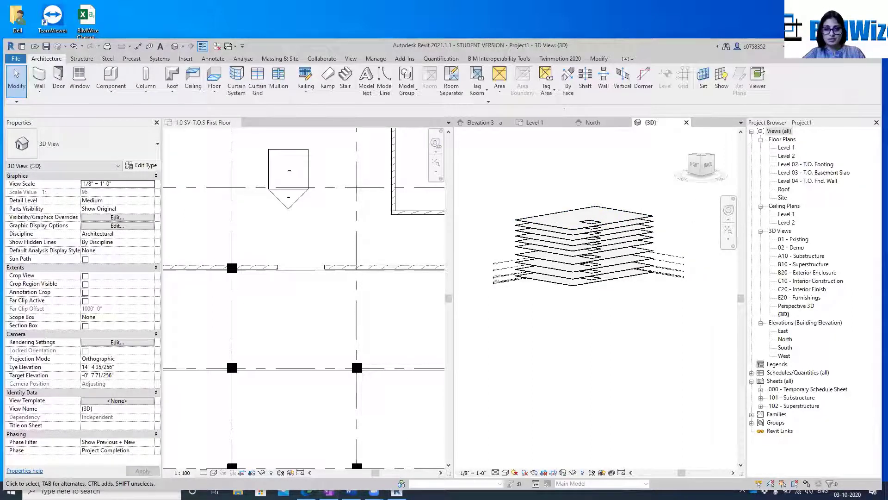
Switch to Word to review the training agenda's Week 3 topics on sketch based modeling components, and return to the Revit model
{"action": "key", "text": "alt+Tab"}
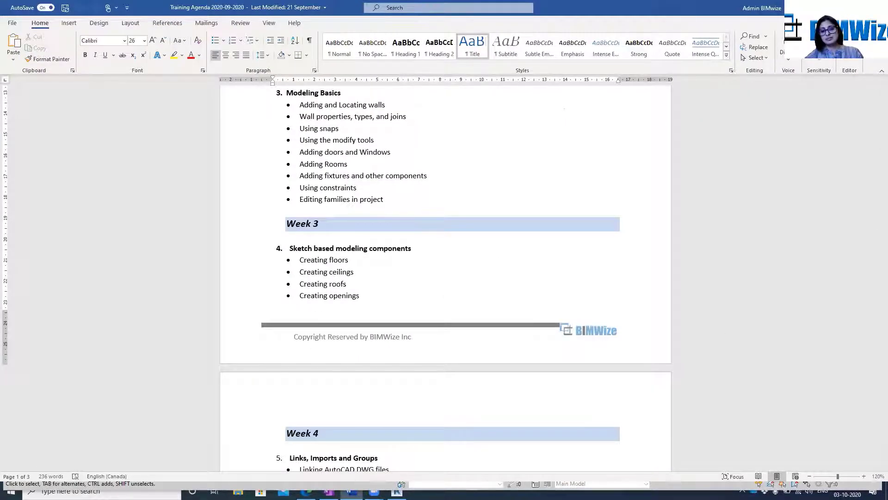
{"action": "key", "text": "alt+Tab"}
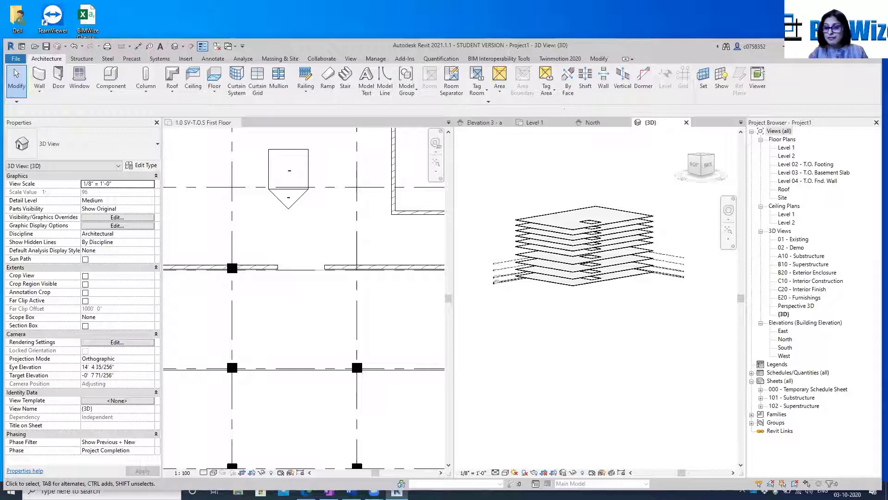
{"action": "left_click", "coordinate": [703, 76]}
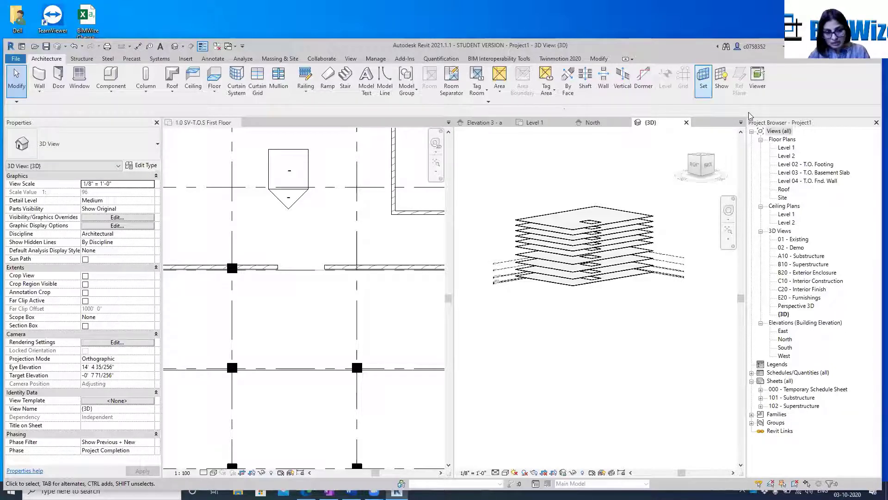
Search Windows for "au", open the Autodesk Desktop App and move its window over the middle of the Revit model
{"action": "left_click", "coordinate": [69, 490]}
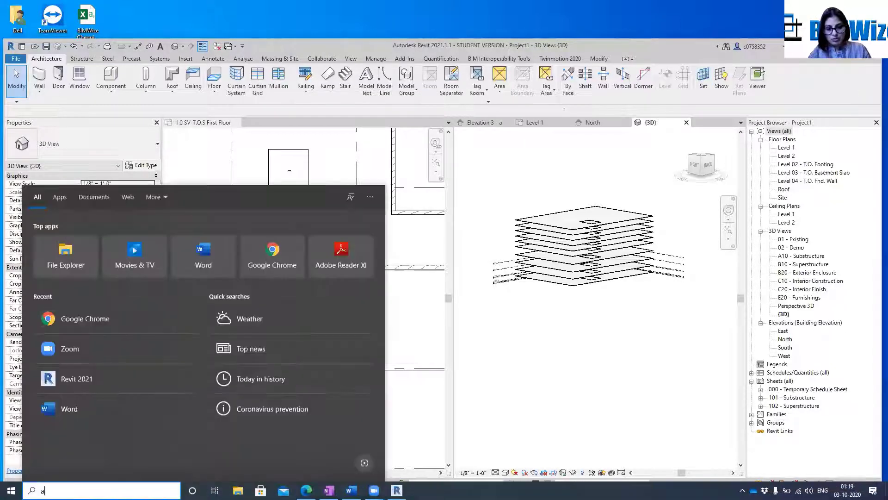
{"action": "type", "text": "au"}
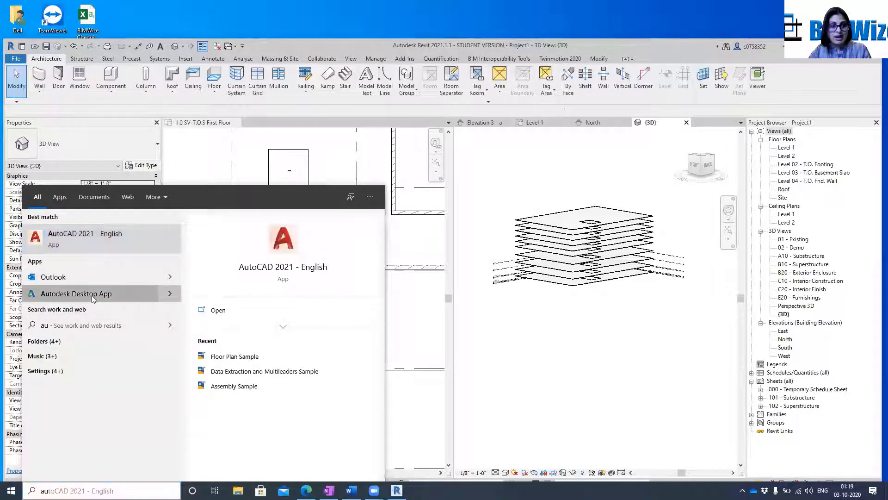
{"action": "left_click", "coordinate": [92, 294]}
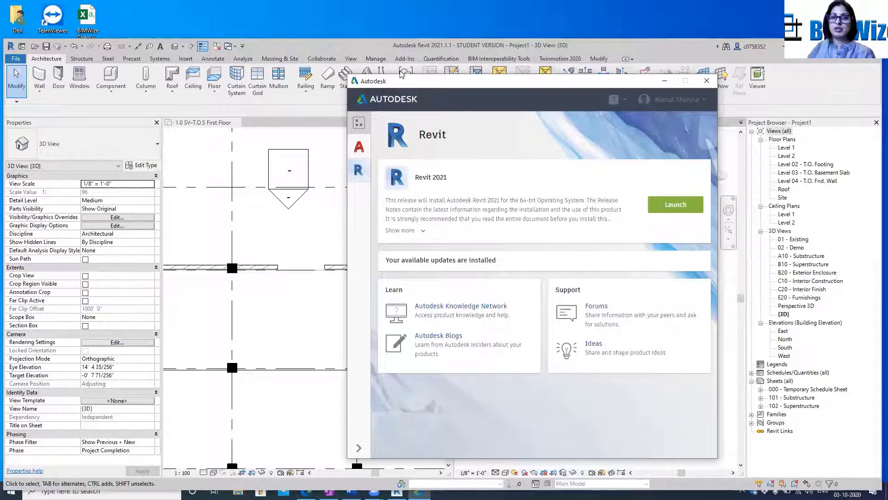
{"action": "left_click_drag", "start_coordinate": [429, 82], "coordinate": [343, 66]}
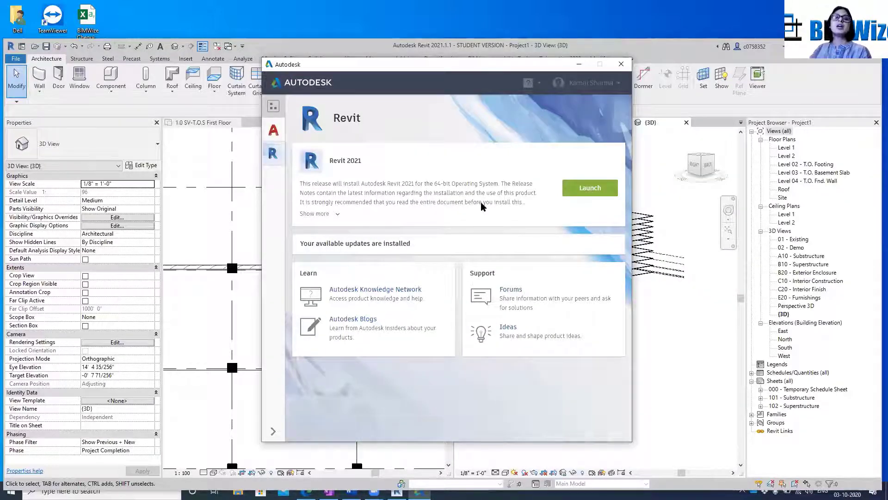
View the AutoCAD product page and the My products and tools list, sorting it by Ready to install and by A to Z
{"action": "left_click", "coordinate": [273, 131]}
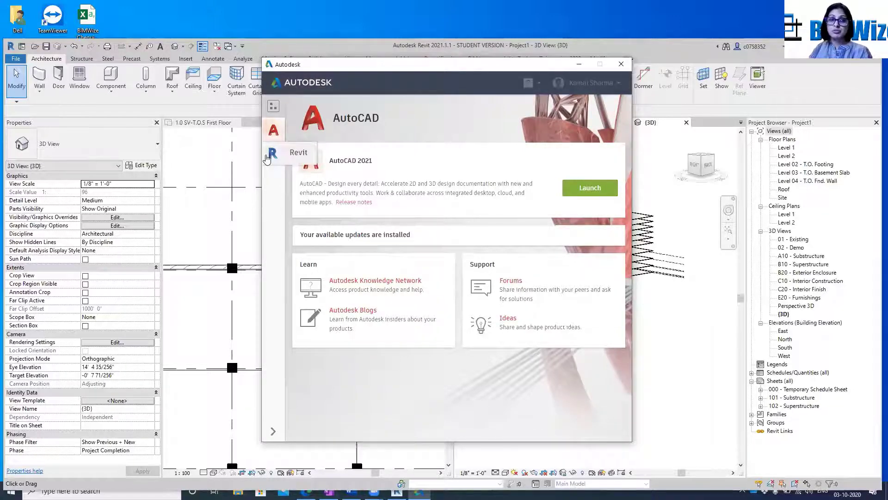
{"action": "left_click", "coordinate": [273, 109]}
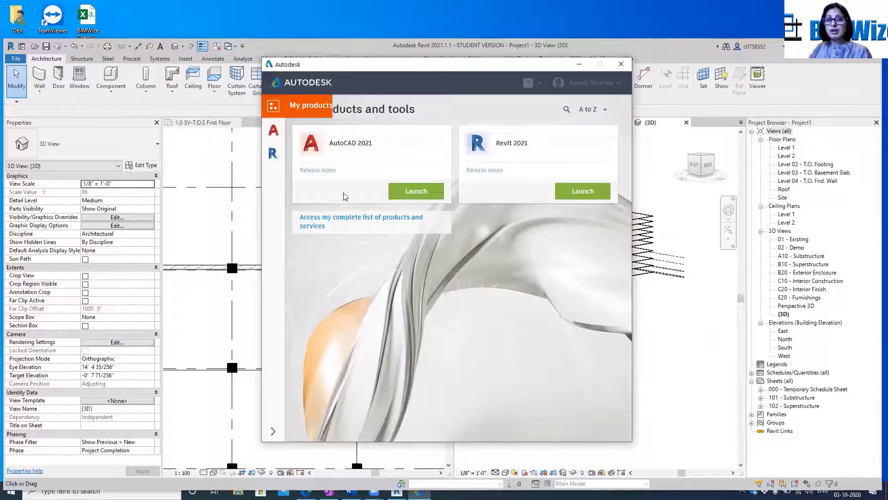
{"action": "left_click", "coordinate": [604, 109]}
{"action": "left_click", "coordinate": [567, 153]}
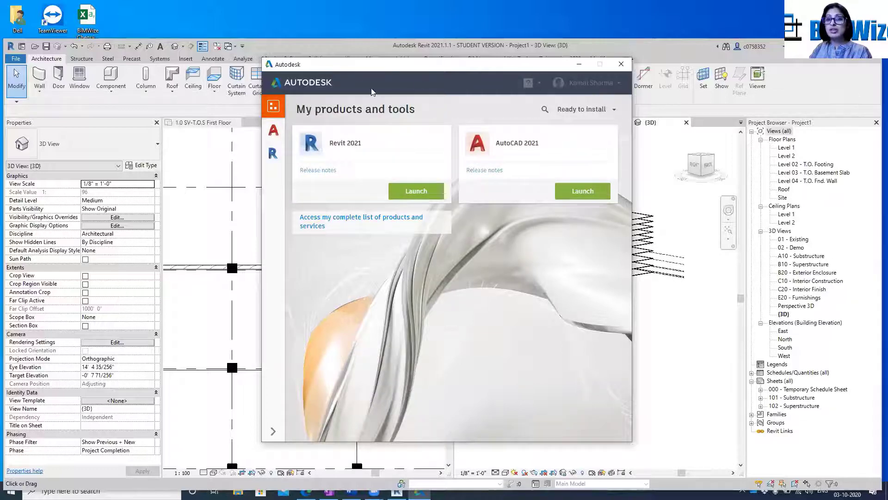
{"action": "left_click", "coordinate": [600, 109]}
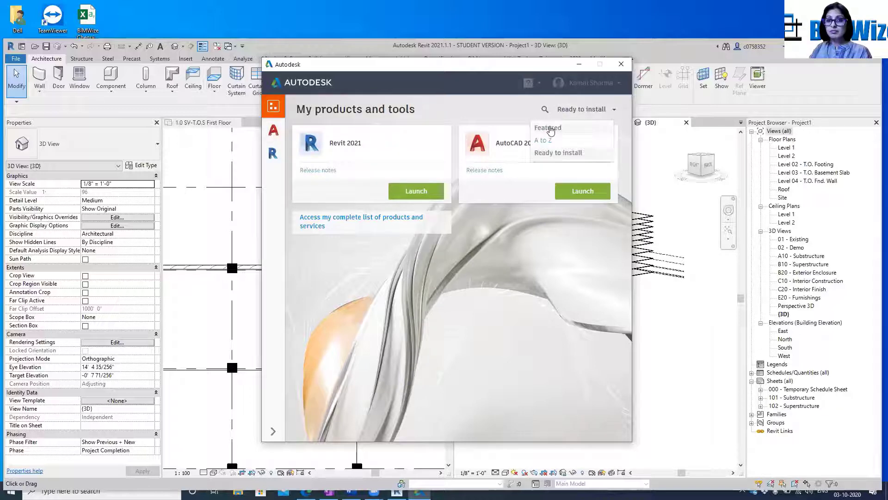
{"action": "left_click", "coordinate": [543, 140]}
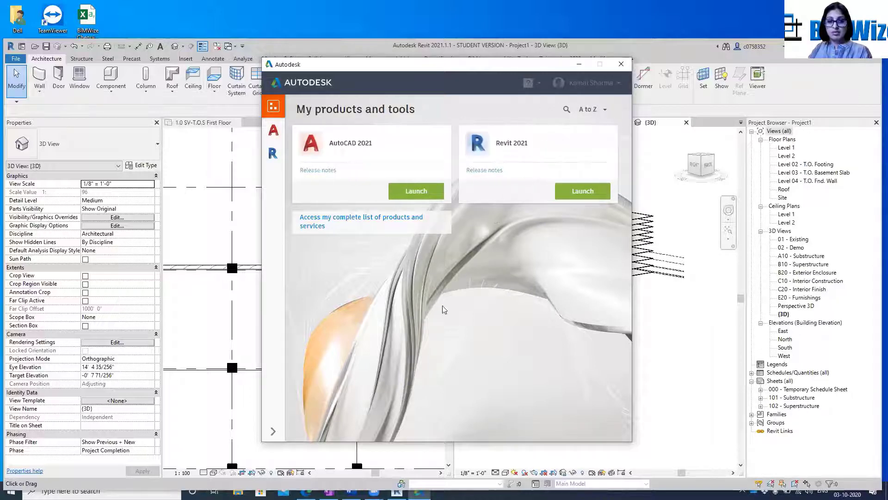
Open the complete list of products and services in the Autodesk Account website and look through the available education products
{"action": "left_click", "coordinate": [320, 220]}
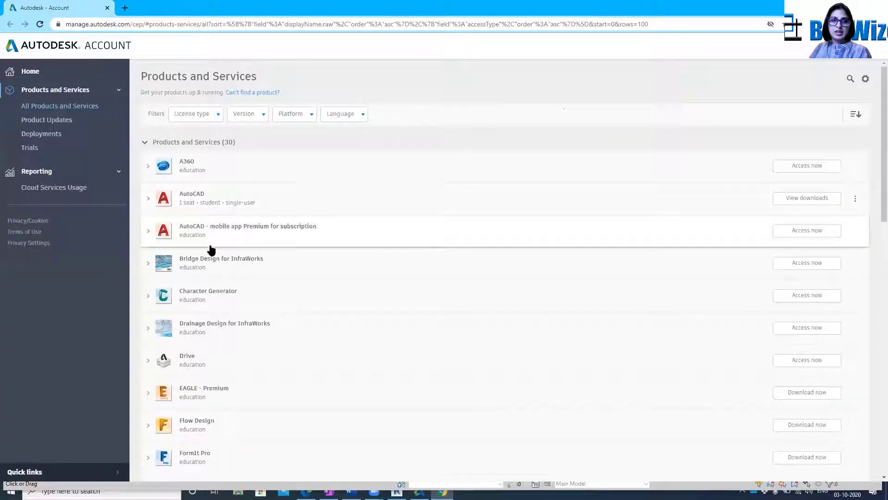
{"action": "scroll", "coordinate": [250, 277], "scroll_direction": "down", "scroll_amount": 1}
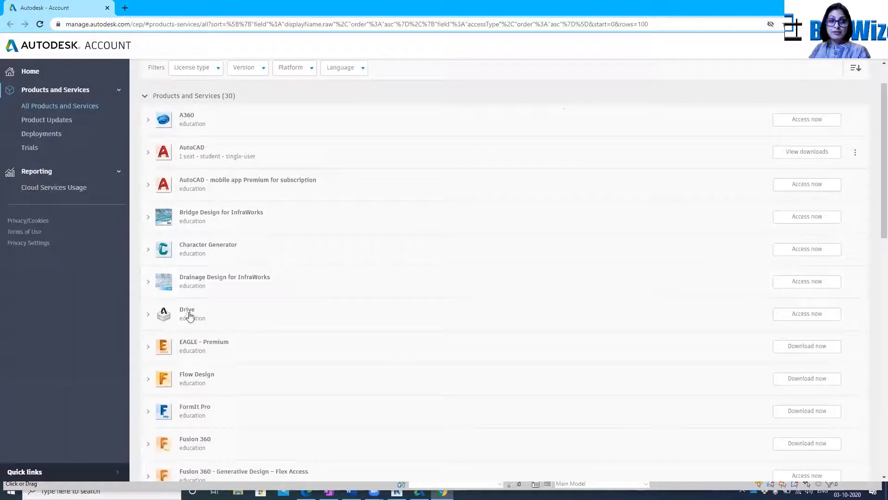
{"action": "scroll", "coordinate": [200, 322], "scroll_direction": "down", "scroll_amount": 3}
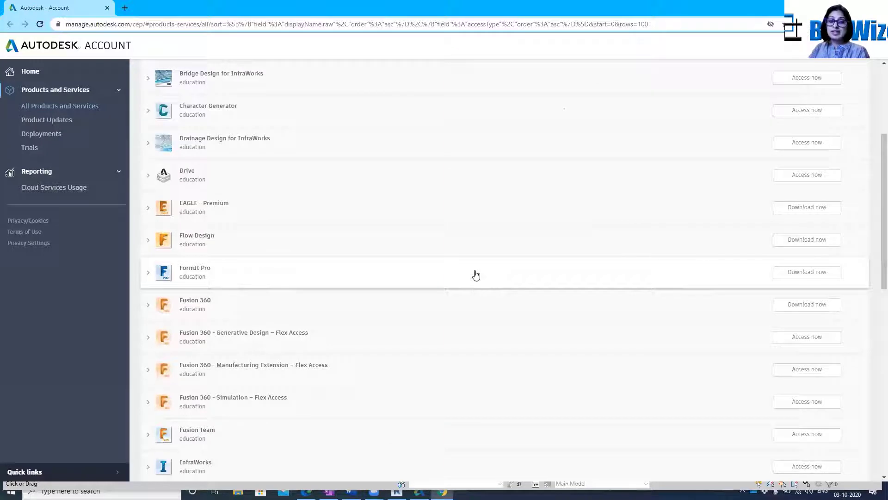
{"action": "scroll", "coordinate": [476, 275], "scroll_direction": "down", "scroll_amount": 1}
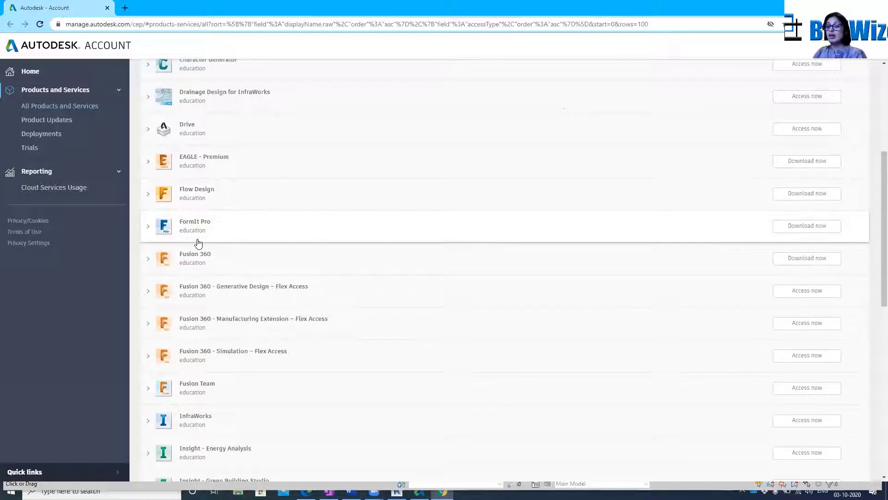
{"action": "scroll", "coordinate": [198, 243], "scroll_direction": "up", "scroll_amount": 1}
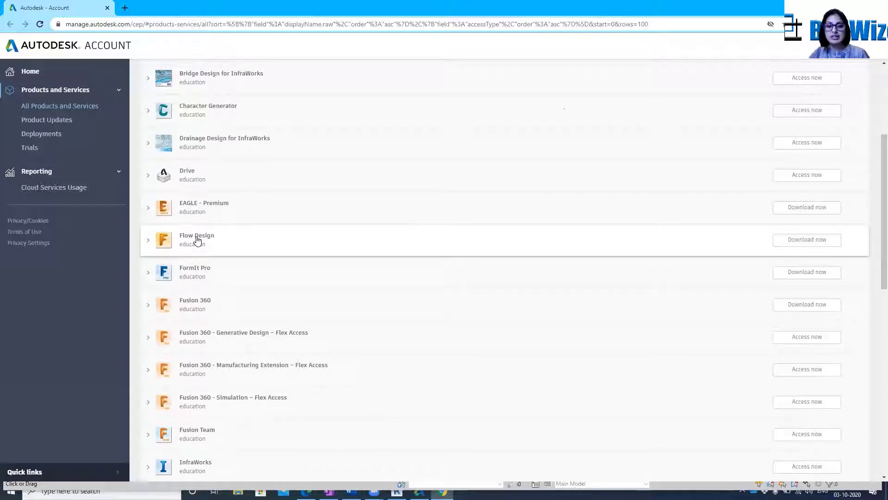
{"action": "scroll", "coordinate": [392, 370], "scroll_direction": "down", "scroll_amount": 5}
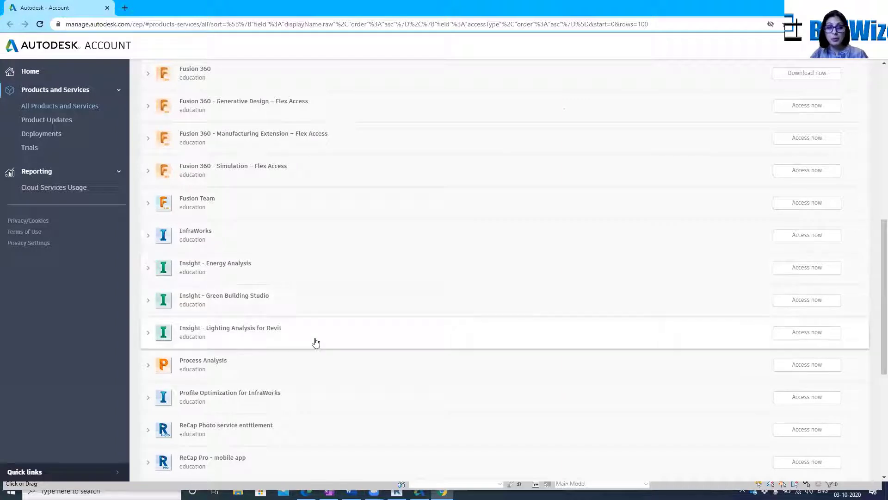
Look through the remaining education products down to Watershed Analysis for InfraWorks and expand the InfraWorks entry to read its description
{"action": "scroll", "coordinate": [316, 343], "scroll_direction": "down", "scroll_amount": 4}
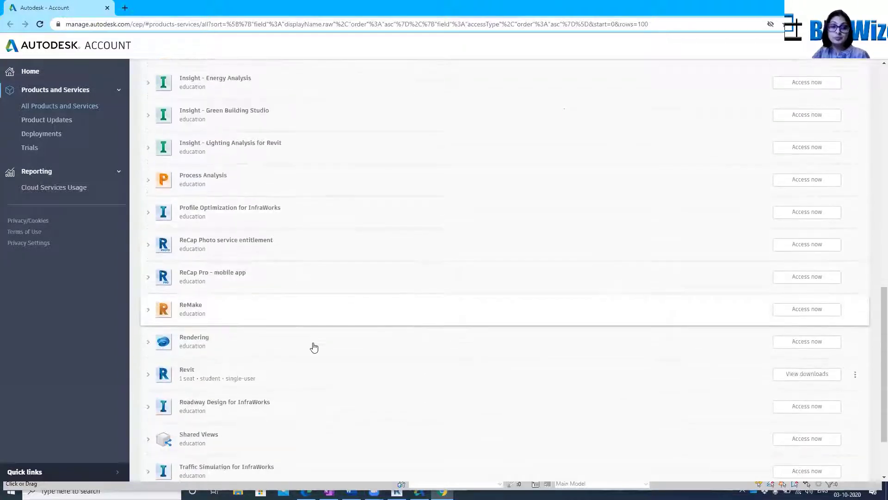
{"action": "scroll", "coordinate": [300, 370], "scroll_direction": "down", "scroll_amount": 2}
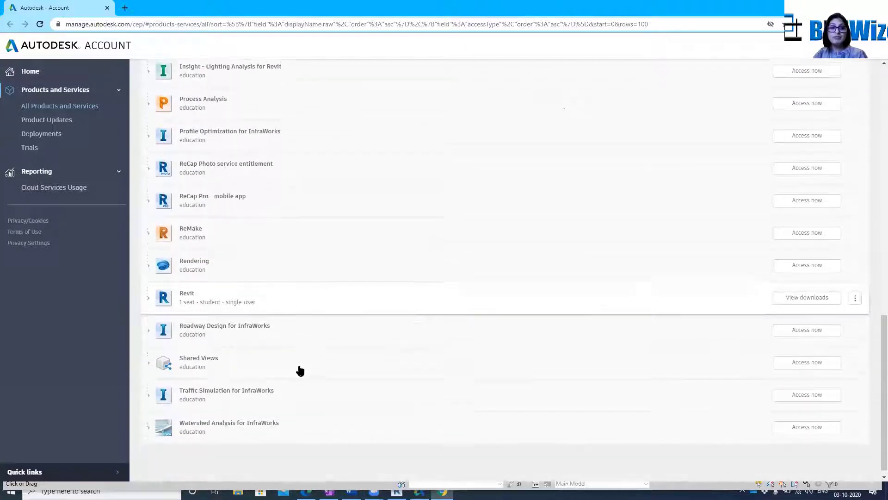
{"action": "scroll", "coordinate": [300, 370], "scroll_direction": "up", "scroll_amount": 2}
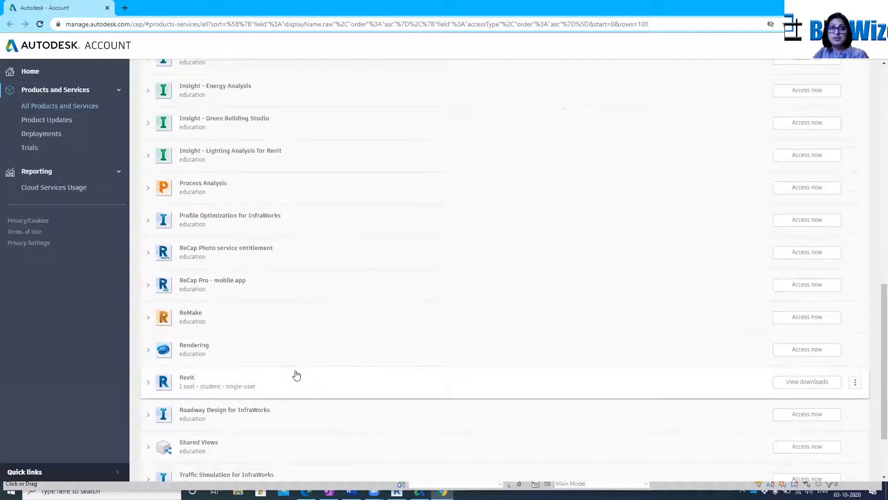
{"action": "scroll", "coordinate": [297, 375], "scroll_direction": "up", "scroll_amount": 2}
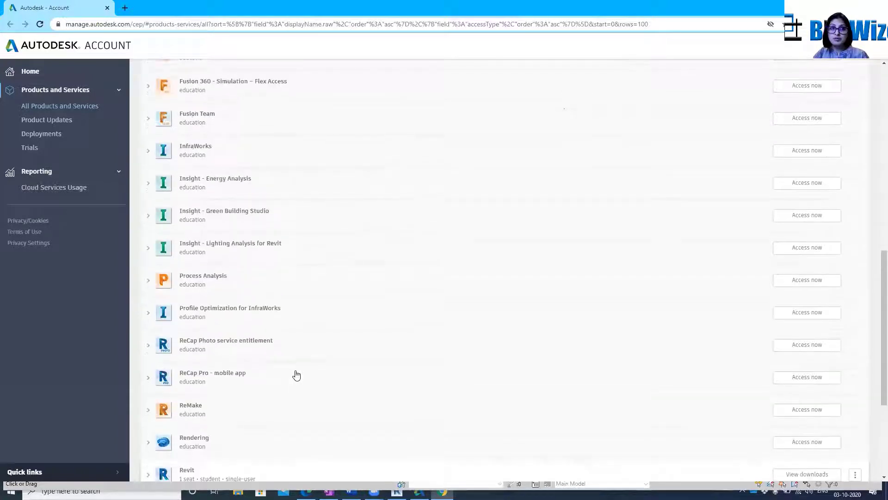
{"action": "left_click", "coordinate": [279, 159]}
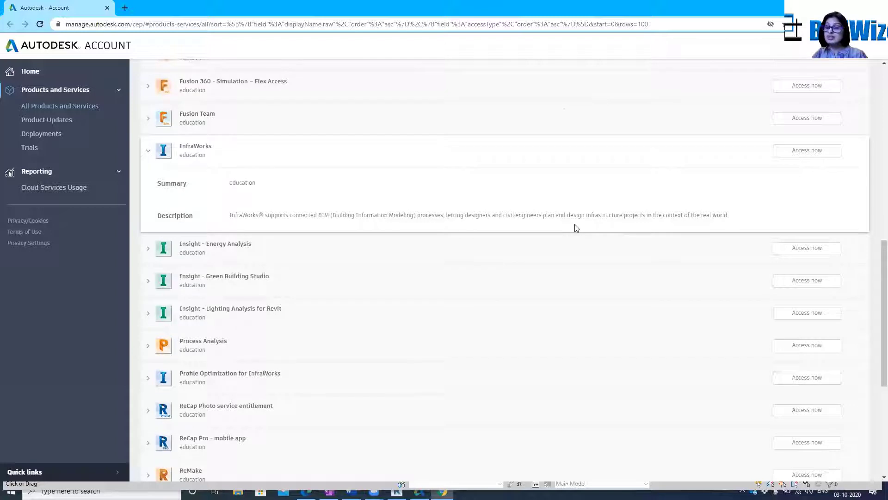
Examine the whole Products and Services list from A360 to Watershed Analysis for InfraWorks, including the Fusion 360, Insight and Revit entries
{"action": "scroll", "coordinate": [505, 290], "scroll_direction": "up", "scroll_amount": 6}
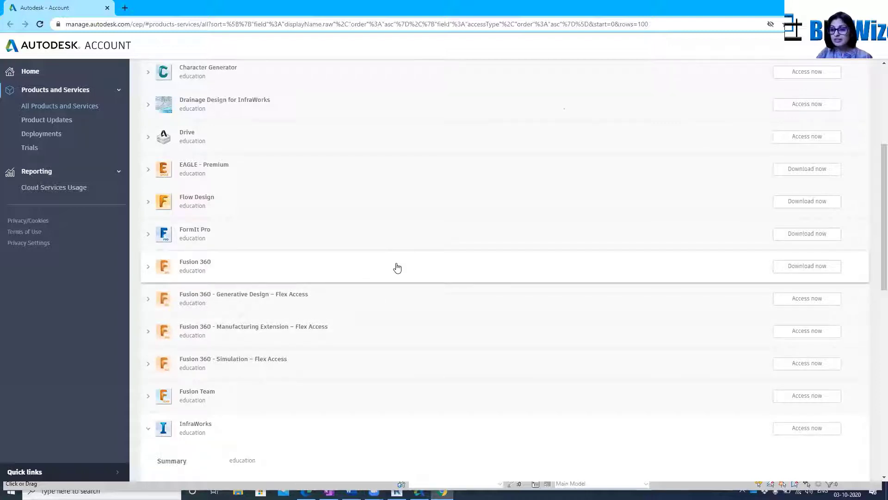
{"action": "scroll", "coordinate": [450, 341], "scroll_direction": "up", "scroll_amount": 4}
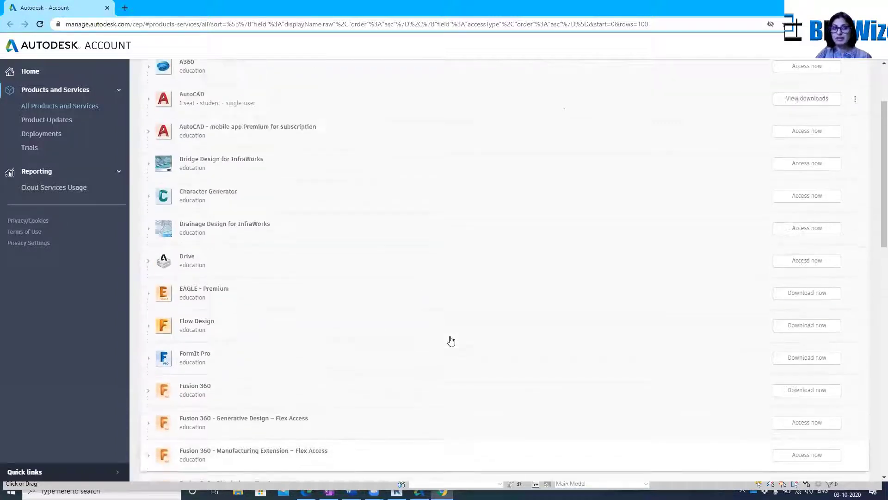
{"action": "scroll", "coordinate": [451, 341], "scroll_direction": "up", "scroll_amount": 1}
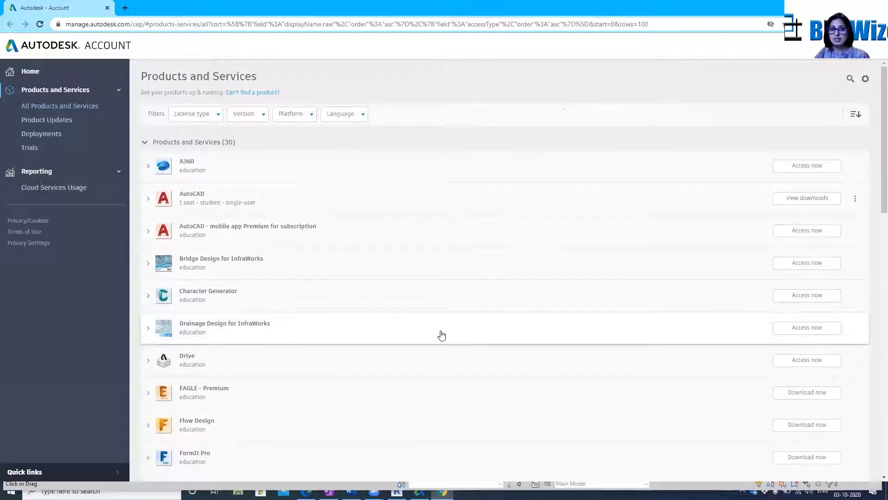
{"action": "scroll", "coordinate": [440, 333], "scroll_direction": "down", "scroll_amount": 2}
{"action": "scroll", "coordinate": [440, 339], "scroll_direction": "down", "scroll_amount": 2}
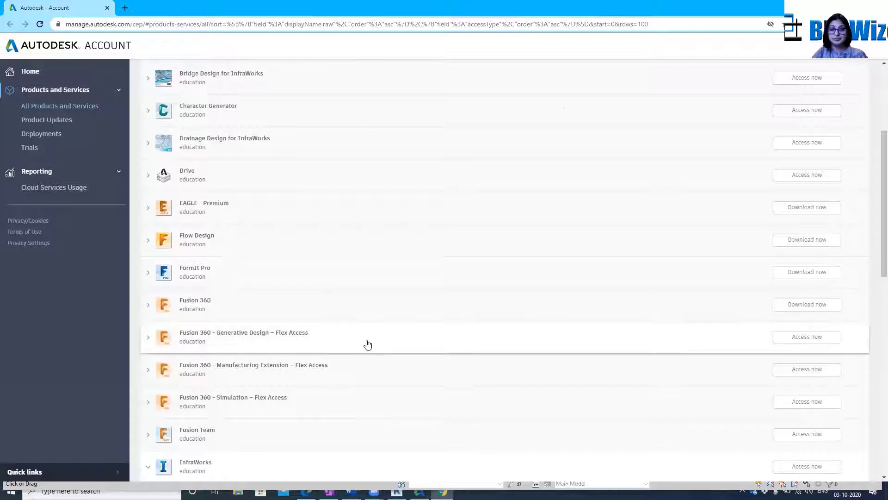
{"action": "scroll", "coordinate": [365, 340], "scroll_direction": "down", "scroll_amount": 1}
{"action": "scroll", "coordinate": [292, 328], "scroll_direction": "down", "scroll_amount": 3}
{"action": "scroll", "coordinate": [292, 328], "scroll_direction": "down", "scroll_amount": 3}
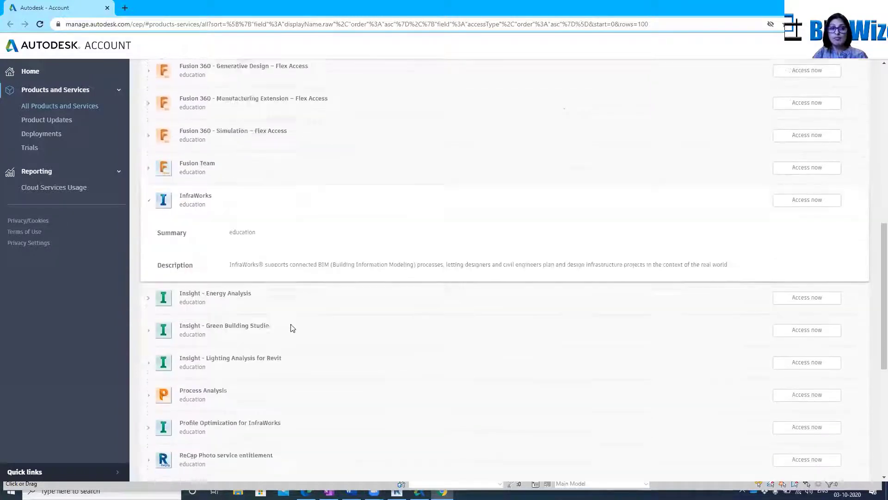
{"action": "scroll", "coordinate": [293, 327], "scroll_direction": "down", "scroll_amount": 1}
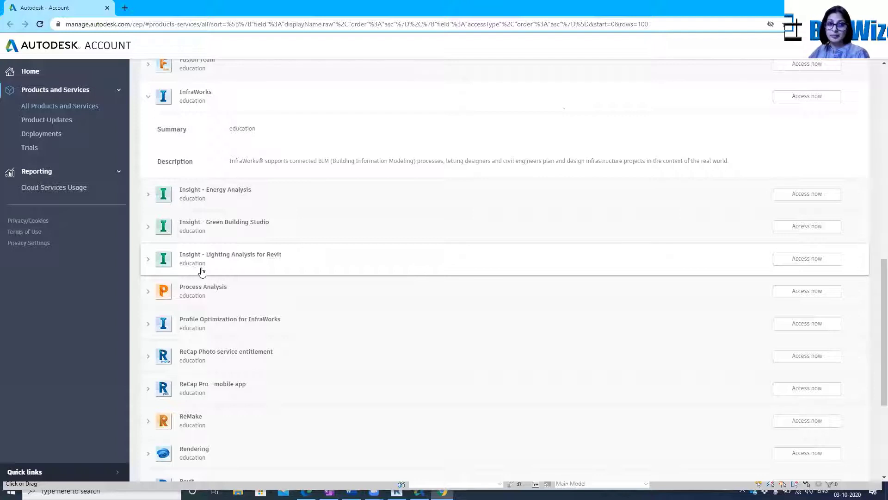
{"action": "scroll", "coordinate": [228, 289], "scroll_direction": "down", "scroll_amount": 3}
{"action": "scroll", "coordinate": [229, 290], "scroll_direction": "down", "scroll_amount": 1}
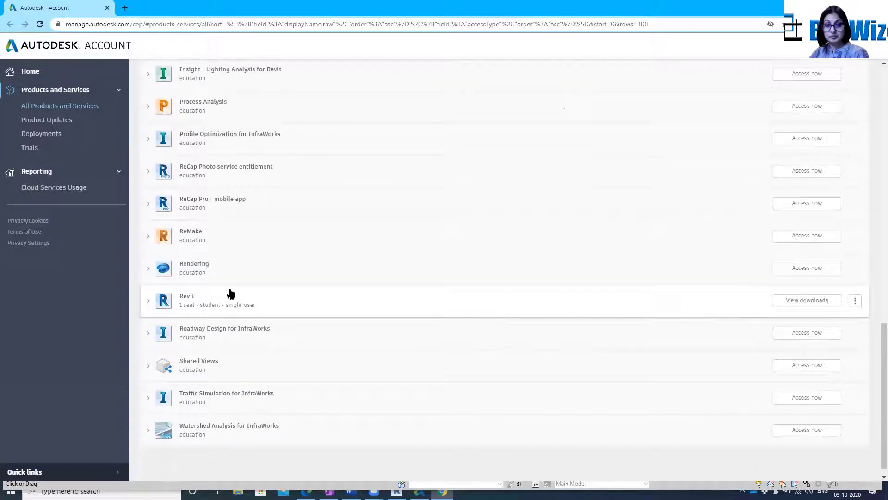
{"action": "scroll", "coordinate": [229, 291], "scroll_direction": "down", "scroll_amount": 1}
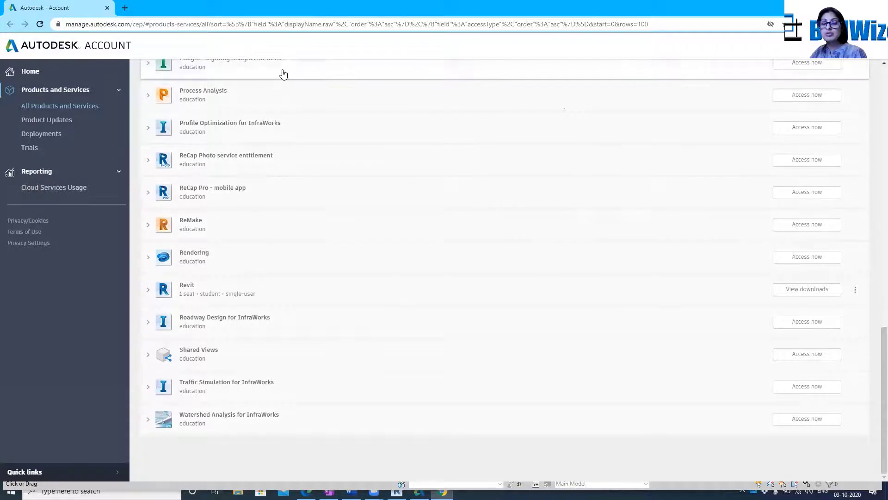
{"action": "scroll", "coordinate": [398, 179], "scroll_direction": "up", "scroll_amount": 10}
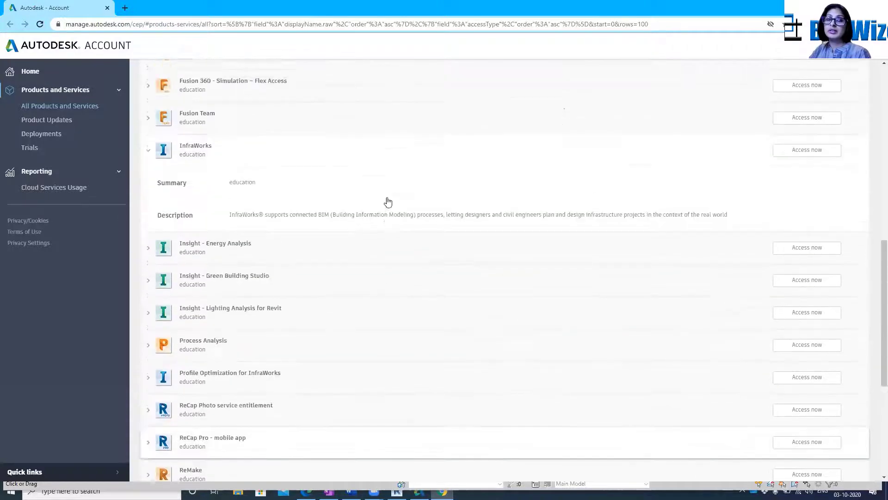
{"action": "scroll", "coordinate": [254, 234], "scroll_direction": "up", "scroll_amount": 5}
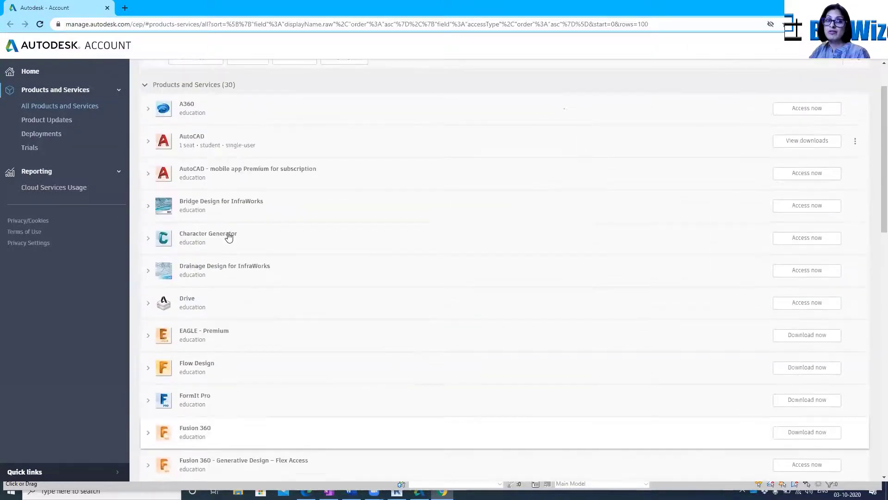
{"action": "scroll", "coordinate": [218, 244], "scroll_direction": "up", "scroll_amount": 2}
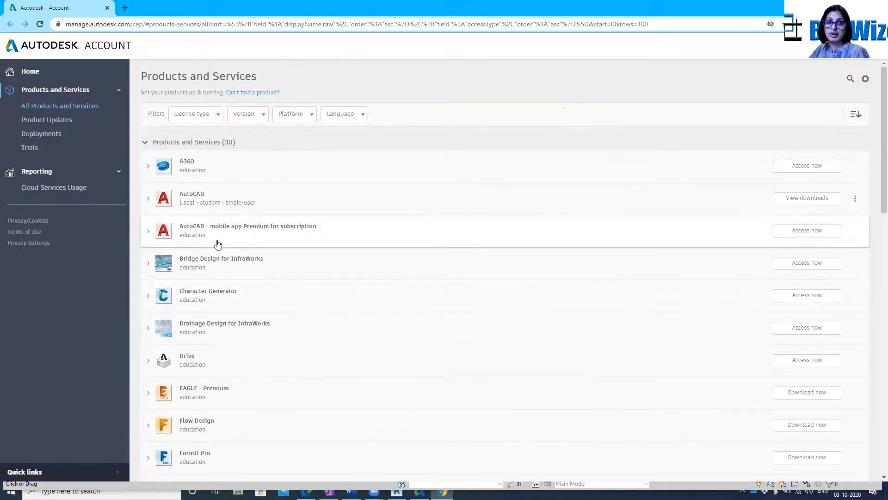